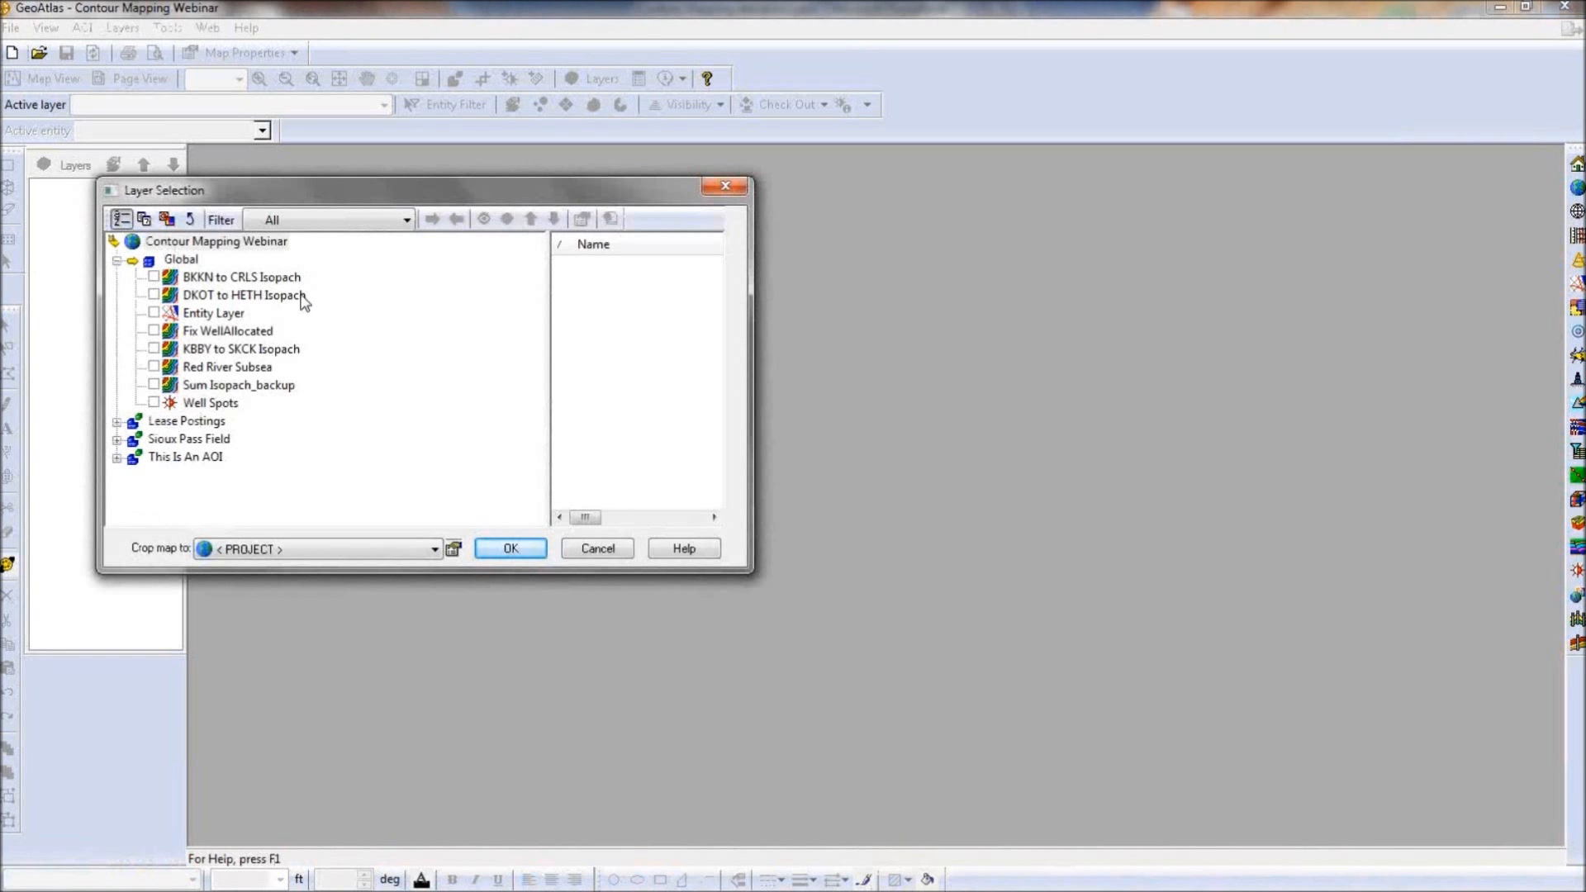
# Open a map with the BKKN to CRLS, DKOT to HETH and KBBY to SKCK Isopach layers and maximize its window.
pyautogui.click(155, 278)
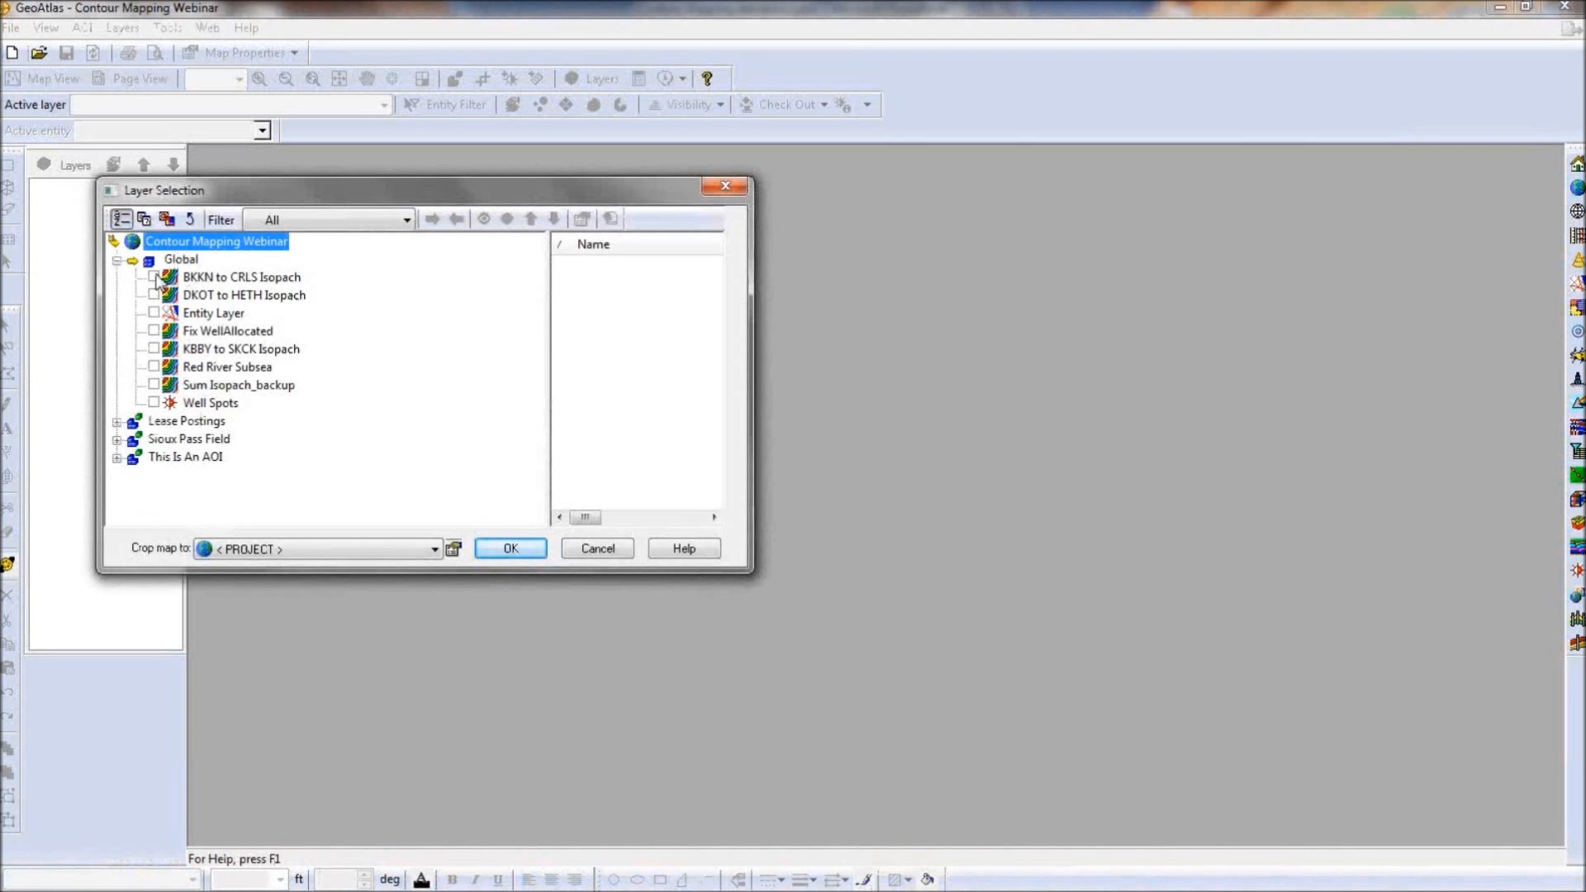
pyautogui.click(155, 295)
pyautogui.click(154, 348)
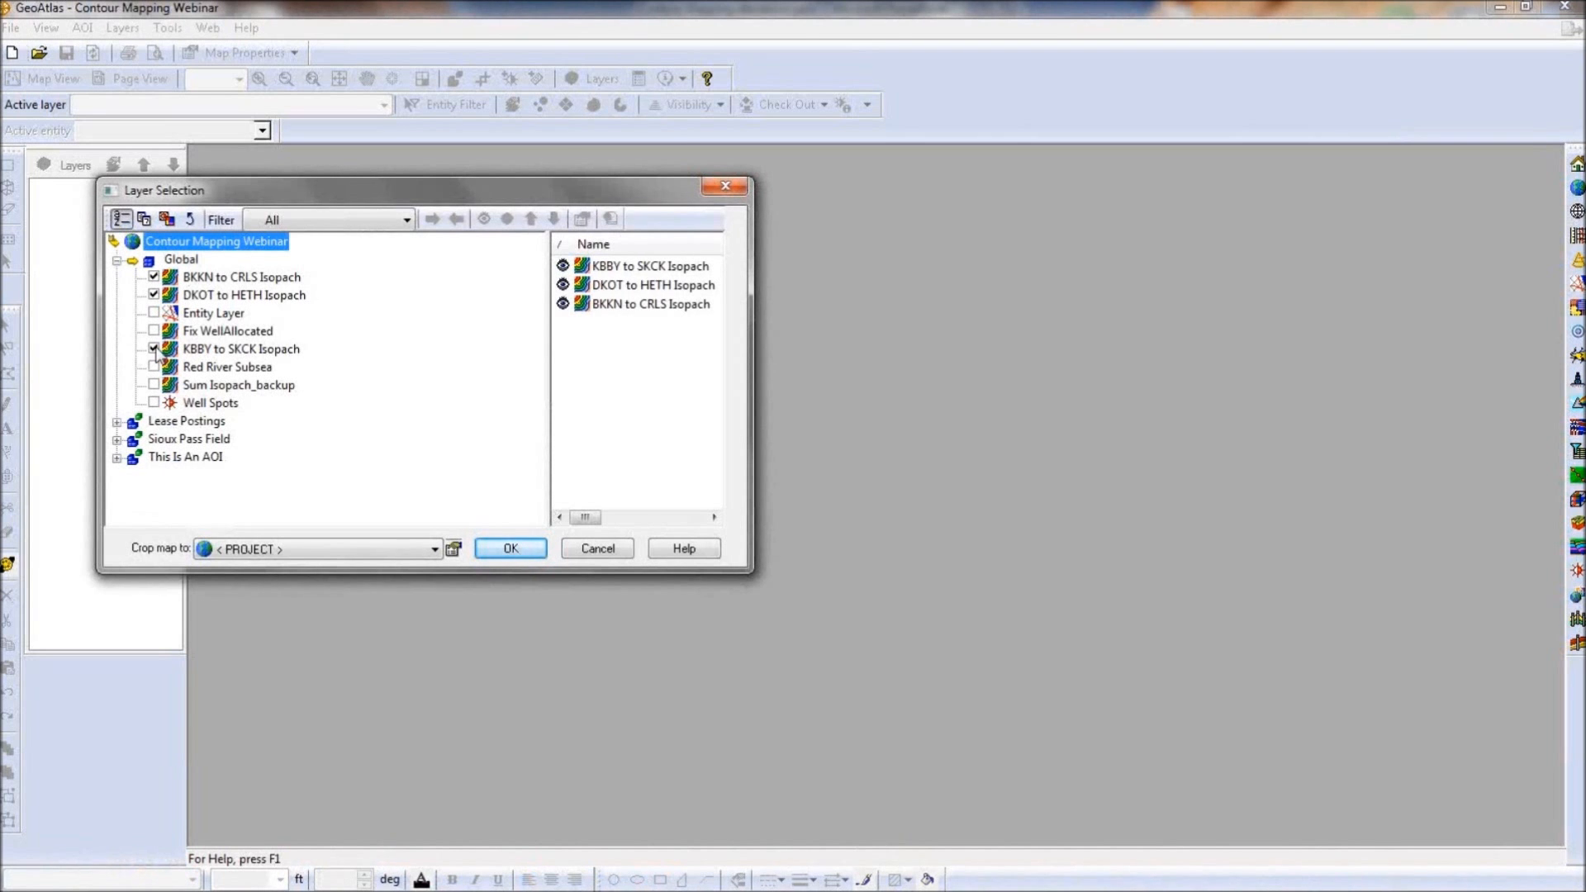
pyautogui.click(510, 548)
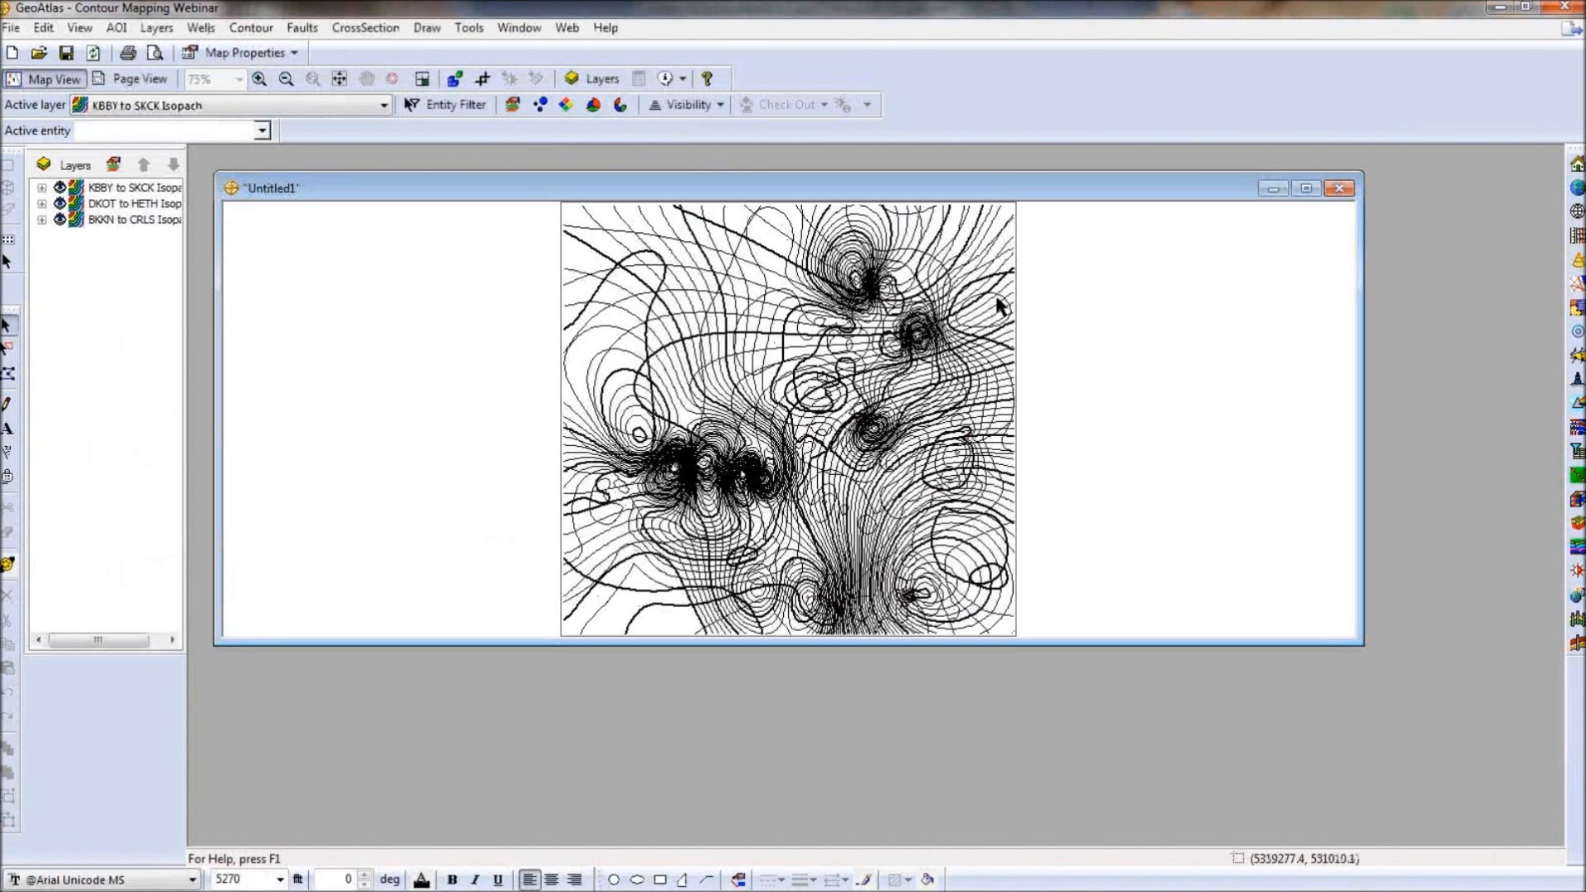
pyautogui.doubleClick(980, 194)
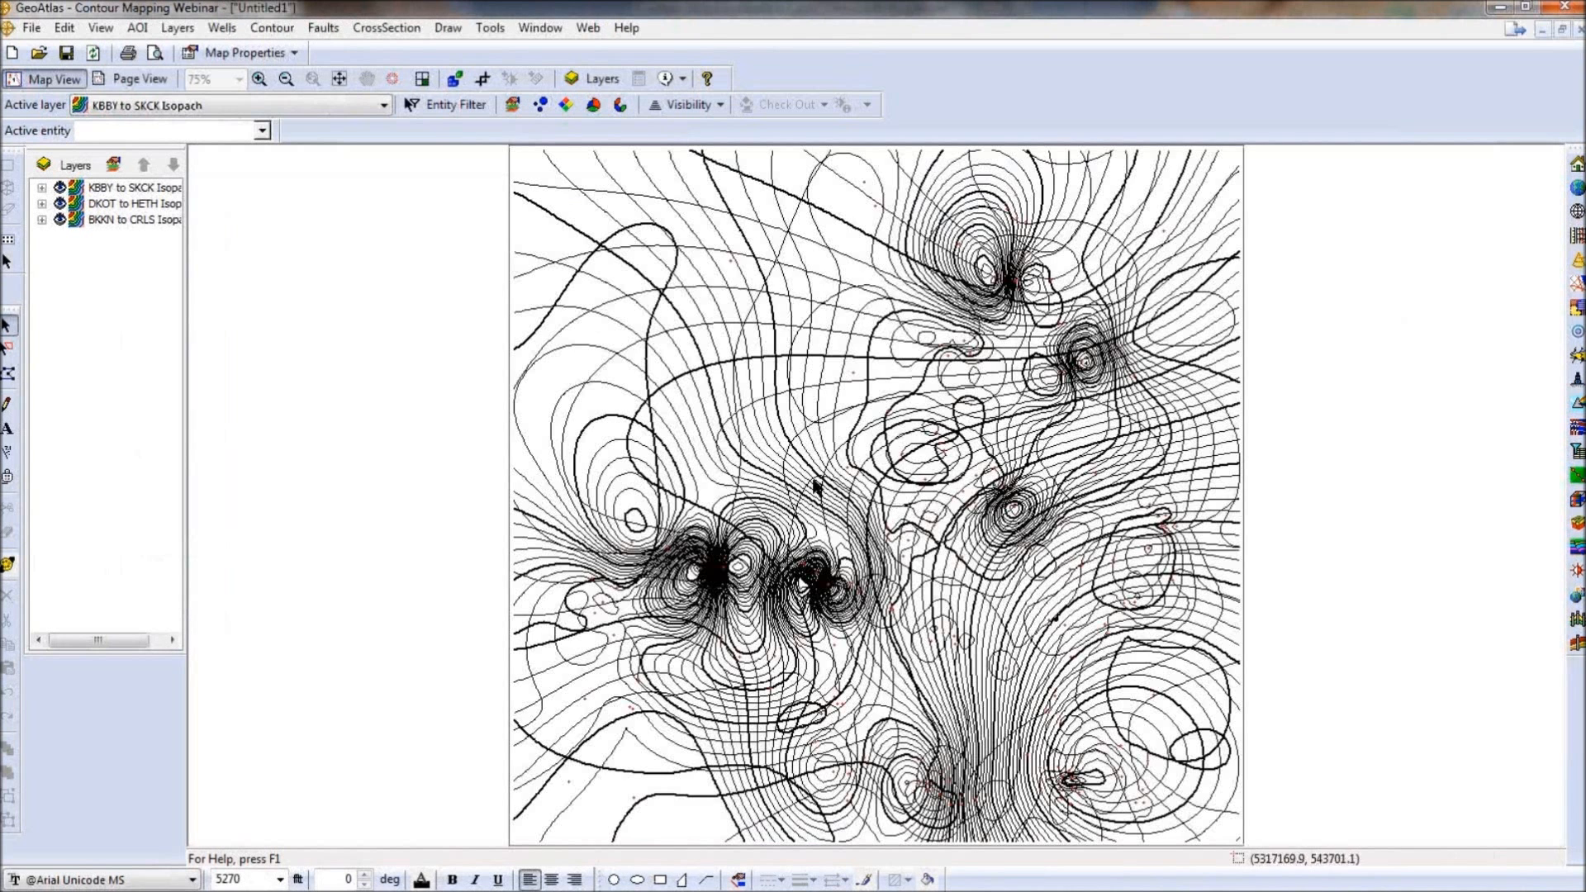
# Start an IsoMap grid operation with the output grid equation A+B+C and load its grid variables.
pyautogui.click(273, 29)
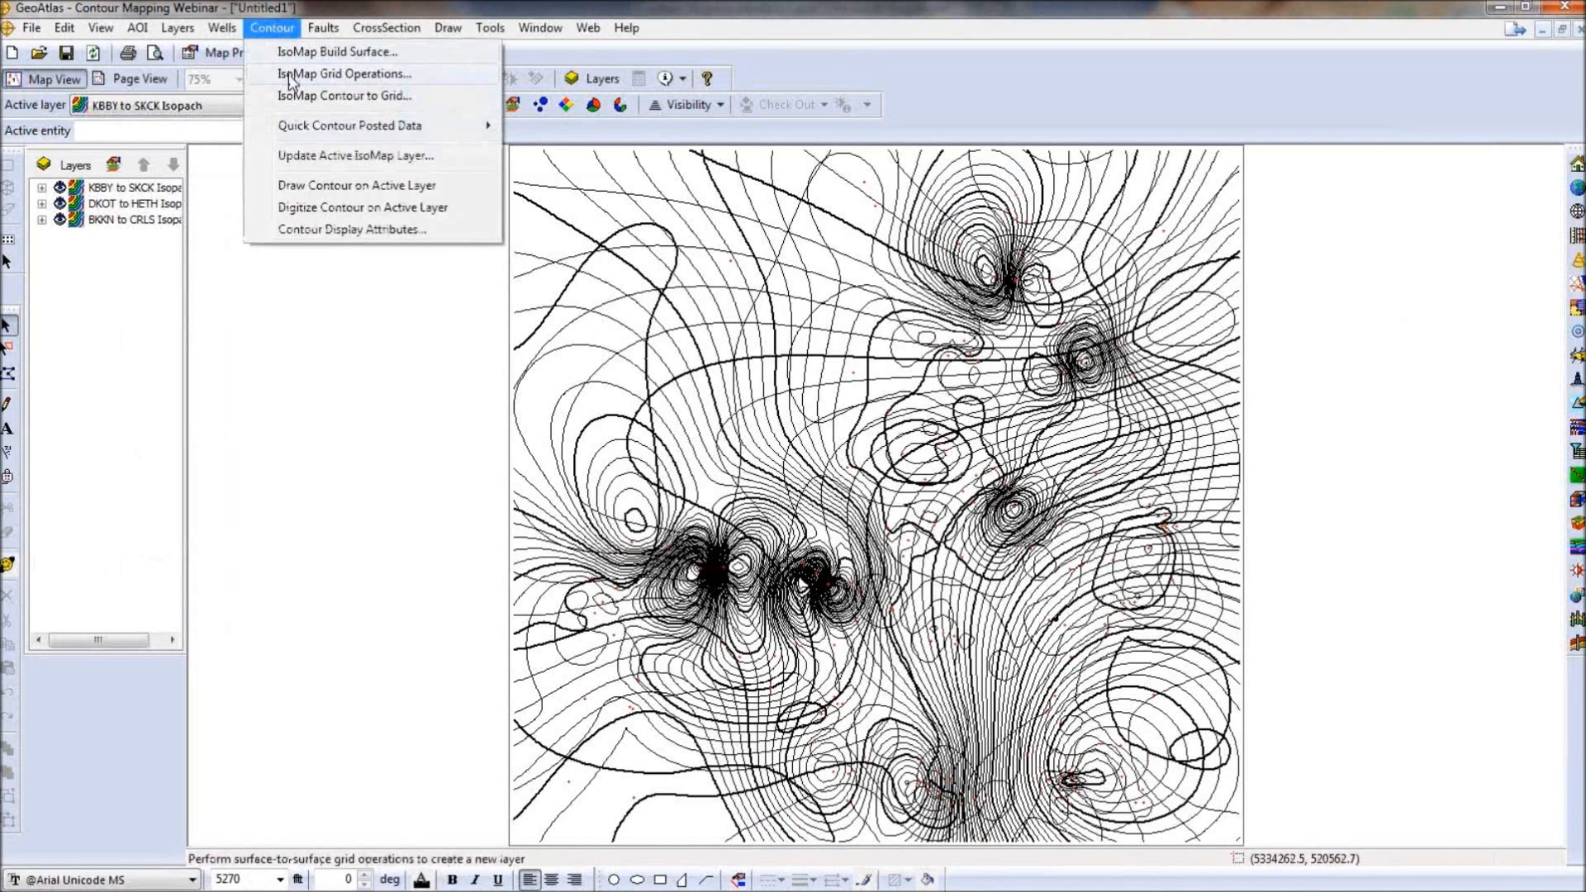
pyautogui.click(289, 73)
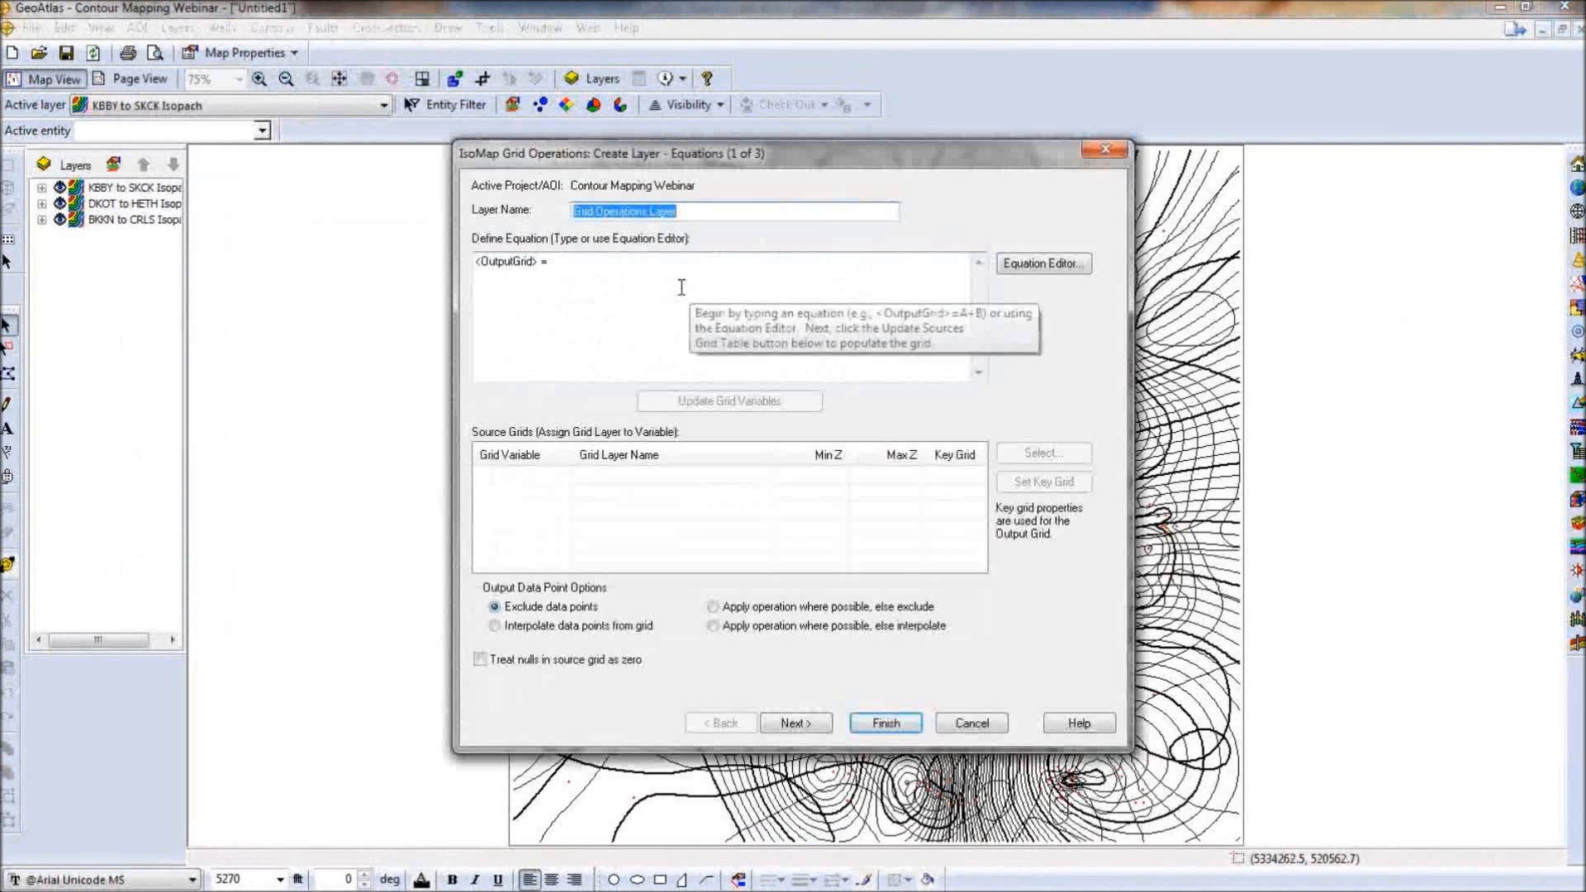
pyautogui.click(670, 281)
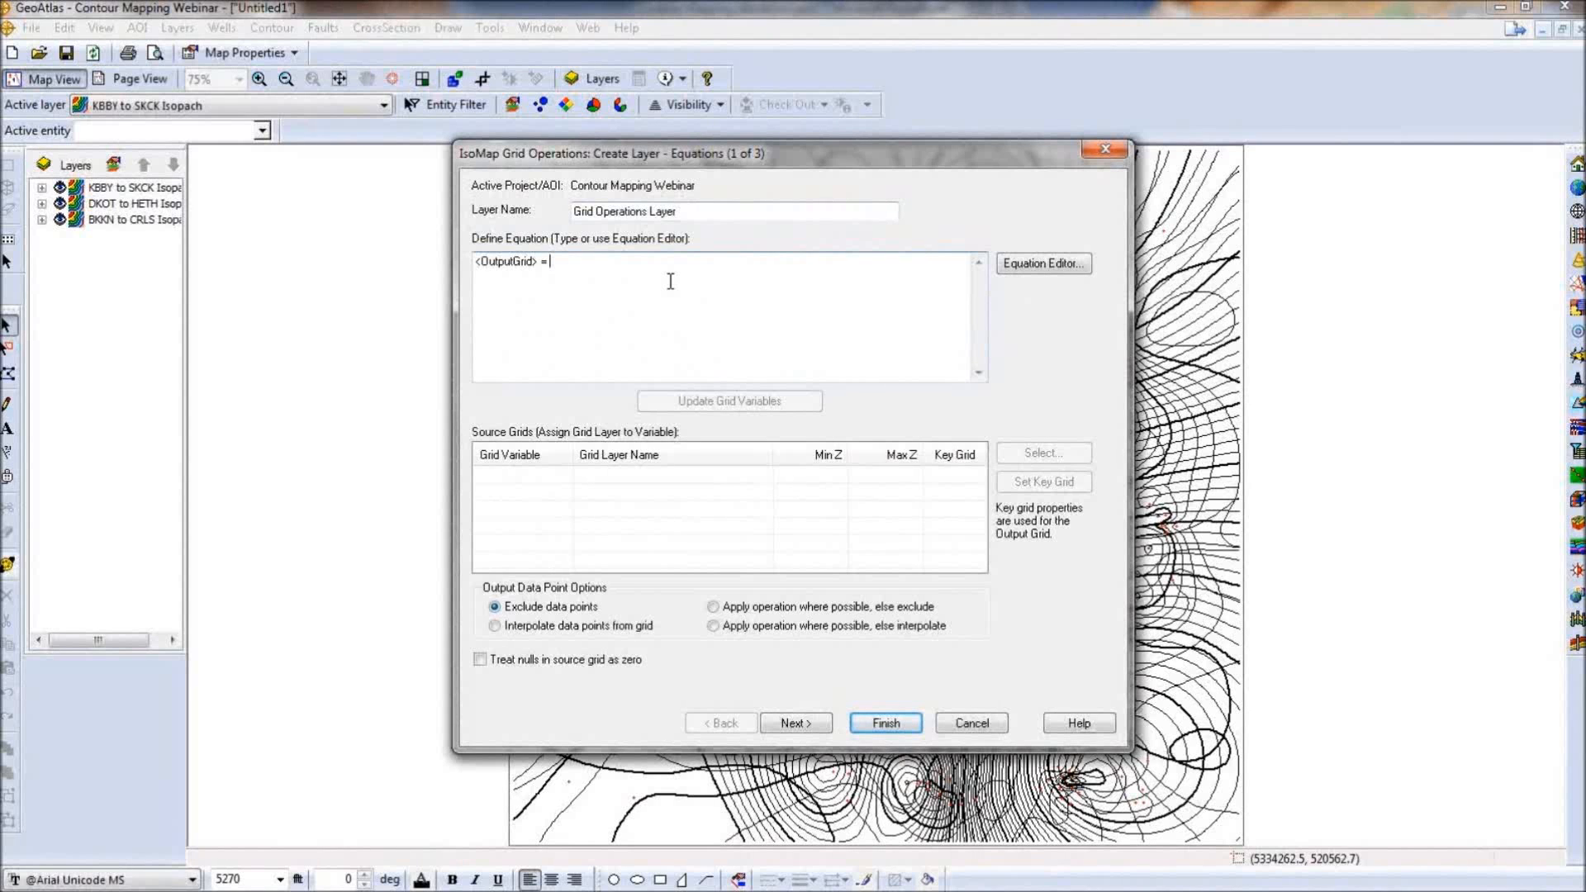
pyautogui.write('A+B+C')
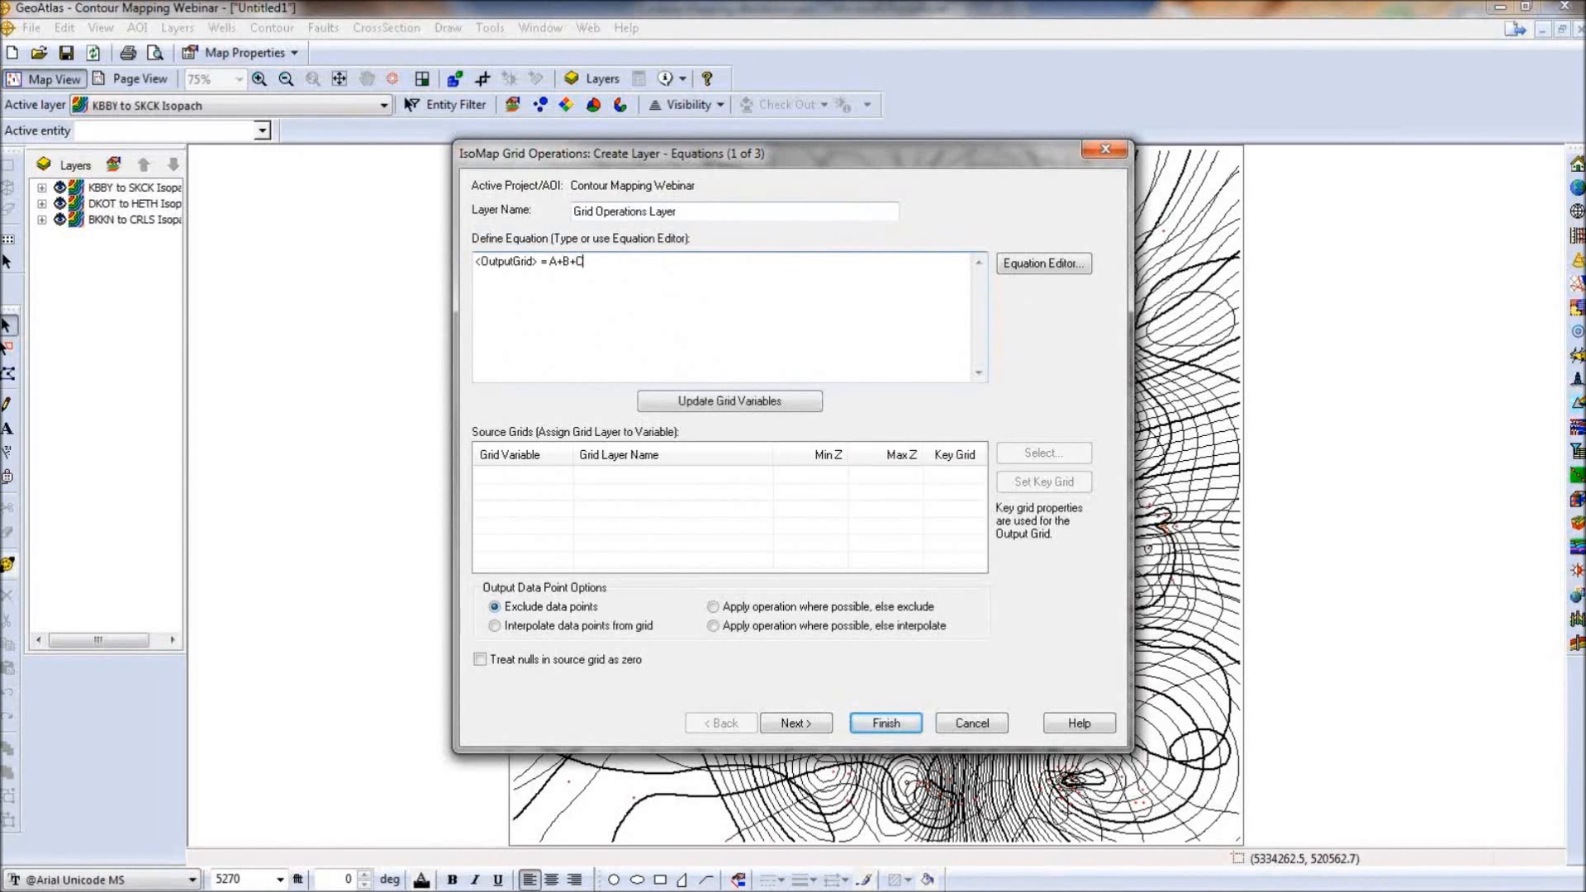
pyautogui.click(658, 404)
# Assign the BKKN to CRLS Isopach grid to variable A and the DKOT to HETH Isopach grid to variable B.
pyautogui.click(670, 477)
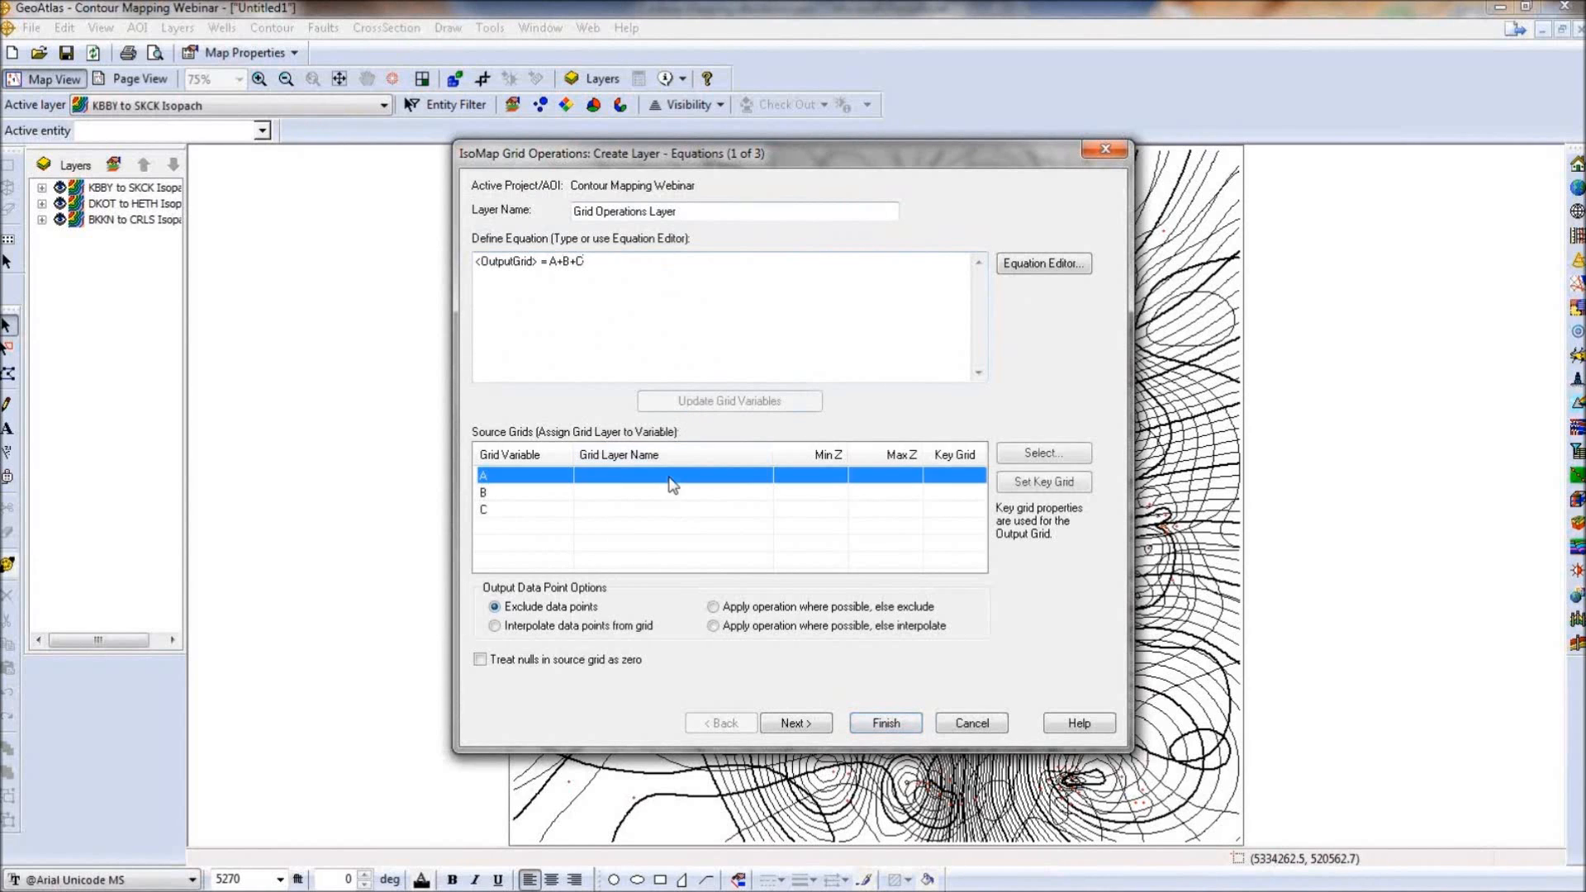
pyautogui.click(1065, 454)
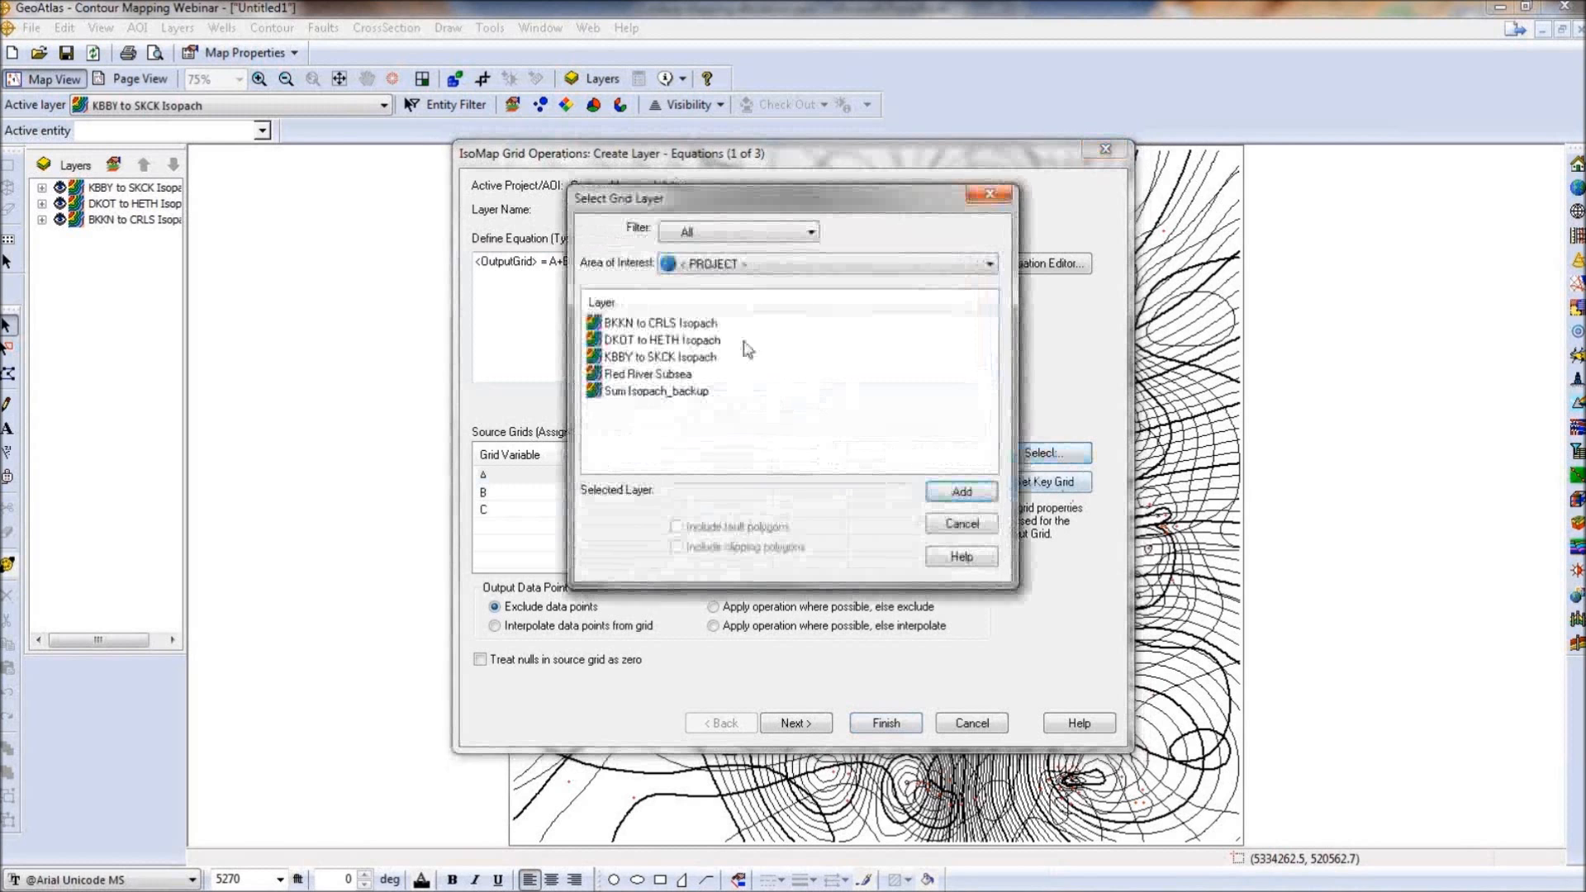
pyautogui.click(717, 324)
pyautogui.click(961, 491)
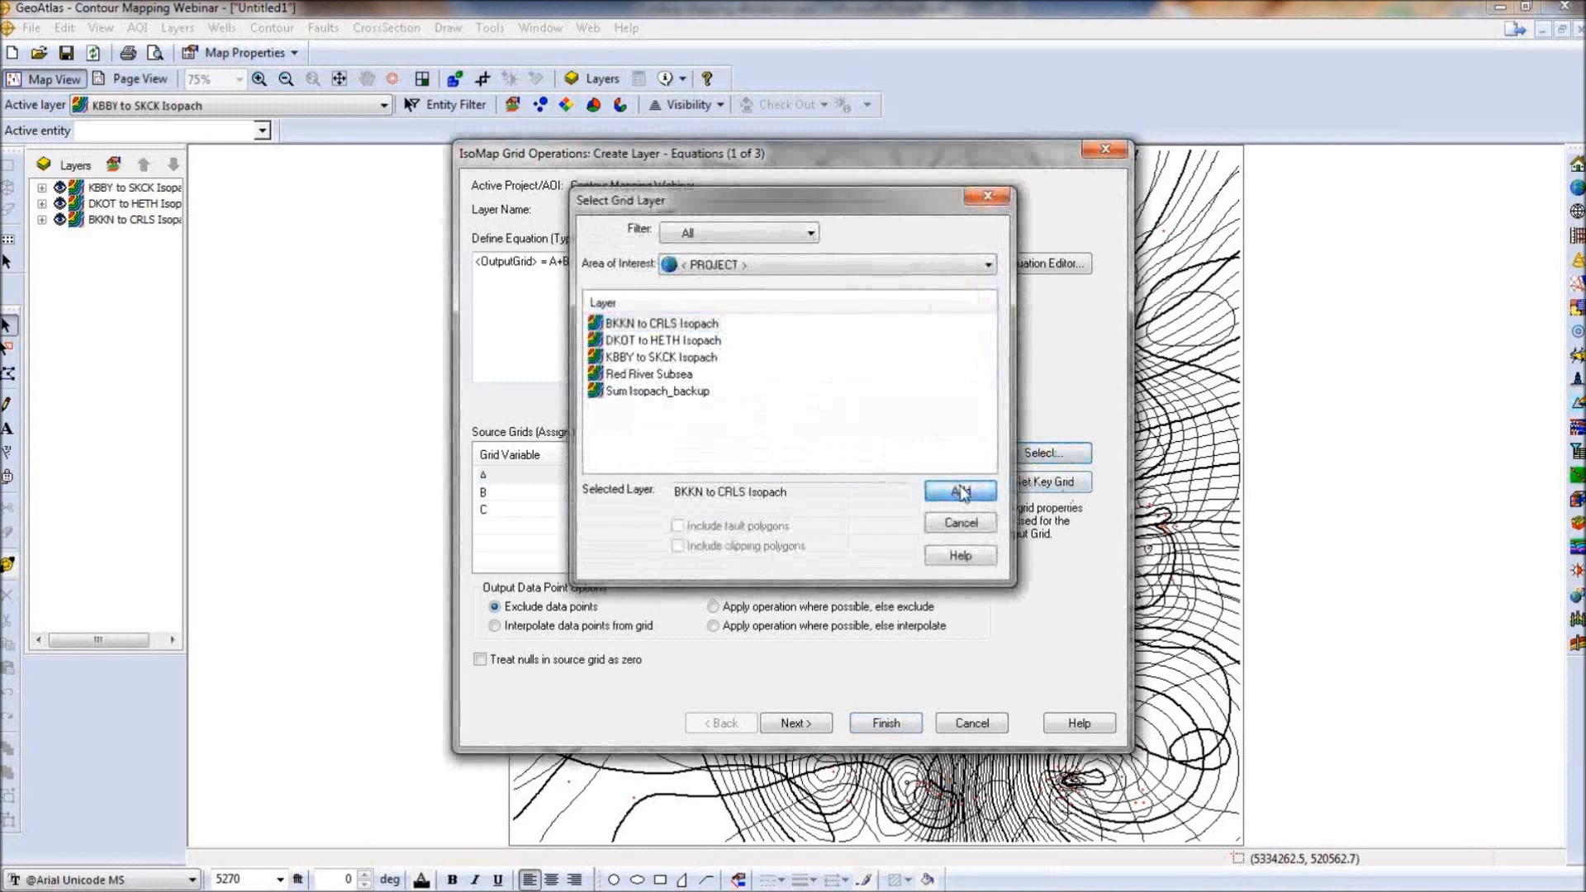
pyautogui.click(1011, 449)
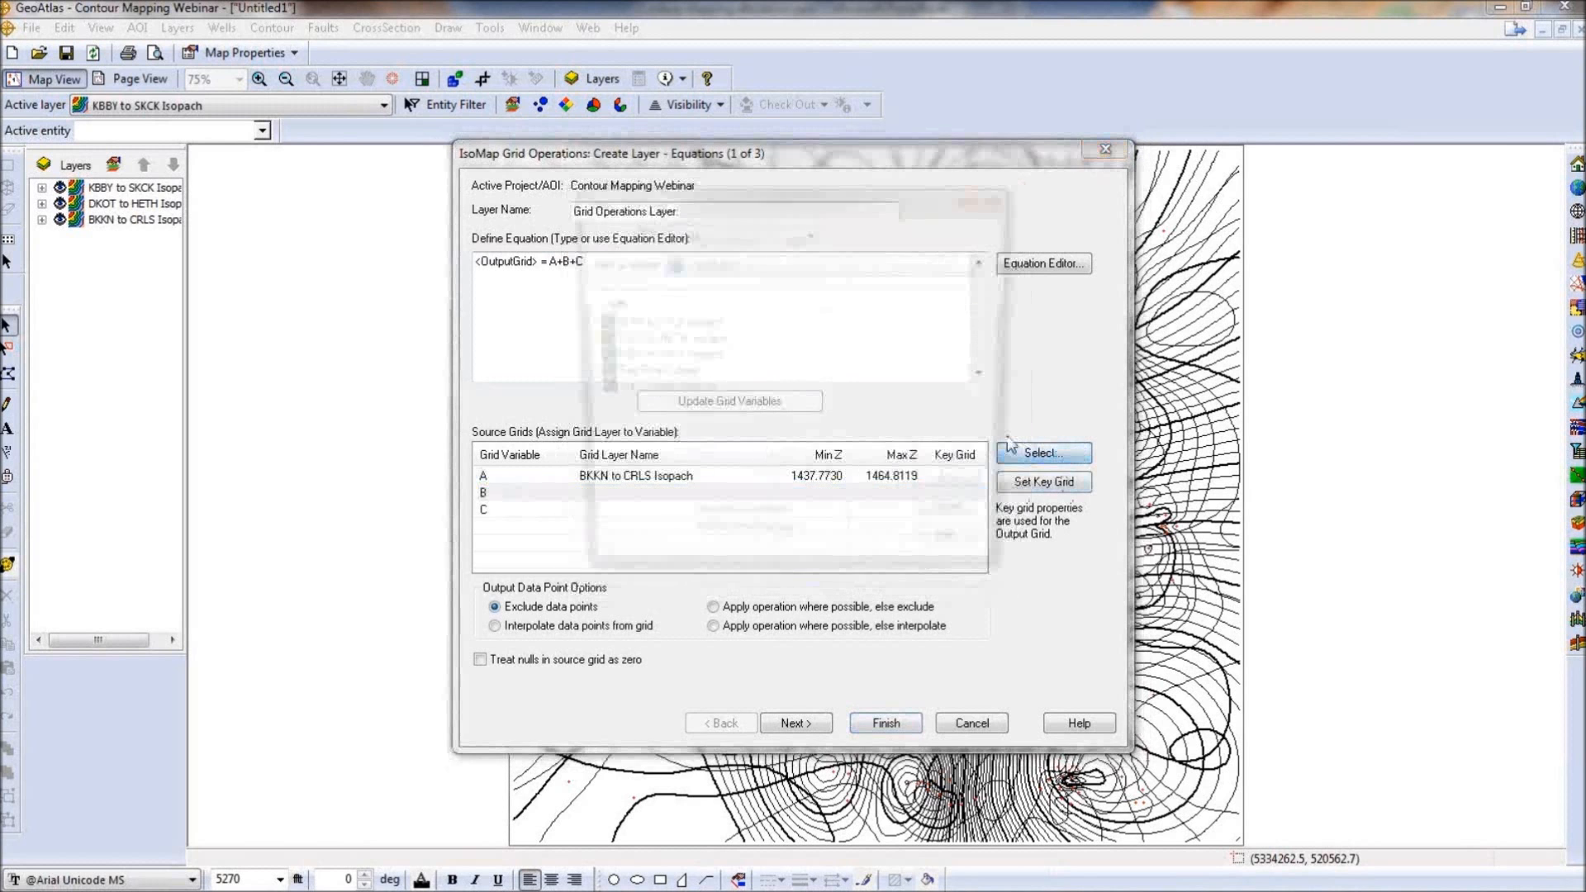
pyautogui.click(665, 340)
pyautogui.click(962, 495)
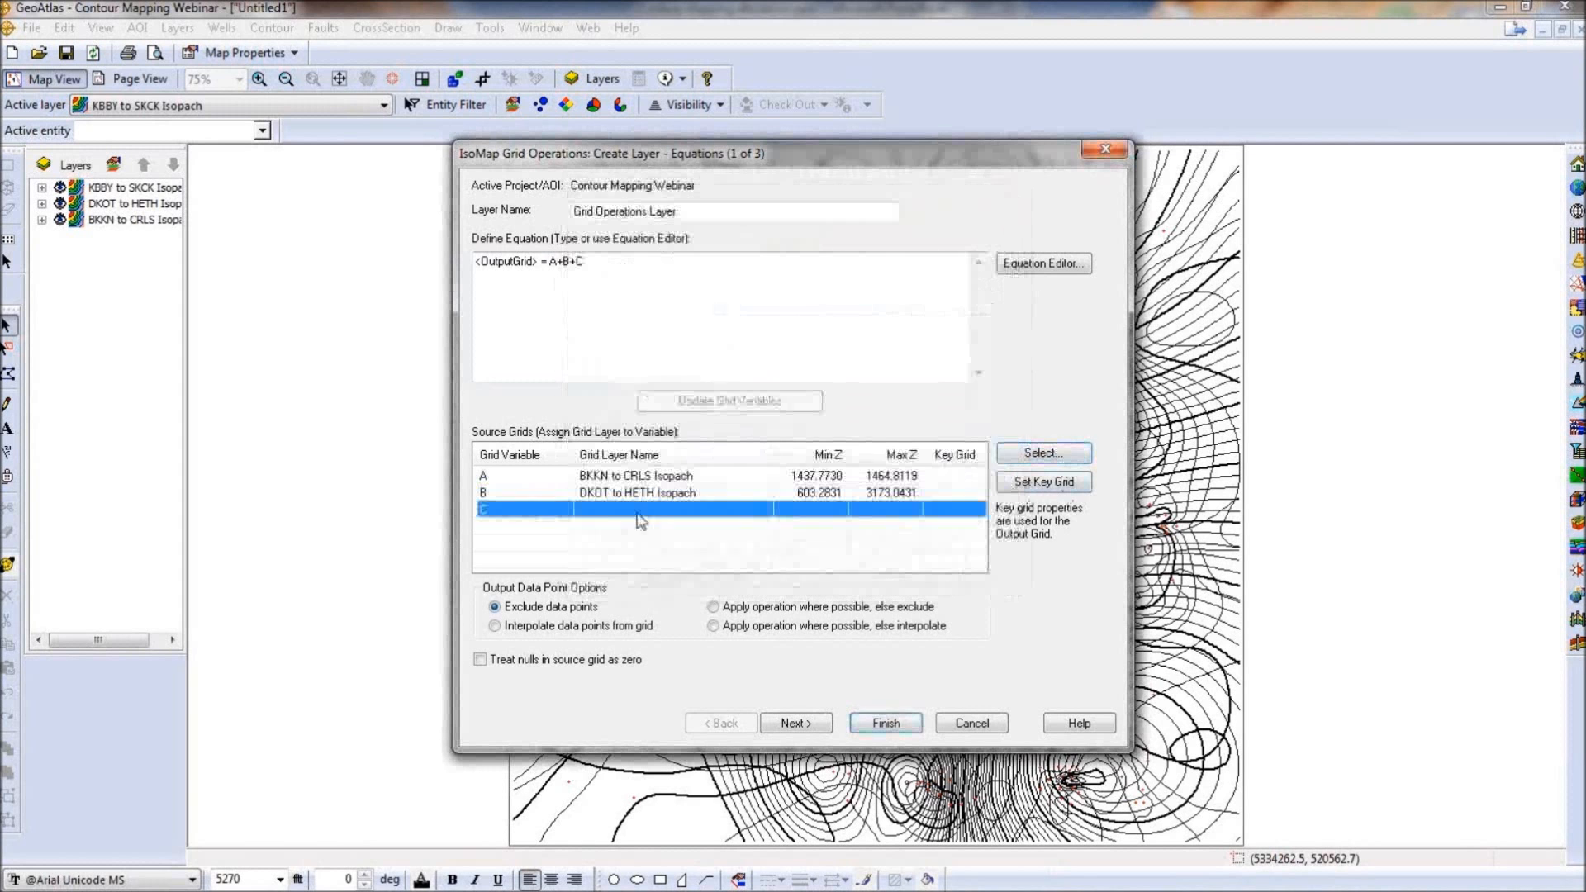
# Assign the KBBY to SKCK Isopach grid to variable C and make it the key grid.
pyautogui.click(1015, 454)
pyautogui.click(661, 357)
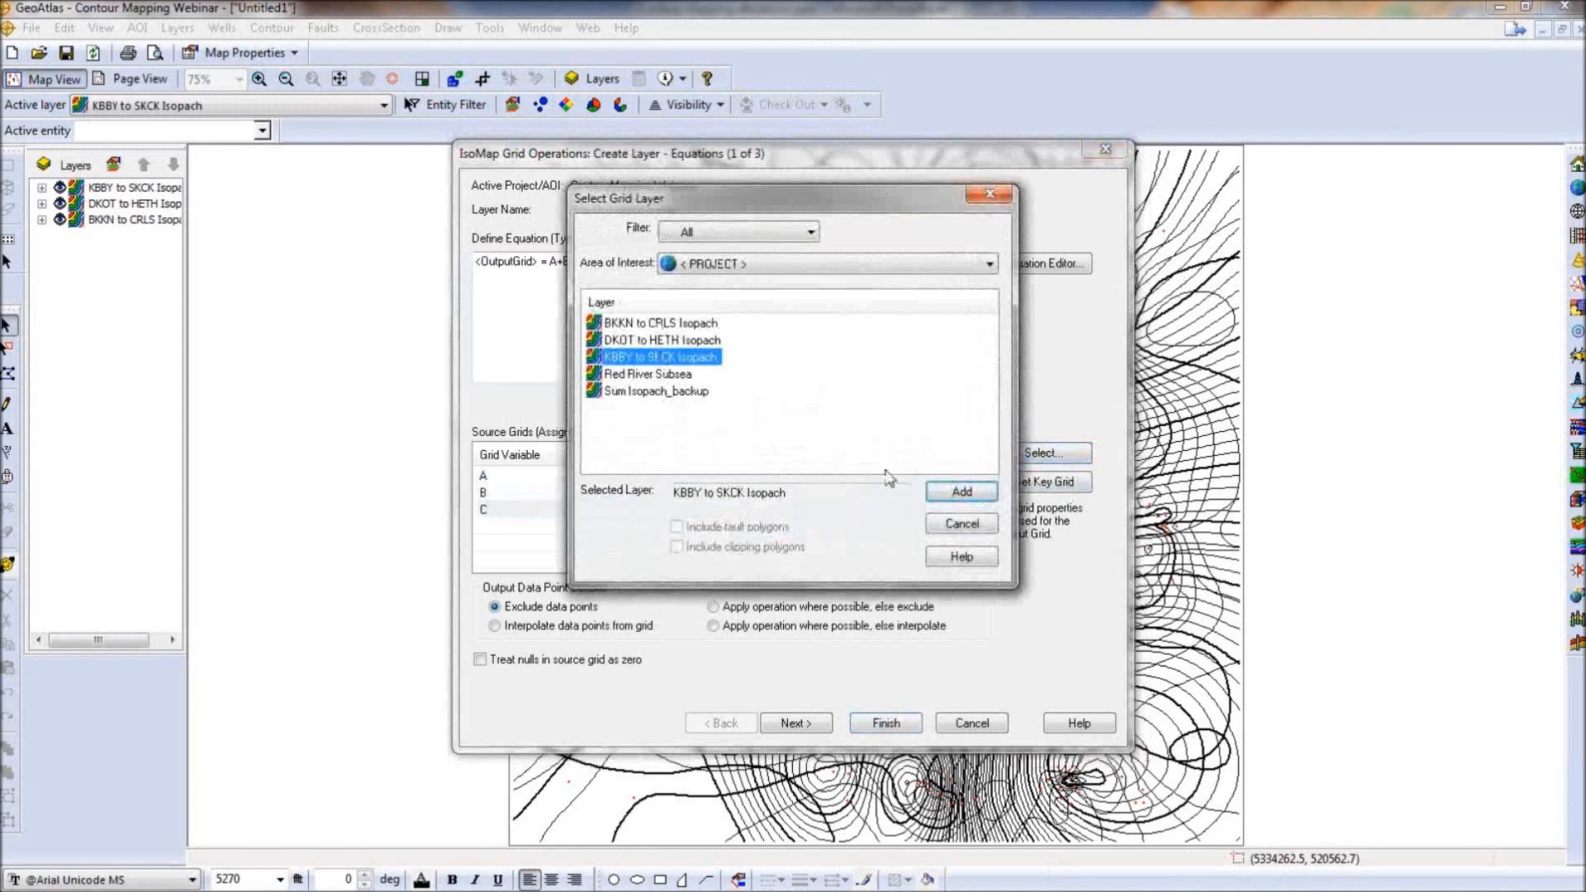
pyautogui.click(967, 494)
pyautogui.click(1016, 485)
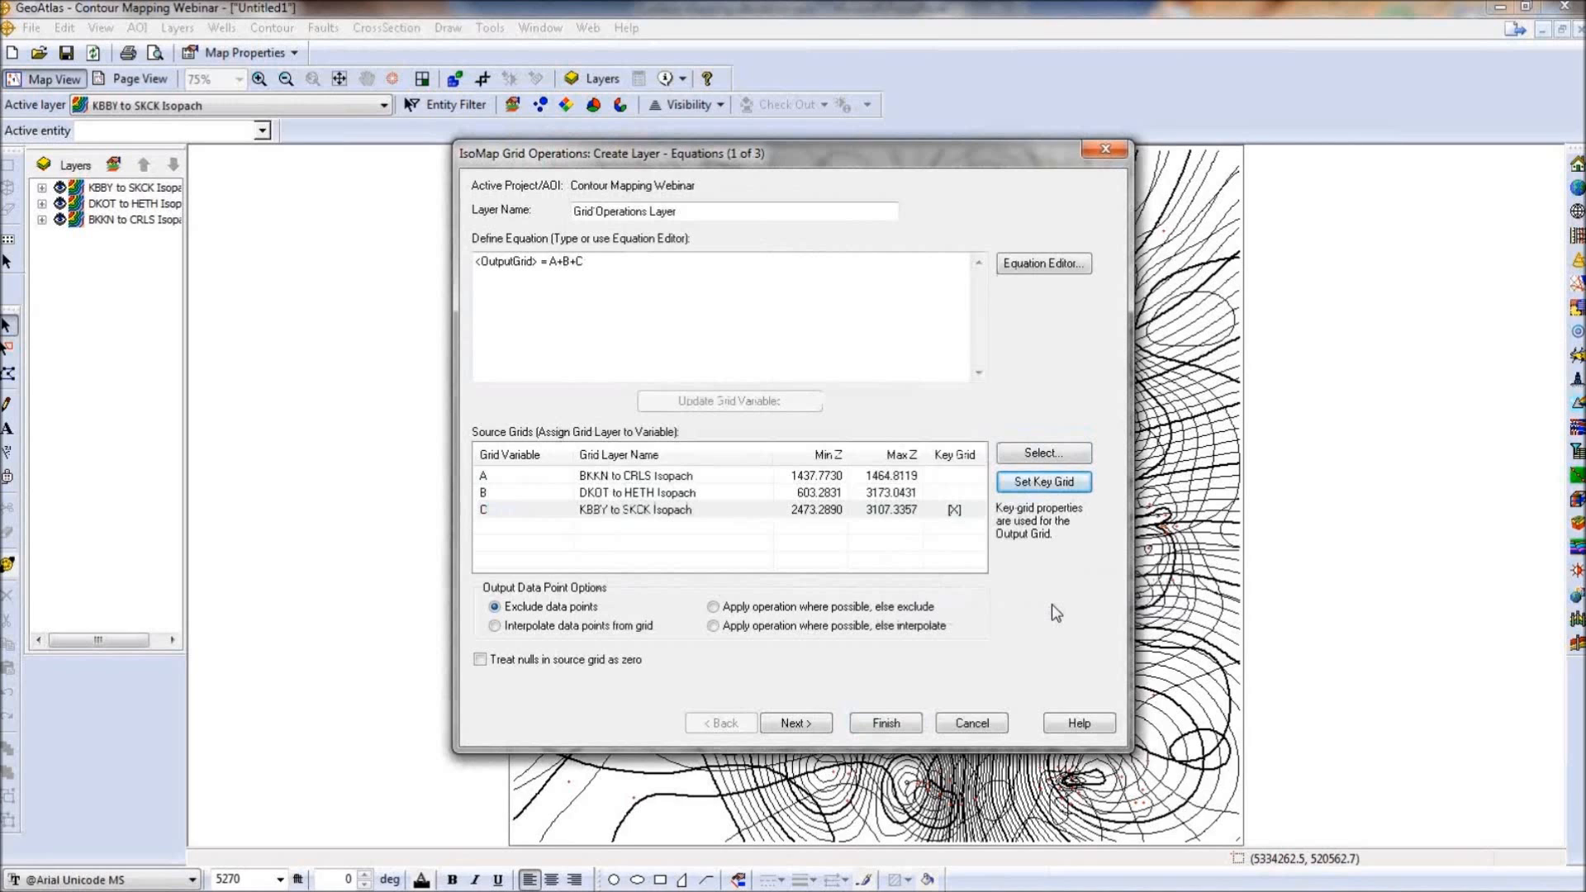
# Name the output layer Sum Isopach, keep the default grid parameters and display options, and create the layer.
pyautogui.click(811, 720)
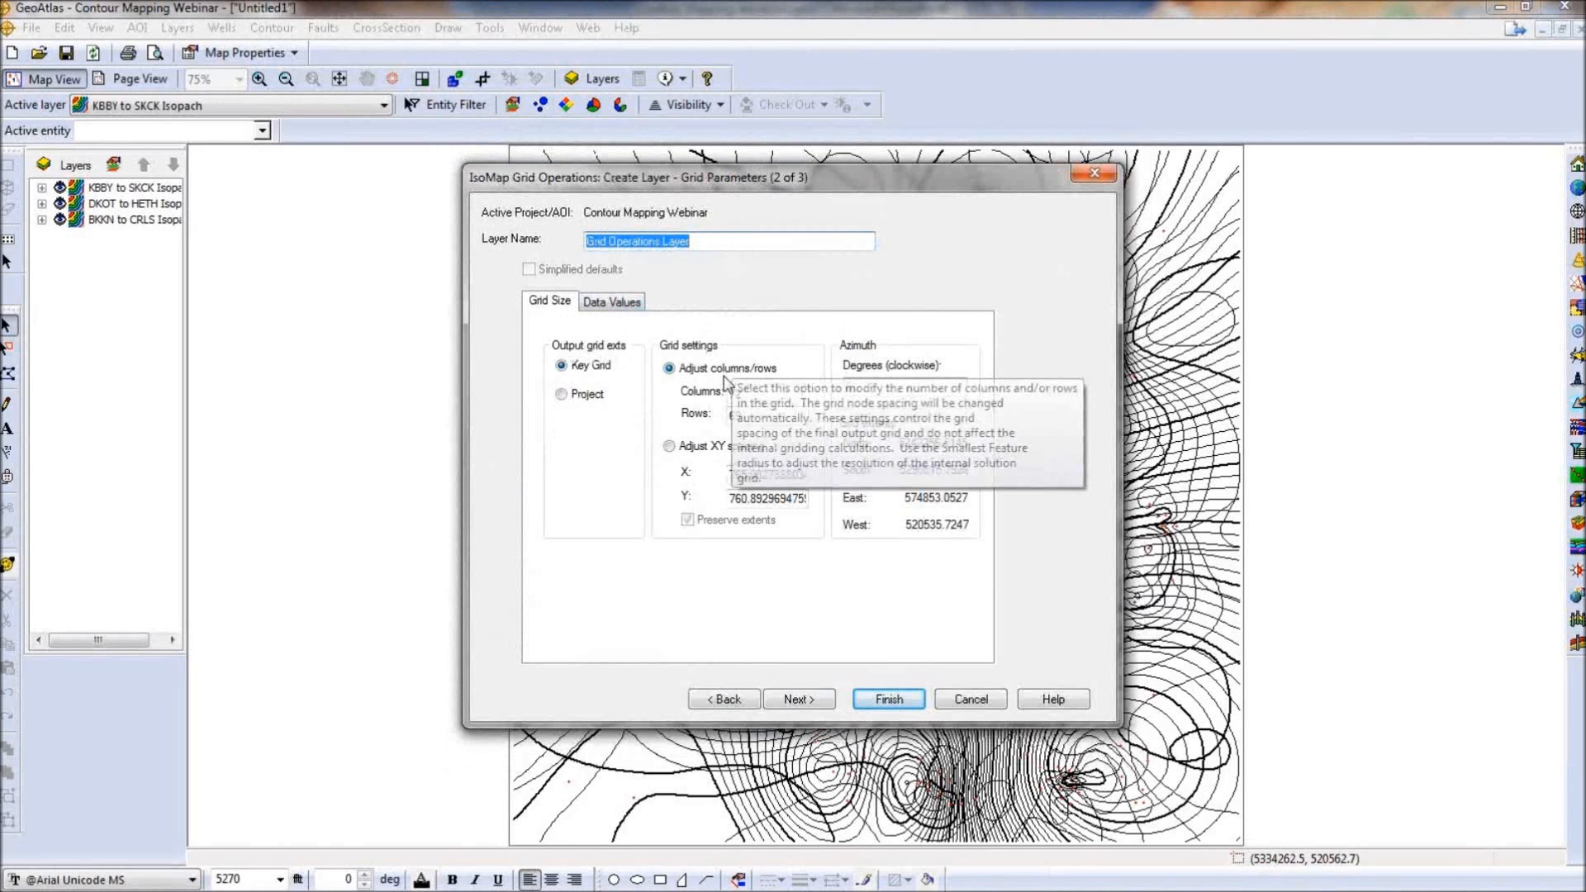
pyautogui.click(624, 304)
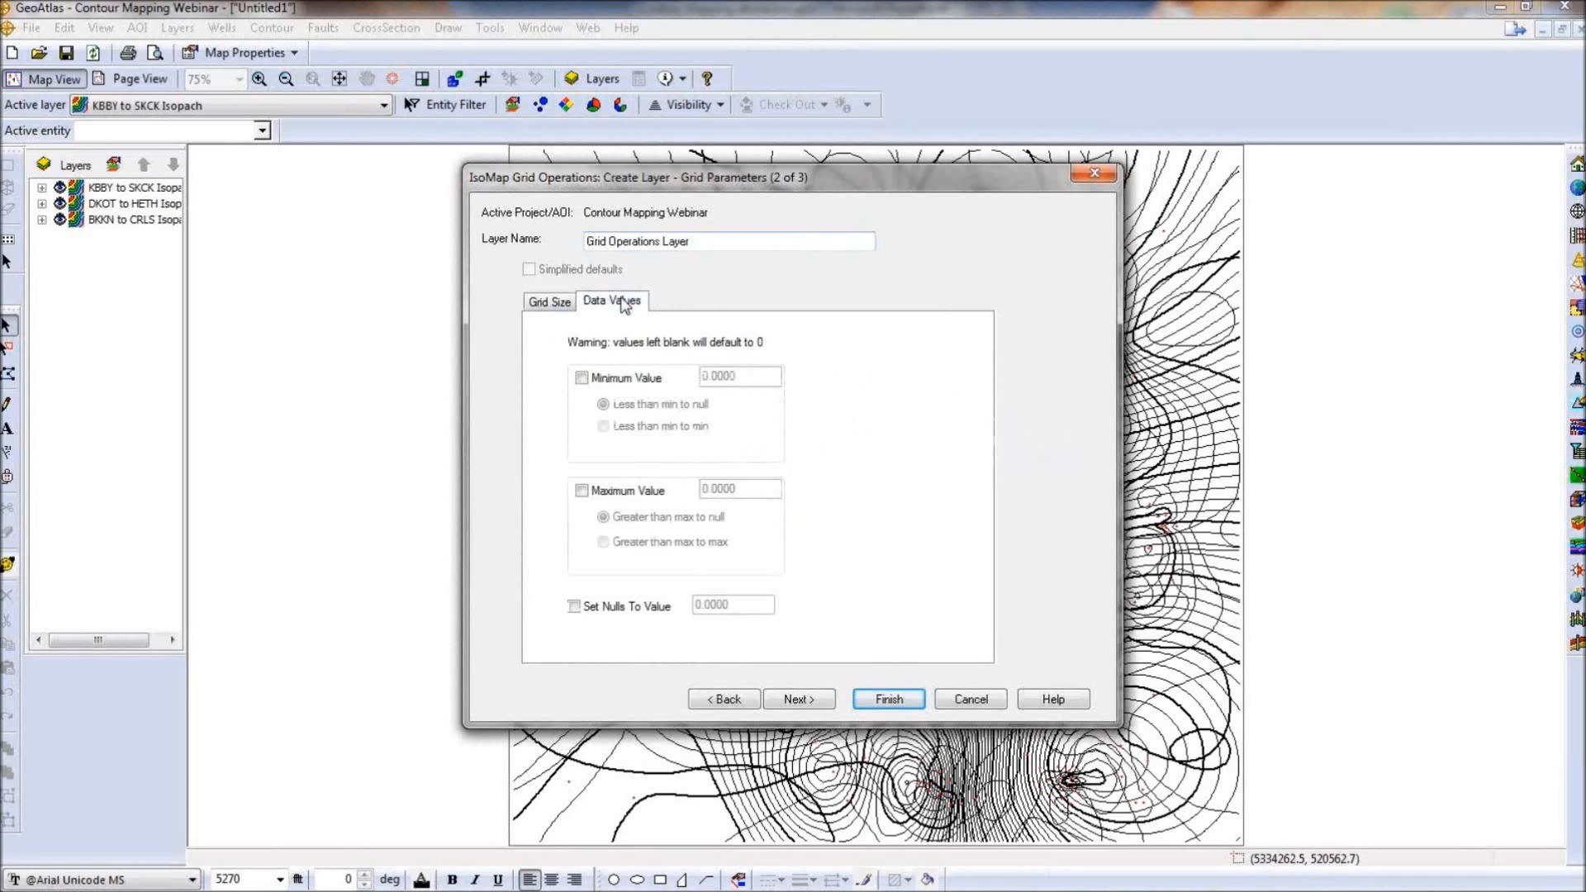
pyautogui.moveTo(687, 242); pyautogui.dragTo(519, 258)
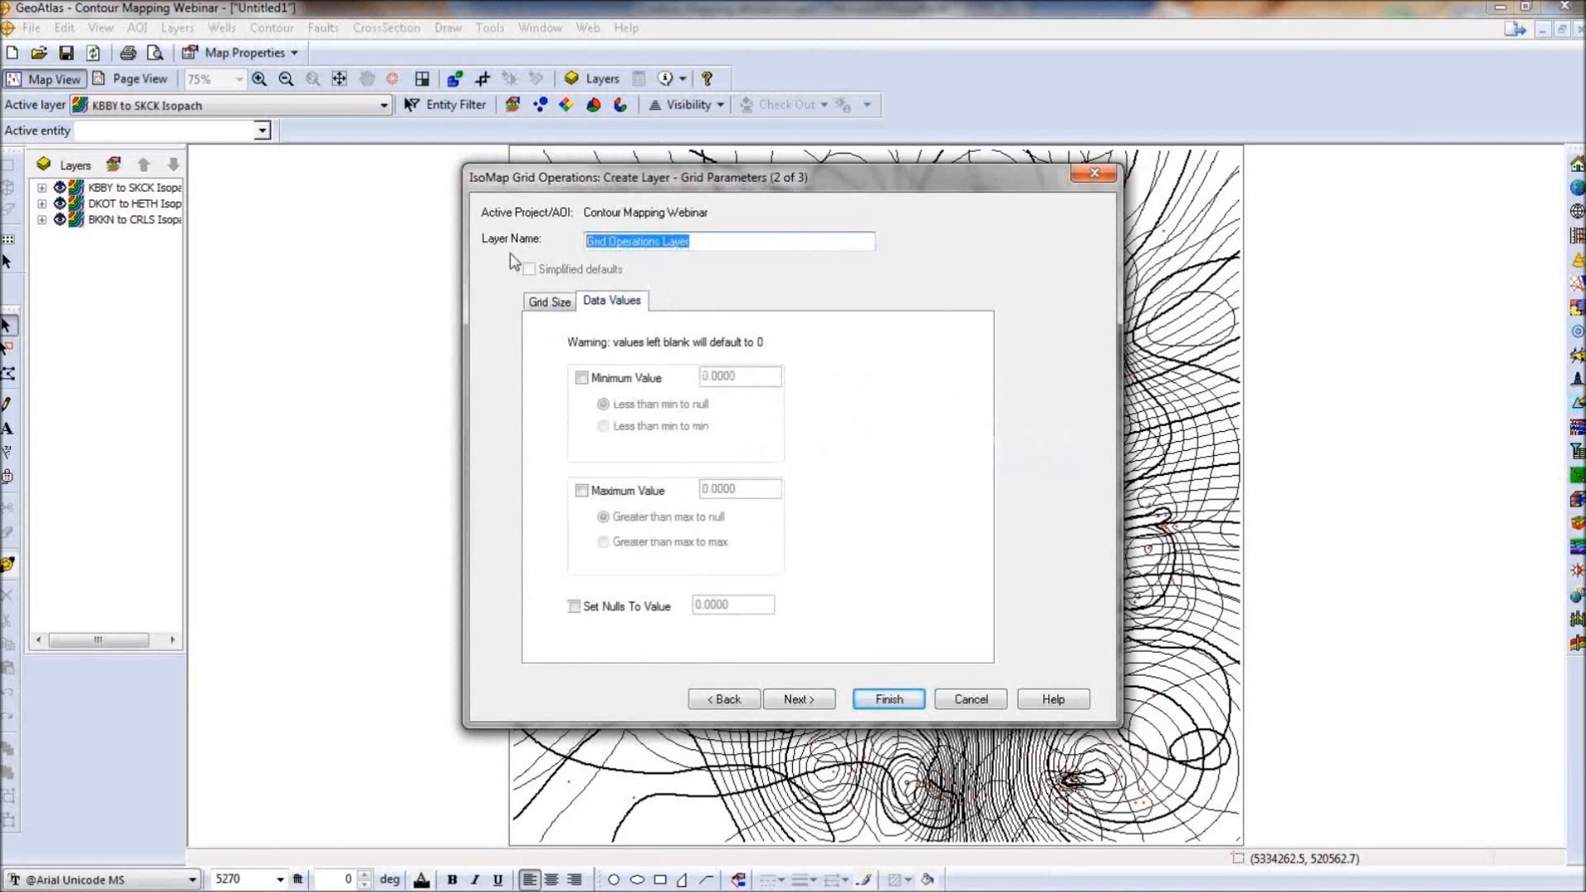
pyautogui.write('Sum')
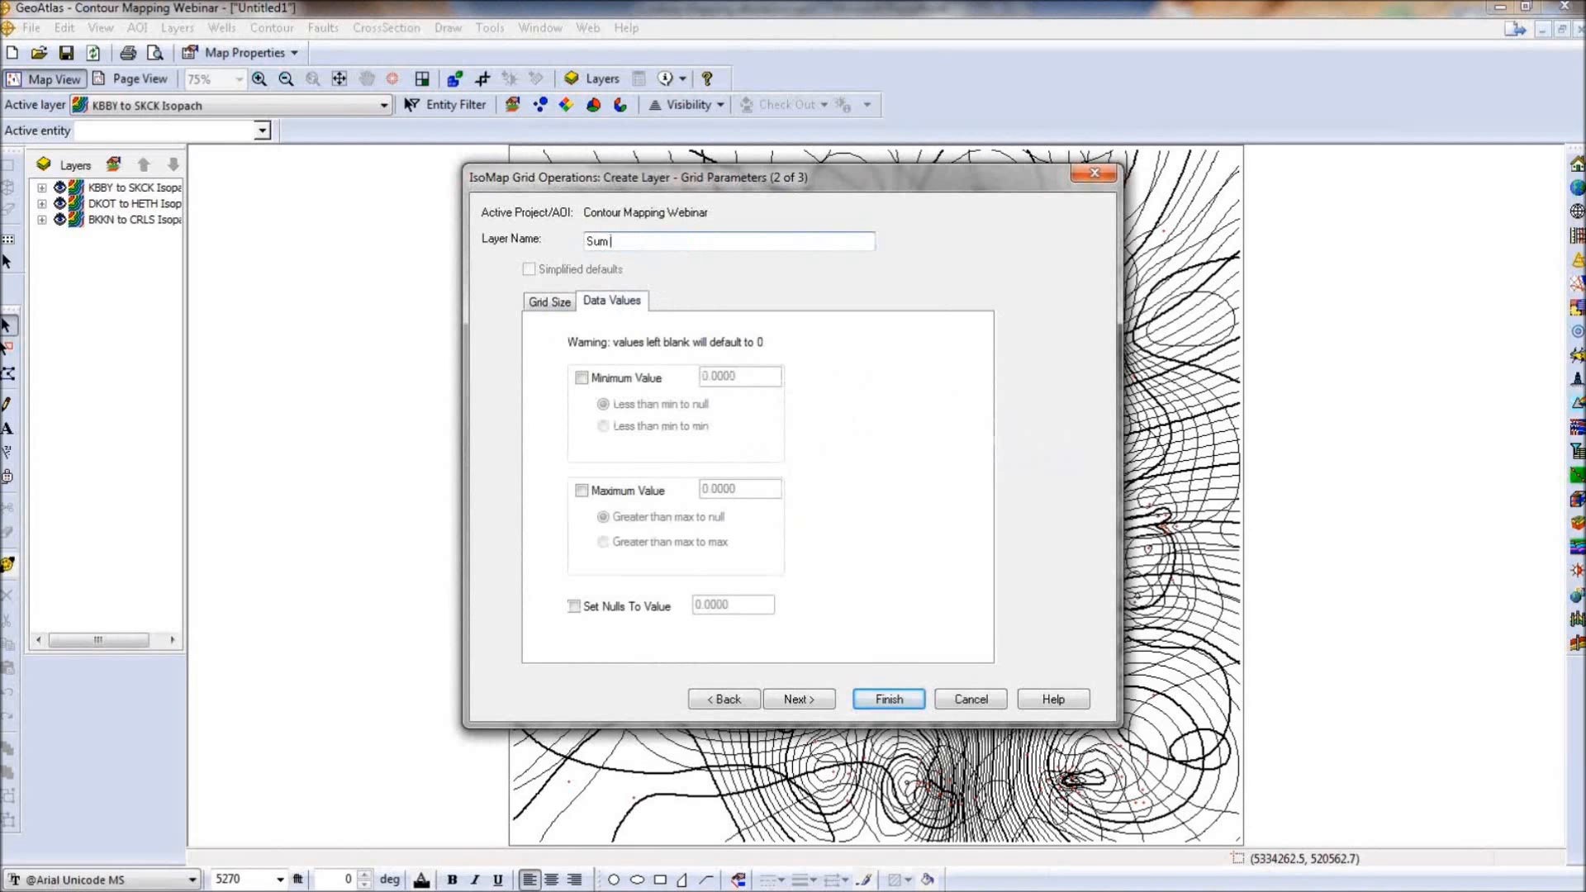
pyautogui.write(' Isopach')
pyautogui.click(795, 696)
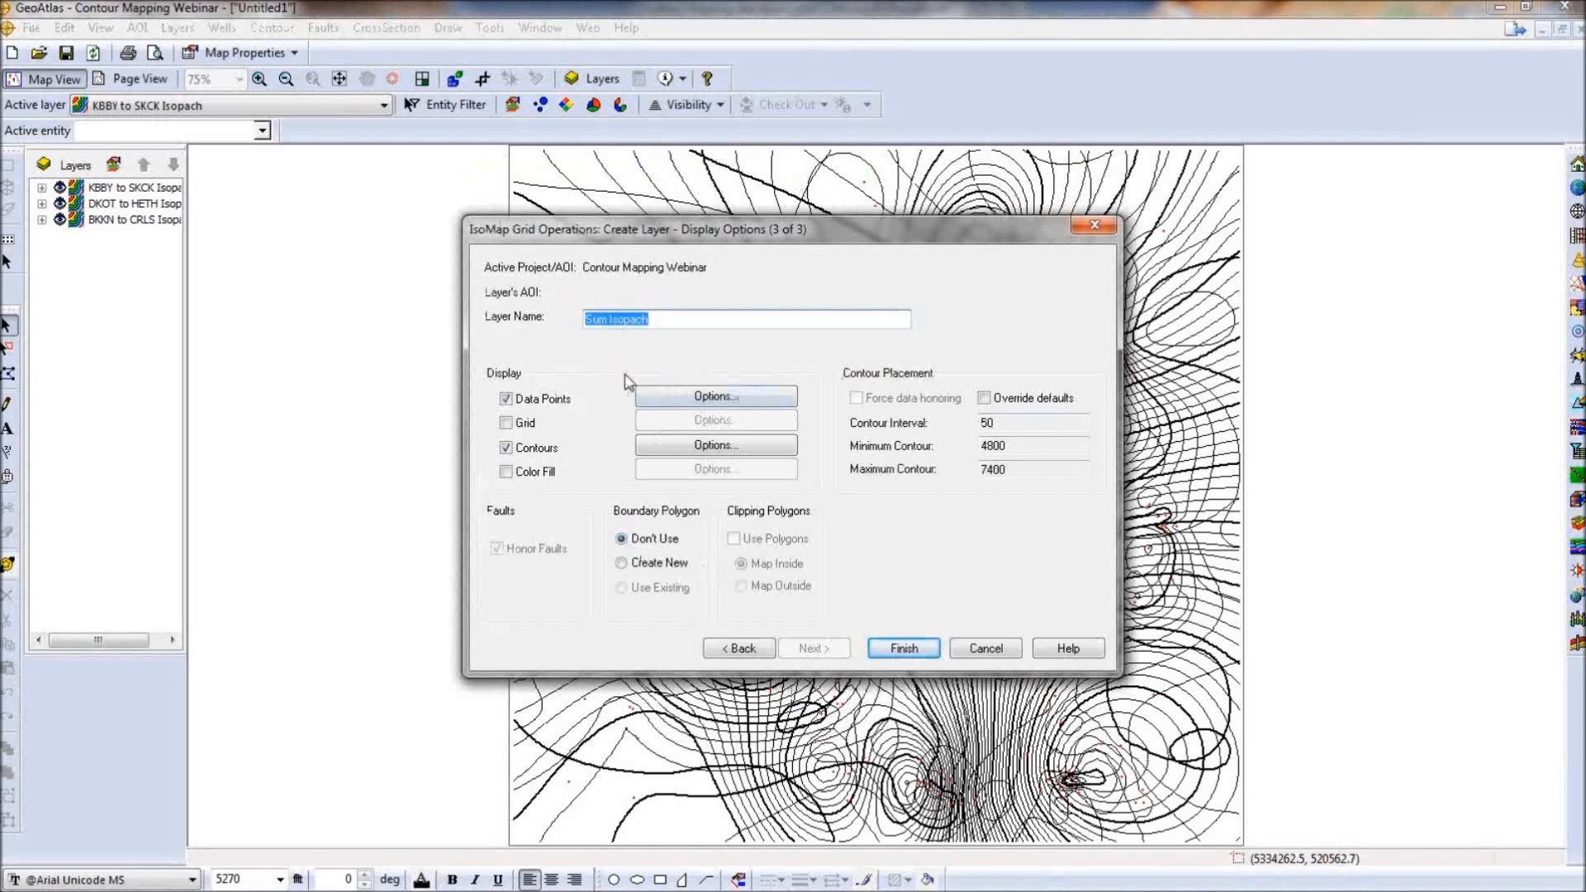
pyautogui.click(904, 651)
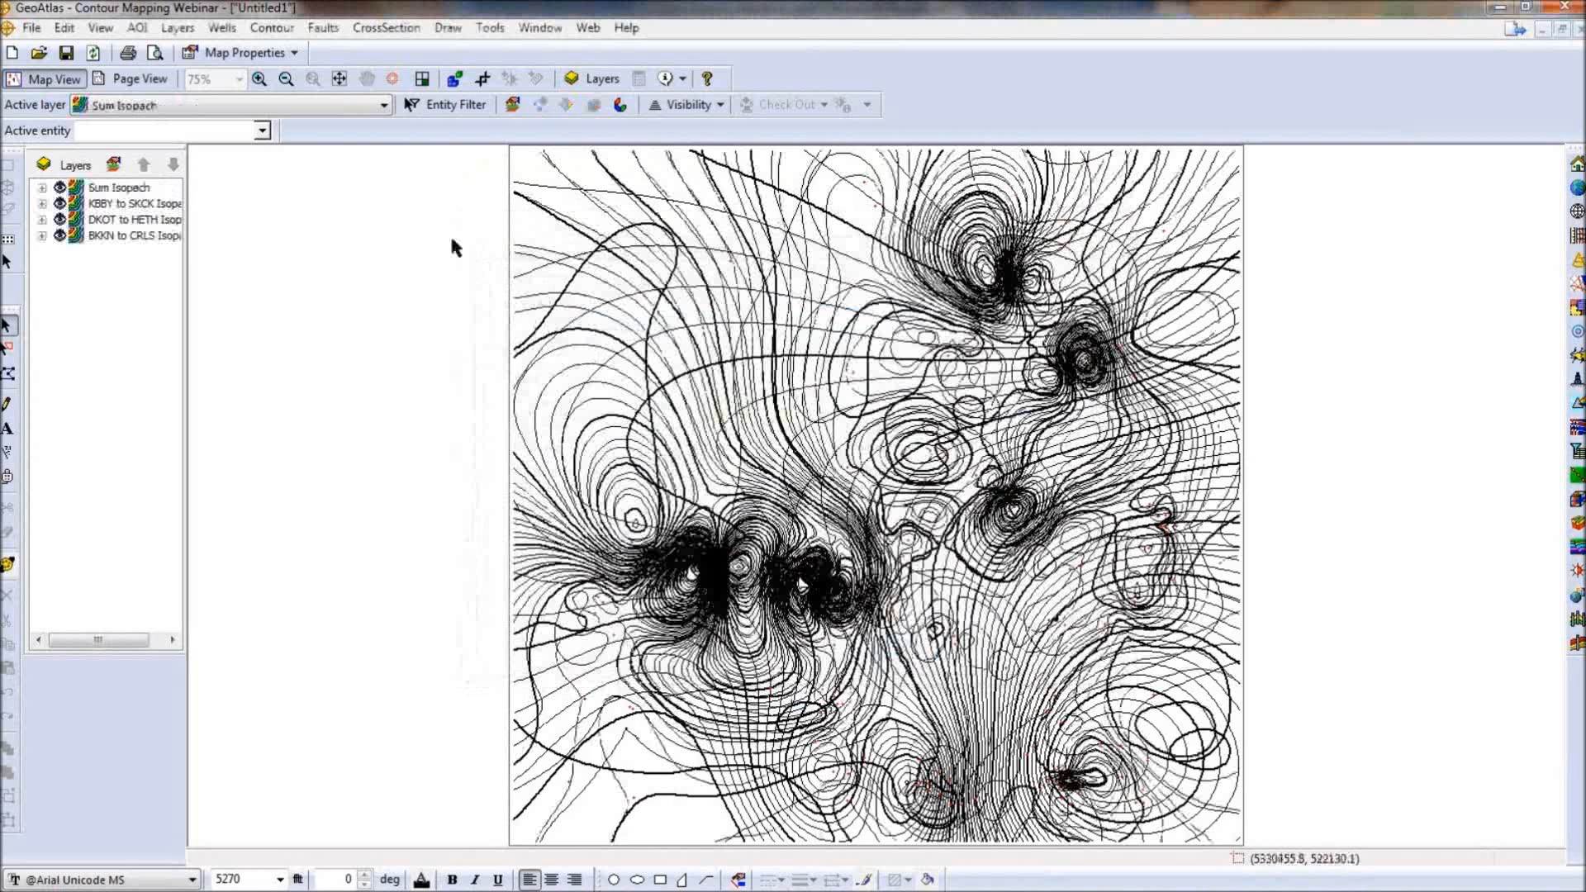
# Hide the three source isopach layers, leaving only Sum Isopach displayed.
pyautogui.click(60, 205)
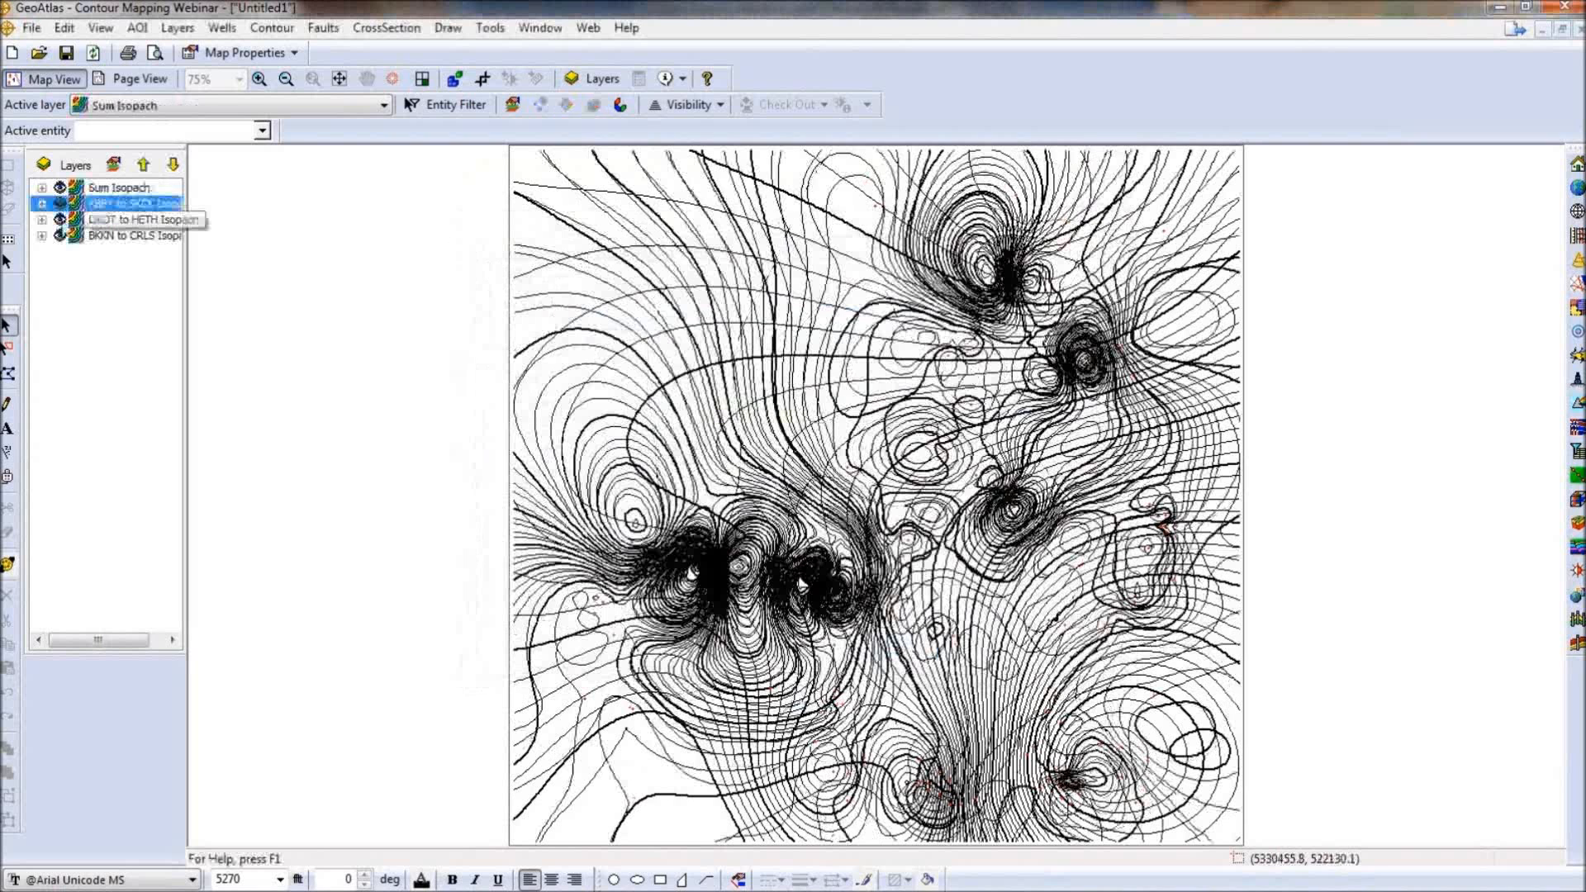
pyautogui.click(61, 221)
pyautogui.click(60, 236)
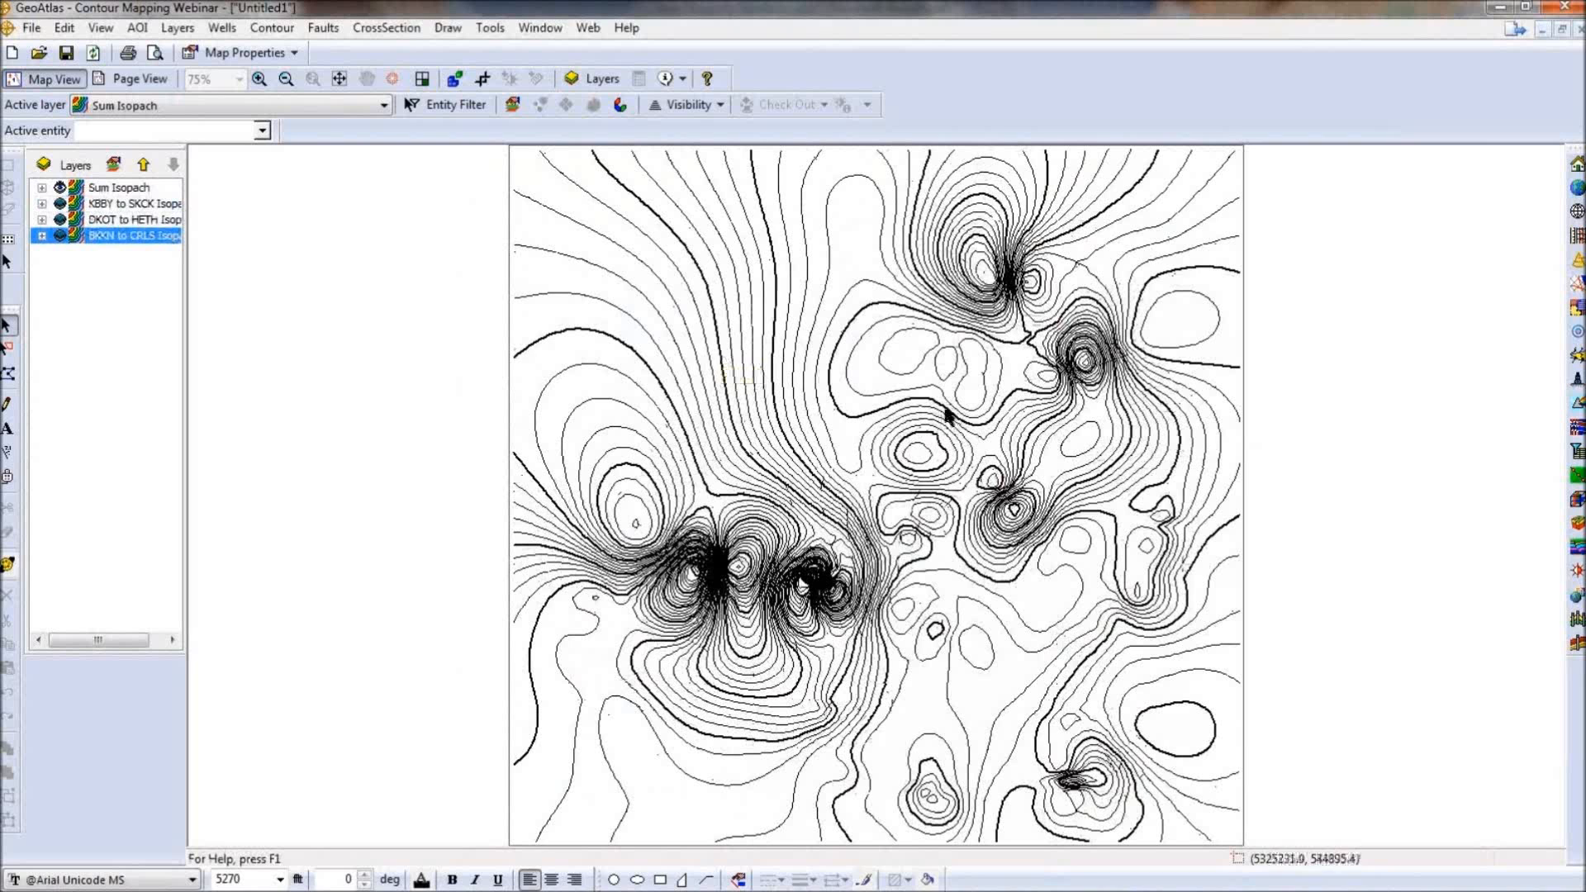
# Update the Sum Isopach layer to display its grid and override the contour interval with 250.
pyautogui.click(924, 537)
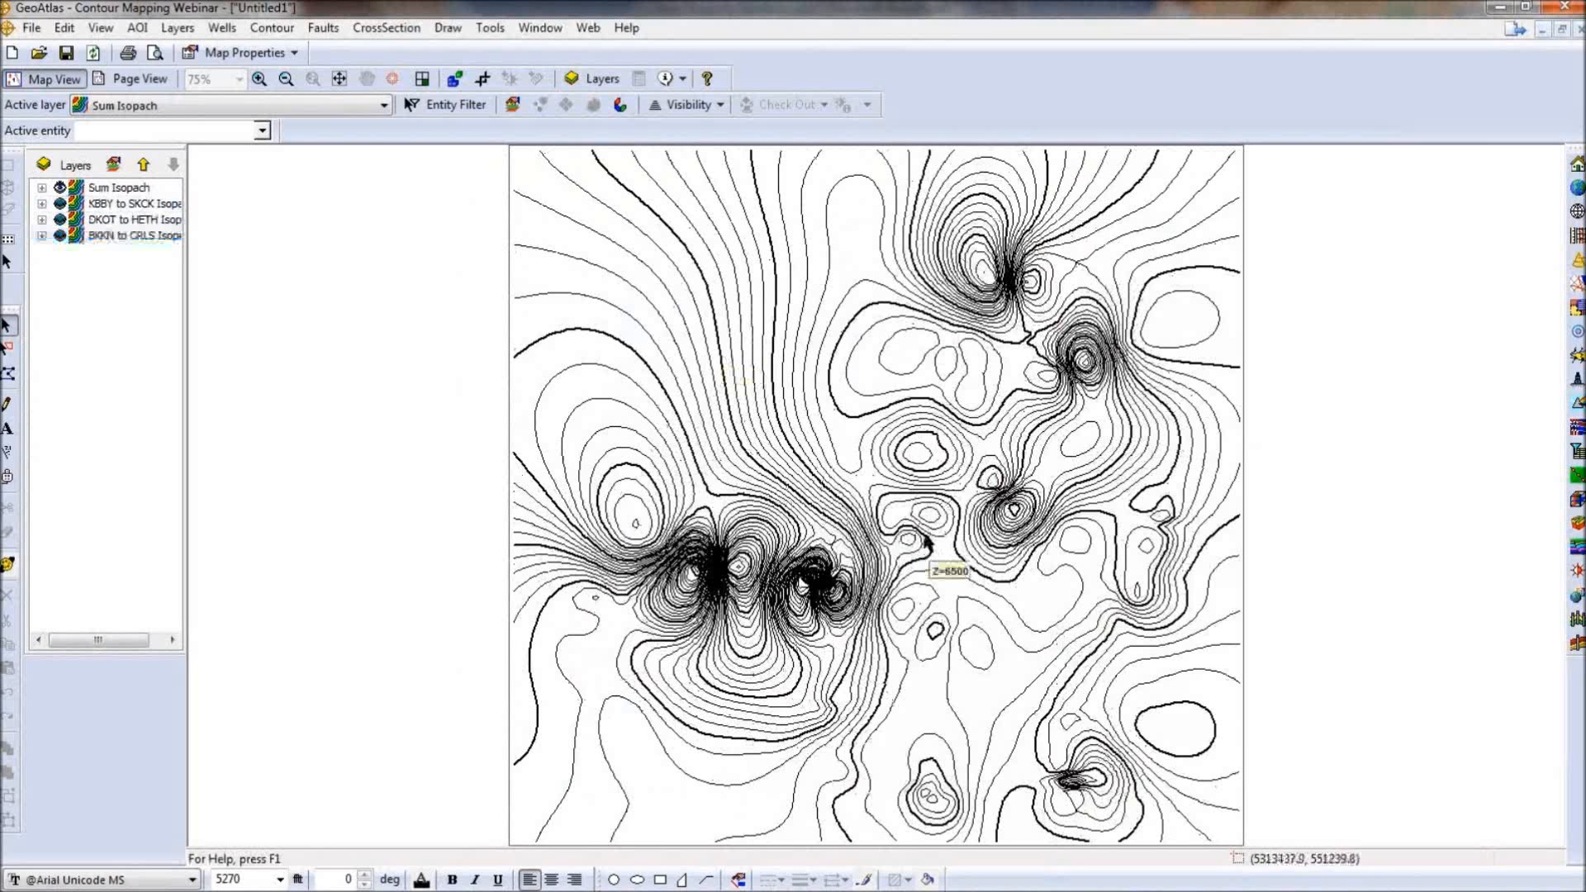
pyautogui.rightClick(926, 539)
pyautogui.click(1033, 861)
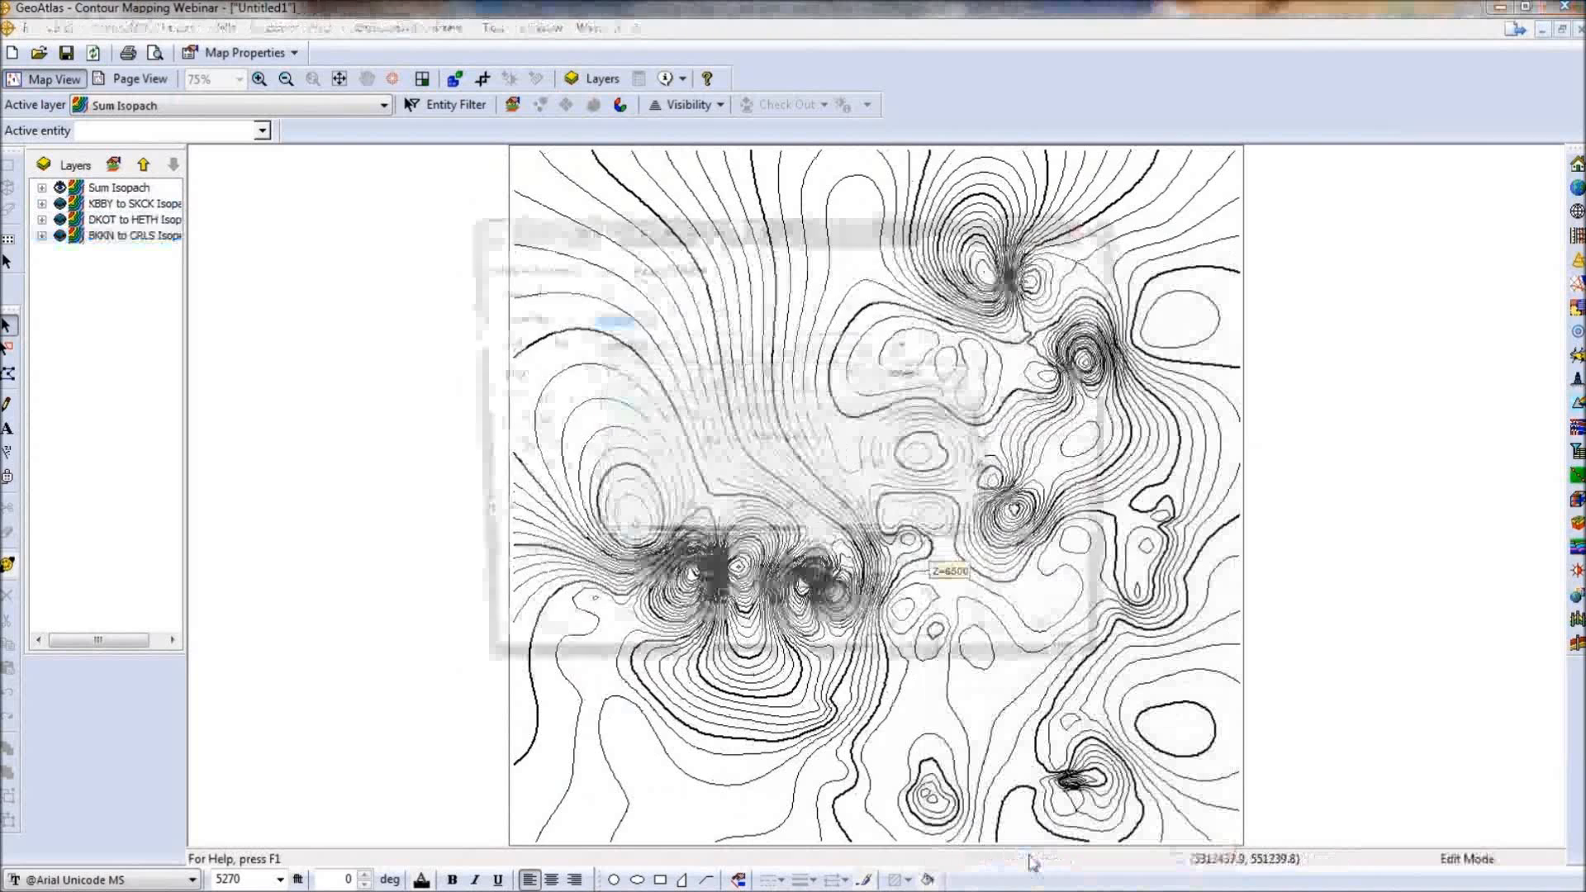
pyautogui.click(506, 423)
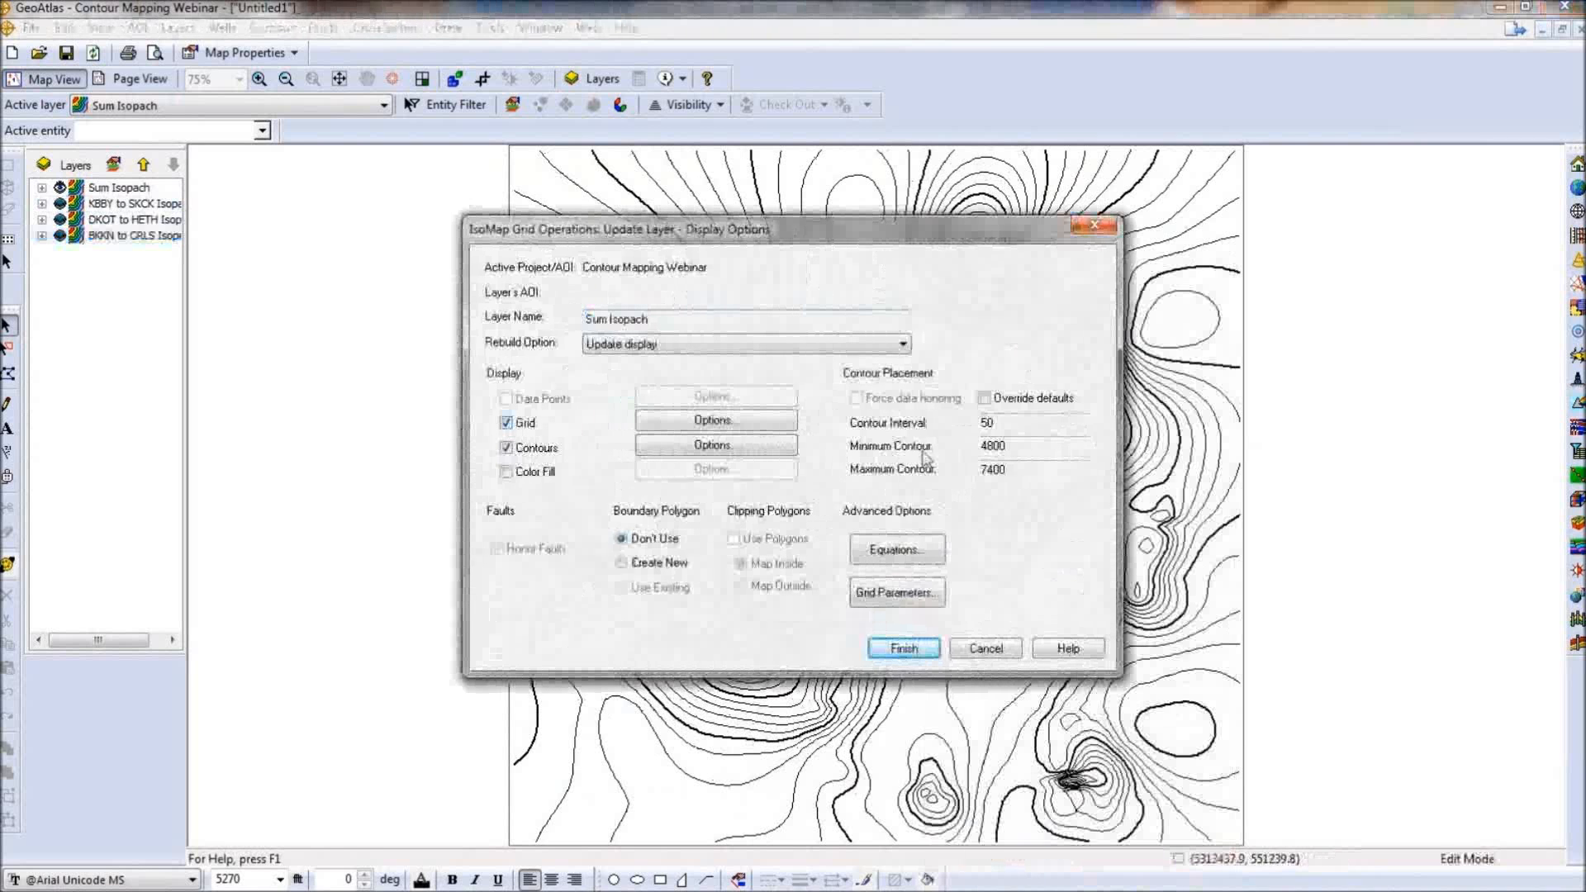
pyautogui.click(984, 398)
pyautogui.press('Tab')
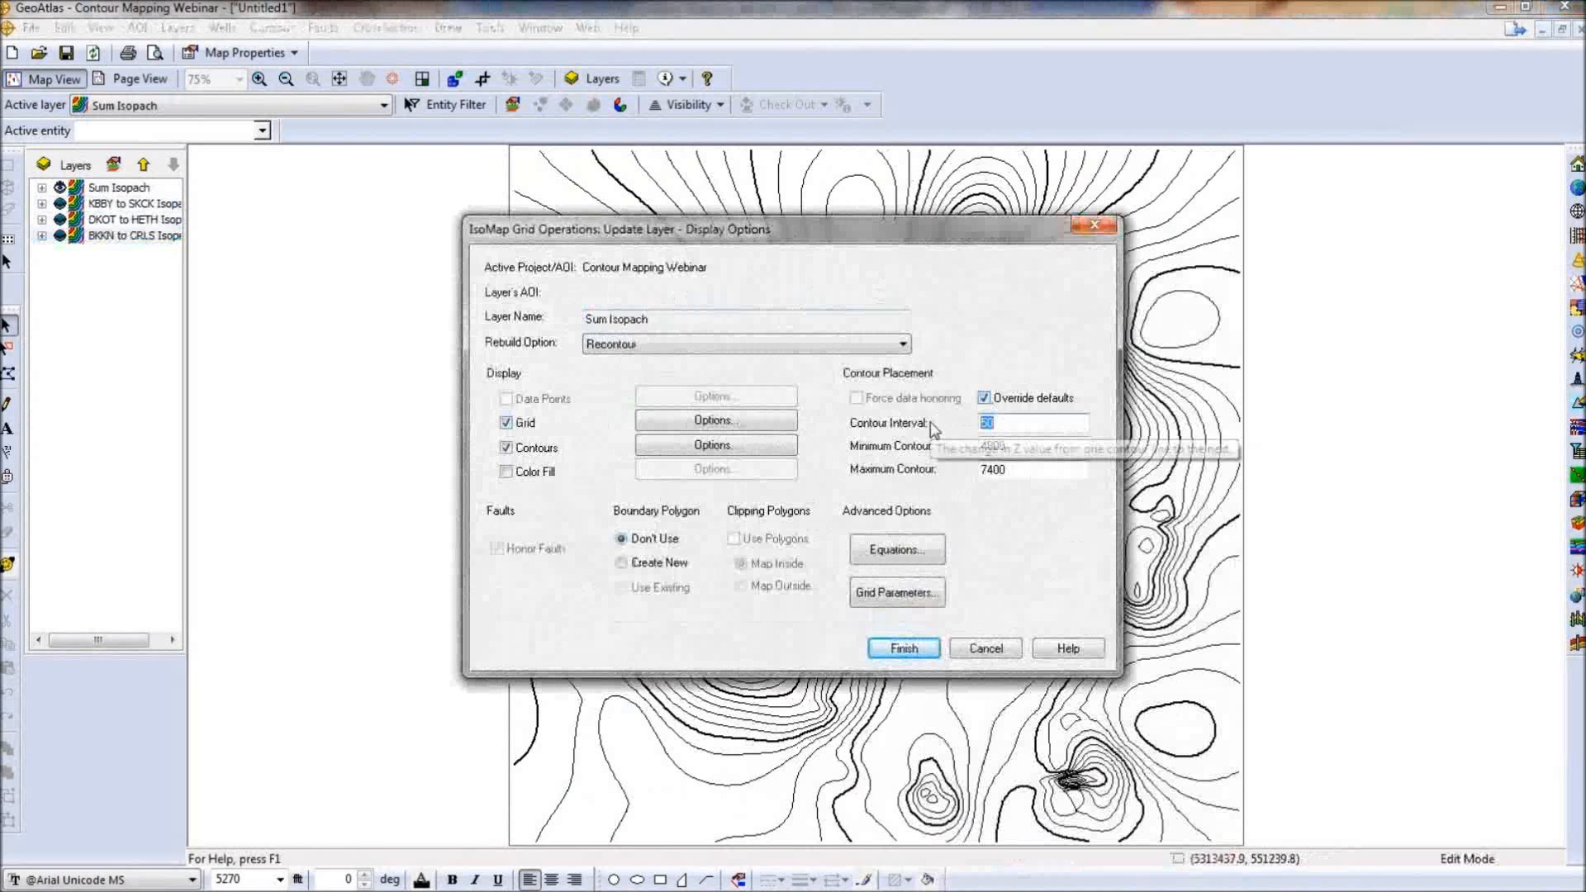
pyautogui.write('2')
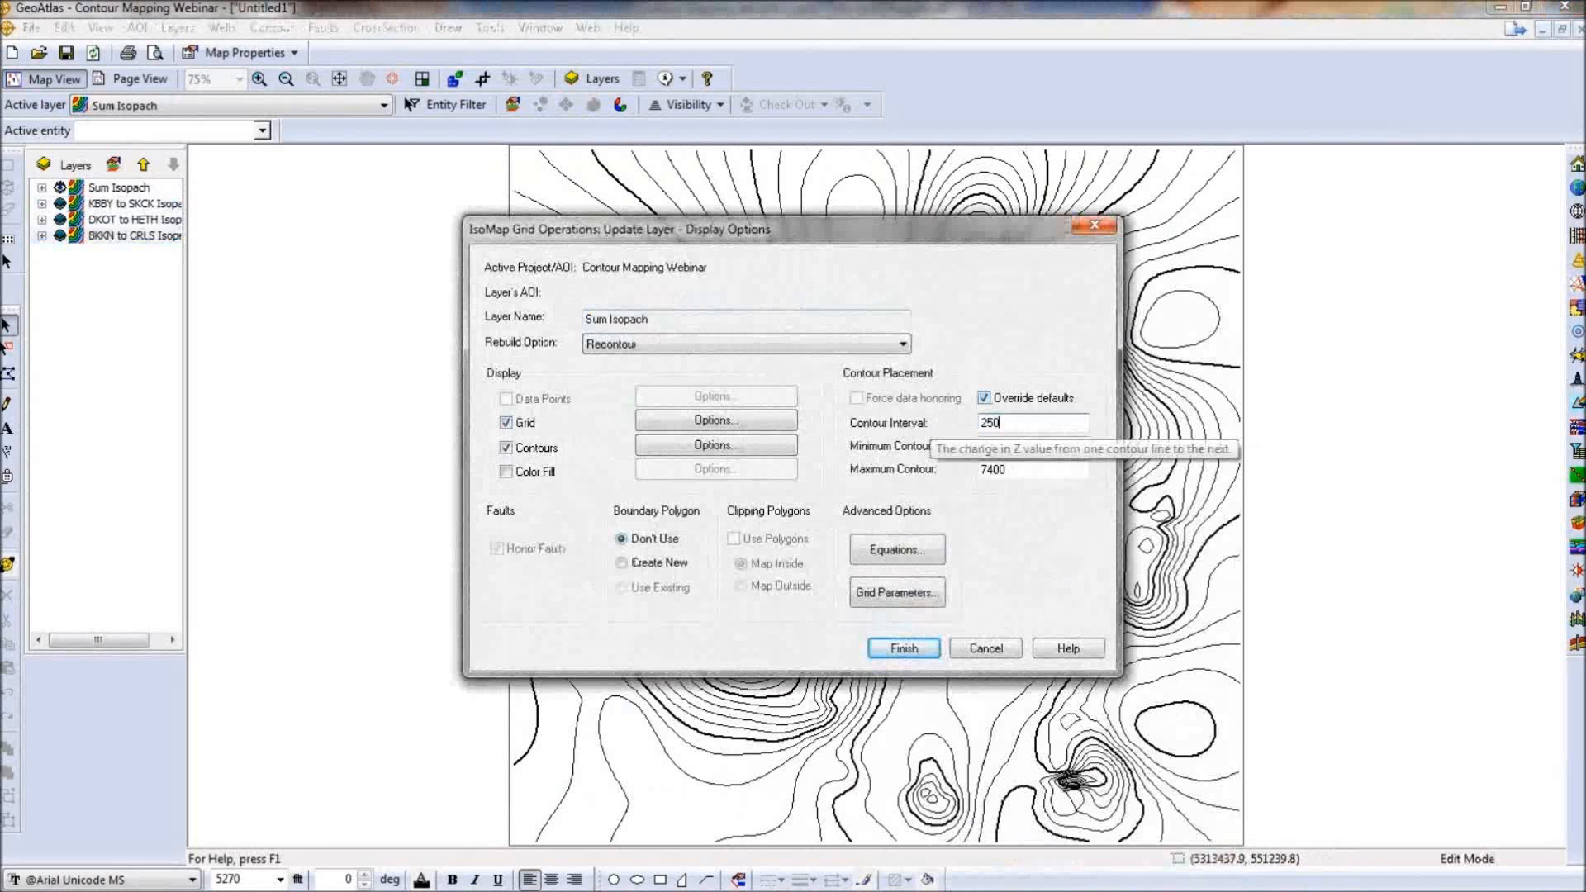
pyautogui.click(903, 650)
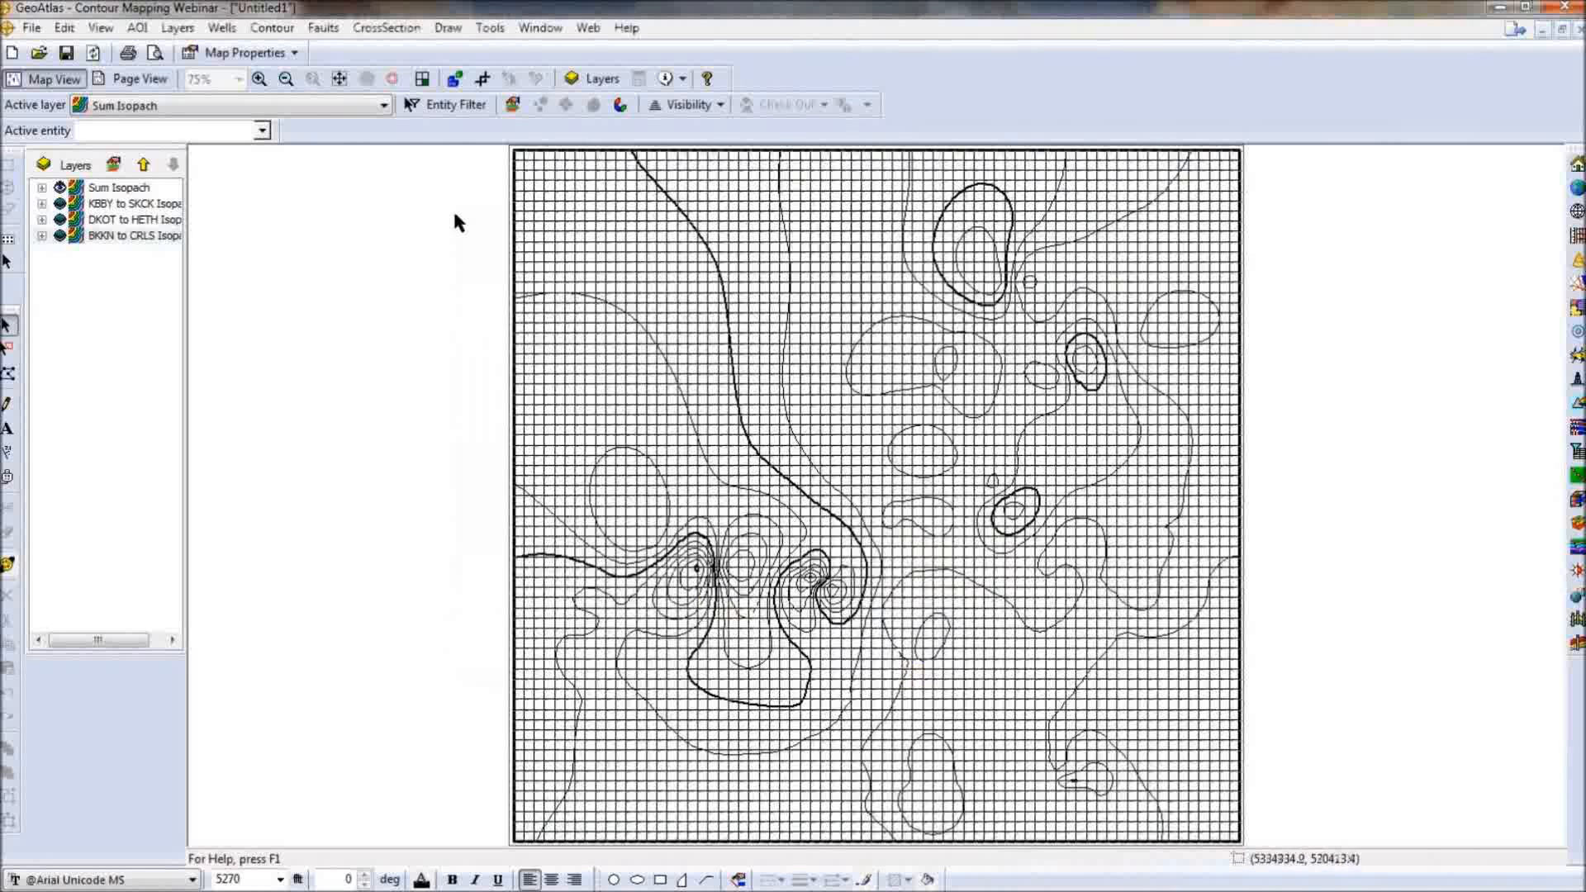
# Turn on individual node display and select the bold Z=6050 contour in the southwest part of the Sum Isopach map.
pyautogui.click(258, 79)
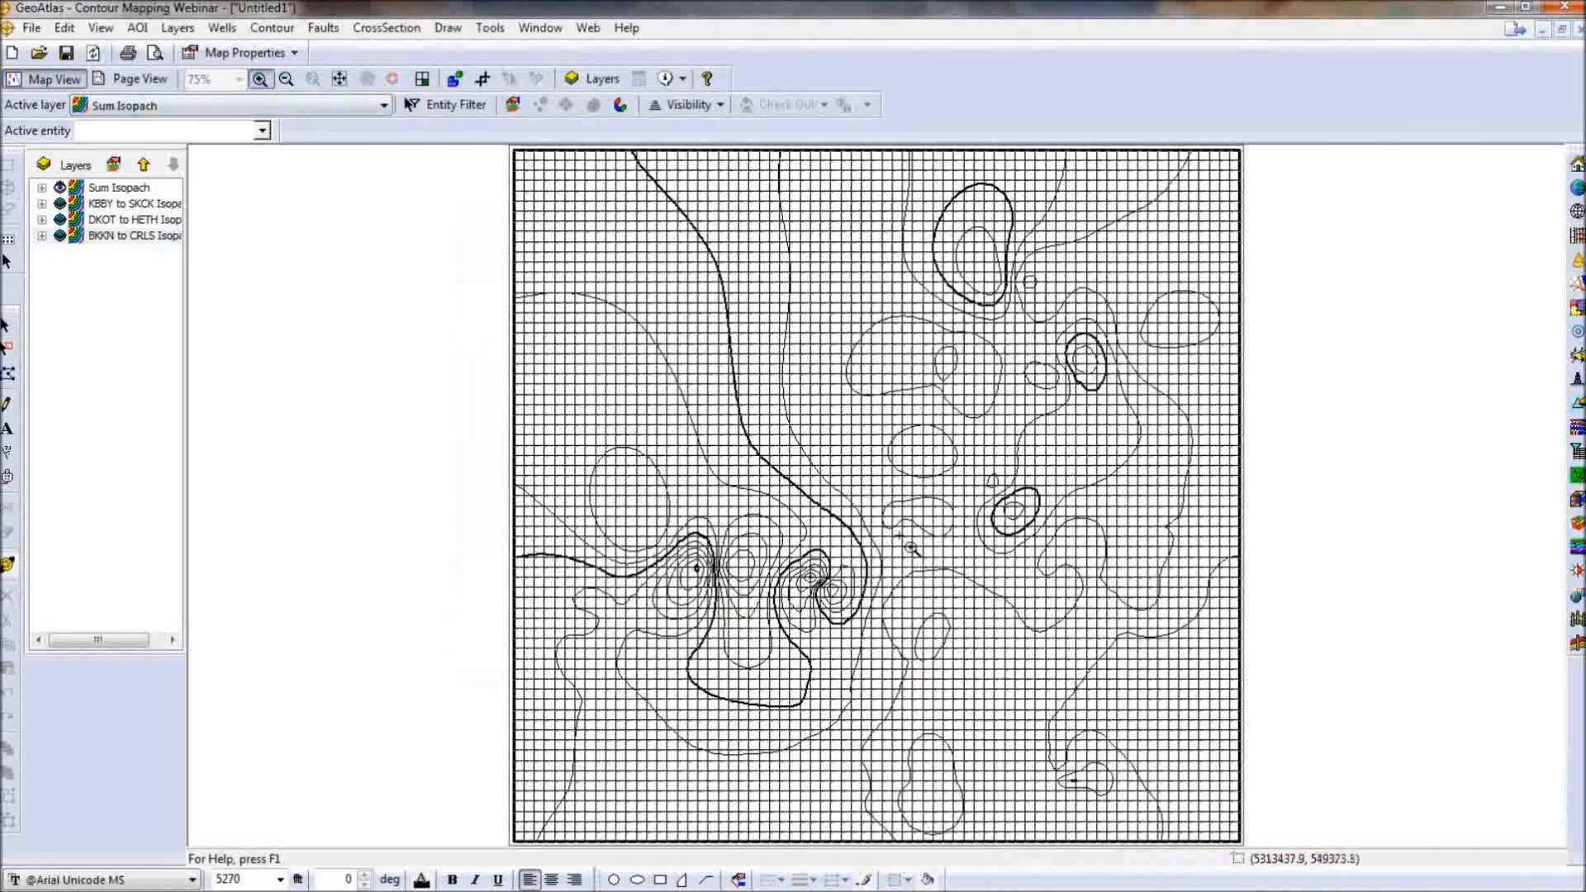
pyautogui.moveTo(882, 541); pyautogui.dragTo(753, 634)
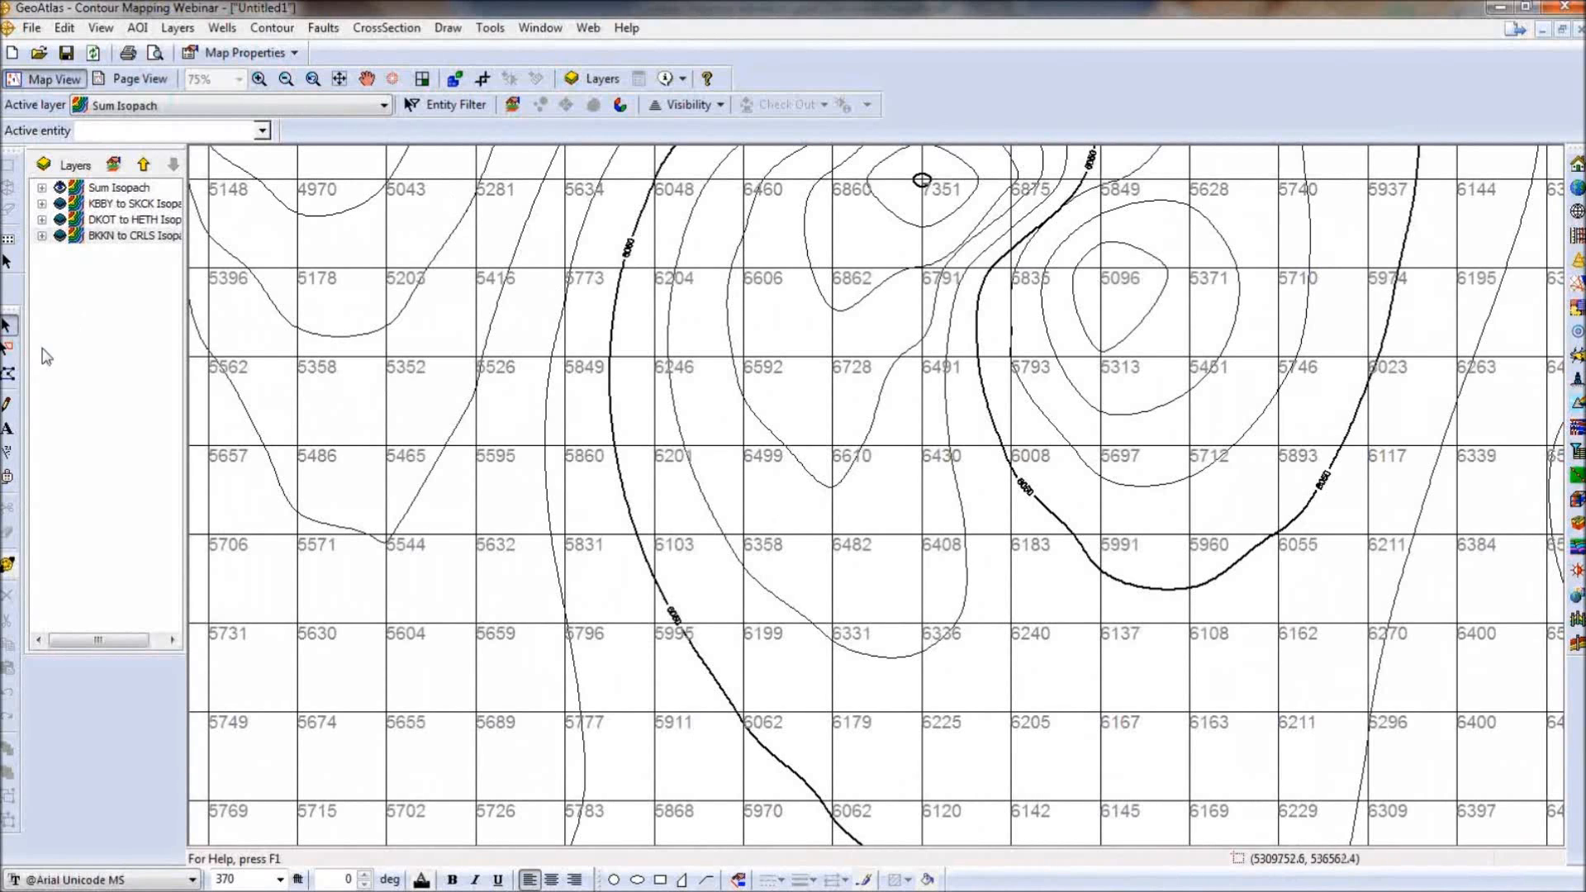
pyautogui.click(8, 375)
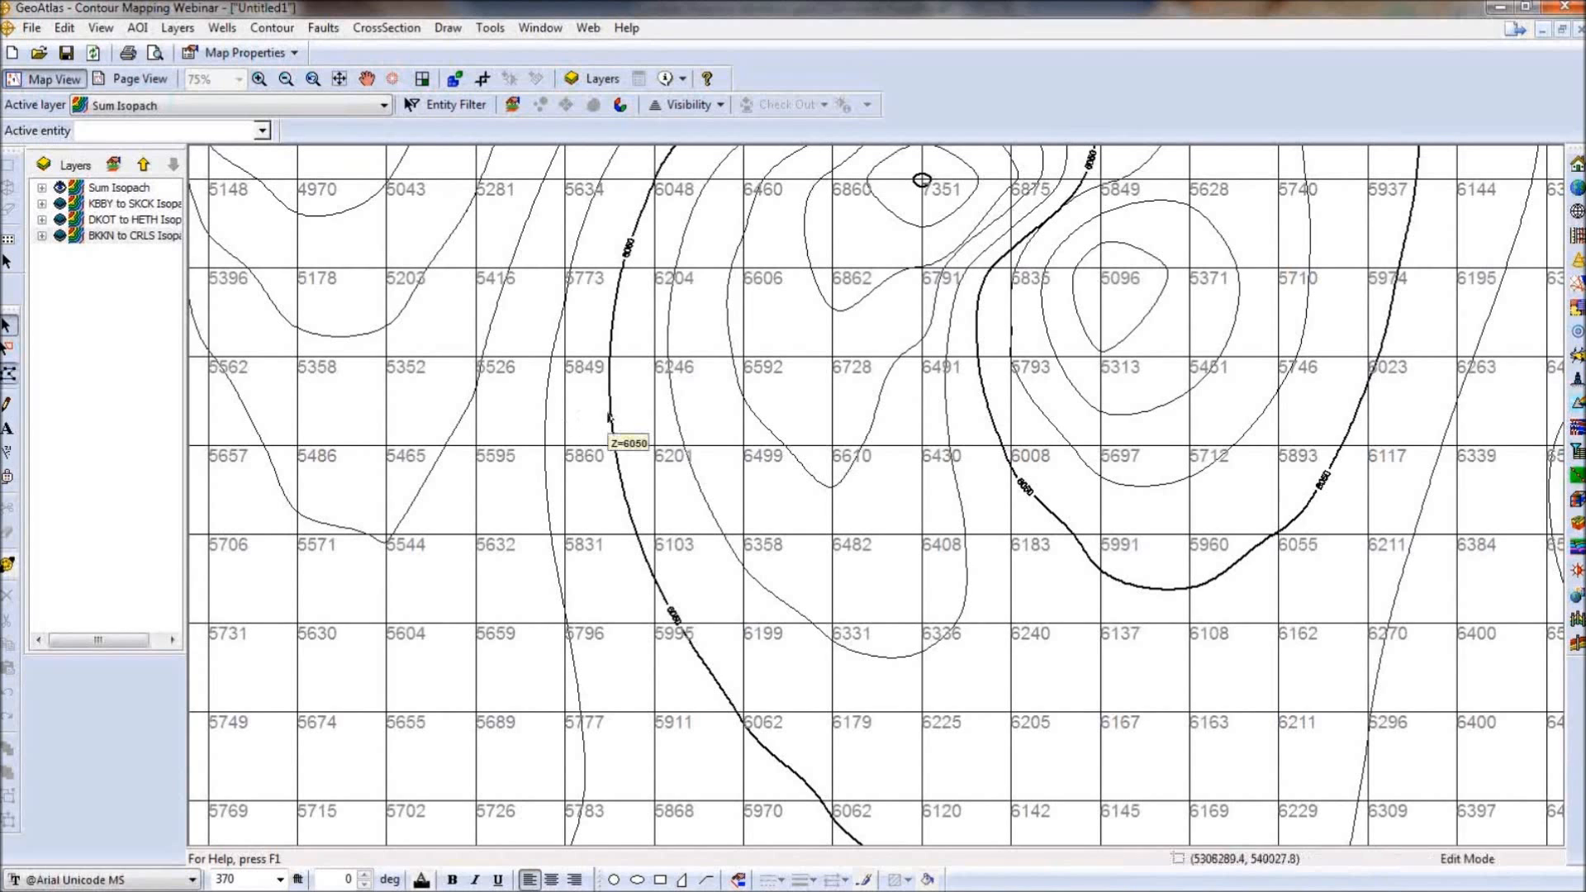
pyautogui.click(13, 375)
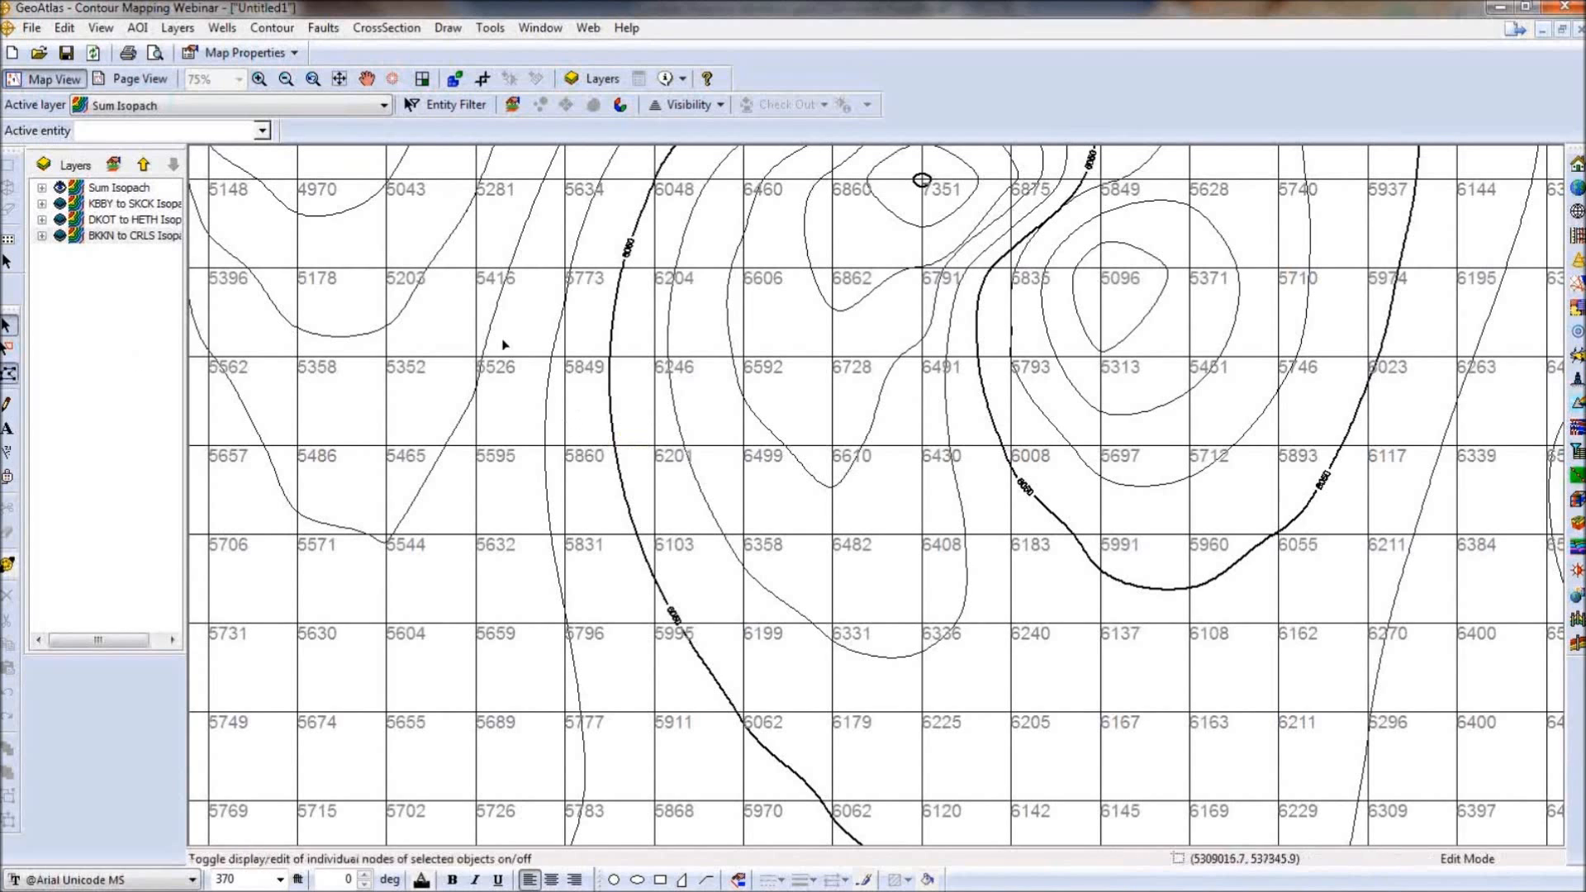
pyautogui.click(612, 413)
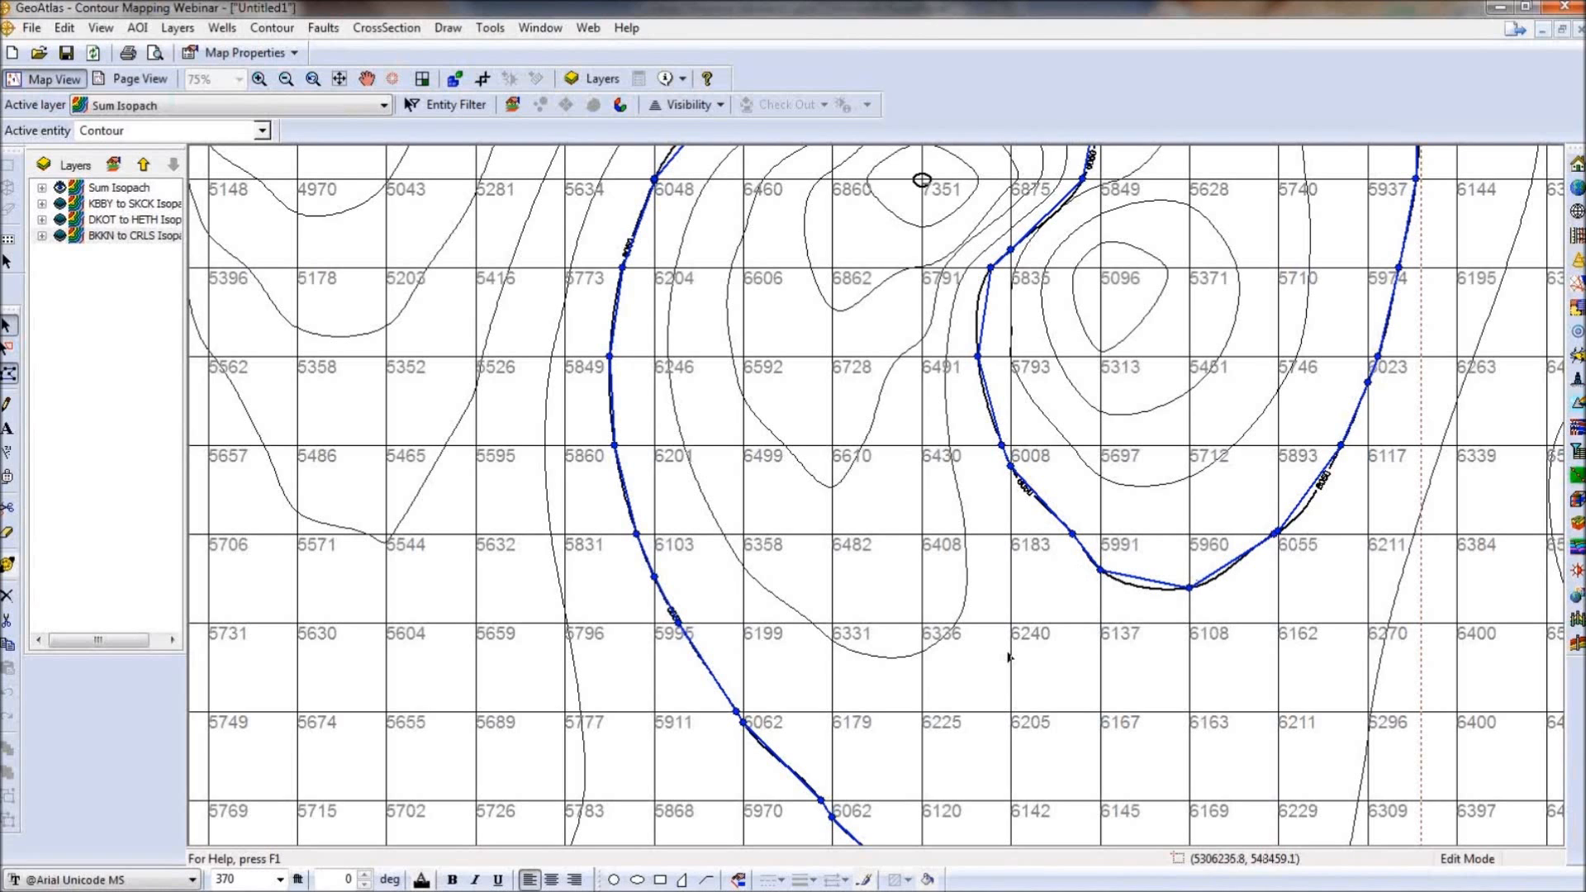
# Update the Sum Isopach layer's grid settings to 200 columns and 175 rows and recalculate the grid.
pyautogui.rightClick(1003, 656)
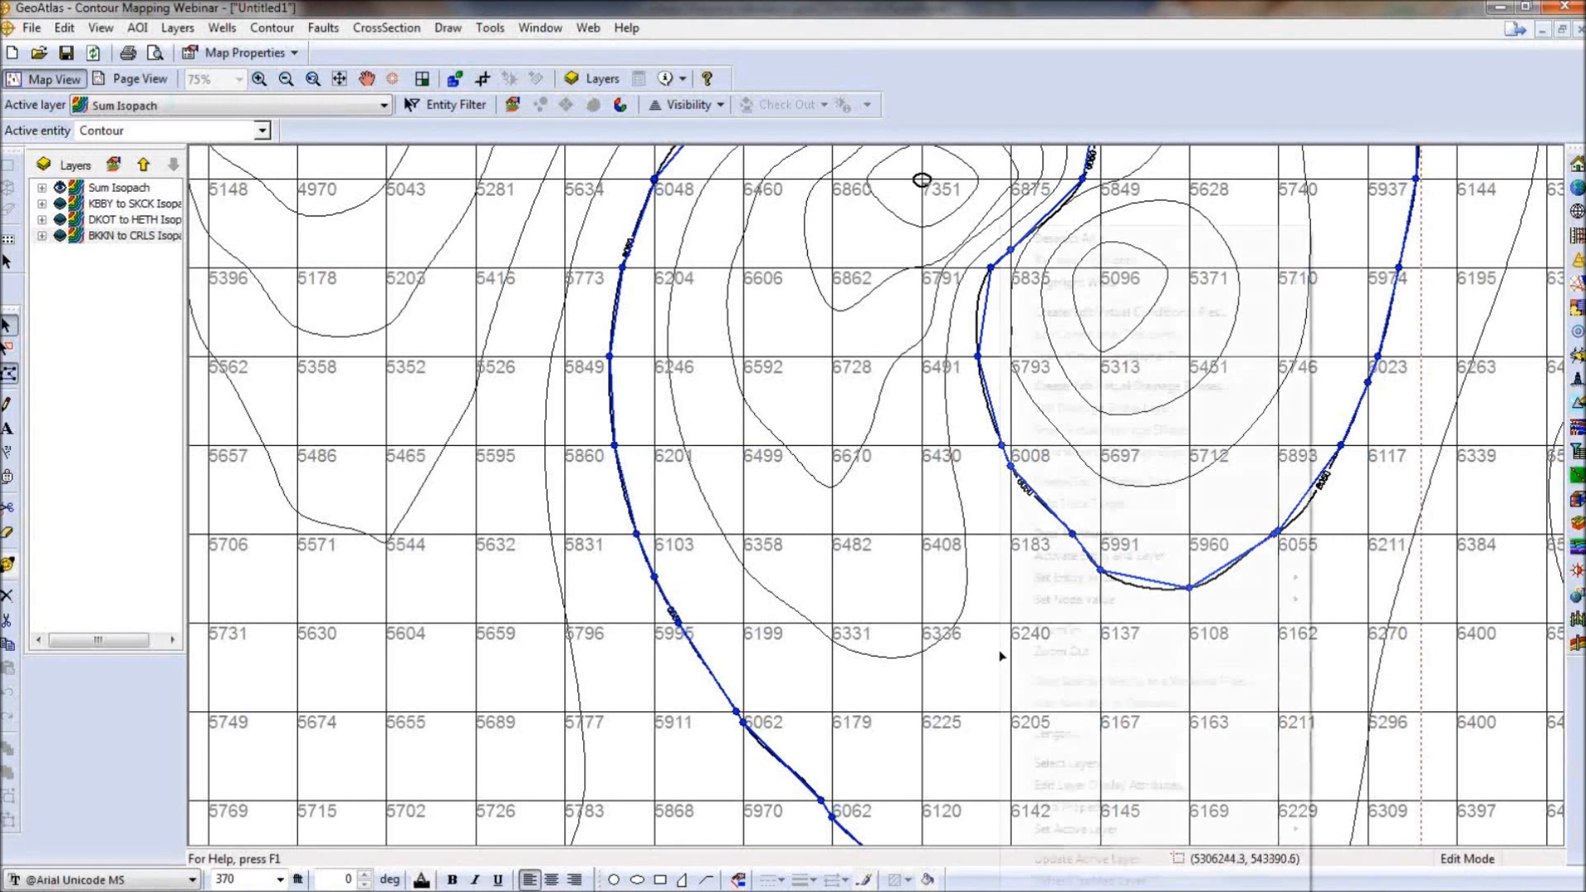
pyautogui.click(1092, 859)
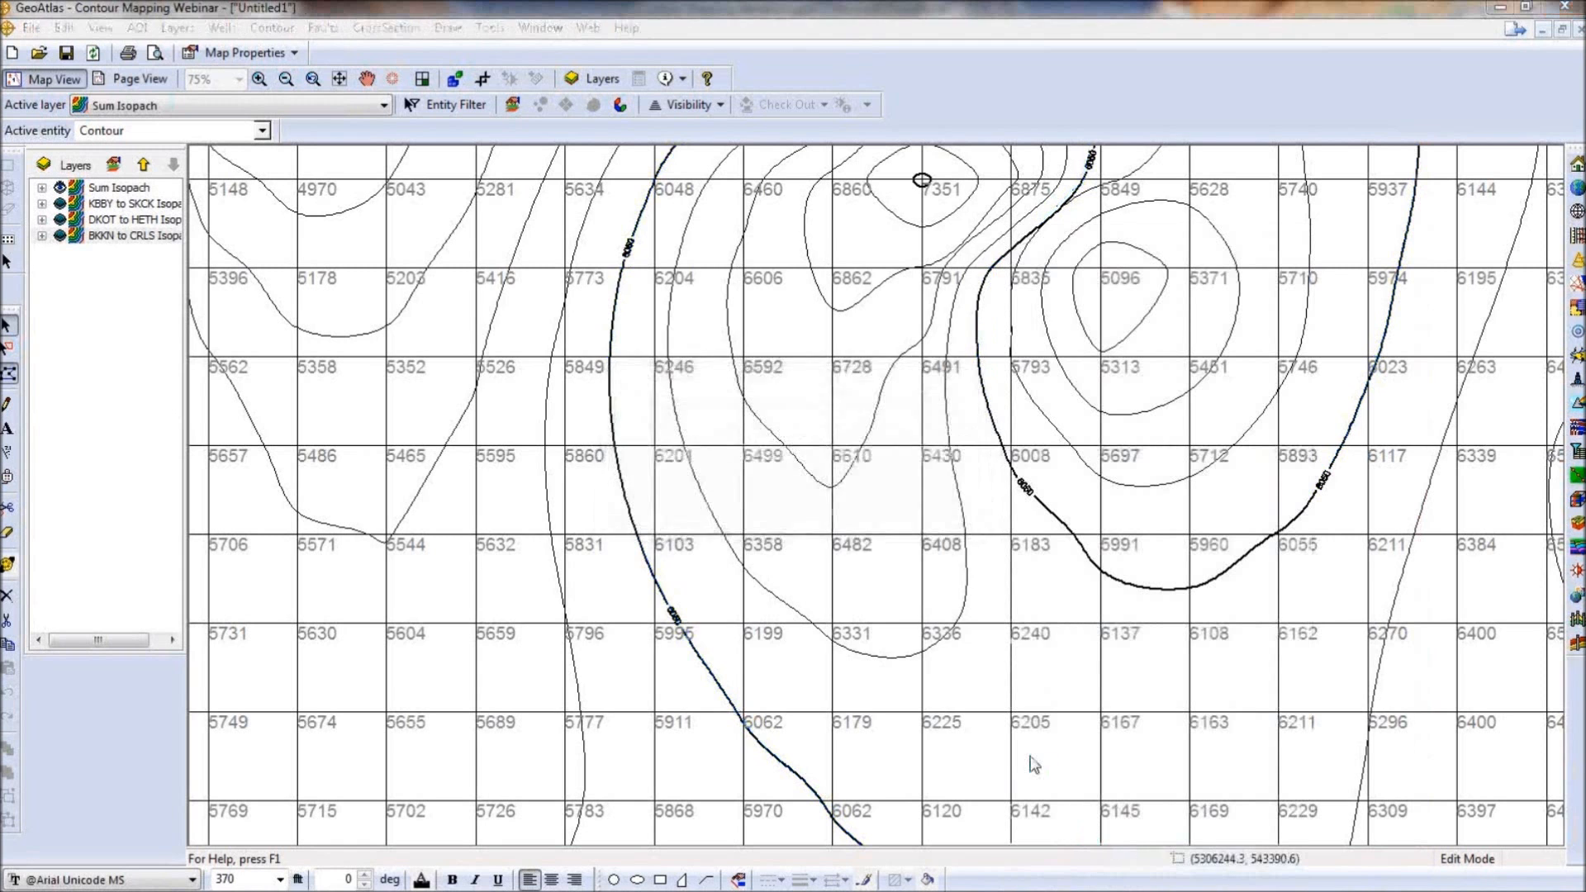
pyautogui.click(878, 590)
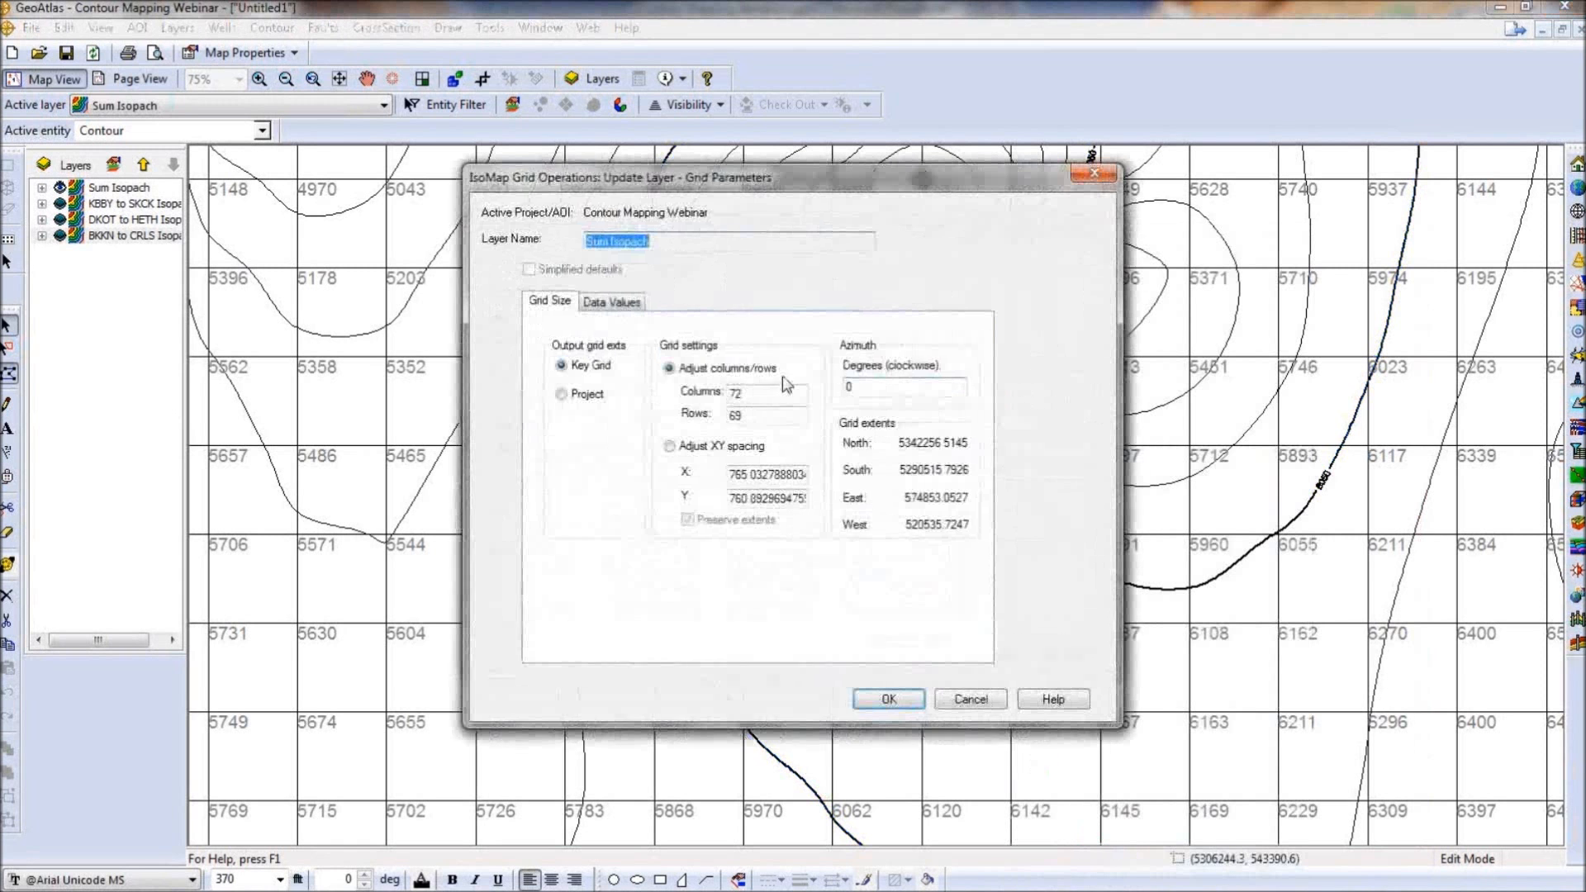
pyautogui.doubleClick(749, 396)
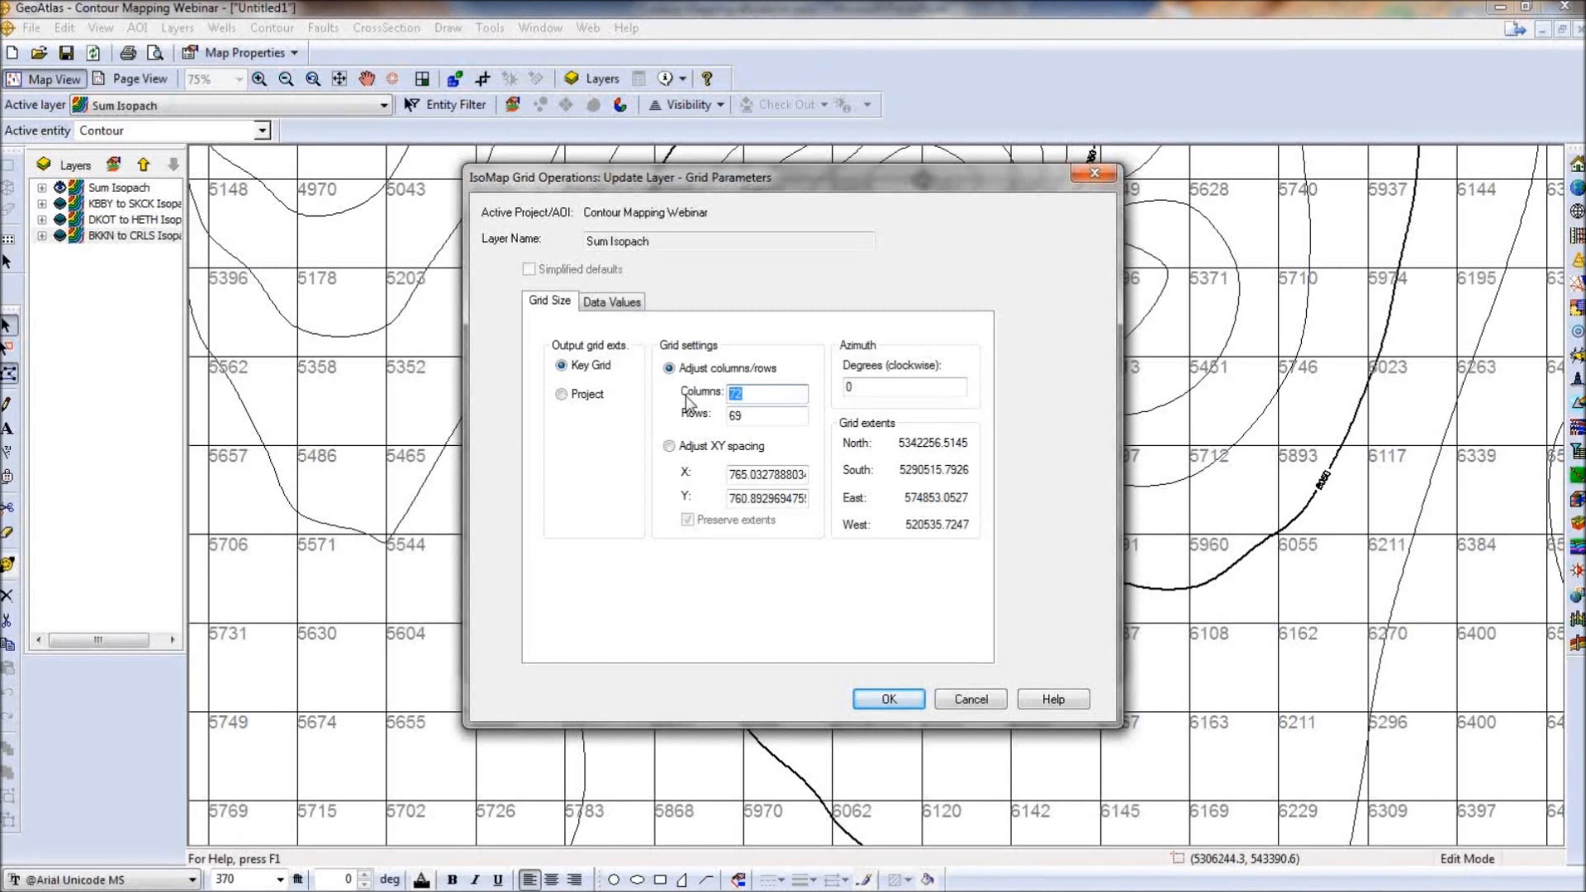
pyautogui.write('200')
pyautogui.doubleClick(776, 418)
pyautogui.write('175')
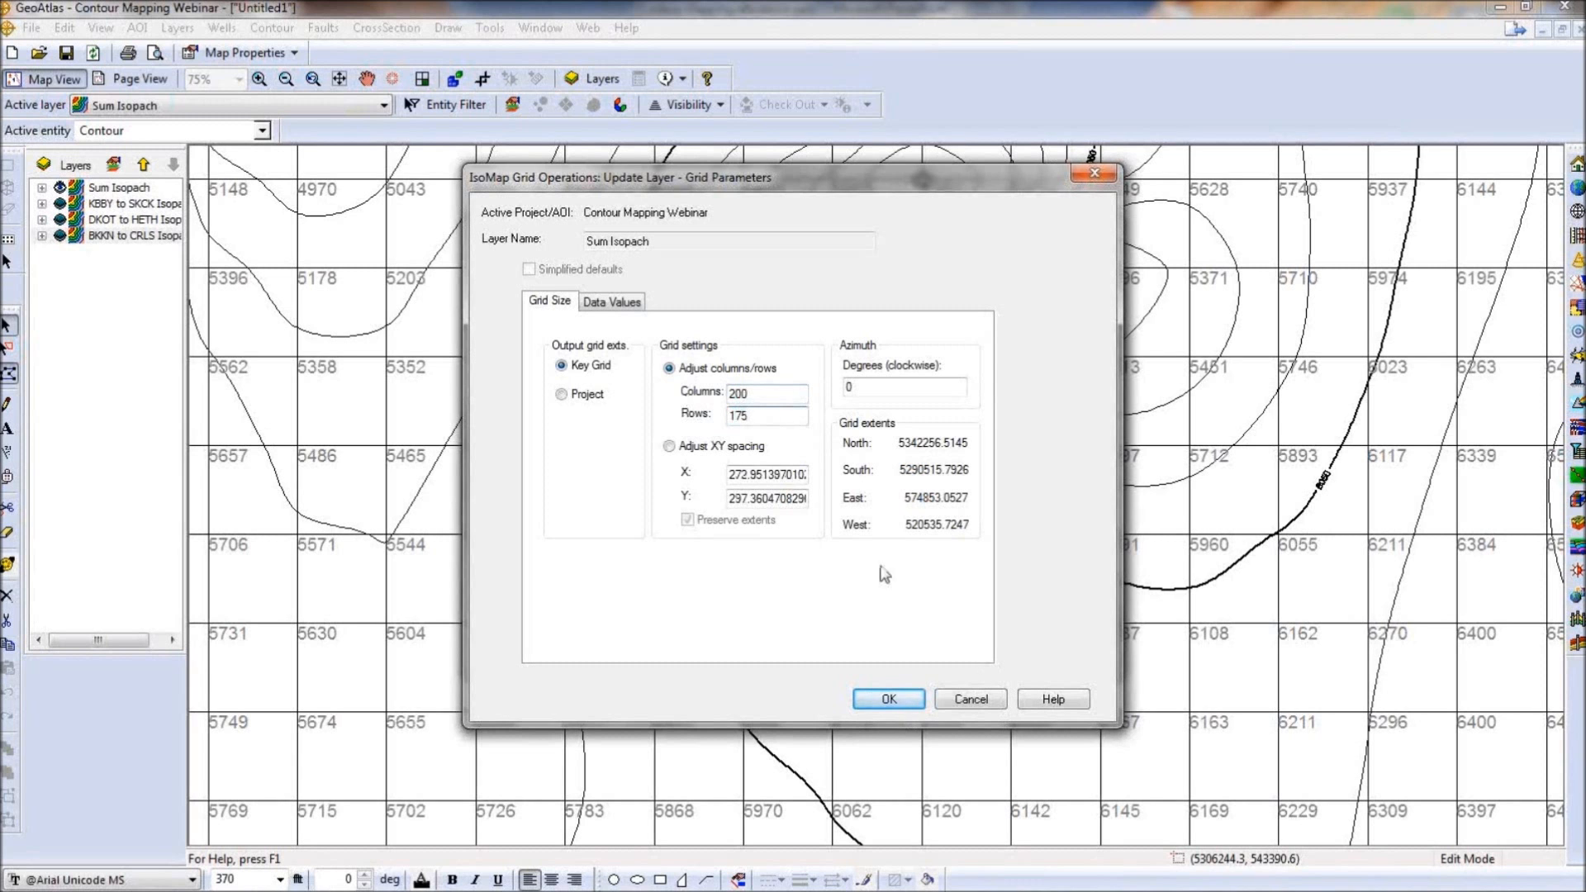
pyautogui.click(888, 702)
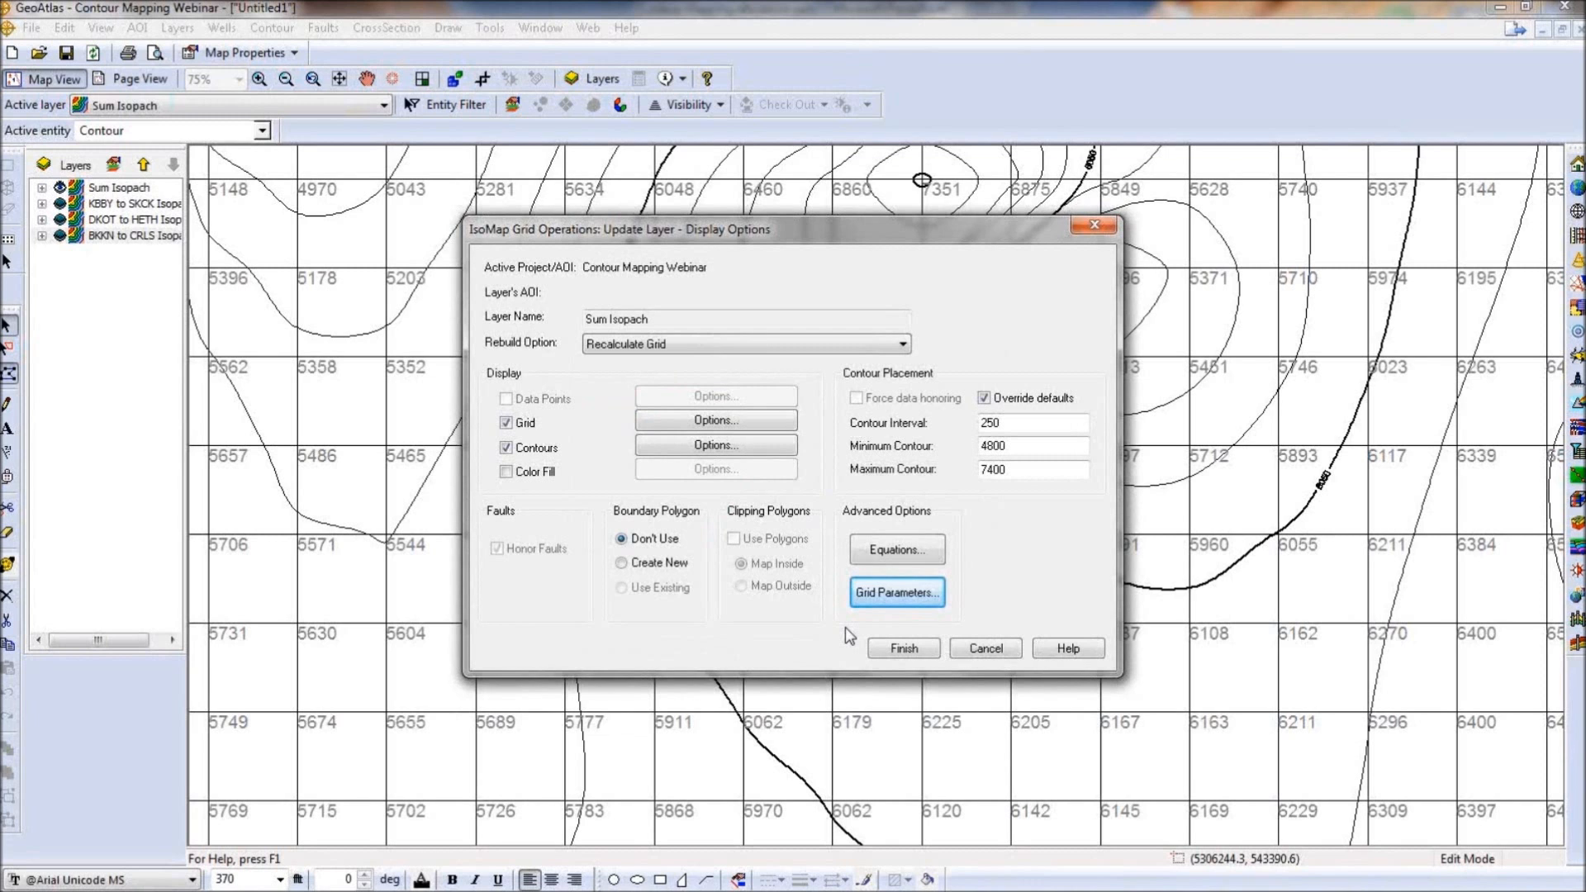
pyautogui.click(886, 651)
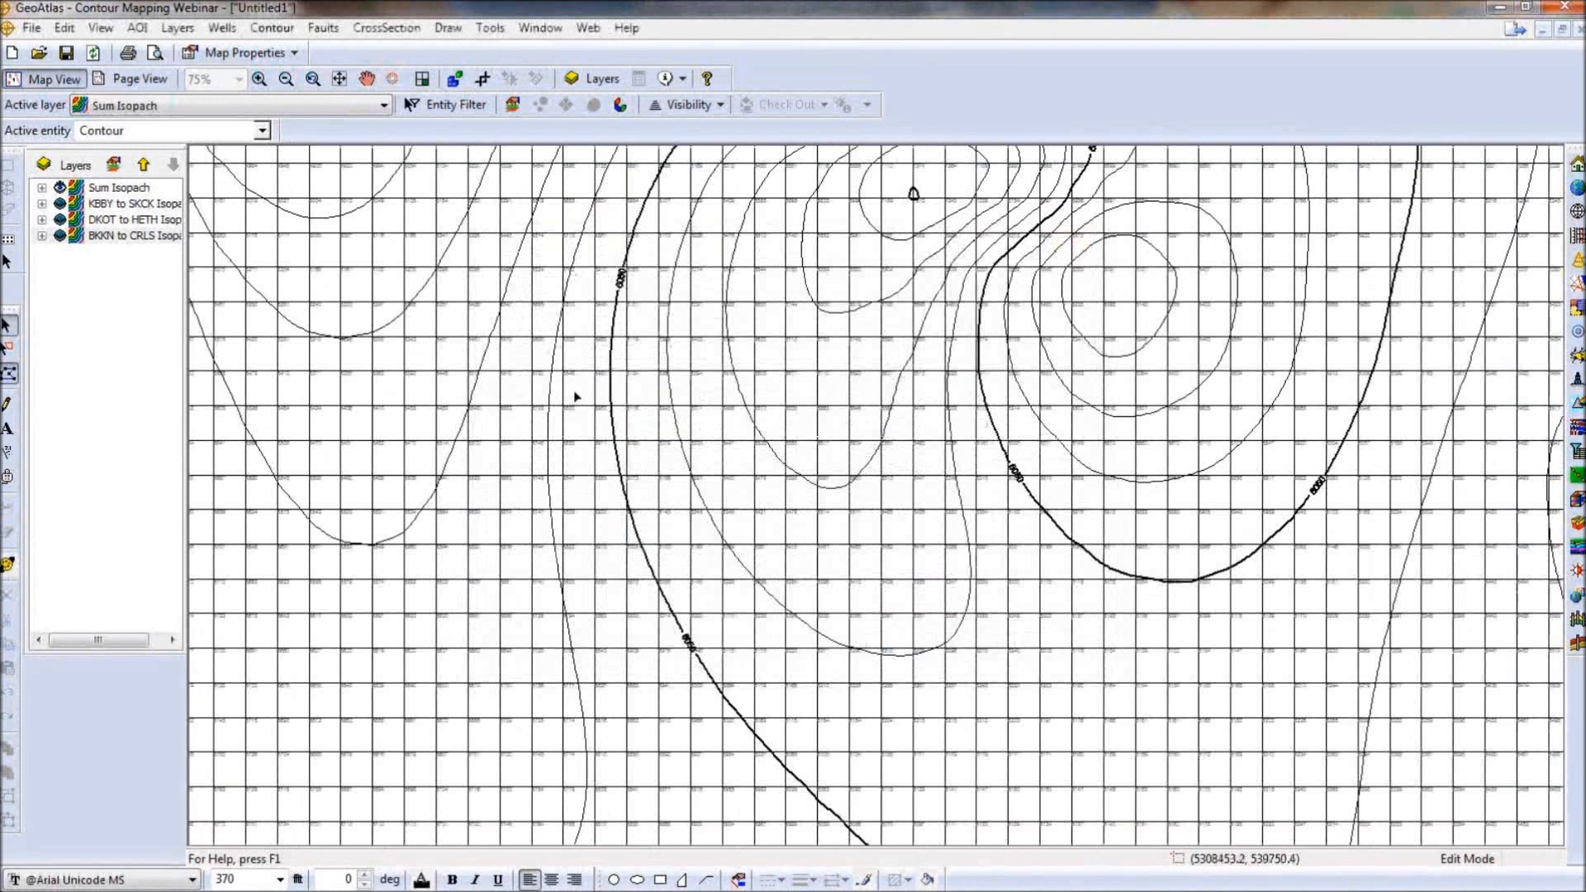
# Select the bold contour and the adjacent inner contour in the southwest part of the refined map to inspect their nodes.
pyautogui.click(614, 437)
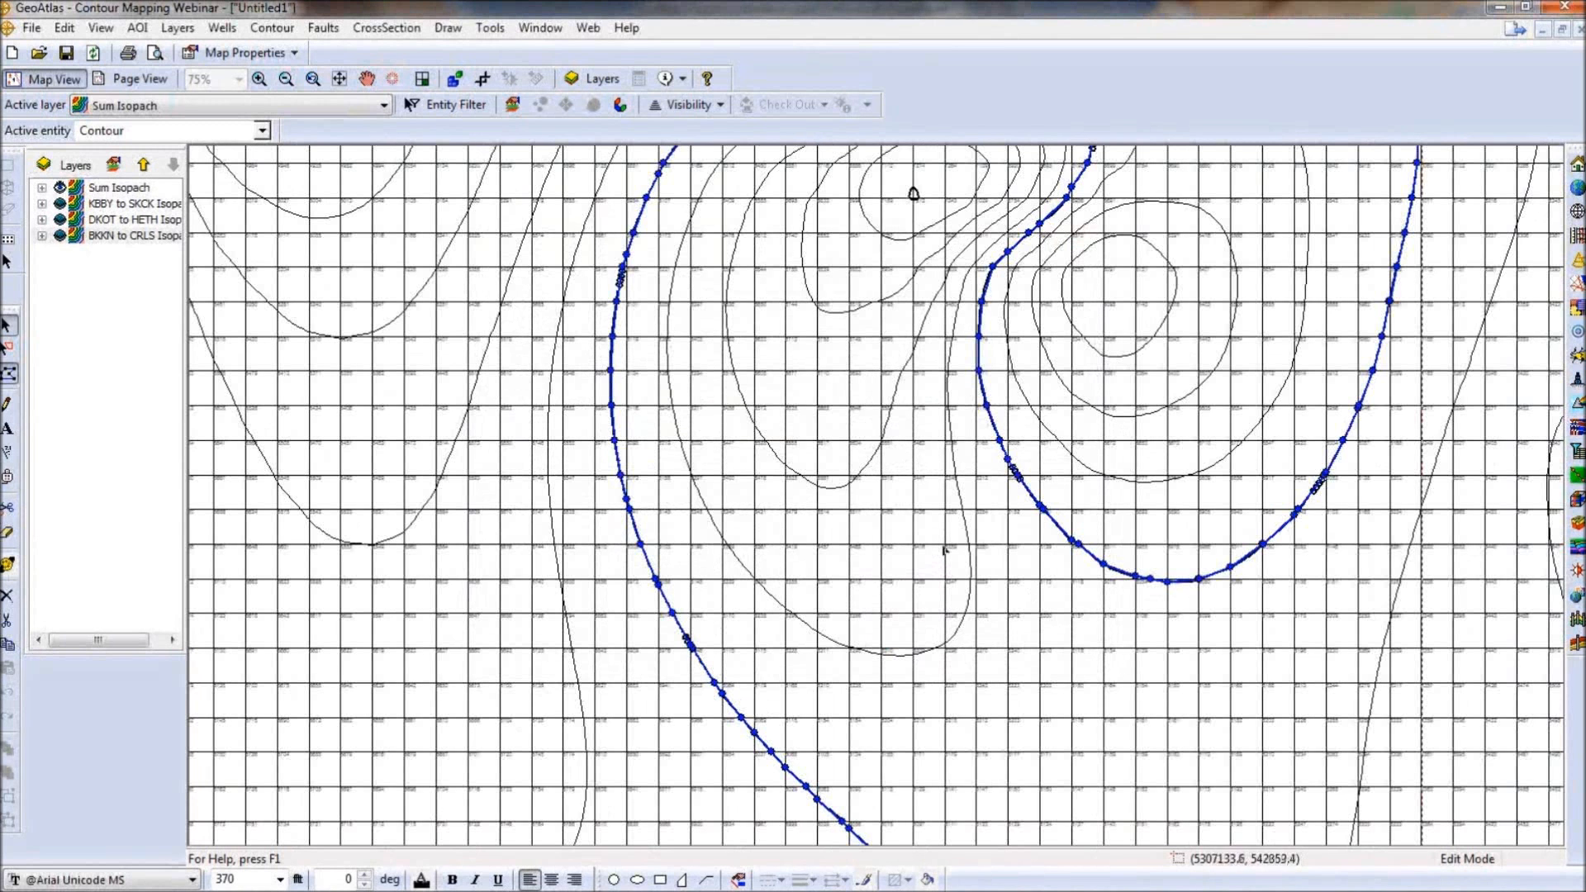
pyautogui.click(967, 538)
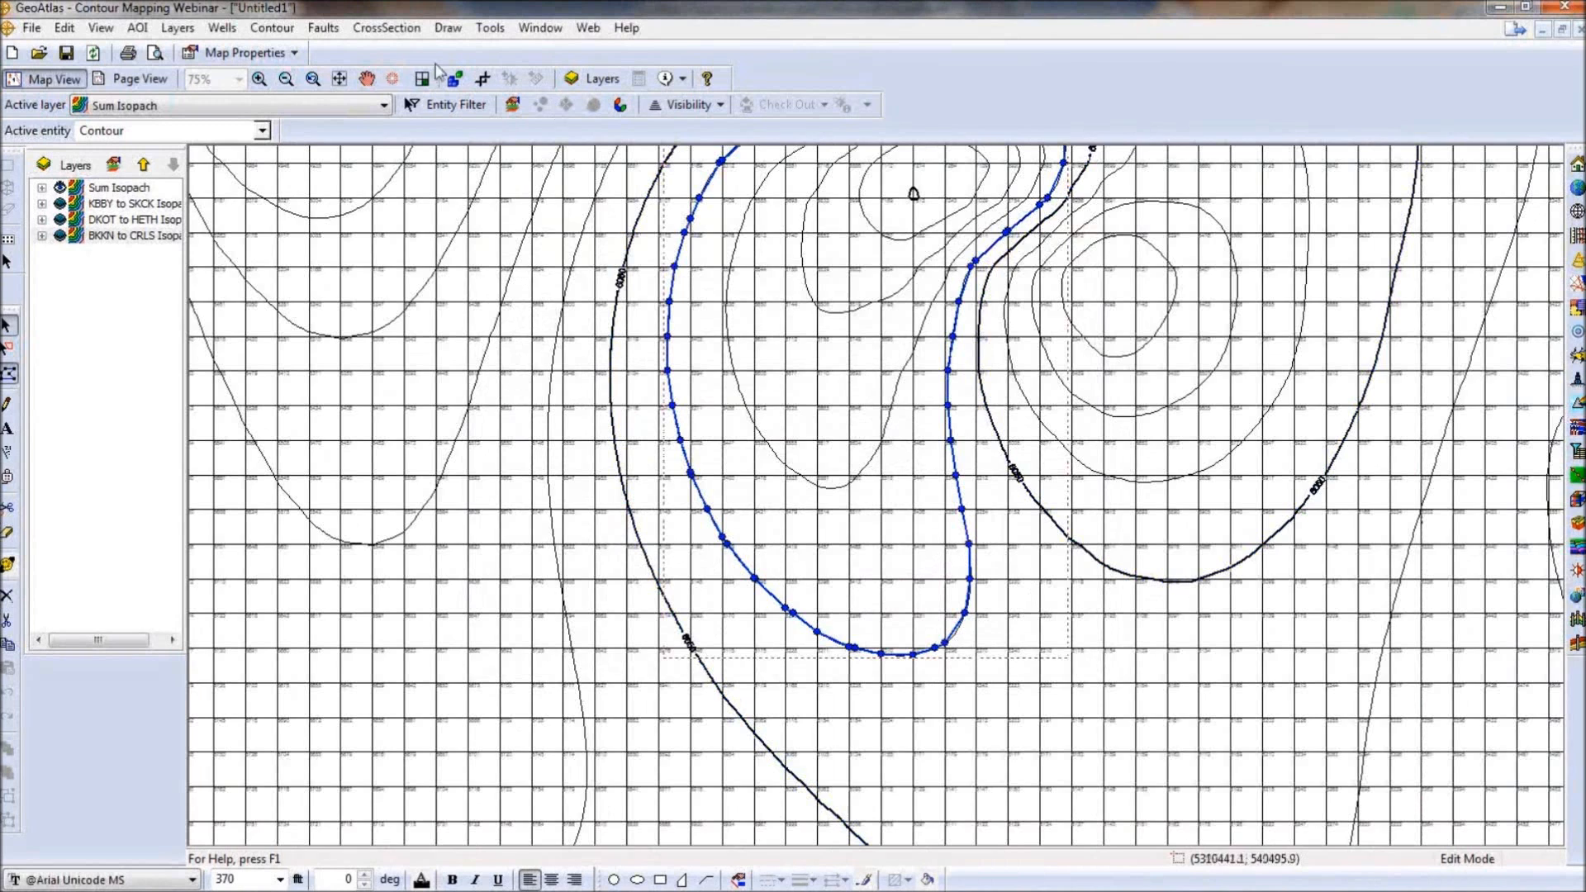
pyautogui.click(340, 79)
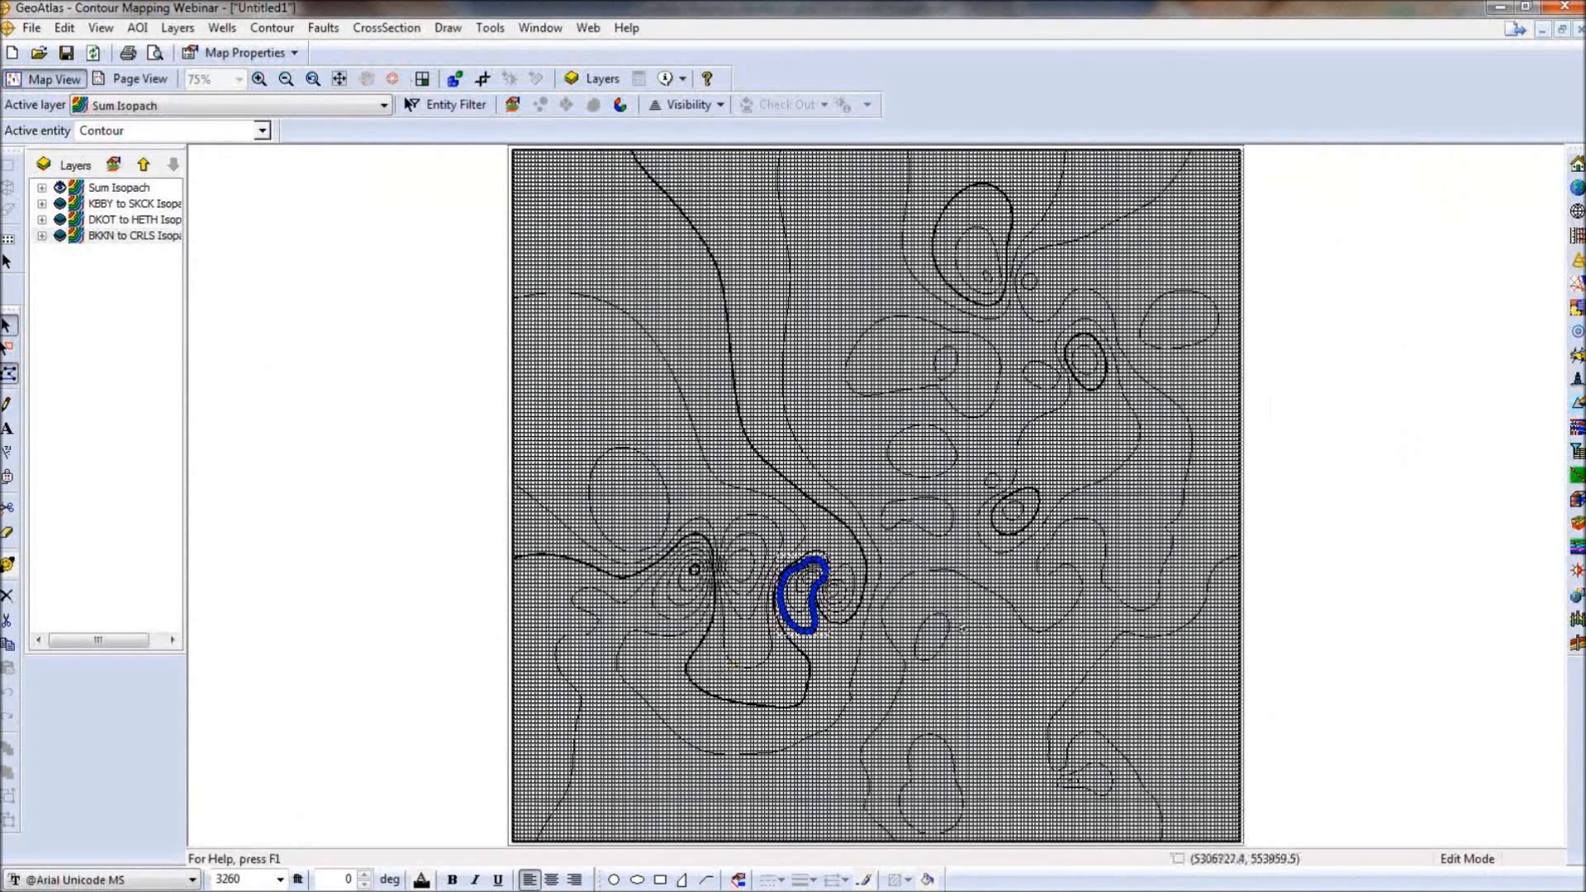
# Recalculate the Sum Isopach grid with a maximum data value of 6400, setting values greater than the maximum to the maximum.
pyautogui.click(260, 80)
pyautogui.moveTo(1119, 631); pyautogui.dragTo(868, 804)
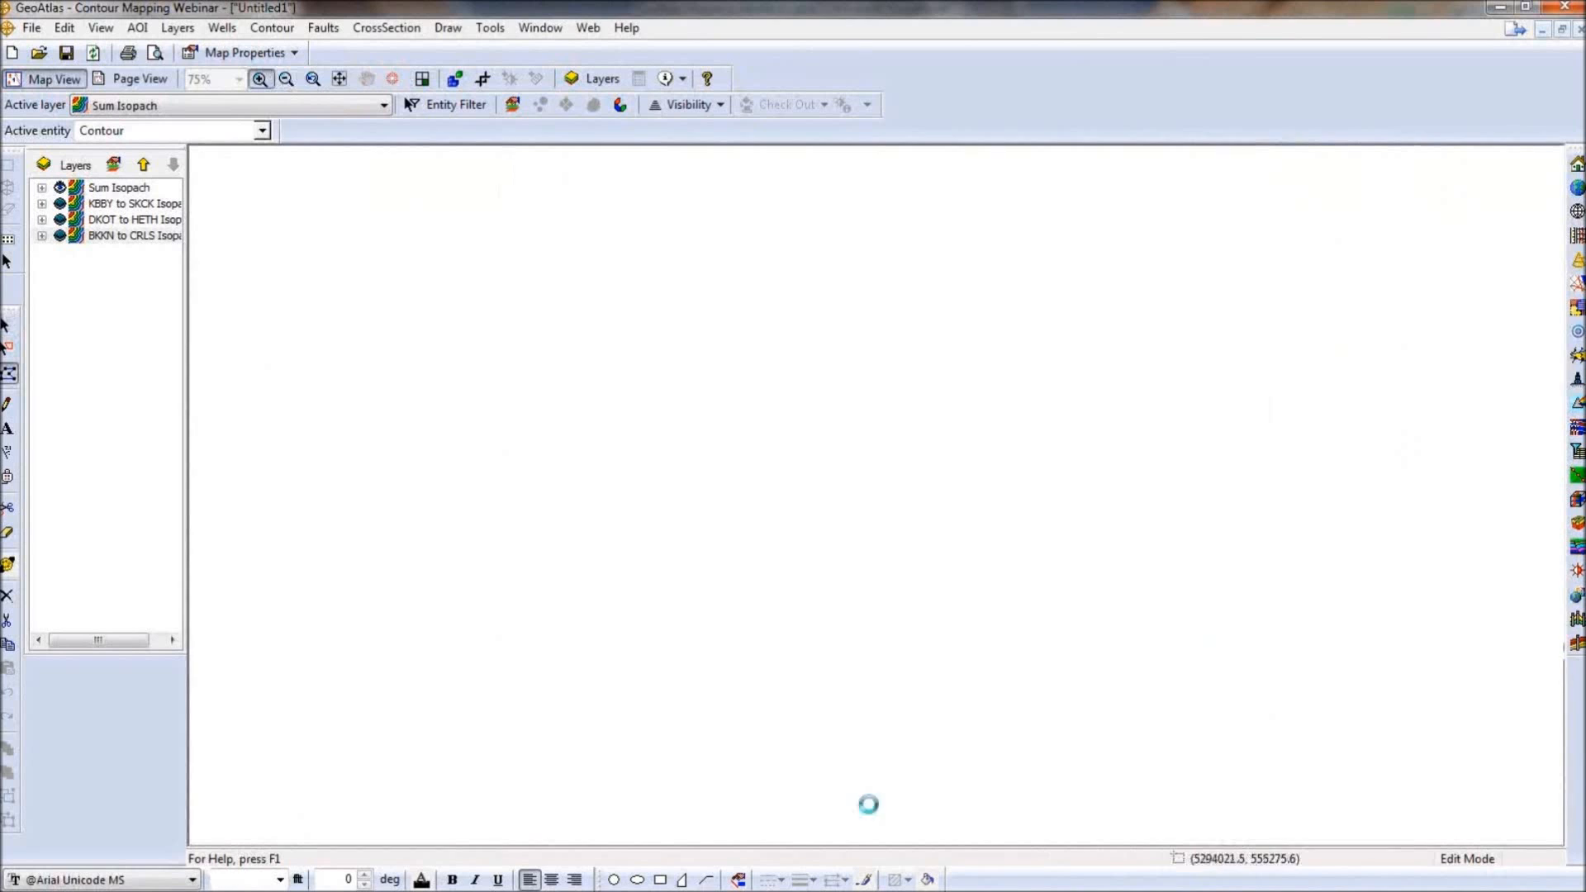
pyautogui.moveTo(1302, 258); pyautogui.dragTo(698, 527)
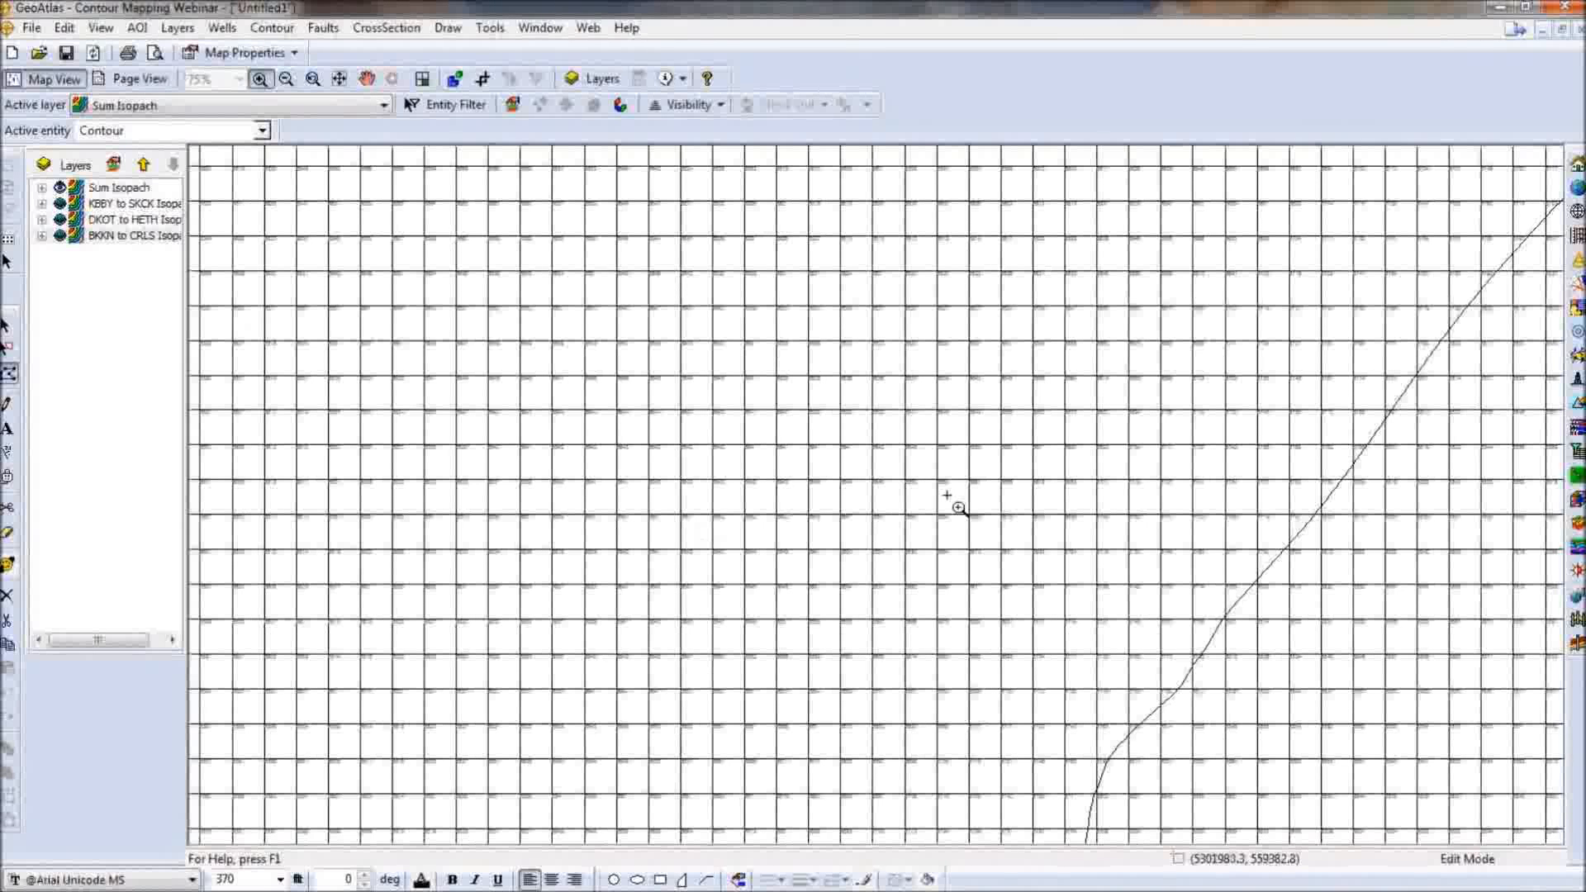
pyautogui.press('Escape')
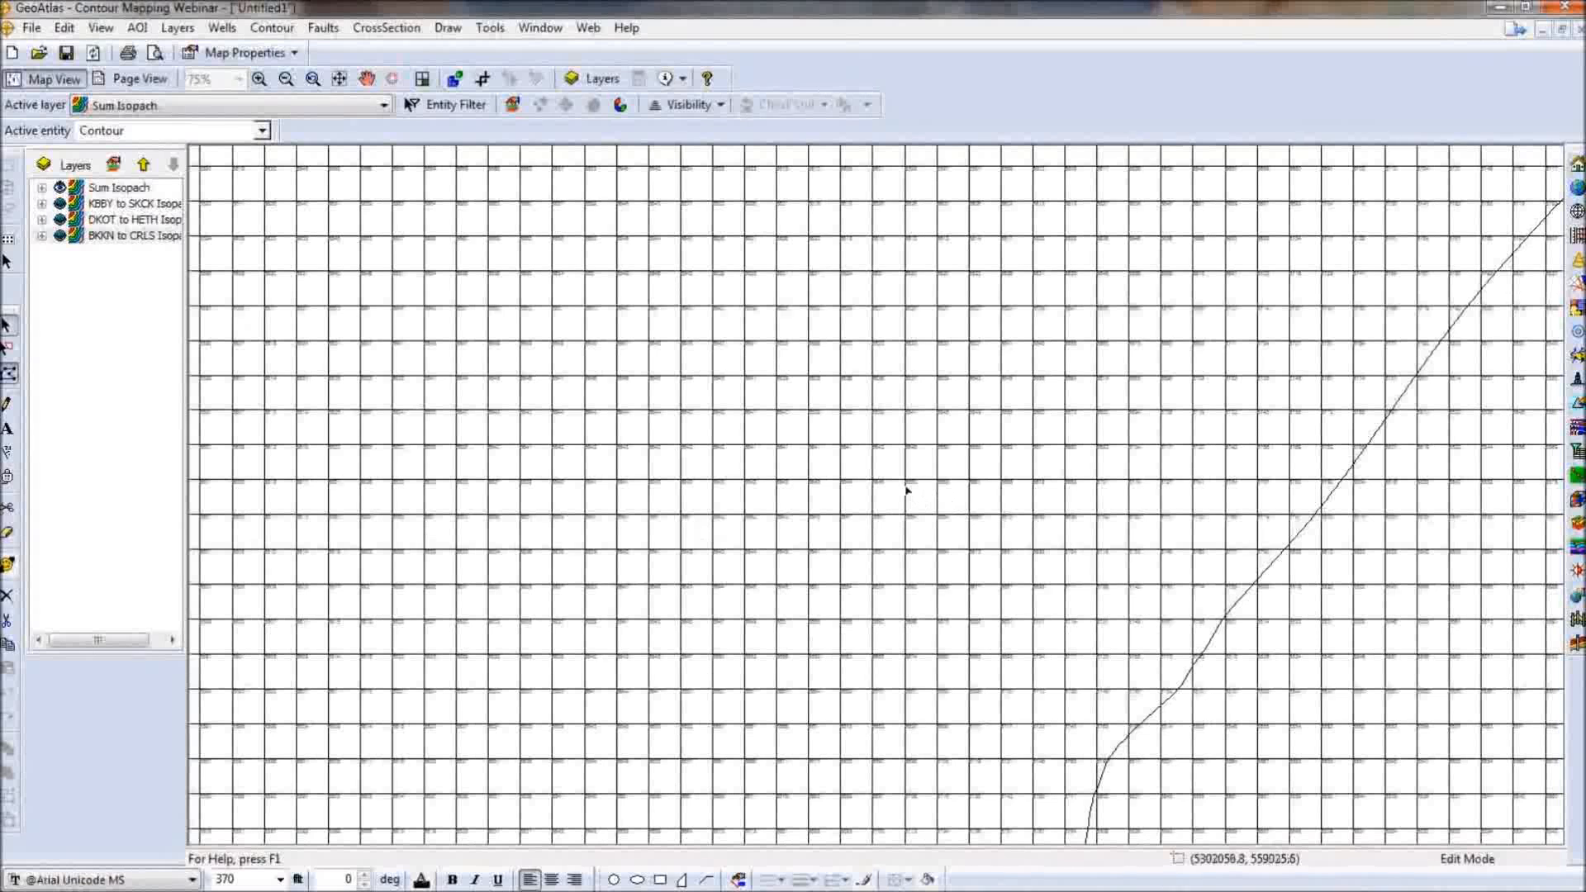
pyautogui.rightClick(906, 490)
pyautogui.click(988, 859)
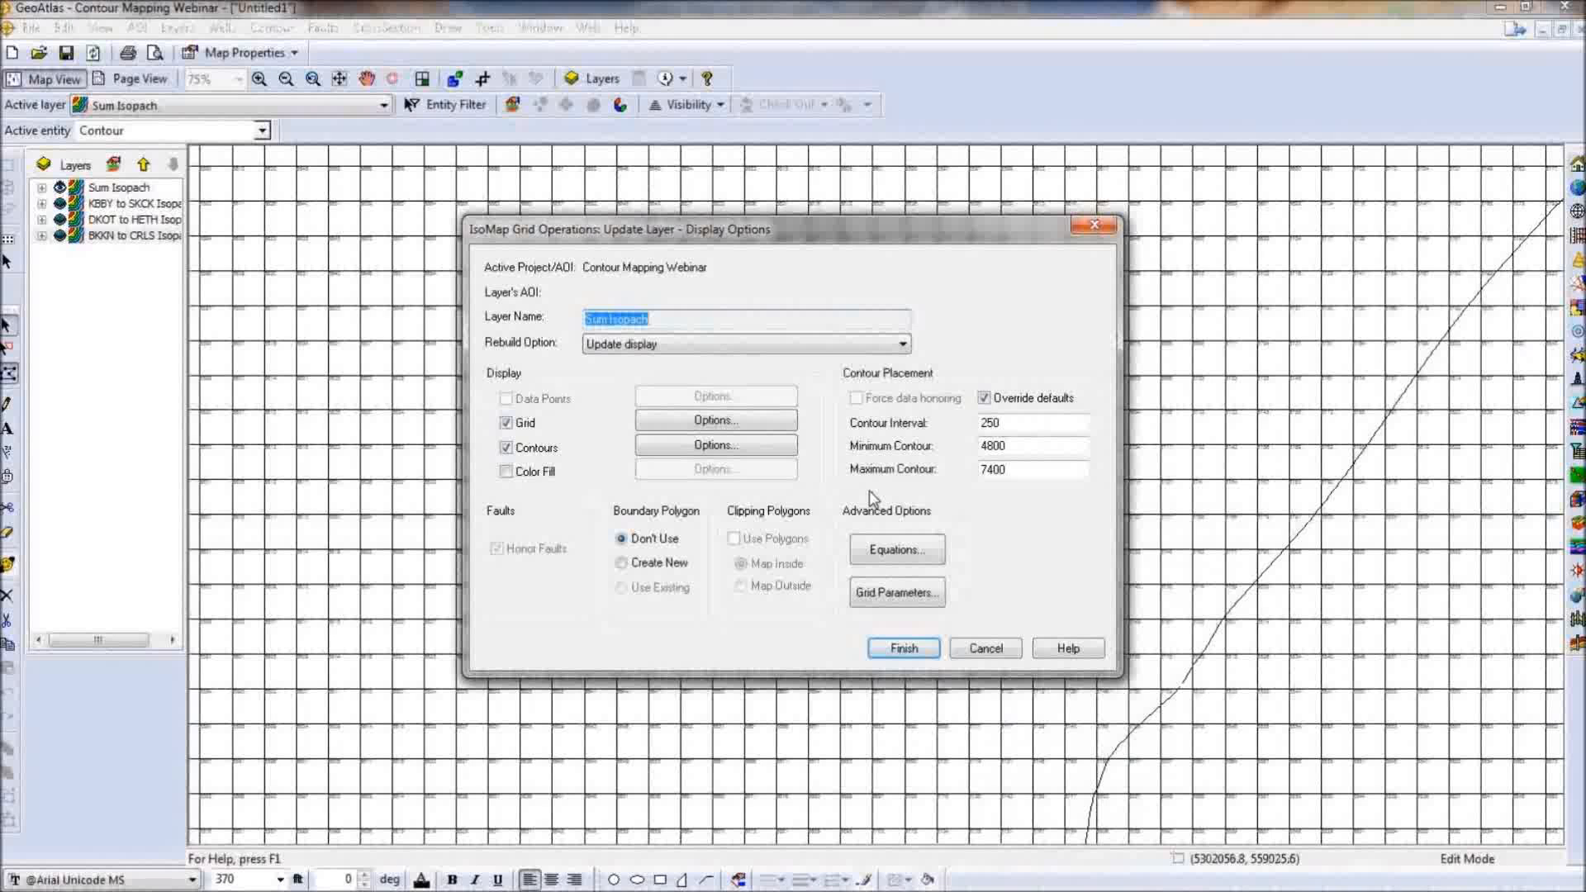
pyautogui.click(922, 601)
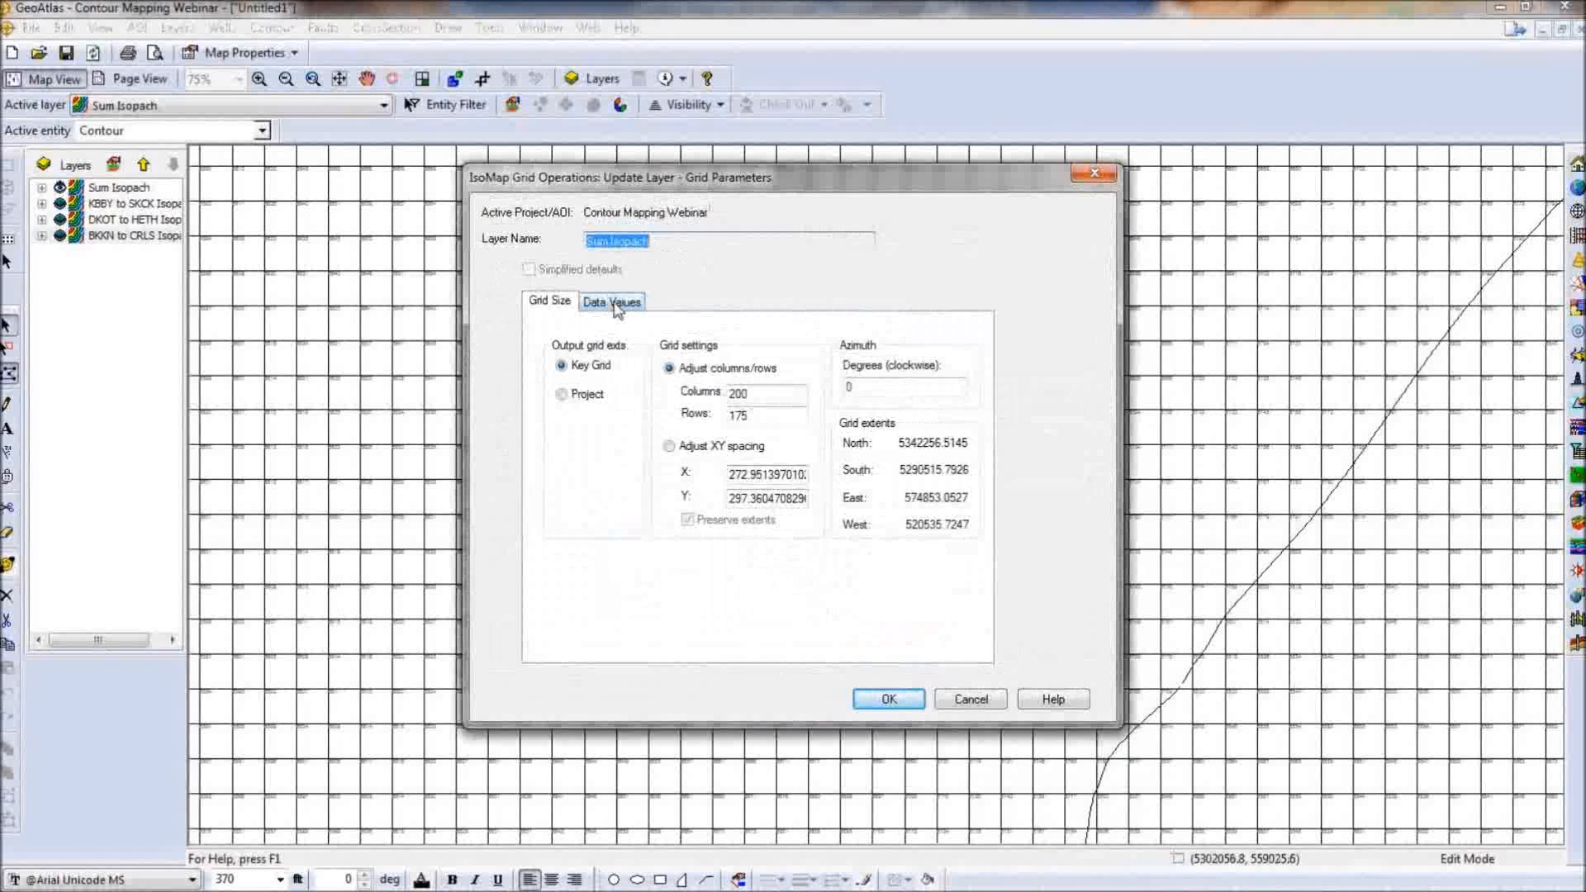
pyautogui.click(614, 303)
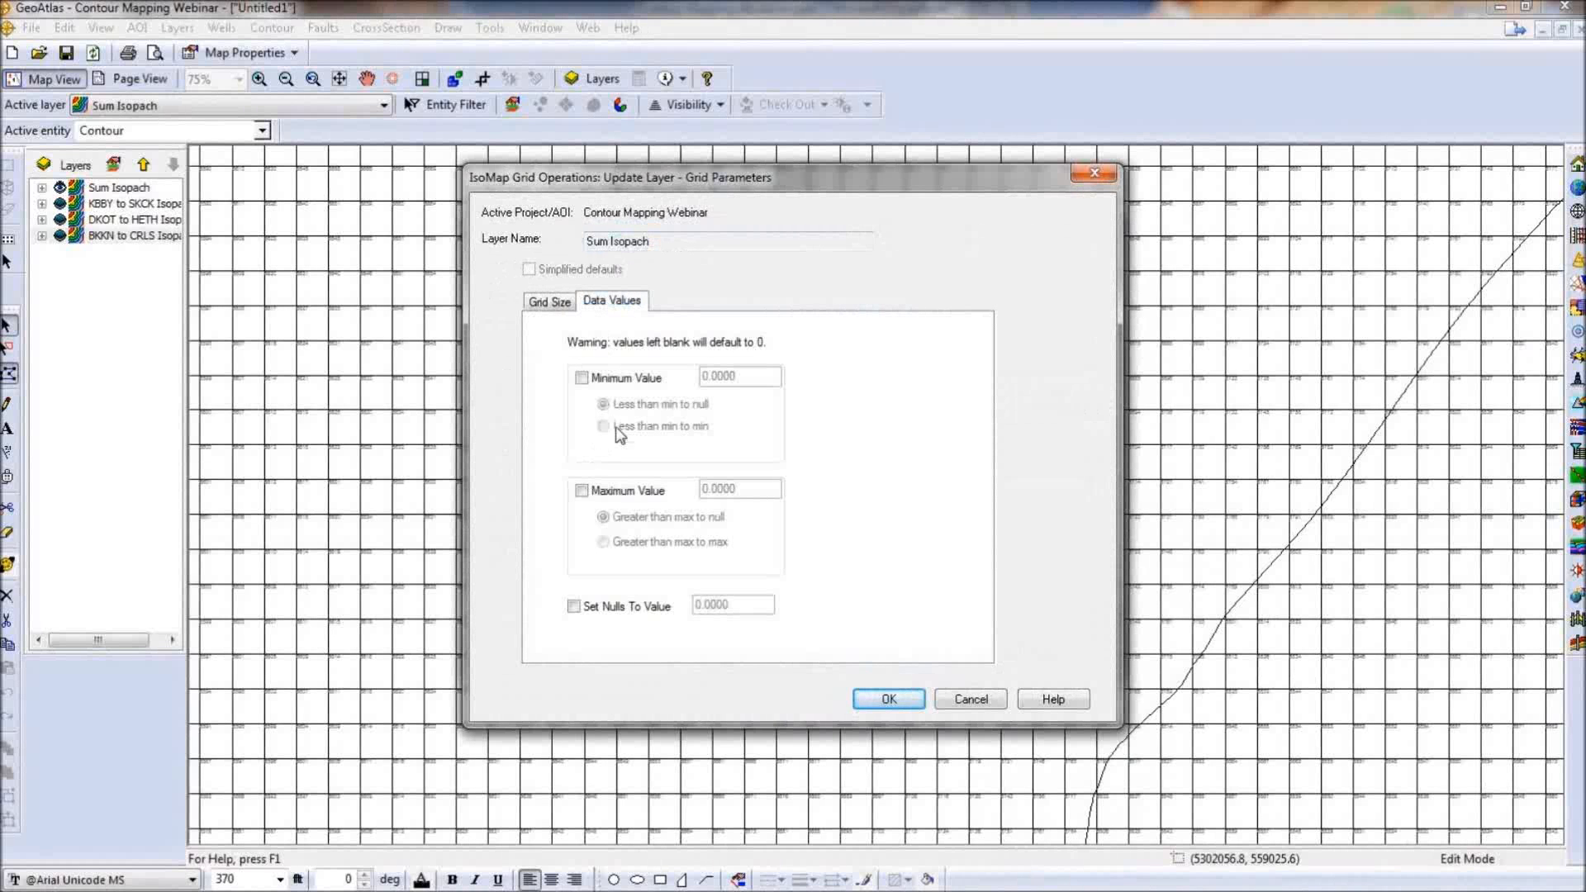
pyautogui.click(582, 492)
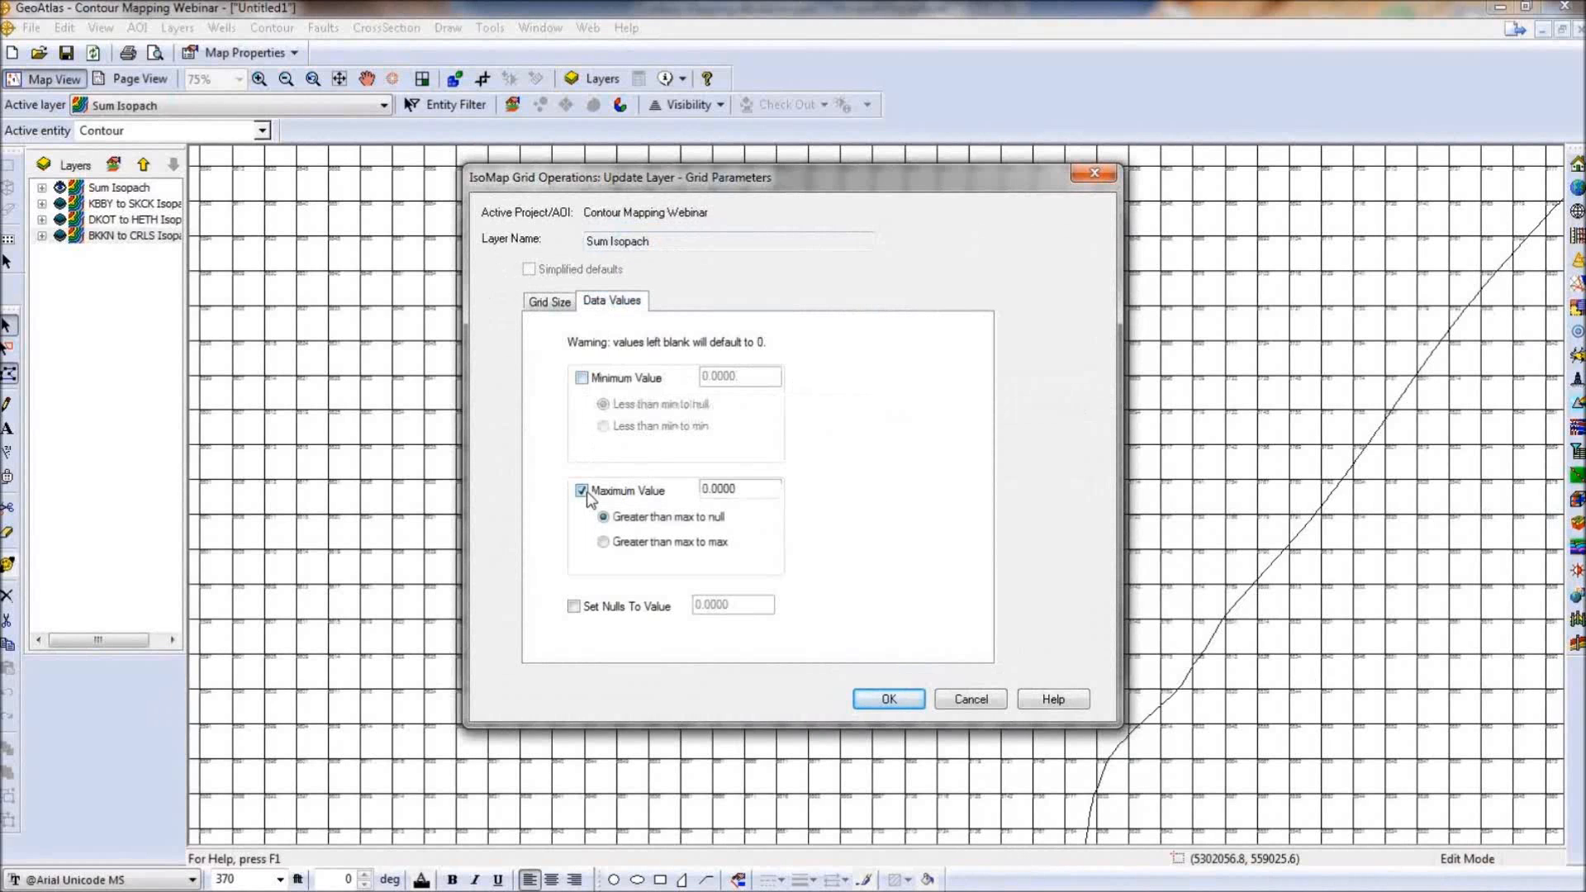
pyautogui.click(615, 549)
pyautogui.moveTo(752, 489); pyautogui.dragTo(632, 493)
pyautogui.write('64')
pyautogui.click(889, 700)
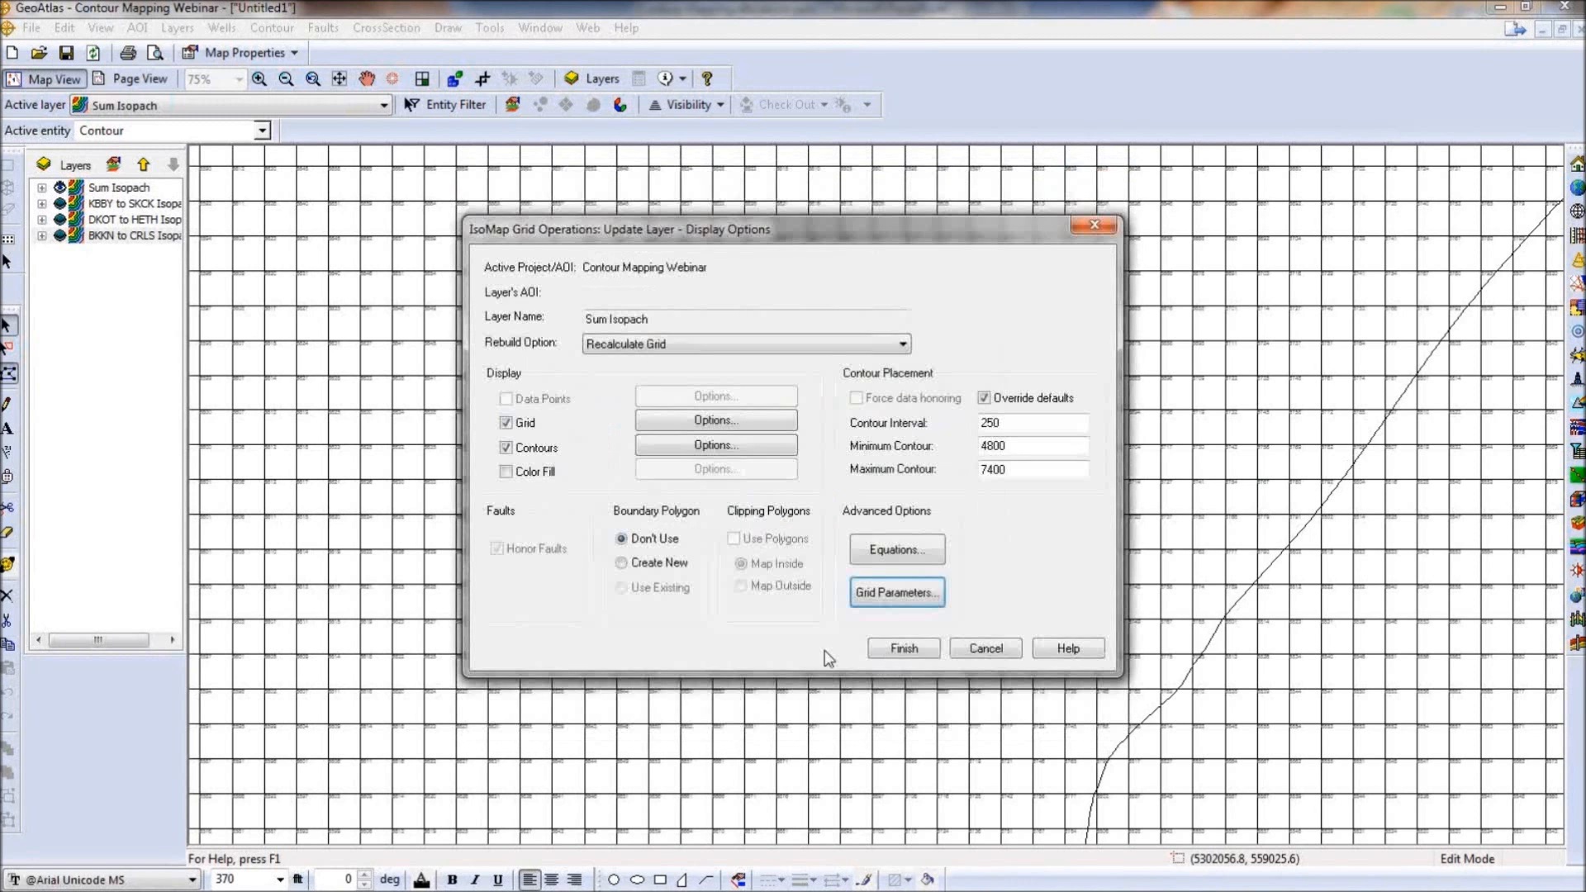
pyautogui.click(889, 649)
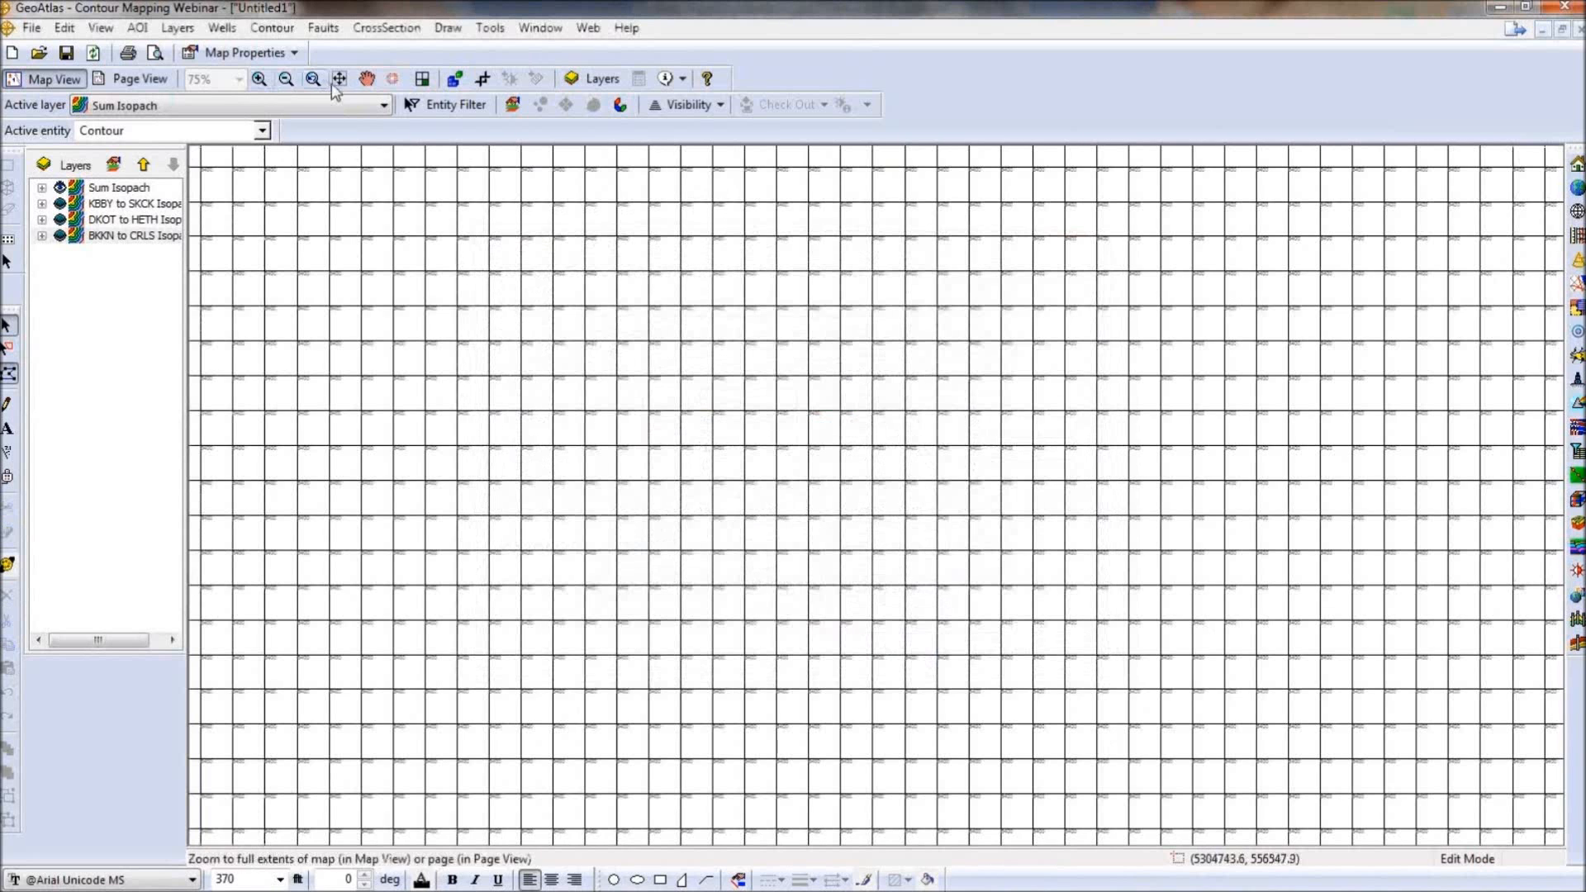
# Examine the grid node values in the southeast part of the recalculated Sum Isopach map.
pyautogui.click(340, 79)
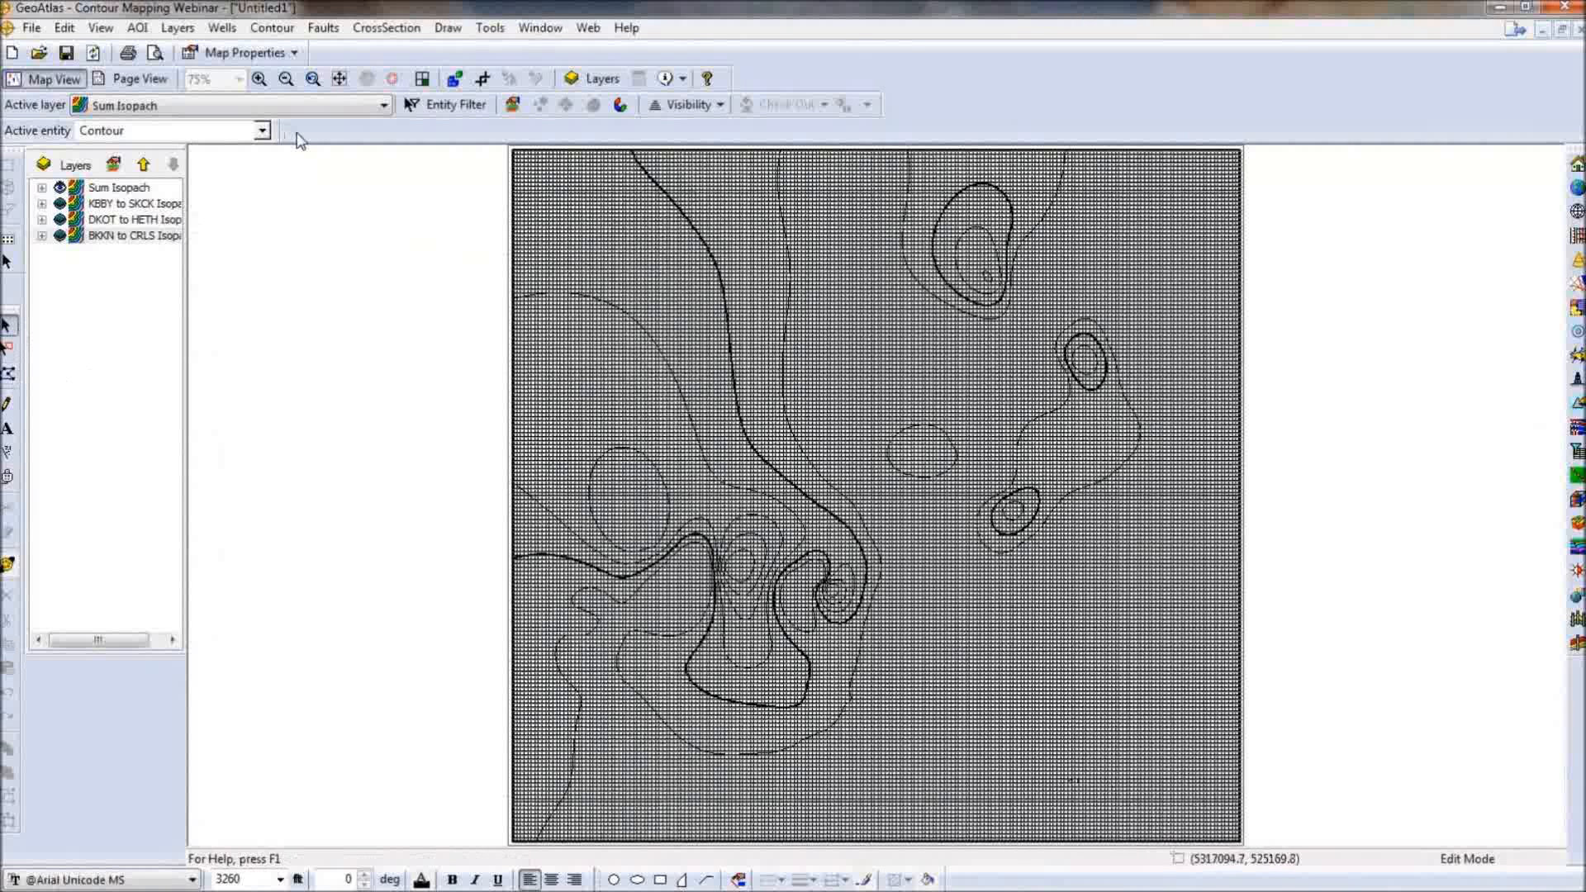
pyautogui.click(259, 79)
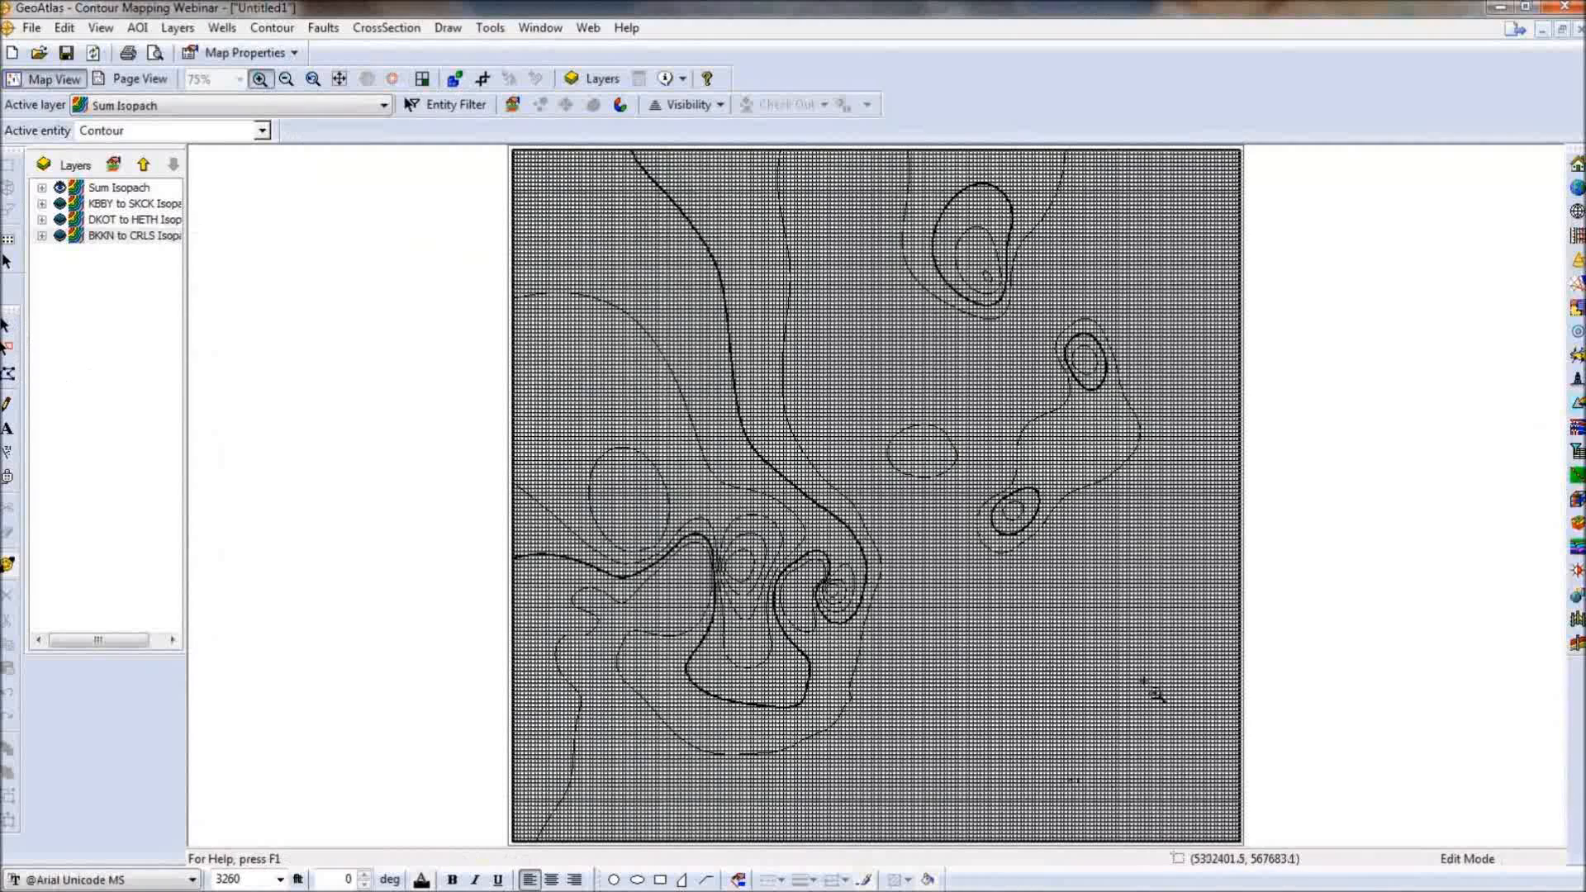
pyautogui.moveTo(1143, 626); pyautogui.dragTo(992, 792)
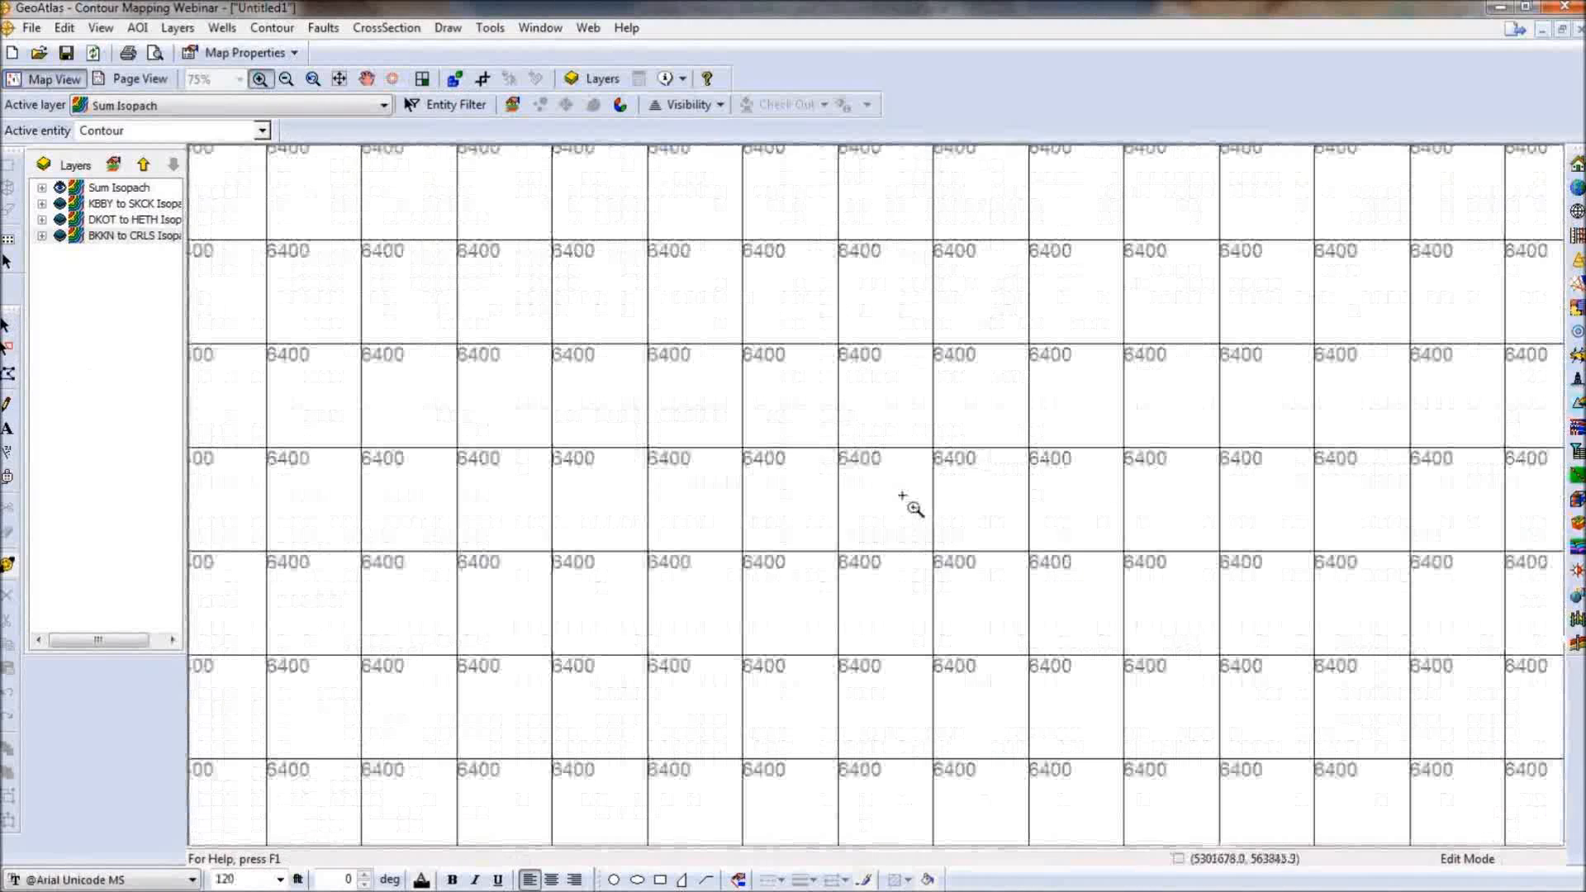
pyautogui.click(7, 325)
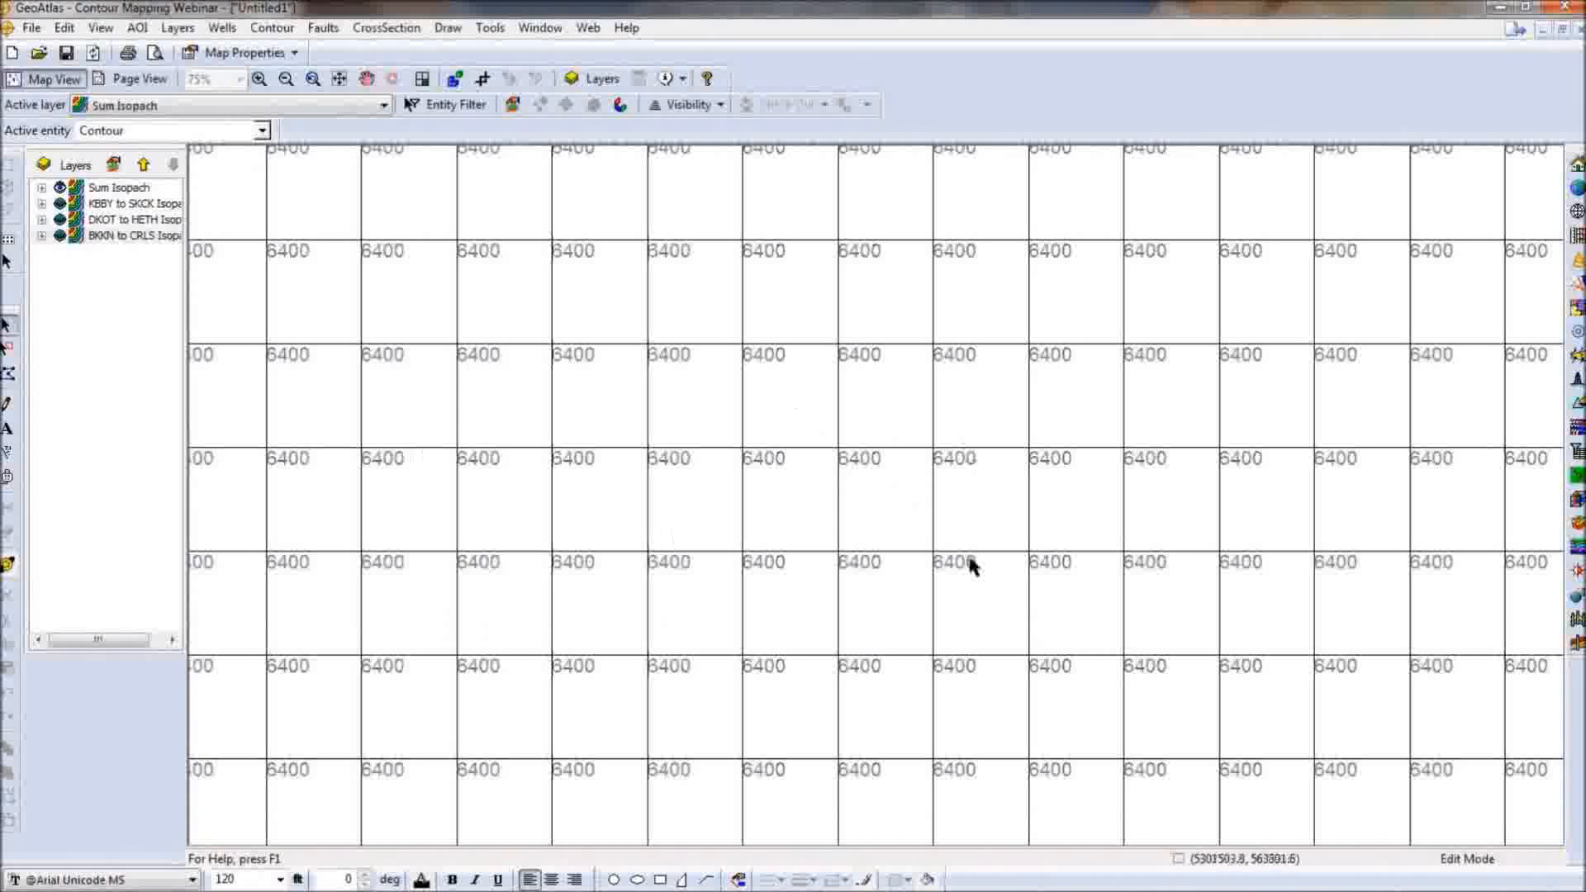
pyautogui.click(367, 79)
pyautogui.moveTo(778, 524); pyautogui.dragTo(617, 390)
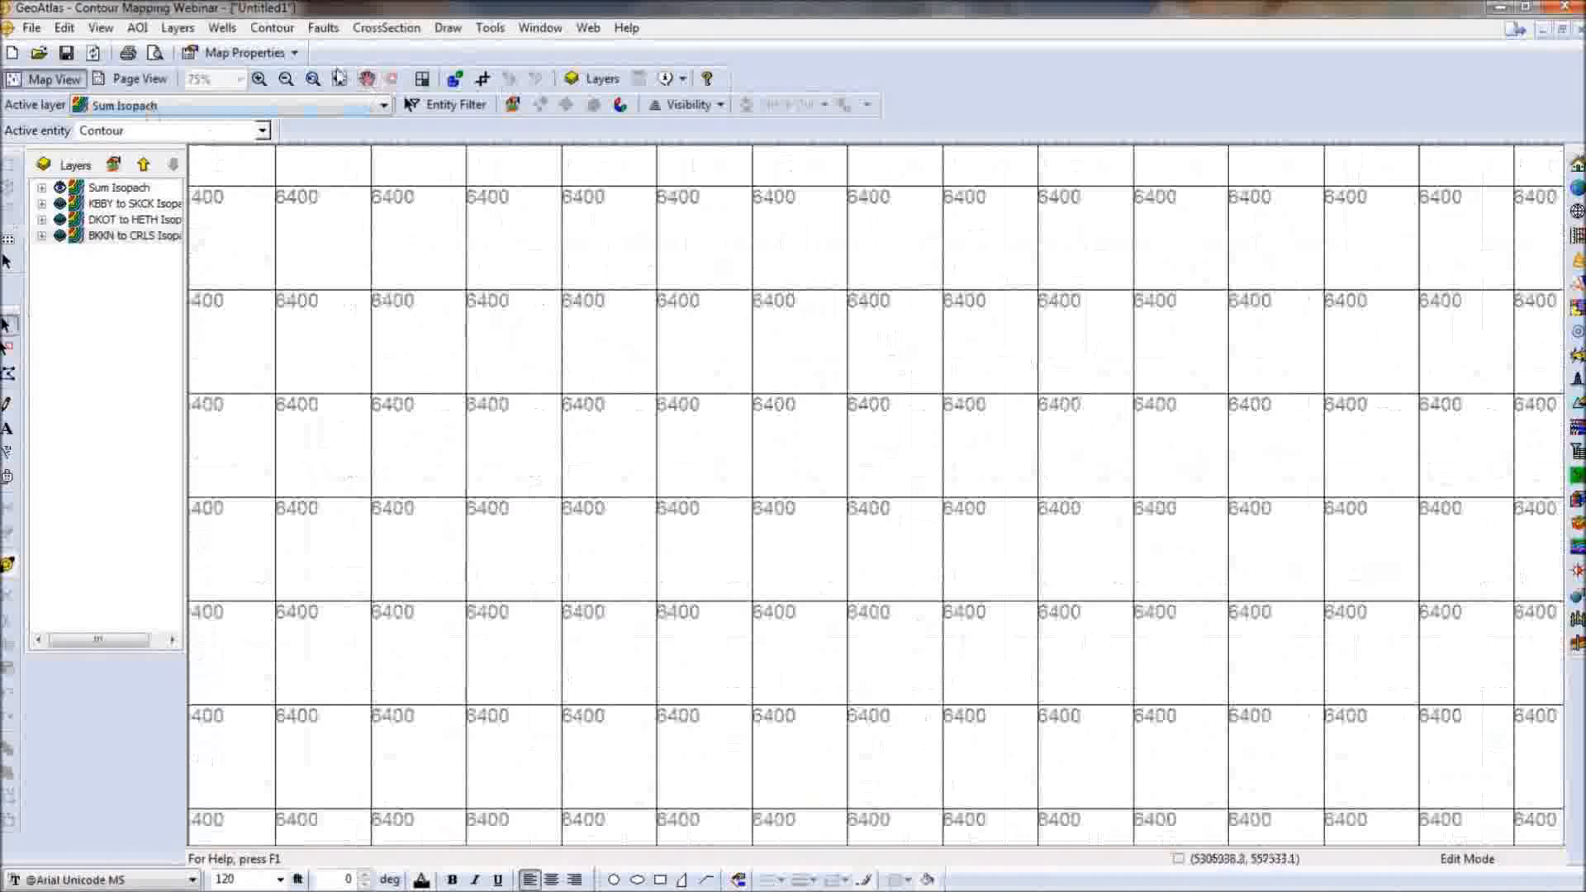
pyautogui.click(340, 79)
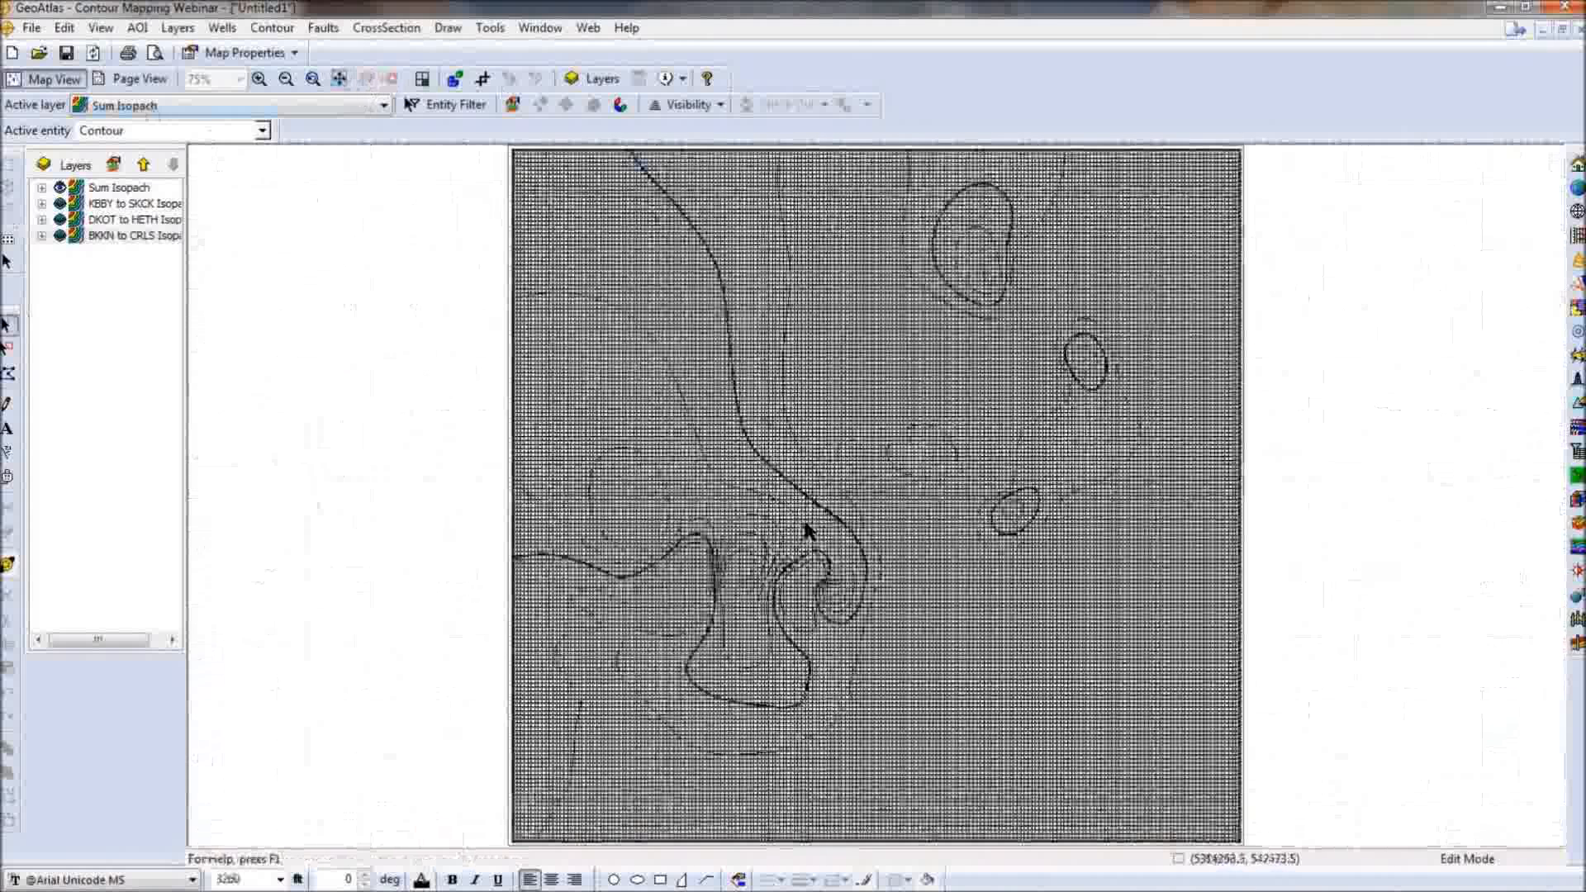
# Turn on color fill in the Sum Isopach layer's display options.
pyautogui.rightClick(956, 630)
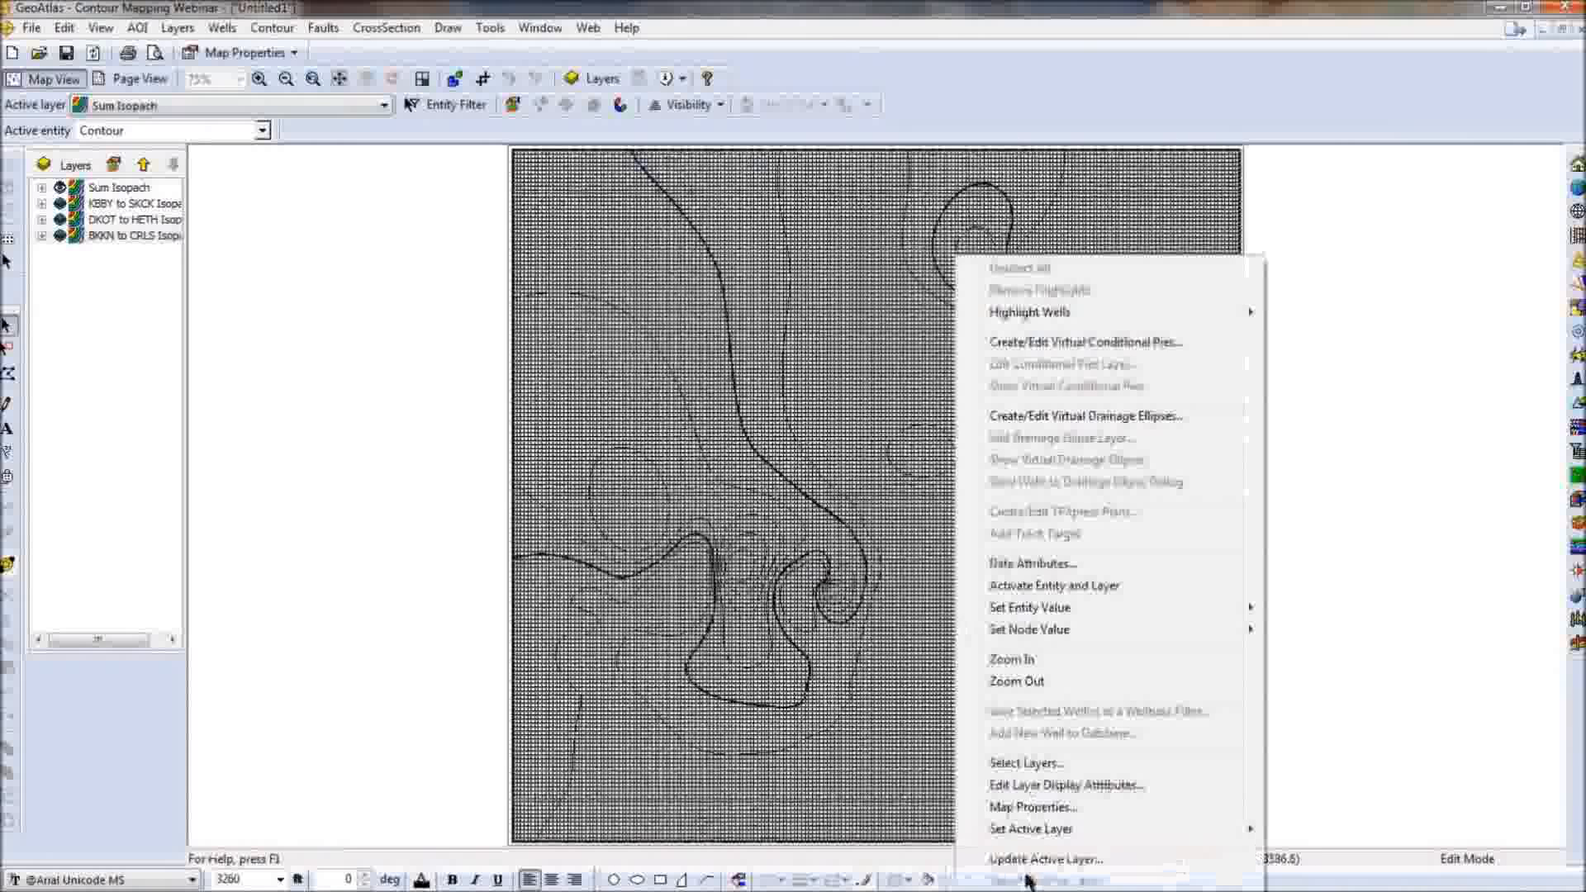
pyautogui.click(1004, 859)
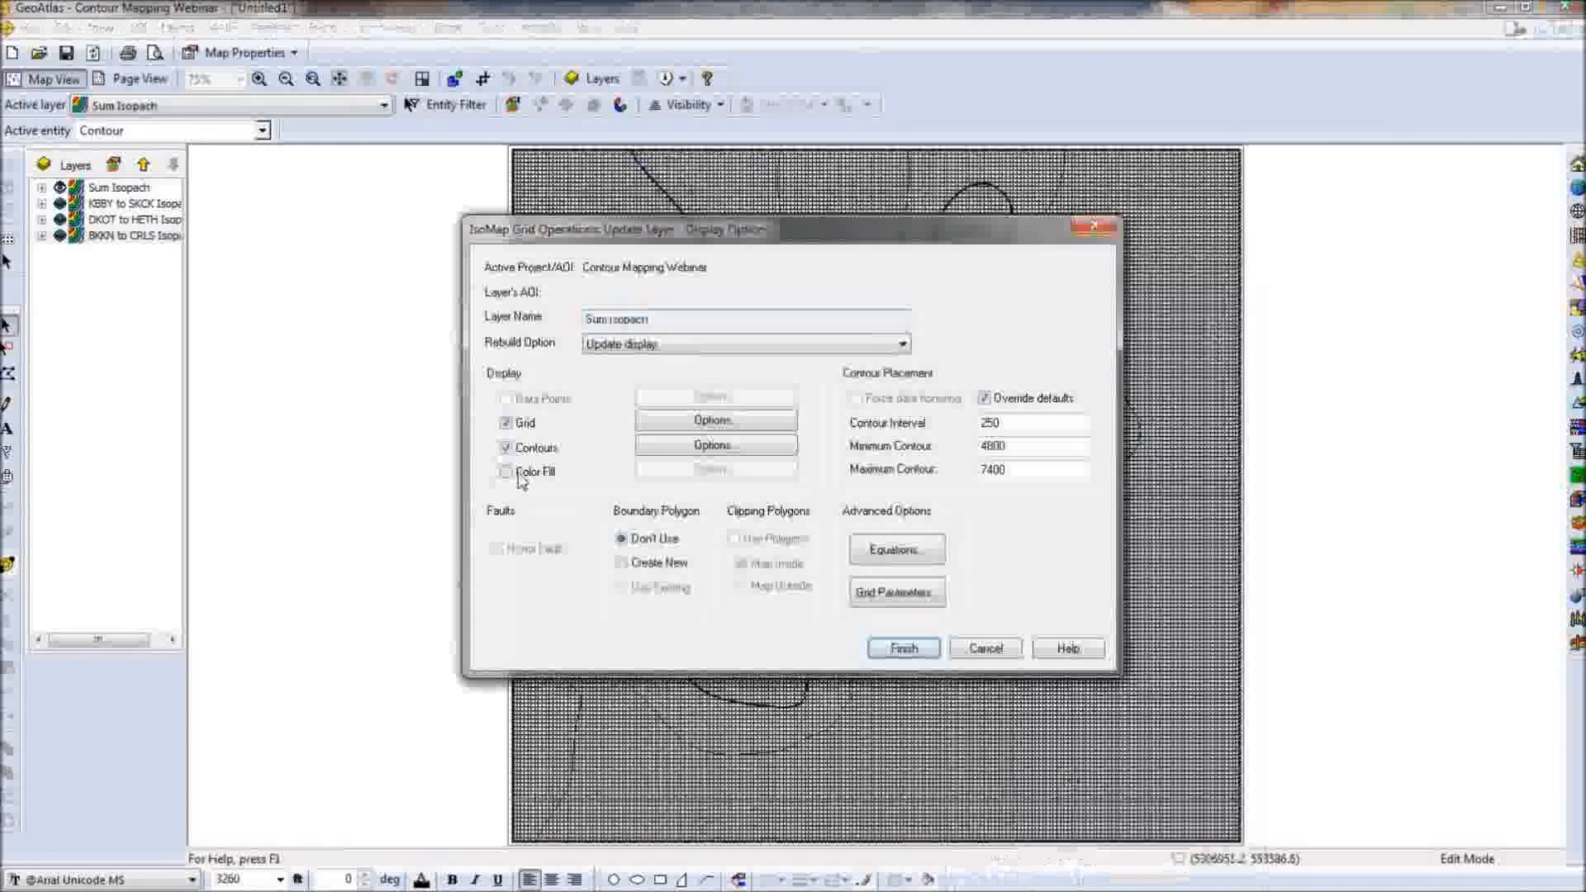
pyautogui.click(521, 479)
# Override the color fill spectrum defaults, set the >= 6400 interval to white, and update the Sum Isopach display.
pyautogui.click(745, 471)
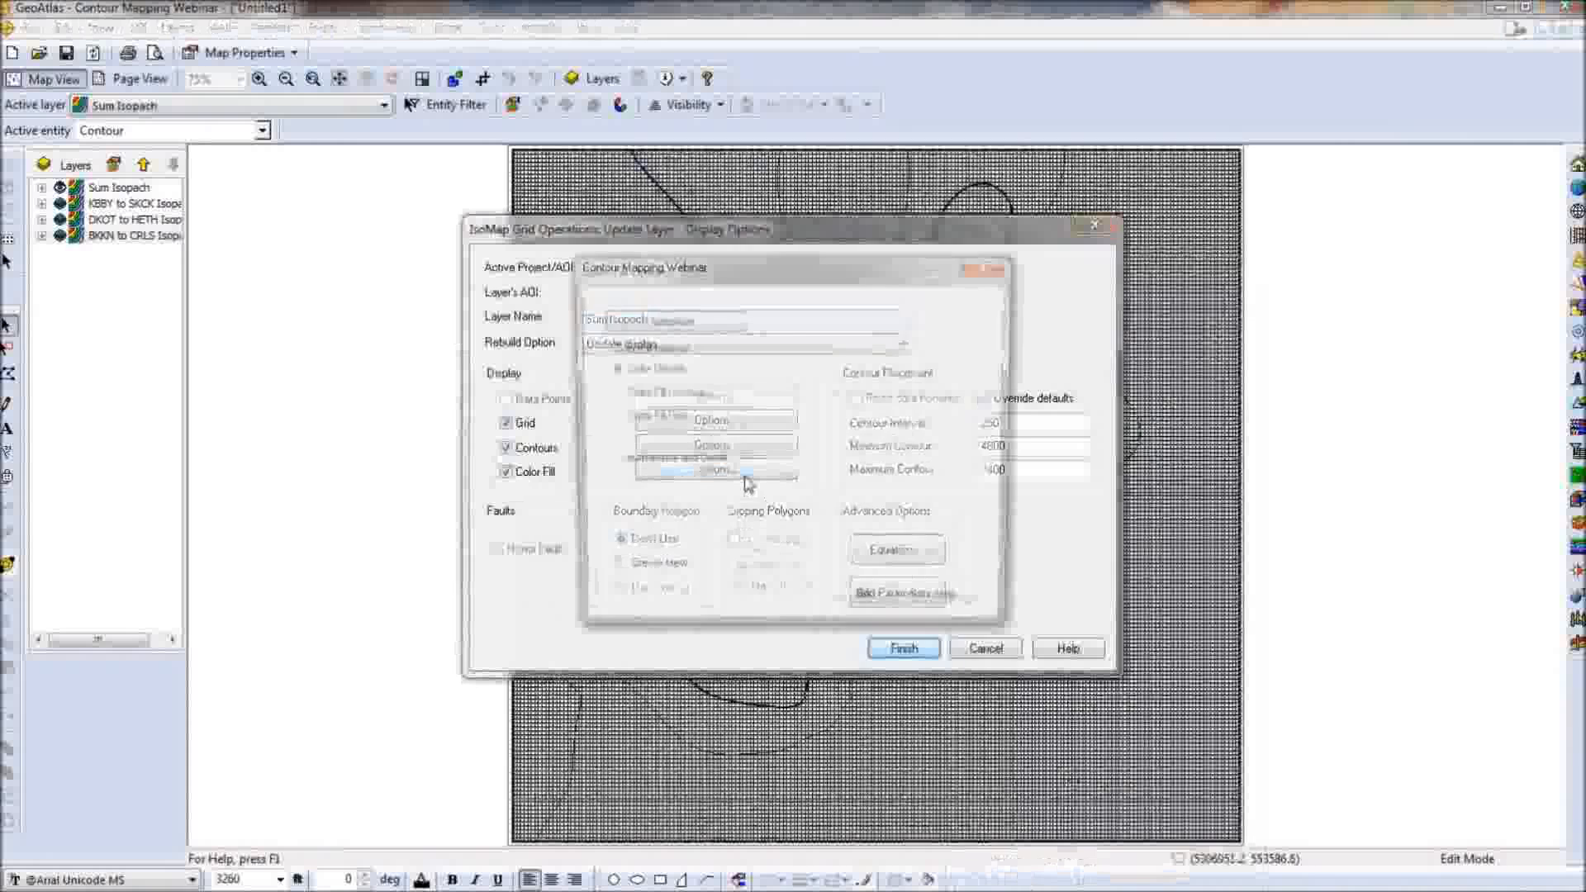
pyautogui.click(709, 328)
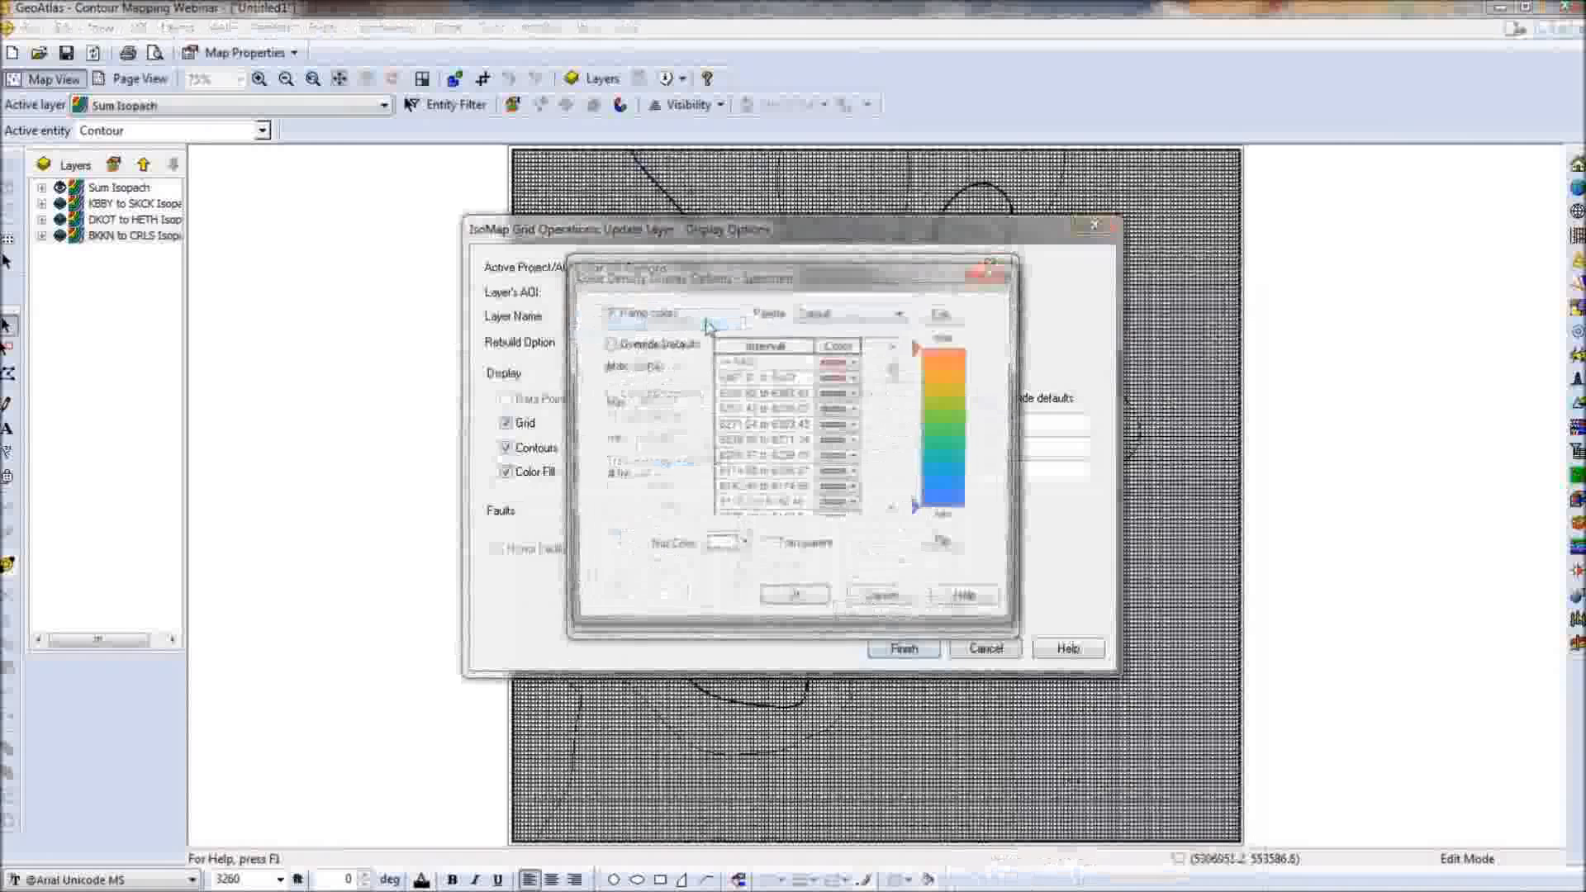
pyautogui.click(621, 350)
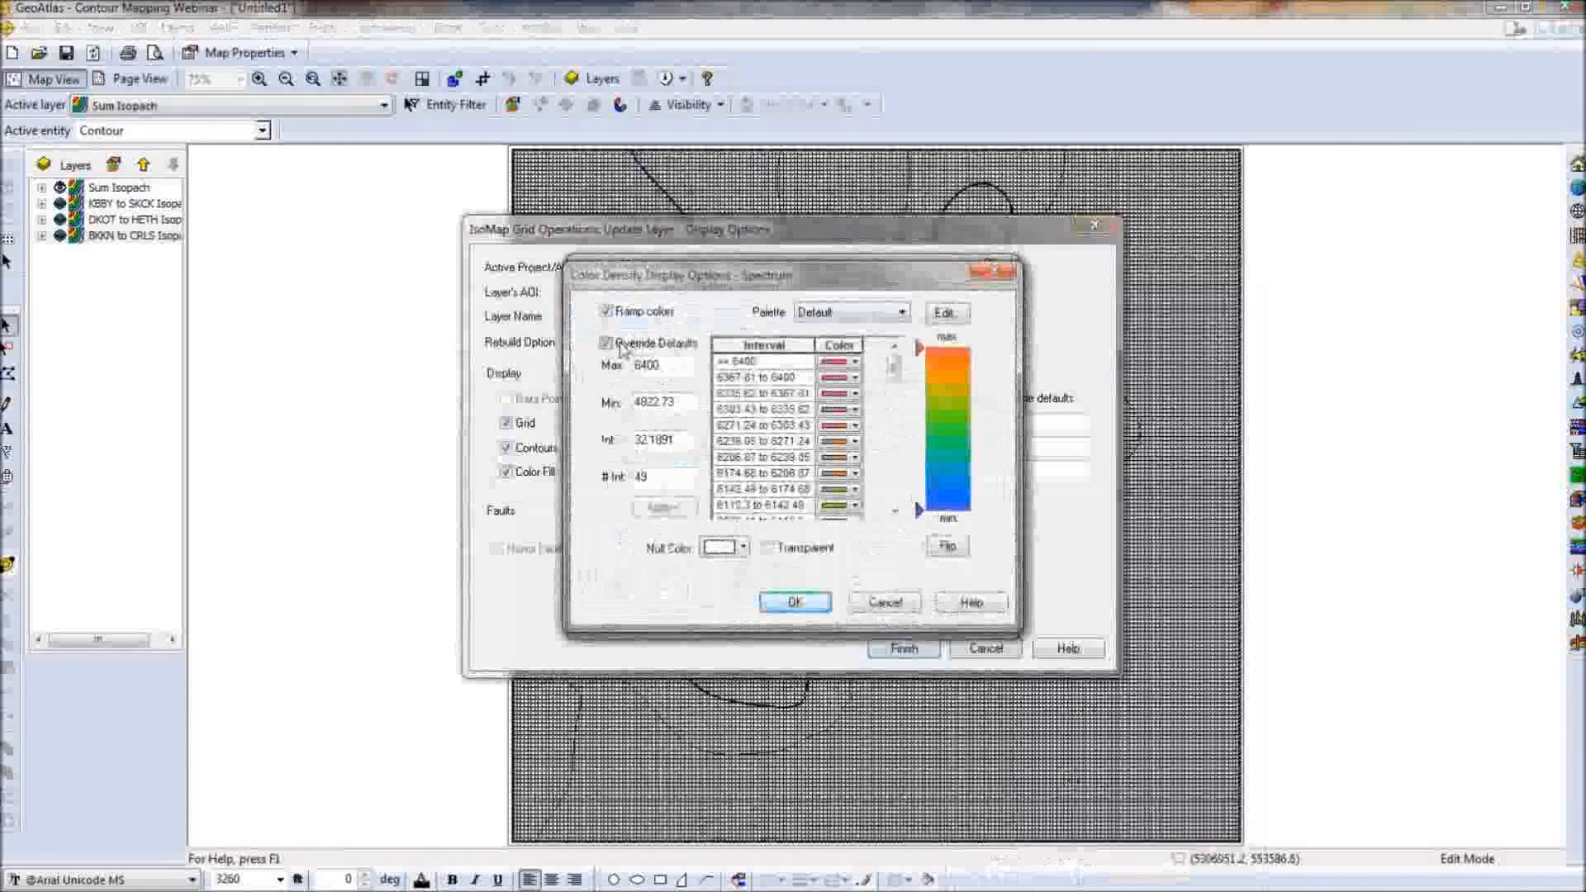
pyautogui.click(851, 361)
pyautogui.click(965, 519)
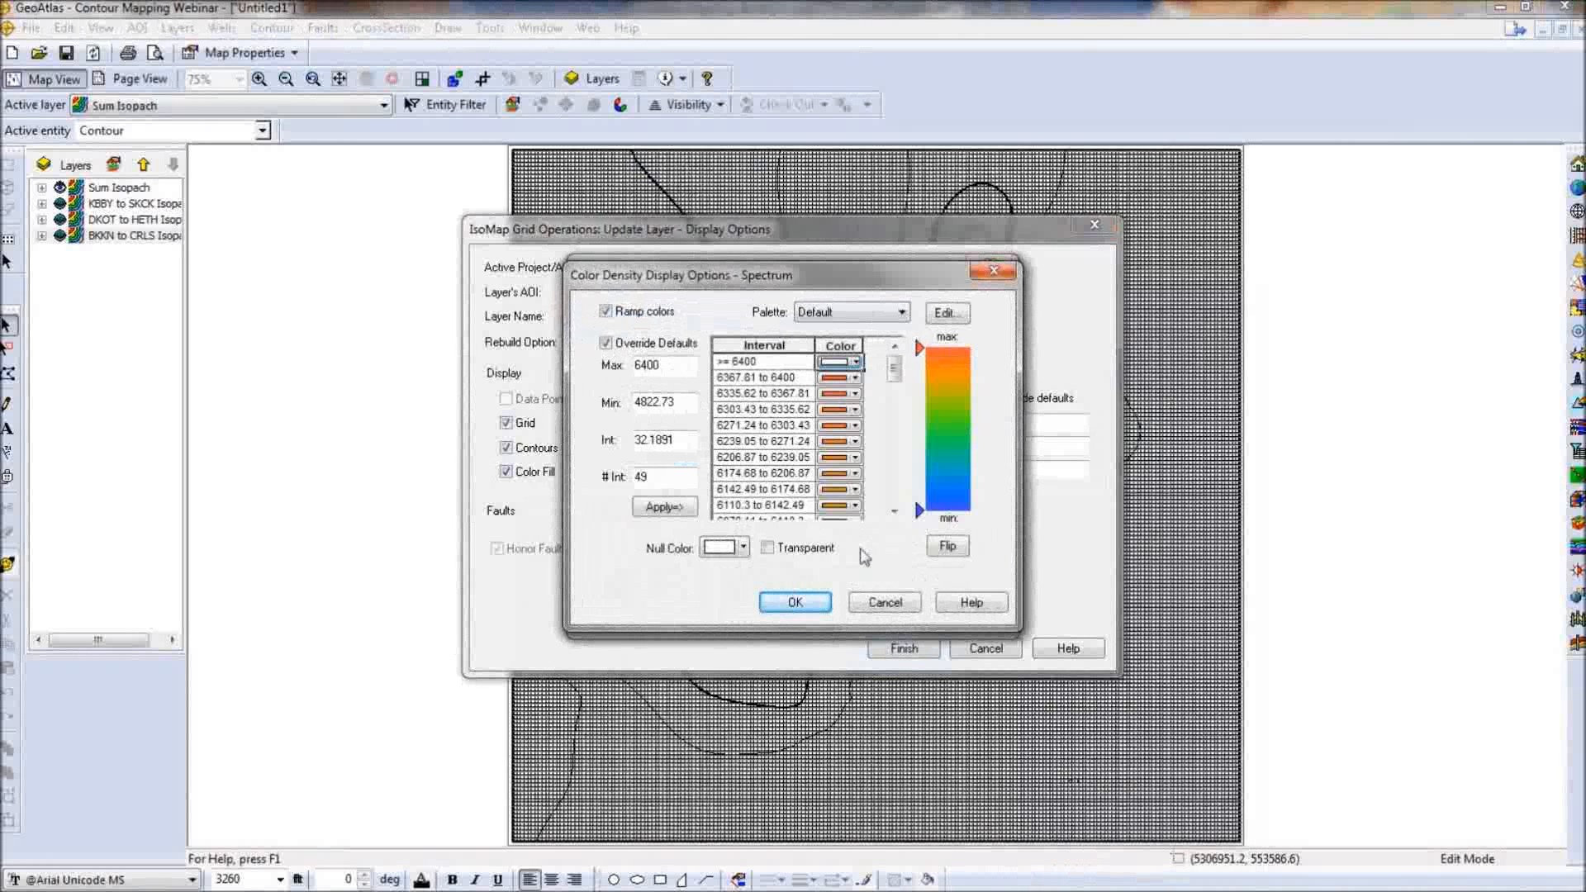
pyautogui.click(806, 602)
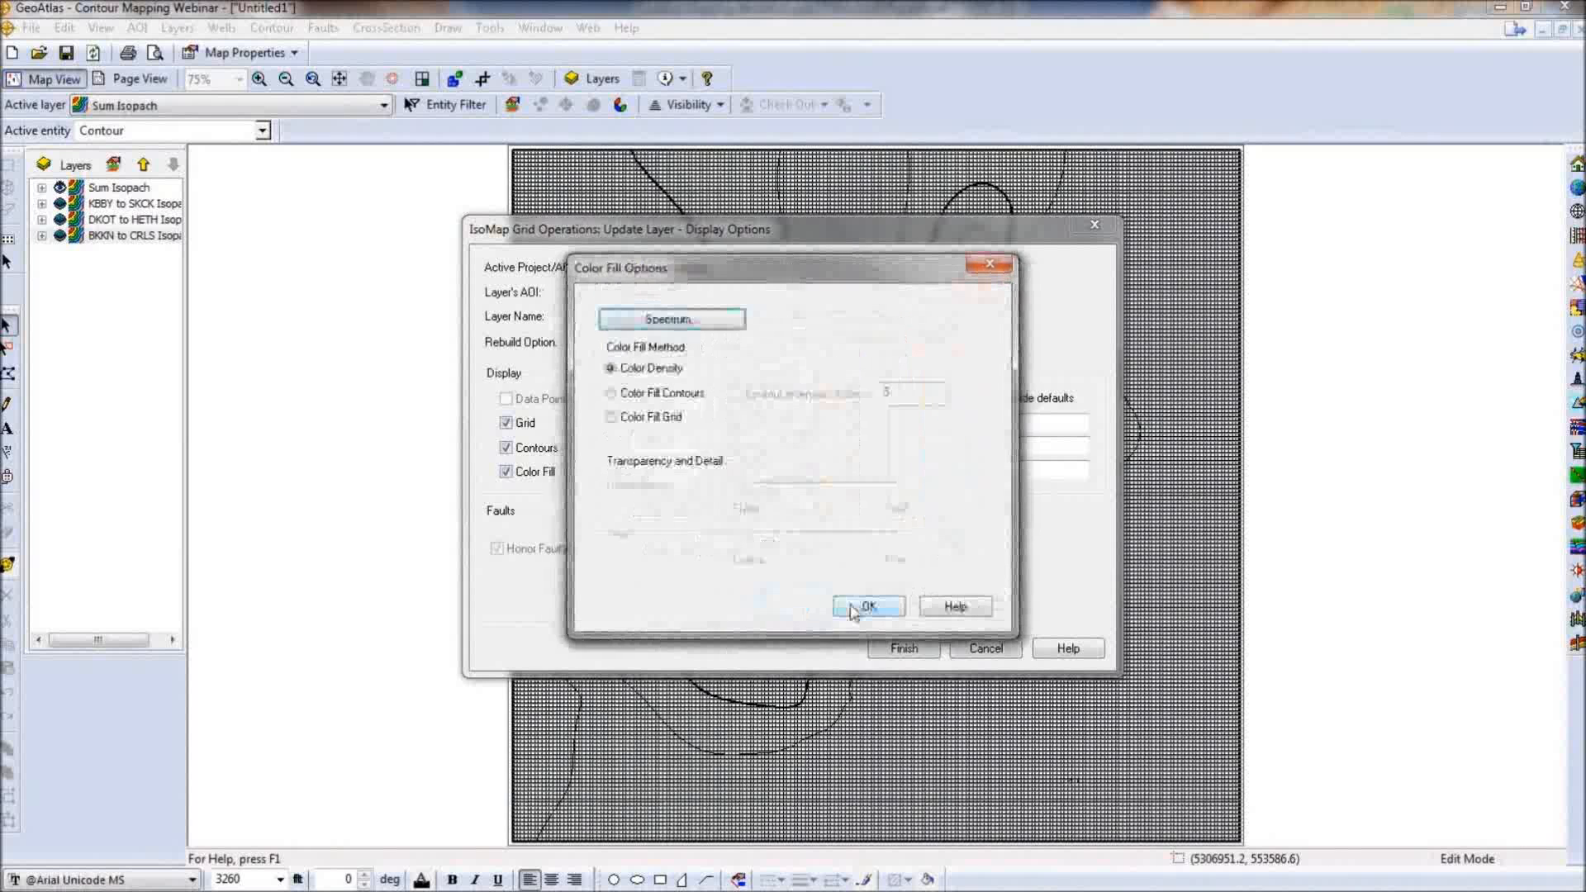
pyautogui.click(868, 606)
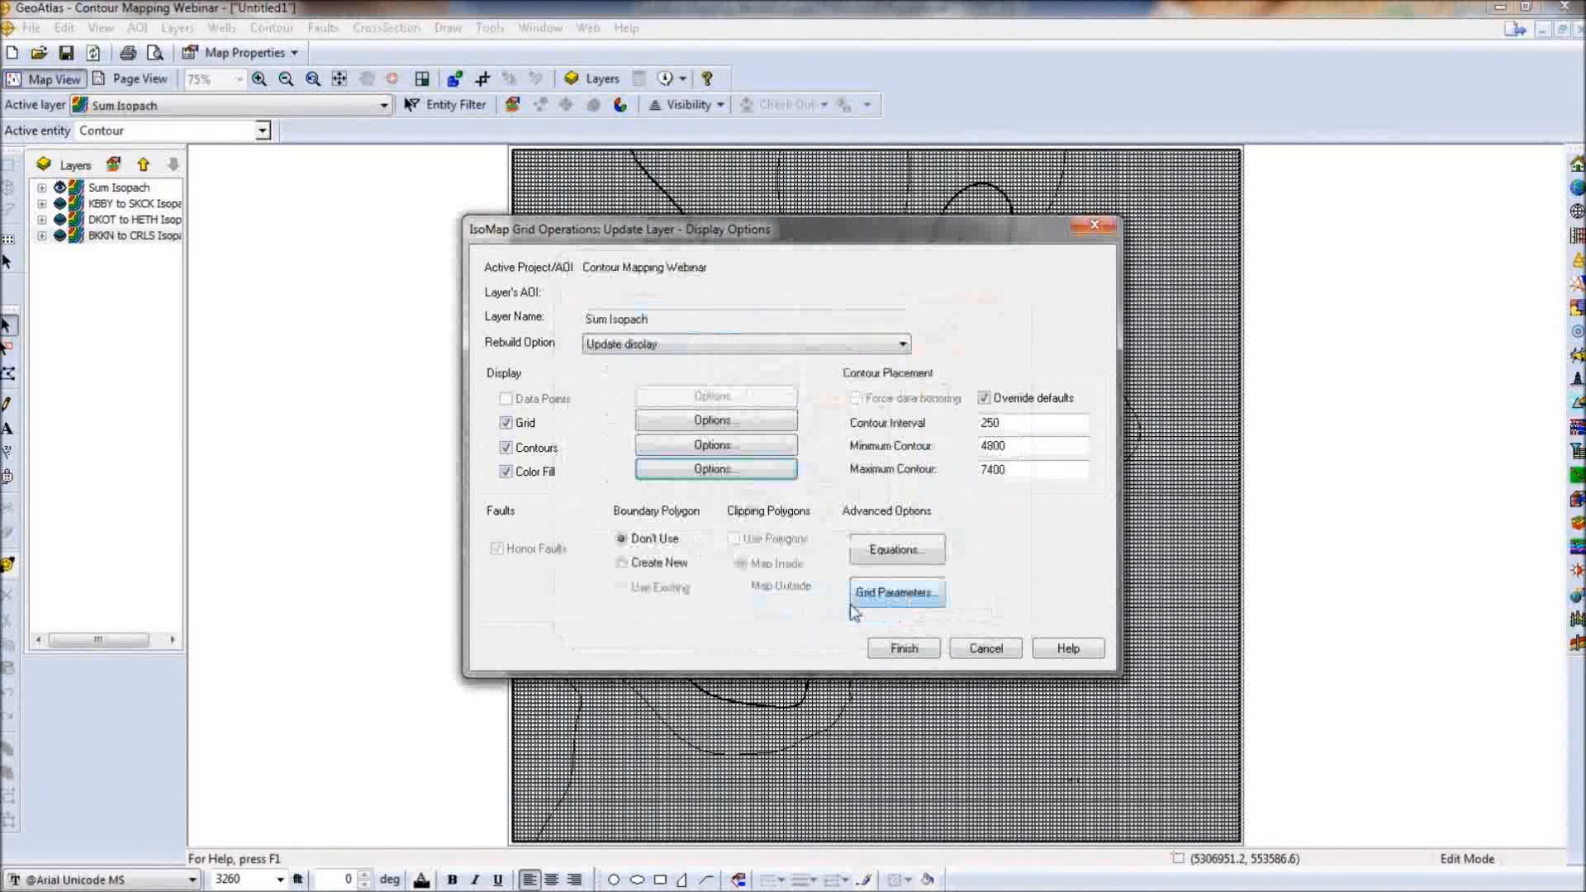
pyautogui.click(907, 649)
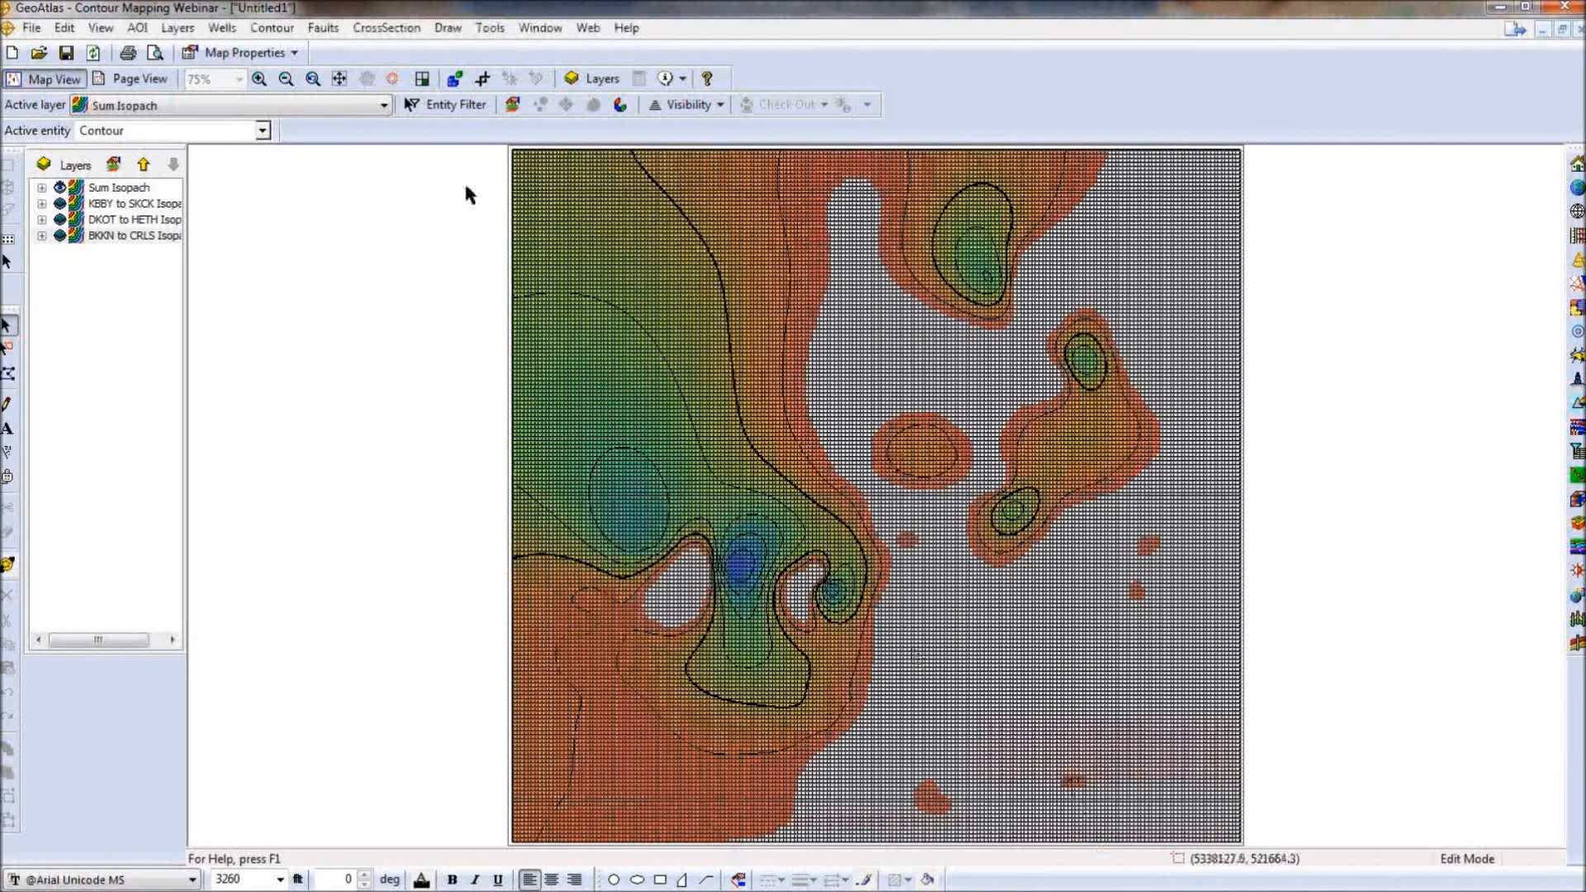
# Examine the color-filled grid cells and node values along the 6400 boundary in the southeast and north-central parts of the Sum Isopach map.
pyautogui.click(259, 78)
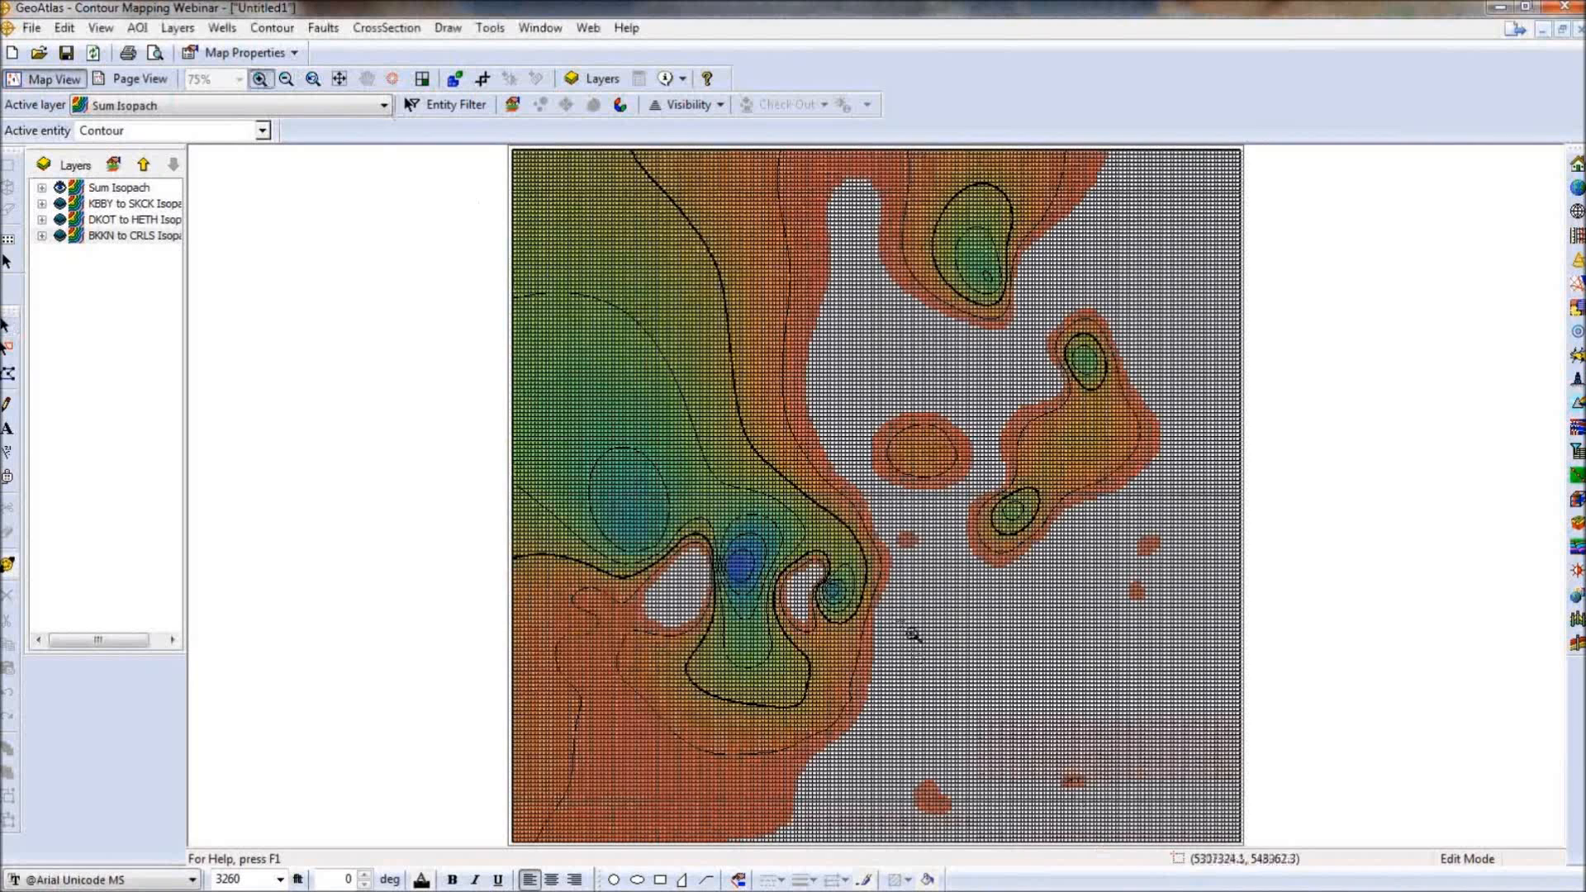
pyautogui.moveTo(1054, 765); pyautogui.dragTo(1111, 800)
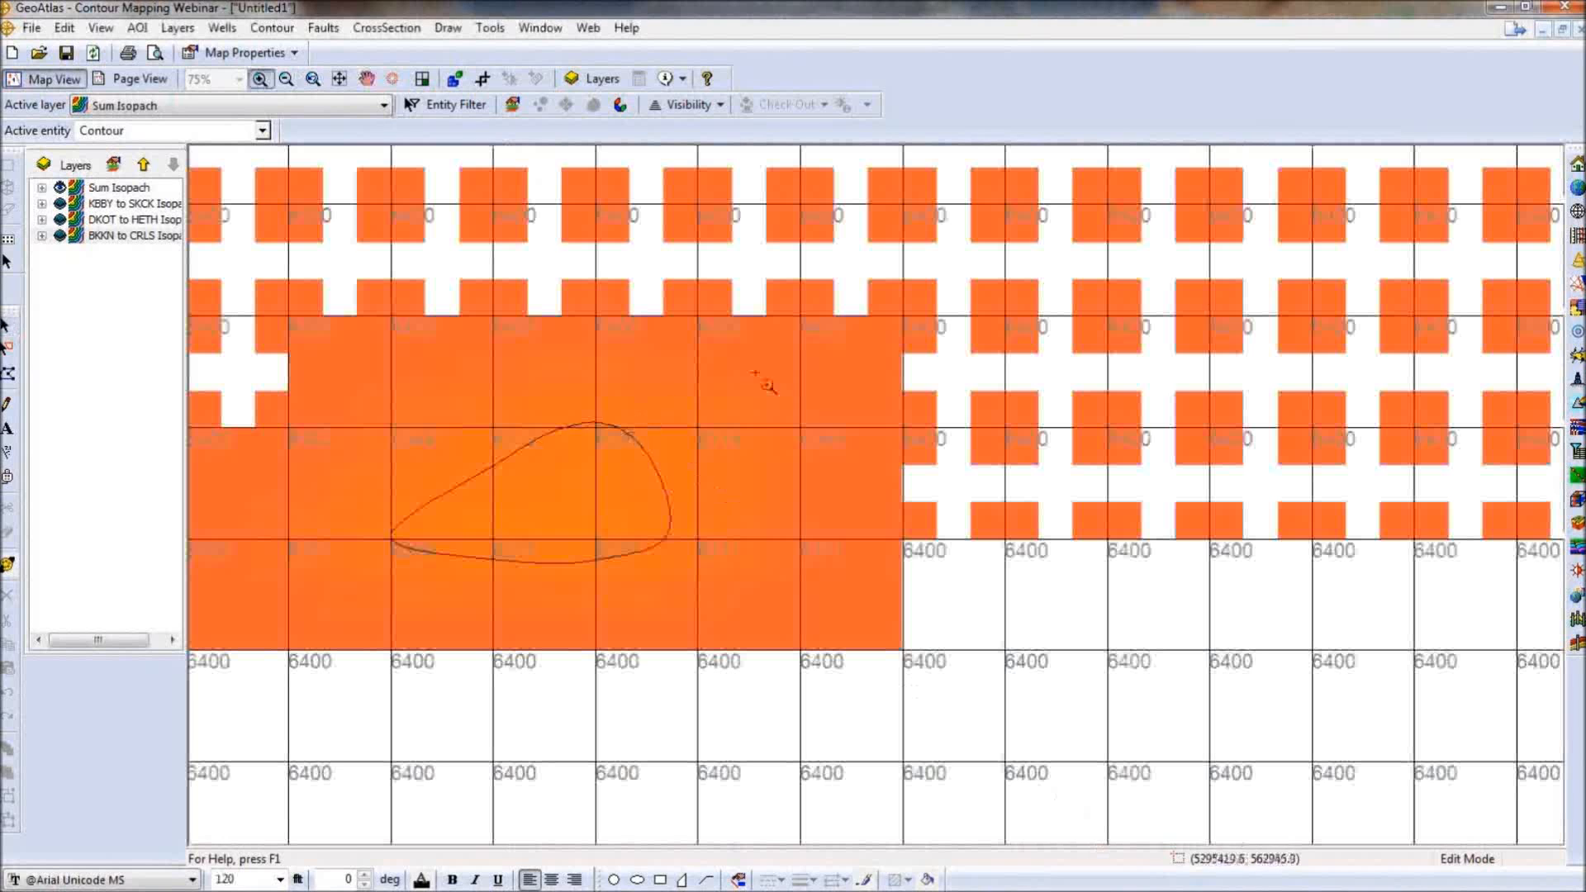
pyautogui.press('Escape')
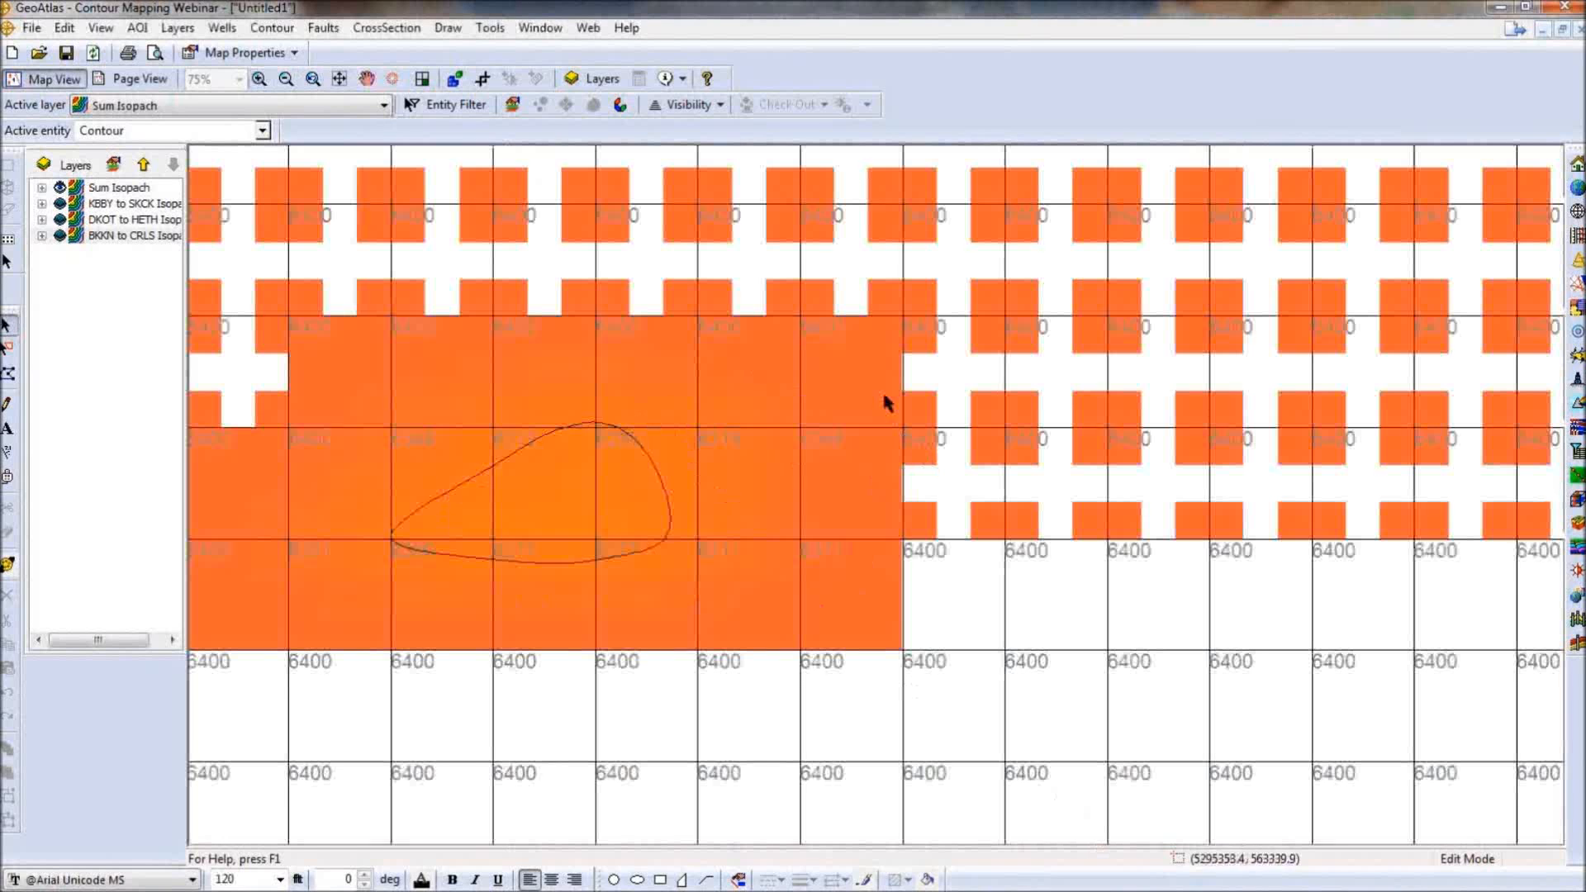
pyautogui.click(339, 78)
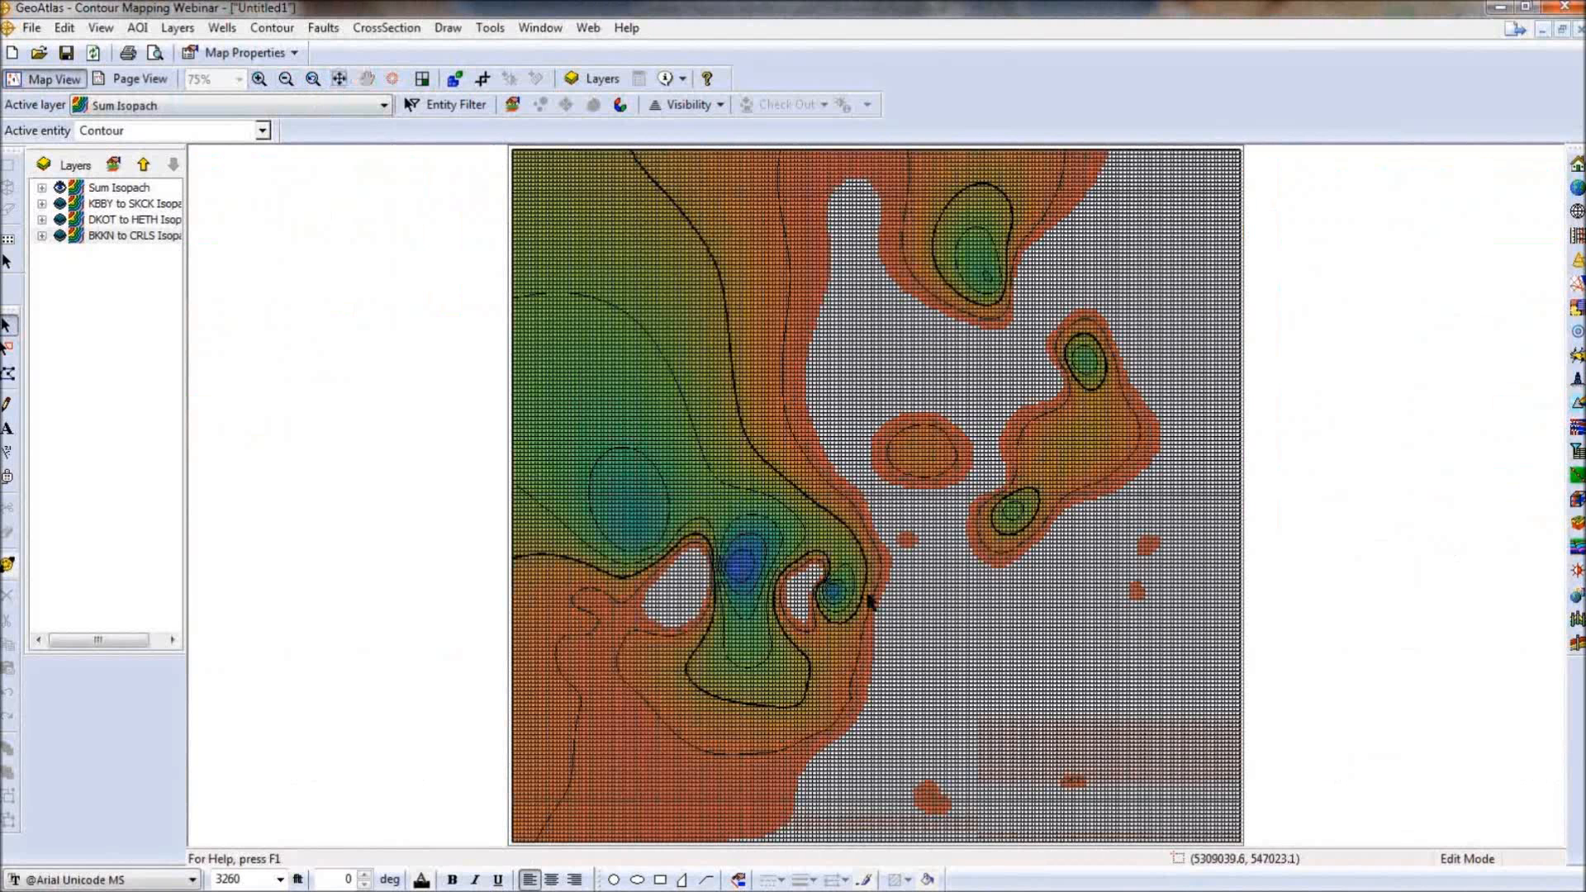
pyautogui.moveTo(870, 601)
pyautogui.click(260, 79)
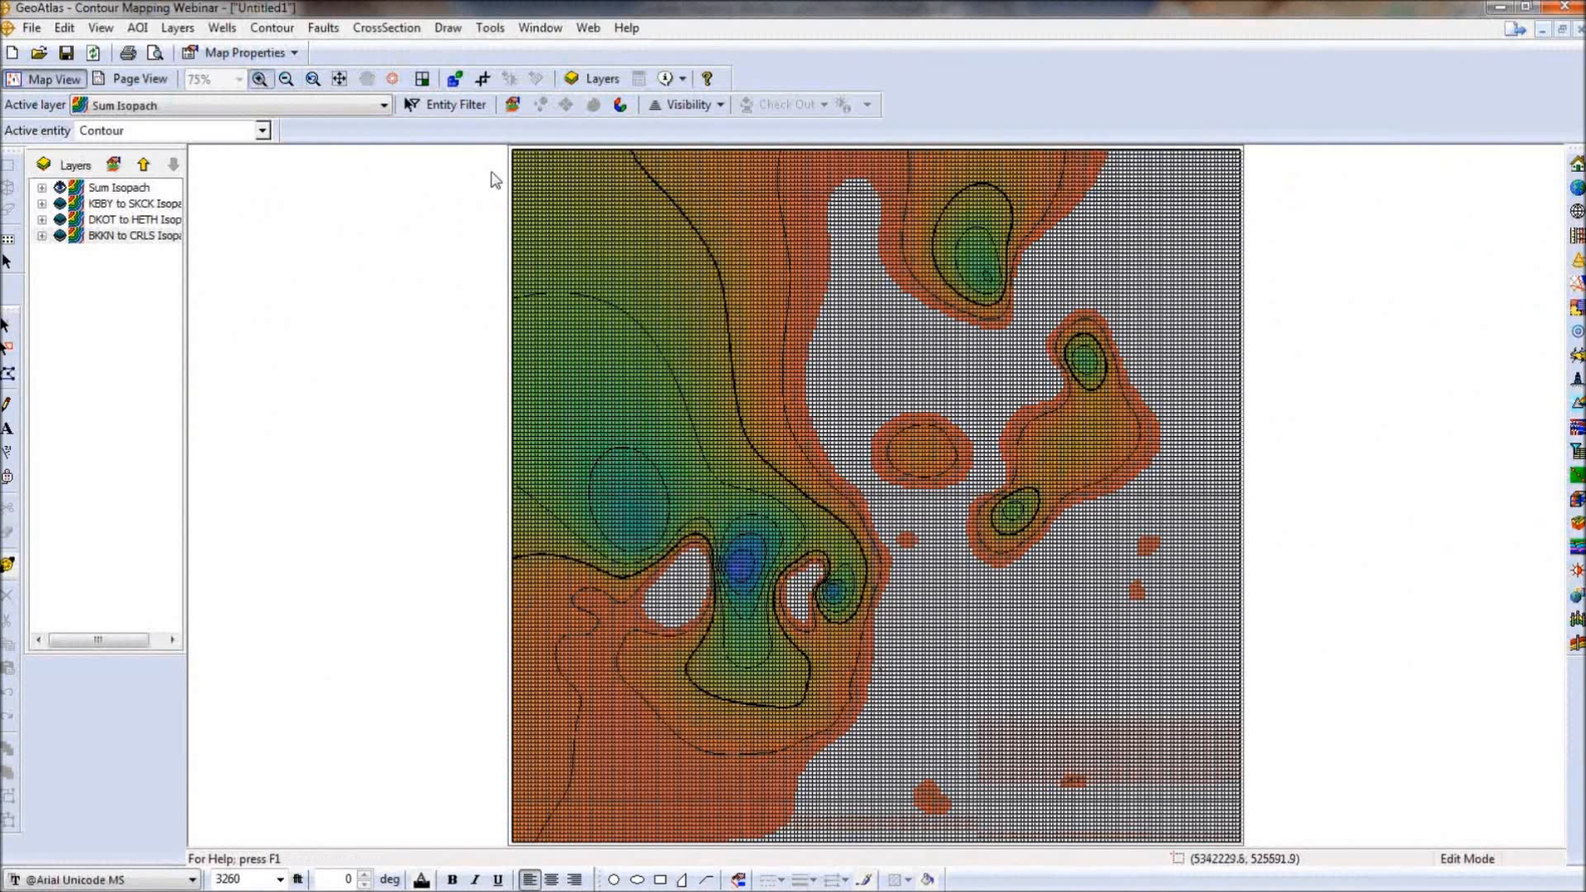
pyautogui.moveTo(818, 412); pyautogui.dragTo(779, 487)
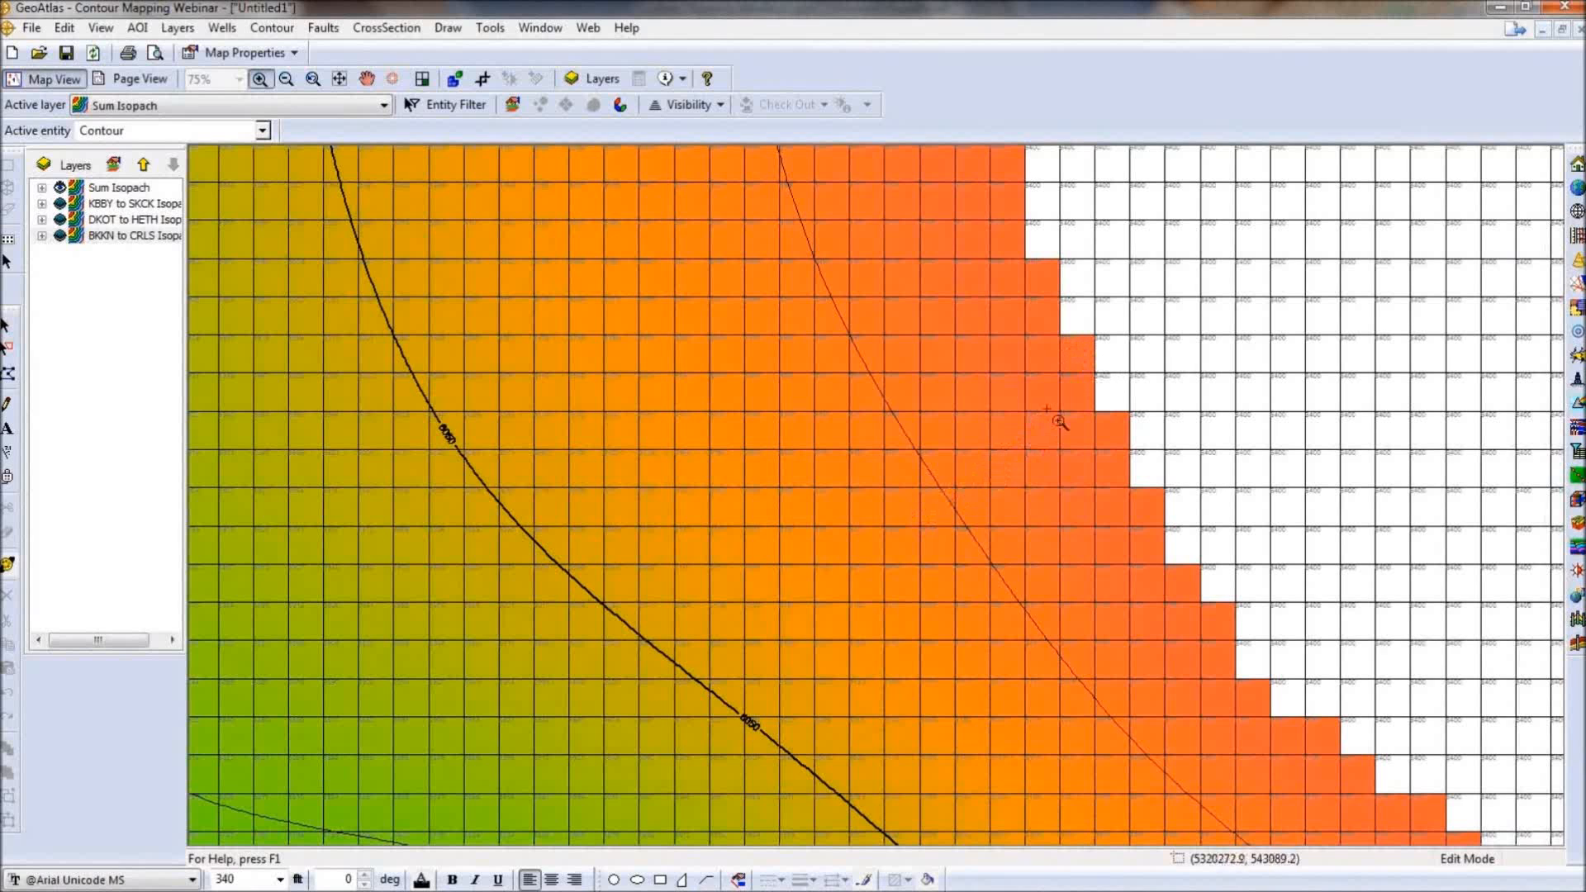
pyautogui.press('Escape')
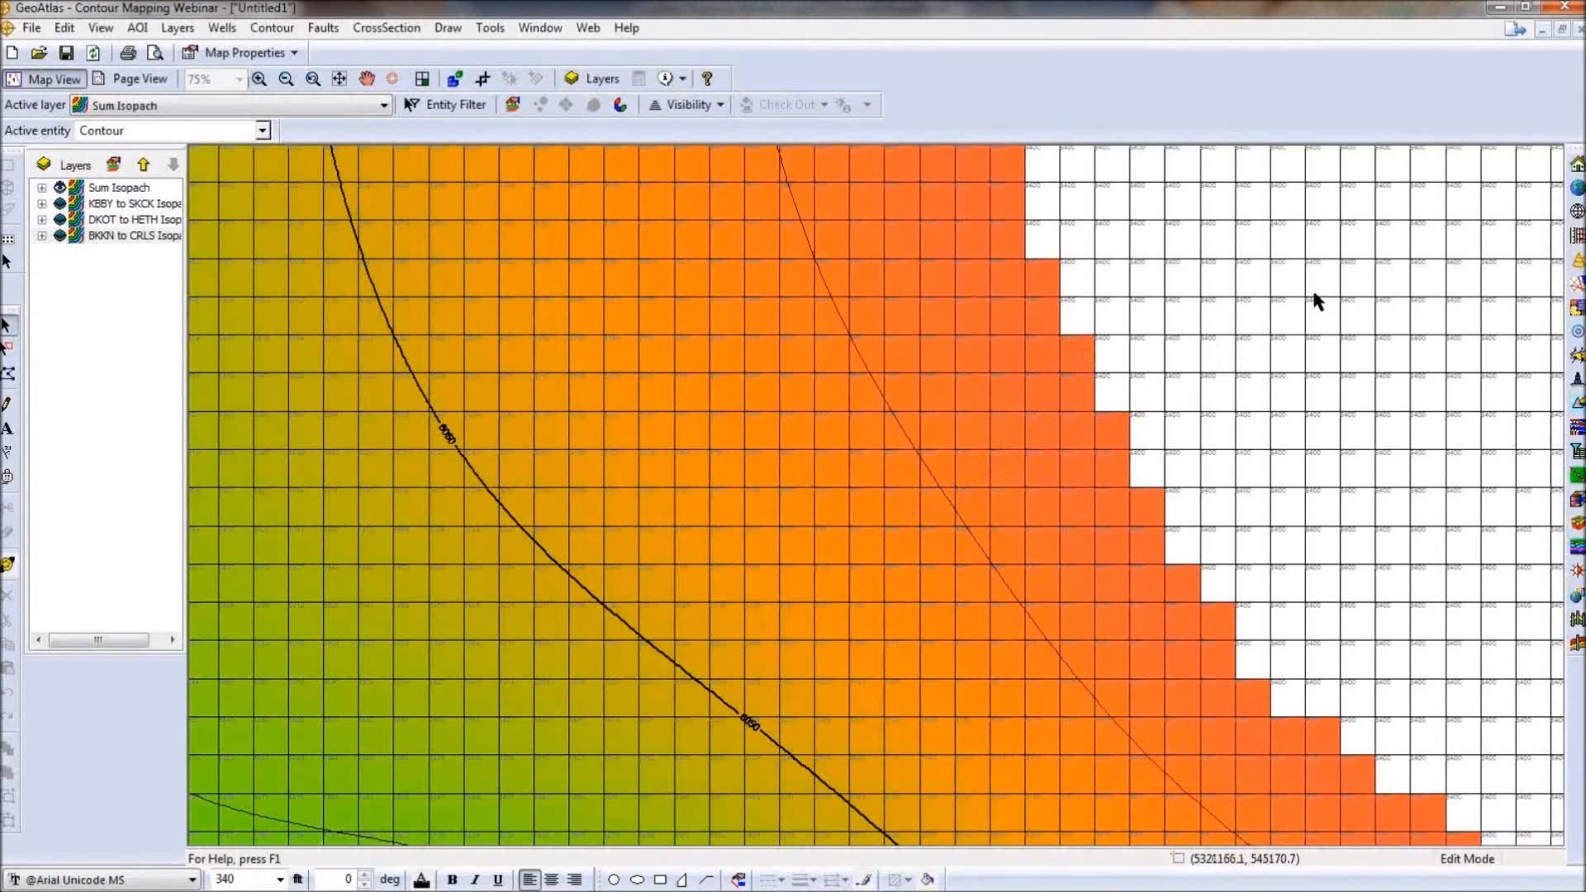
pyautogui.click(339, 78)
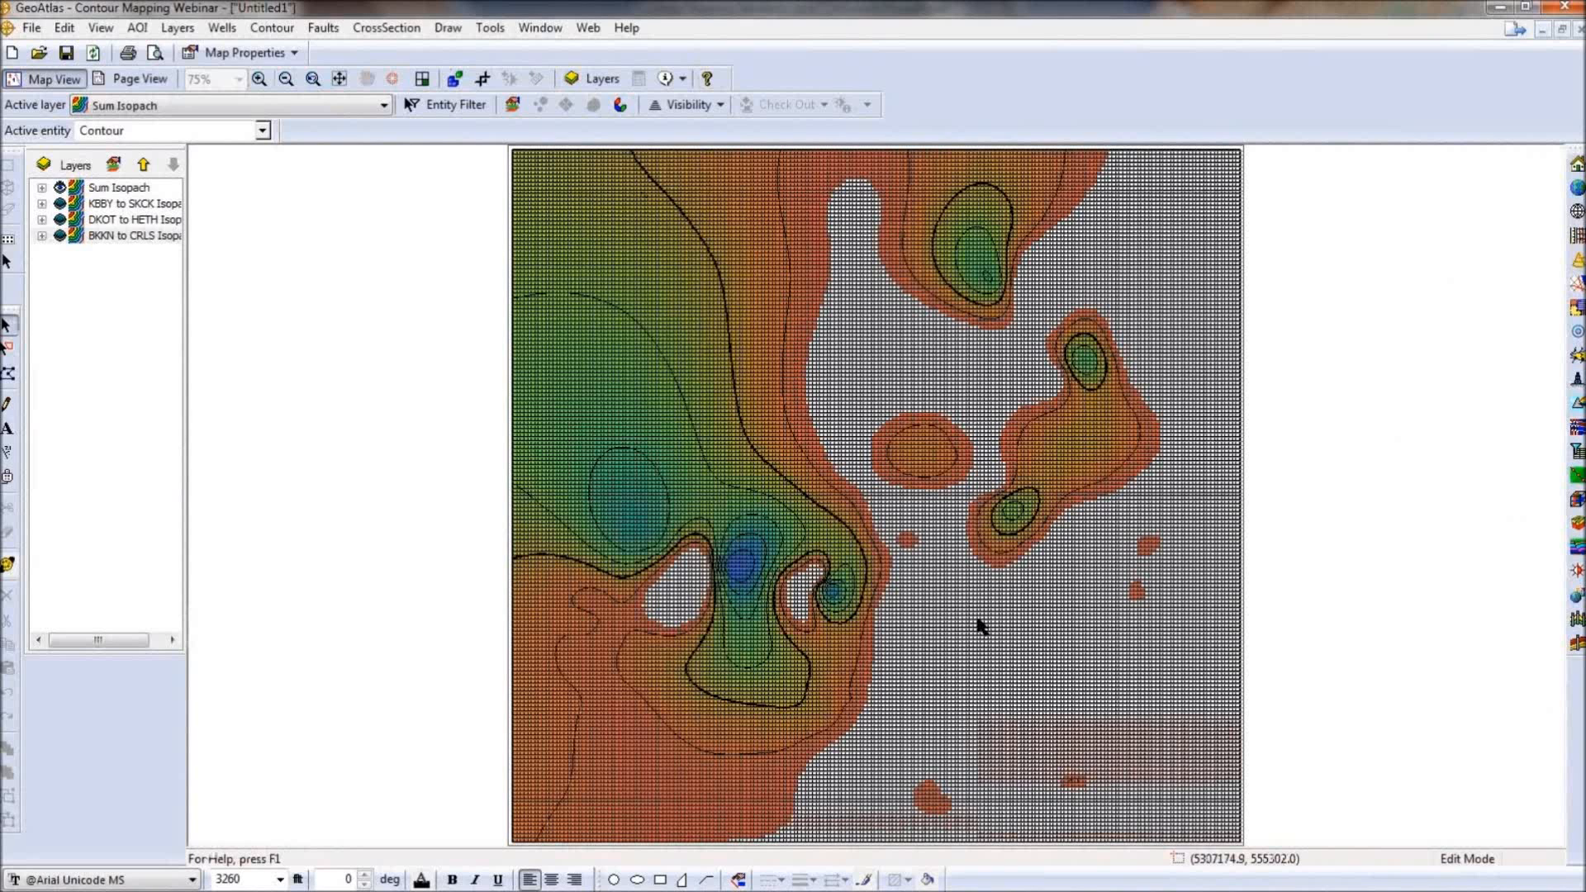
# Review the Sum Isopach layer's grid size and data value parameters, leaving the layer update without applying it.
pyautogui.rightClick(980, 625)
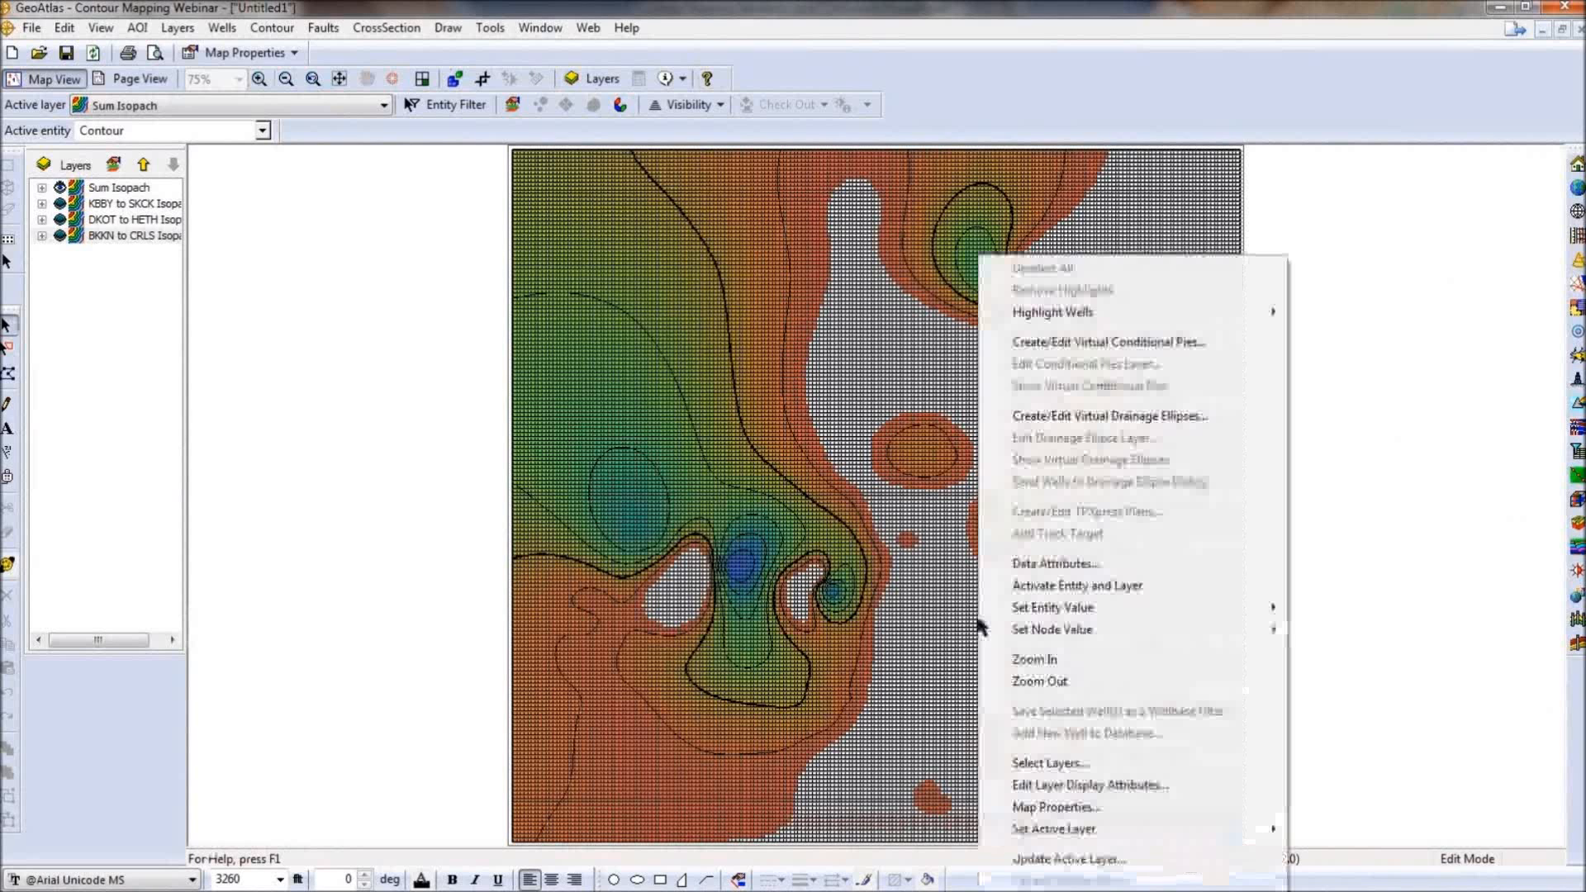
pyautogui.click(1107, 860)
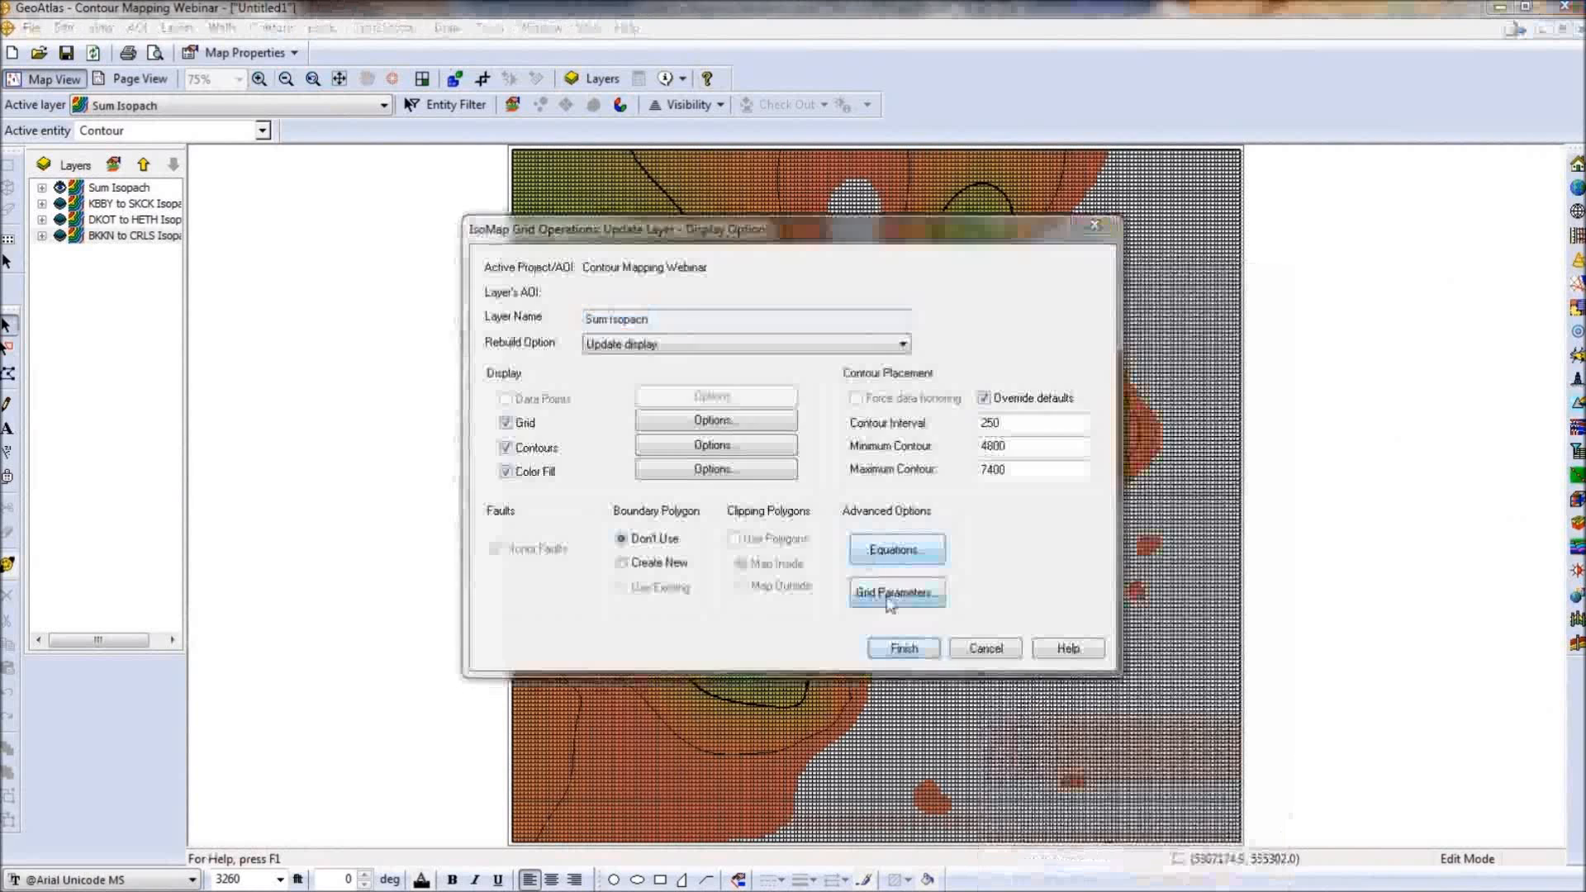
pyautogui.click(612, 302)
pyautogui.click(570, 302)
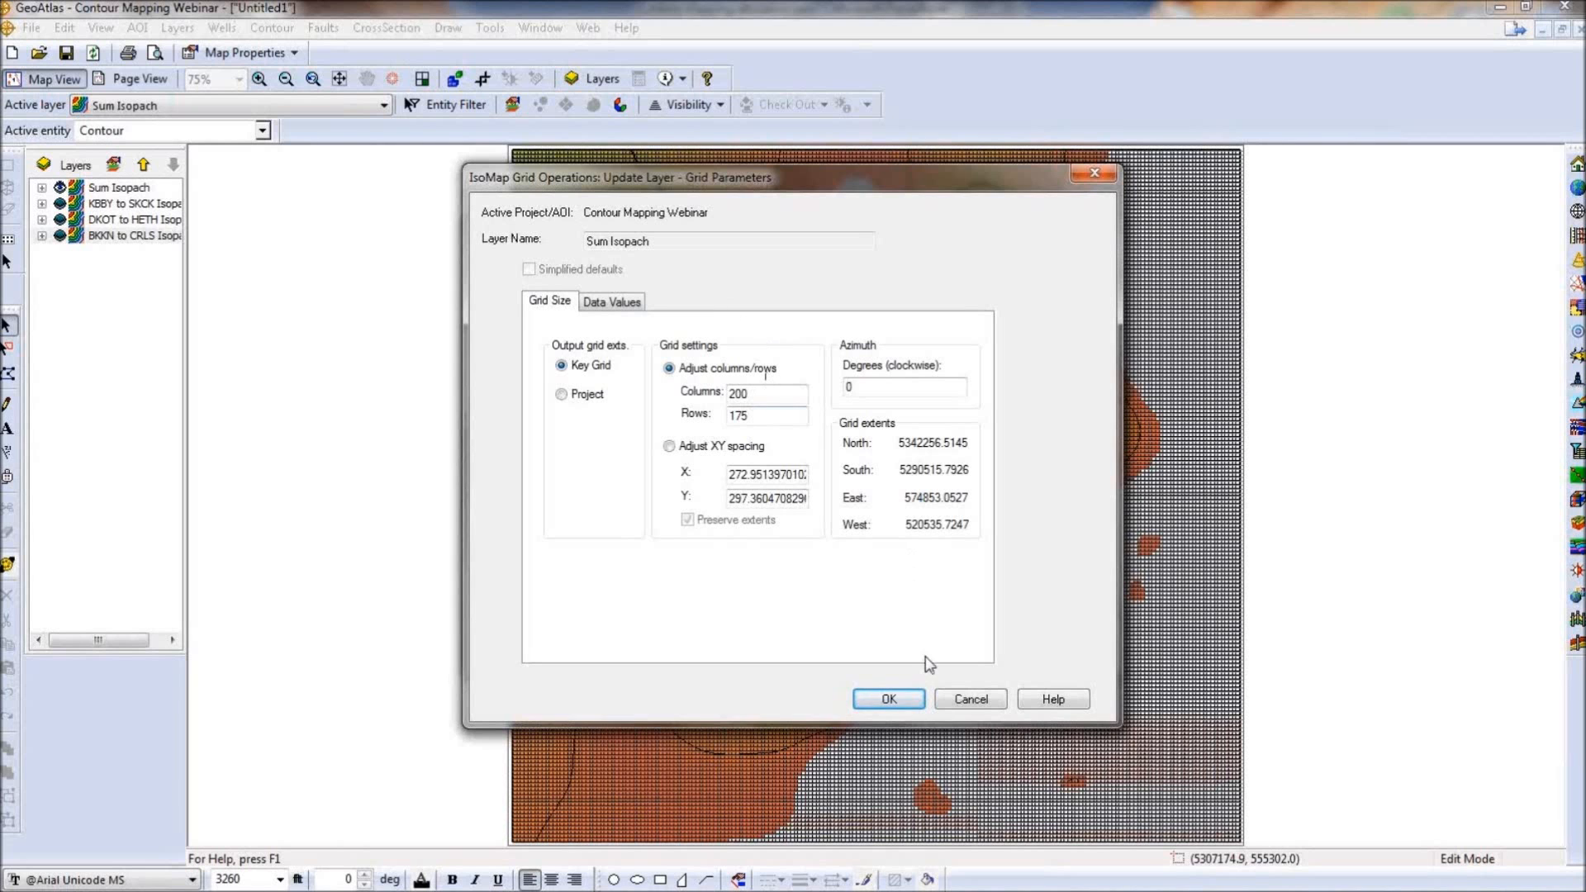
pyautogui.click(907, 699)
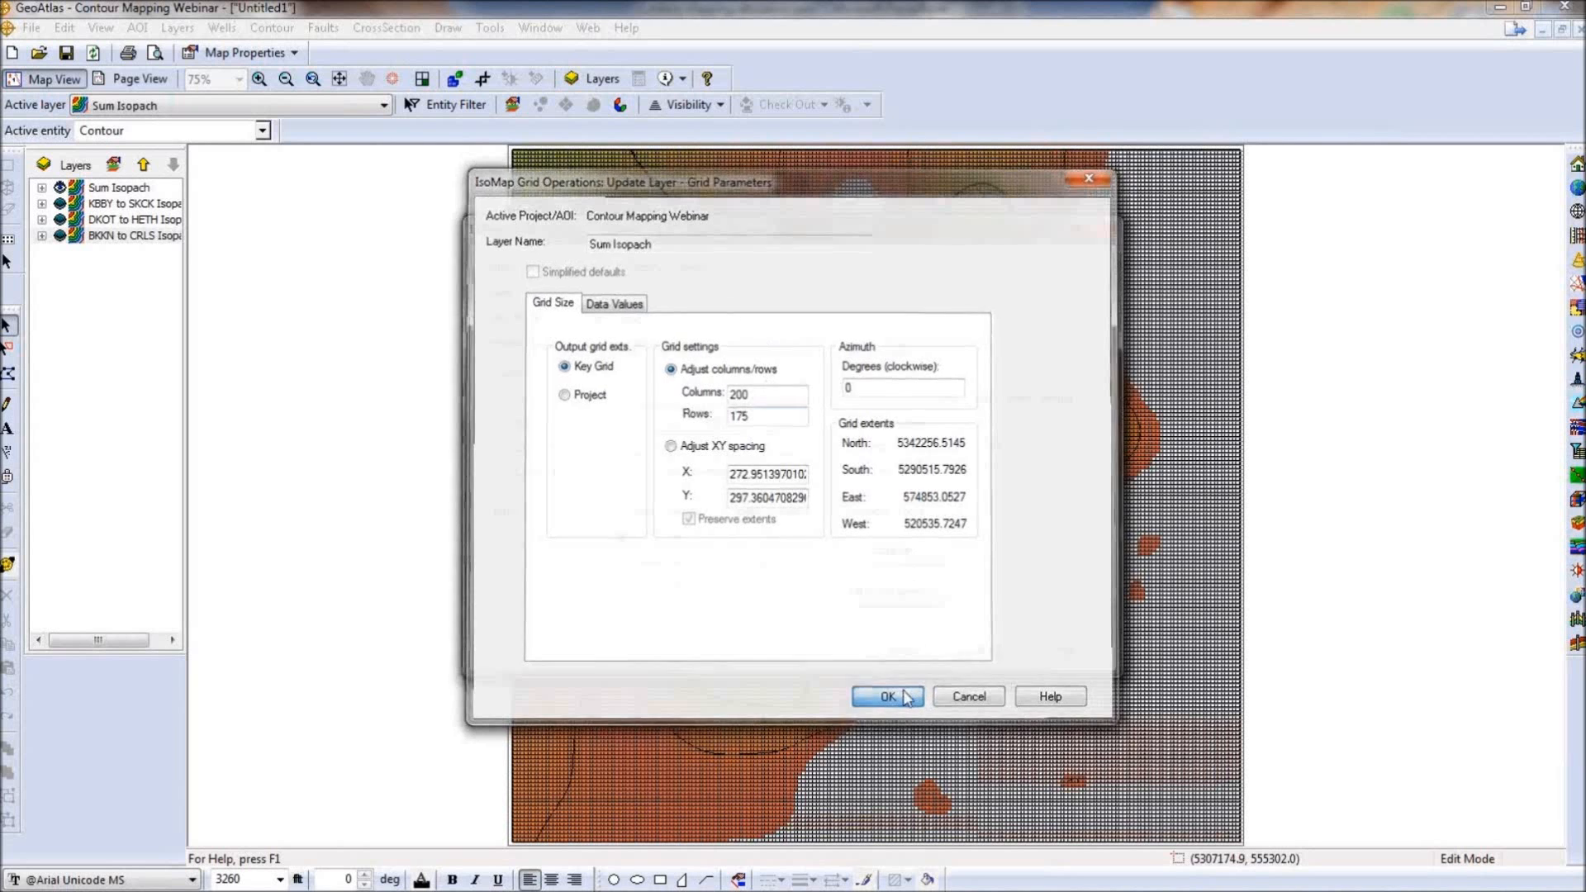
pyautogui.click(996, 650)
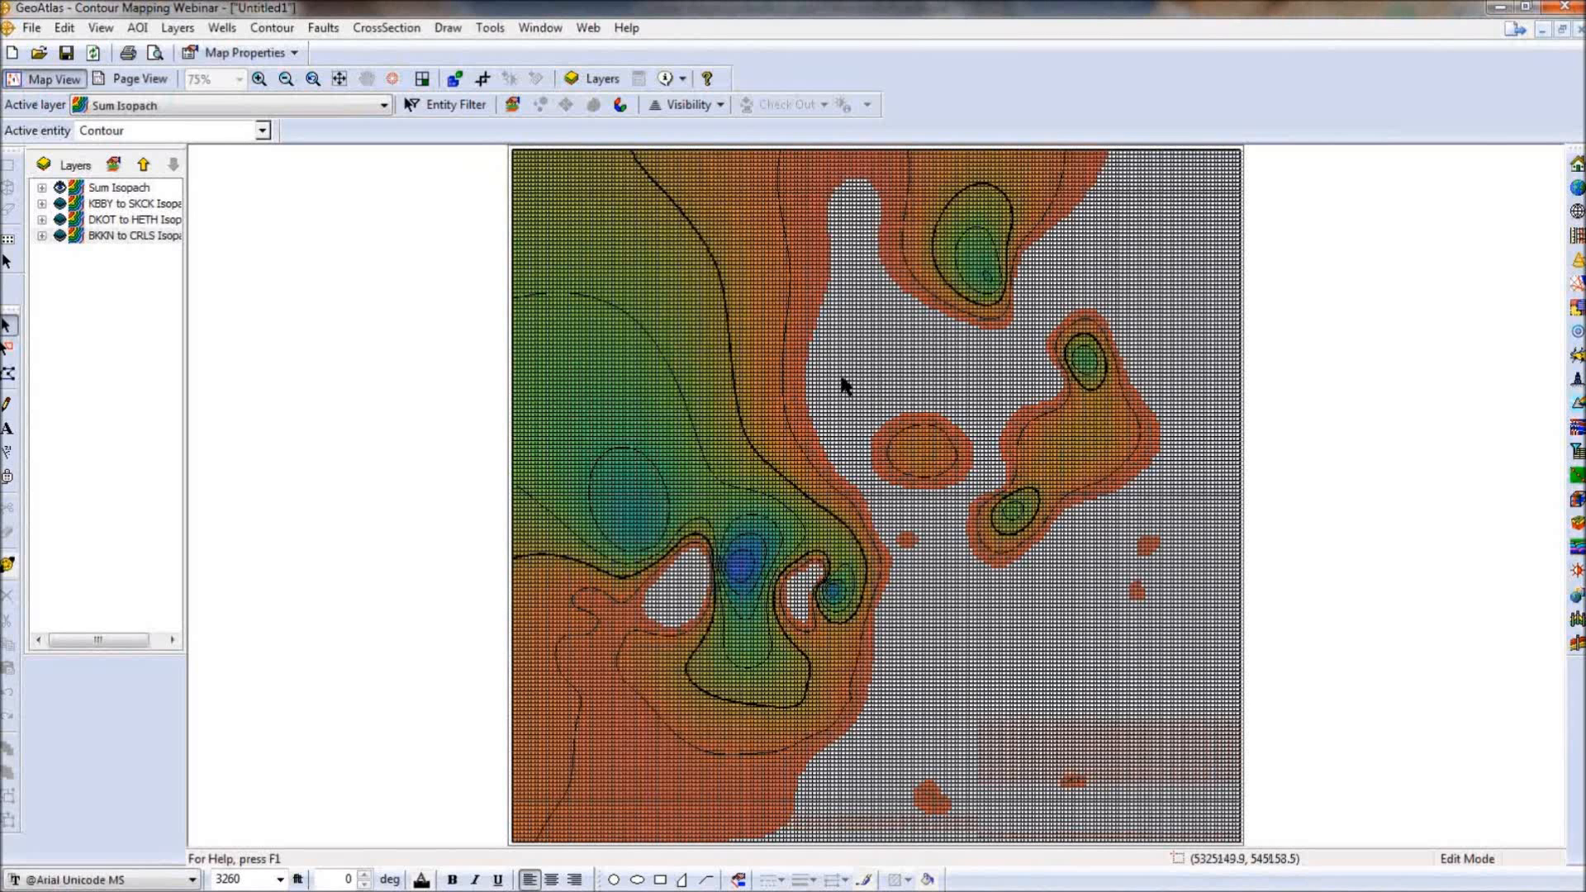
# Switch to ZoneManager and inspect the BKKN - CRLS, DKOT - HETH and KBBY-SKCK attribute columns of the Well zone spreadsheet.
pyautogui.moveTo(297, 889)
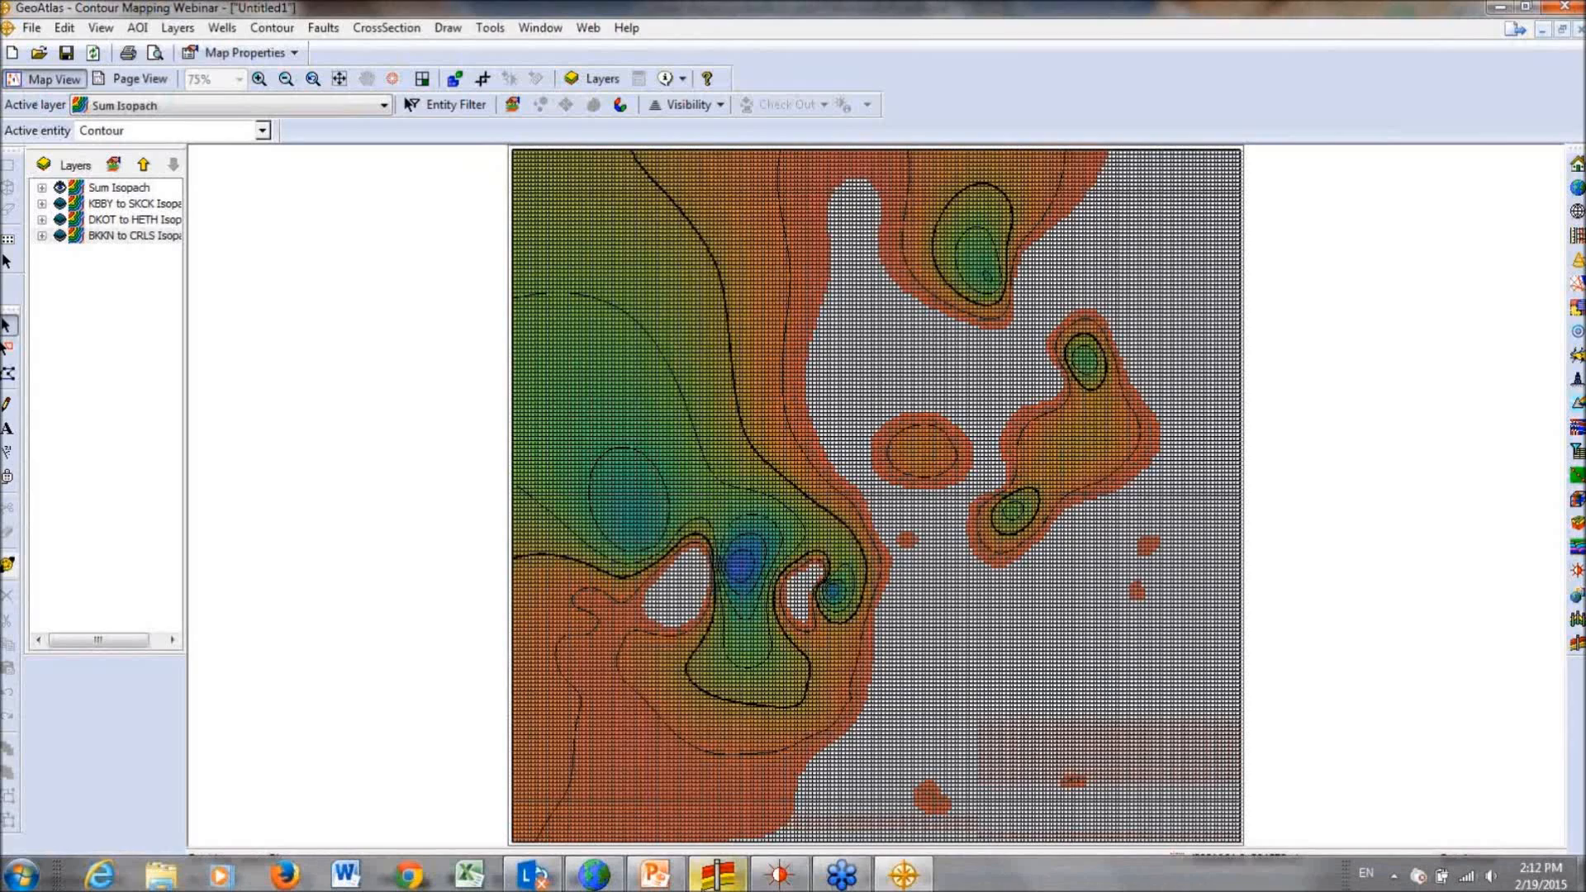
pyautogui.click(717, 874)
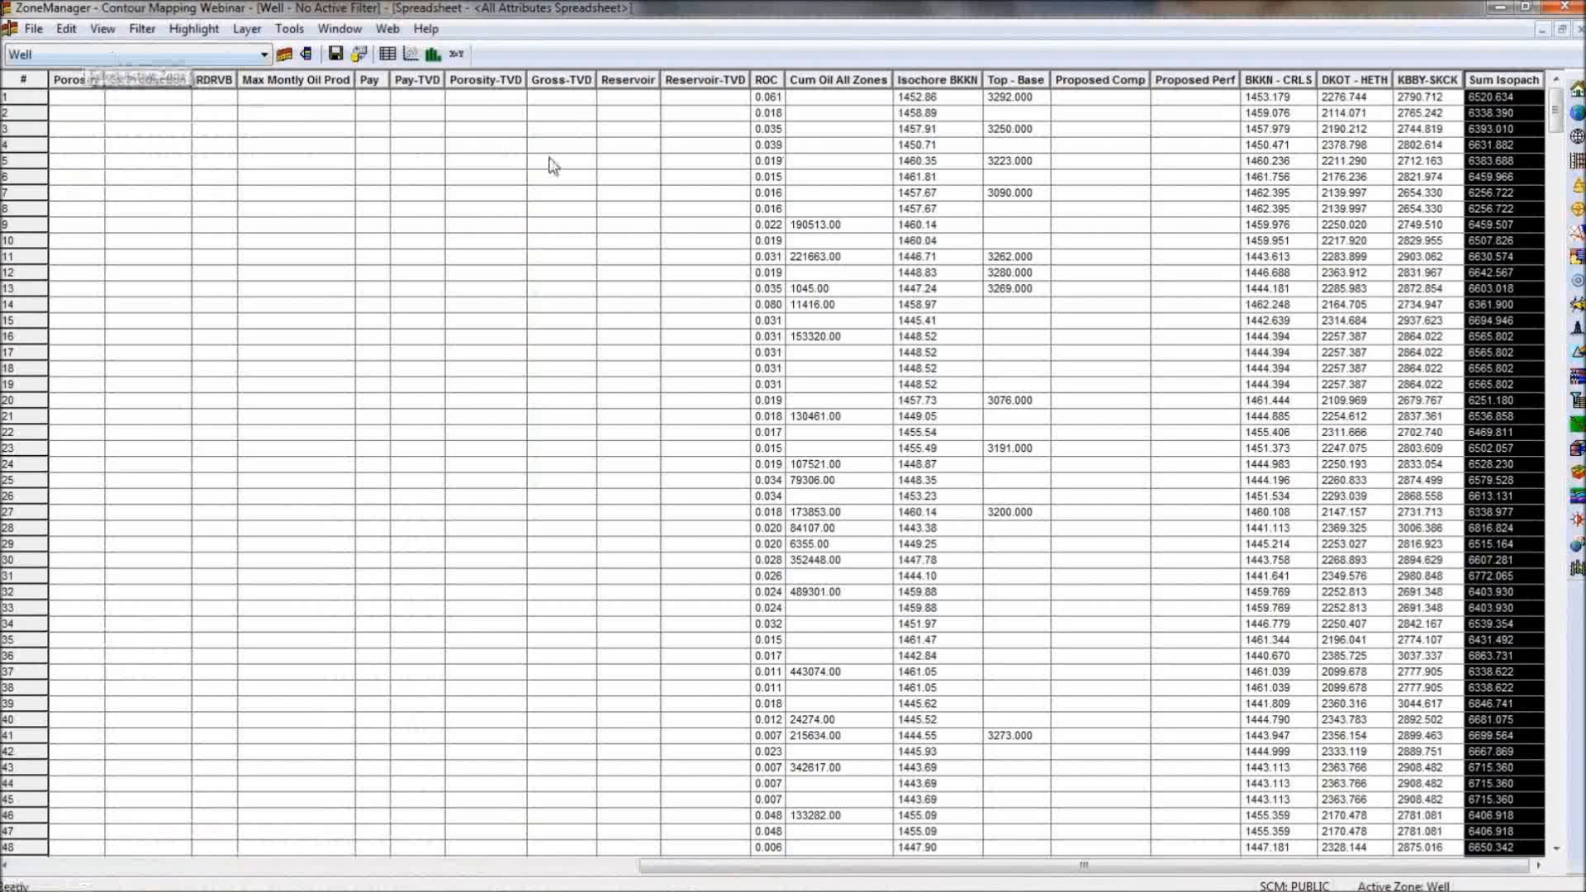
pyautogui.click(1275, 79)
pyautogui.click(1371, 80)
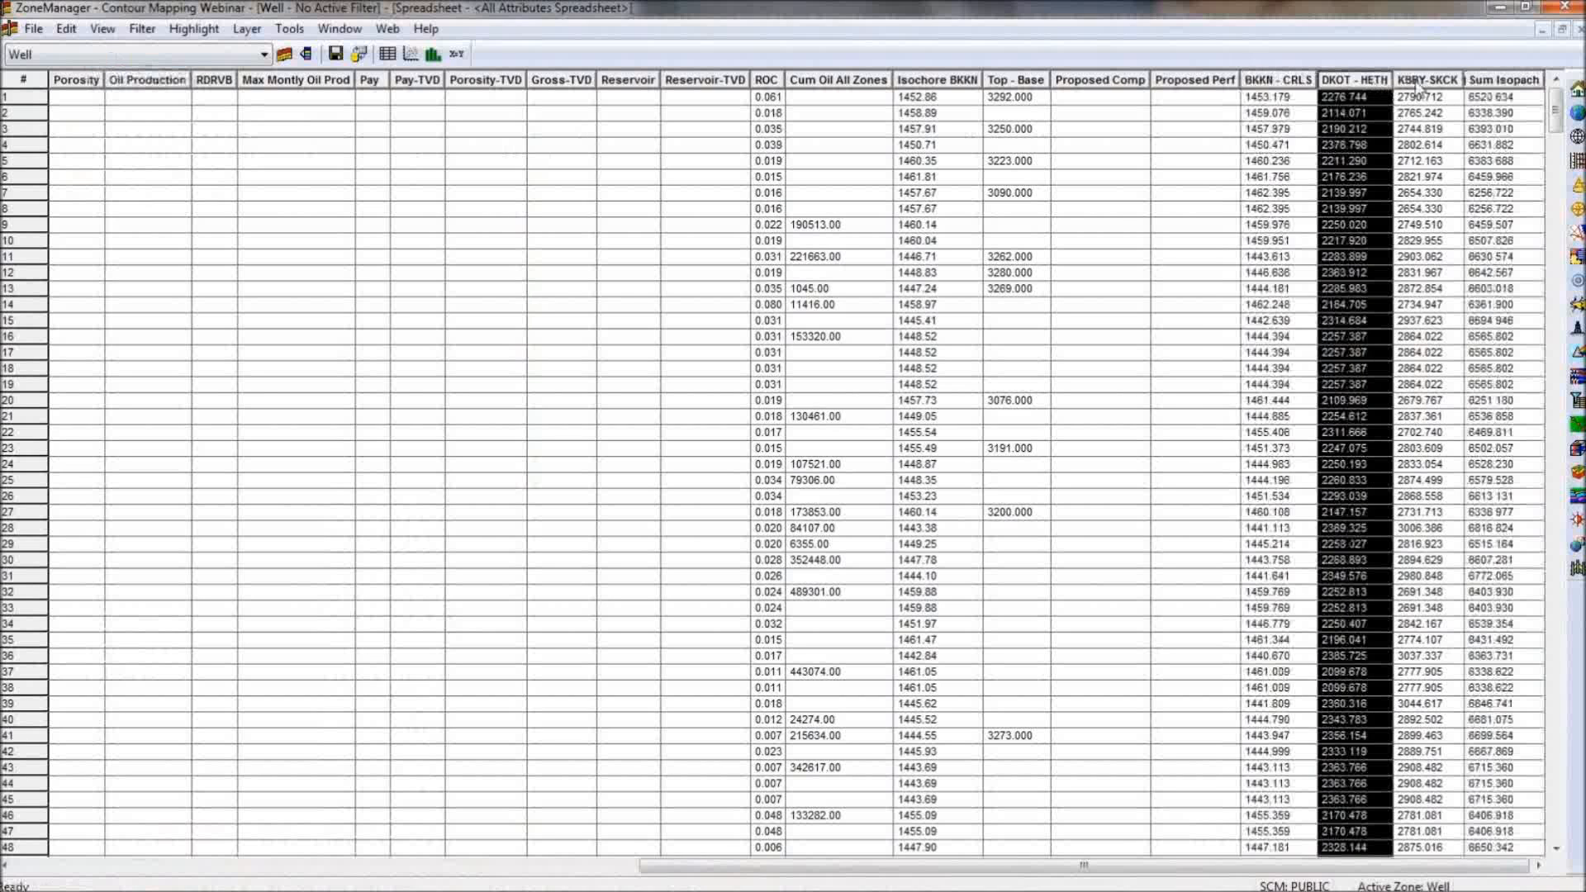
pyautogui.click(1414, 82)
pyautogui.click(1294, 82)
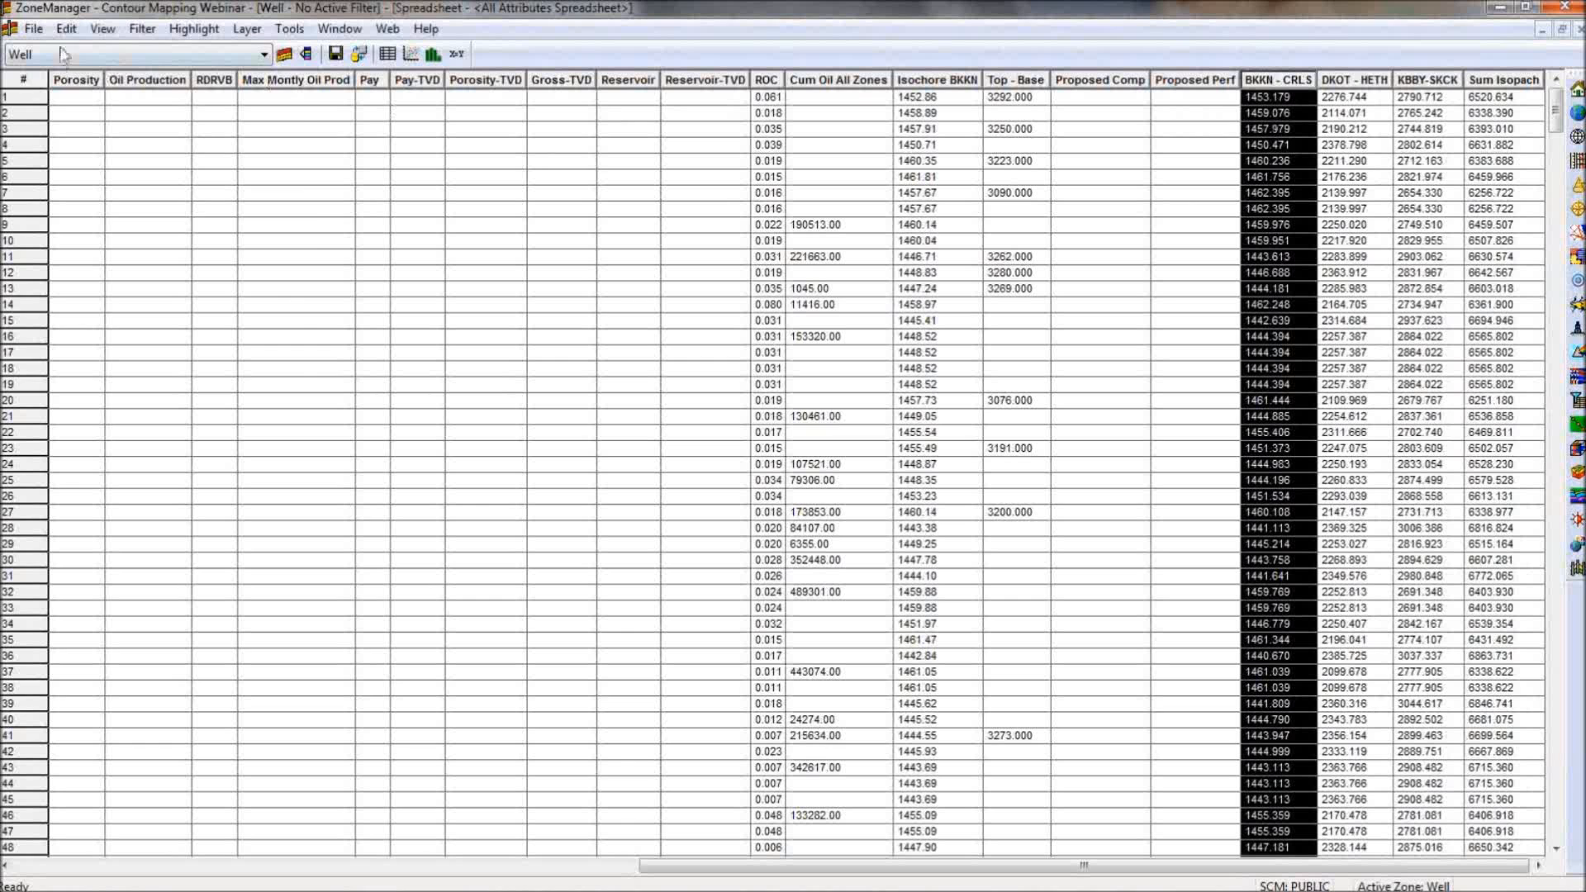
# Set up an IsoMap import of the BKKN to CRLS Isopach layer into the Well zone and view the available attribute names.
pyautogui.click(33, 28)
pyautogui.moveTo(110, 241)
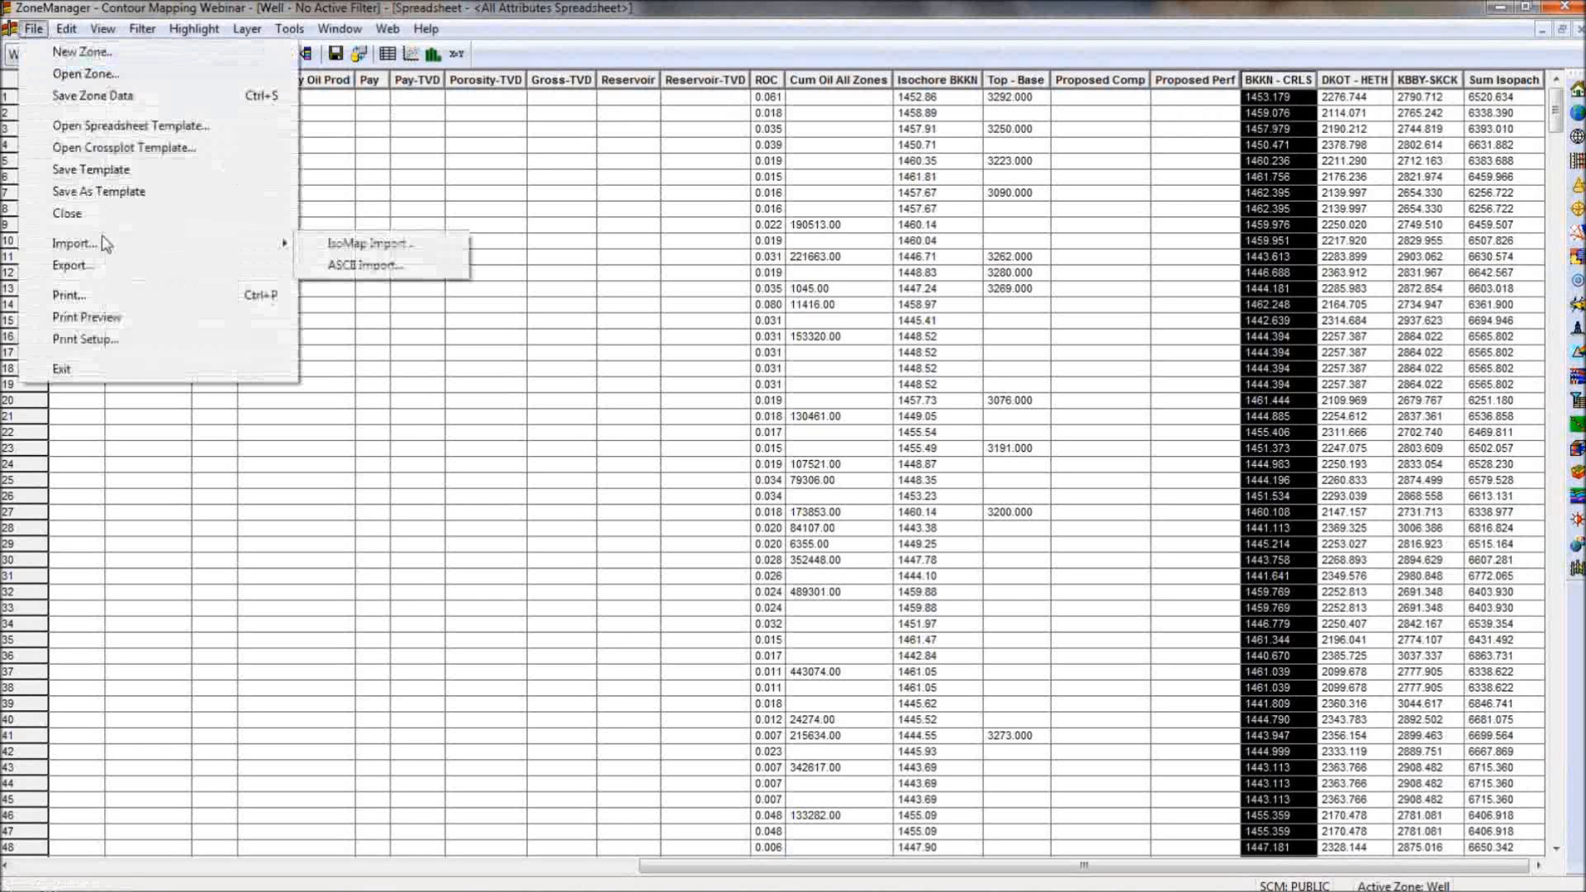
pyautogui.click(326, 244)
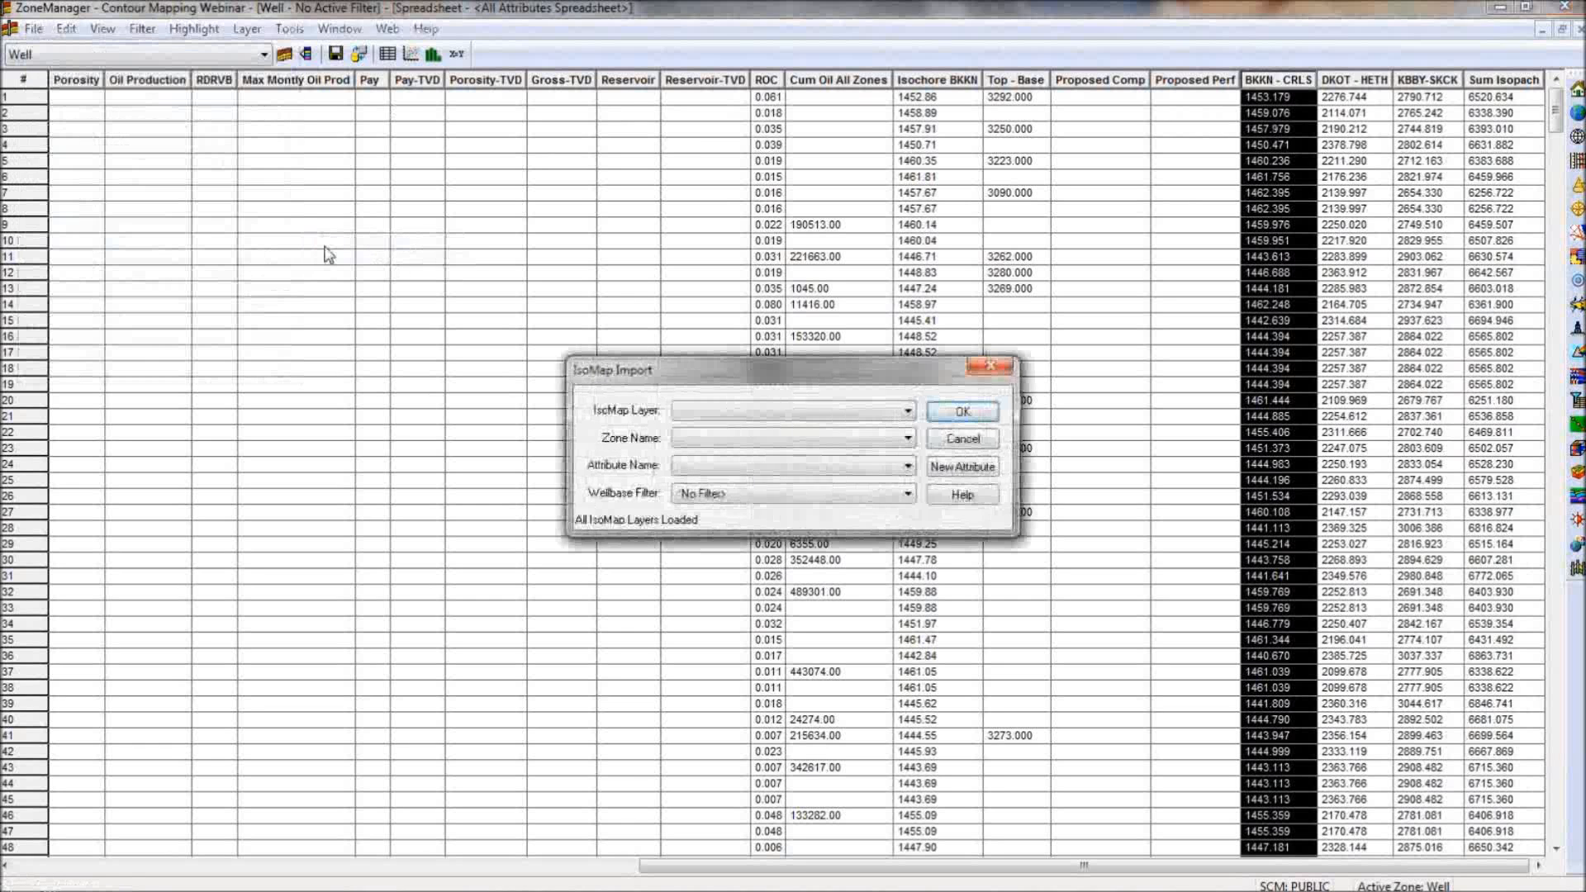
pyautogui.click(710, 417)
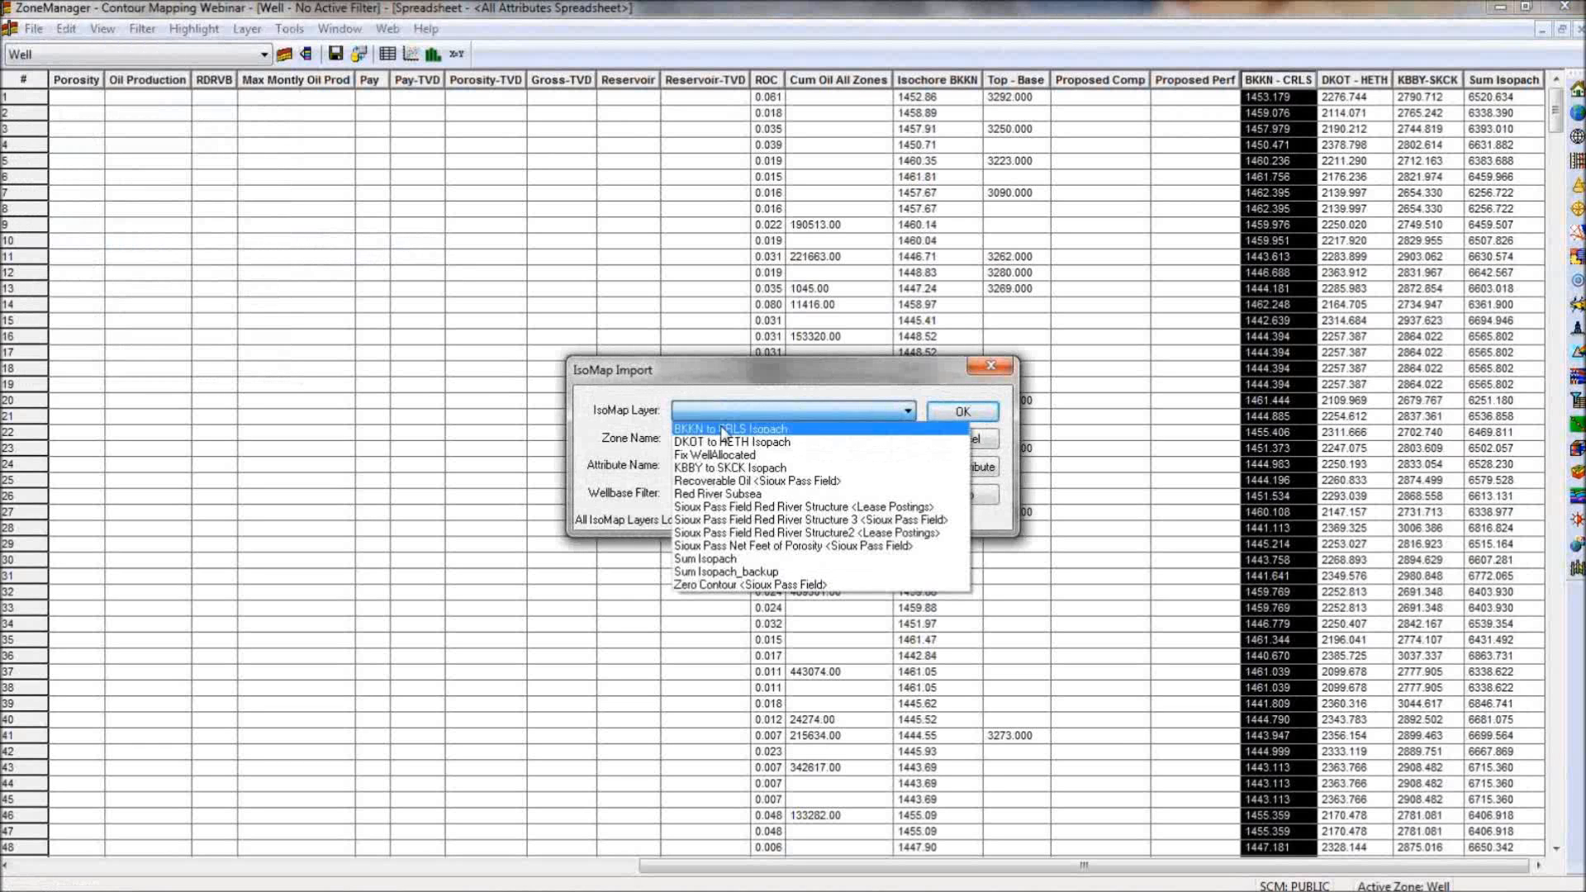
pyautogui.click(724, 429)
pyautogui.click(723, 439)
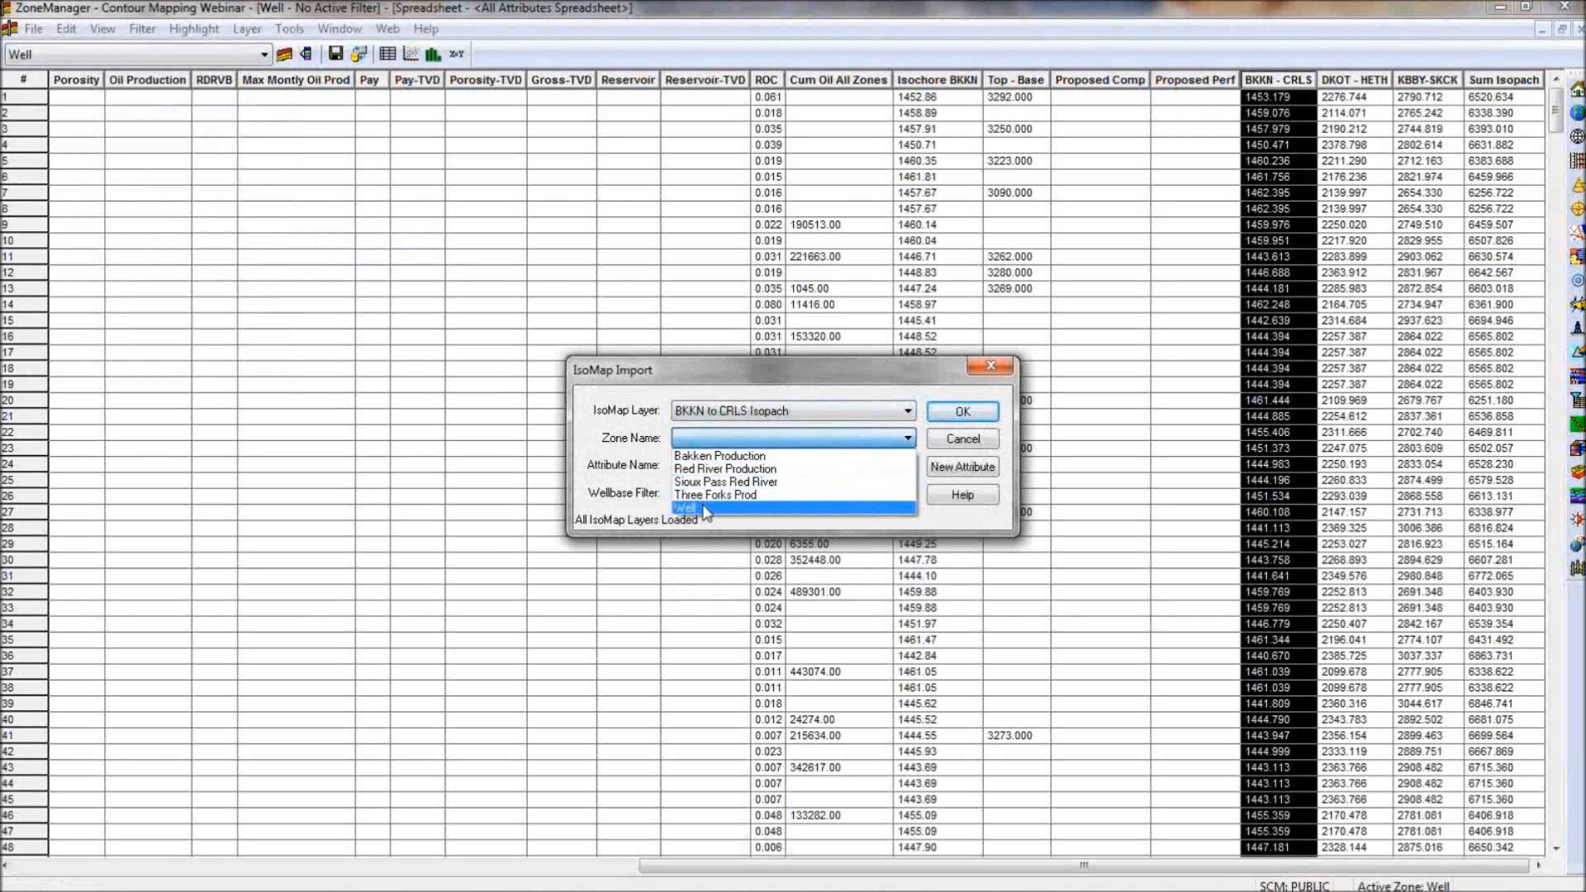
pyautogui.click(706, 508)
pyautogui.click(701, 466)
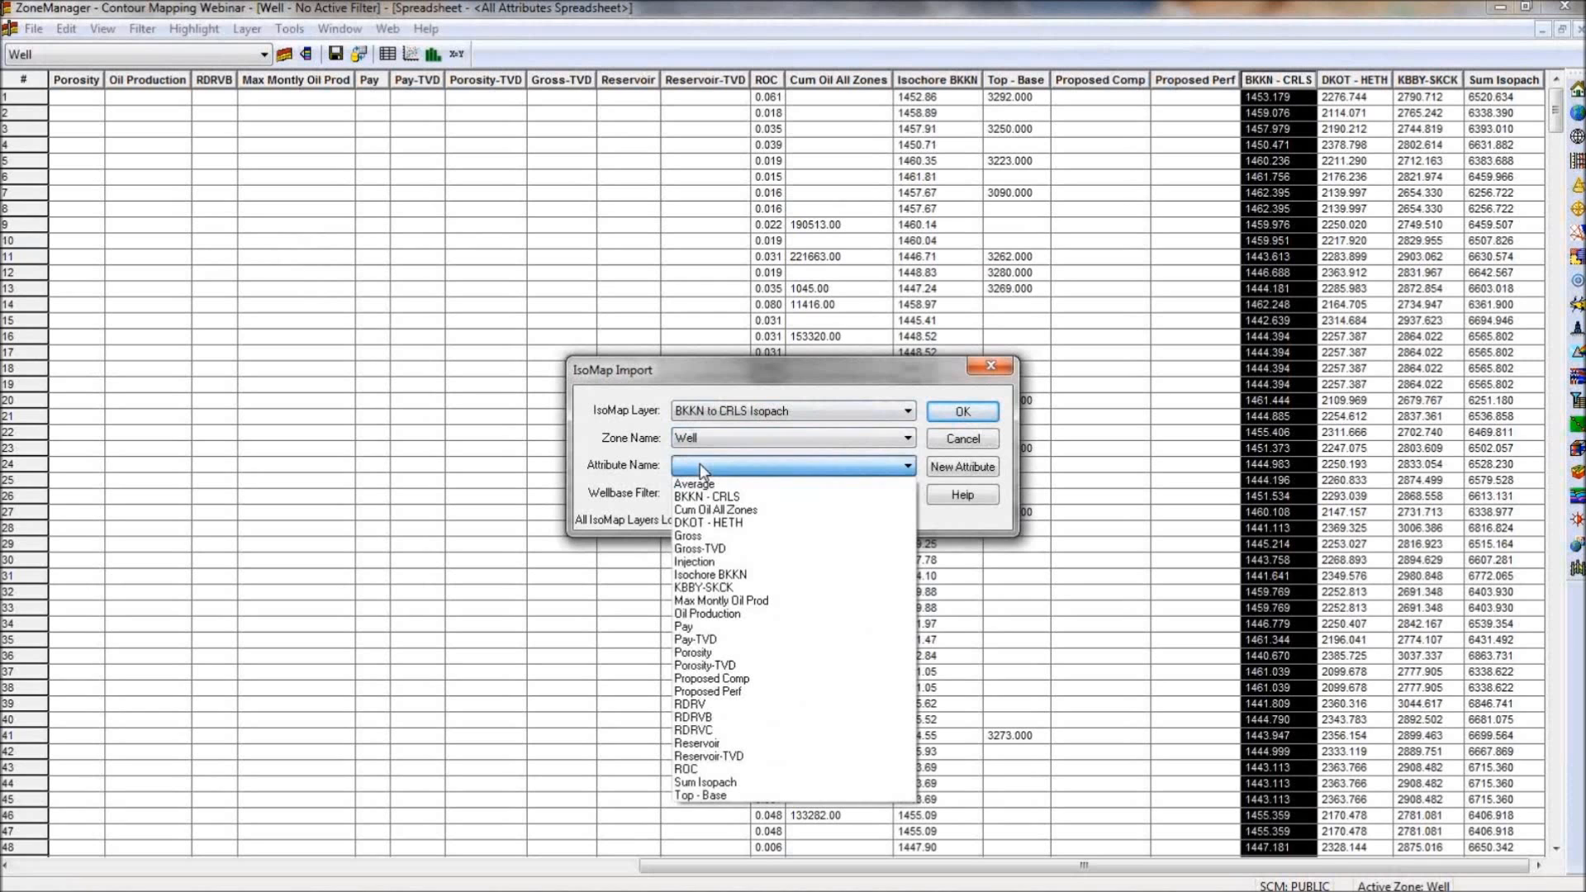
pyautogui.click(701, 464)
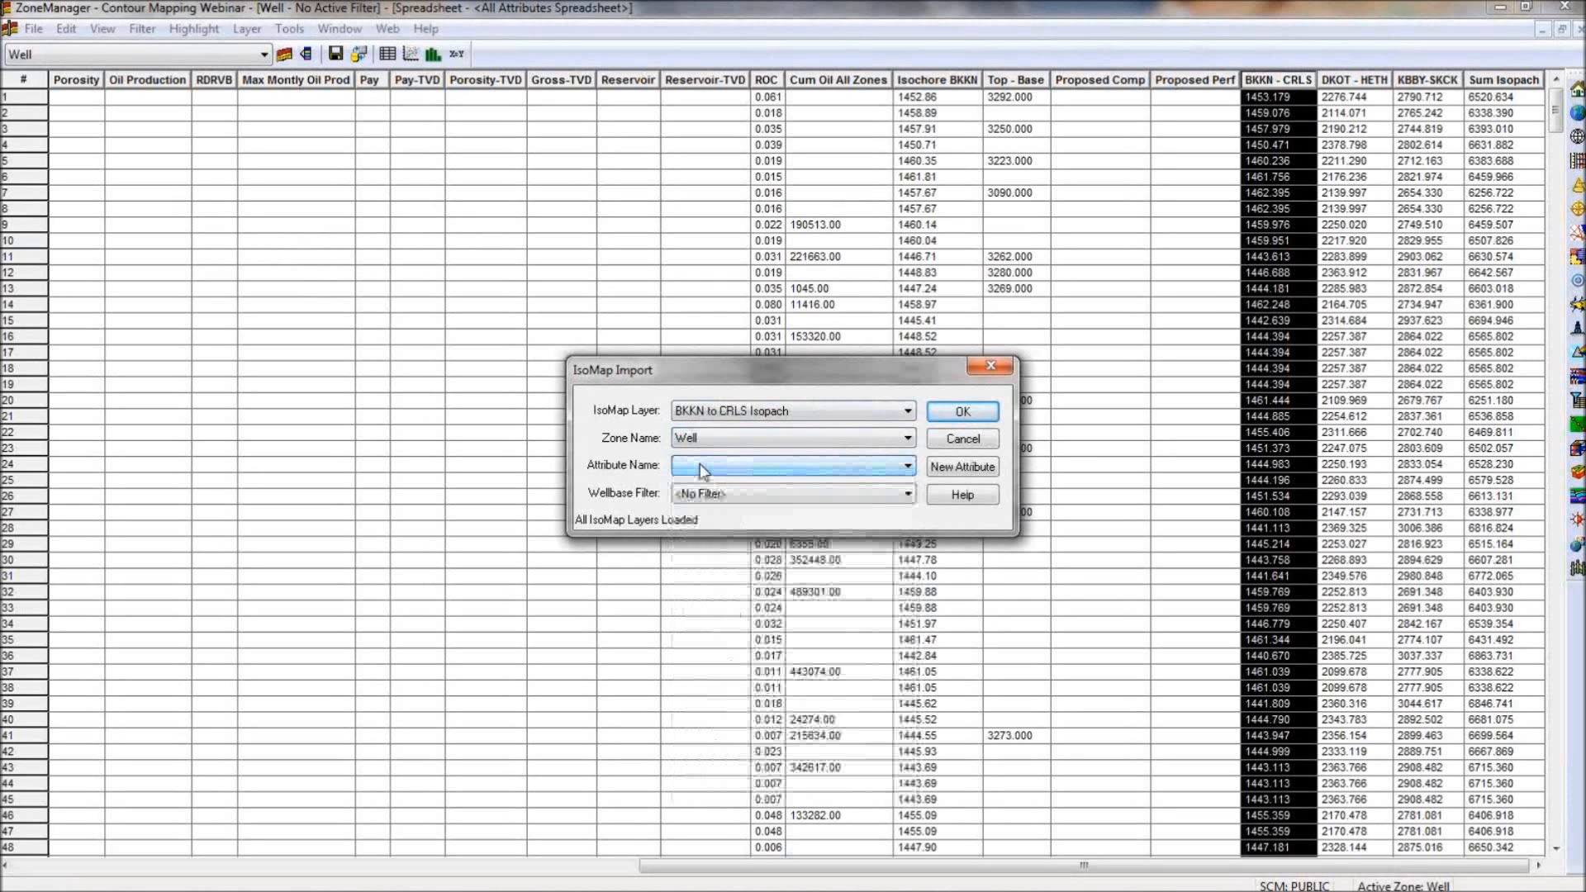
# Try to define a new attribute for the import without a name, and cancel both the definition and the IsoMap import.
pyautogui.click(983, 468)
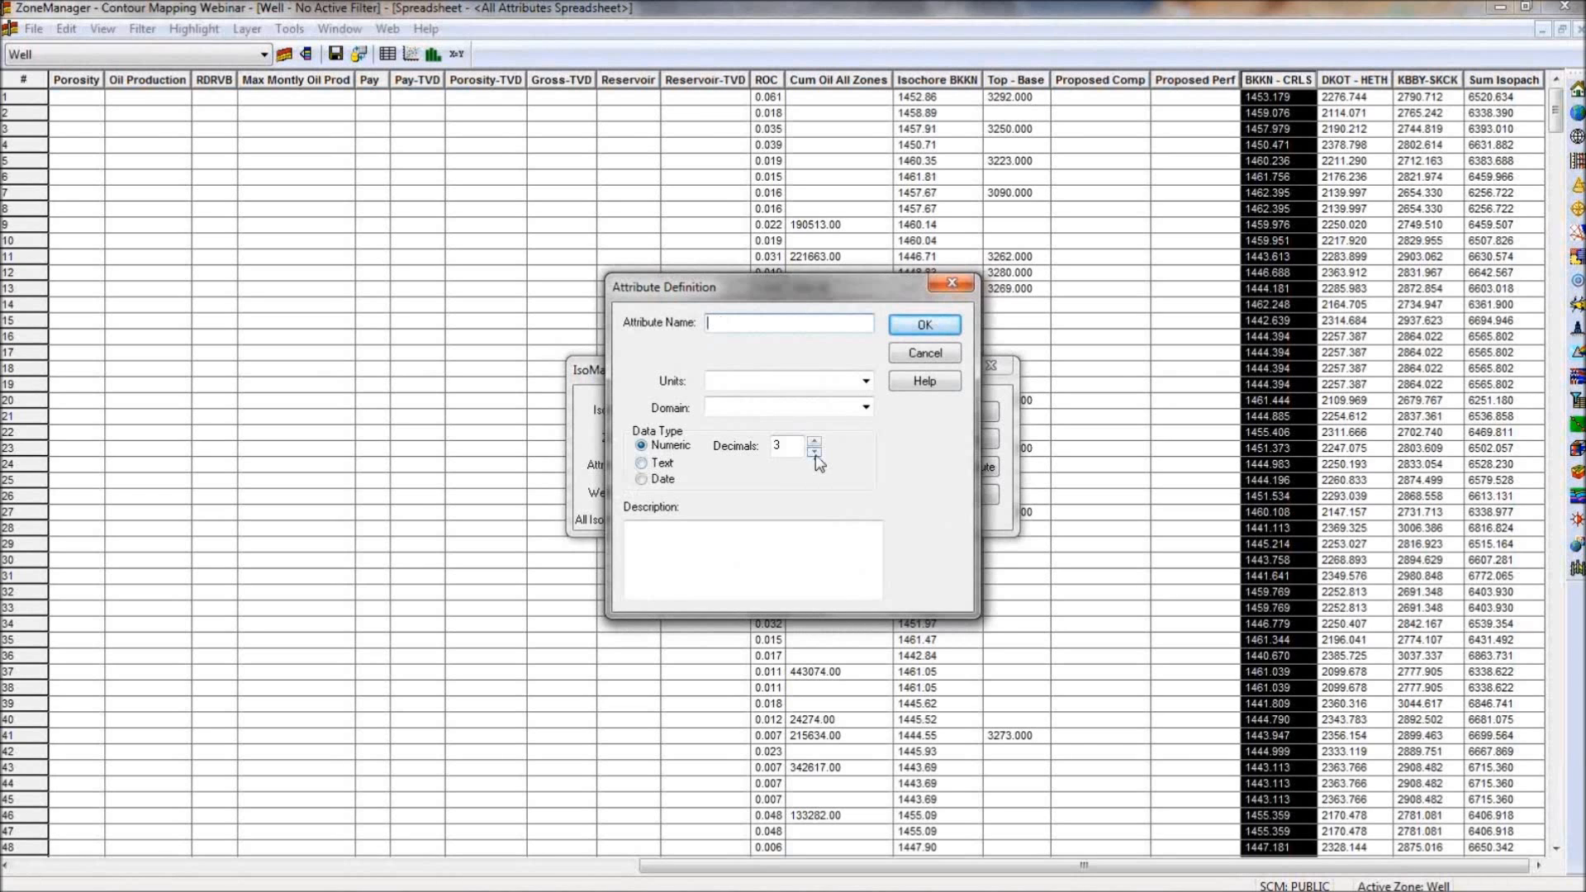
pyautogui.click(950, 327)
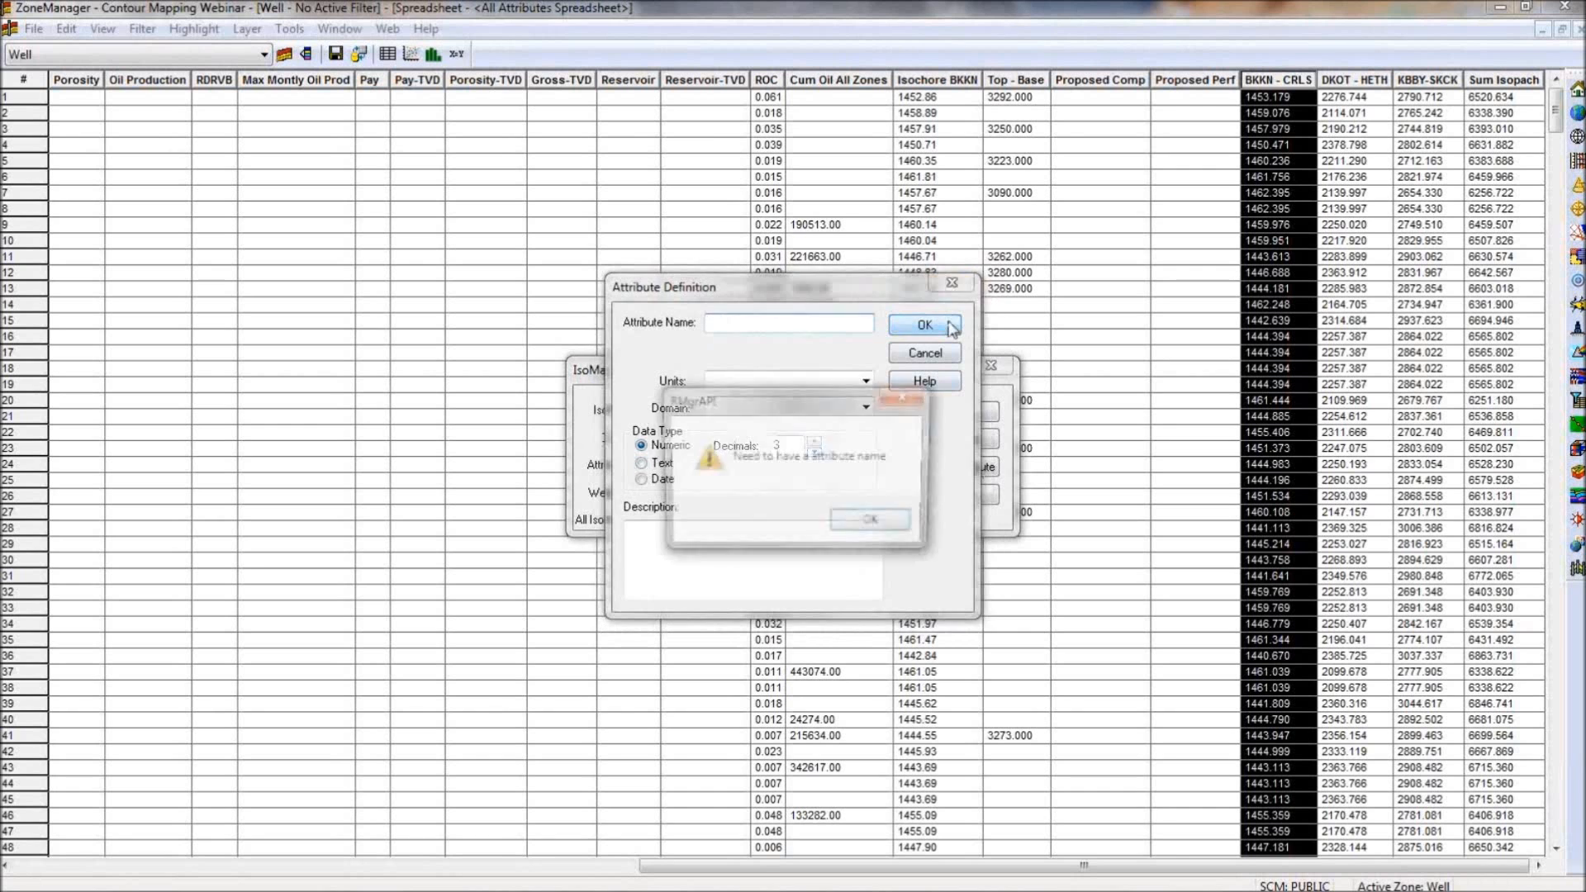
pyautogui.click(874, 517)
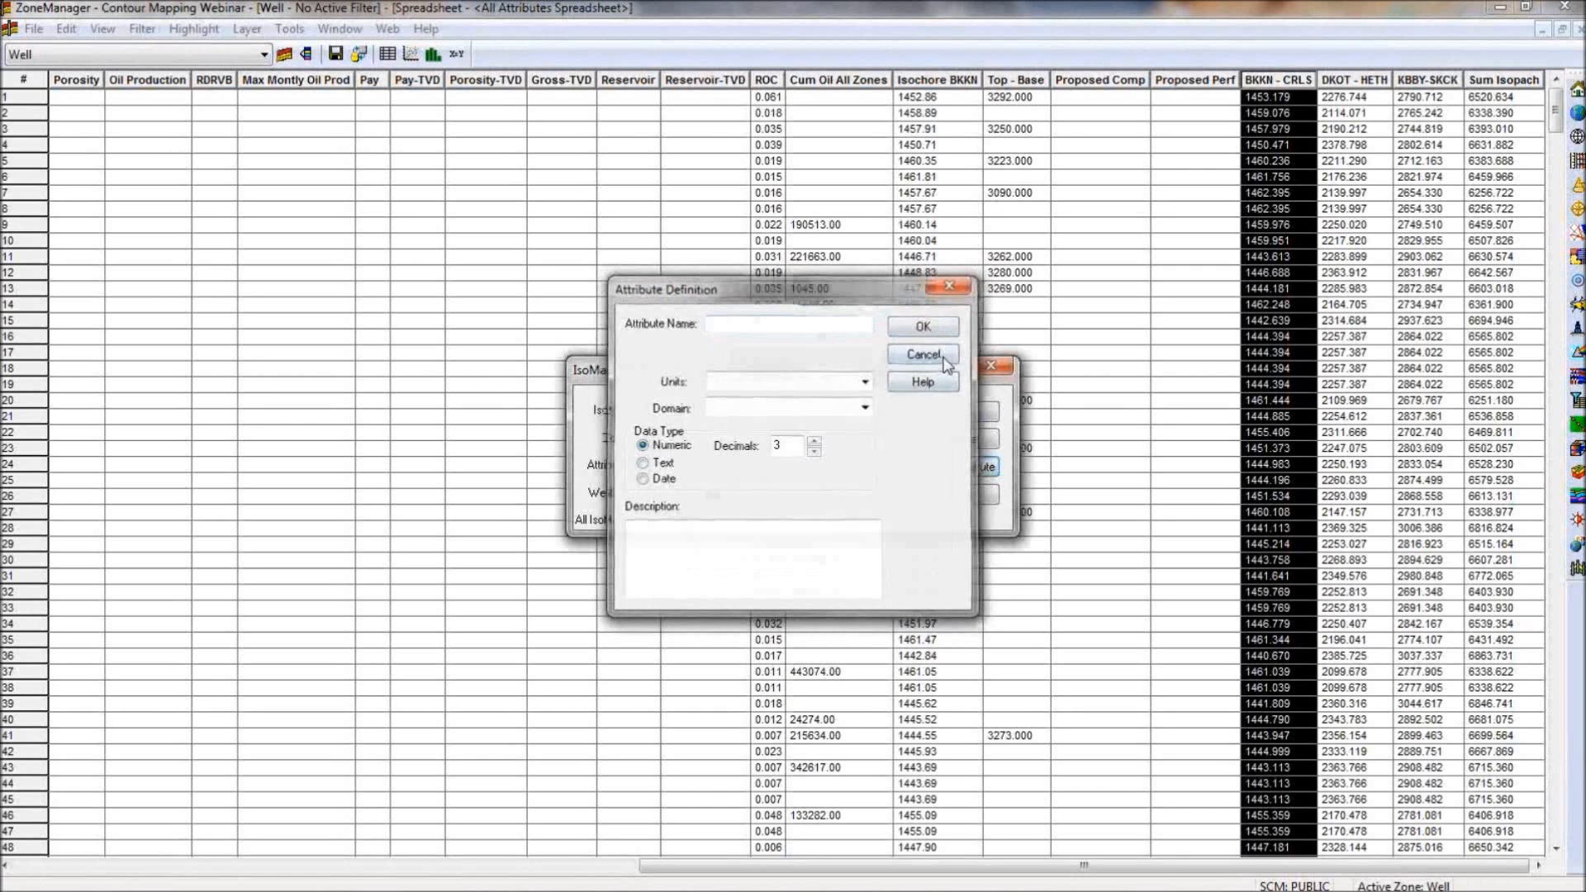
pyautogui.click(947, 355)
pyautogui.click(963, 439)
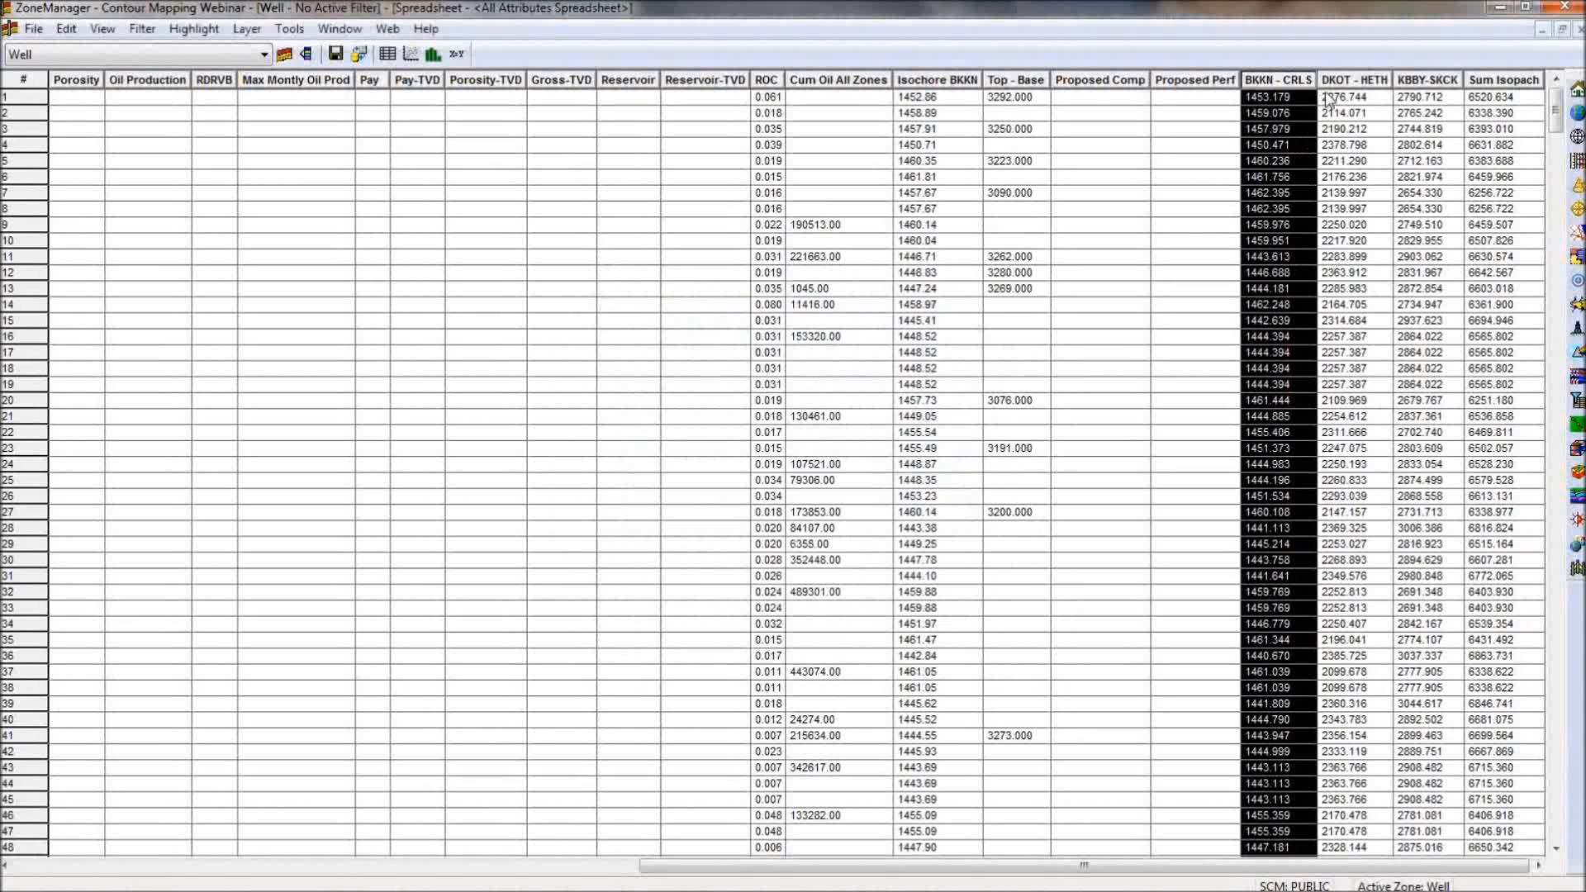
# Define and parse the equation <Attribute>=A+B+C in the Attribute Calculator, view the source attributes for variable A, and cancel.
pyautogui.click(275, 31)
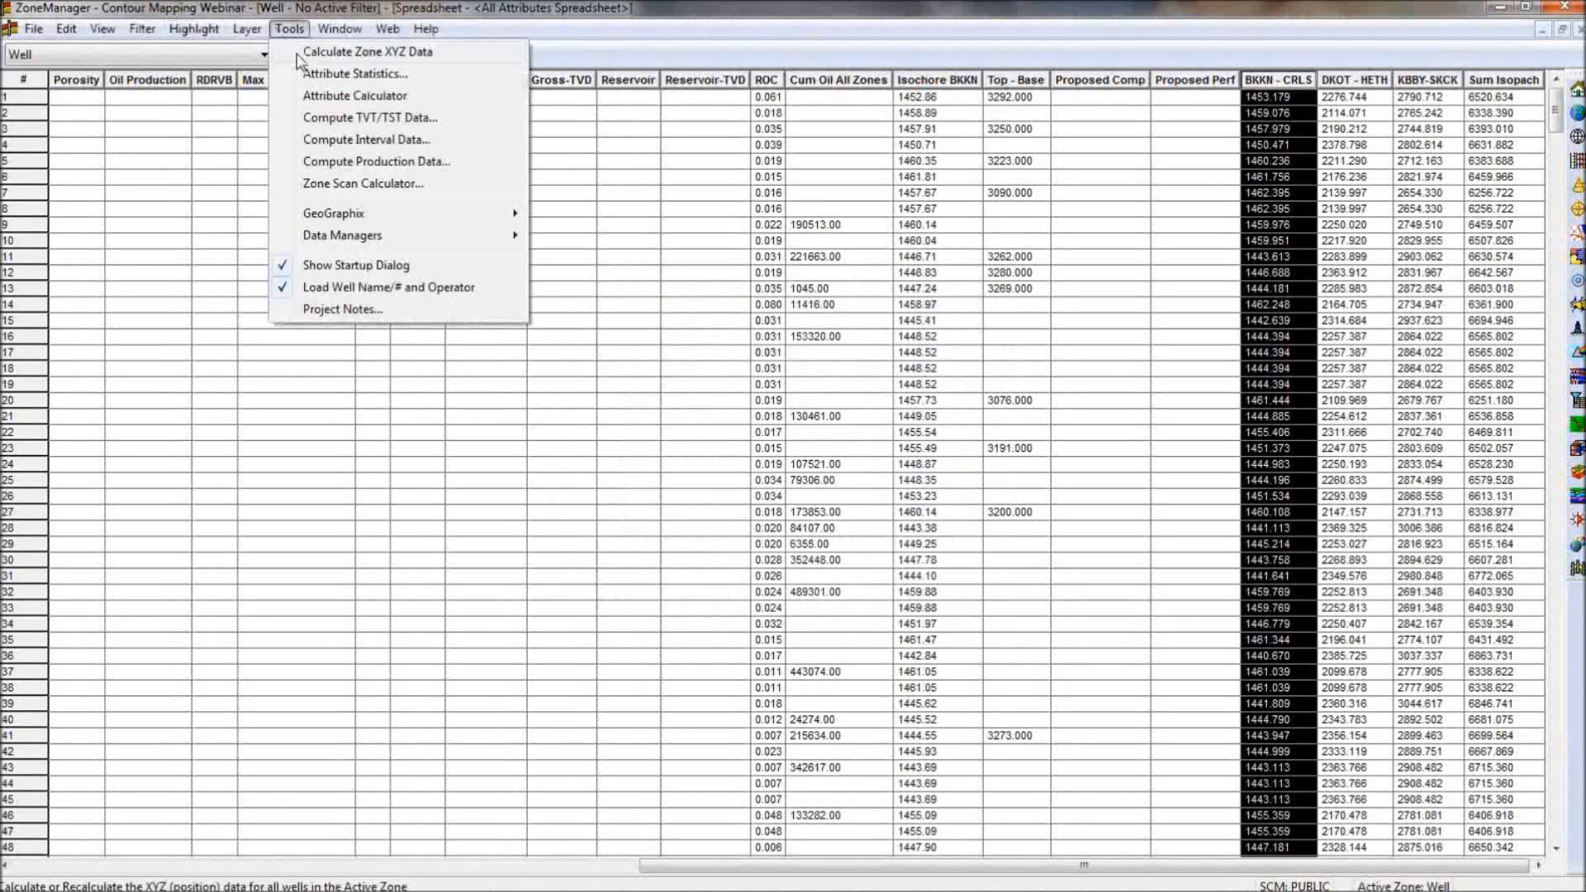
pyautogui.click(340, 99)
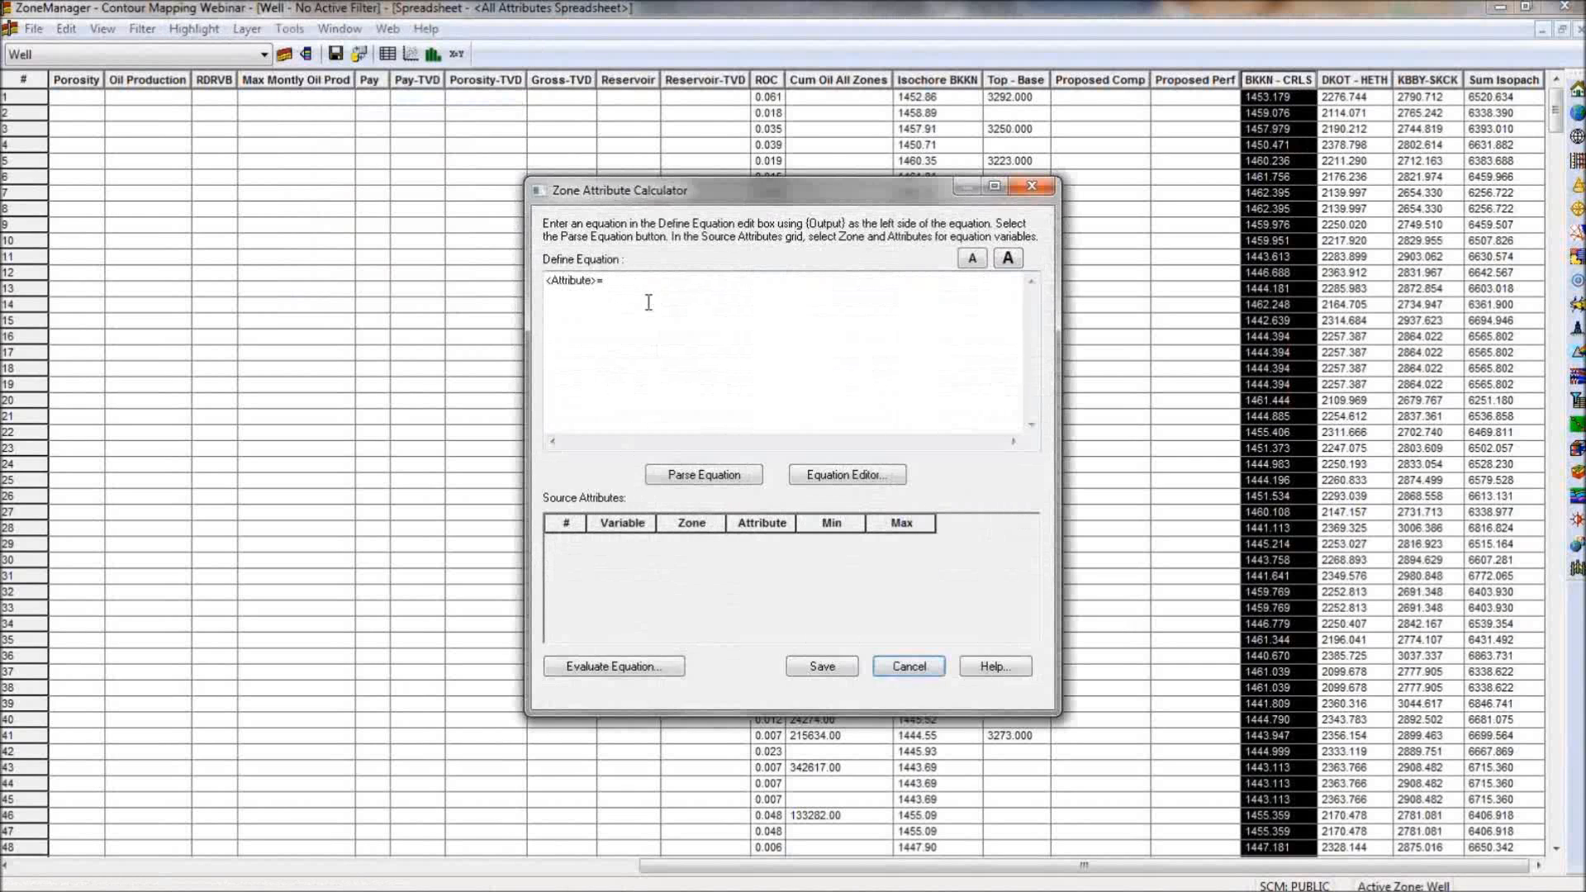
pyautogui.write('A+B+C')
pyautogui.click(696, 476)
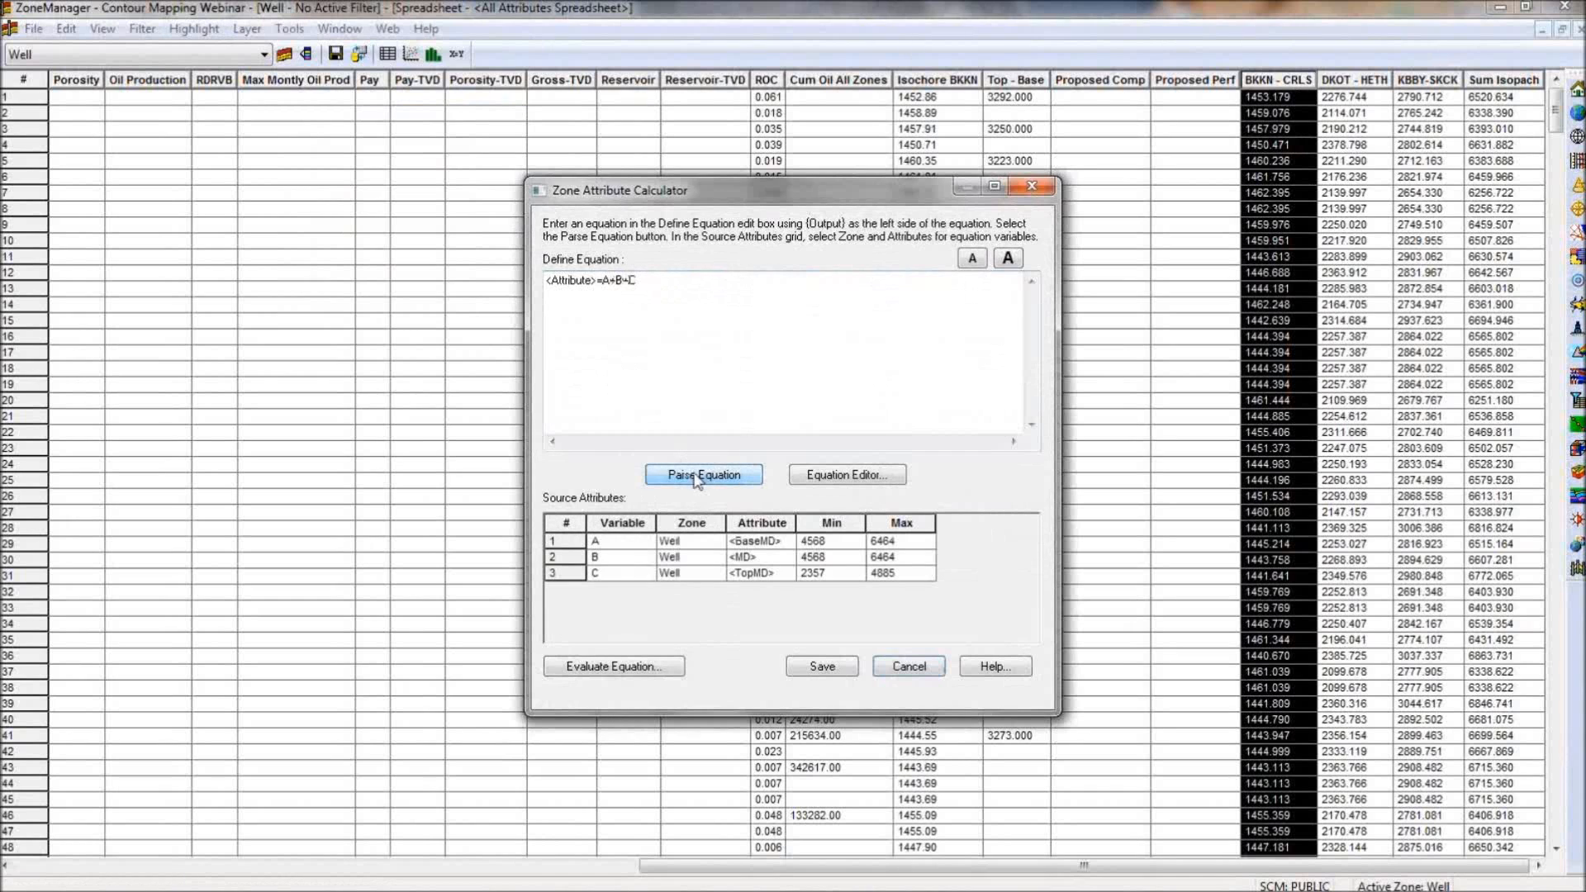
pyautogui.click(791, 546)
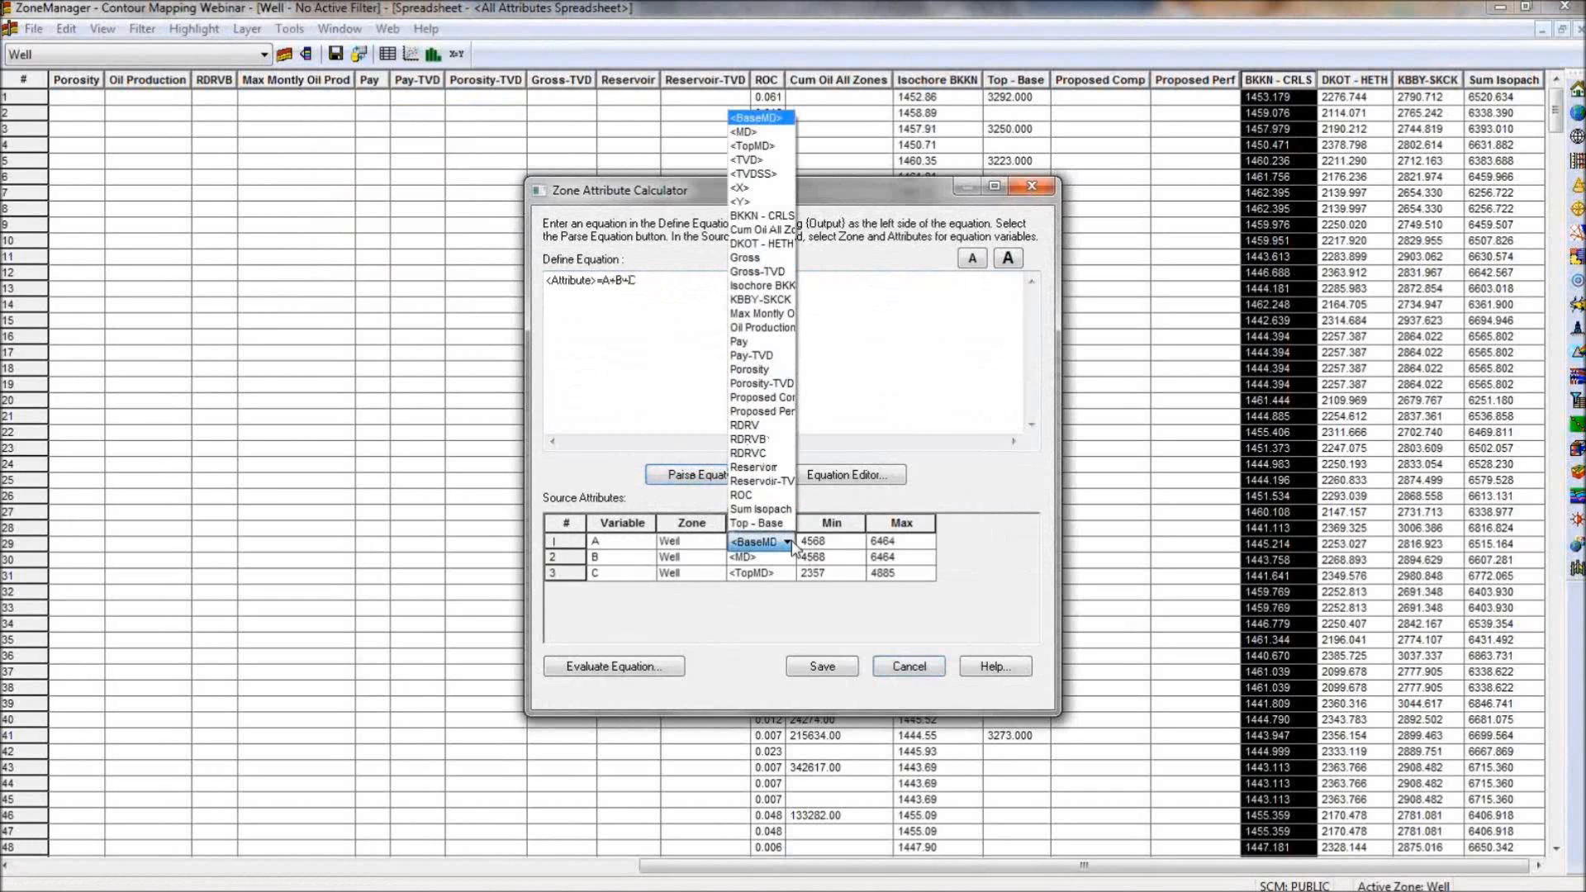
pyautogui.click(790, 545)
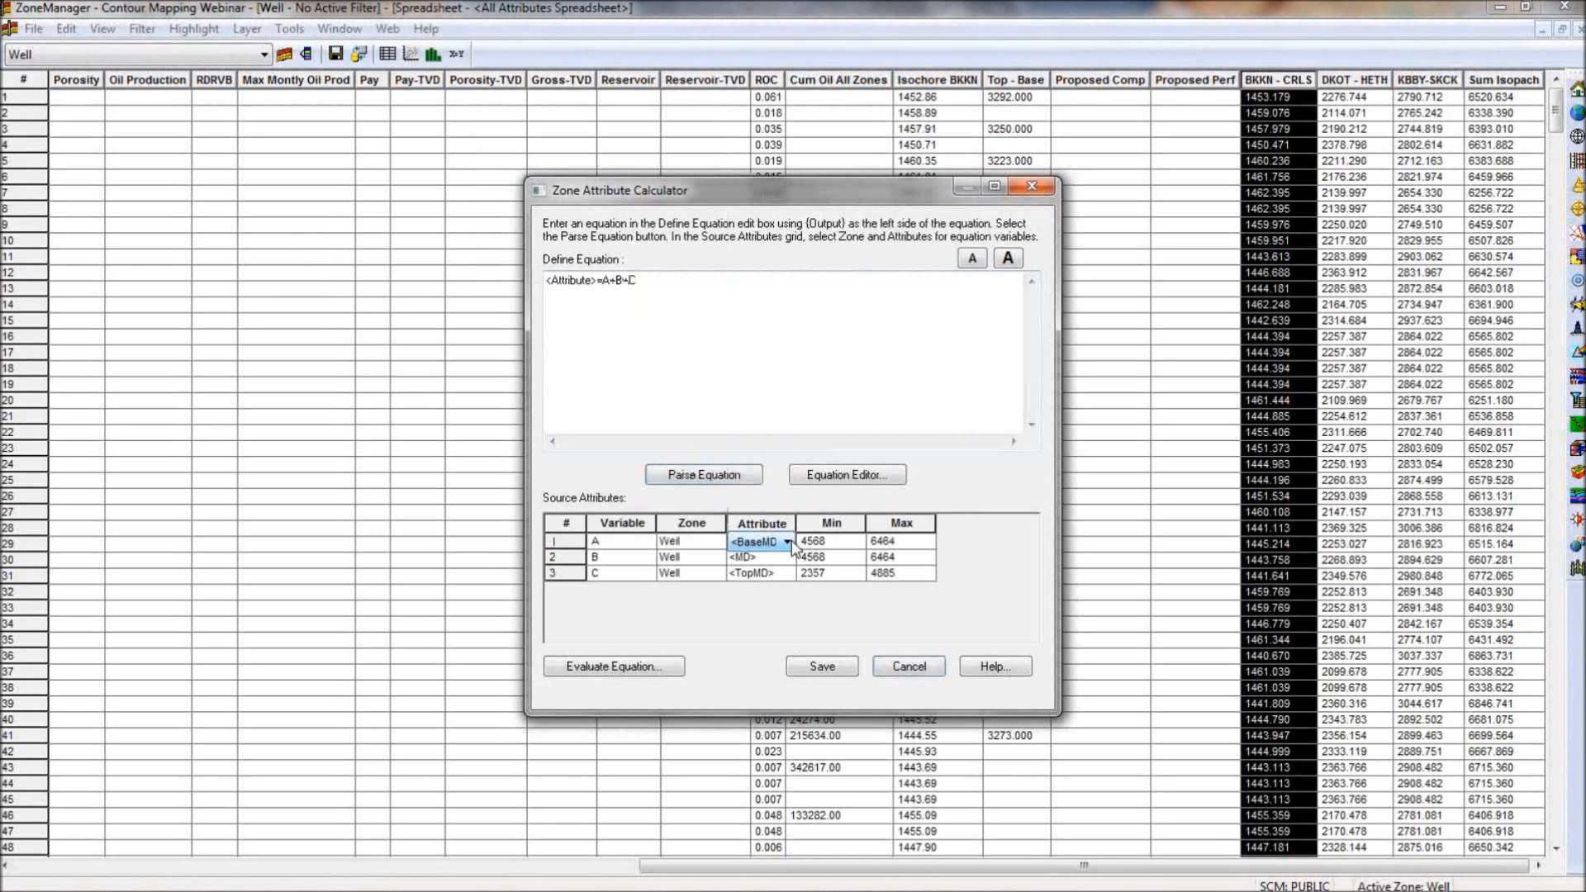
pyautogui.click(909, 666)
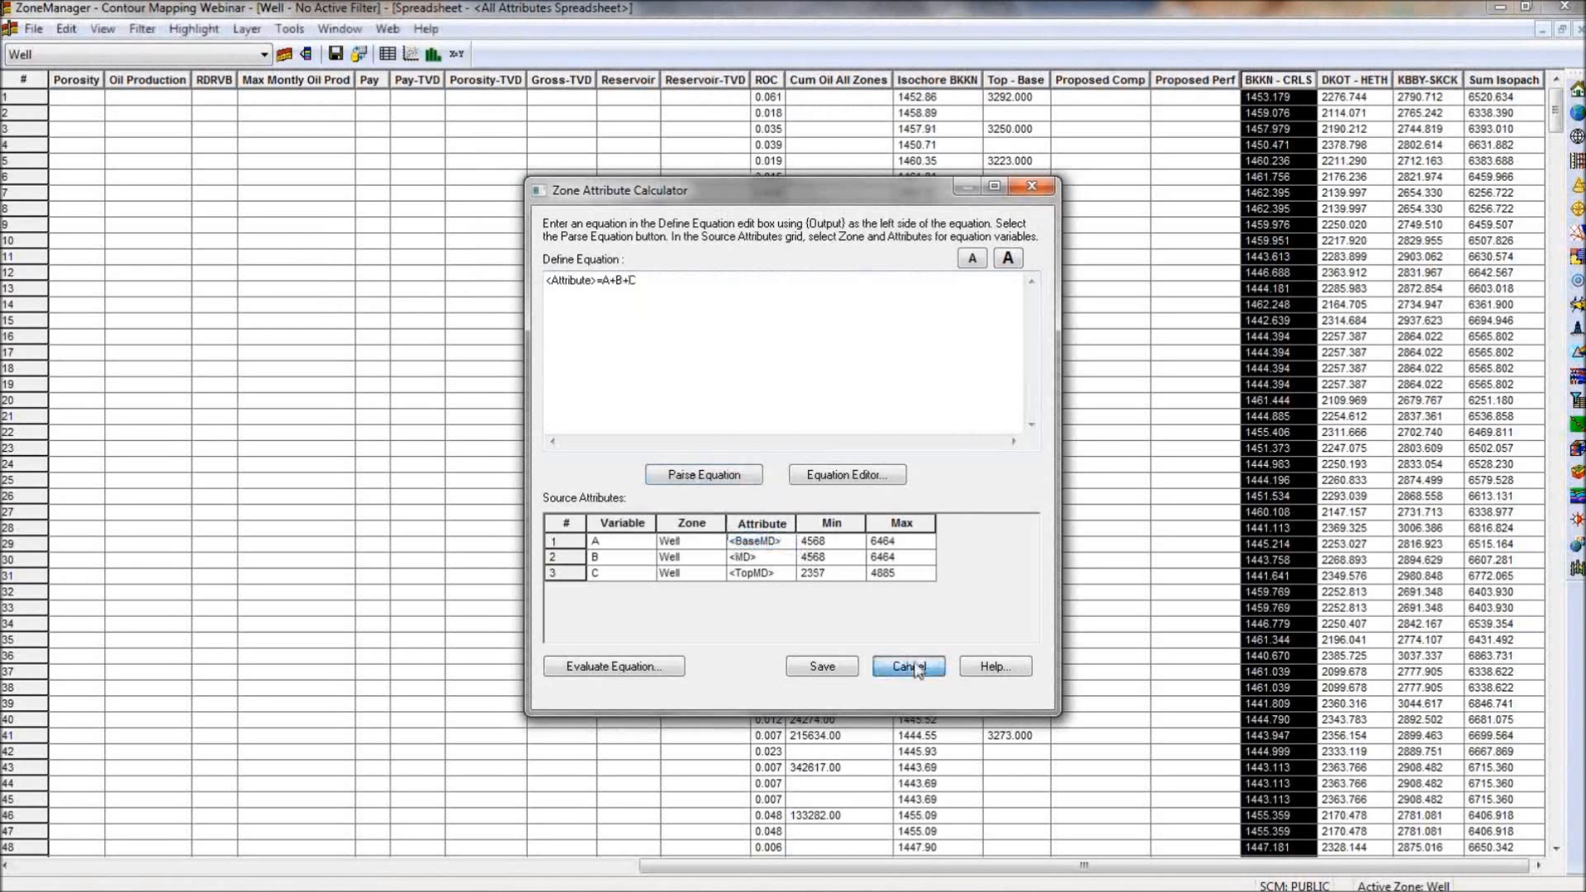
# Select the Sum Isopach column in the spreadsheet and switch back to the GeoAtlas map.
pyautogui.click(1506, 83)
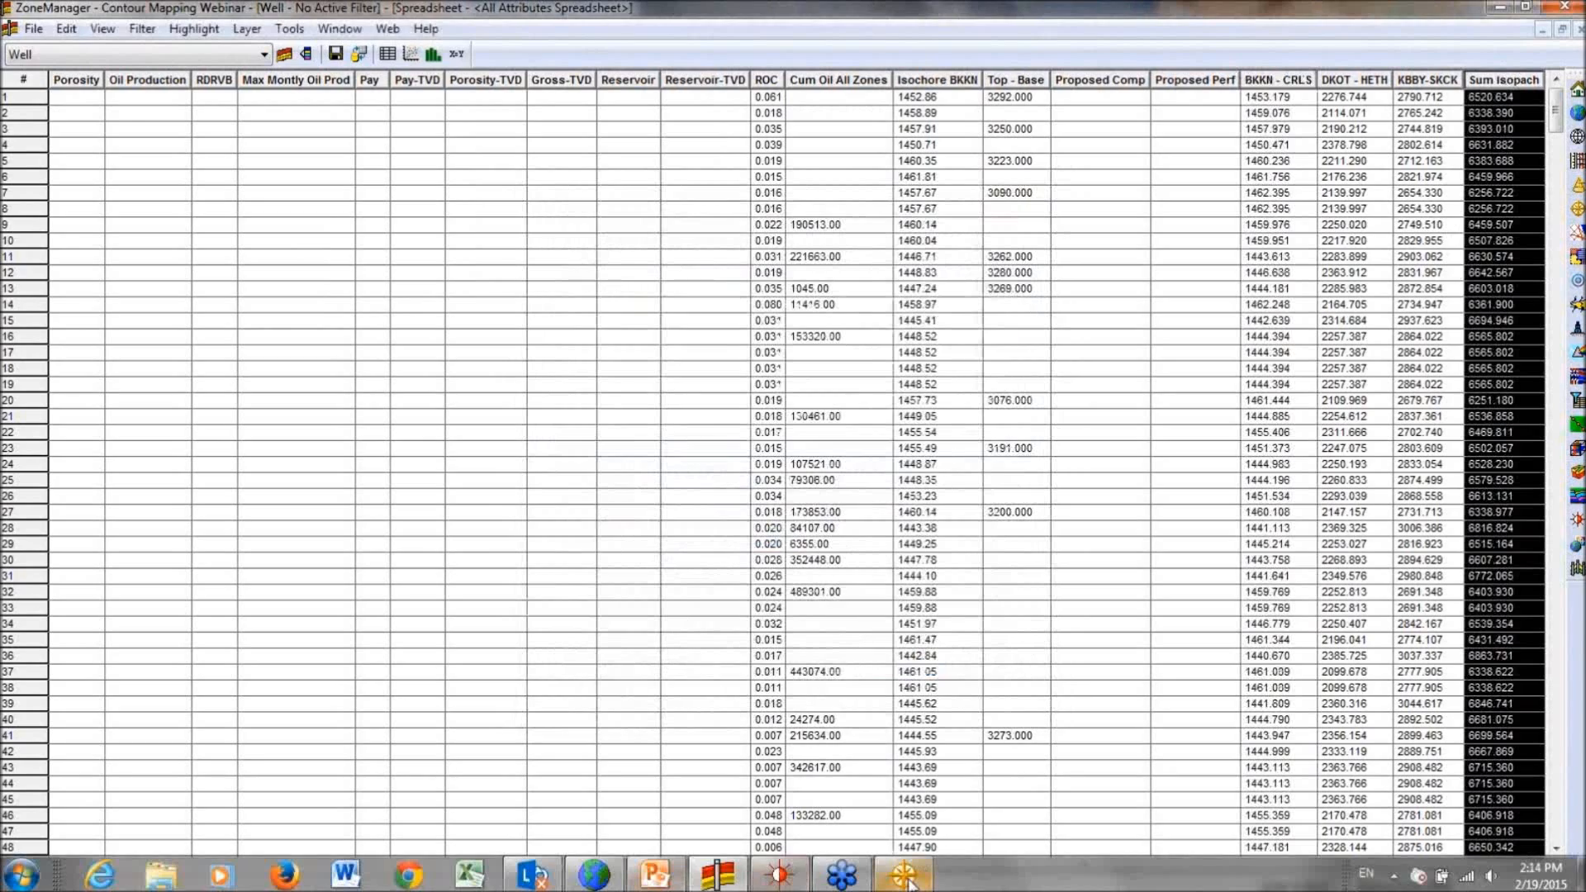
pyautogui.click(905, 874)
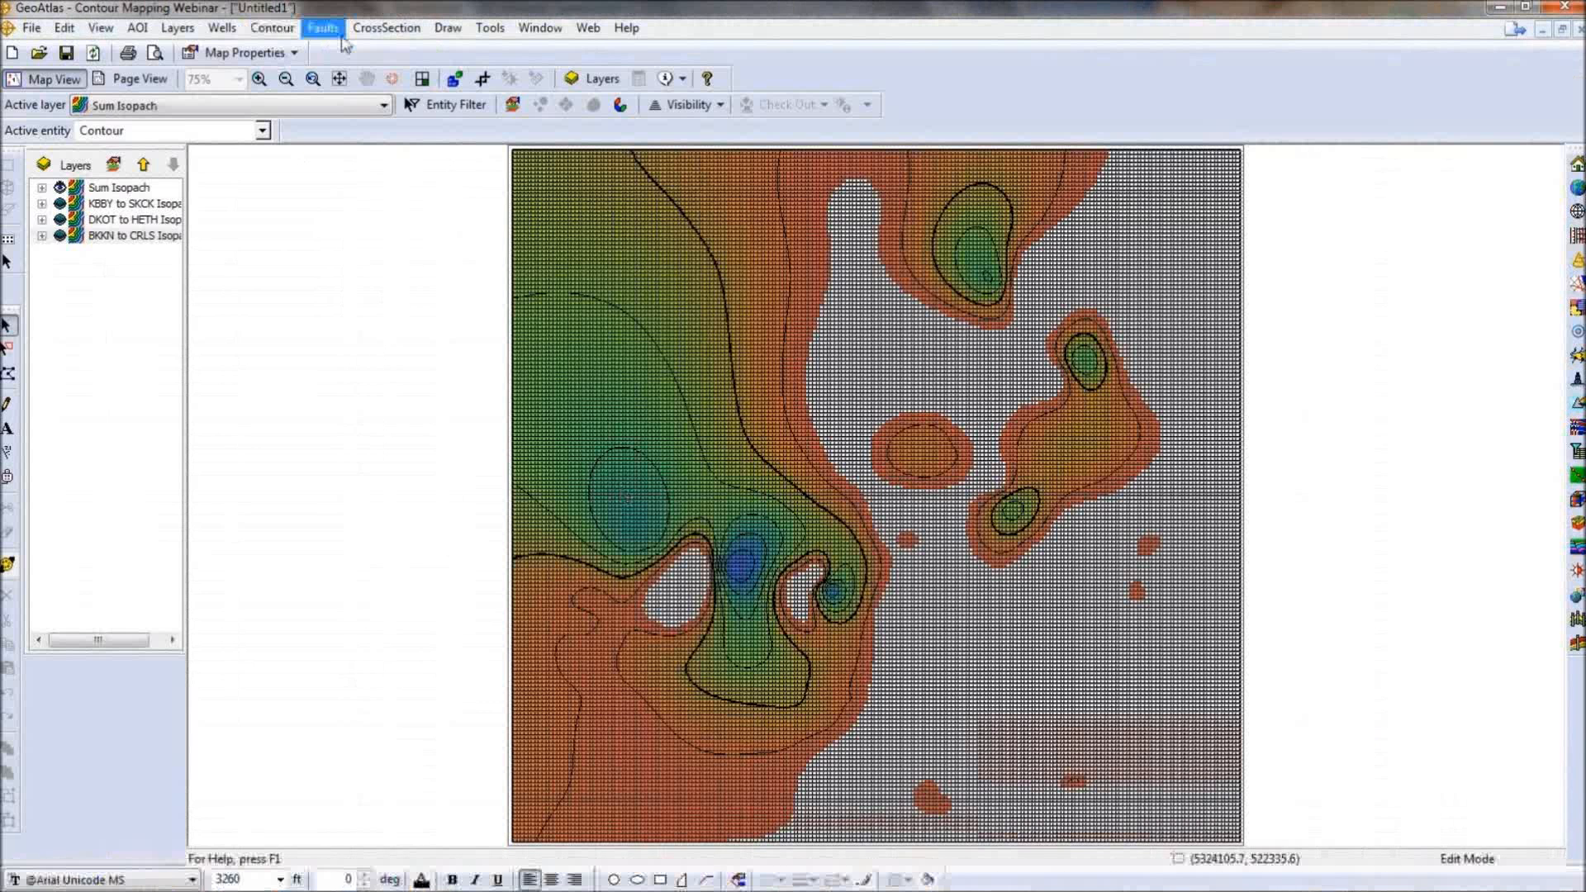
# Start an IsoMap Build Surface layer and choose ZoneManager as its XYZ data source.
pyautogui.click(272, 27)
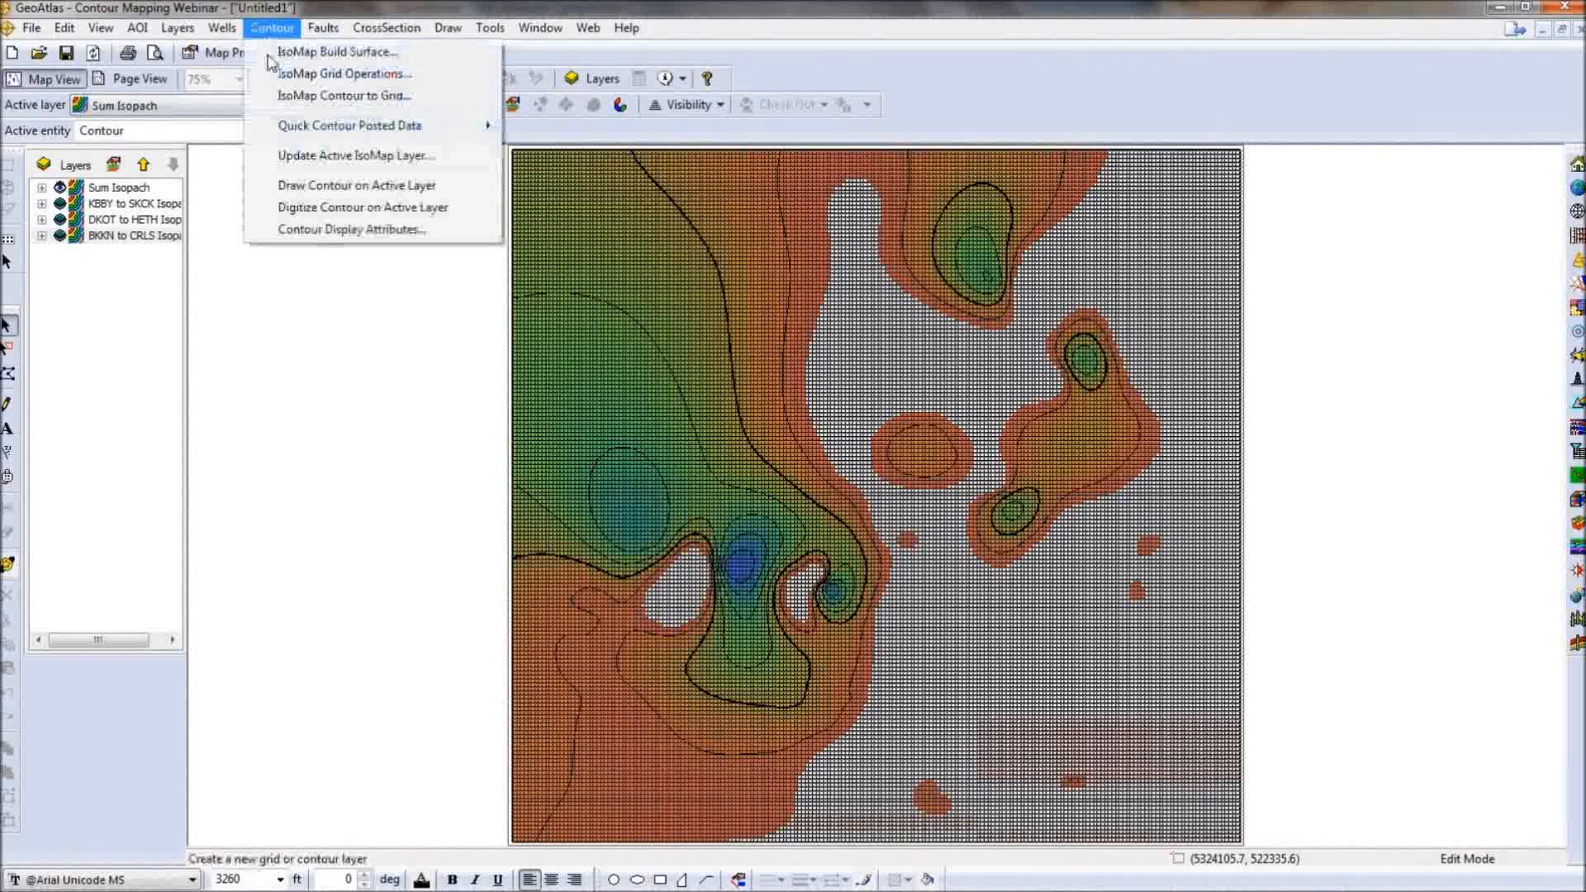
pyautogui.click(281, 53)
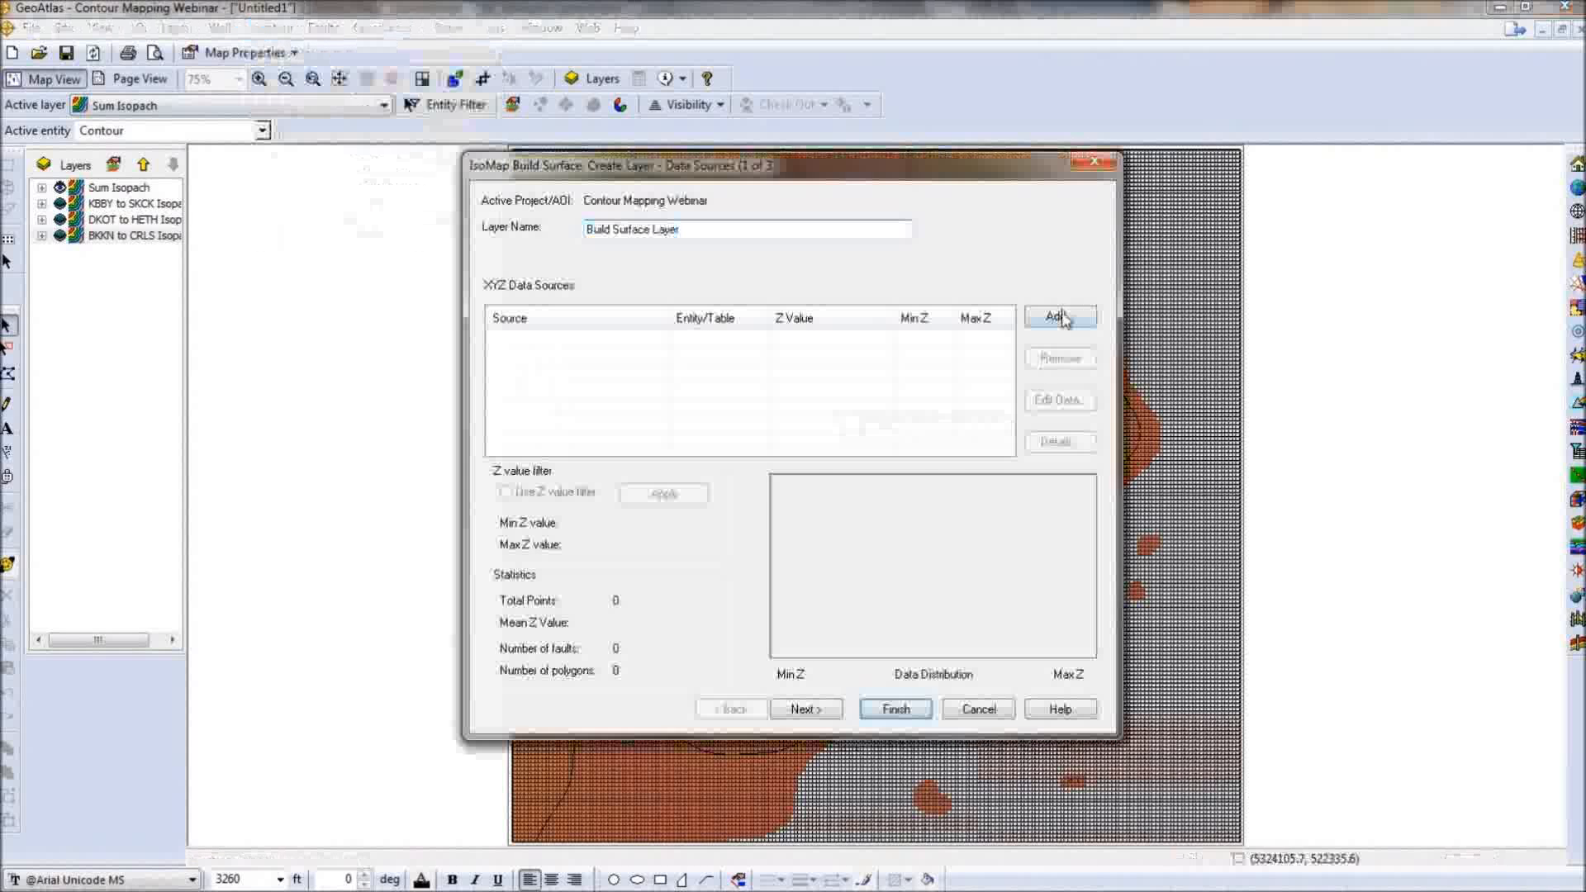
pyautogui.click(1060, 317)
pyautogui.click(736, 454)
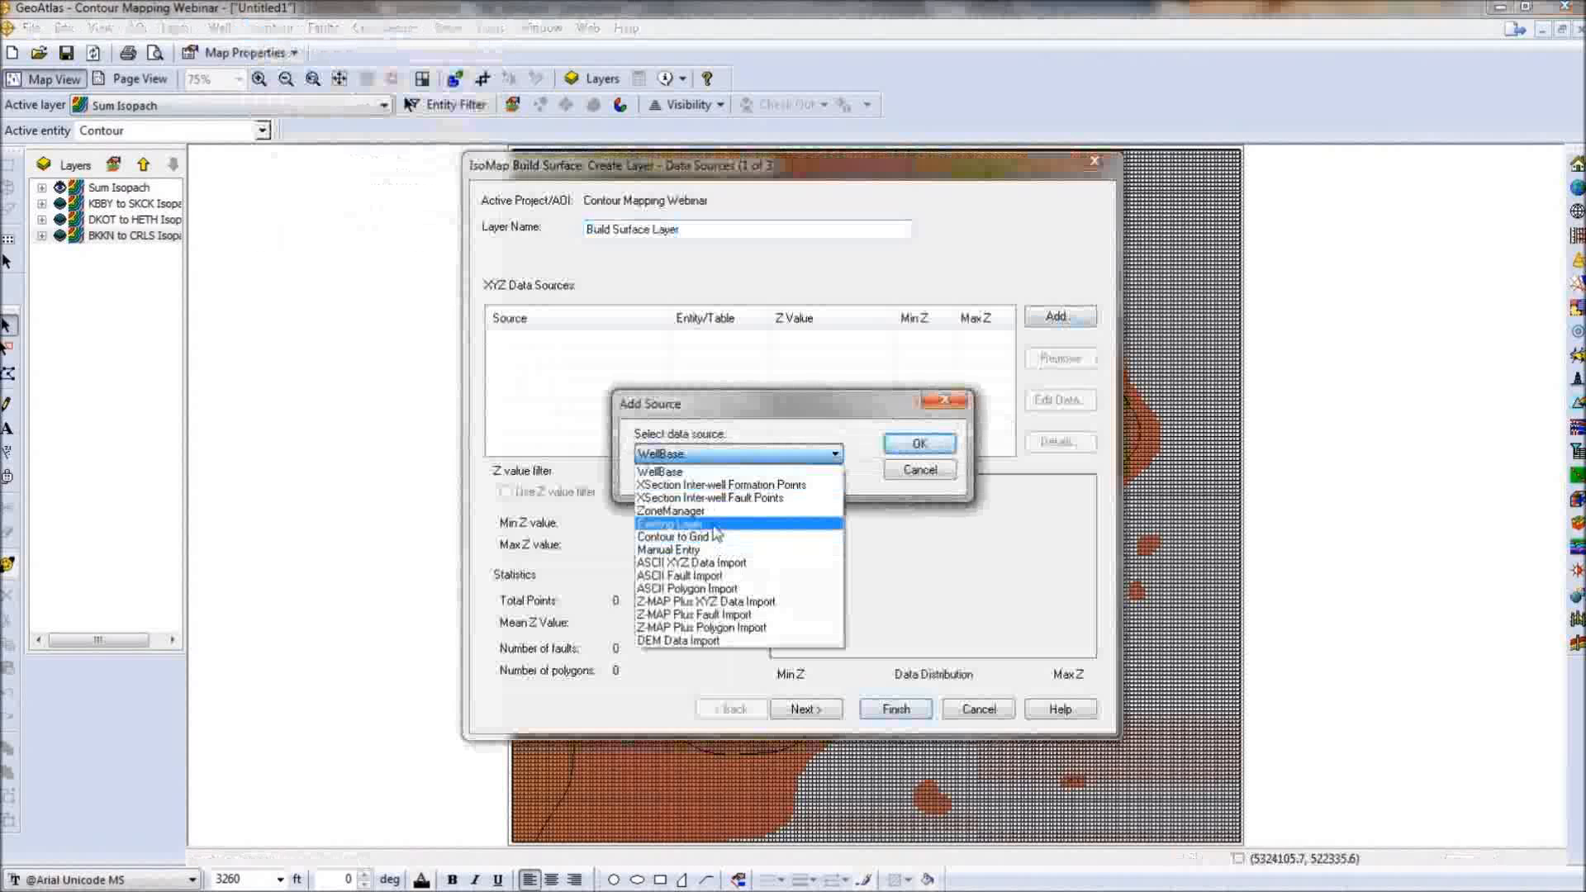
pyautogui.click(716, 510)
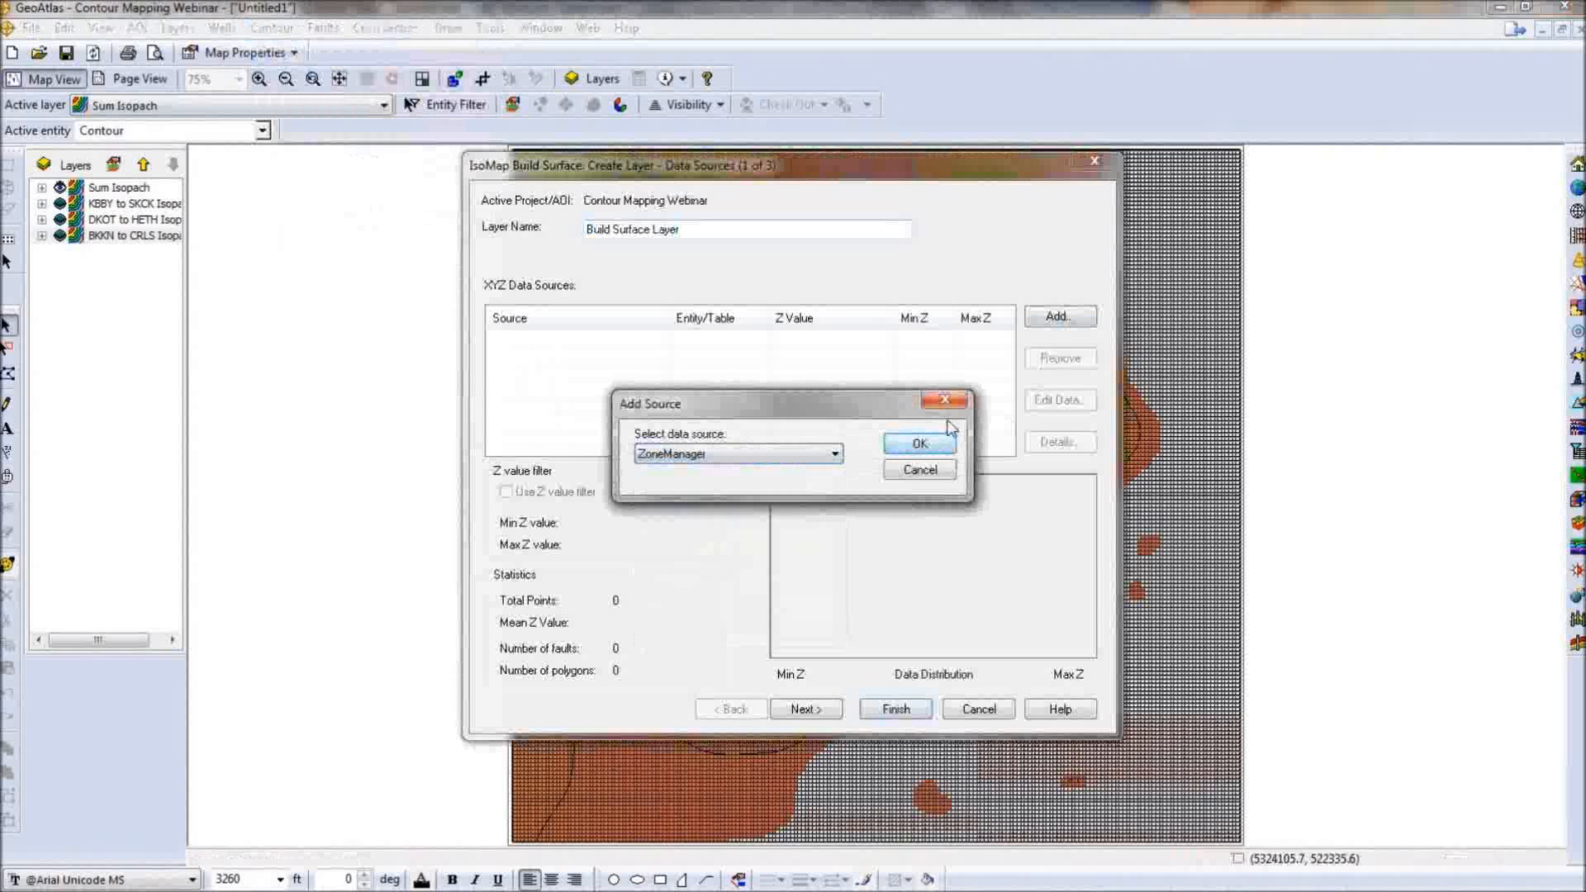
pyautogui.click(933, 442)
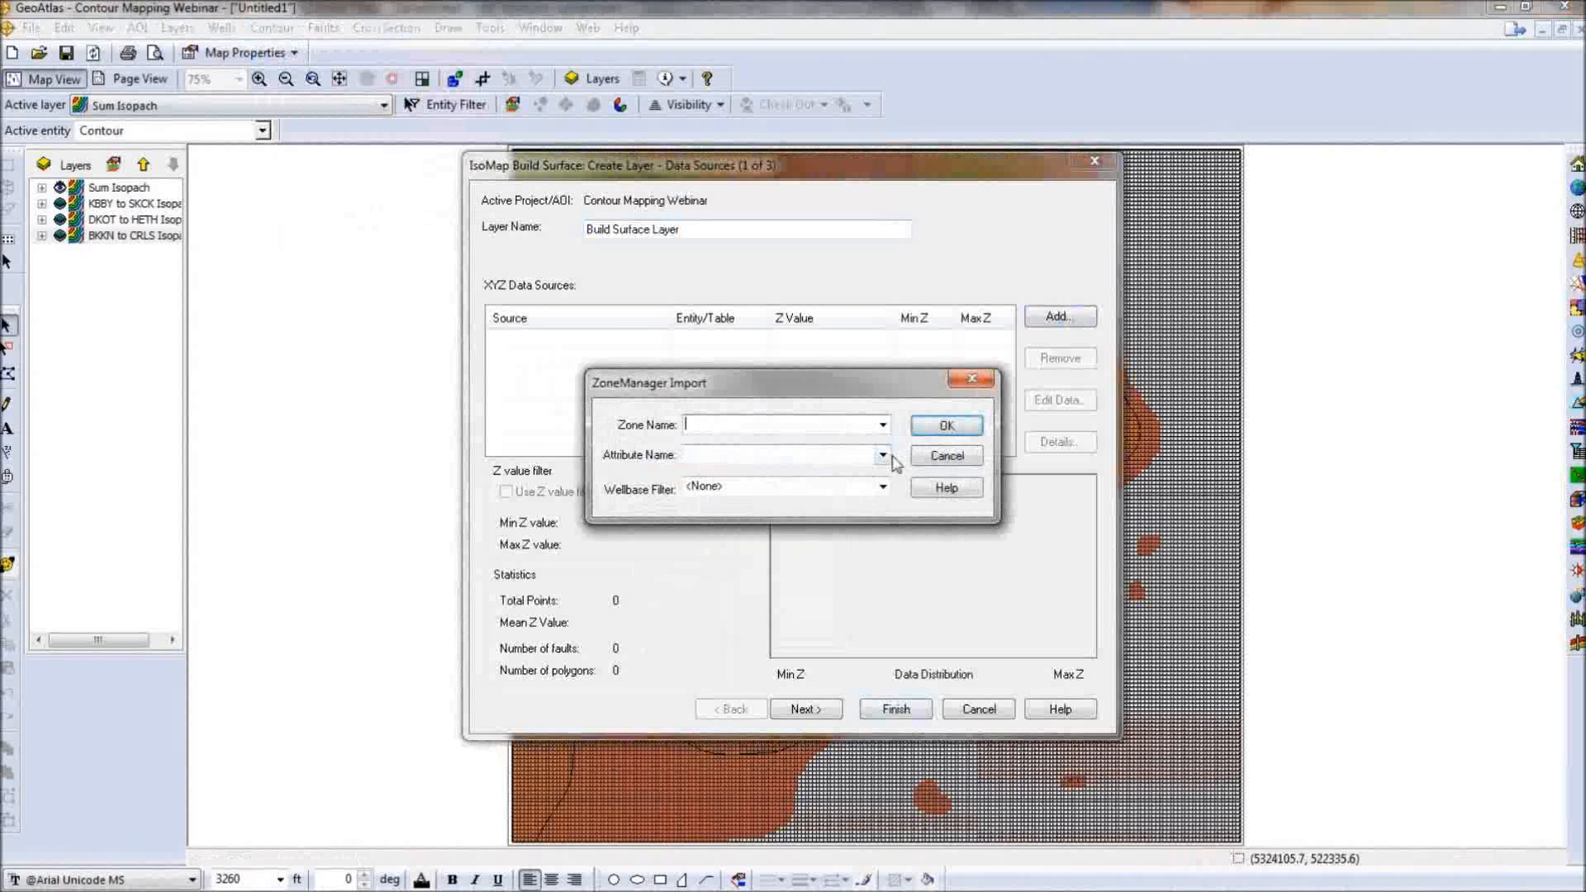
# Import the Sum Isopach attribute from the Well zone as the data source, view its statistics, and cancel the surface build.
pyautogui.click(883, 425)
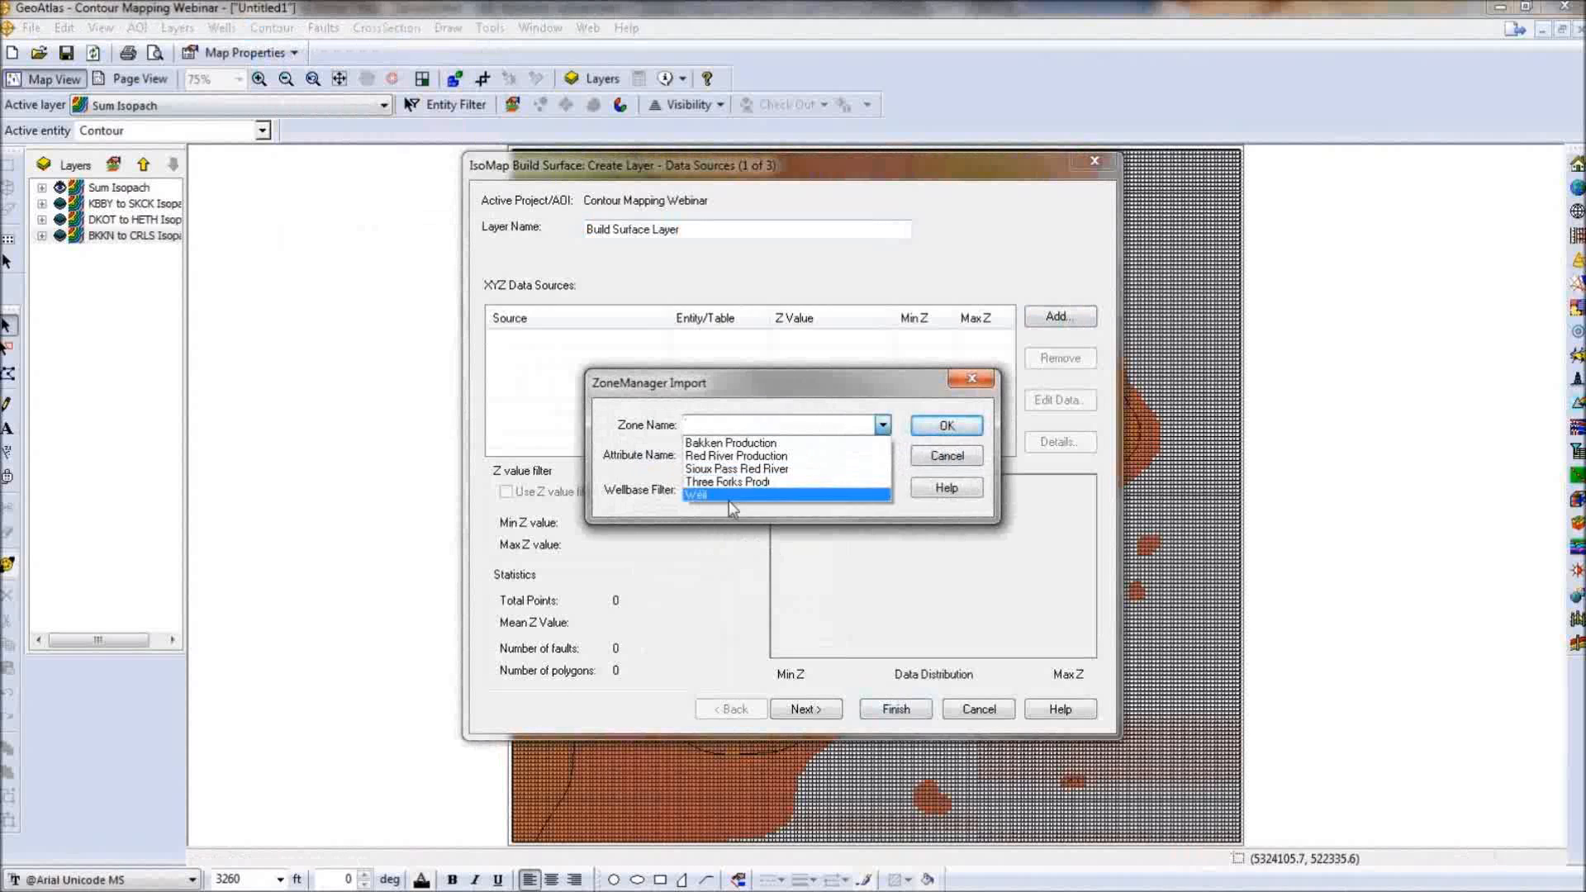
pyautogui.click(729, 496)
pyautogui.click(884, 454)
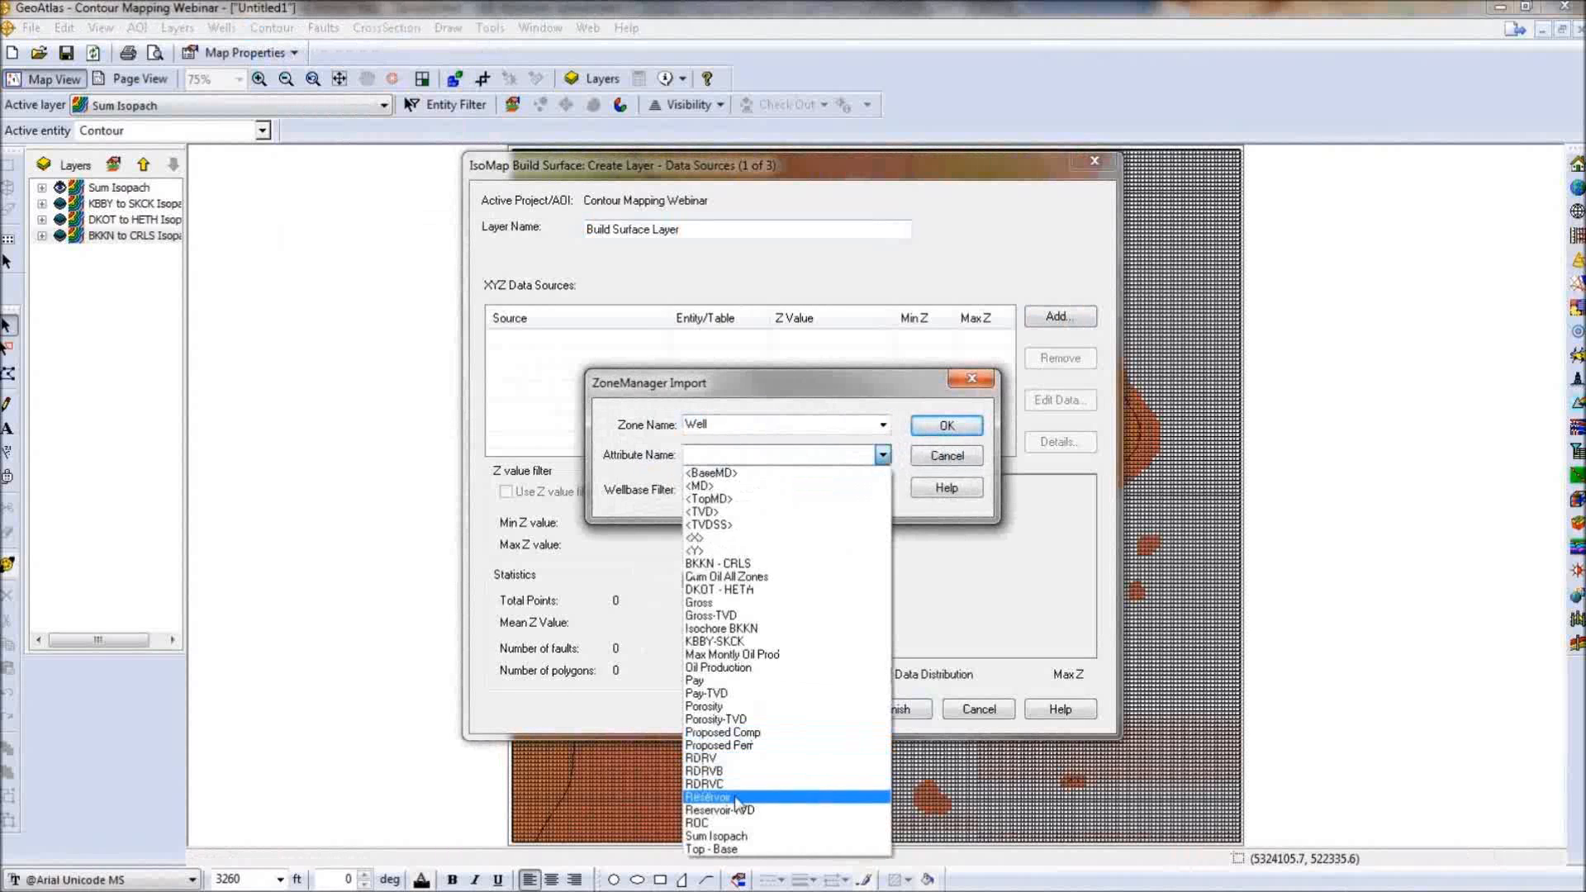
pyautogui.click(733, 836)
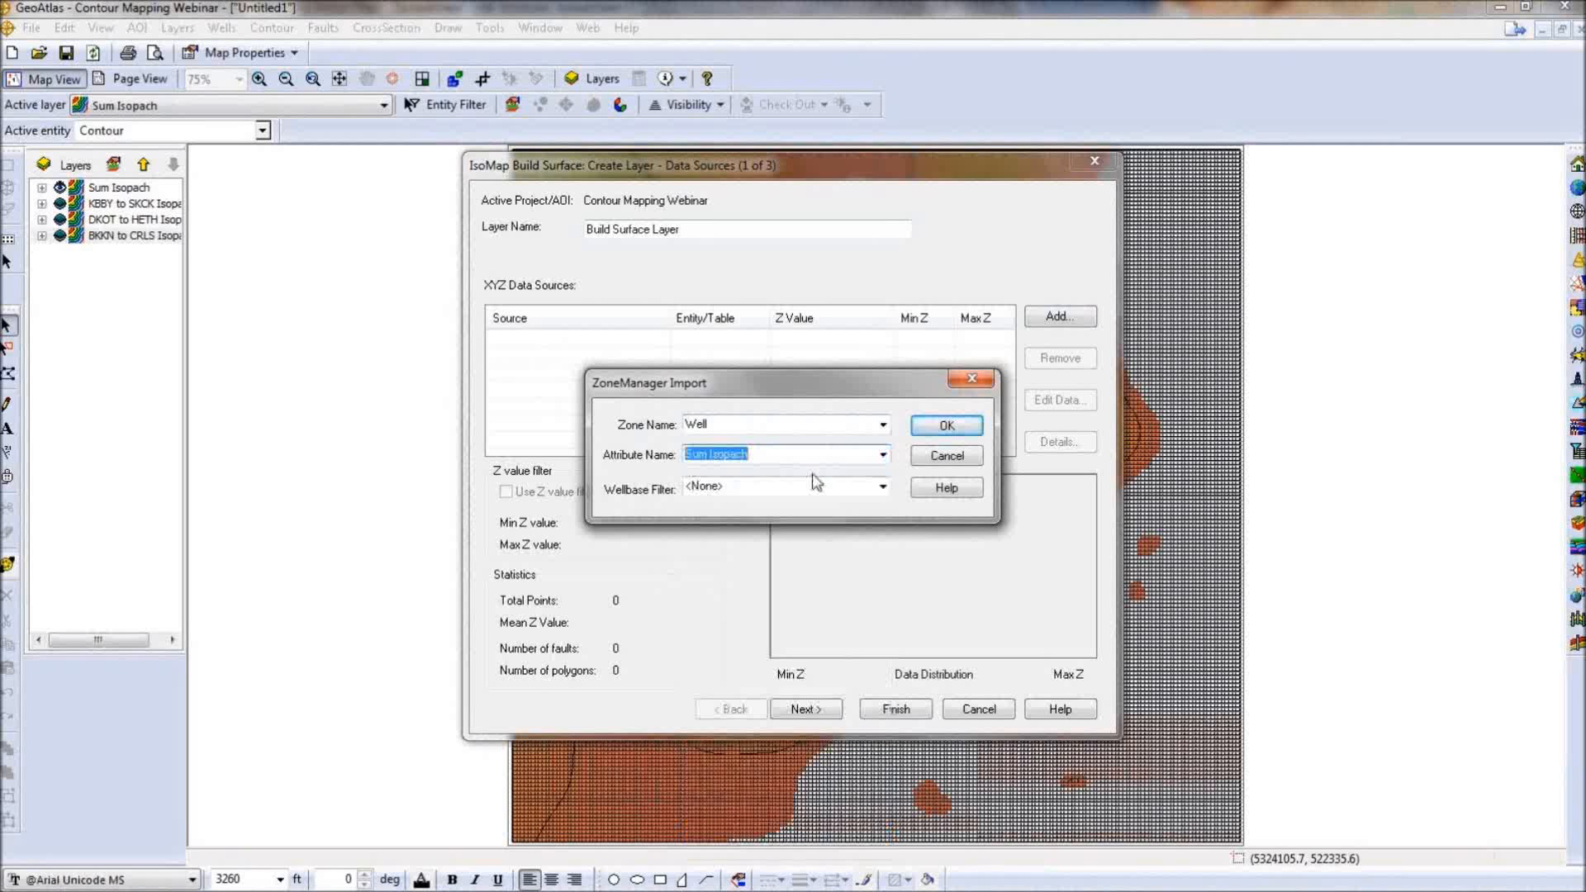
pyautogui.click(947, 426)
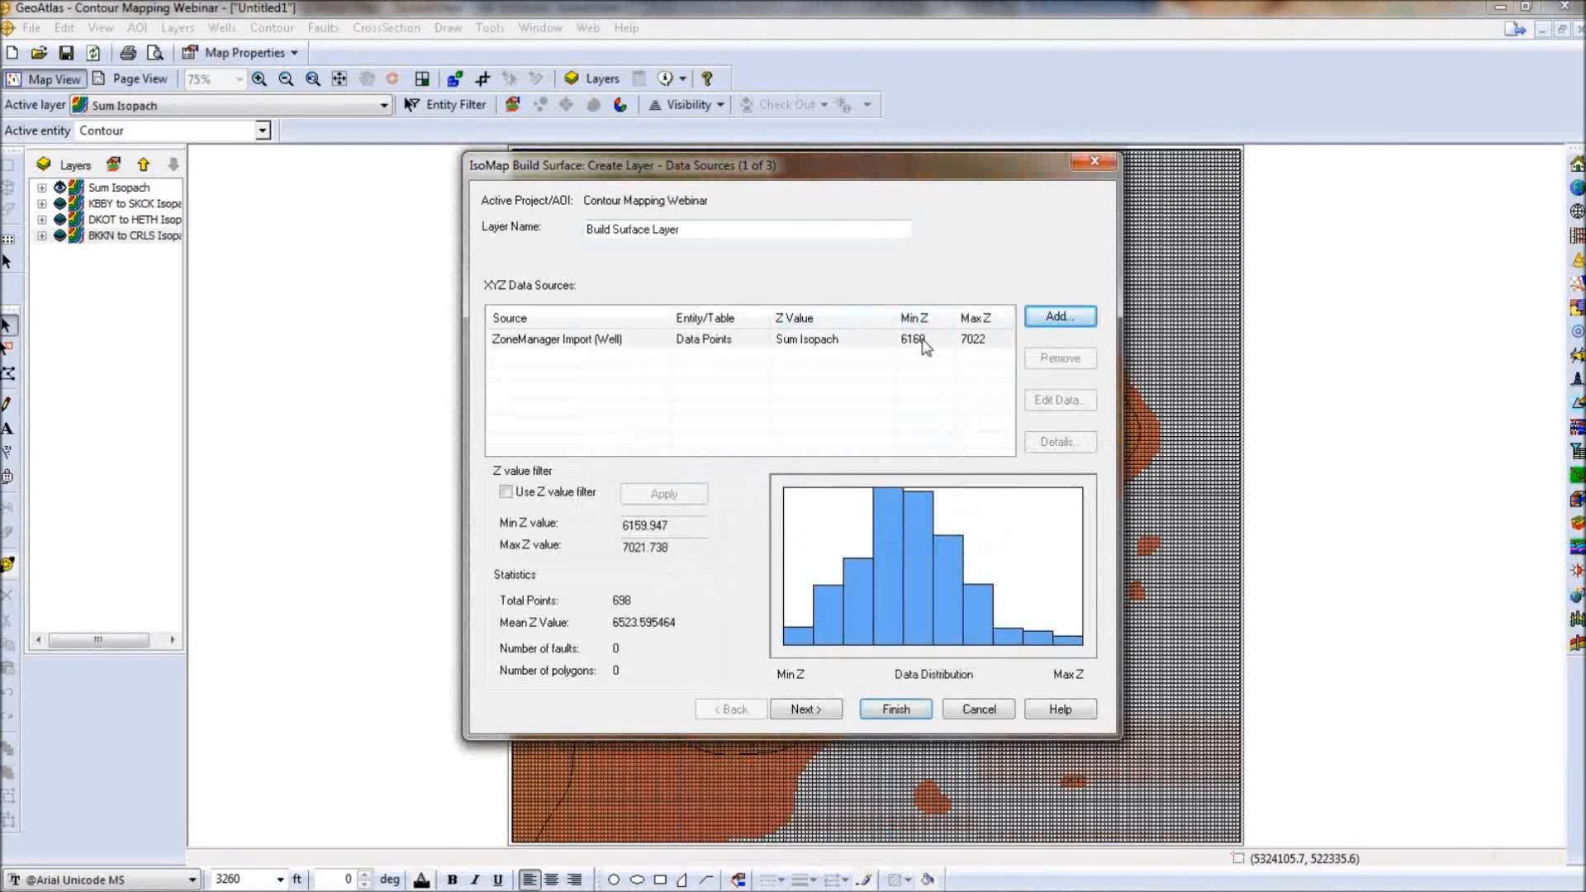
pyautogui.click(979, 344)
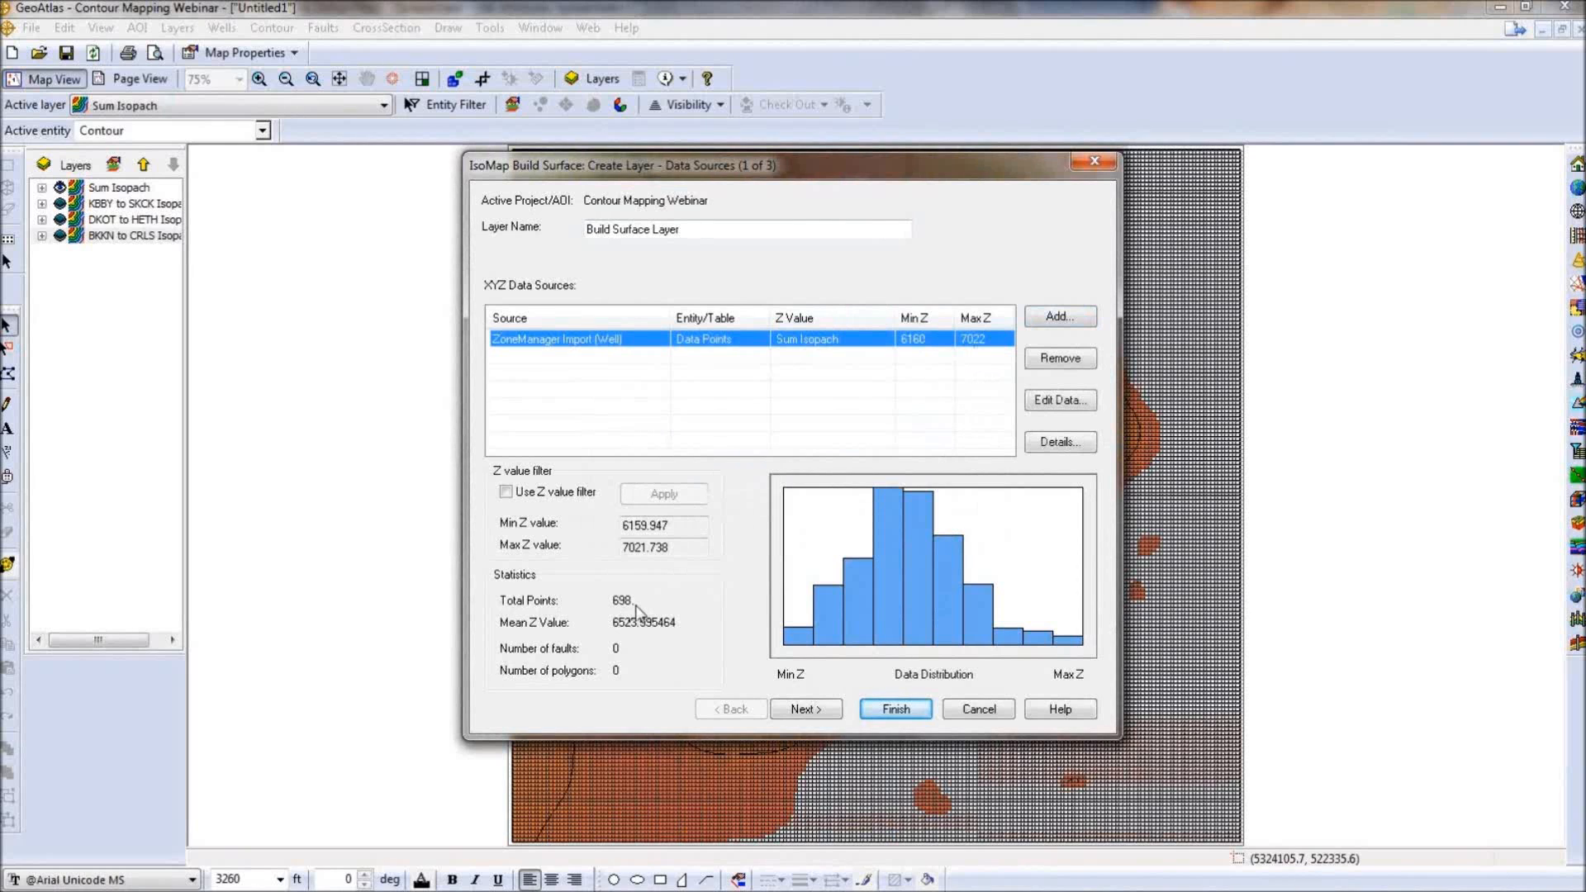
pyautogui.click(978, 708)
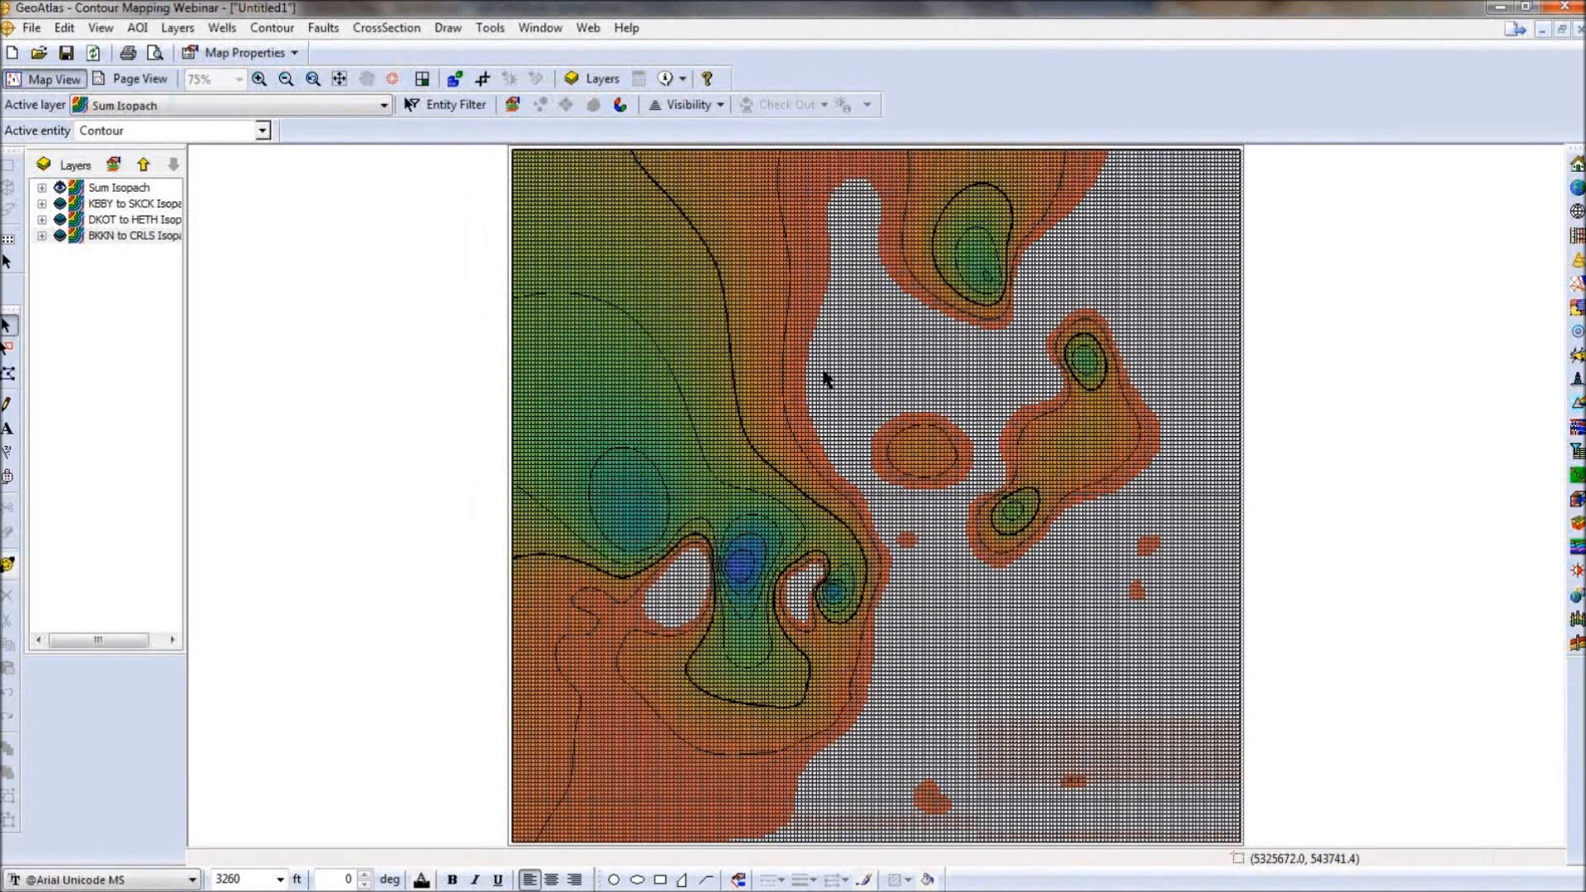
# Start an IsoMap Grid Operations layer with the equation <OutputGrid> = A+B+C and update its grid variables.
pyautogui.click(271, 28)
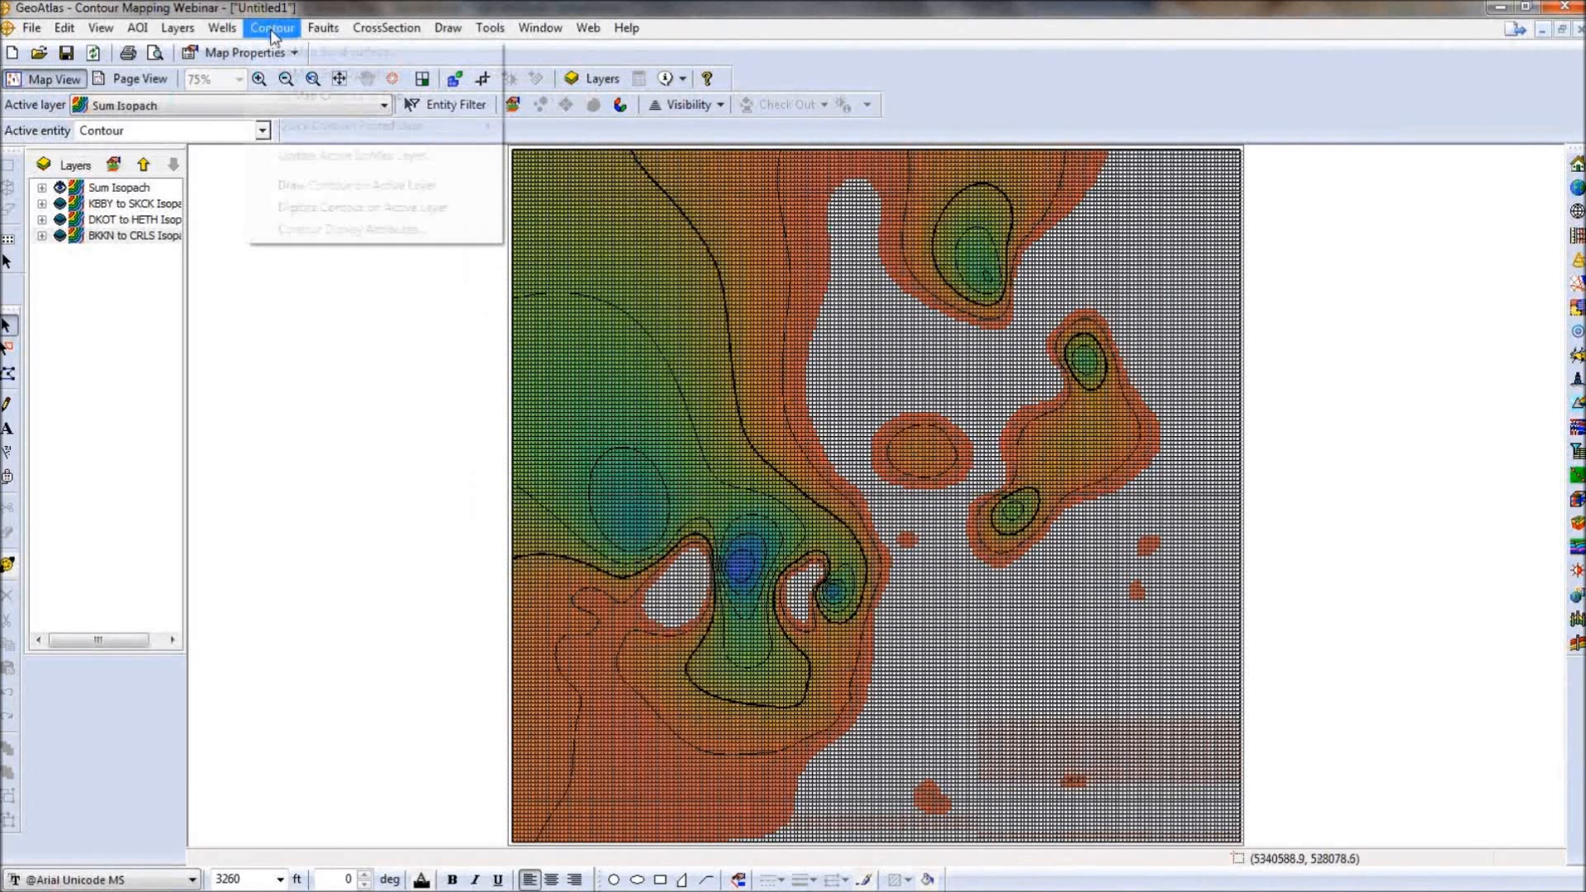
pyautogui.click(347, 73)
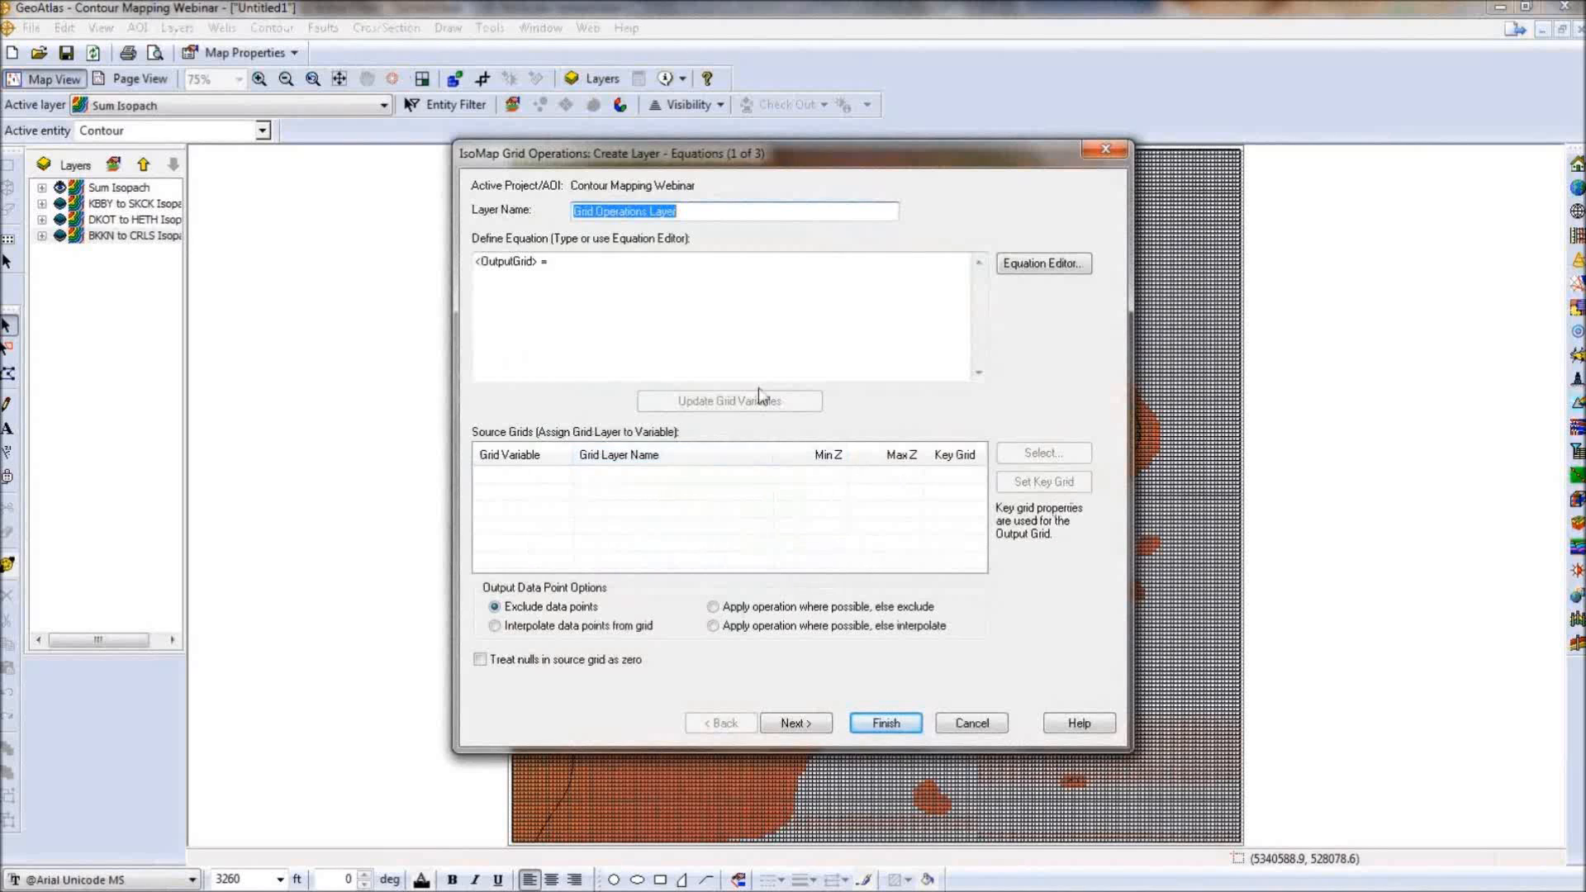
pyautogui.click(584, 259)
pyautogui.write('A+B+C')
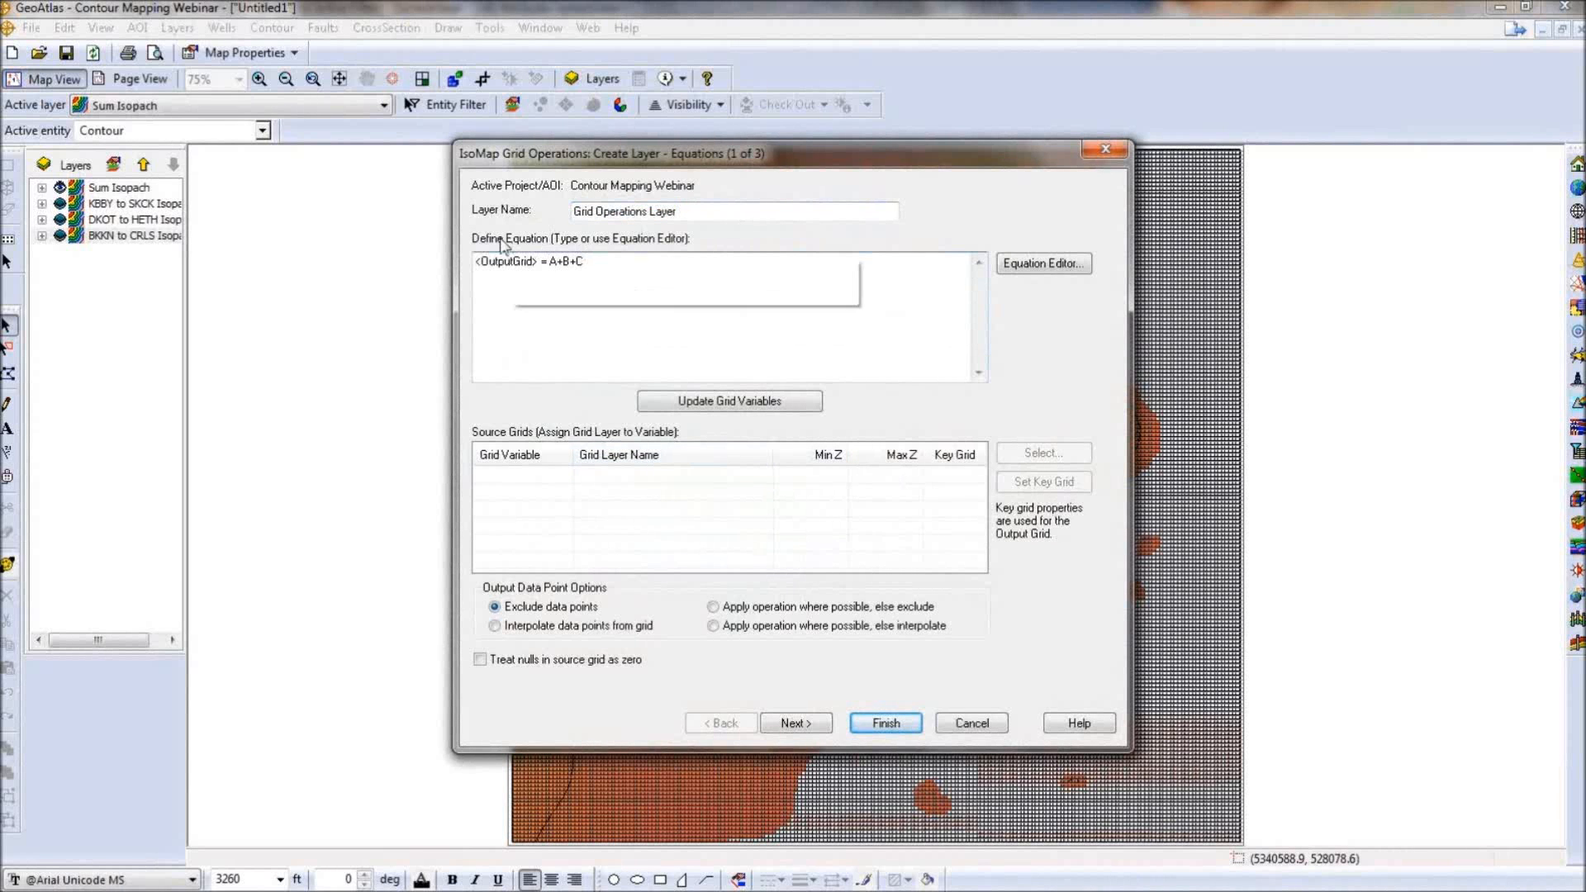
pyautogui.click(767, 404)
# Assign BKKN to CRLS Isopach to variable A, DKOT to HETH Isopach to B, and KBBY to SKCK Isopach to C.
pyautogui.click(727, 477)
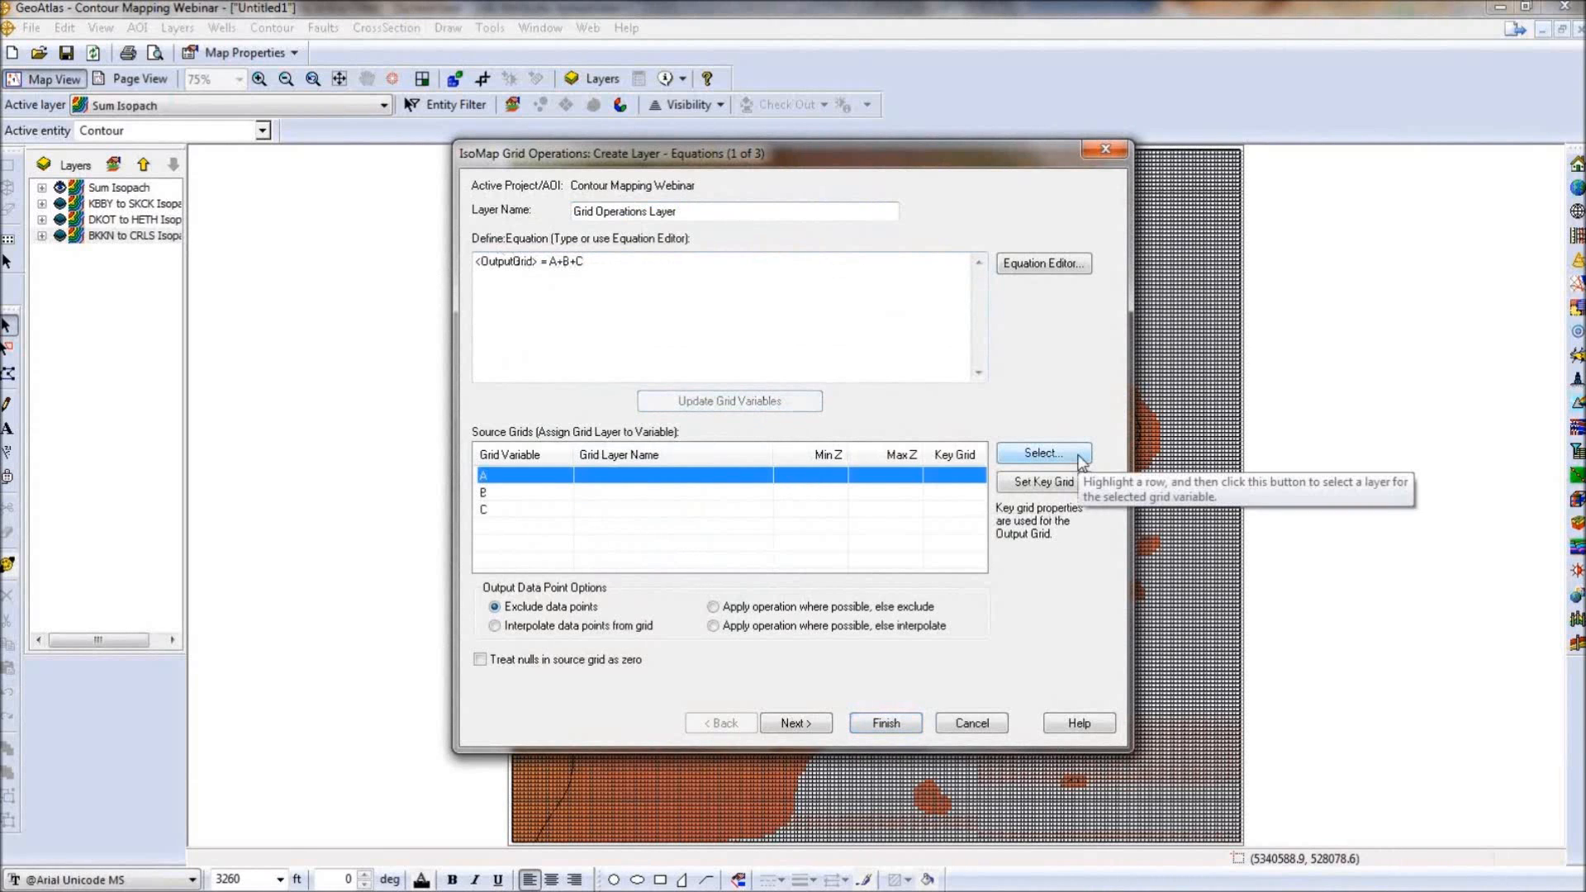
pyautogui.click(1080, 460)
pyautogui.click(961, 493)
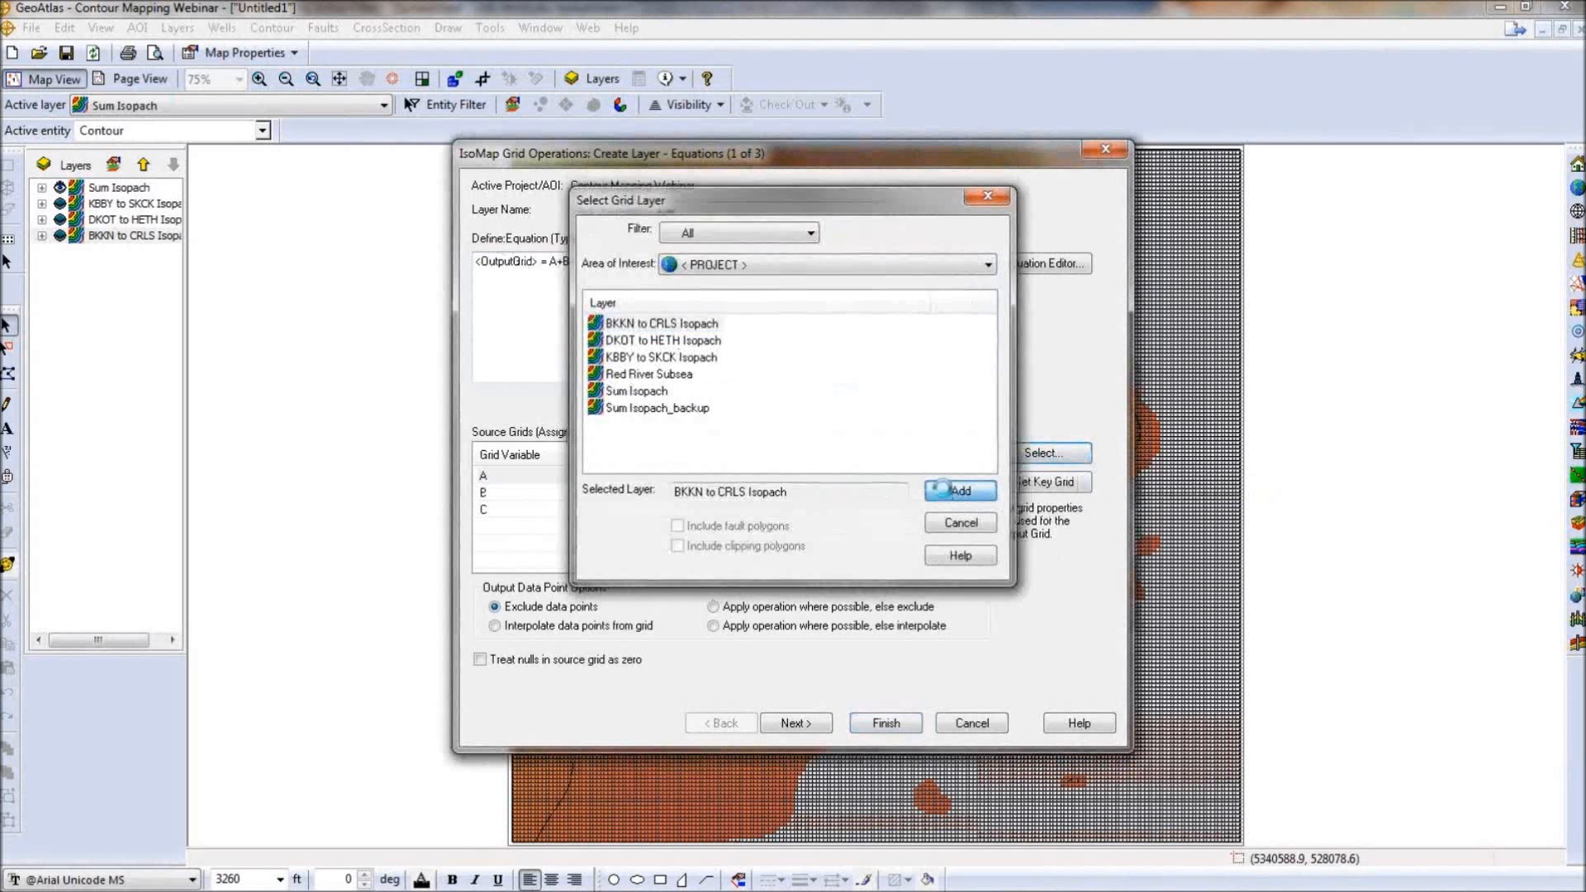
pyautogui.click(1044, 453)
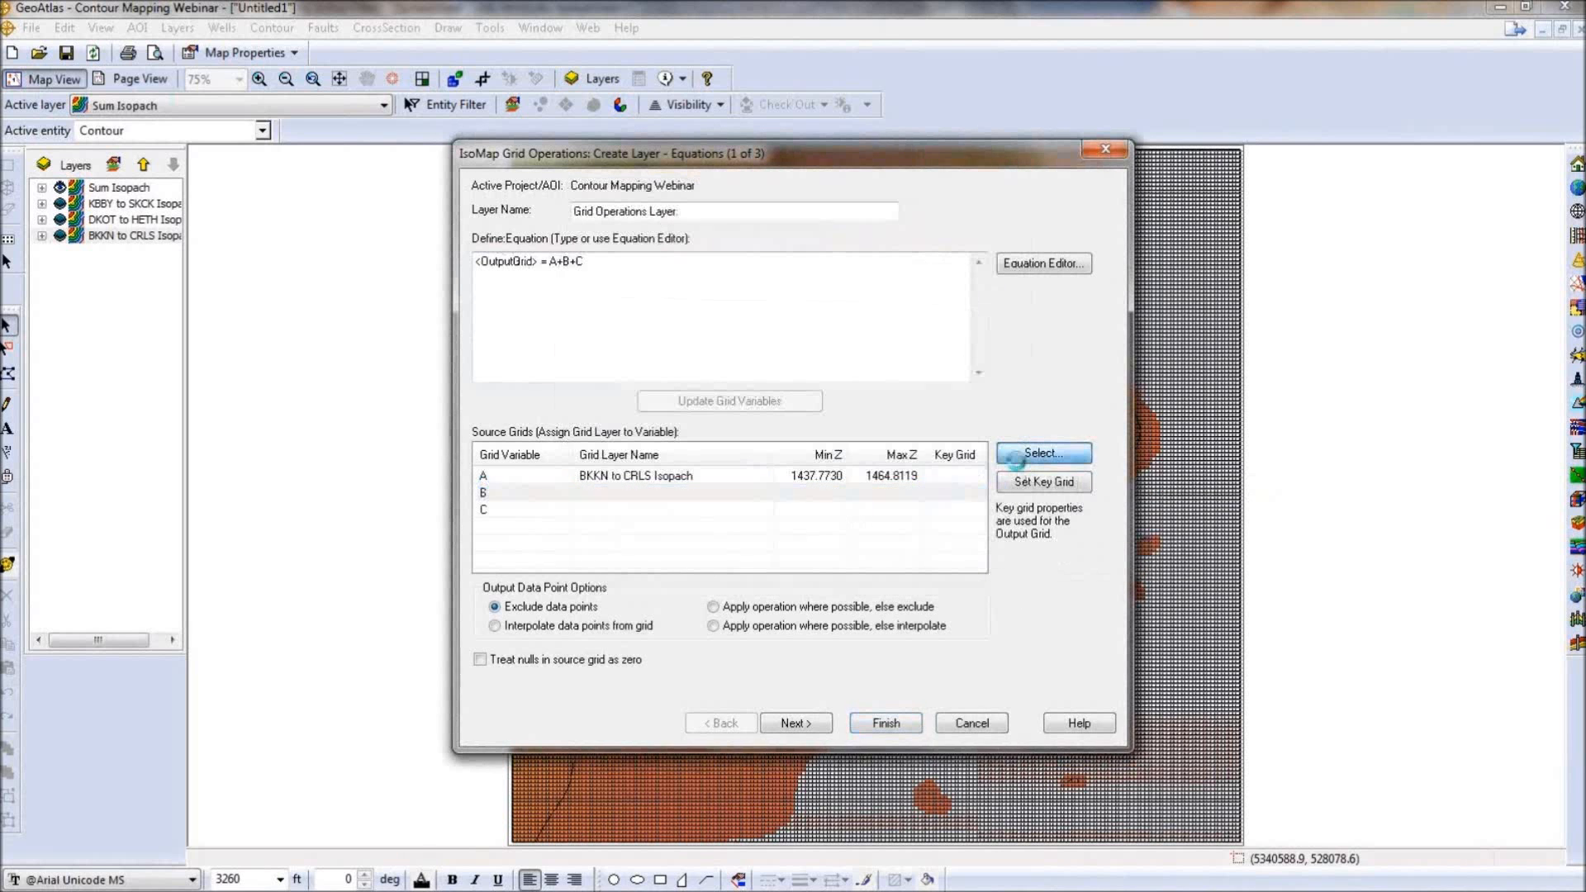
pyautogui.click(662, 339)
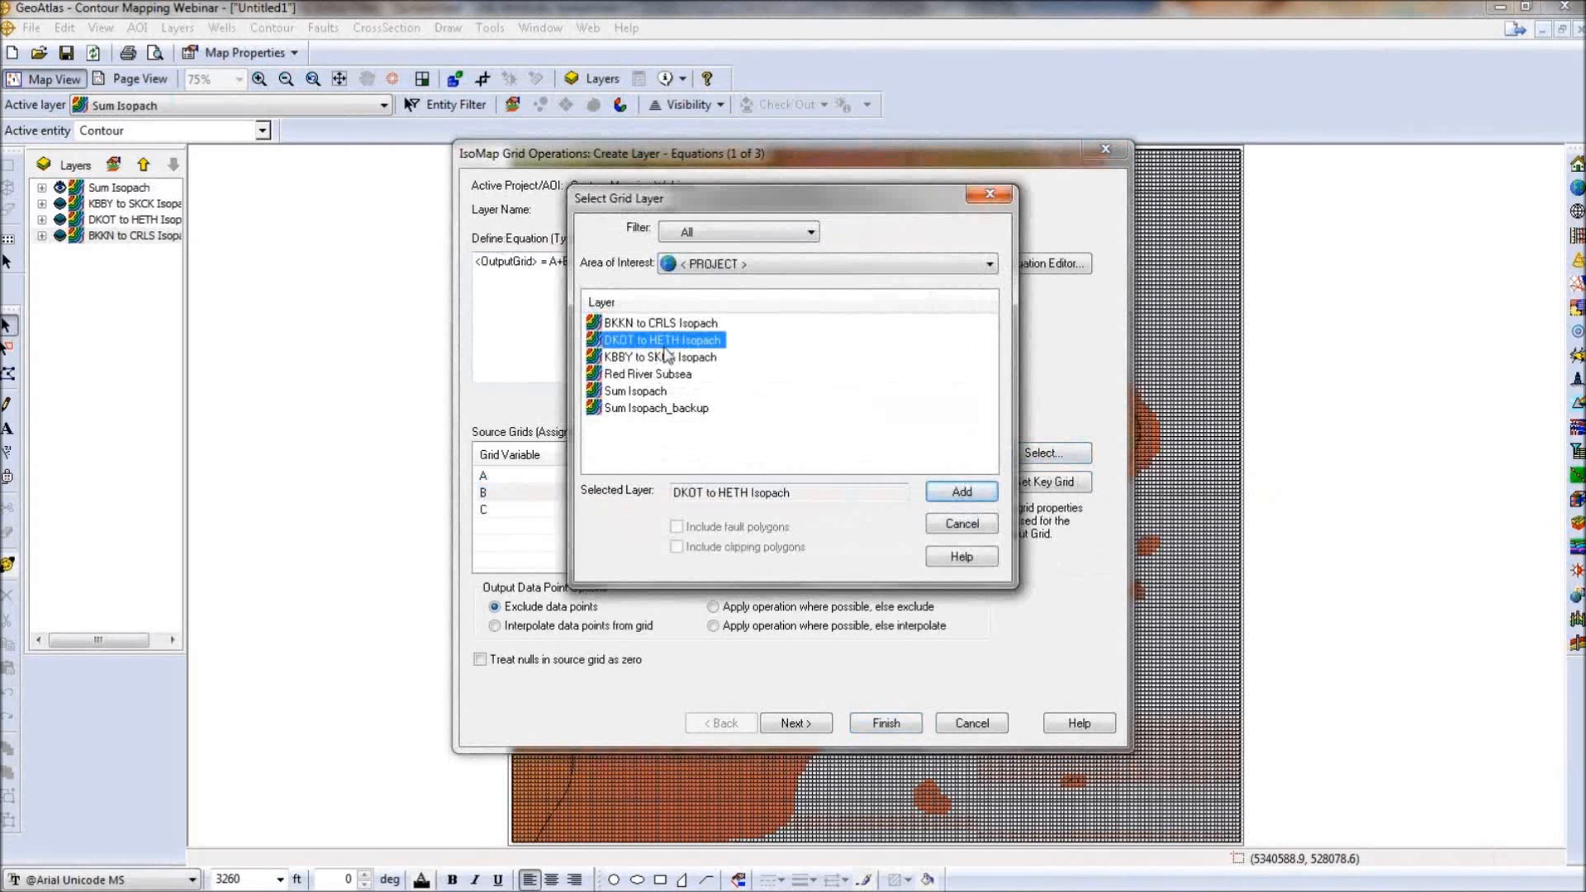
pyautogui.click(959, 492)
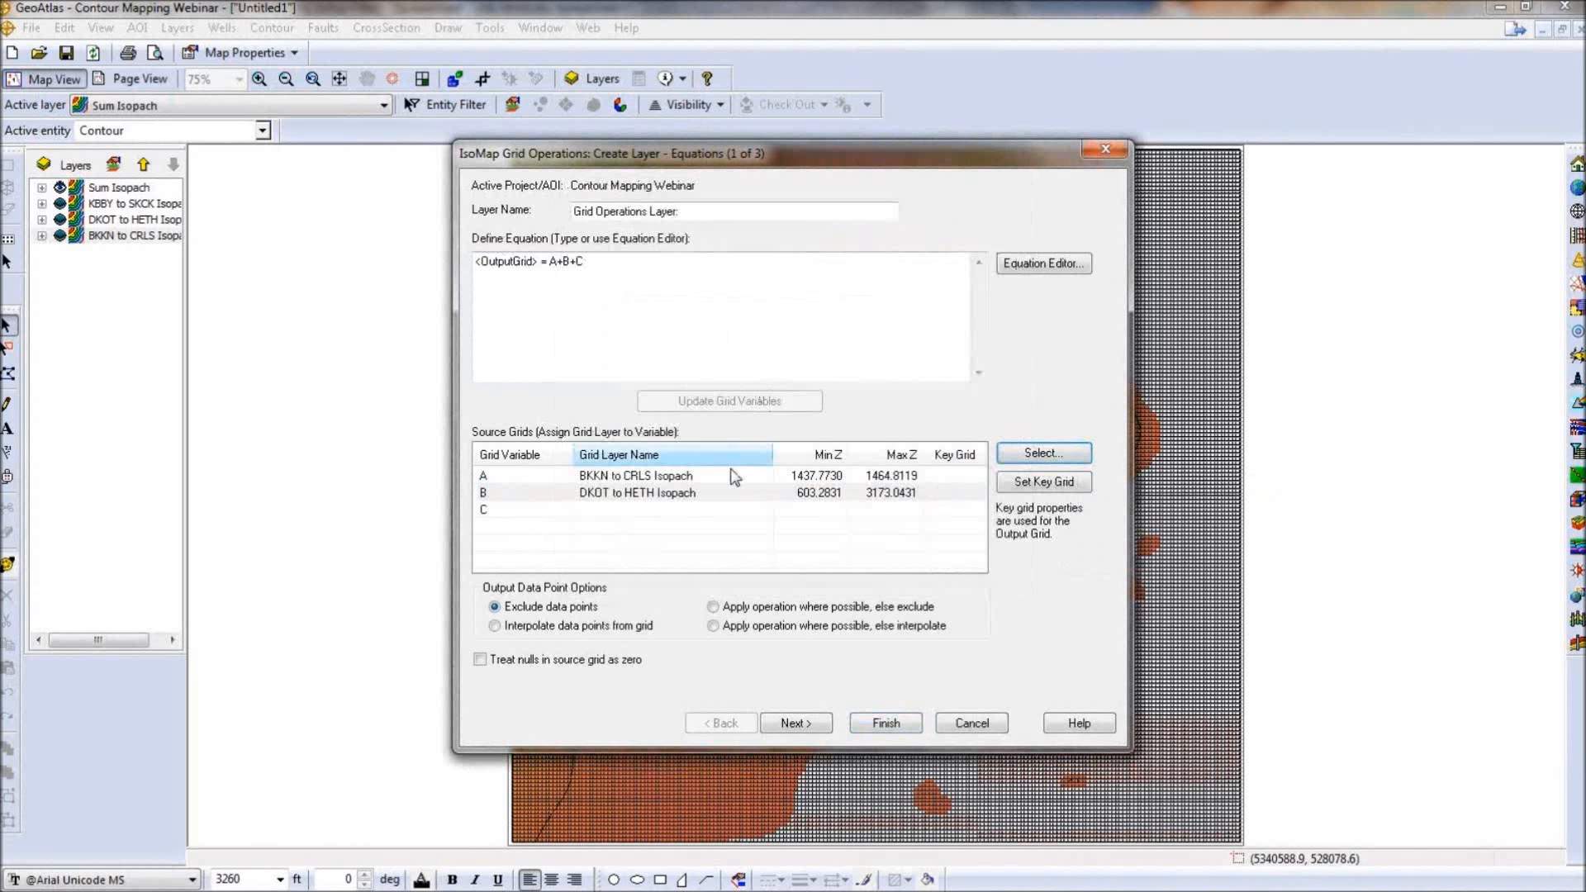
pyautogui.click(717, 510)
pyautogui.click(1061, 456)
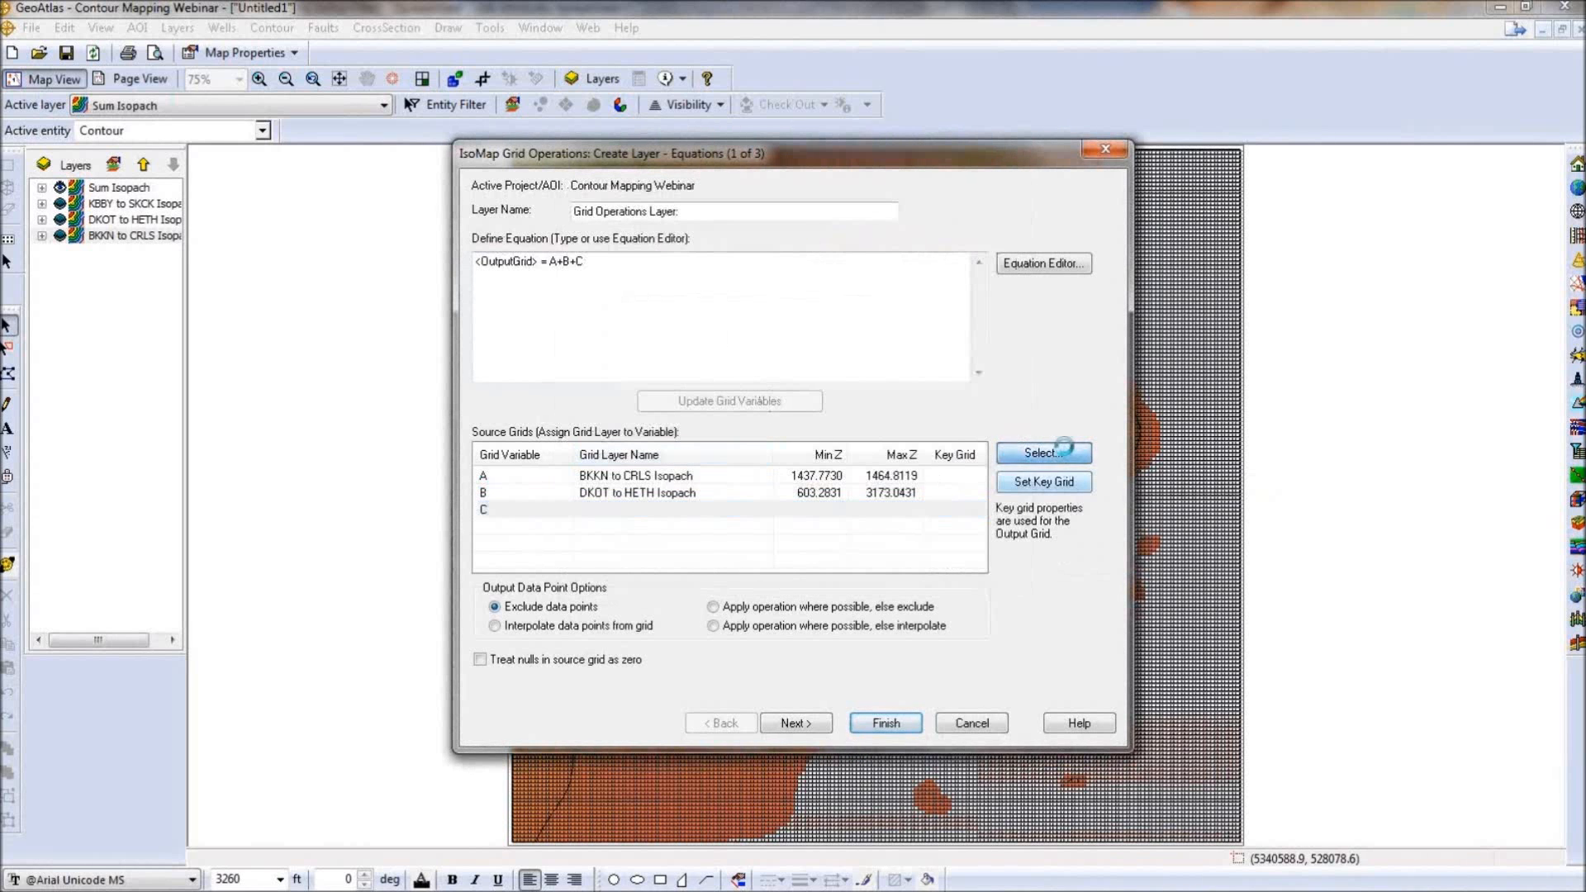
pyautogui.click(661, 357)
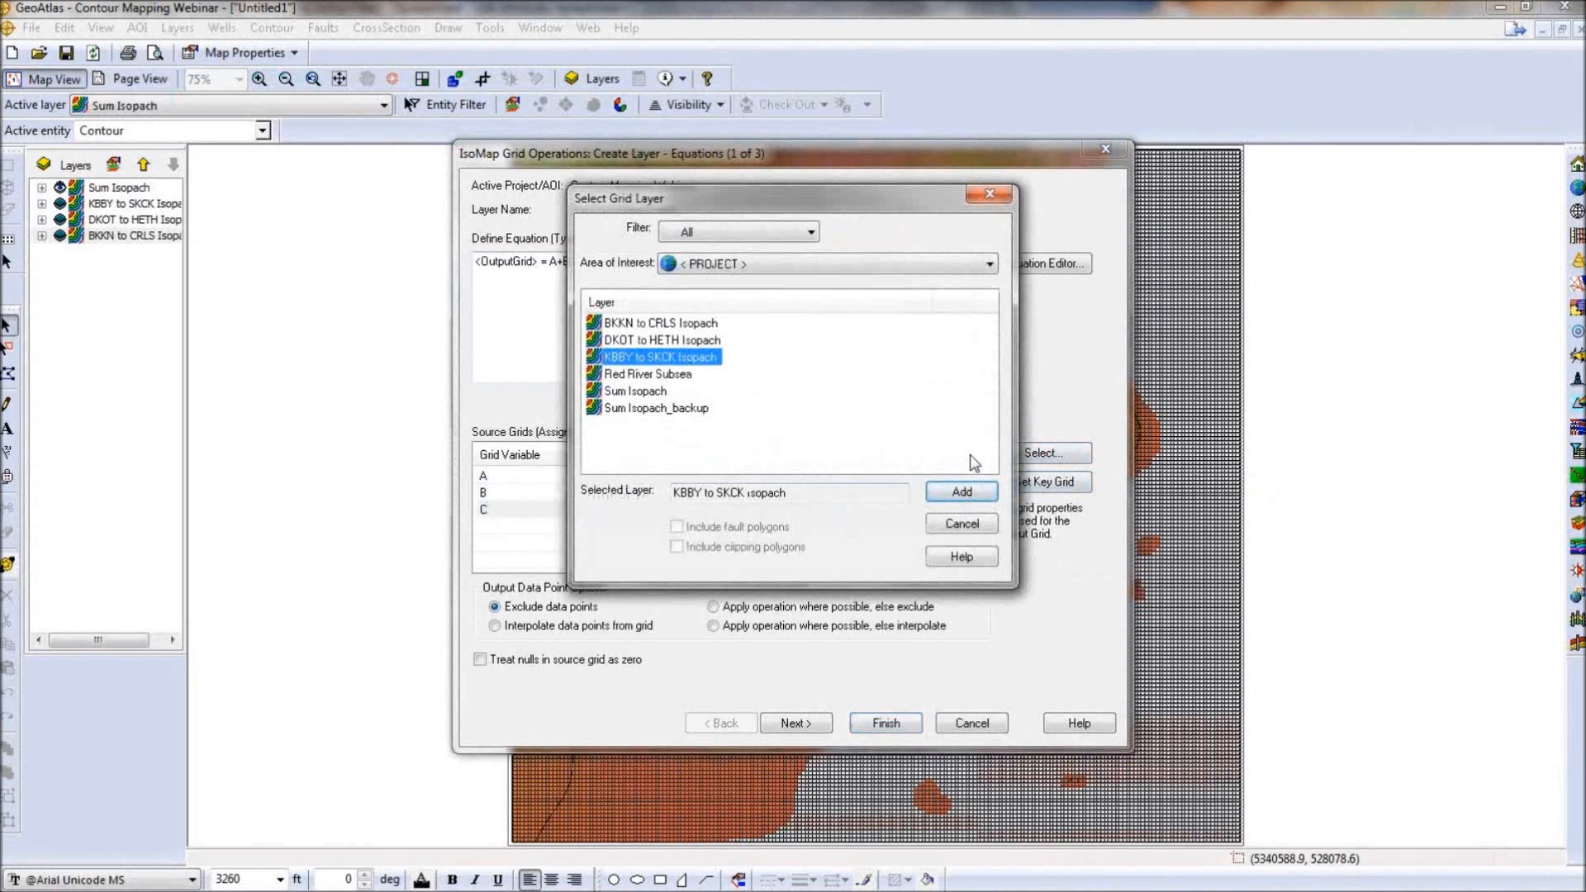
pyautogui.click(962, 492)
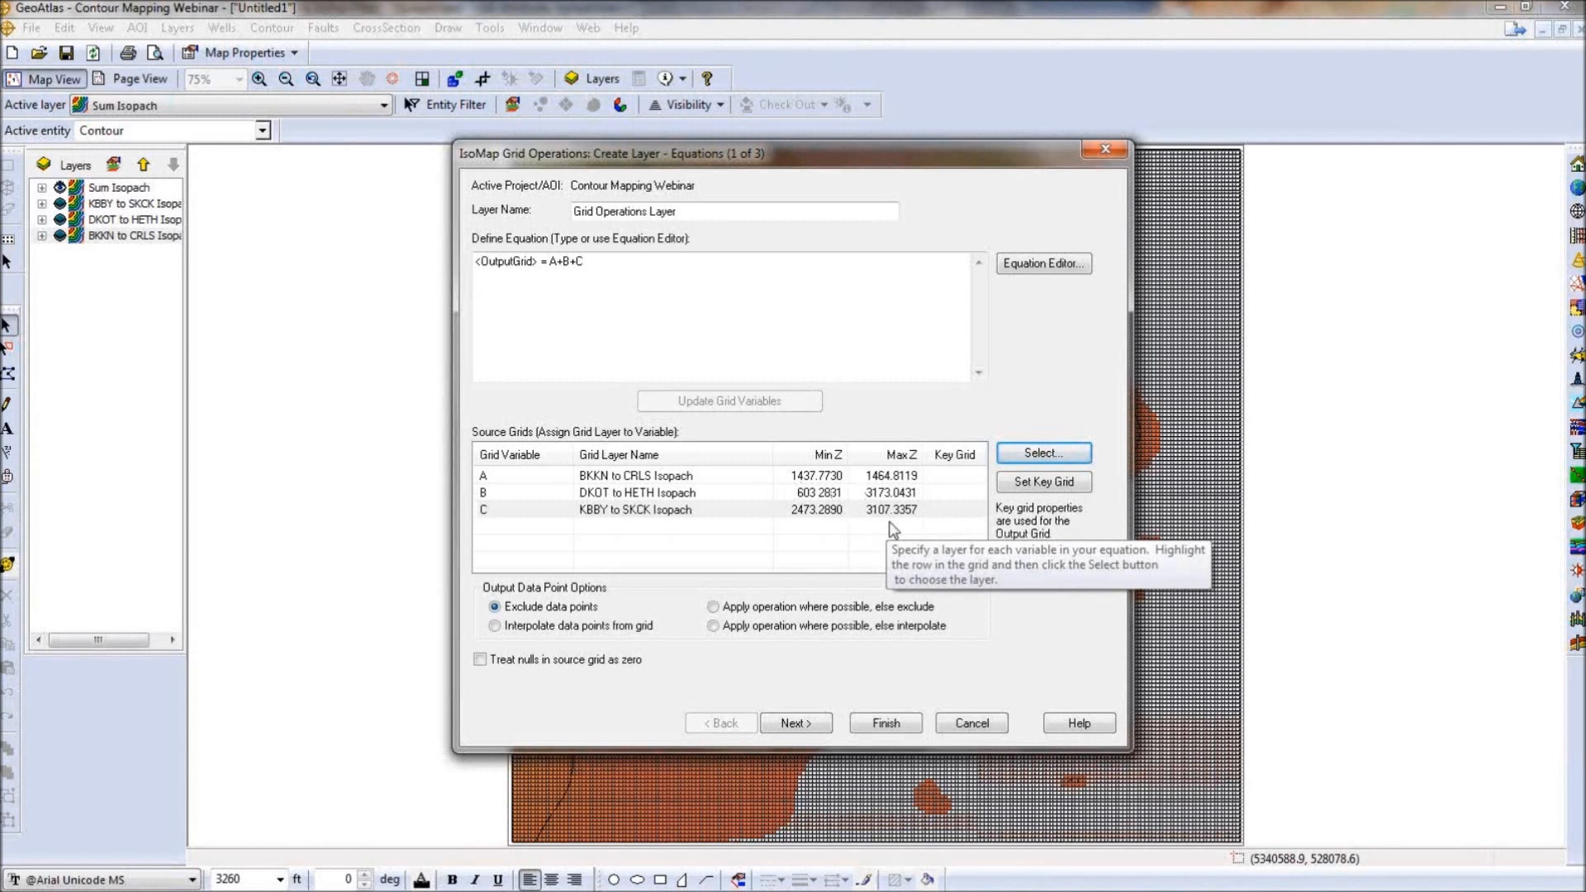
# Set DKOT to HETH Isopach as the key grid, compare it with the other source grids, and cancel the grid operation.
pyautogui.click(918, 494)
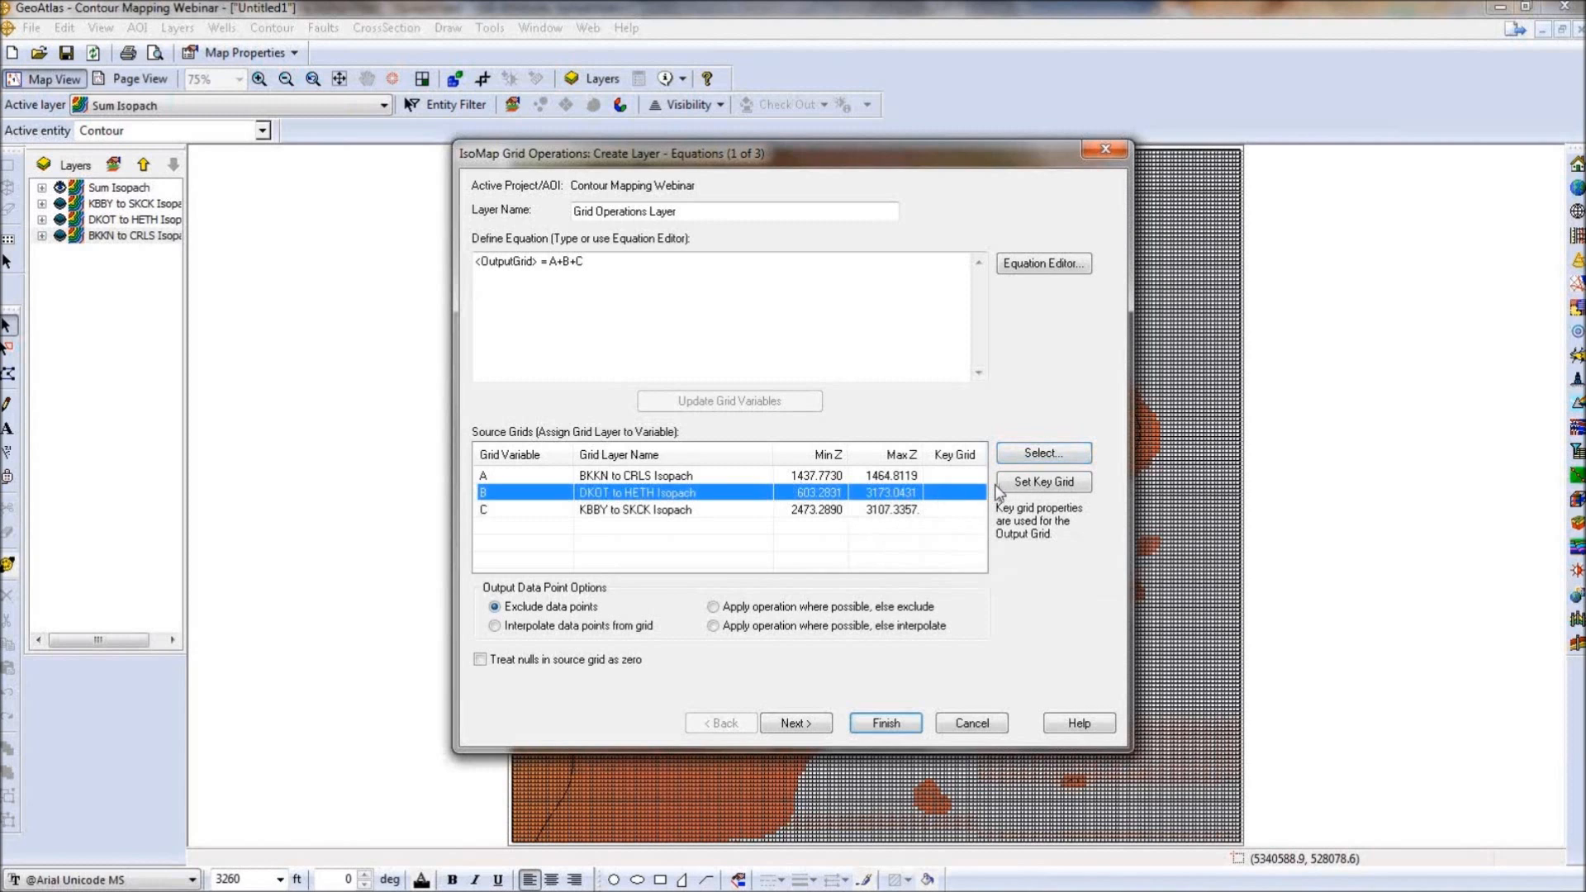
pyautogui.click(1023, 486)
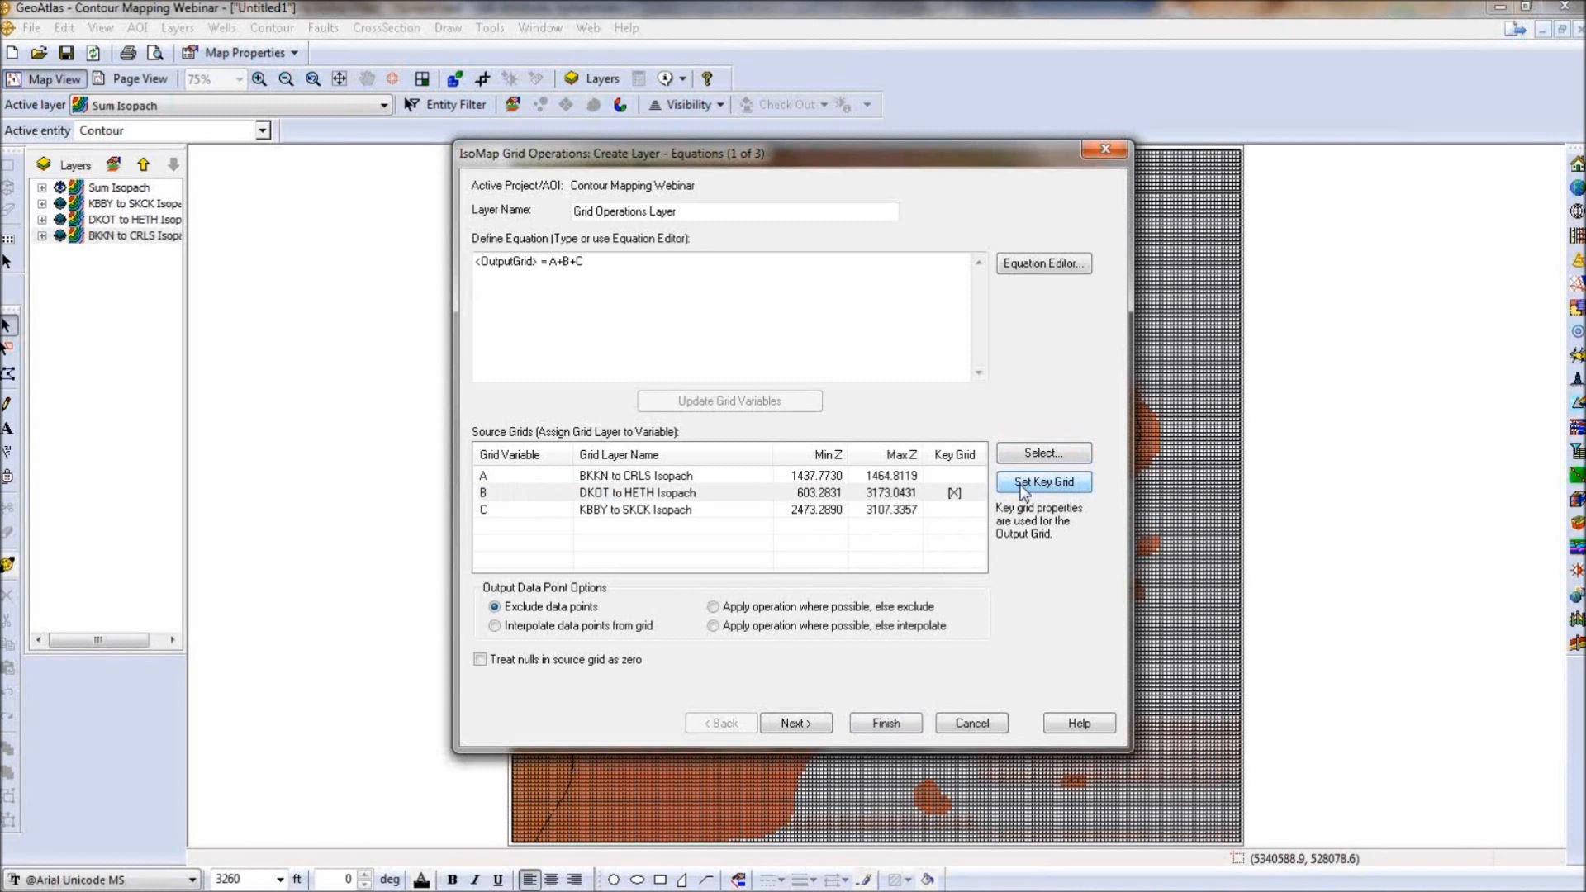
pyautogui.click(929, 477)
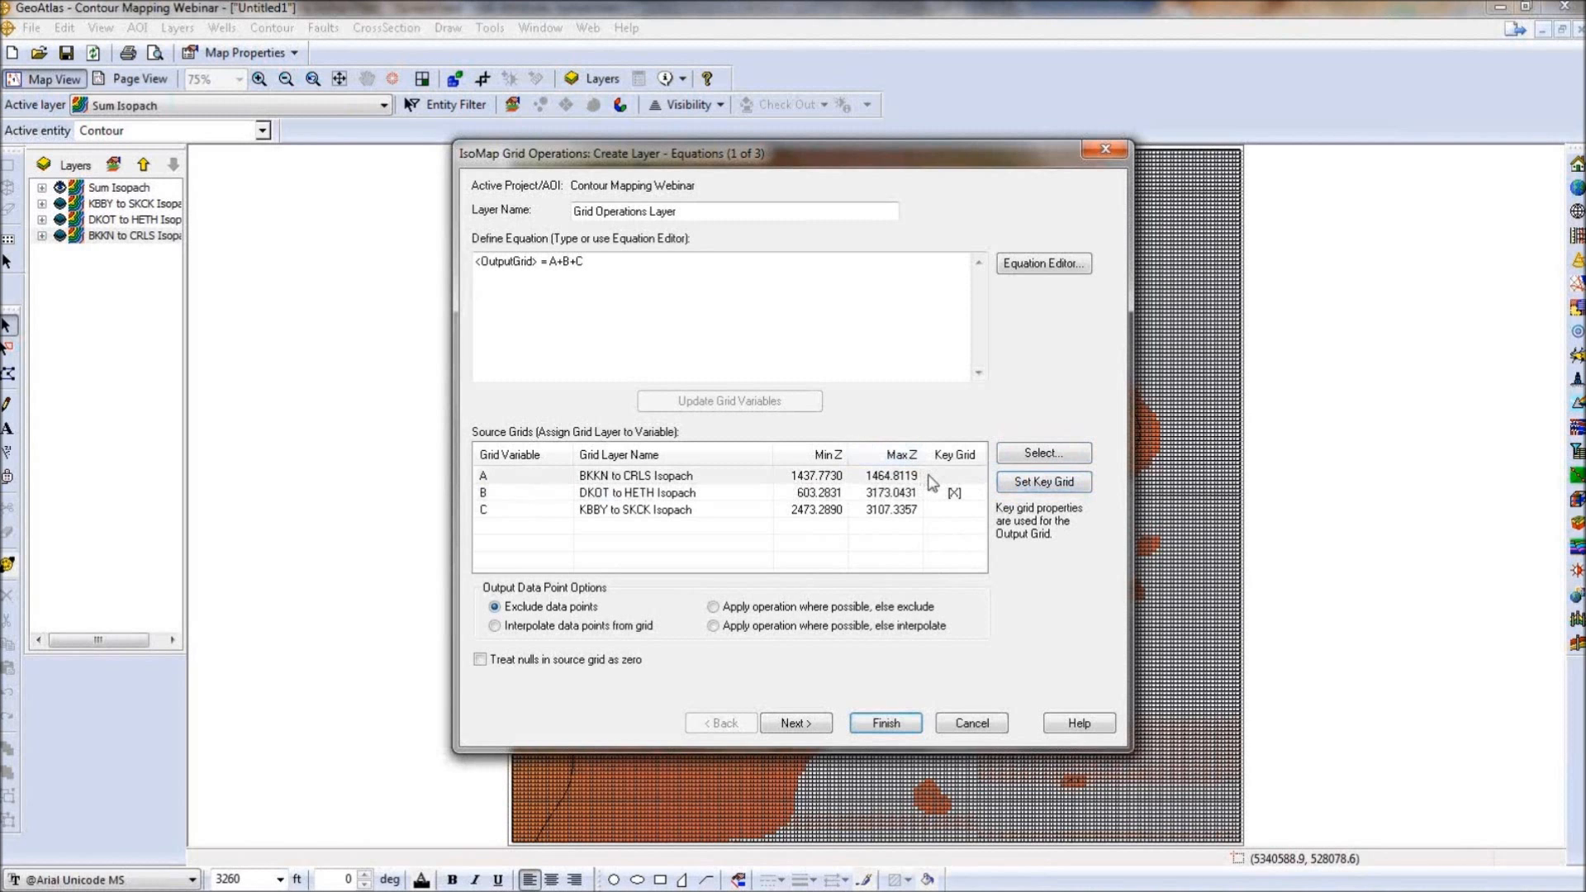
pyautogui.click(930, 510)
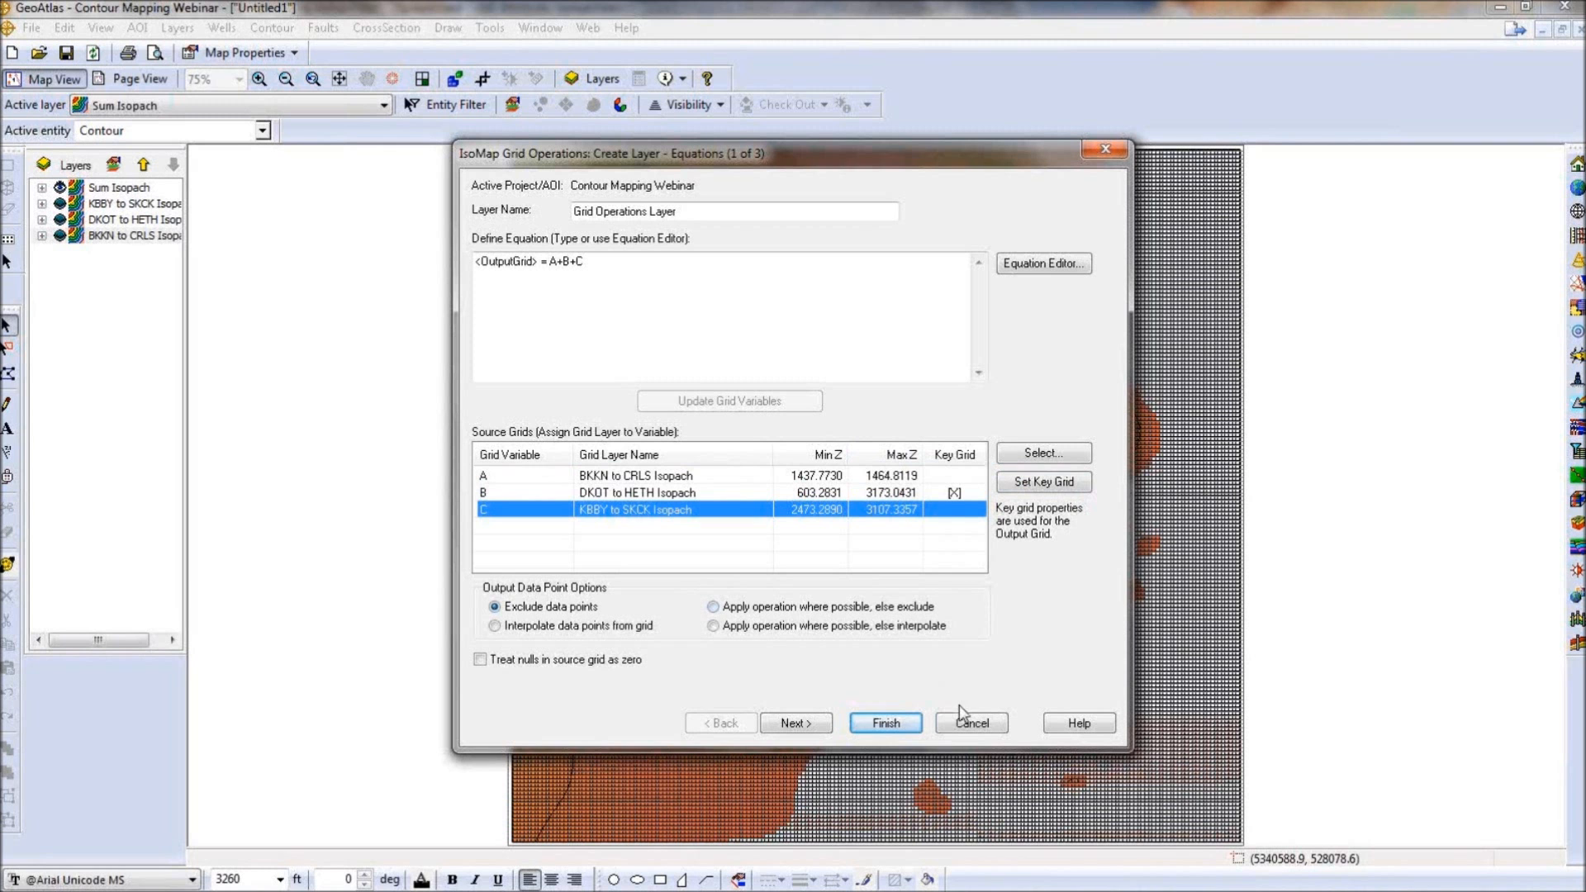
pyautogui.click(975, 724)
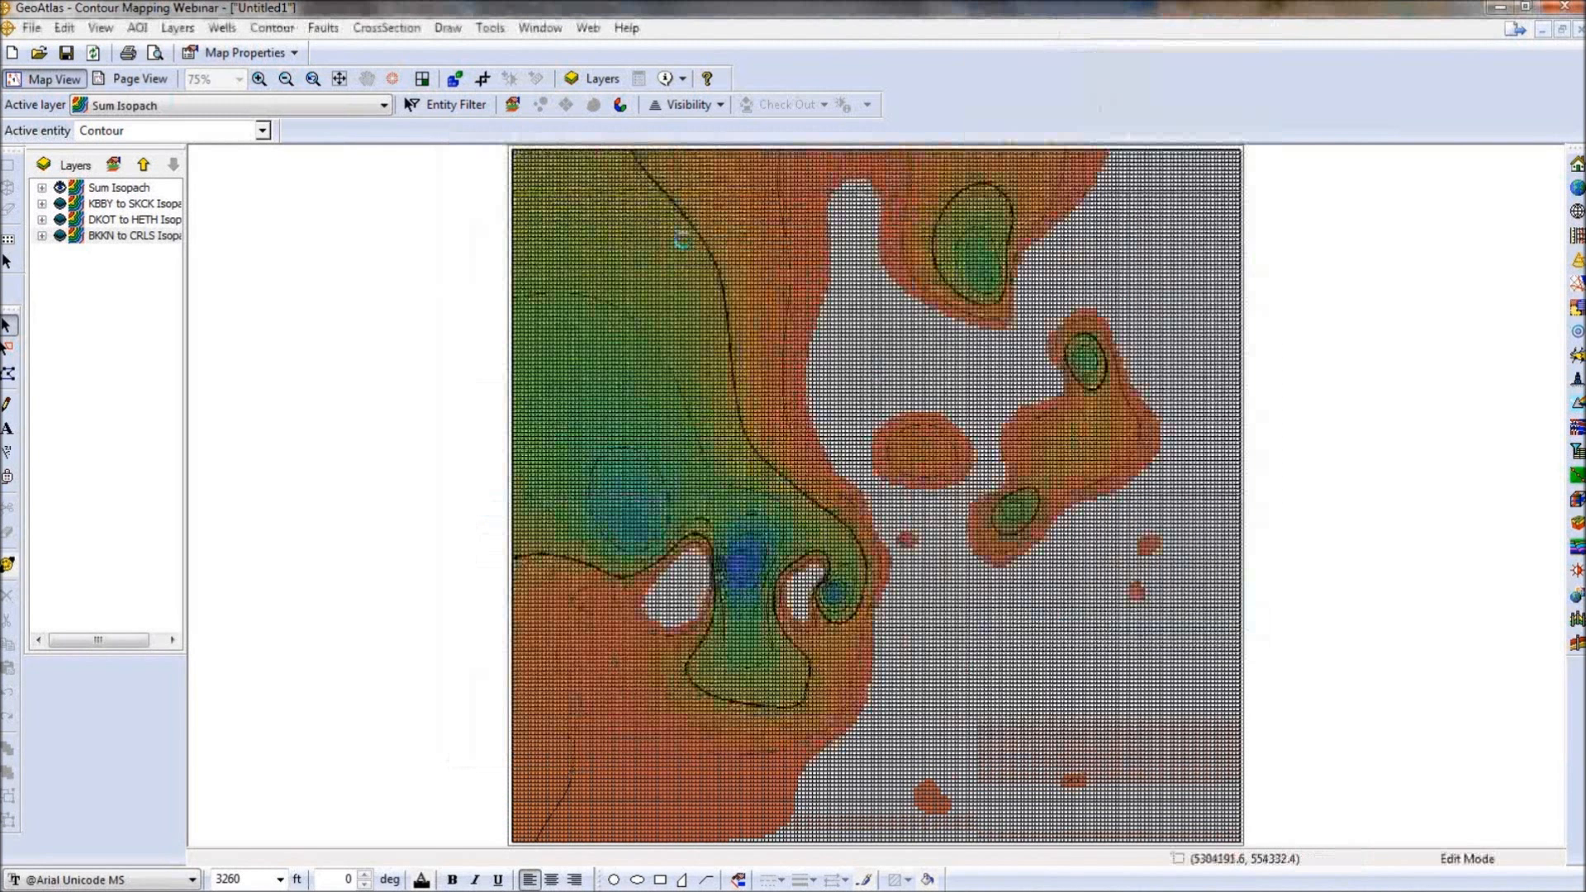
# Examine the grid parameters of the Sum Isopach layer and cancel the layer update.
pyautogui.click(917, 607)
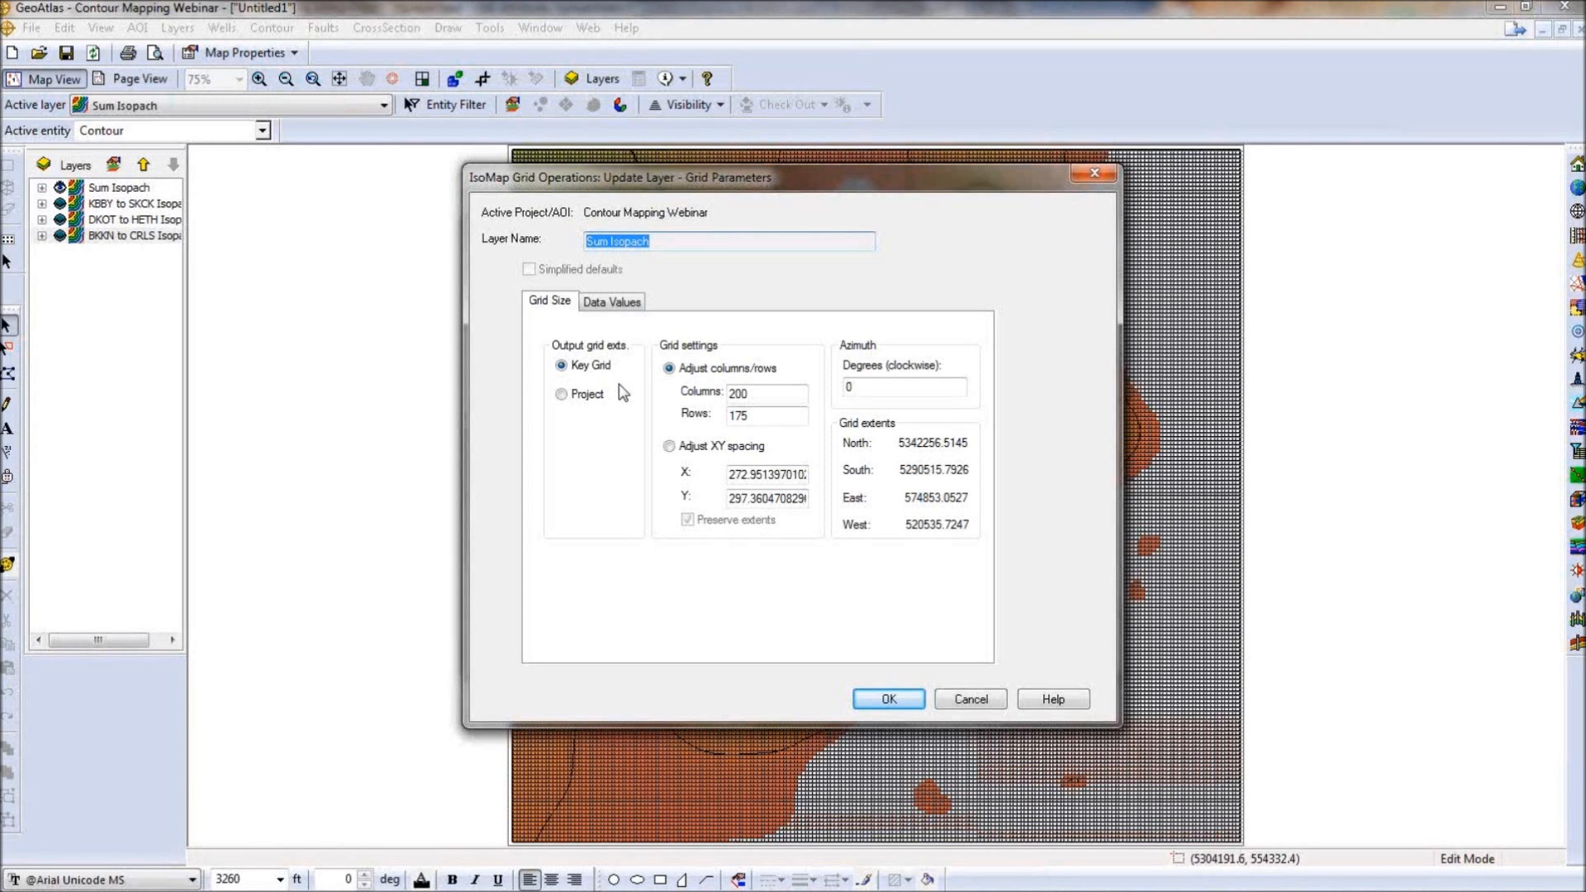
pyautogui.click(1001, 702)
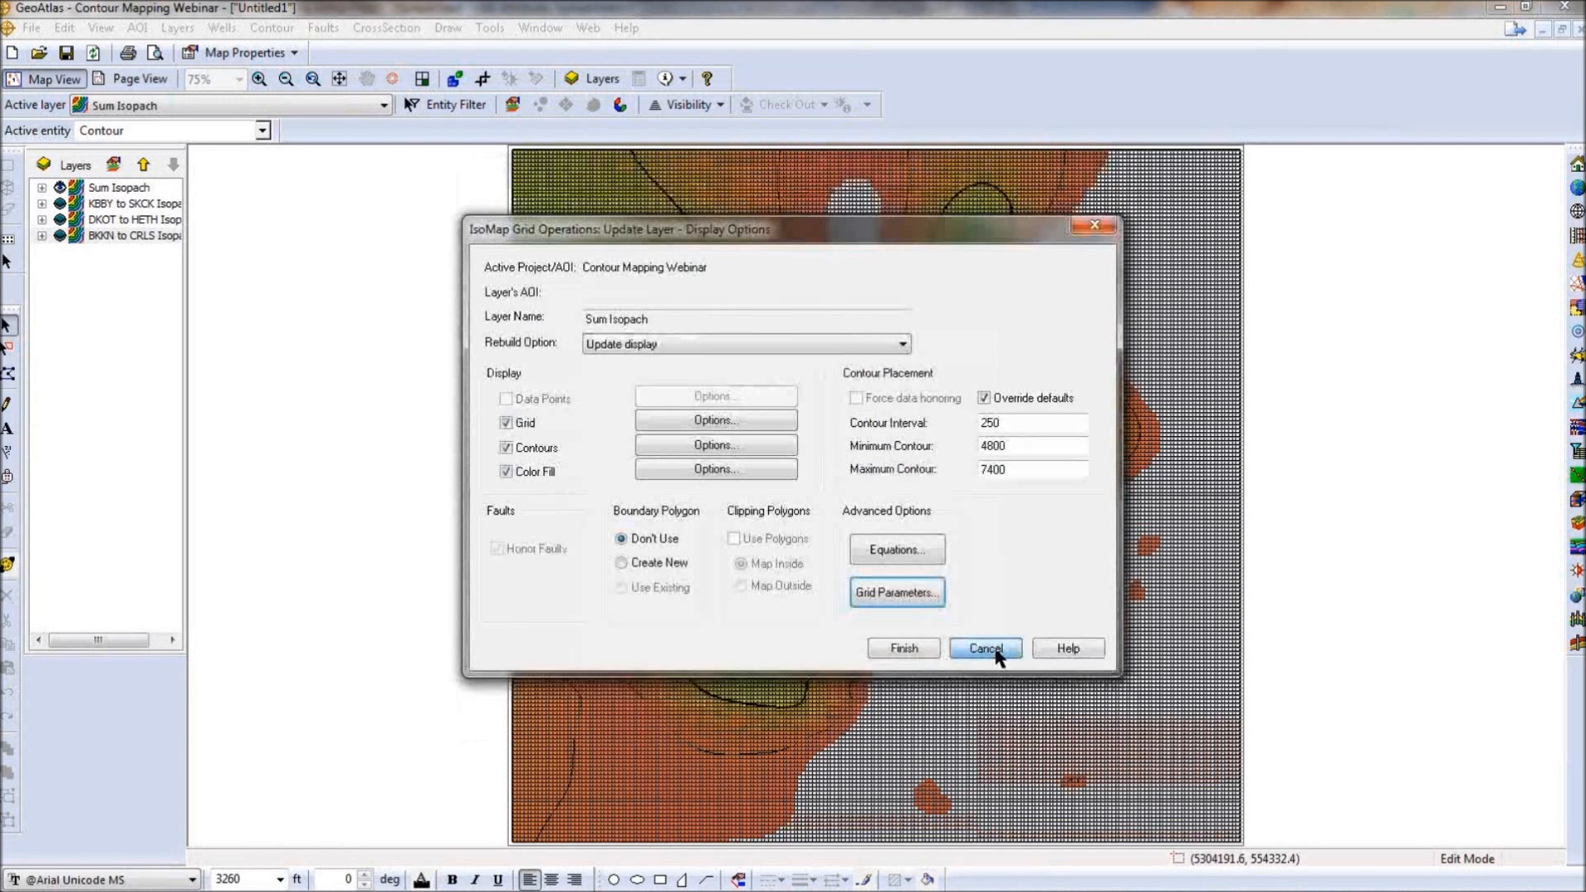
pyautogui.click(998, 654)
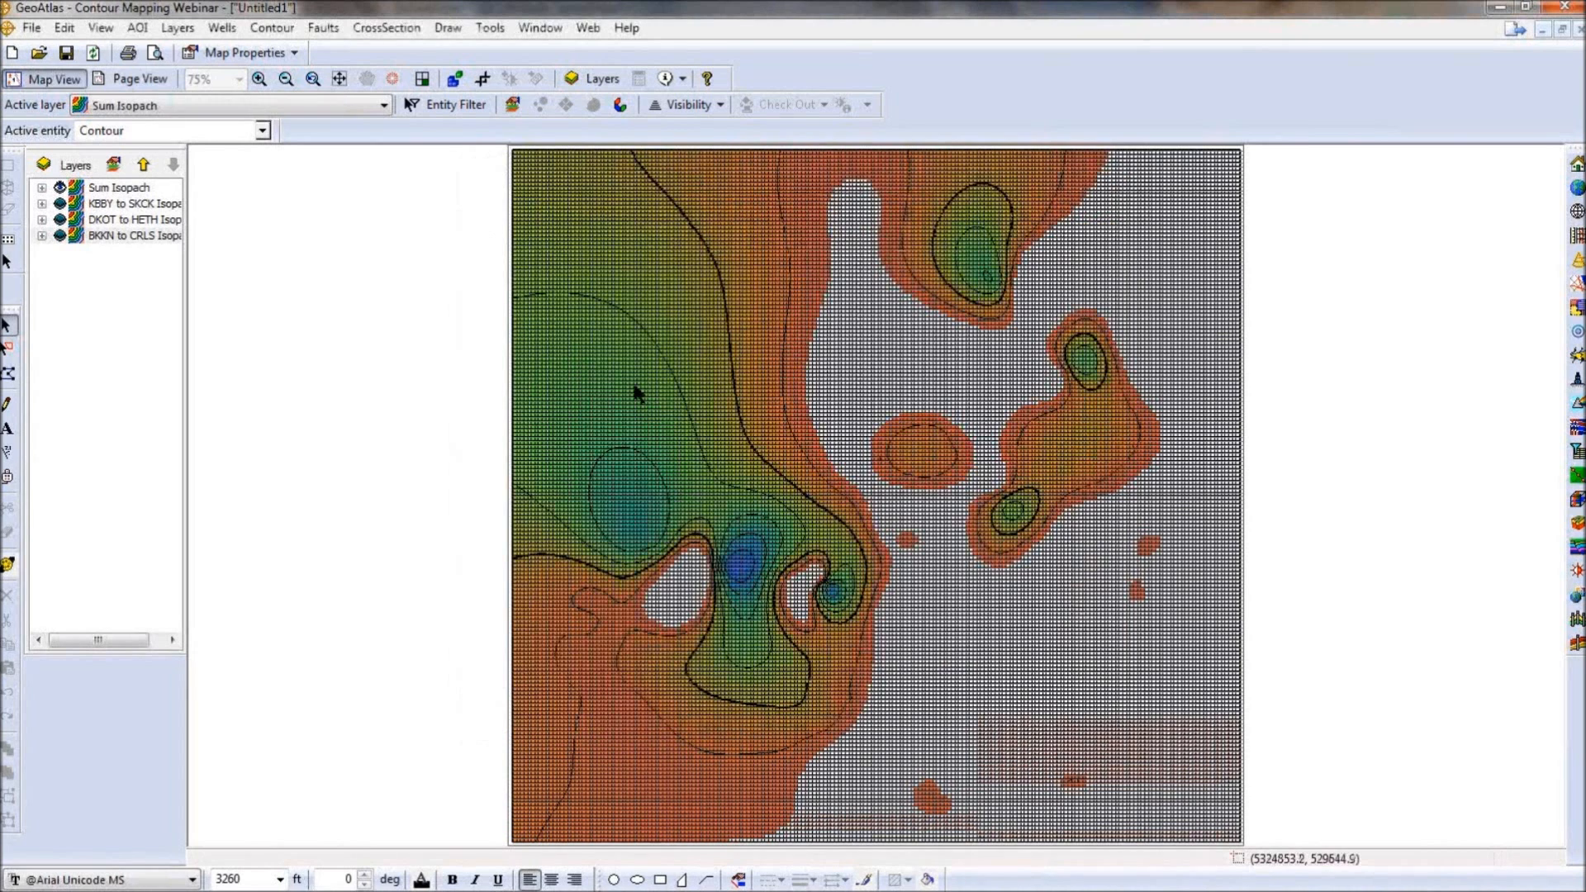
# Replace the four displayed isopach layers on the map with the global Fix WellAllocated layer.
pyautogui.click(74, 170)
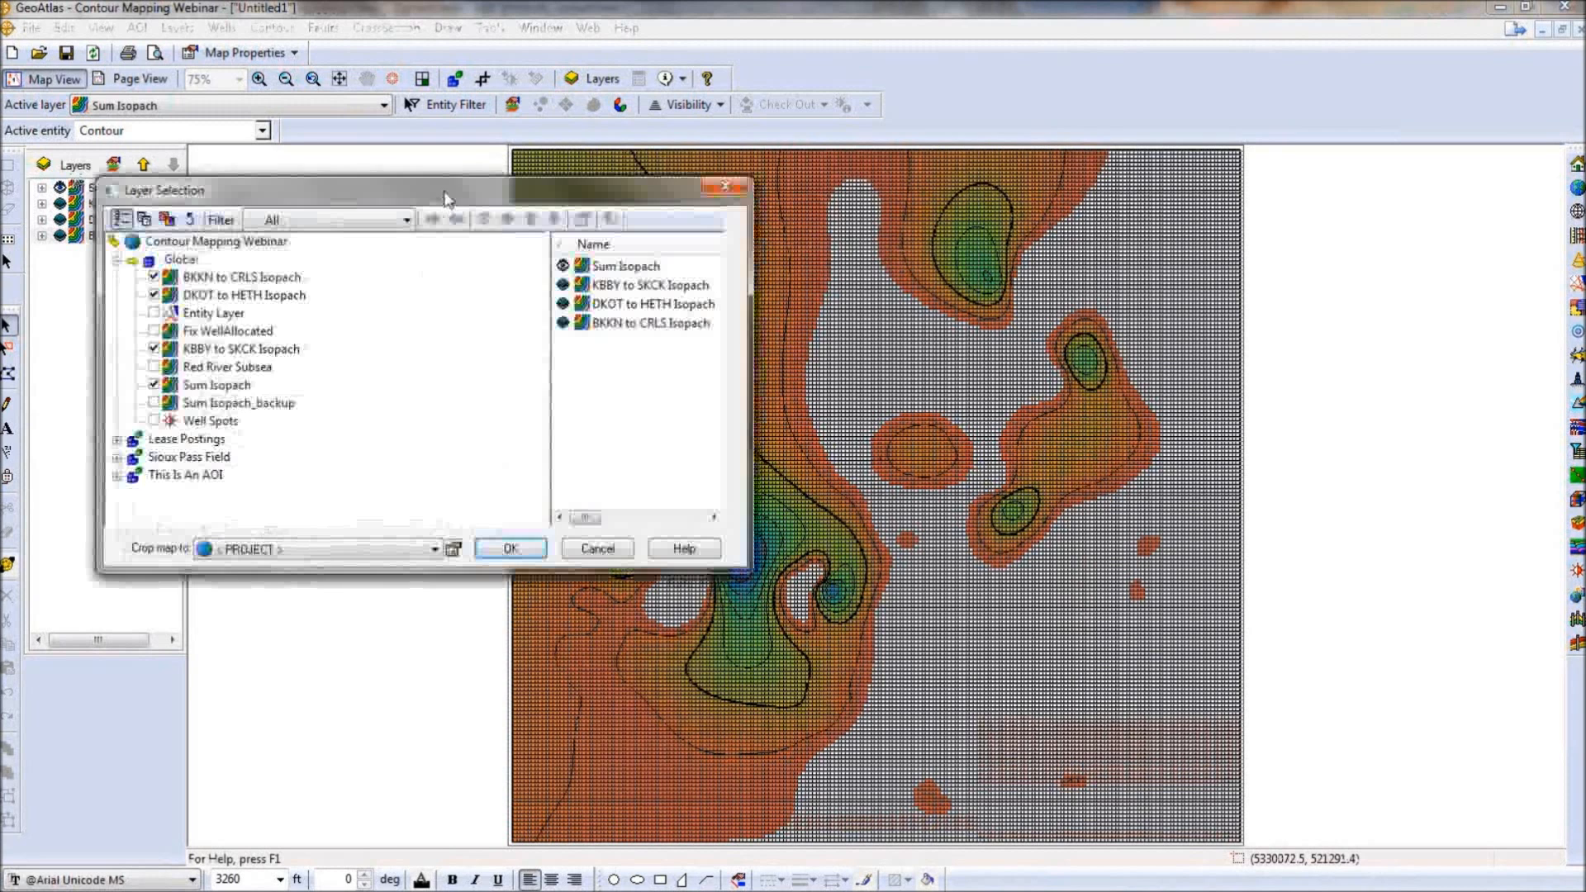
pyautogui.moveTo(459, 193); pyautogui.dragTo(642, 190)
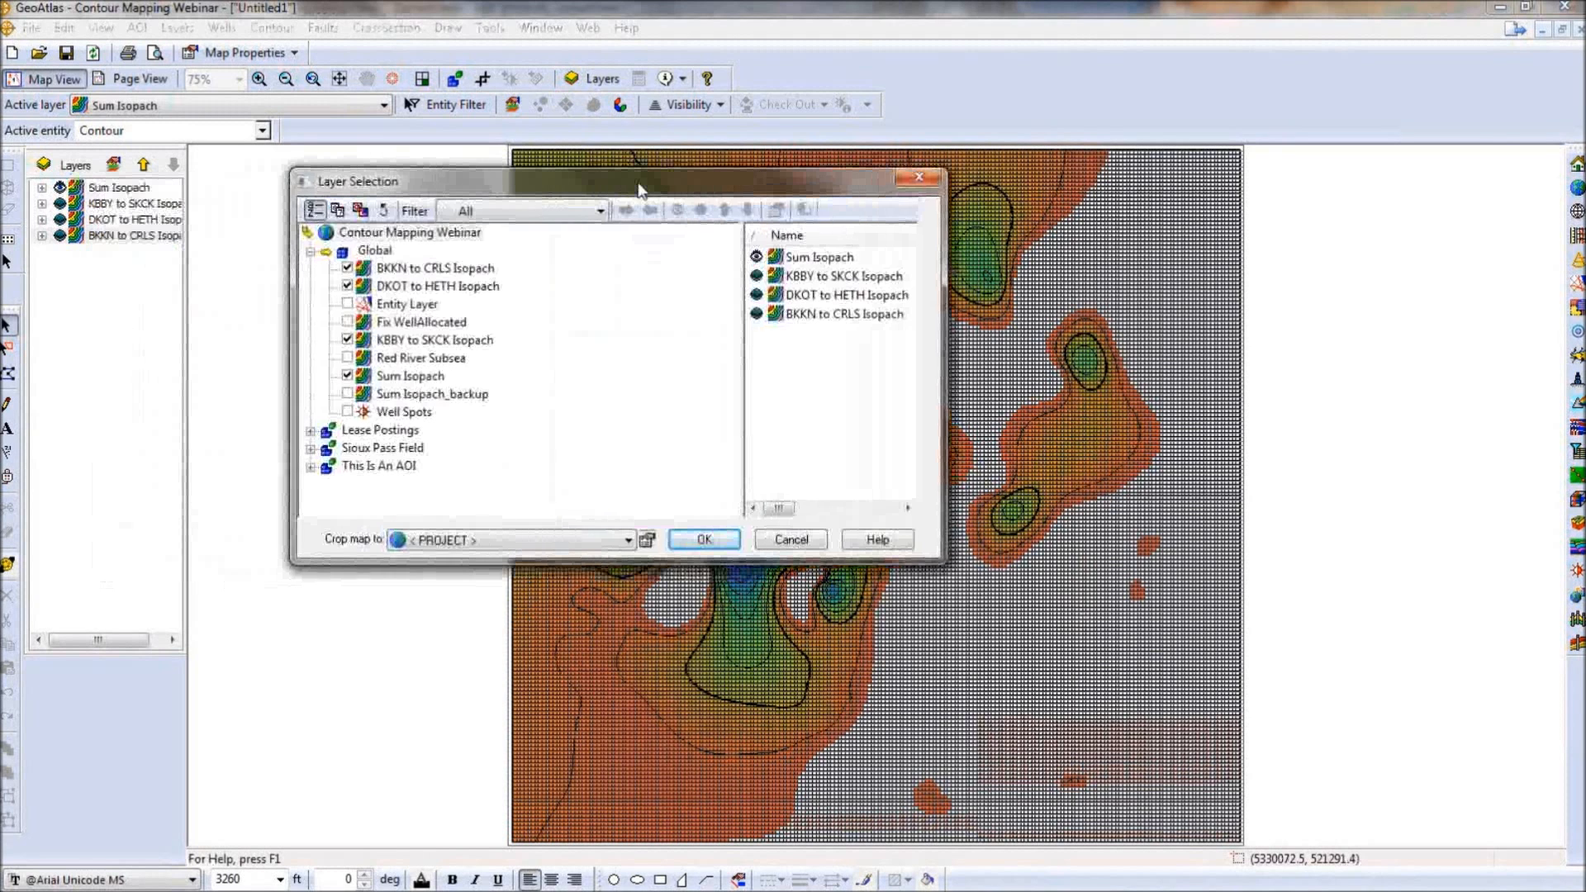
pyautogui.click(799, 262)
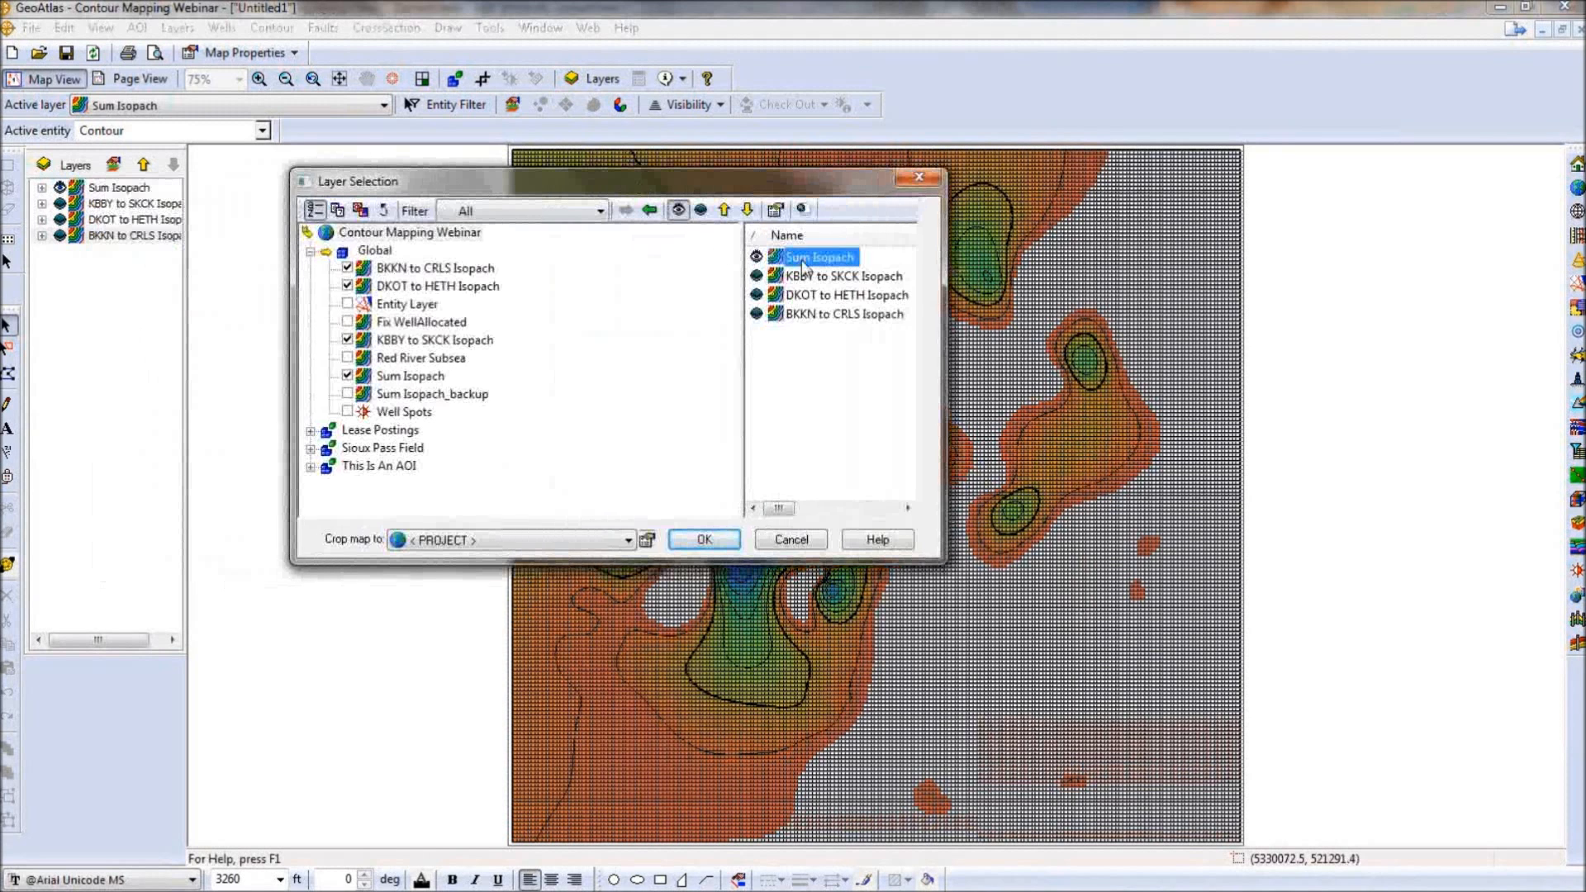
pyautogui.keyDown('shift'); pyautogui.click(818, 315); pyautogui.keyUp('shift')
pyautogui.click(652, 211)
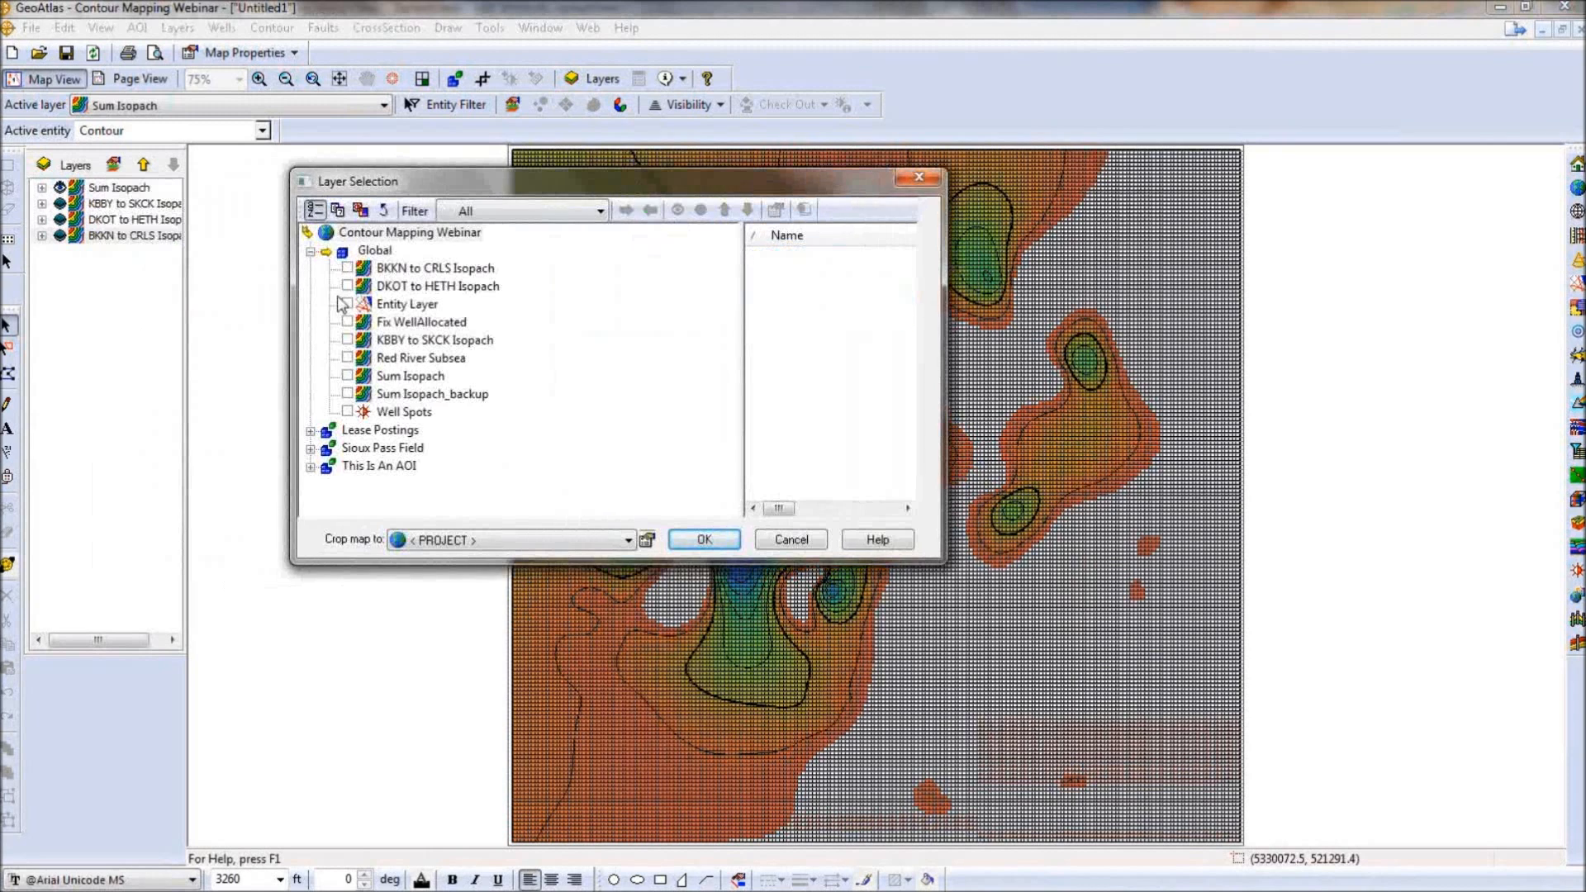
pyautogui.click(348, 322)
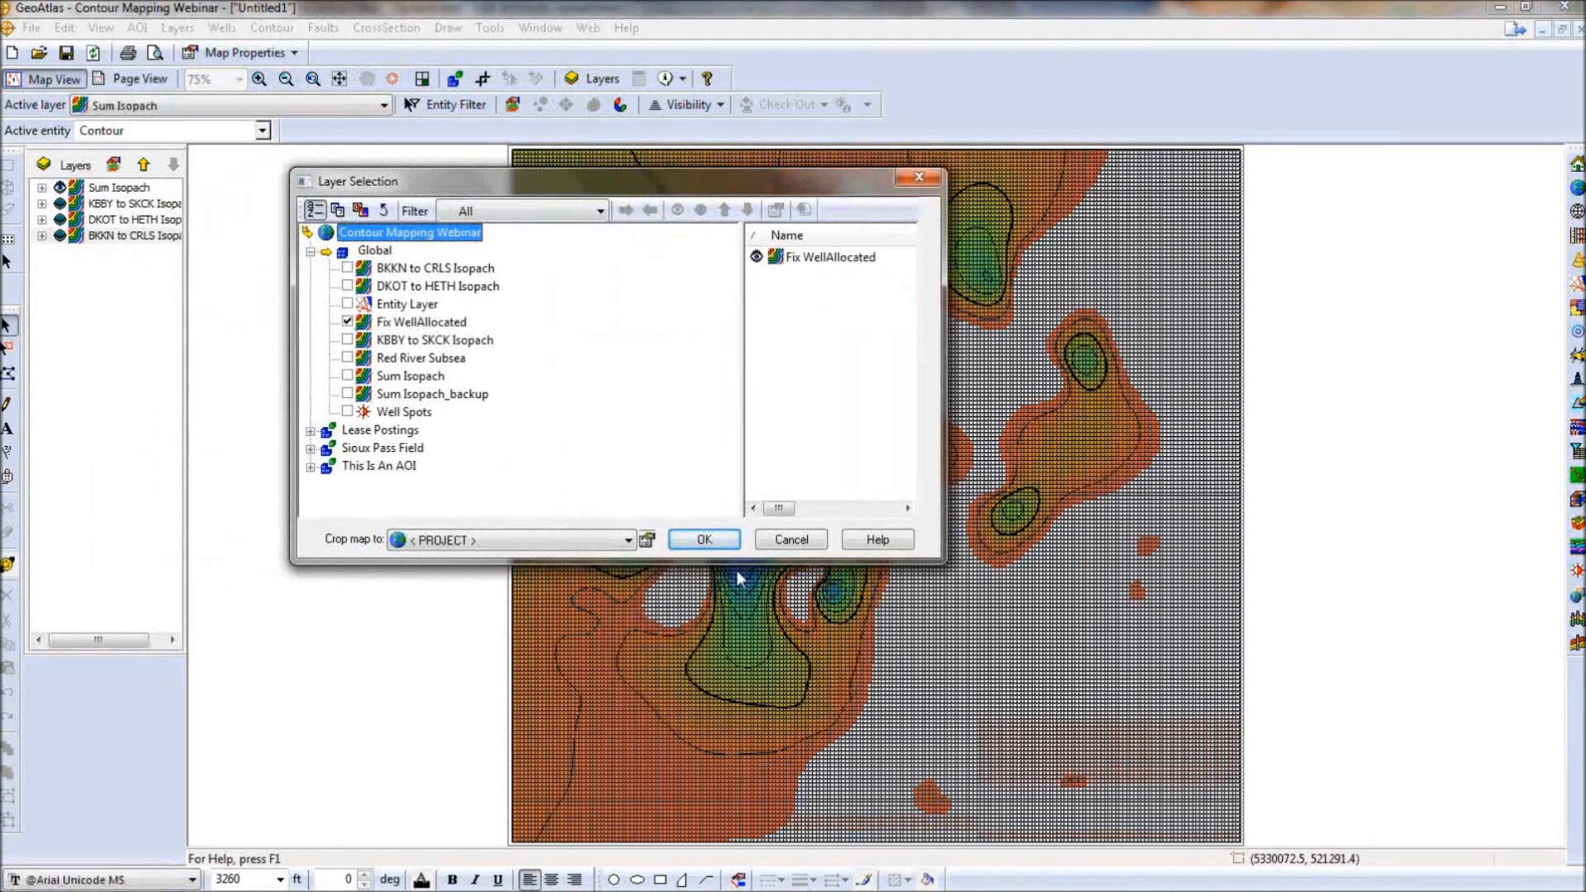
pyautogui.click(721, 543)
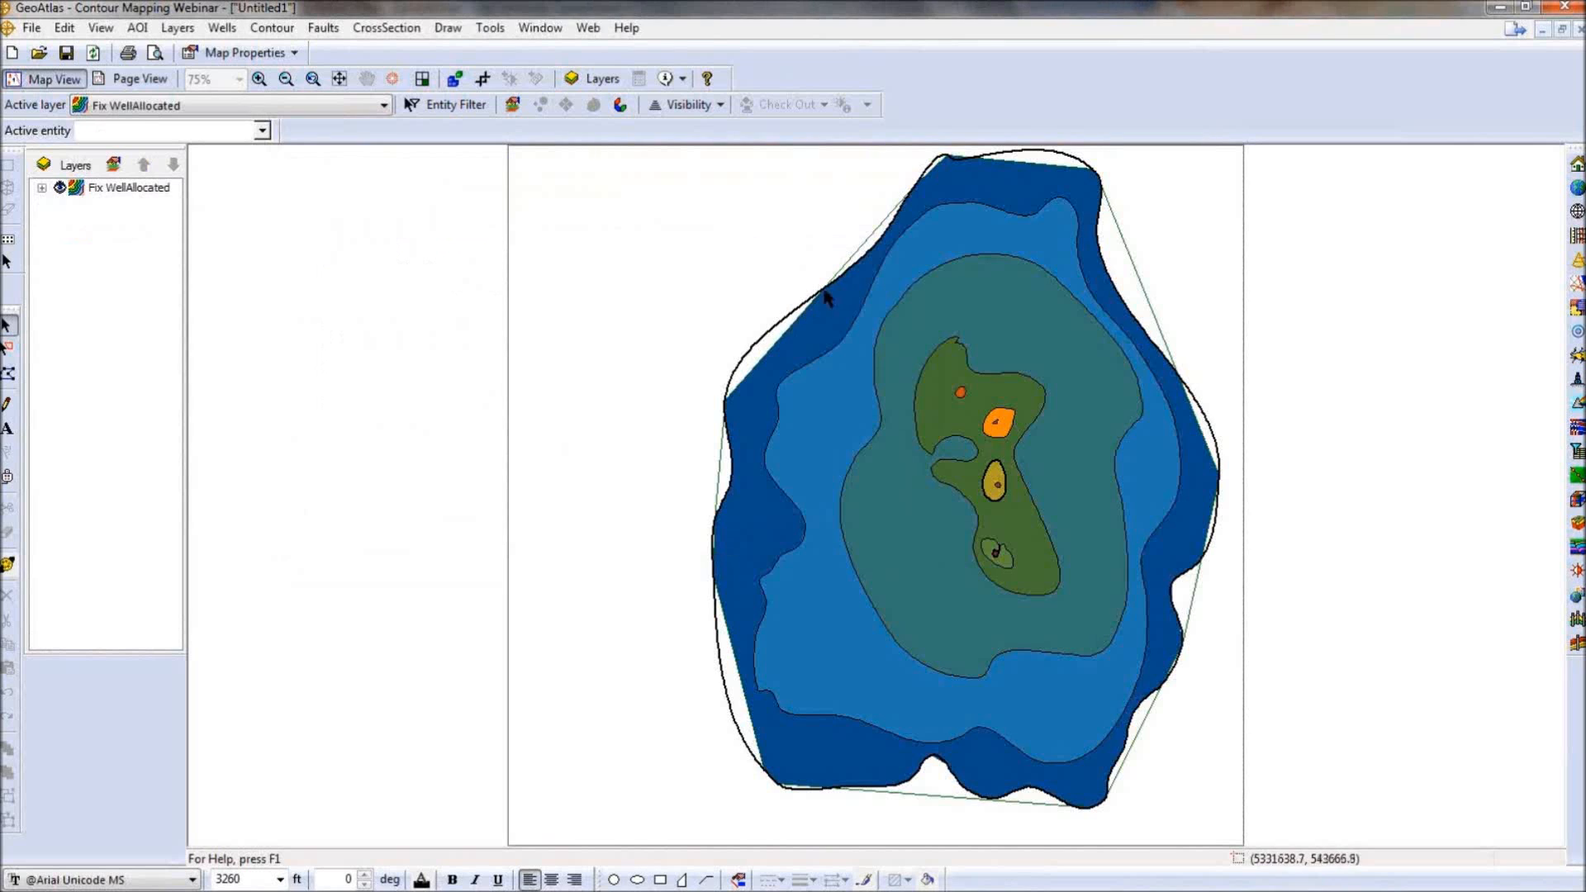
# Start an IsoMap Contour to Grid operation from Fix WellAllocated into a new destination layer named WellAllocated CTG.
pyautogui.moveTo(842, 282)
pyautogui.moveTo(998, 556)
pyautogui.moveTo(1004, 482)
pyautogui.click(277, 29)
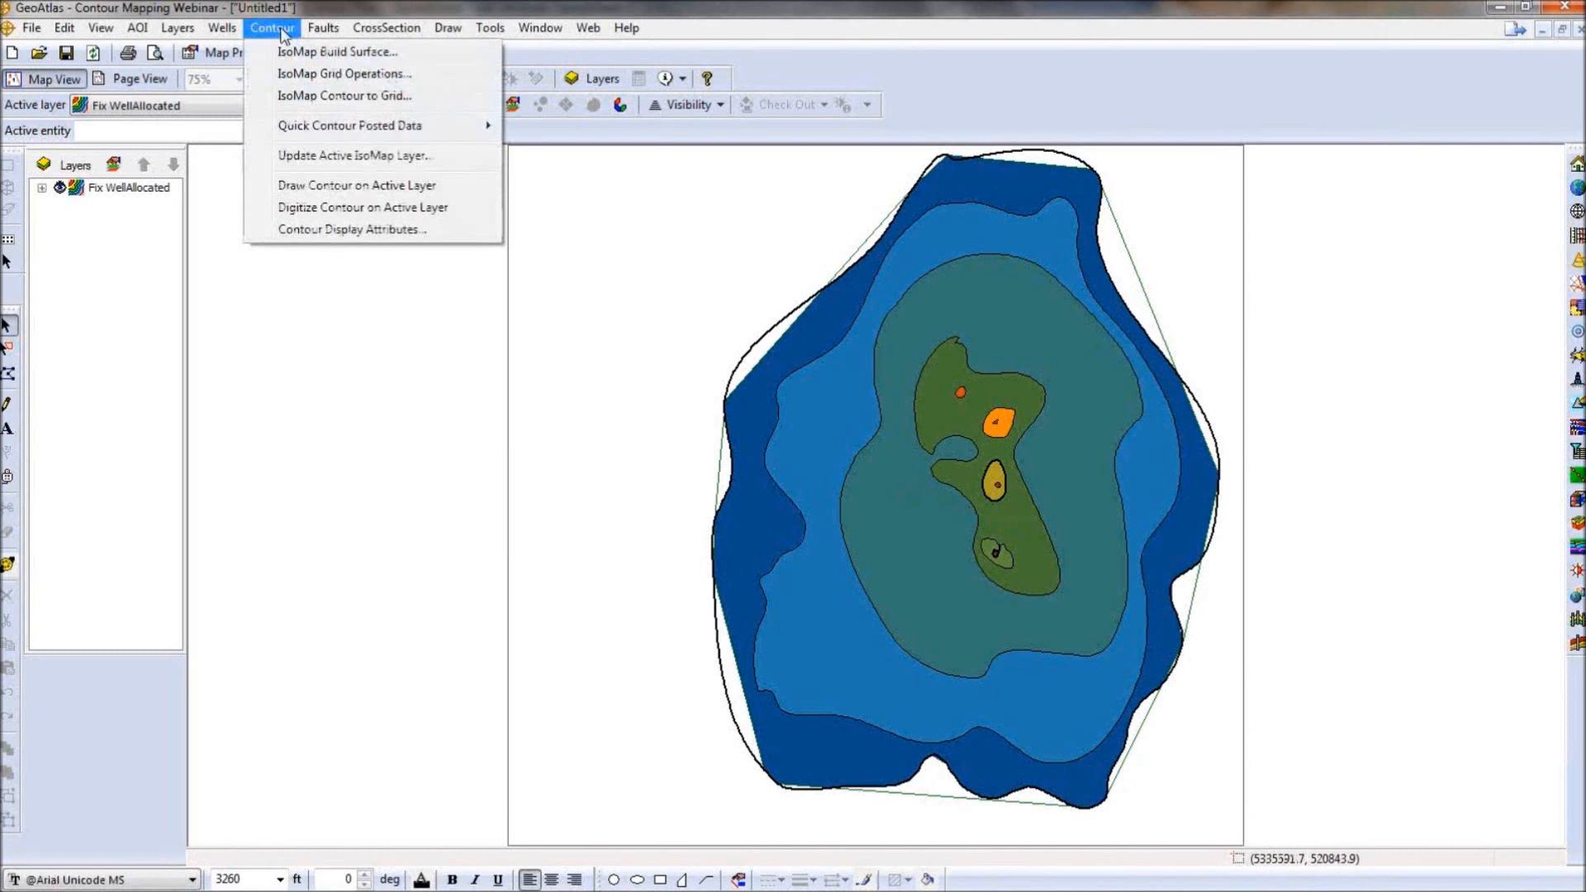
pyautogui.click(322, 96)
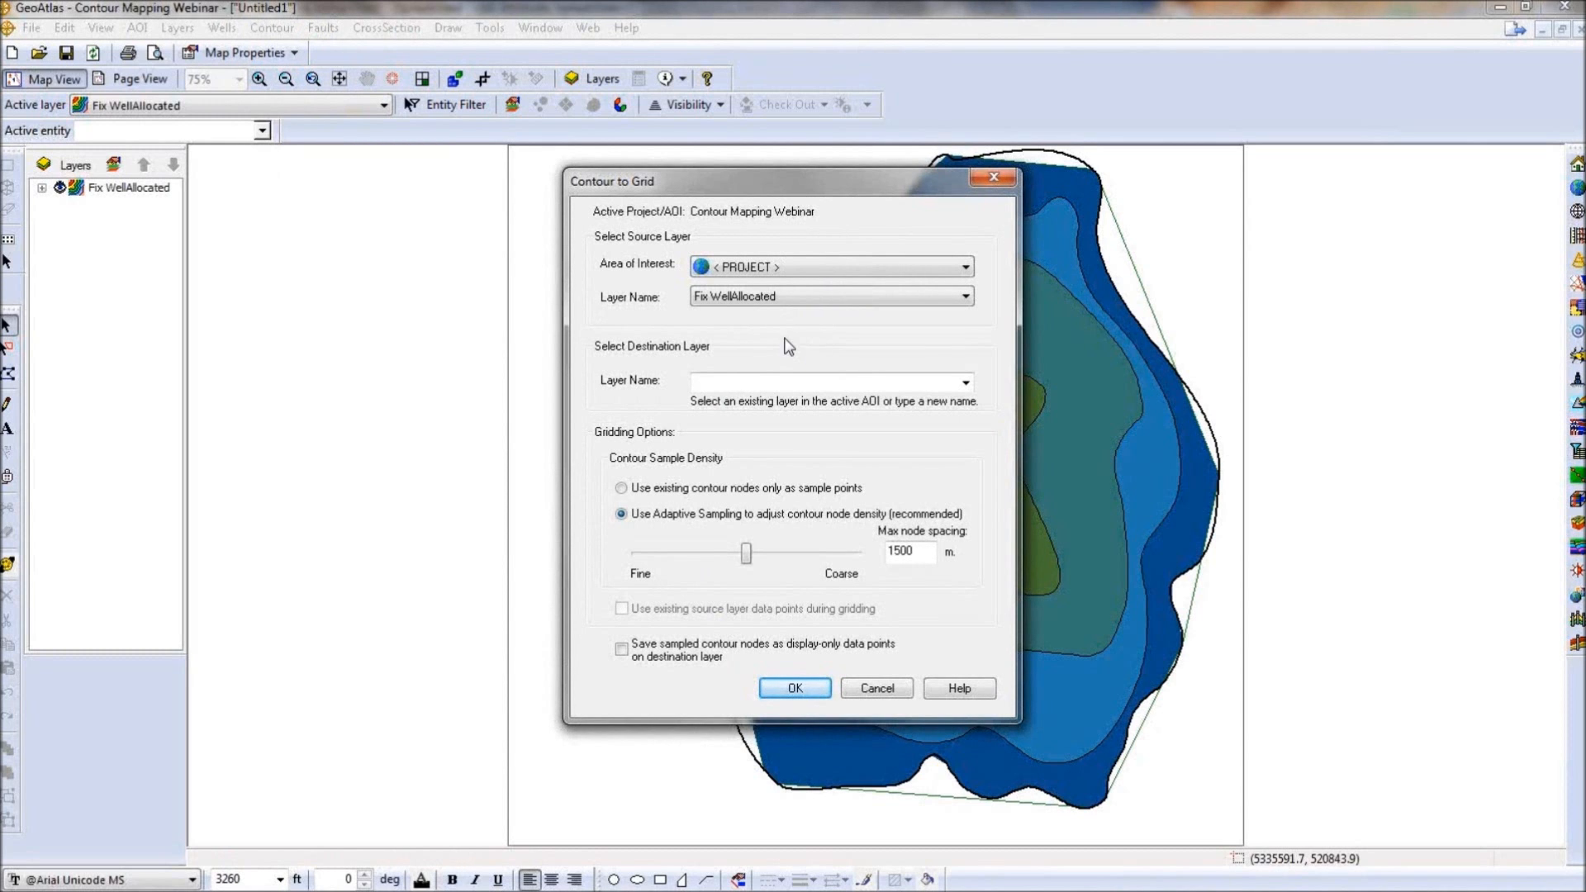
pyautogui.click(763, 299)
pyautogui.click(739, 311)
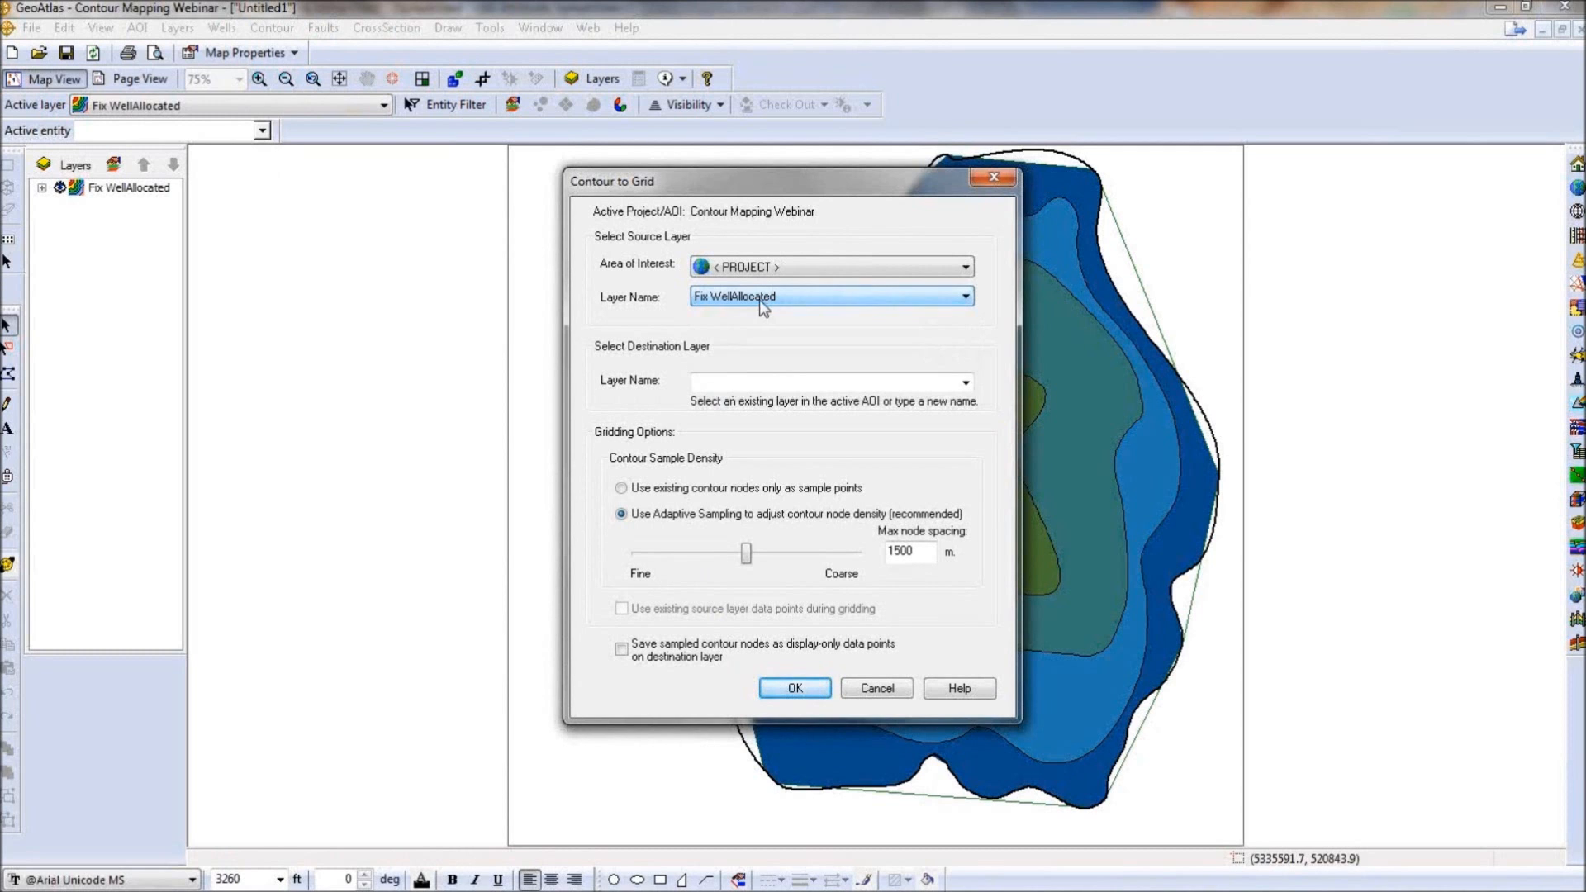
pyautogui.click(749, 381)
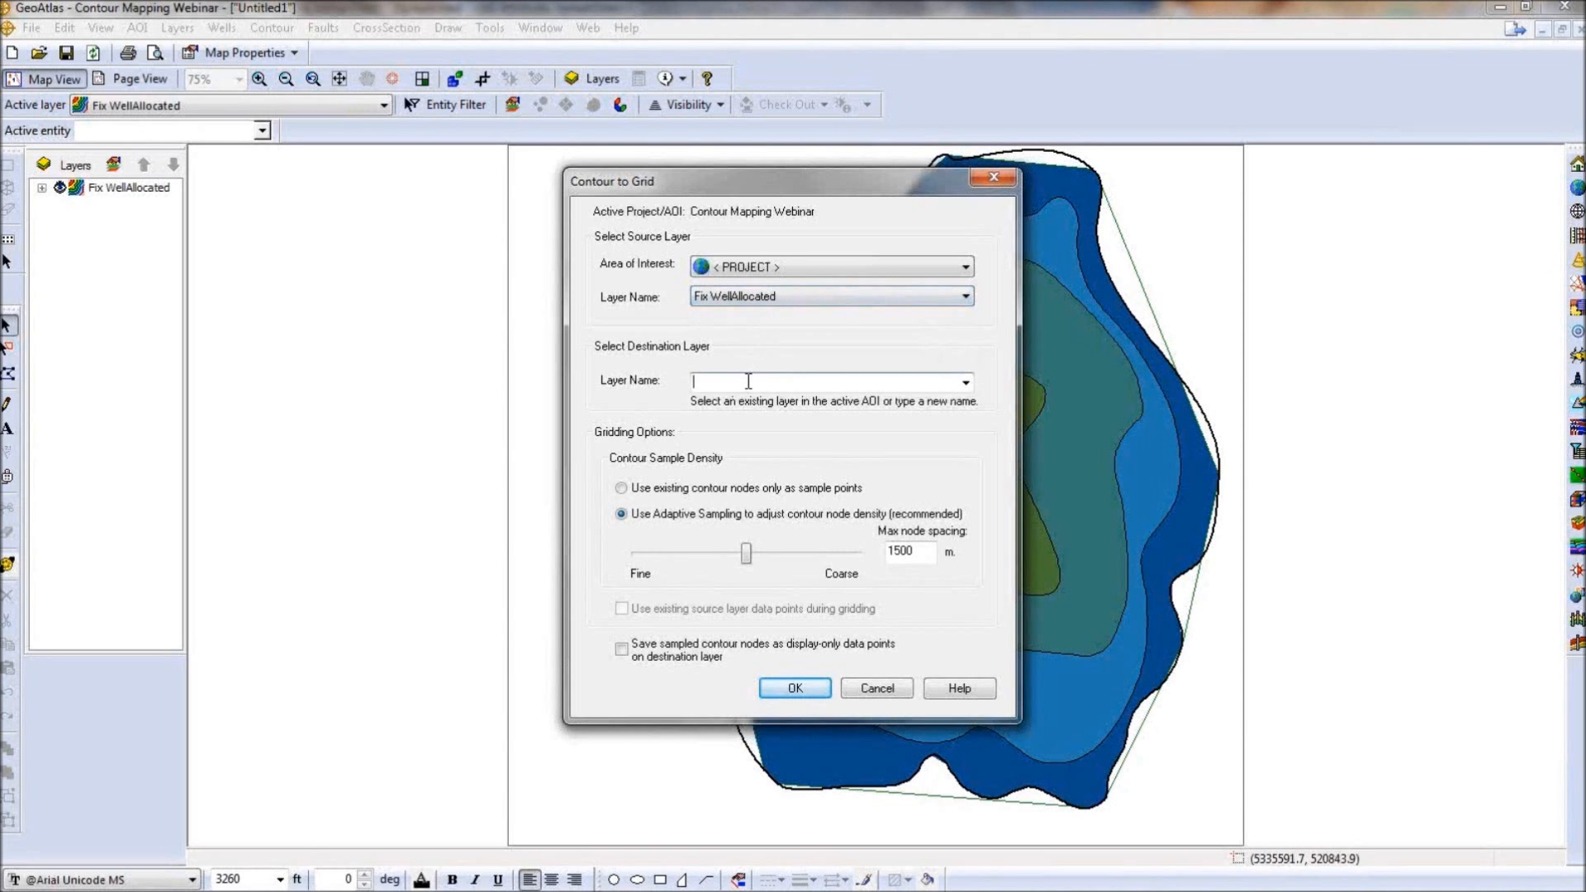
pyautogui.write('WellAlloc')
pyautogui.press('BackSpace')
pyautogui.press('BackSpace')
pyautogui.press('BackSpace')
pyautogui.press('BackSpace')
pyautogui.write('llocated CTG')
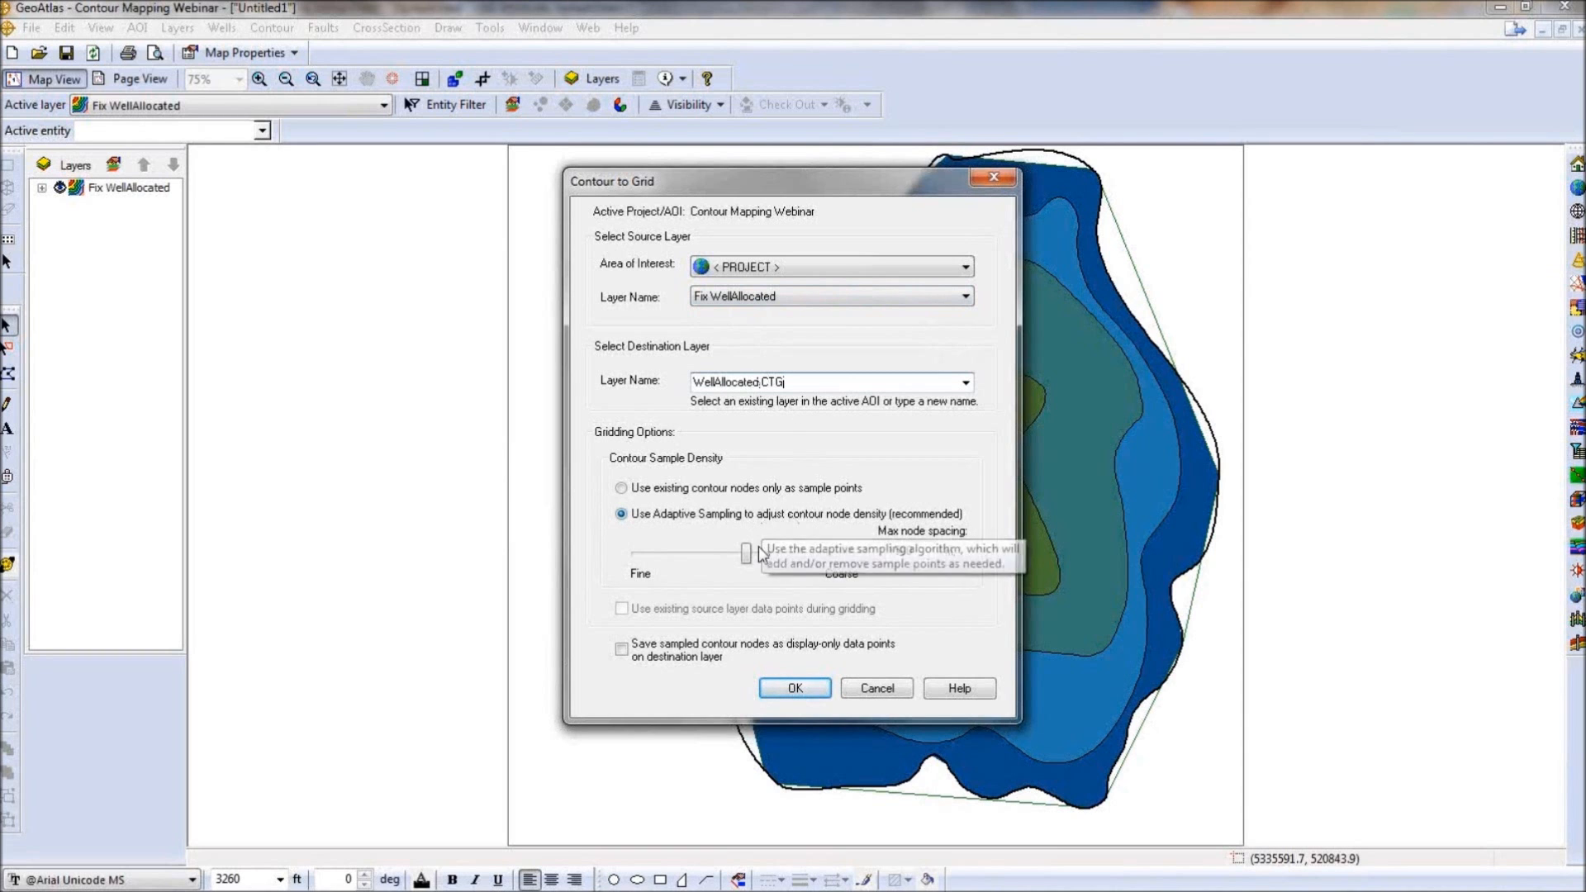
# Set the adaptive sampling's maximum node spacing to 422 m, save sampled contour nodes as display-only data points, and accept the gridding options.
pyautogui.moveTo(747, 553); pyautogui.dragTo(674, 559)
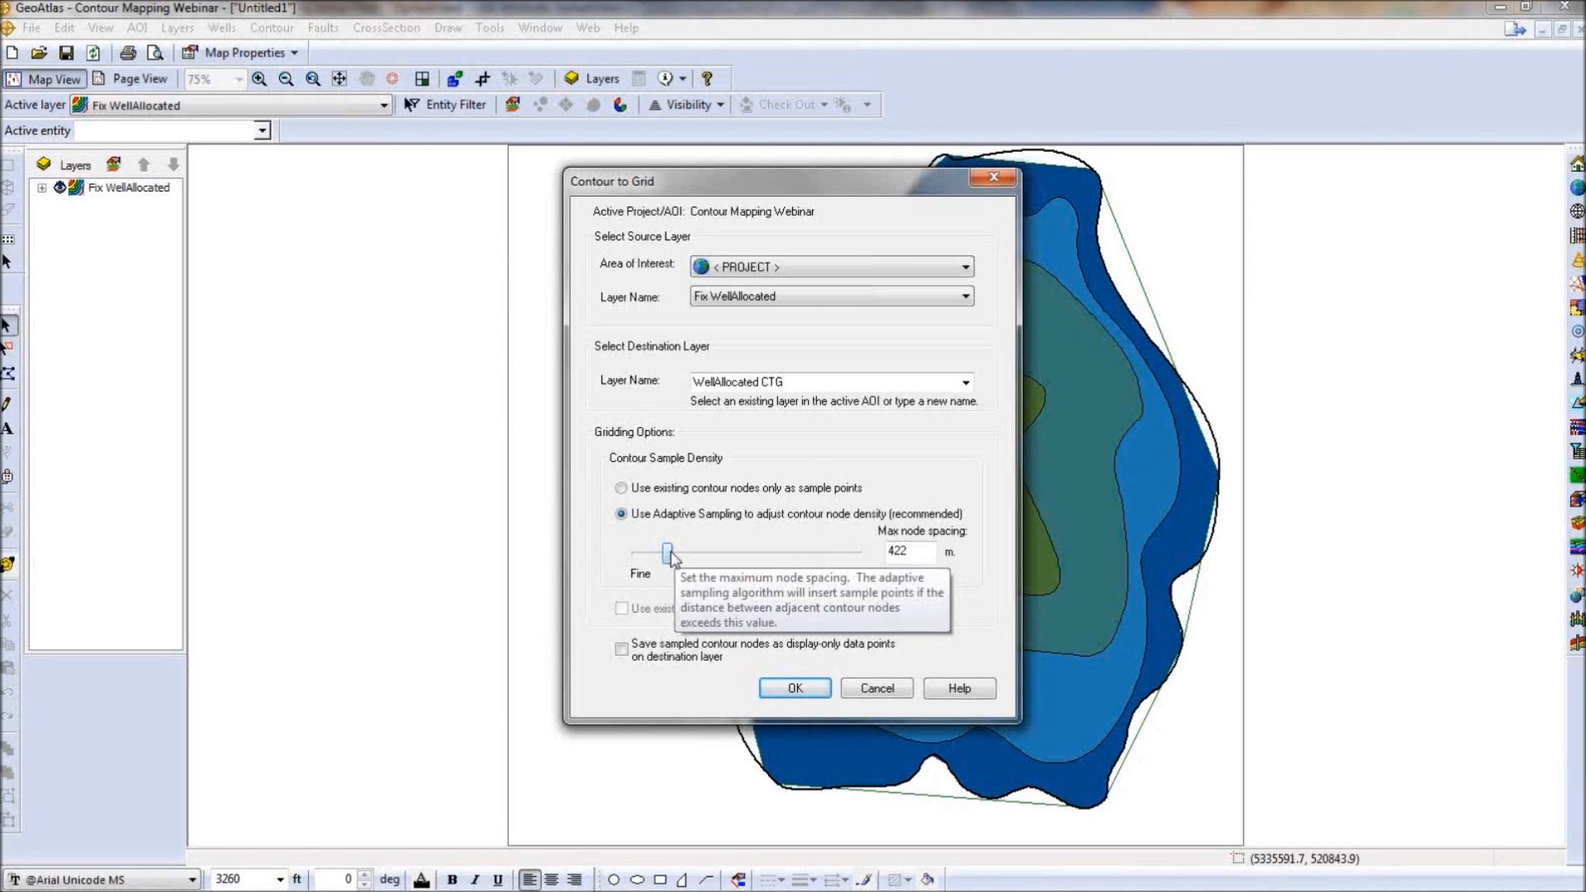
pyautogui.click(622, 649)
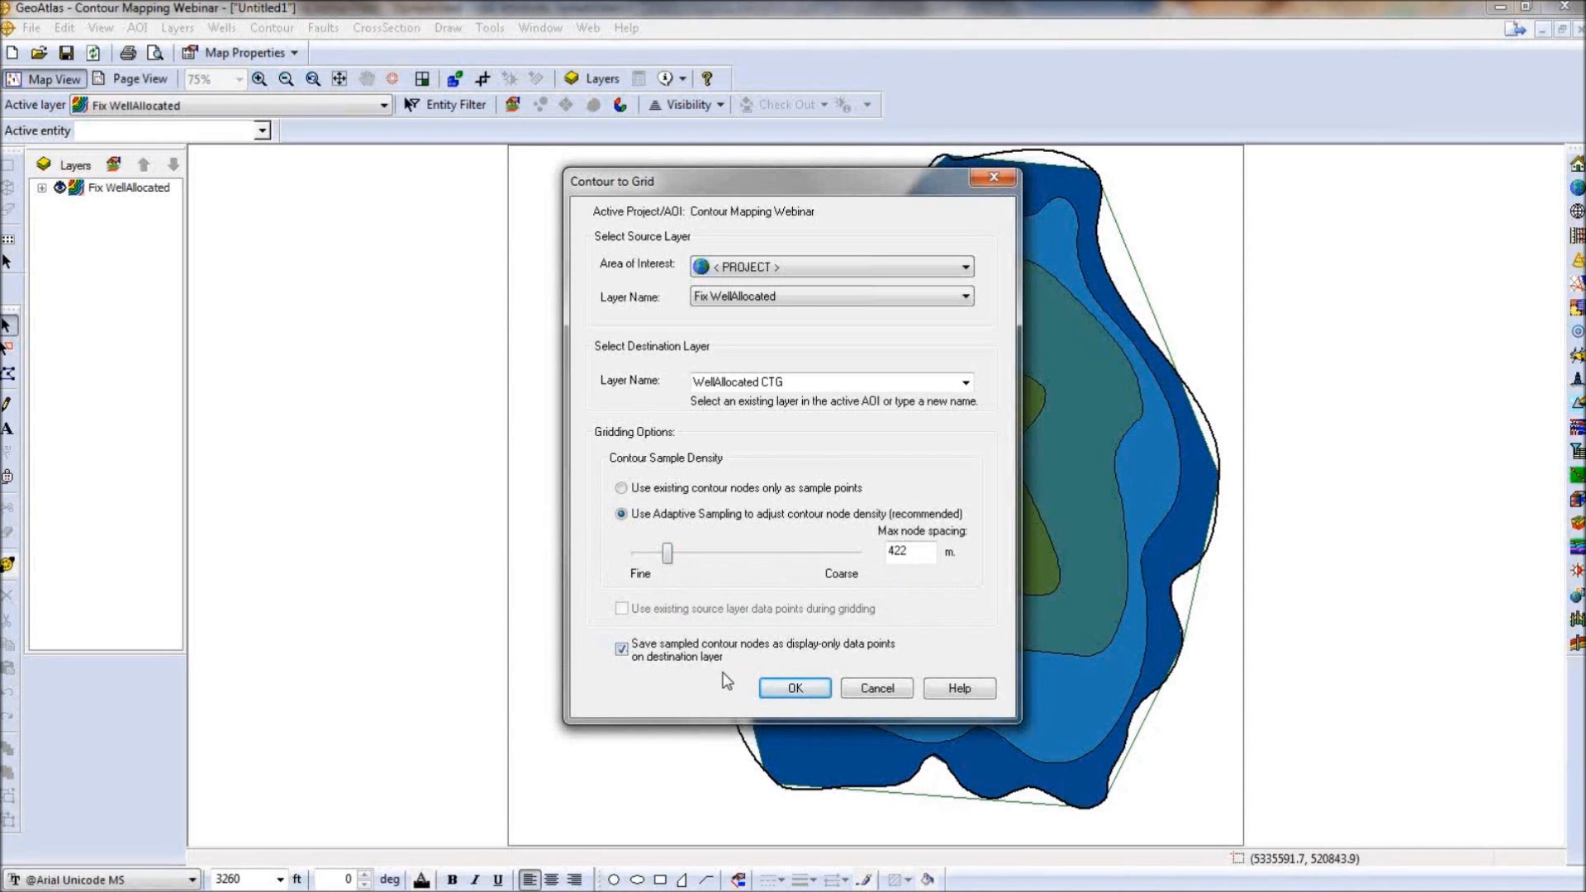
pyautogui.click(794, 688)
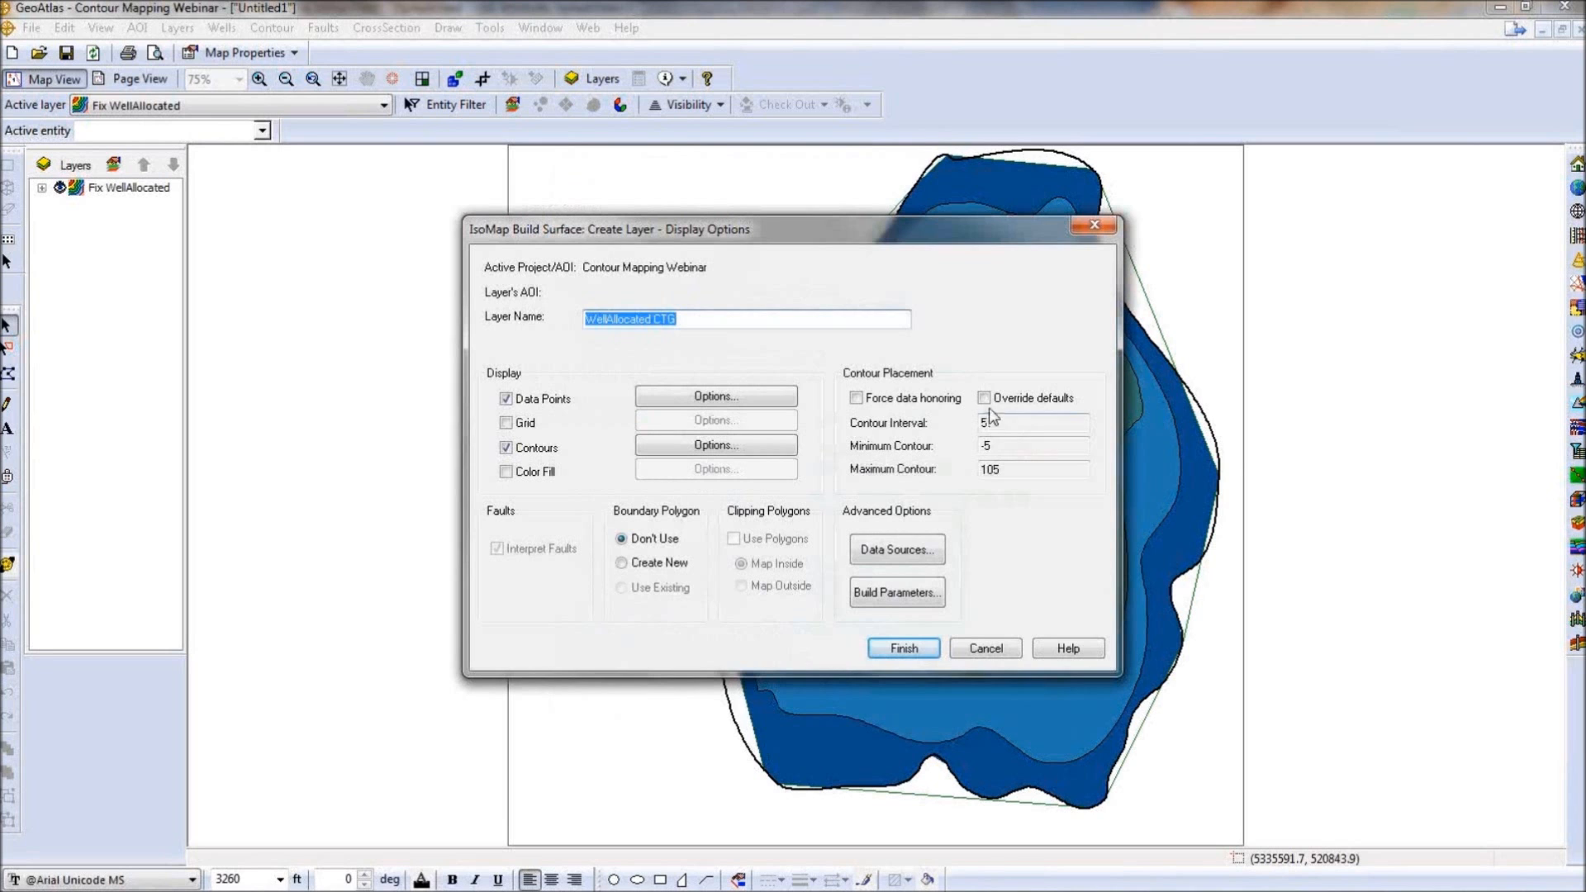
# Override the contour defaults with interval 10, minimum 0 and maximum 100, force data honoring, and create the WellAllocated CTG layer.
pyautogui.click(985, 399)
pyautogui.doubleClick(995, 446)
pyautogui.write('0')
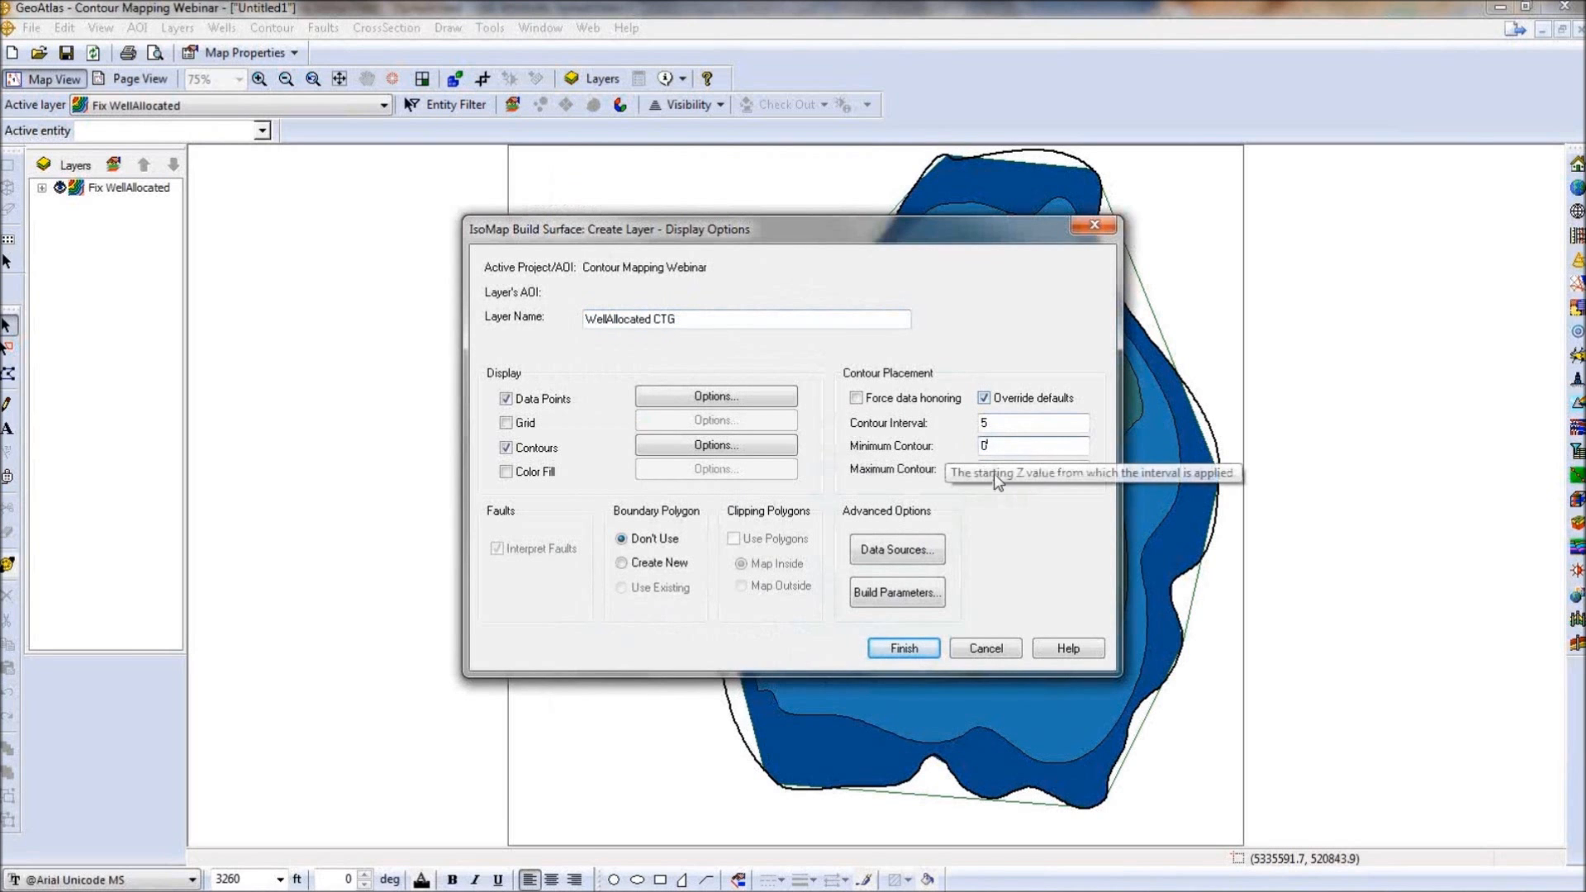
pyautogui.doubleClick(1002, 469)
pyautogui.write('100')
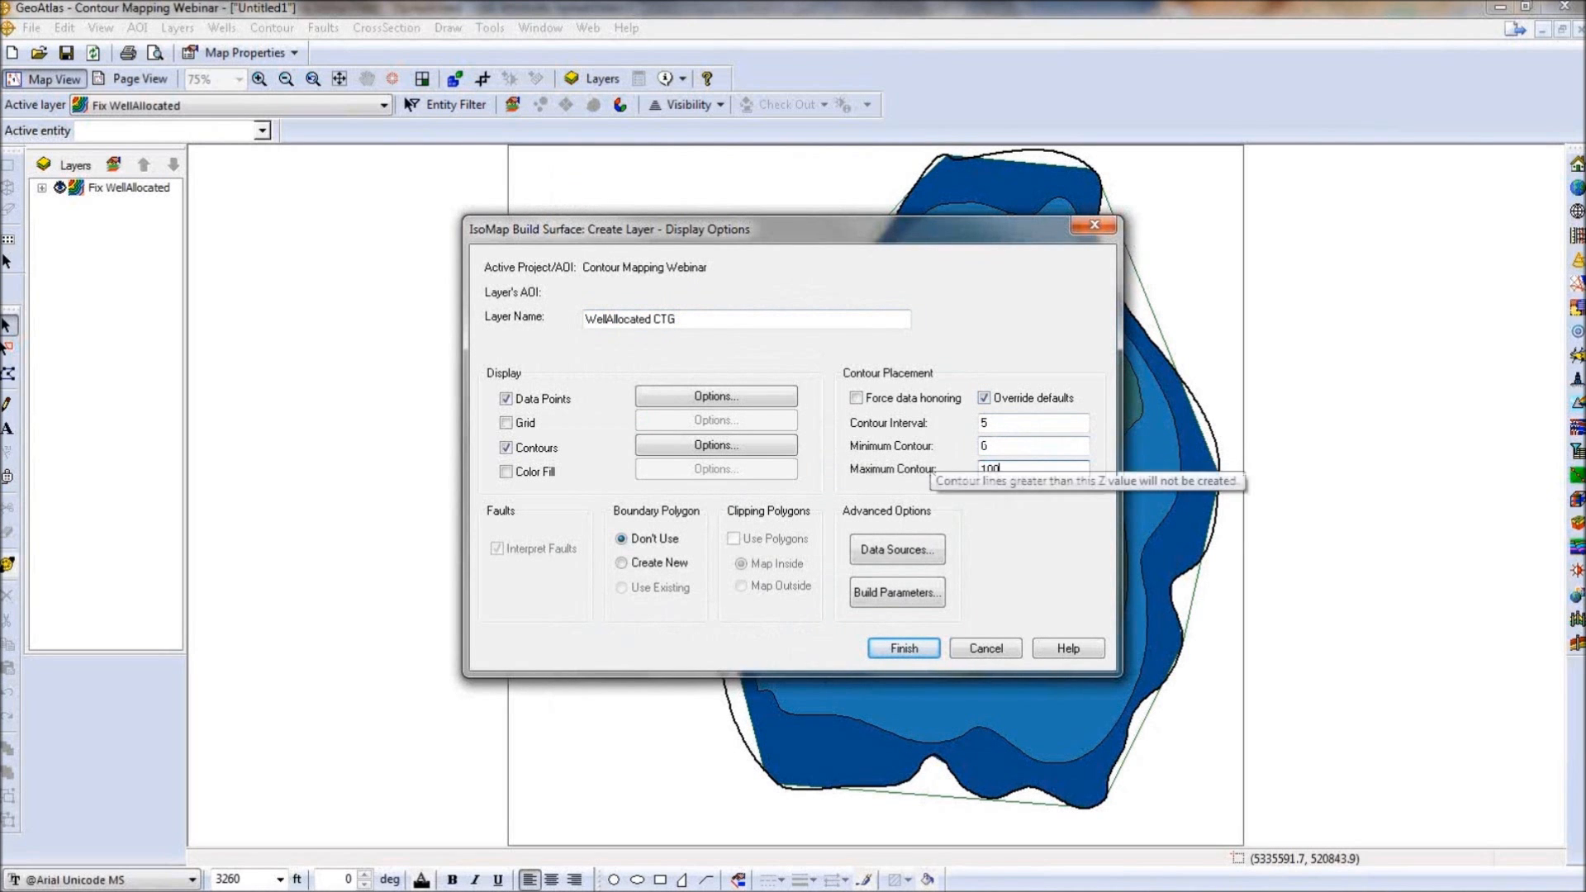
pyautogui.doubleClick(983, 422)
pyautogui.write('1')
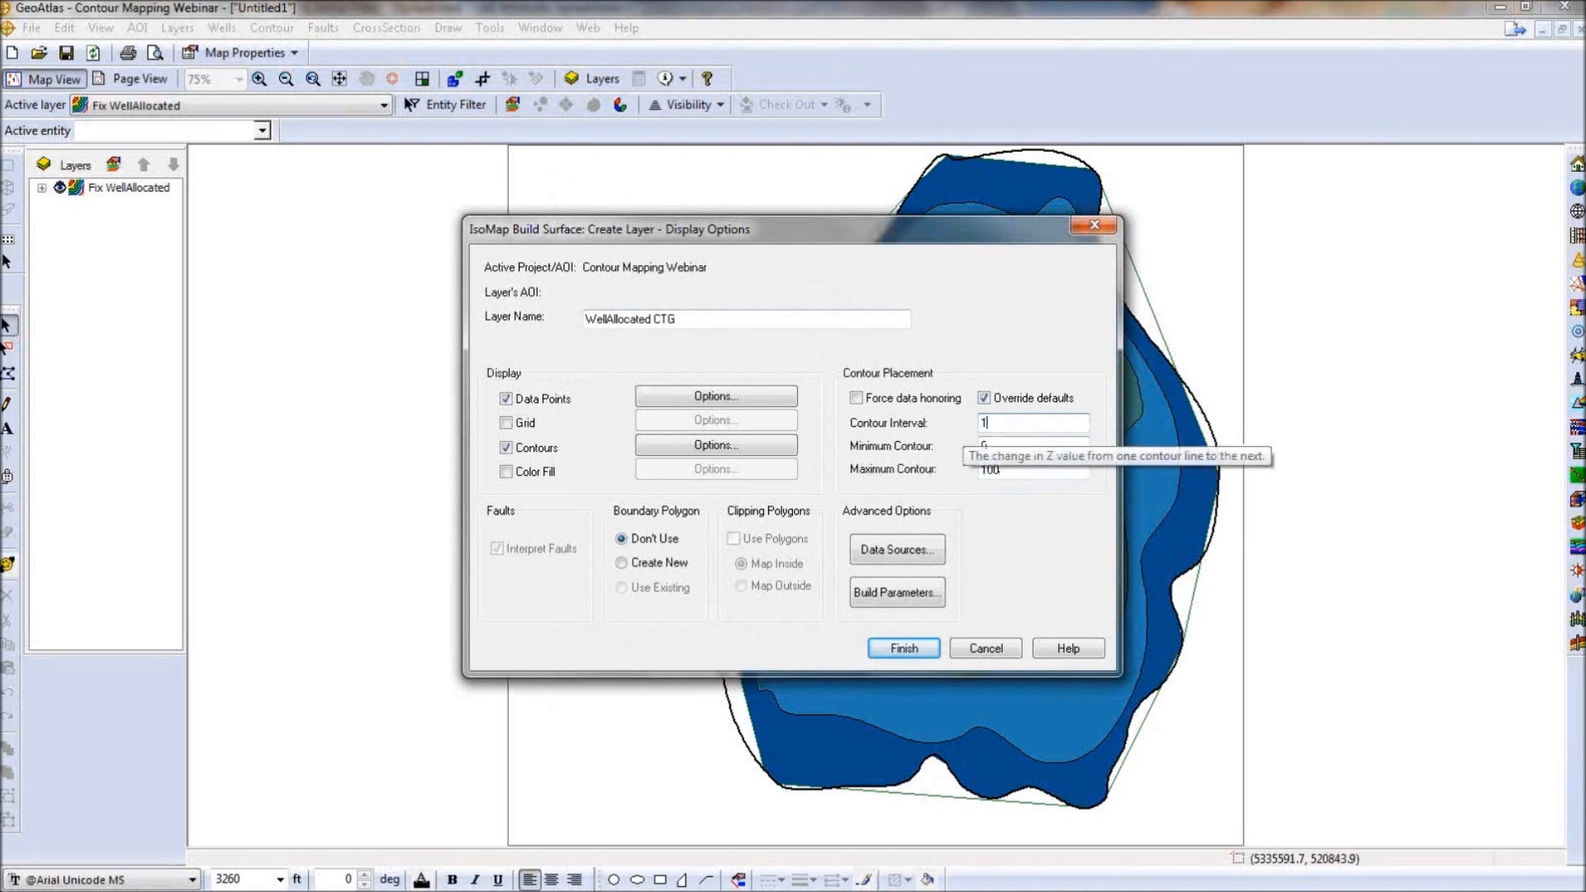
pyautogui.write('0')
pyautogui.click(857, 399)
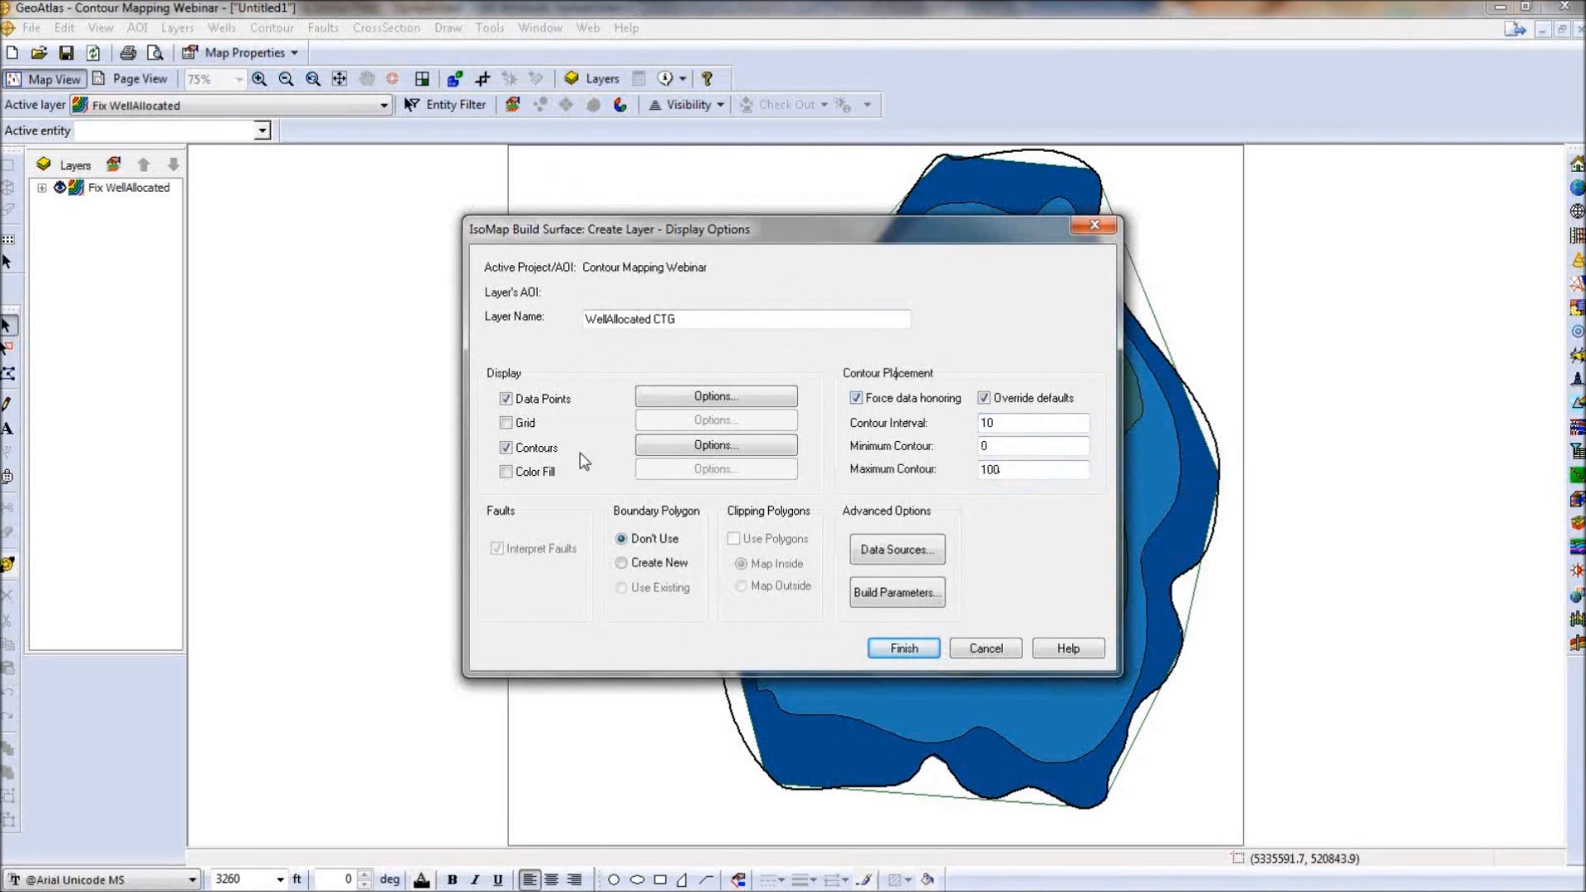
pyautogui.click(917, 648)
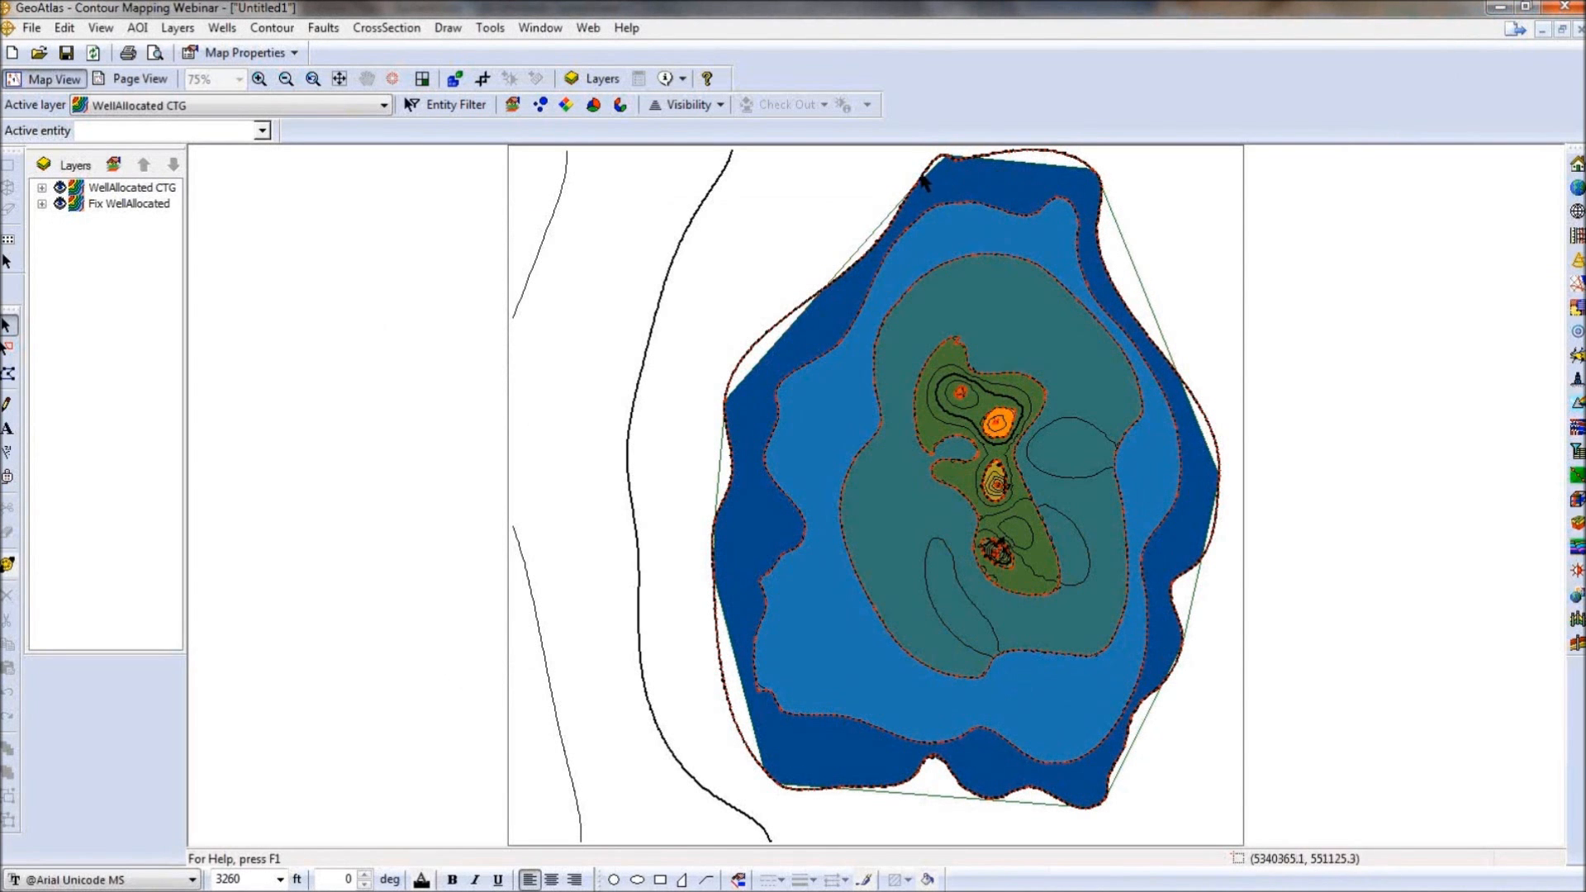
# Examine the extrapolated contours outside the source data, hiding and redisplaying the Fix WellAllocated layer for comparison.
pyautogui.moveTo(892, 223)
pyautogui.click(681, 261)
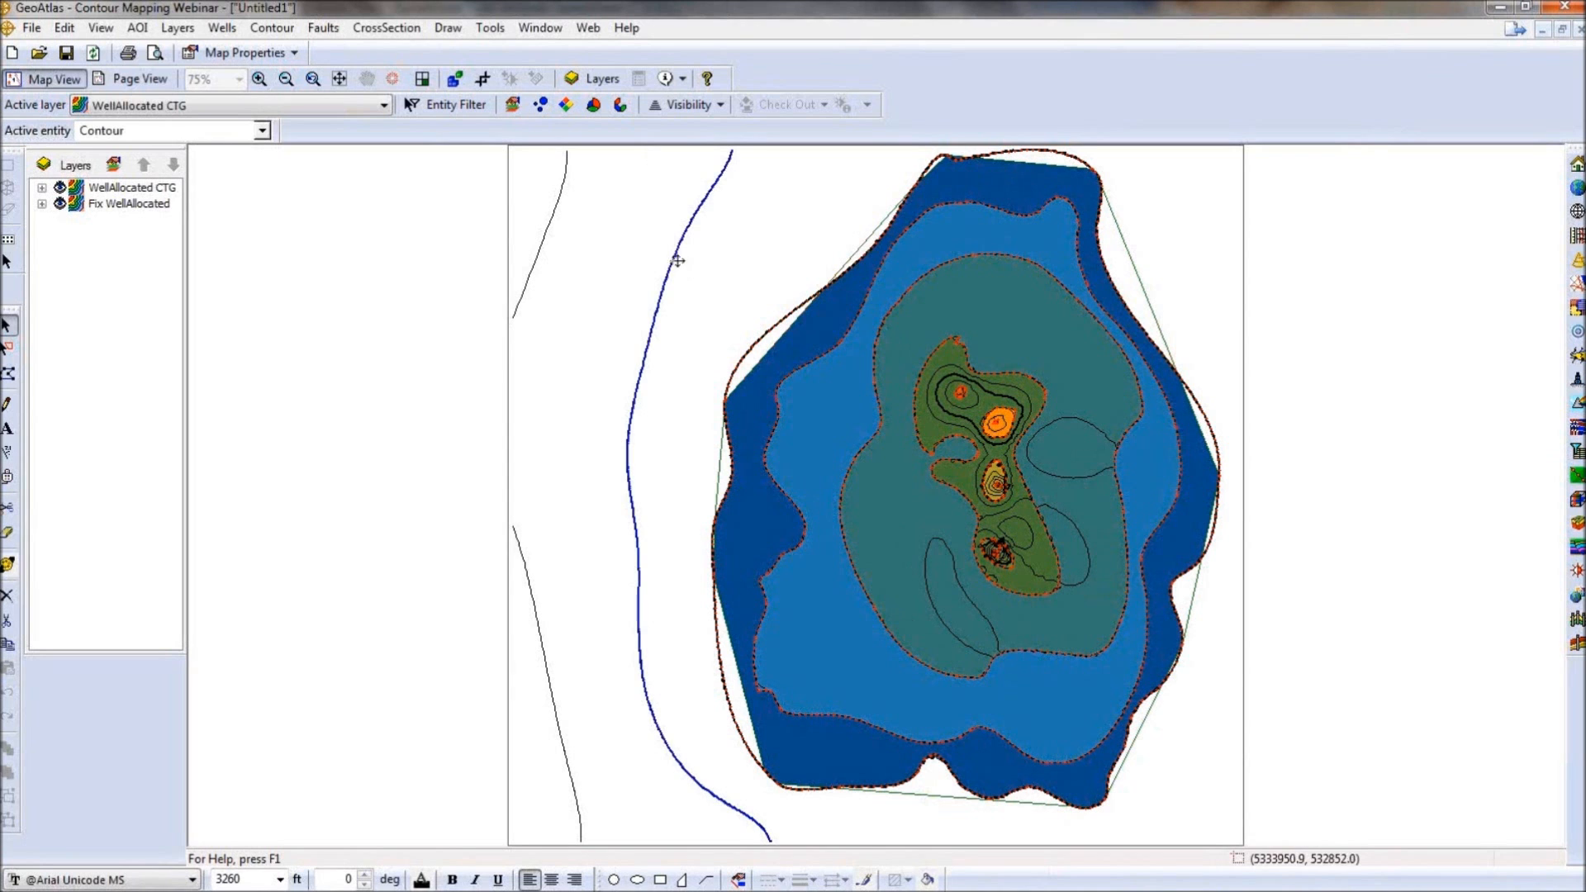
pyautogui.click(539, 240)
pyautogui.click(540, 644)
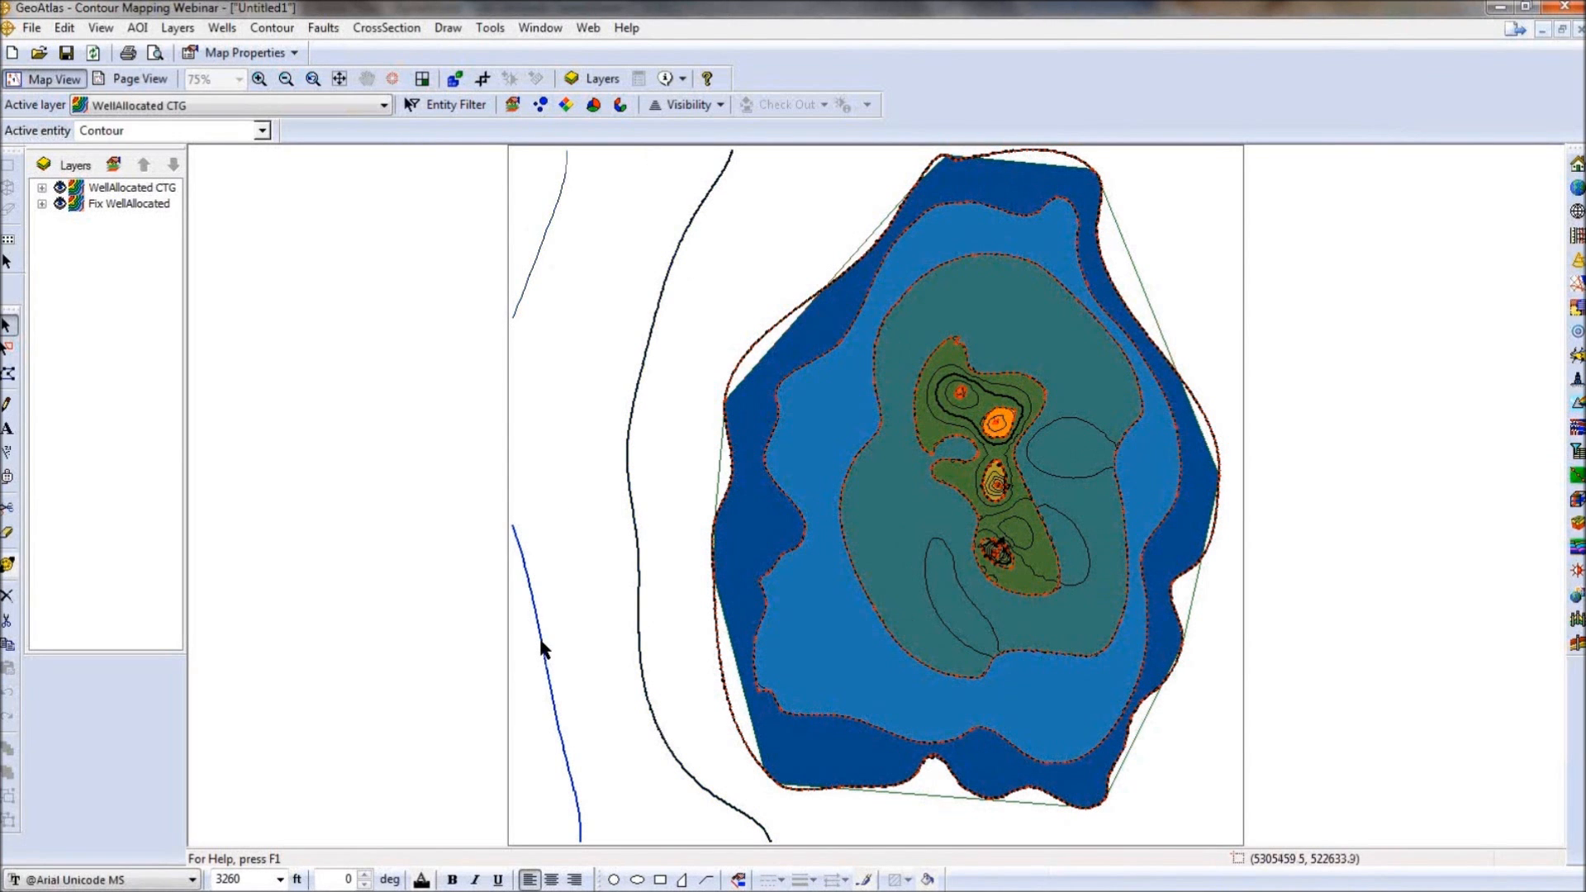
pyautogui.moveTo(541, 648)
pyautogui.click(73, 203)
pyautogui.click(59, 203)
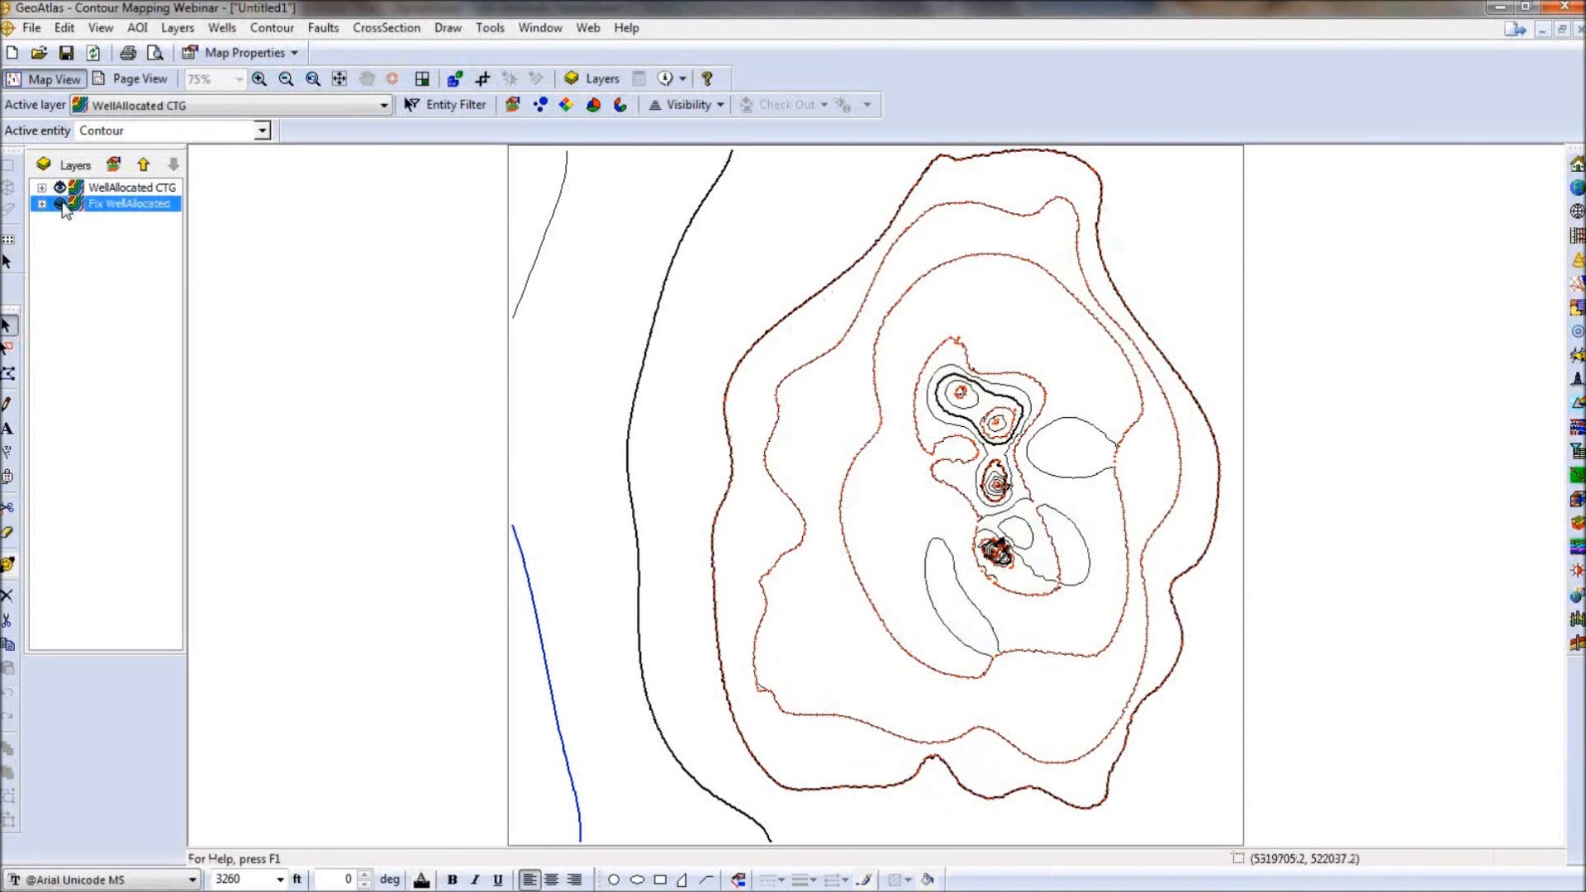
pyautogui.click(60, 203)
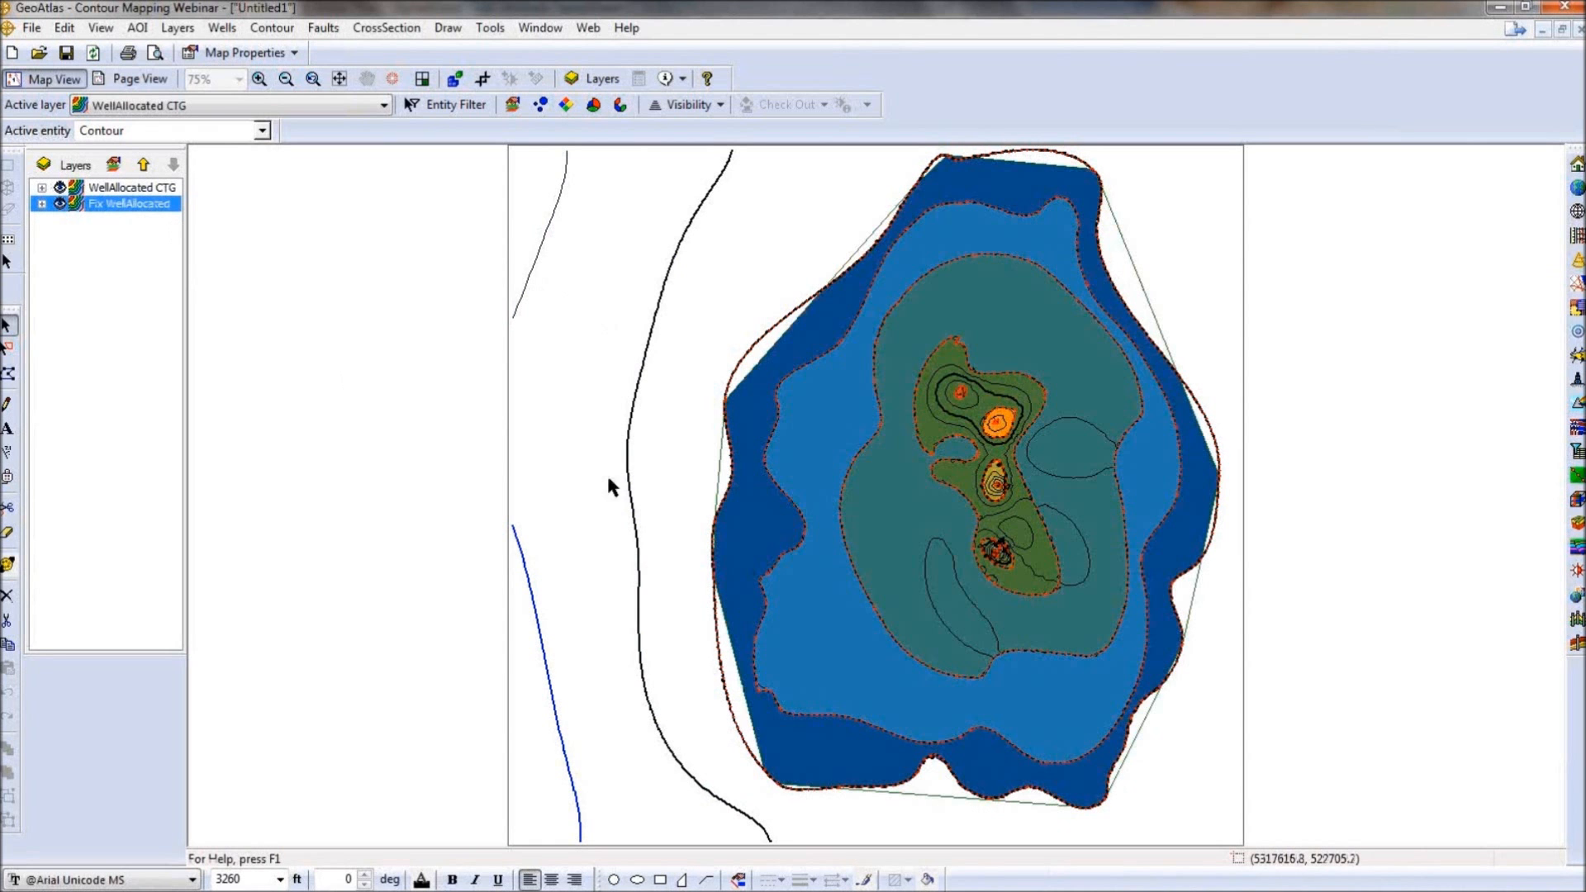
# Start updating the WellAllocated CTG layer and choose to create a new boundary polygon.
pyautogui.rightClick(841, 637)
pyautogui.click(941, 859)
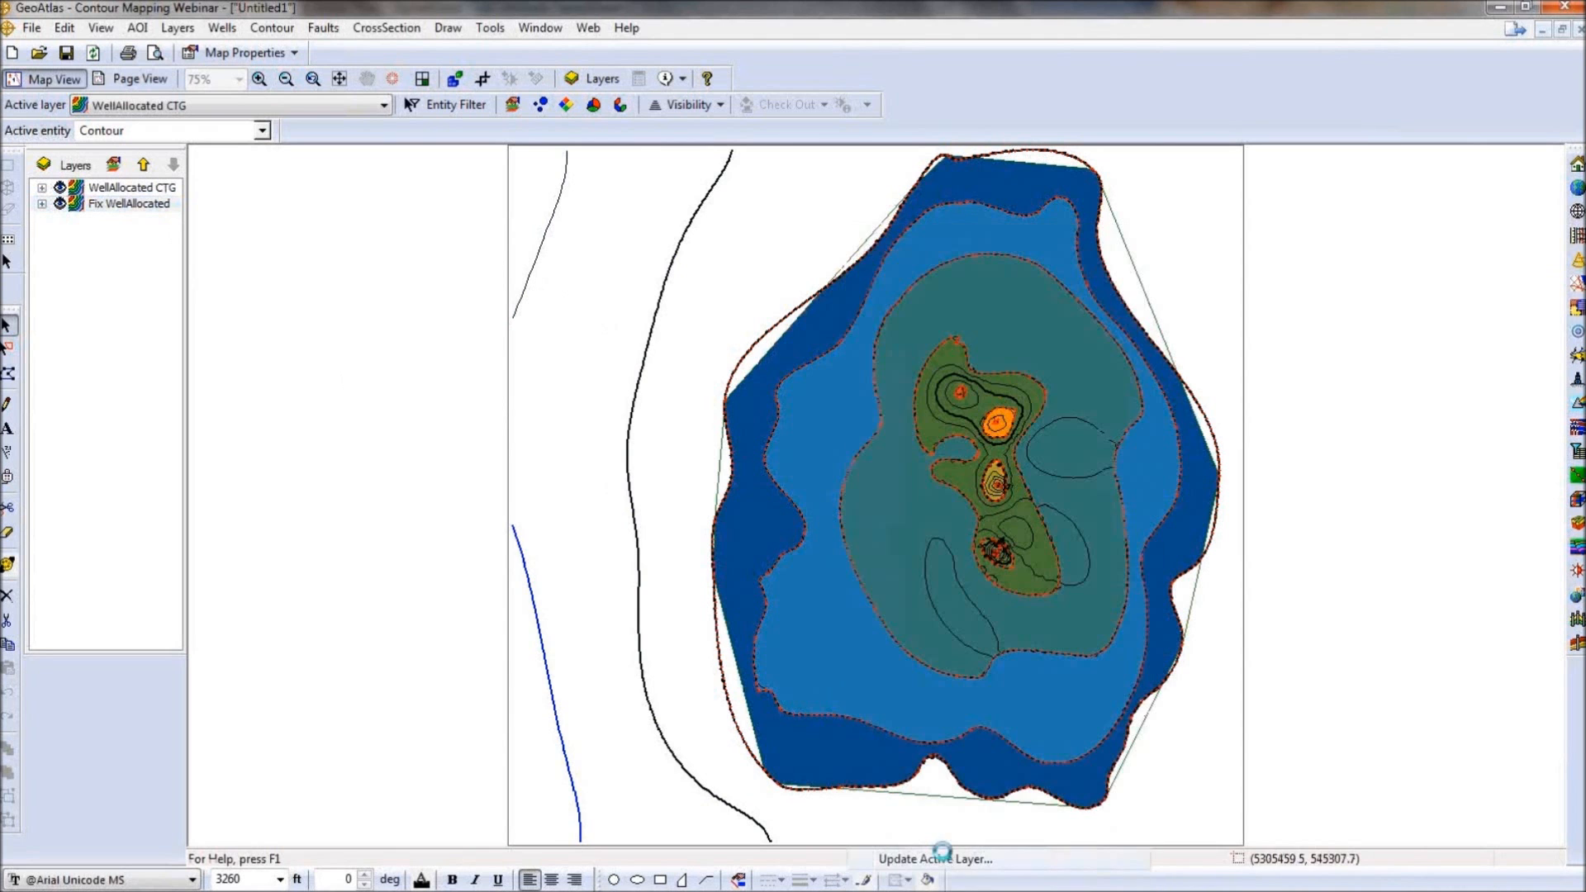
pyautogui.click(630, 565)
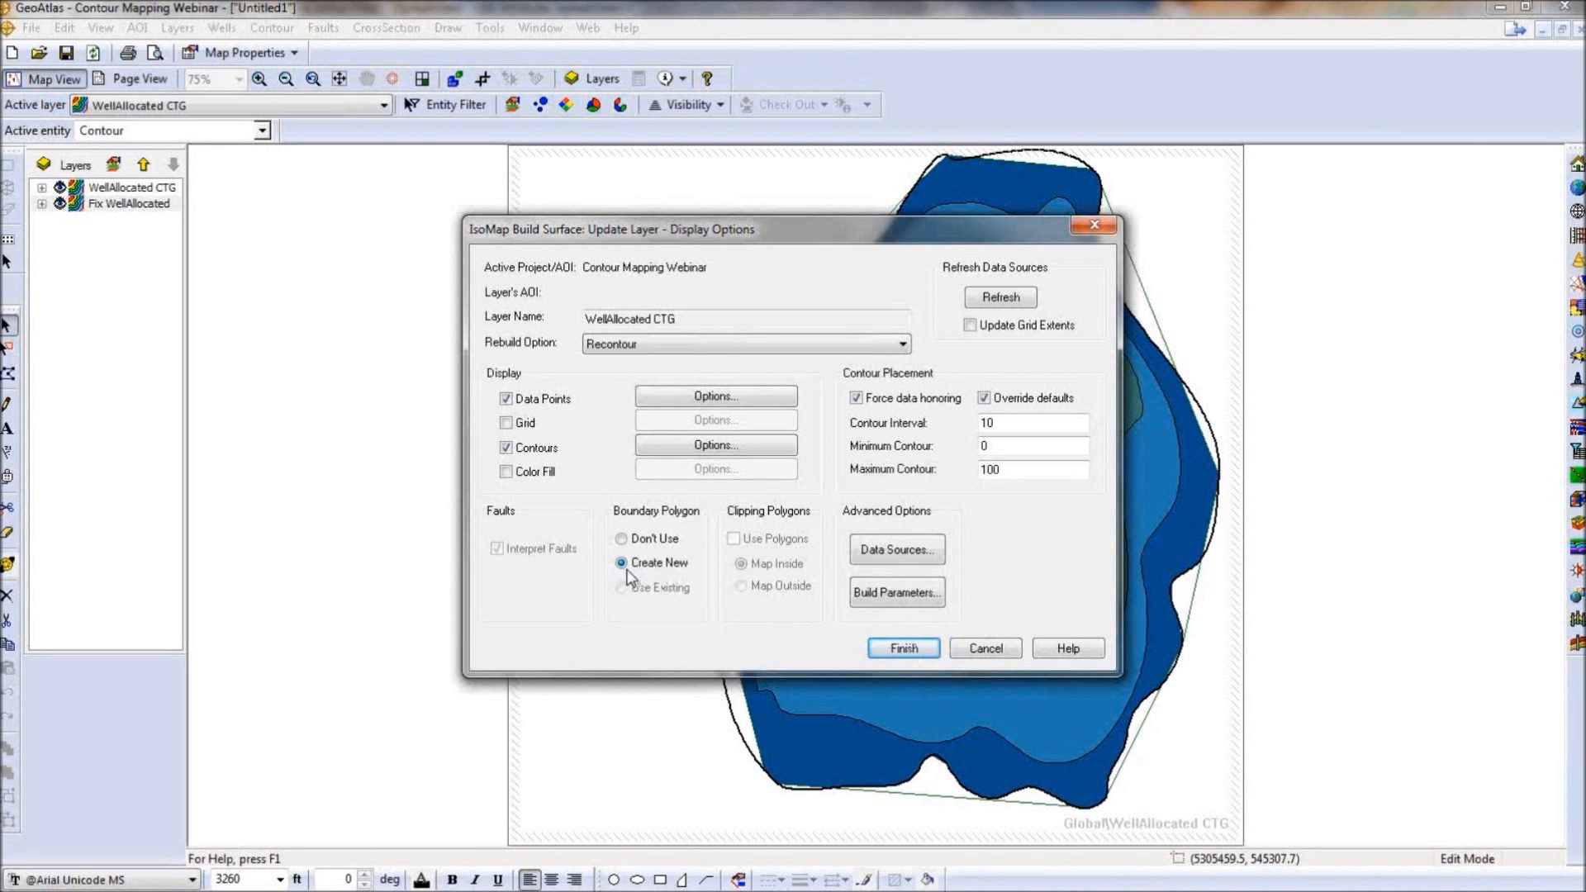
# Set the smallest feature radius to 400 in the grid spacing build parameters of WellAllocated CTG.
pyautogui.click(909, 591)
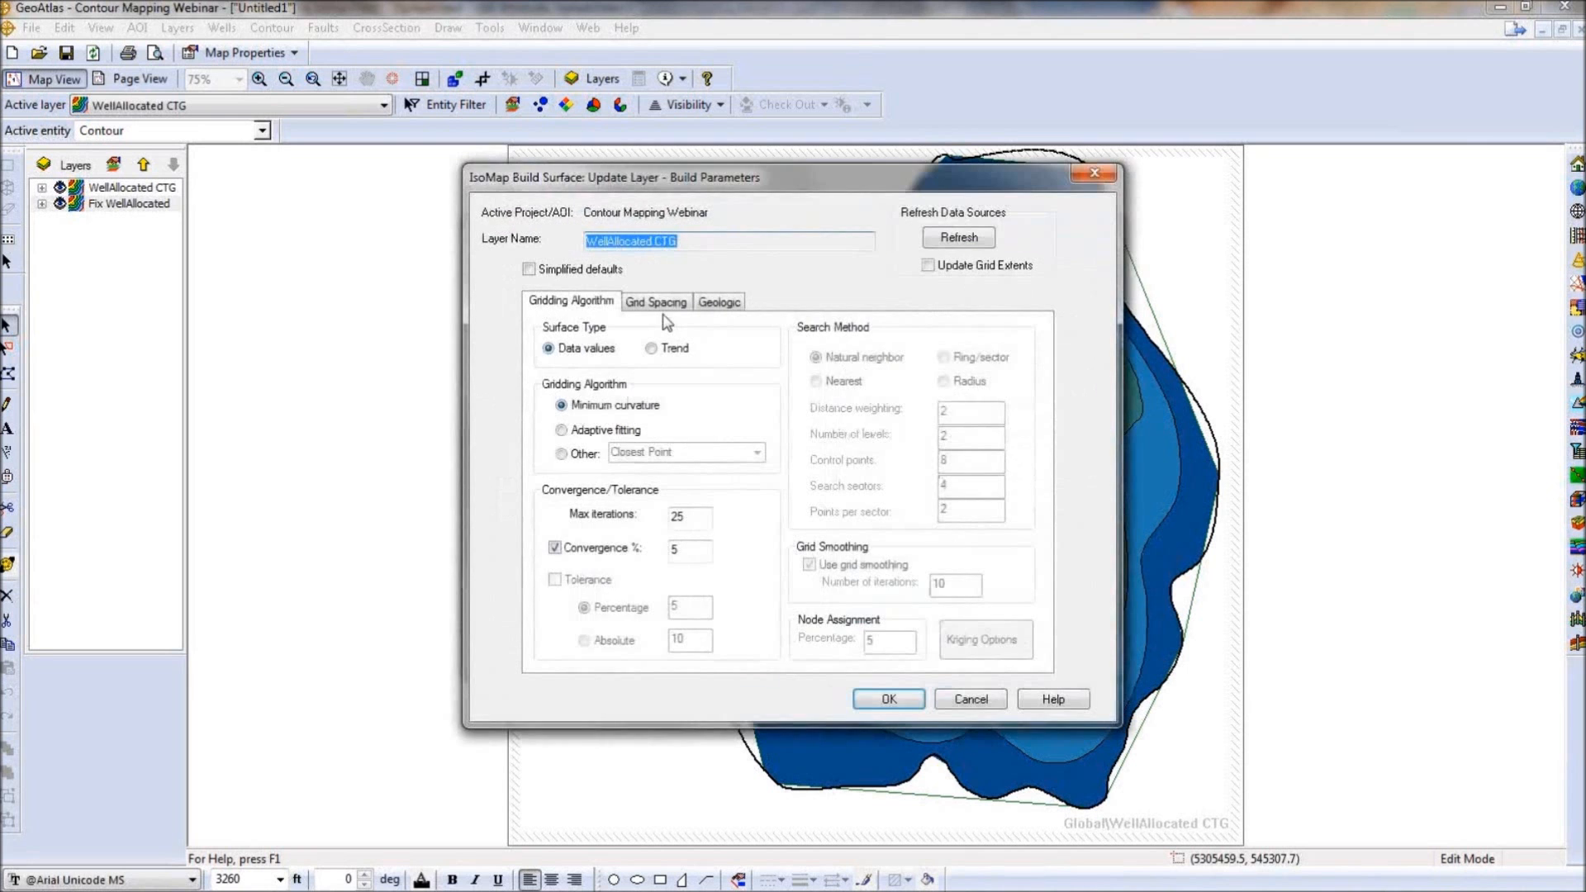
pyautogui.click(661, 303)
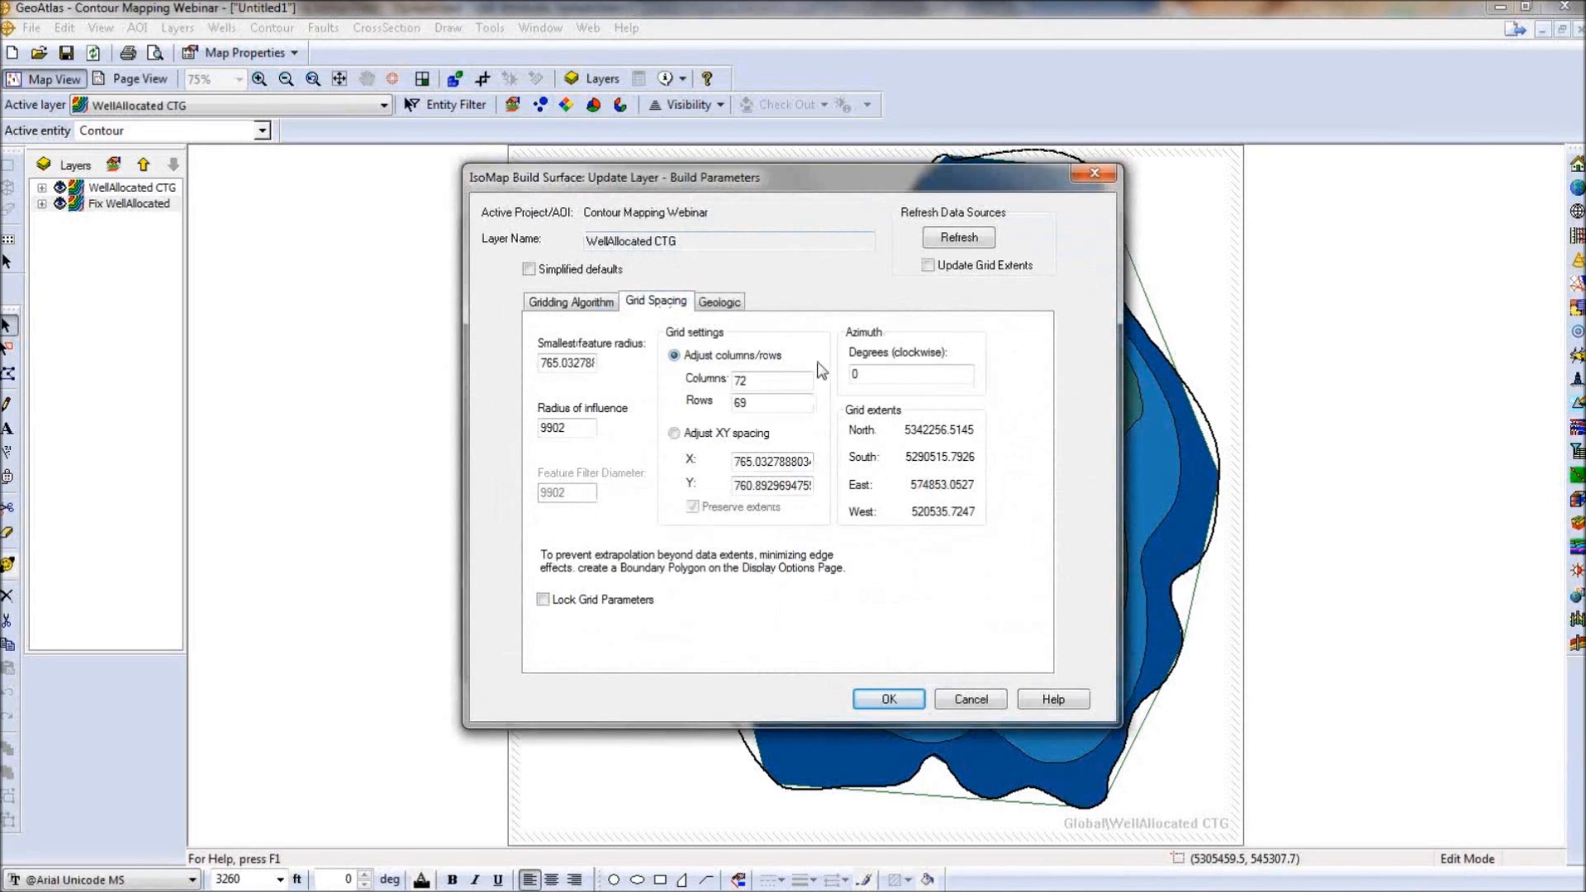
pyautogui.doubleClick(573, 363)
pyautogui.write('400')
pyautogui.click(591, 432)
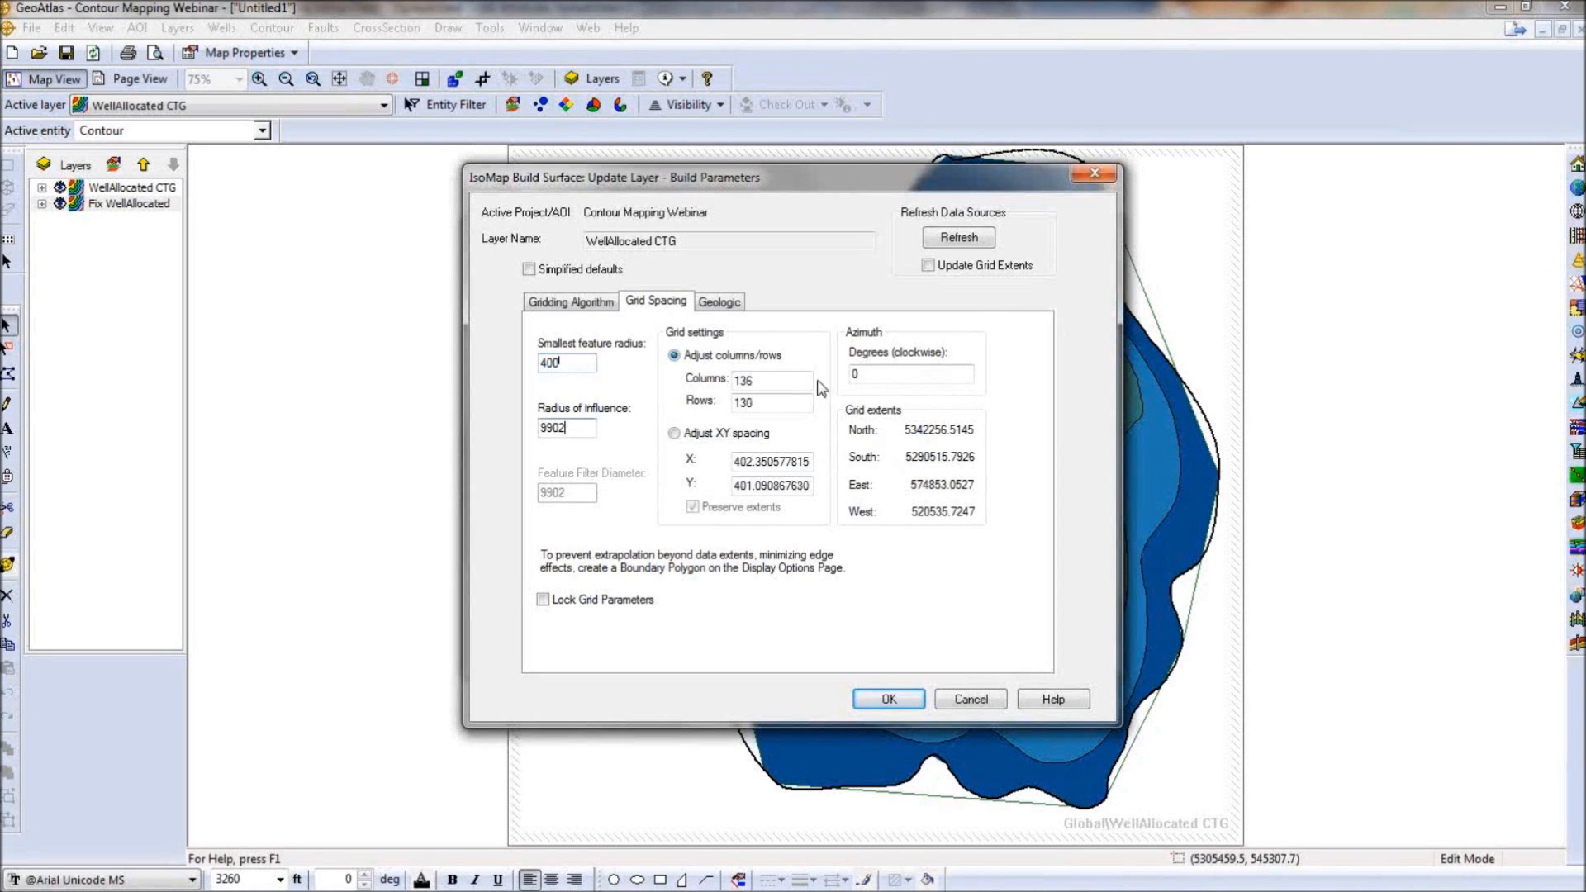
# Lock the grid parameters and set the radius of influence to 10000.
pyautogui.click(772, 381)
pyautogui.click(775, 402)
pyautogui.click(570, 366)
pyautogui.click(572, 428)
pyautogui.moveTo(576, 426)
pyautogui.click(558, 604)
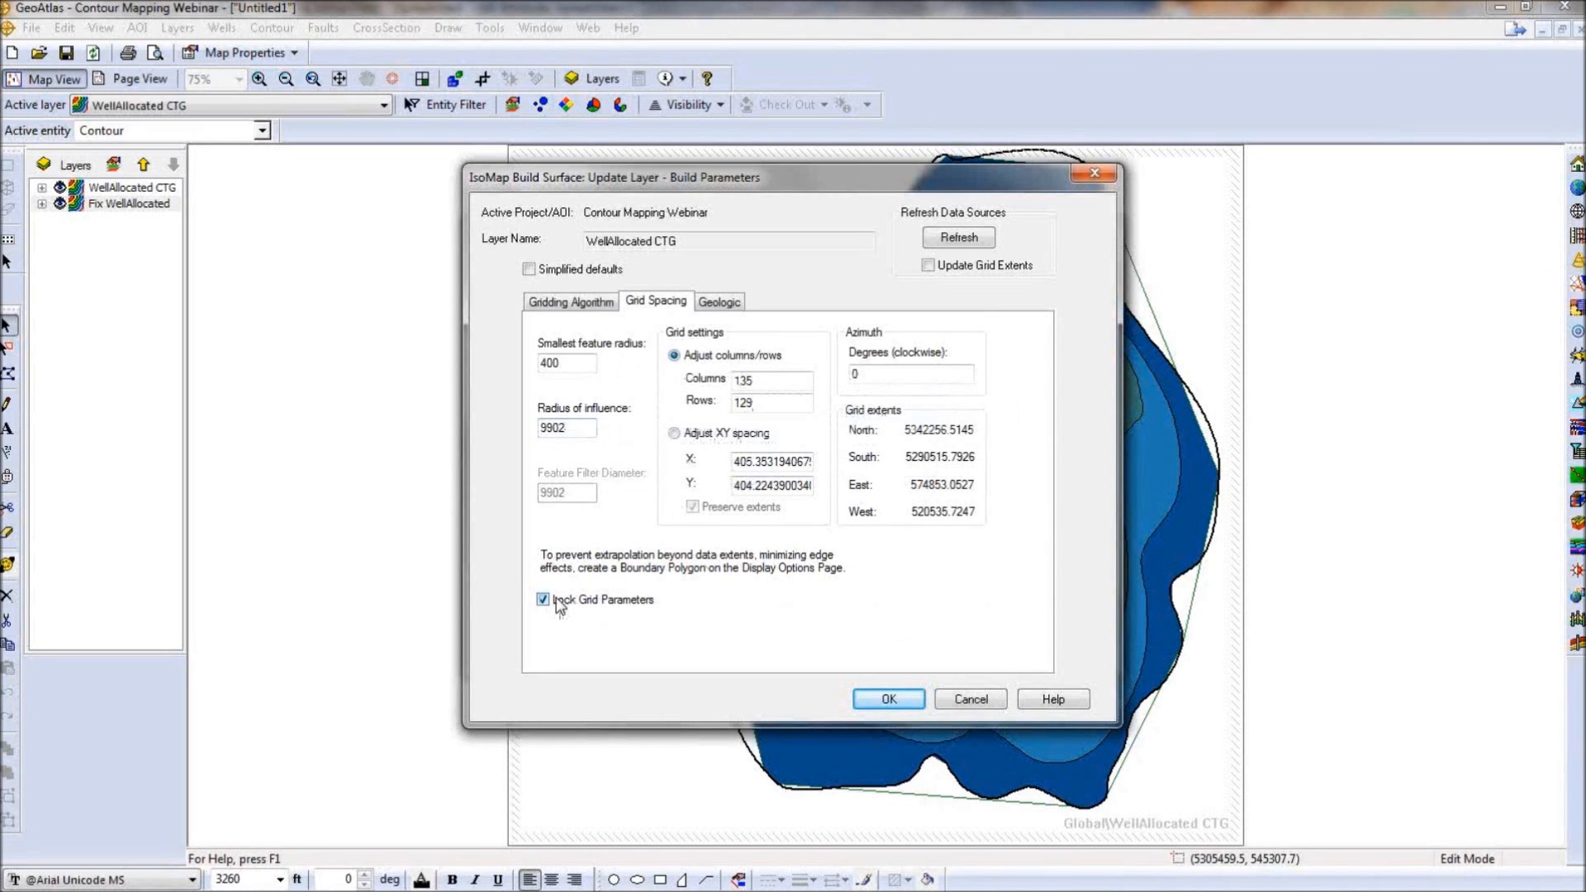
pyautogui.moveTo(590, 428); pyautogui.dragTo(504, 431)
pyautogui.write('10000')
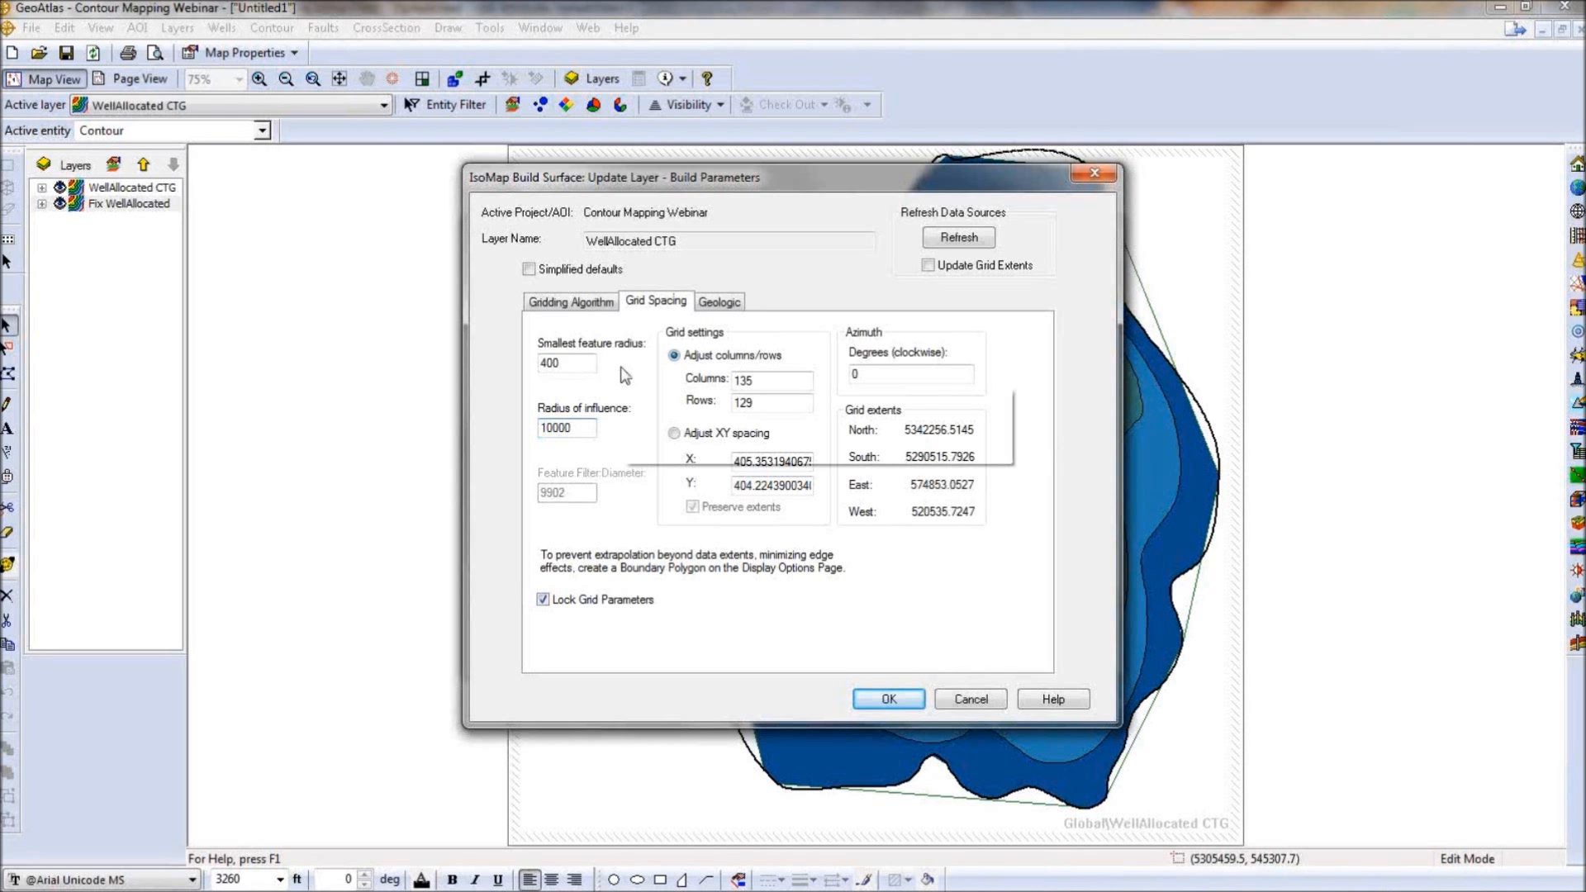
pyautogui.moveTo(625, 376)
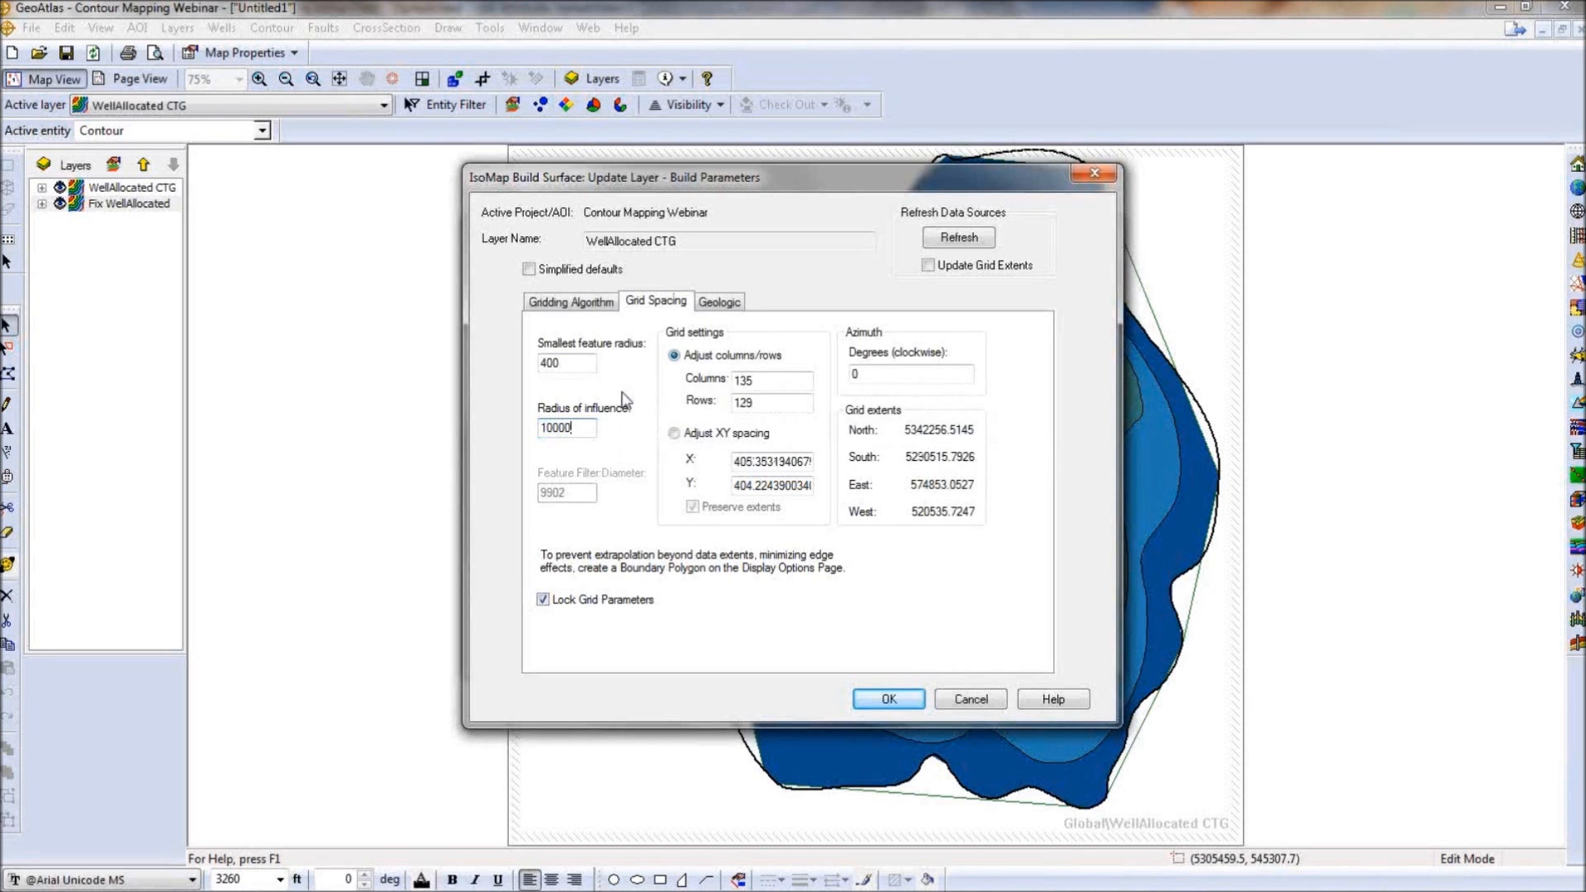
# Review the gridding algorithm settings, accept the build parameters, and regrid the WellAllocated CTG layer.
pyautogui.click(589, 304)
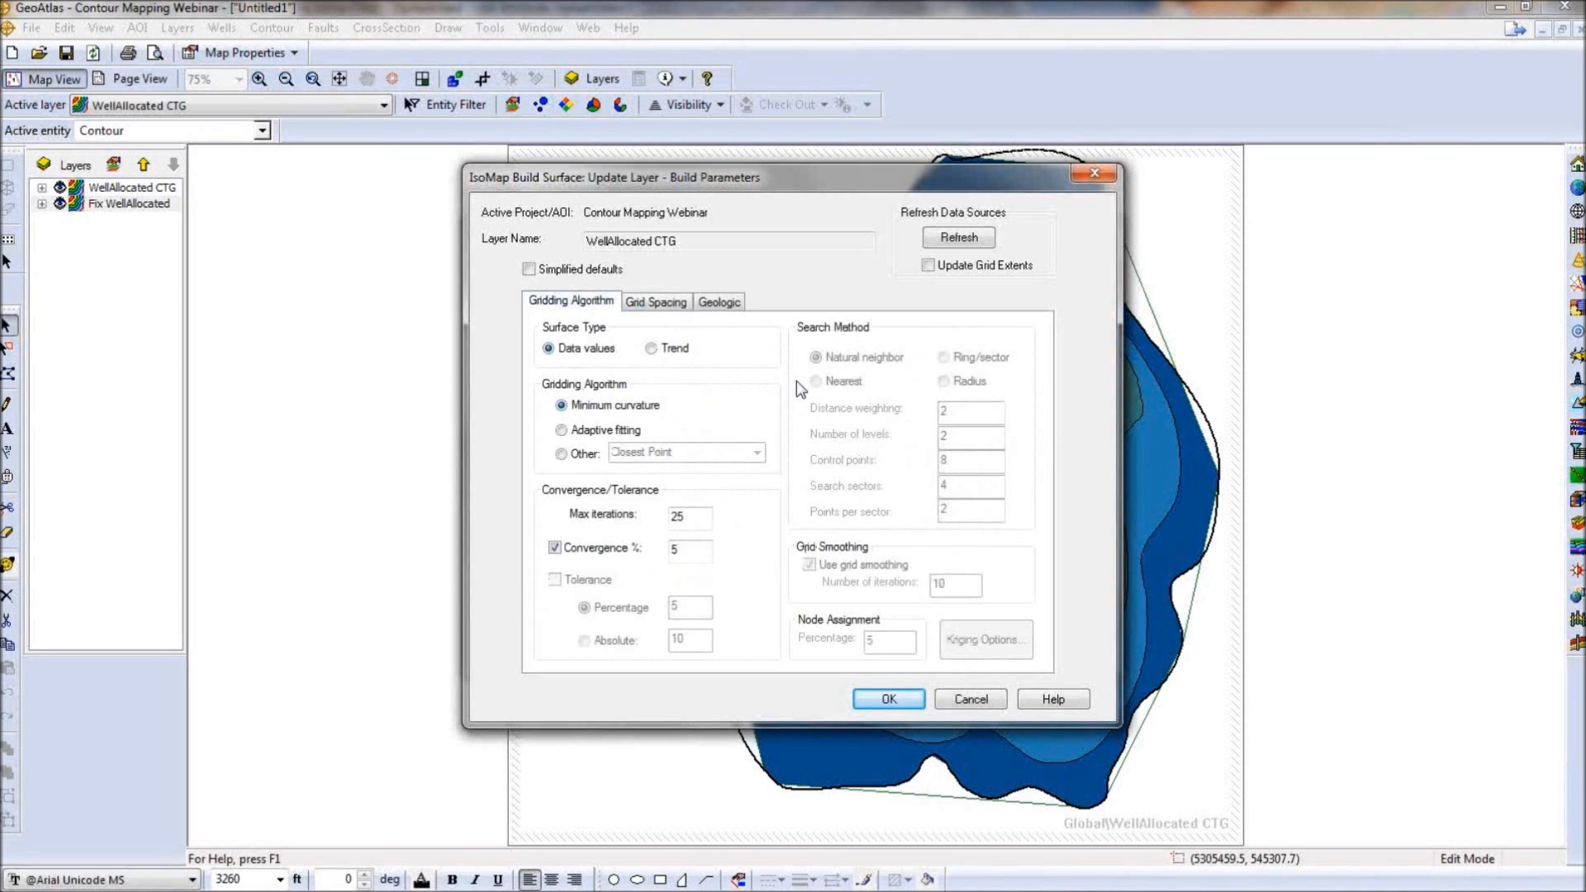
pyautogui.click(884, 698)
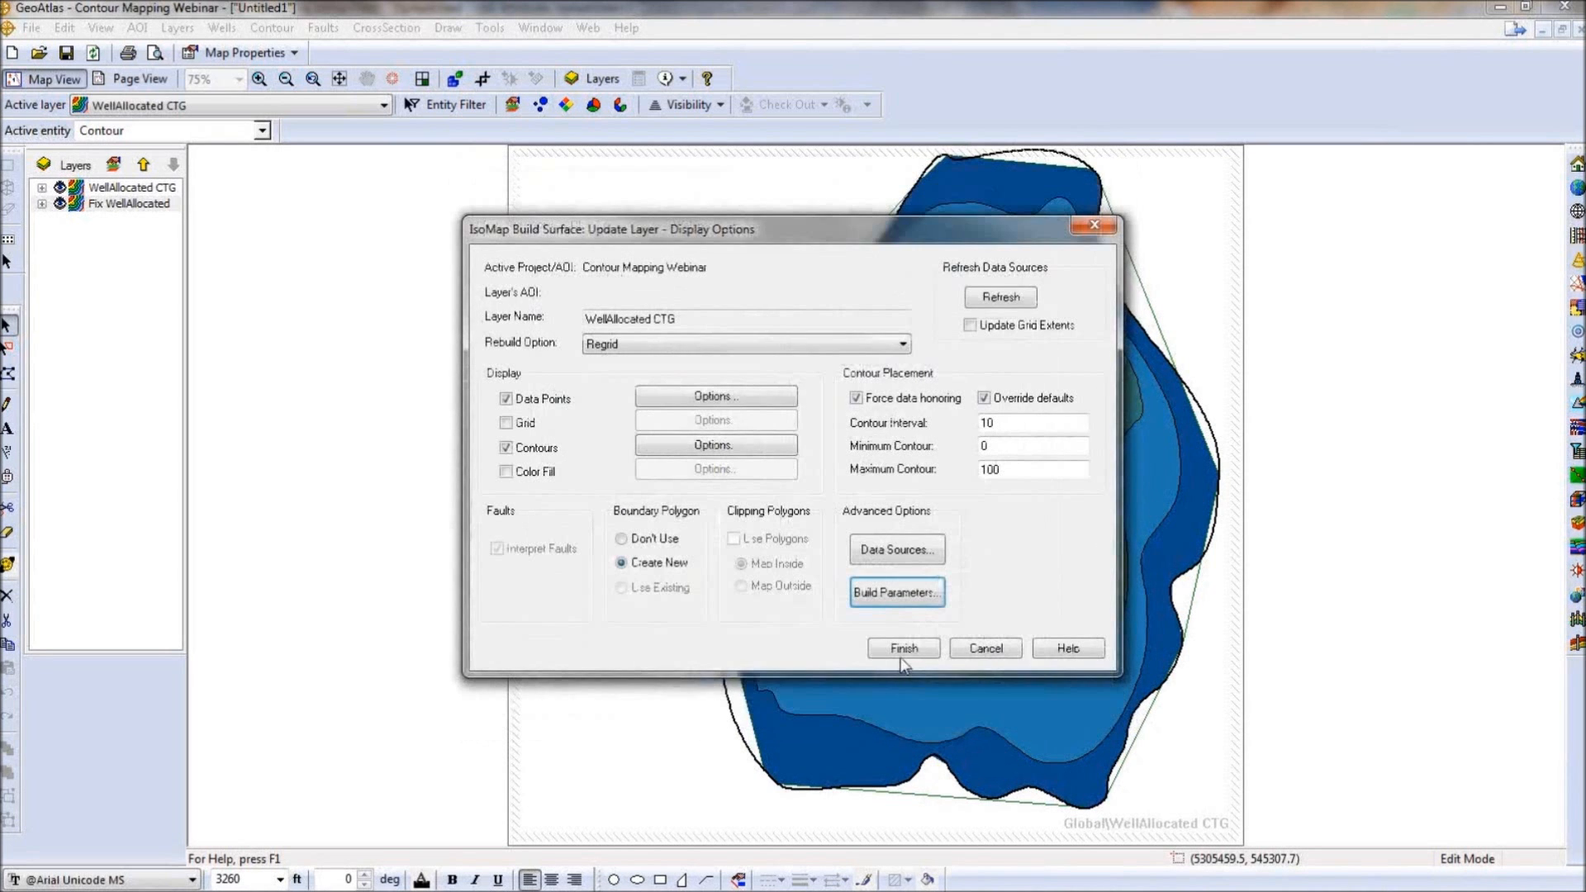
pyautogui.click(904, 649)
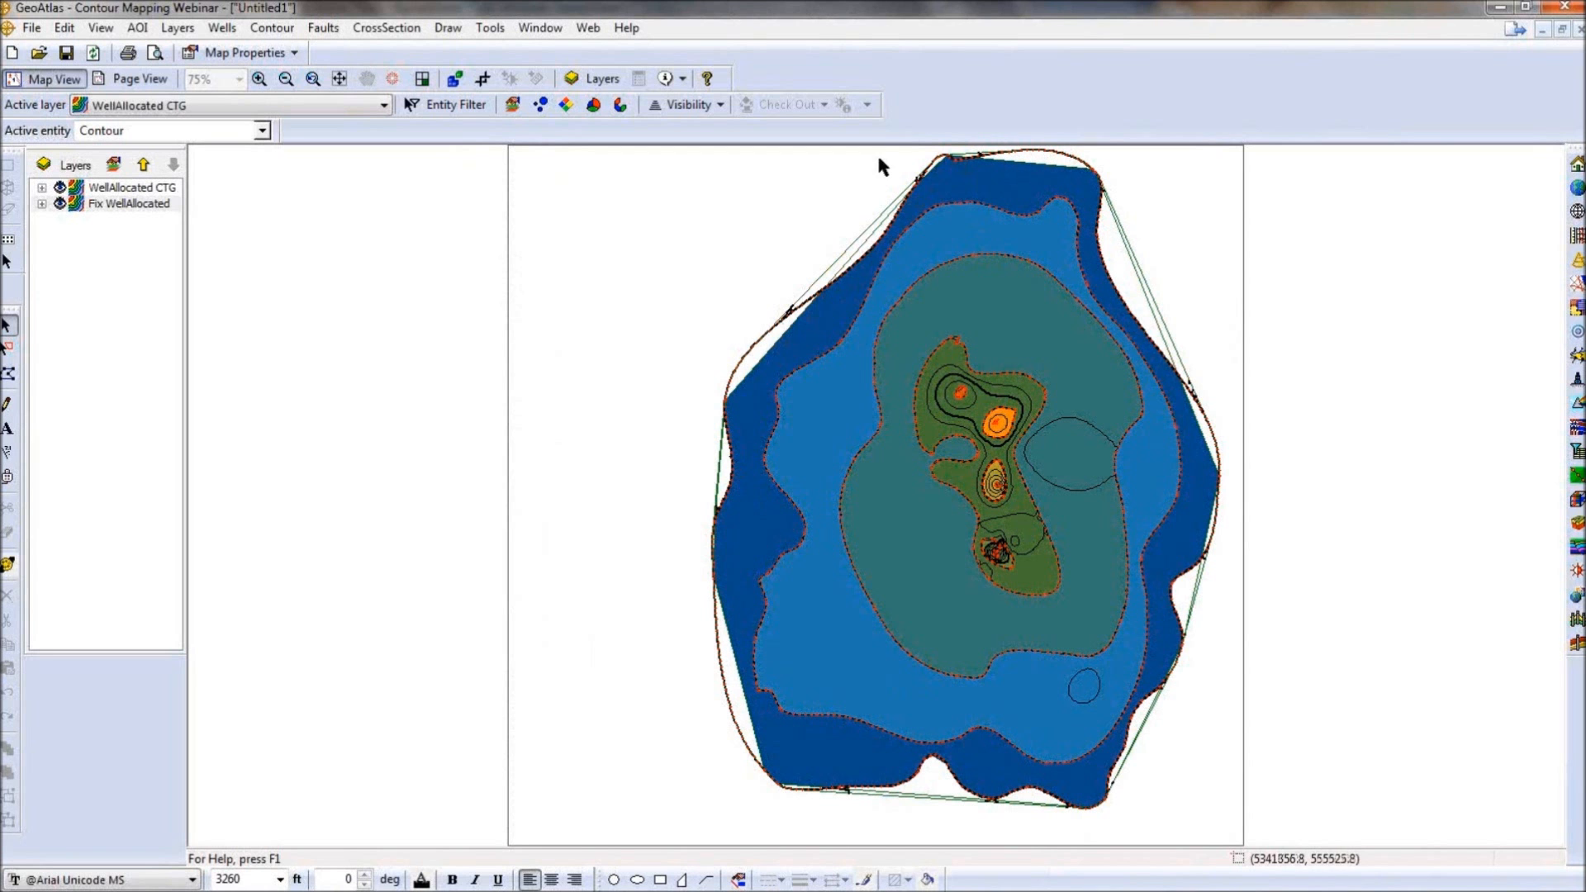
pyautogui.click(66, 190)
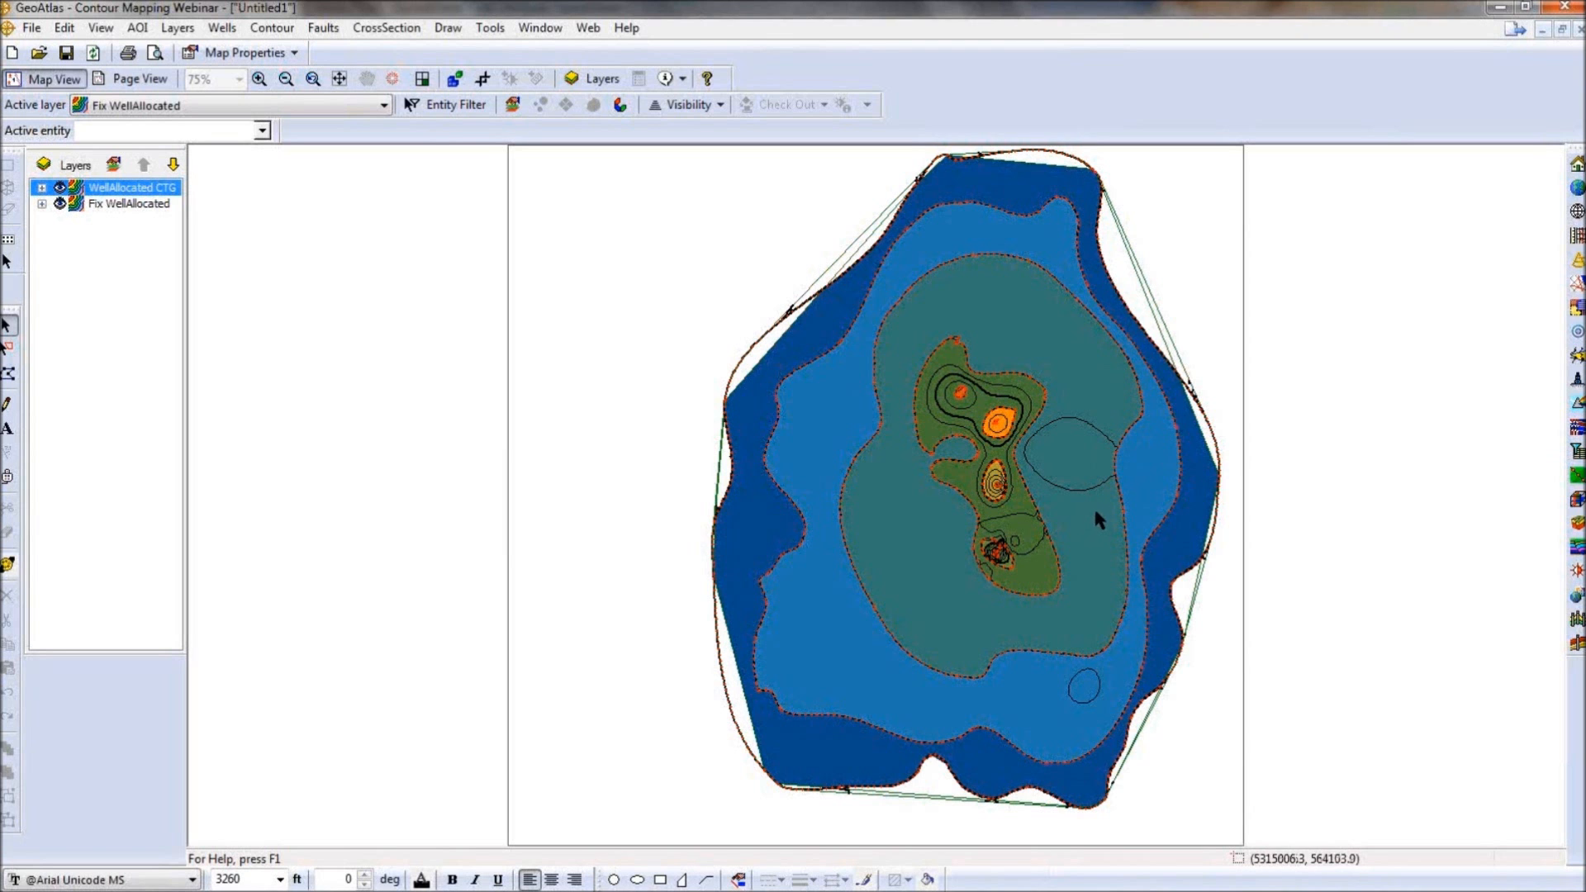
pyautogui.click(1074, 477)
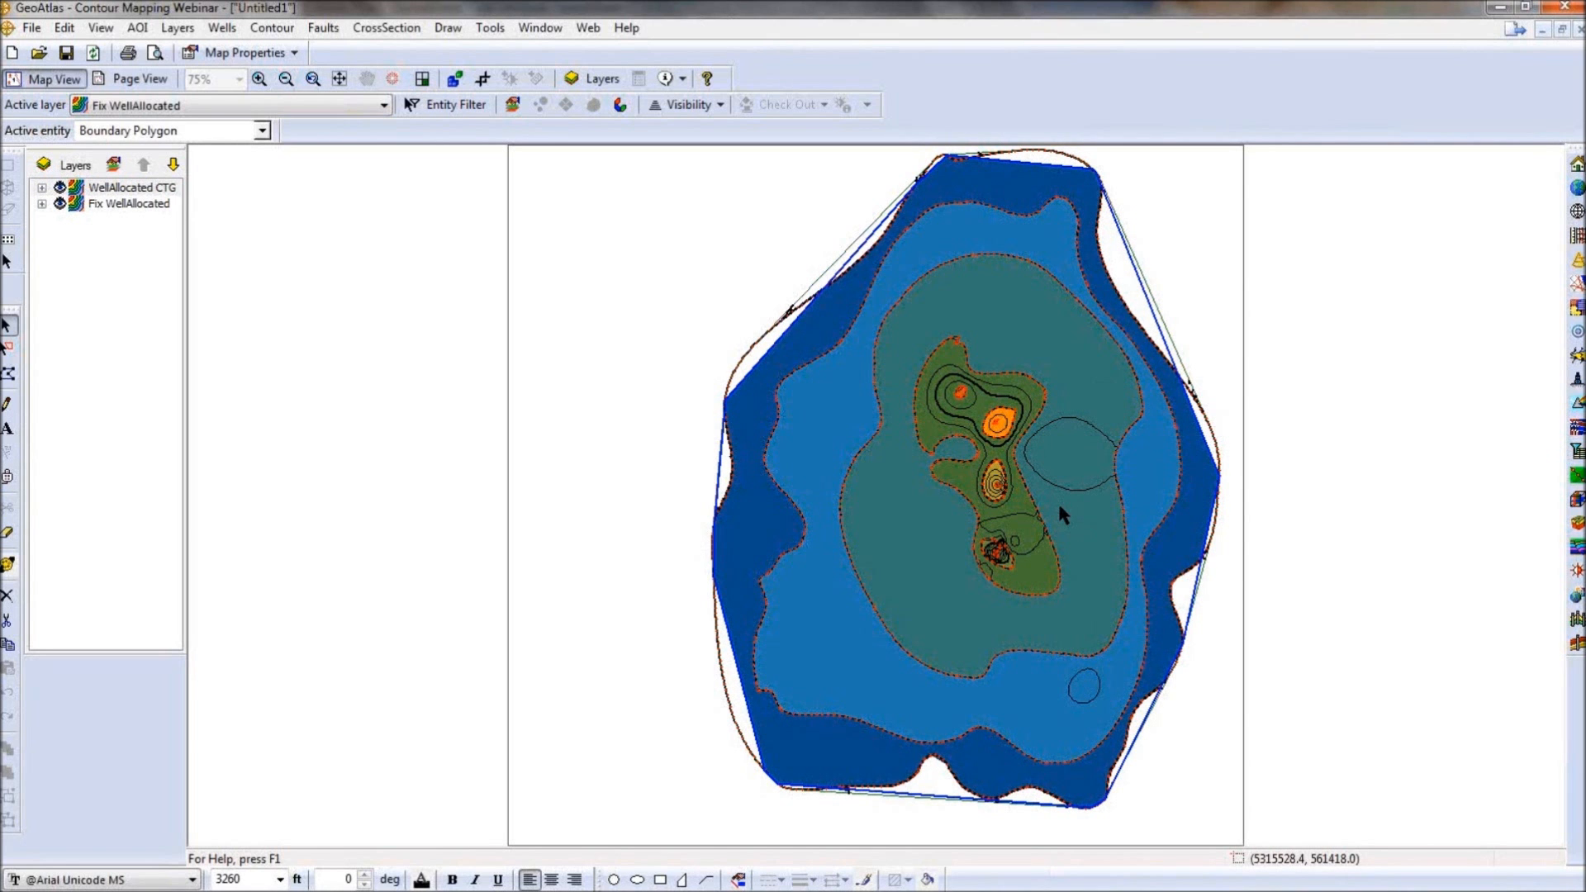
pyautogui.rightClick(819, 378)
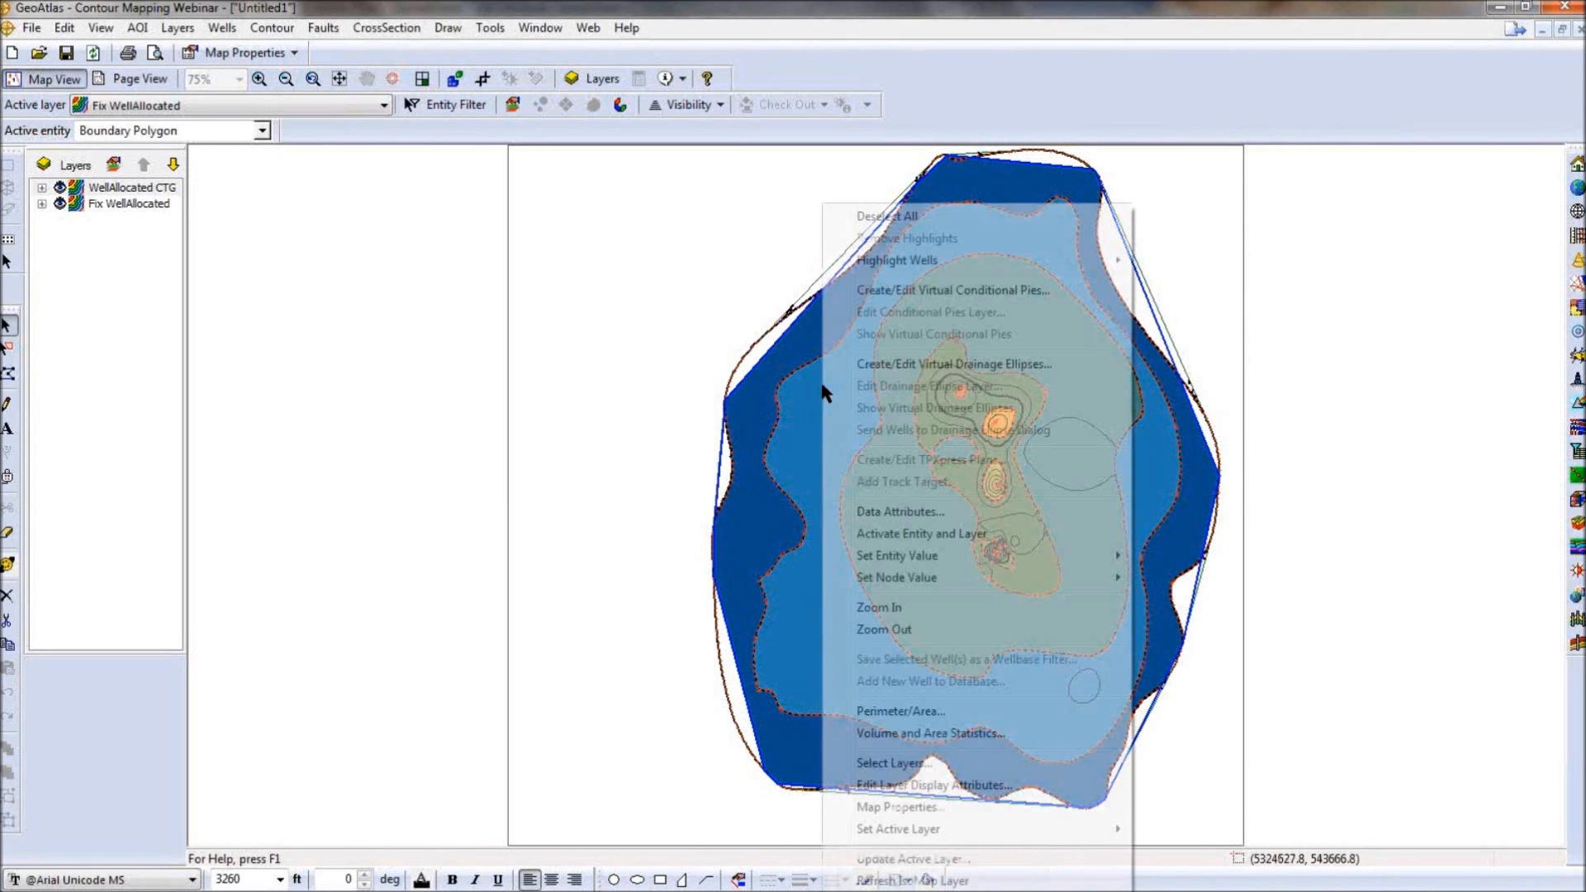
pyautogui.click(919, 867)
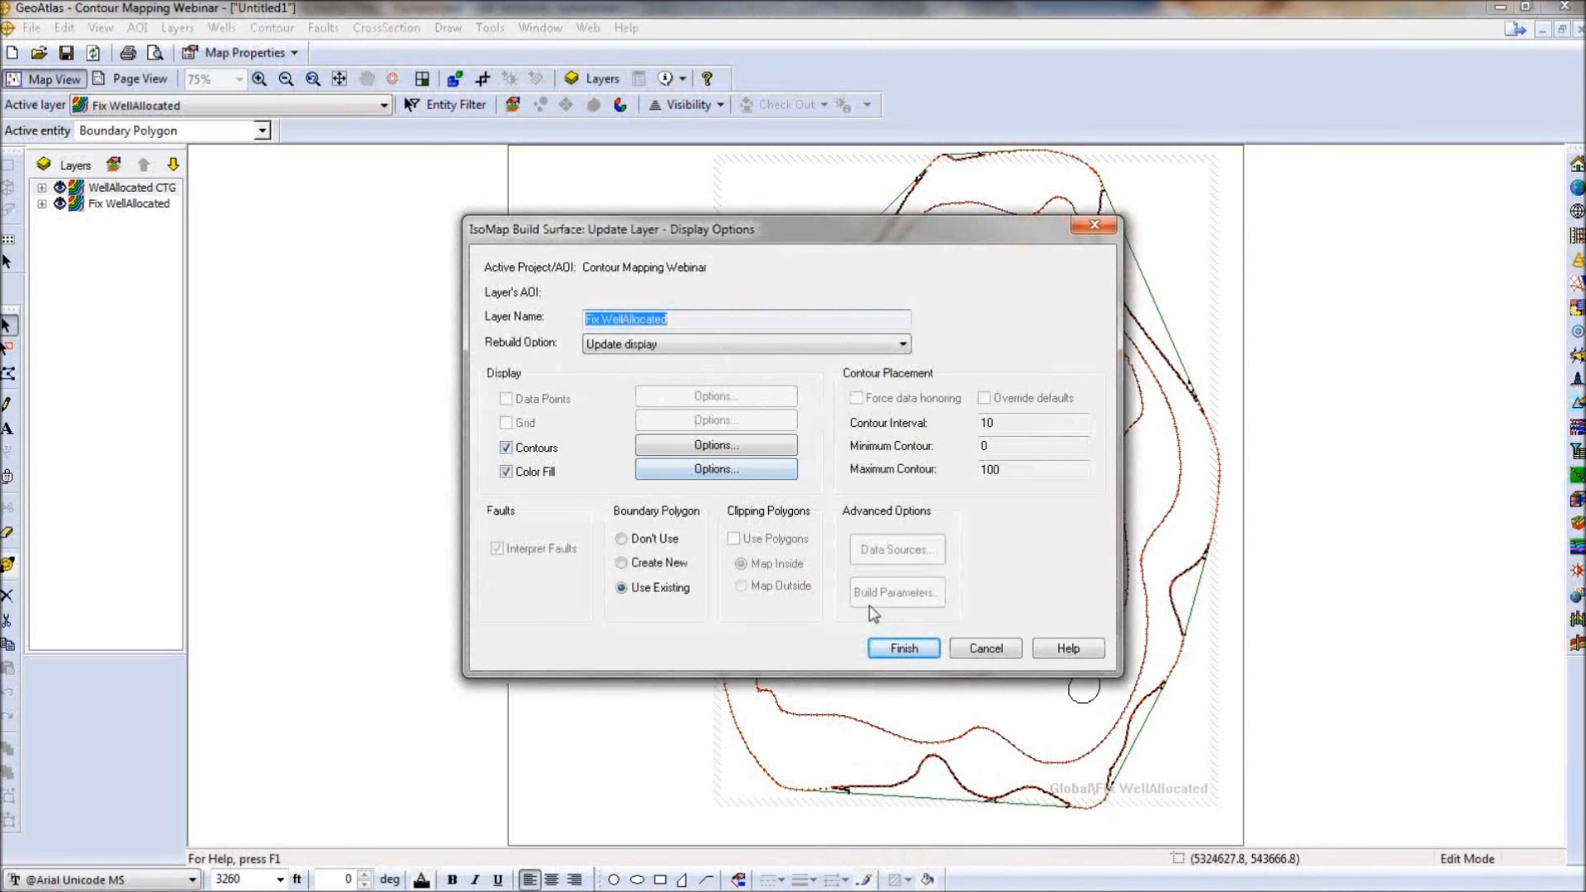
pyautogui.click(1001, 649)
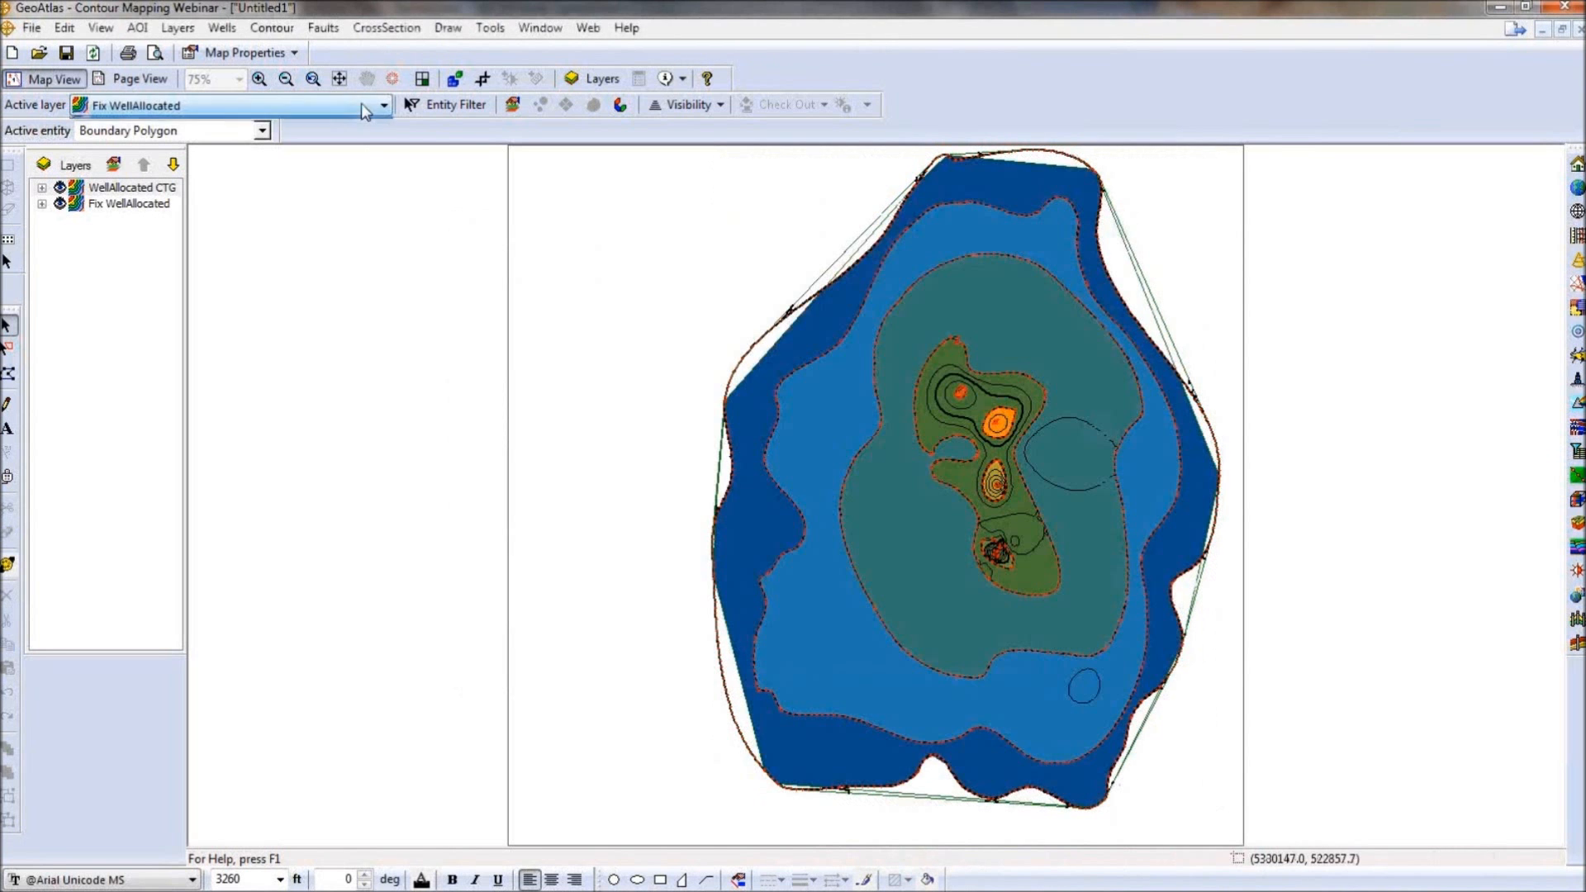
# Make WellAllocated CTG the active layer and open its build parameters for updating.
pyautogui.click(361, 104)
pyautogui.click(319, 124)
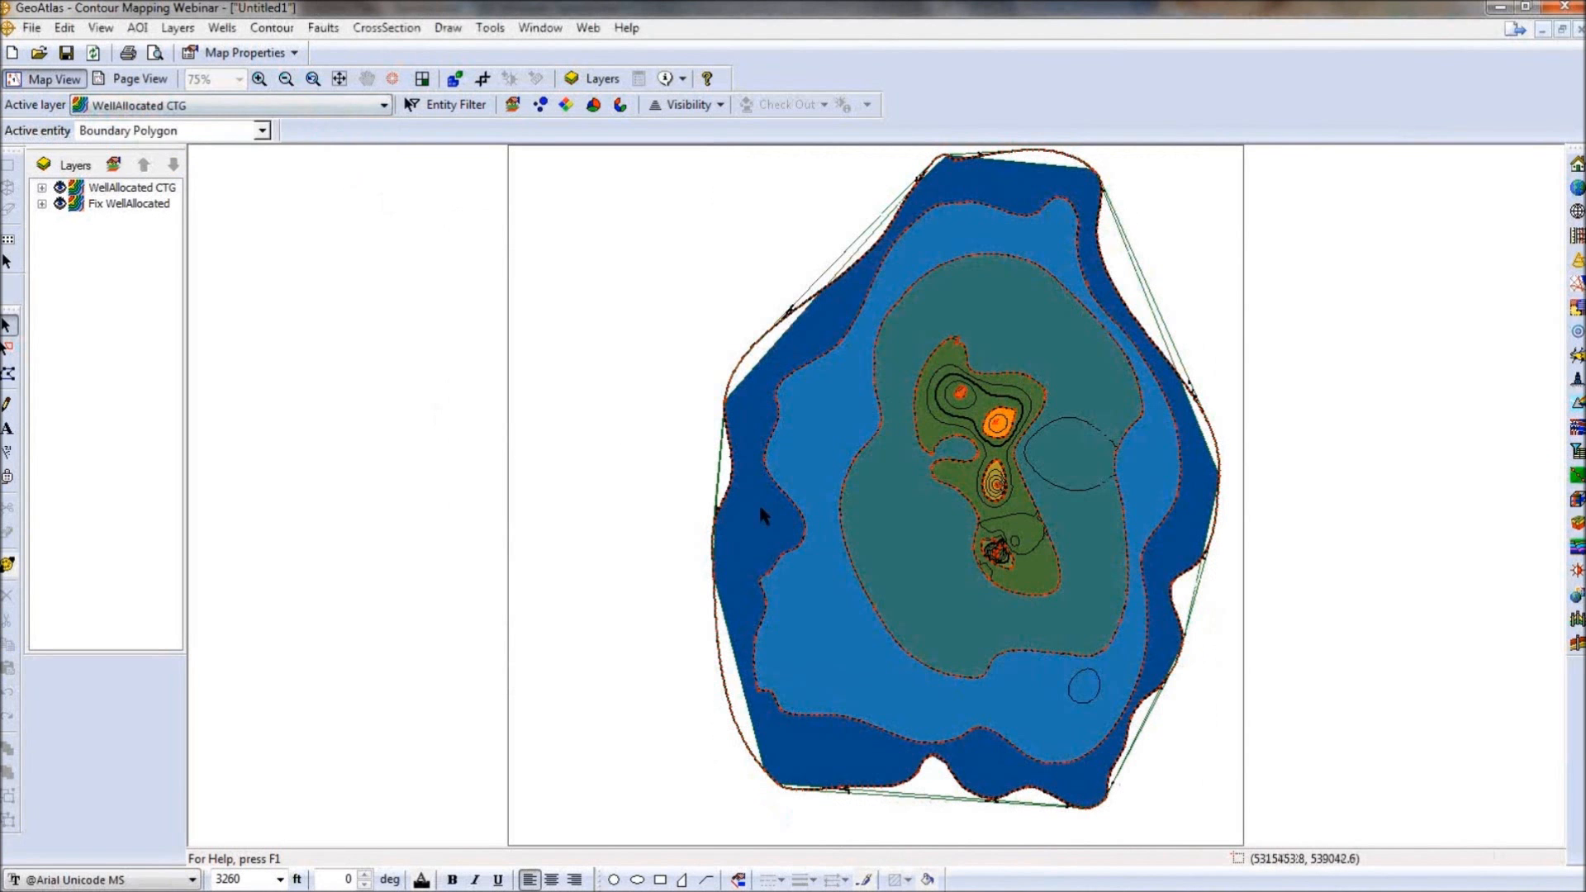
pyautogui.rightClick(758, 503)
pyautogui.click(873, 857)
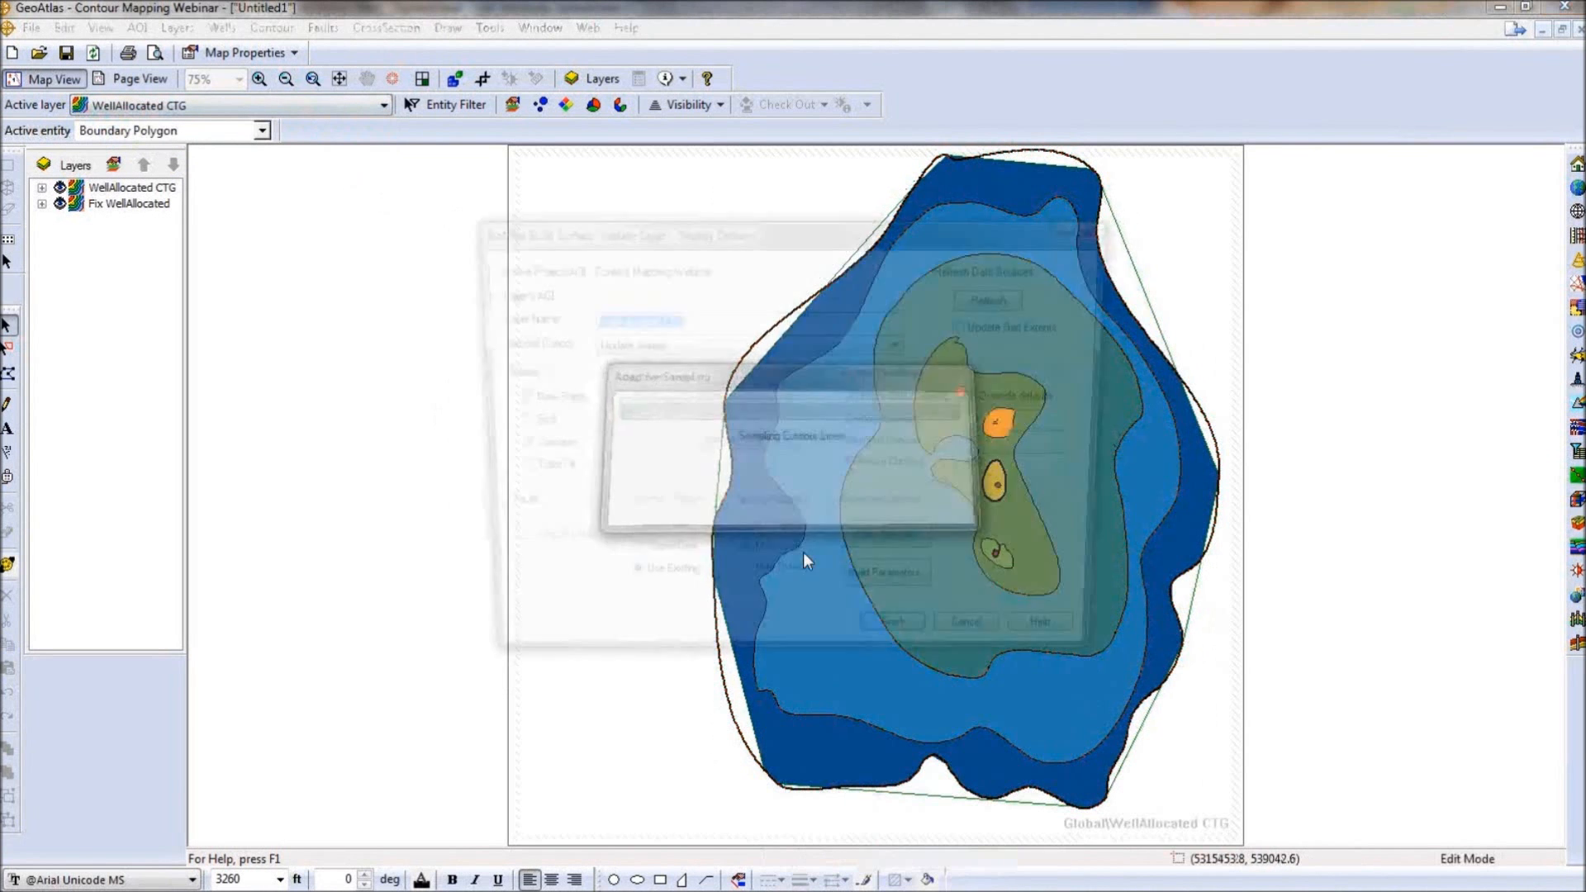
pyautogui.click(882, 594)
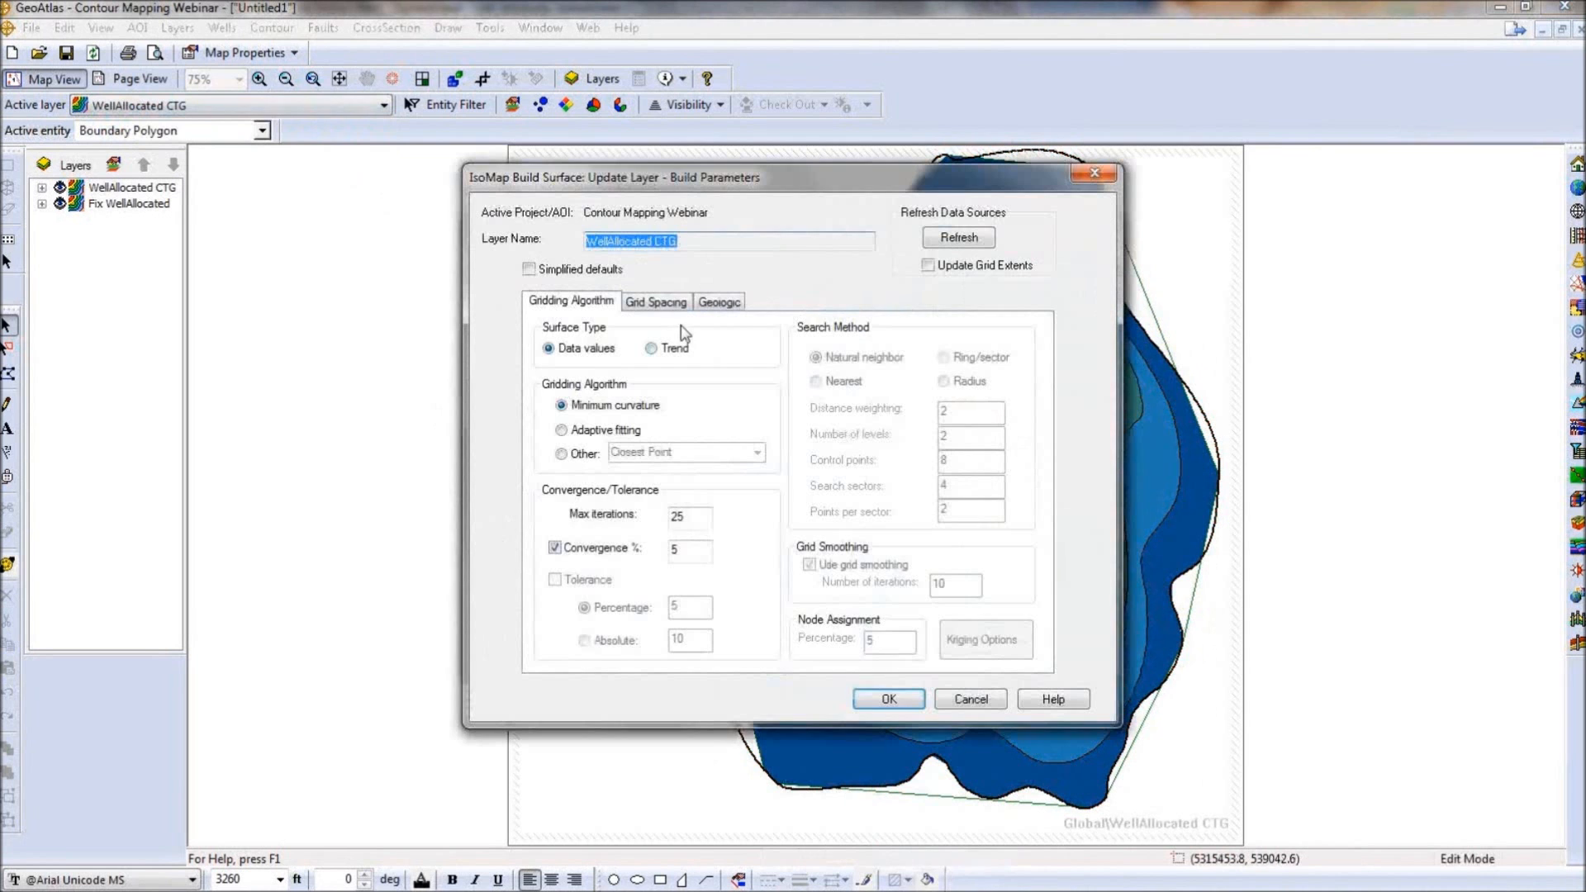
# Set the smallest feature radius to 50 in the grid spacing parameters and regrid the WellAllocated CTG layer.
pyautogui.click(656, 301)
pyautogui.moveTo(580, 366); pyautogui.dragTo(434, 330)
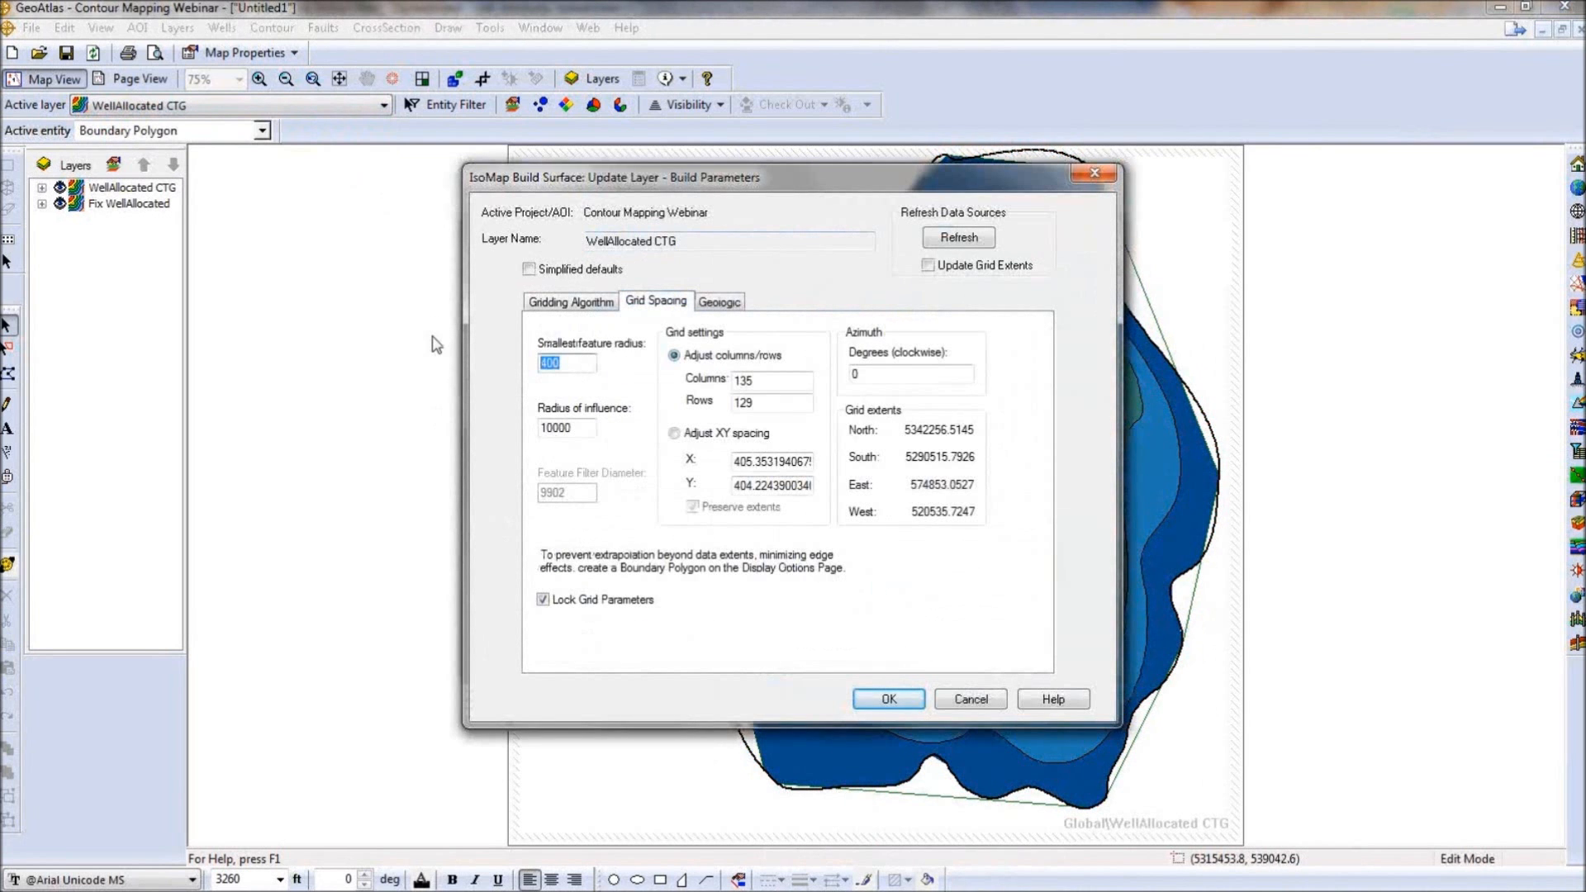
pyautogui.write('50')
pyautogui.click(584, 424)
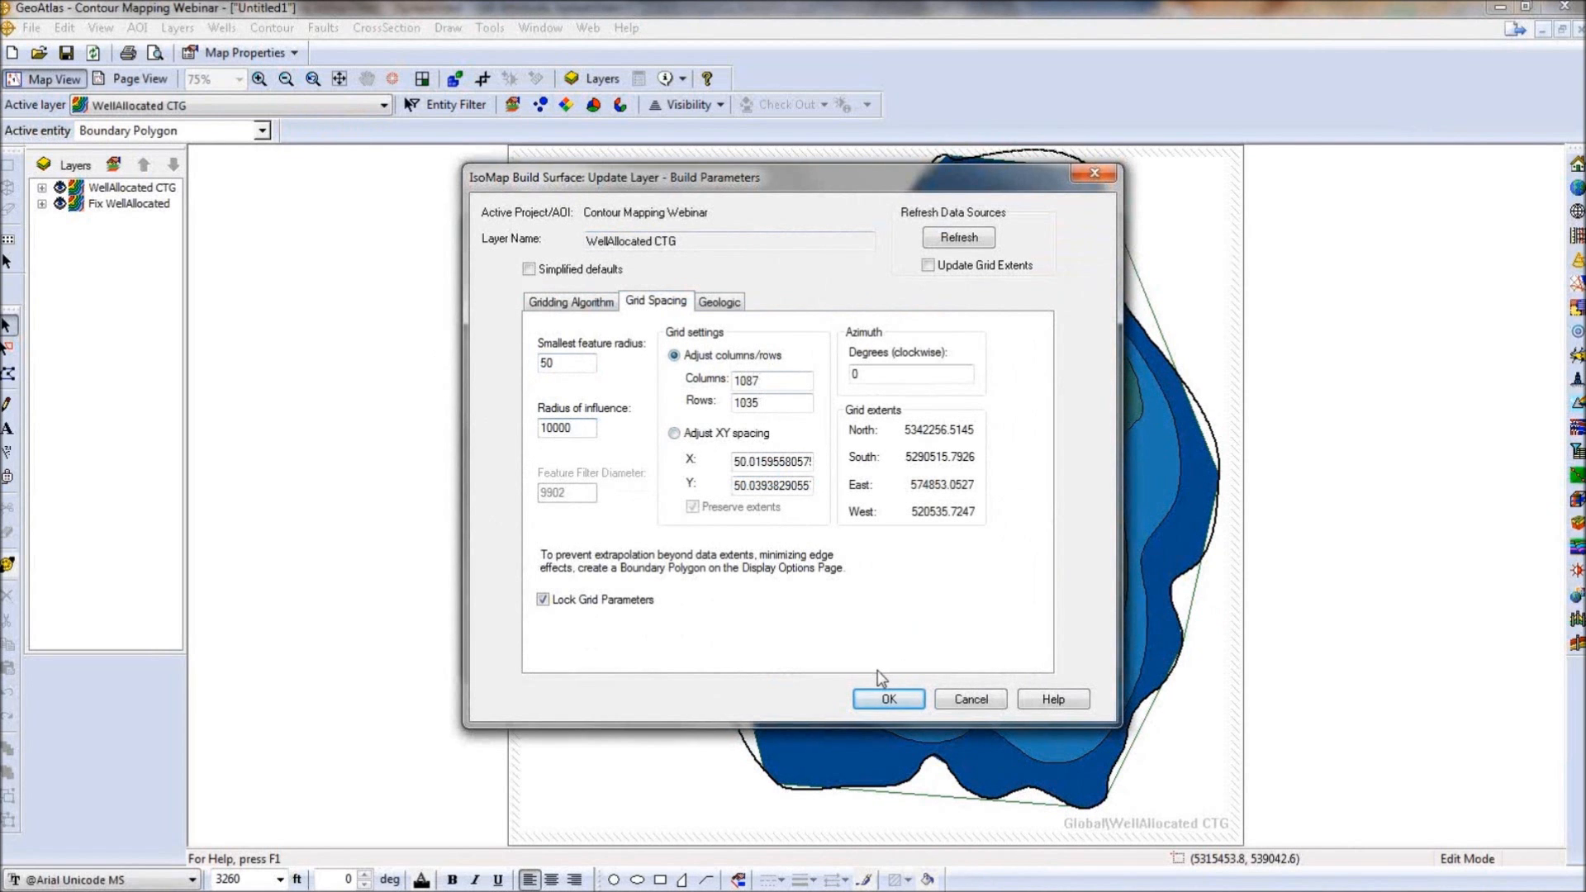
pyautogui.click(881, 696)
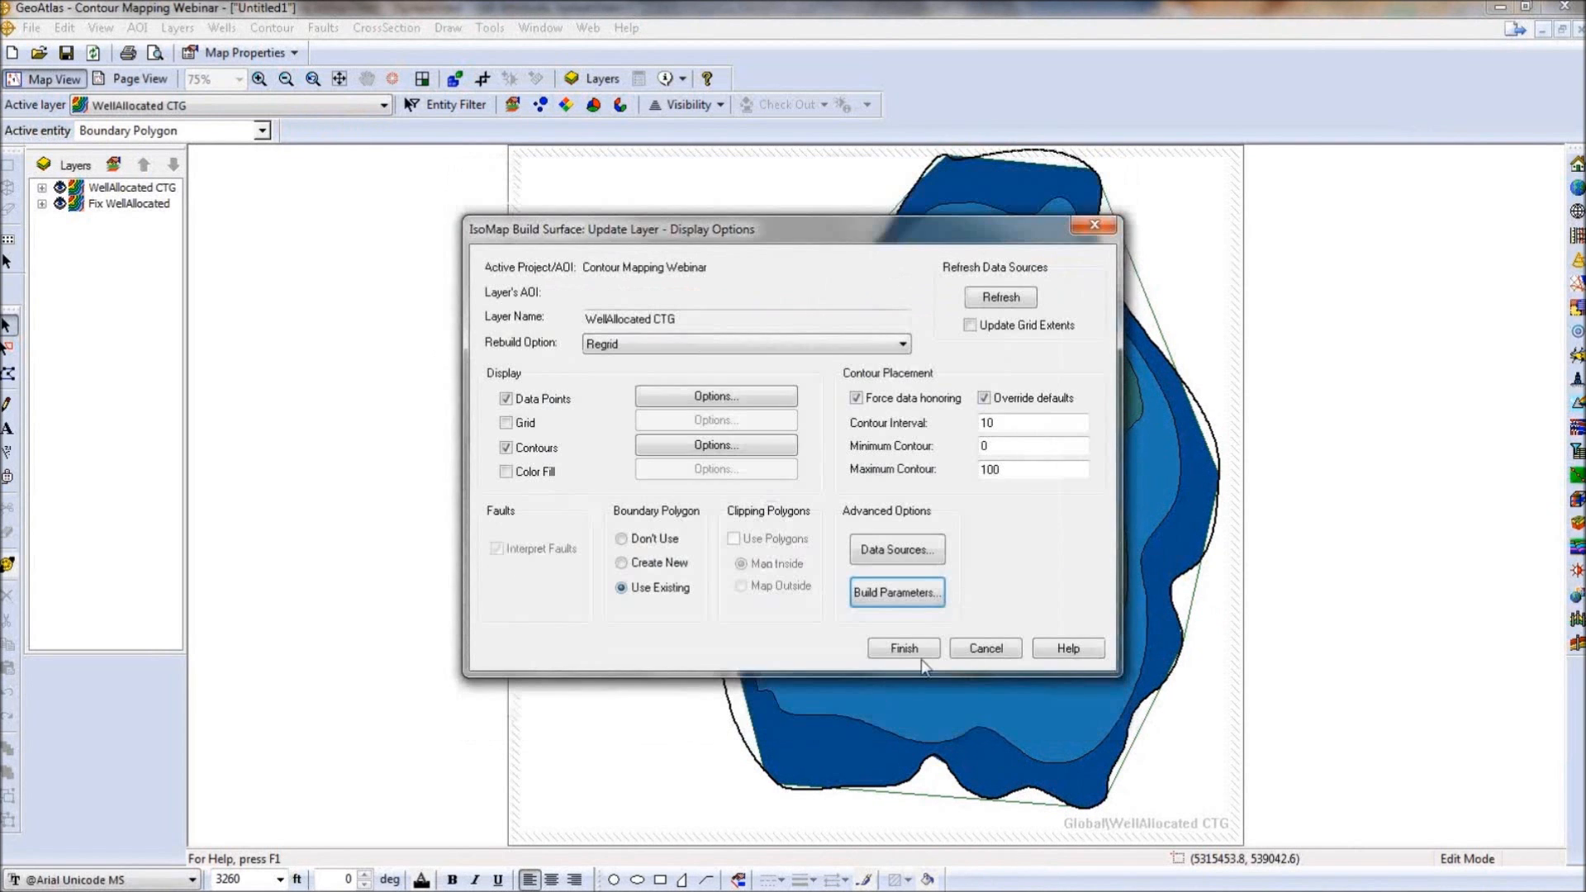
pyautogui.click(921, 654)
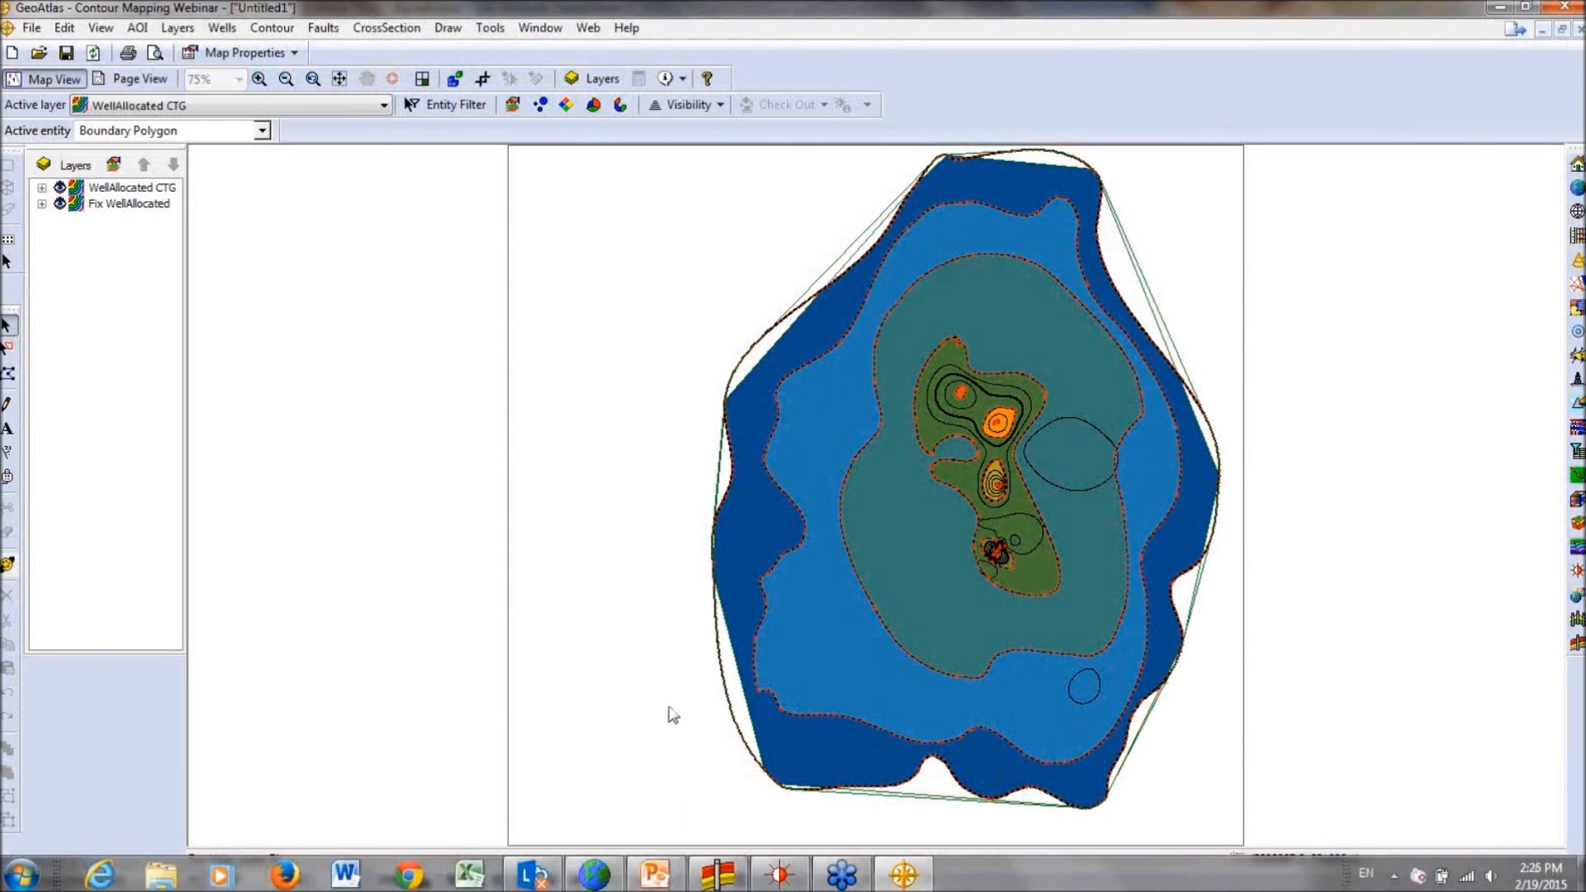
# Set the radius of influence to 51 in the grid spacing parameters of WellAllocated CTG and regrid the layer.
pyautogui.rightClick(786, 652)
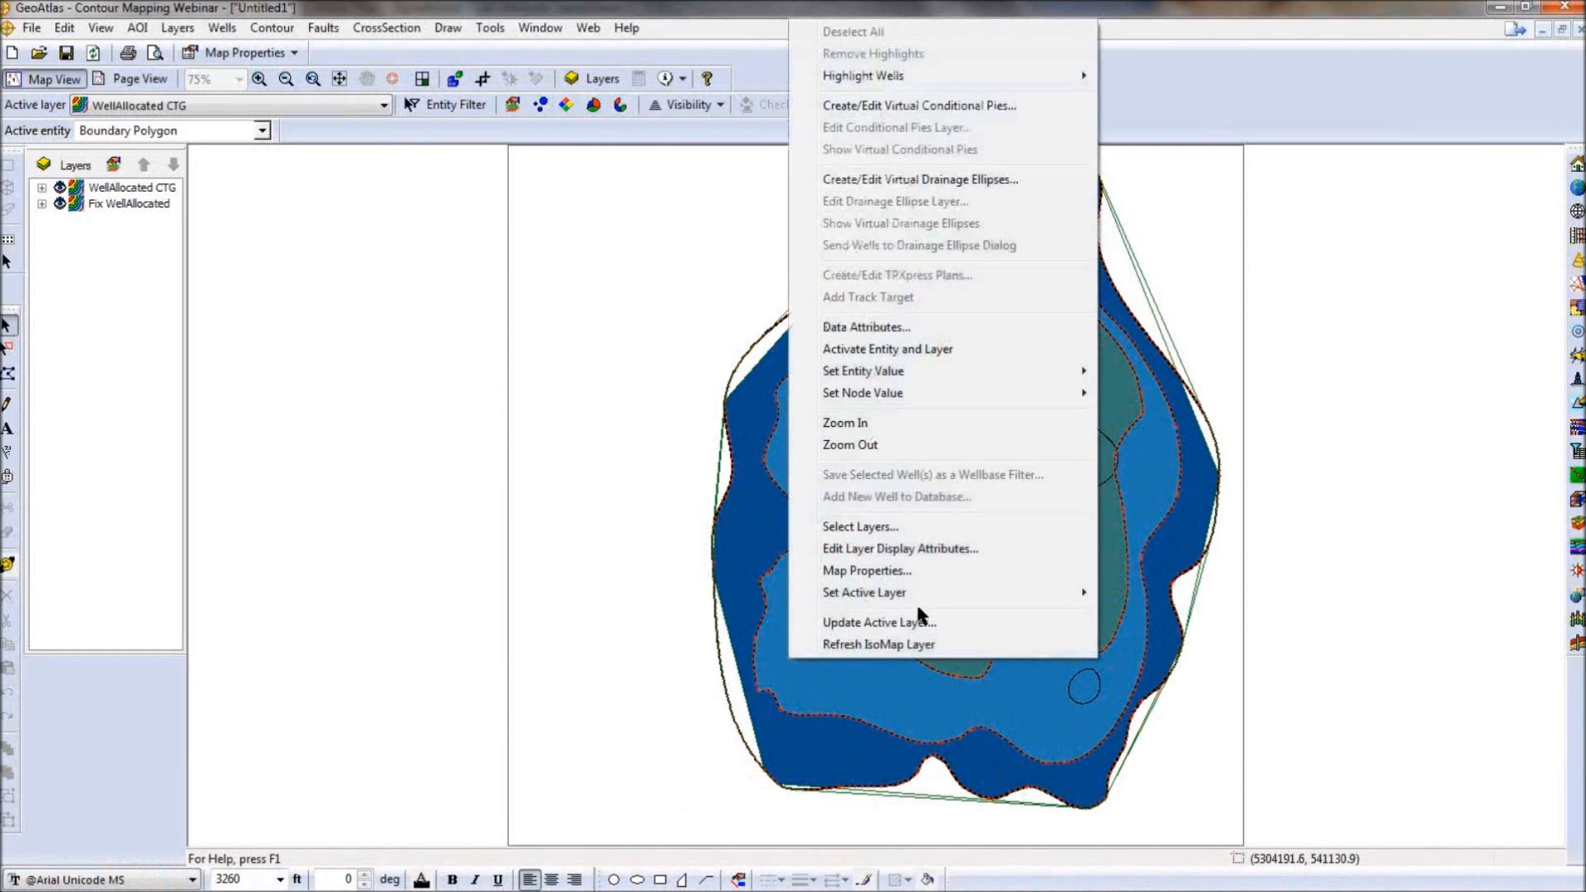
pyautogui.click(914, 614)
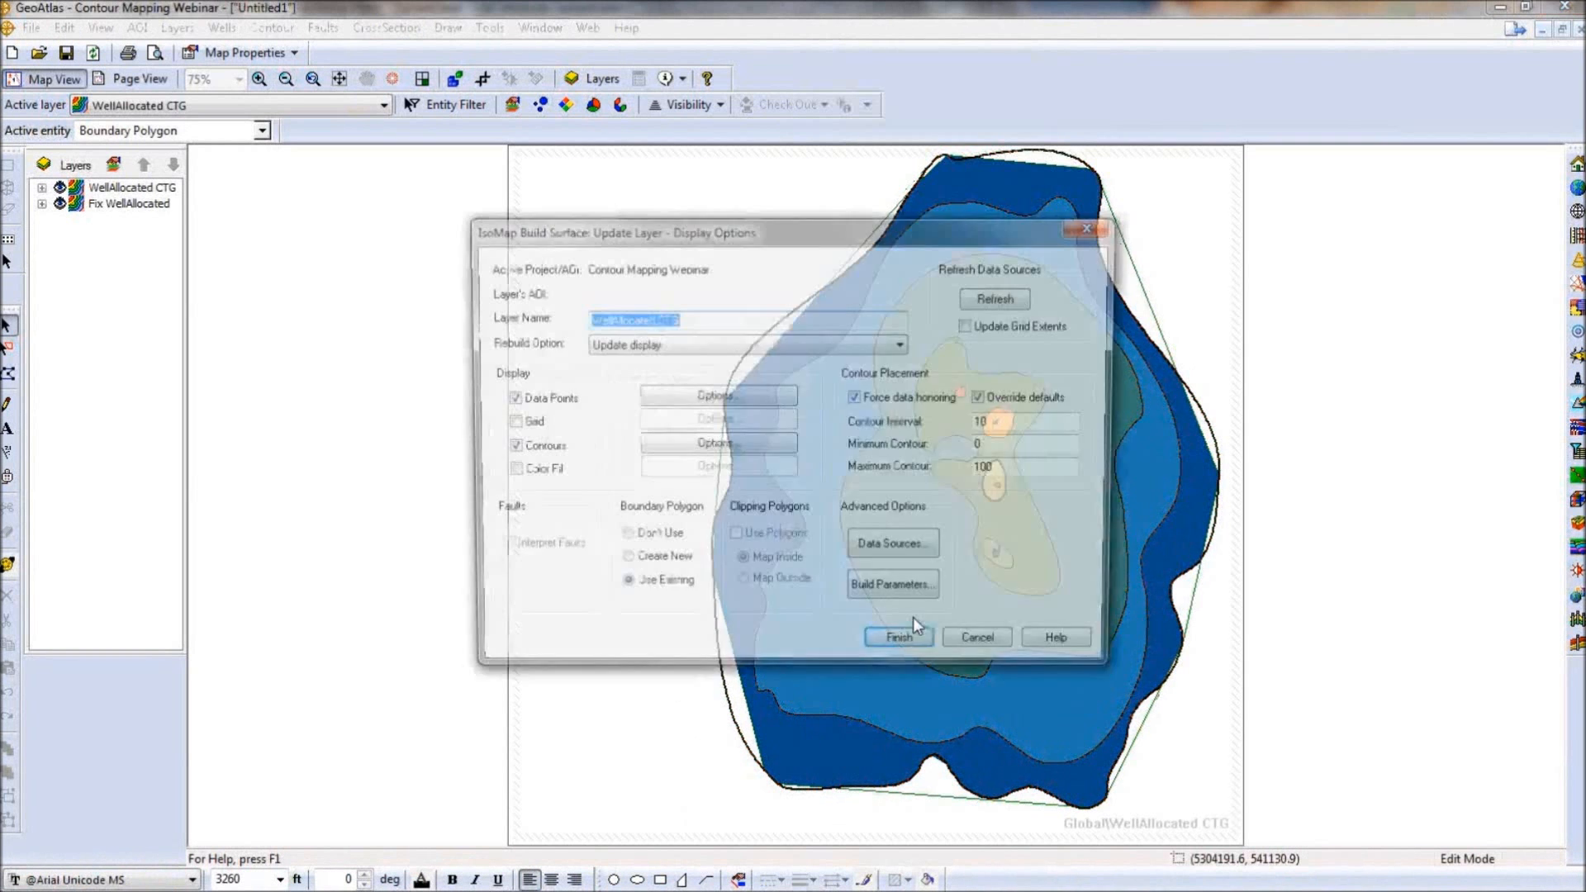
pyautogui.click(859, 593)
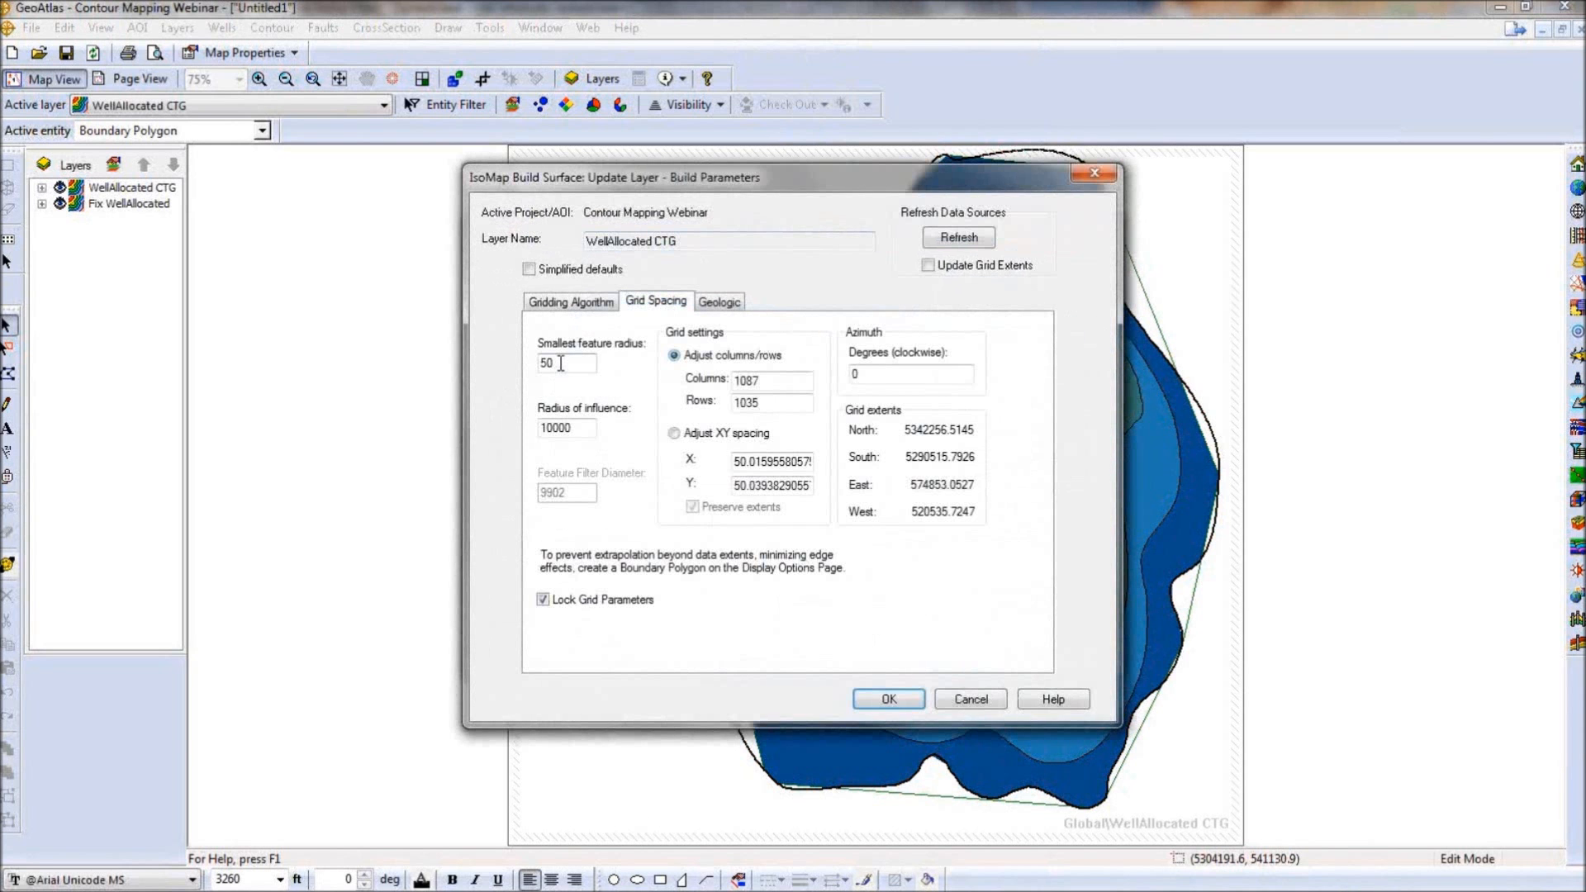
pyautogui.moveTo(561, 363)
pyautogui.click(585, 434)
pyautogui.press('BackSpace')
pyautogui.press('BackSpace')
pyautogui.press('BackSpace')
pyautogui.press('BackSpace')
pyautogui.press('BackSpace')
pyautogui.write('51')
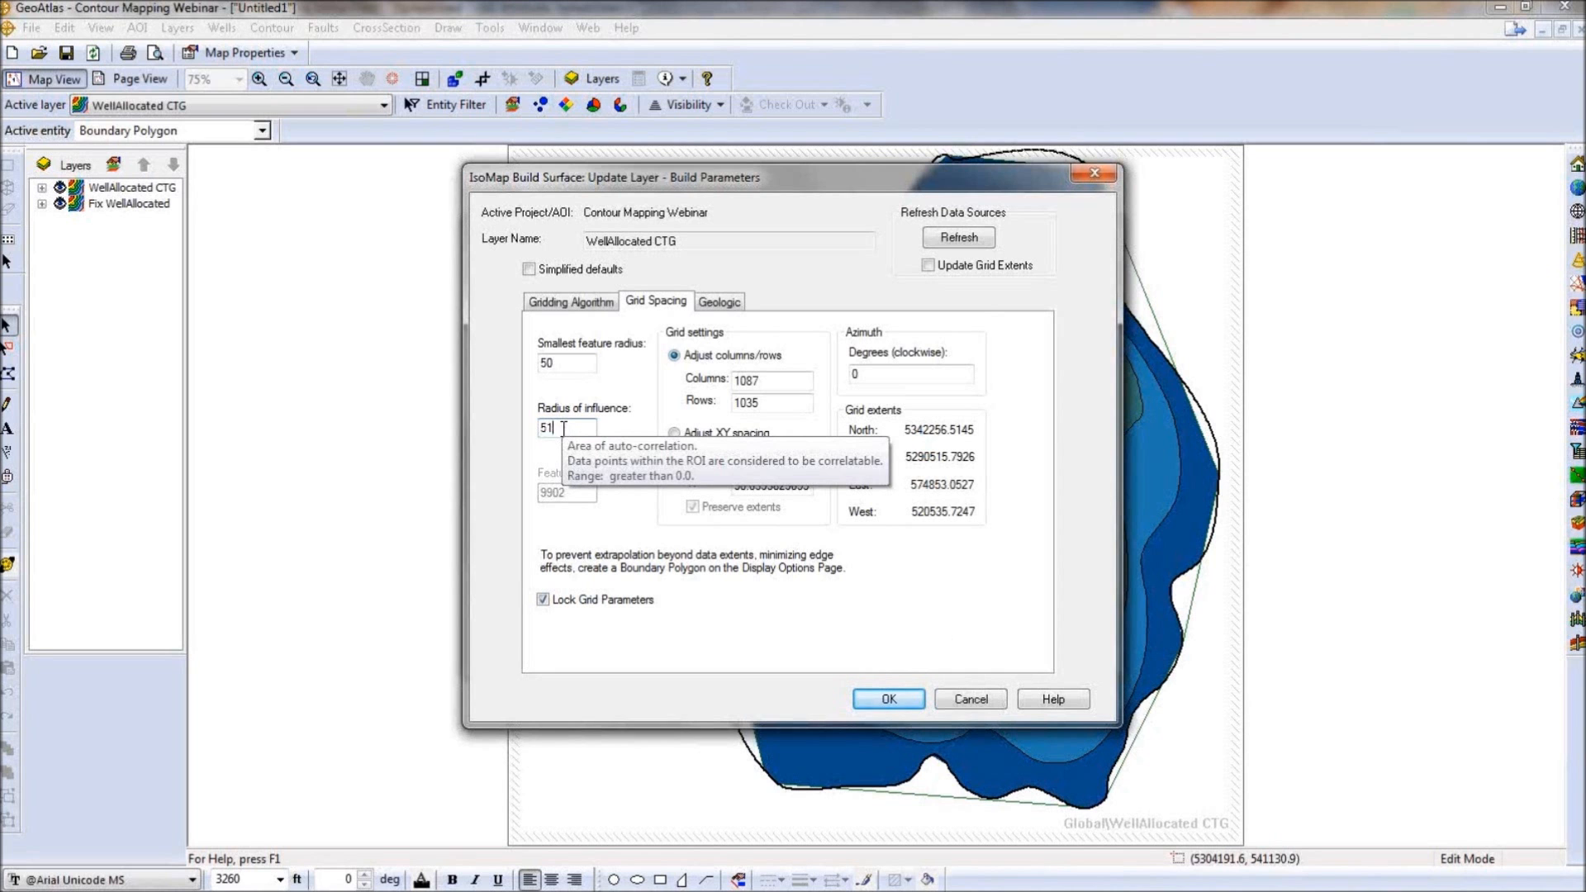
pyautogui.click(916, 699)
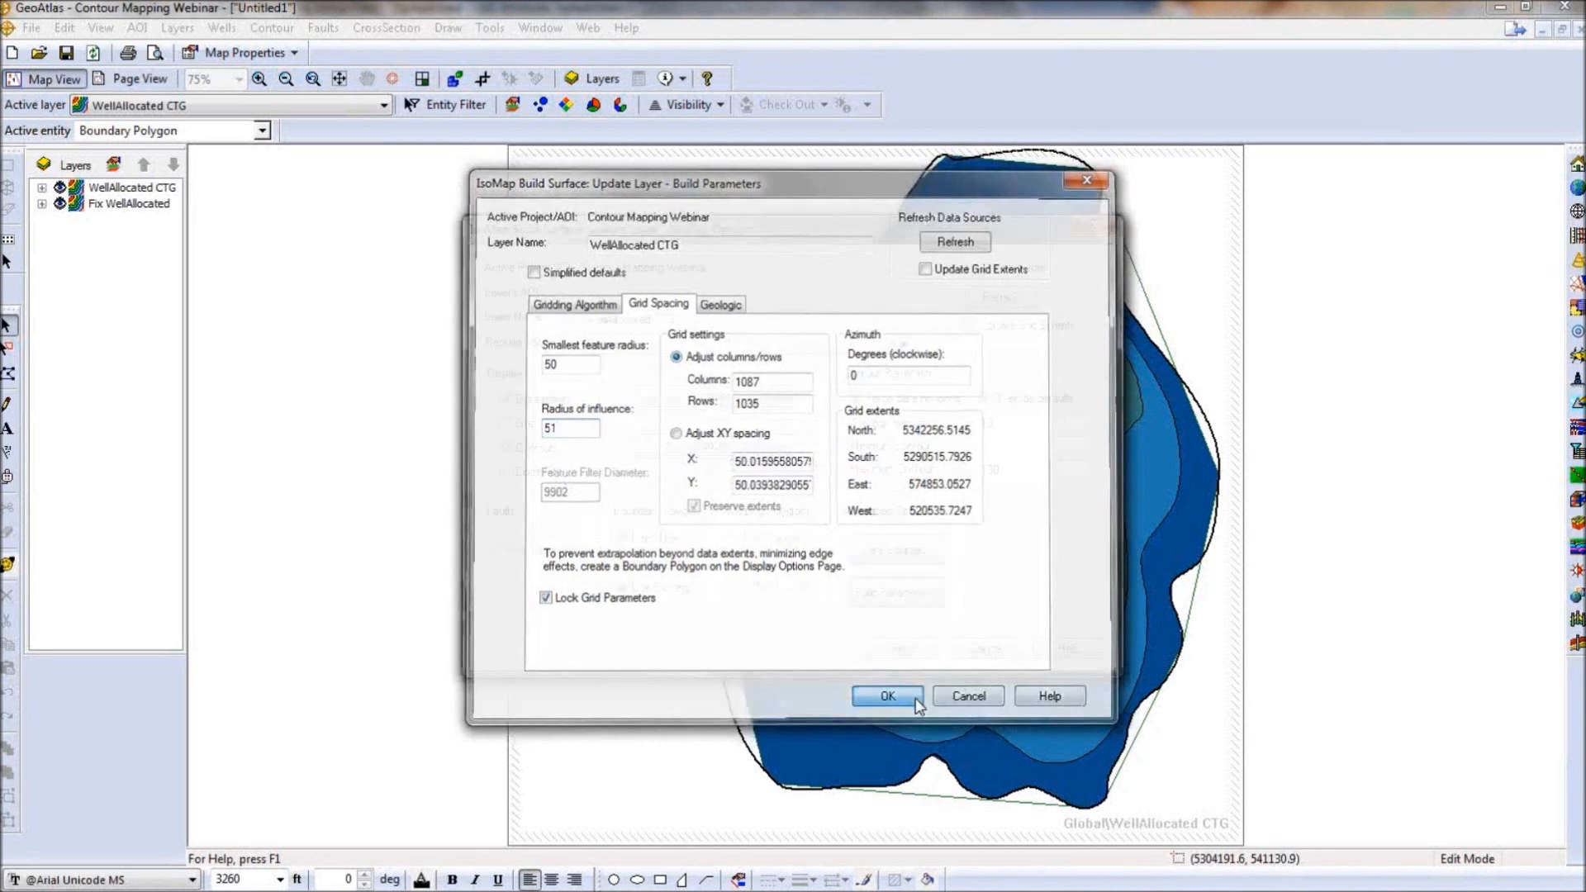
pyautogui.click(902, 650)
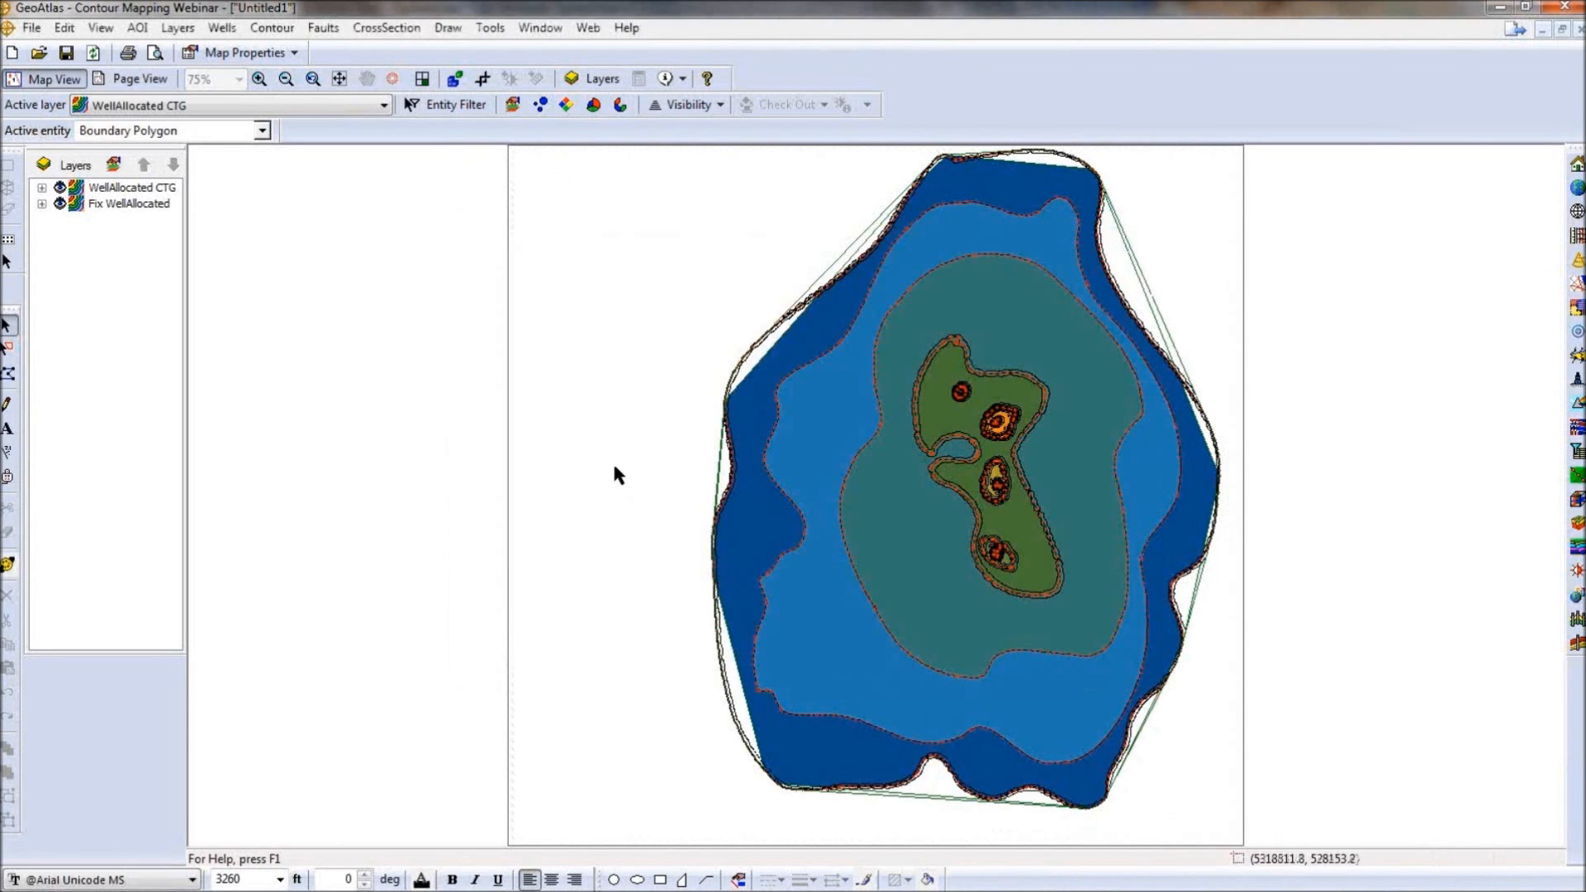
# Hide the Fix WellAllocated layer and look closely at the outer contour of WellAllocated CTG.
pyautogui.click(60, 204)
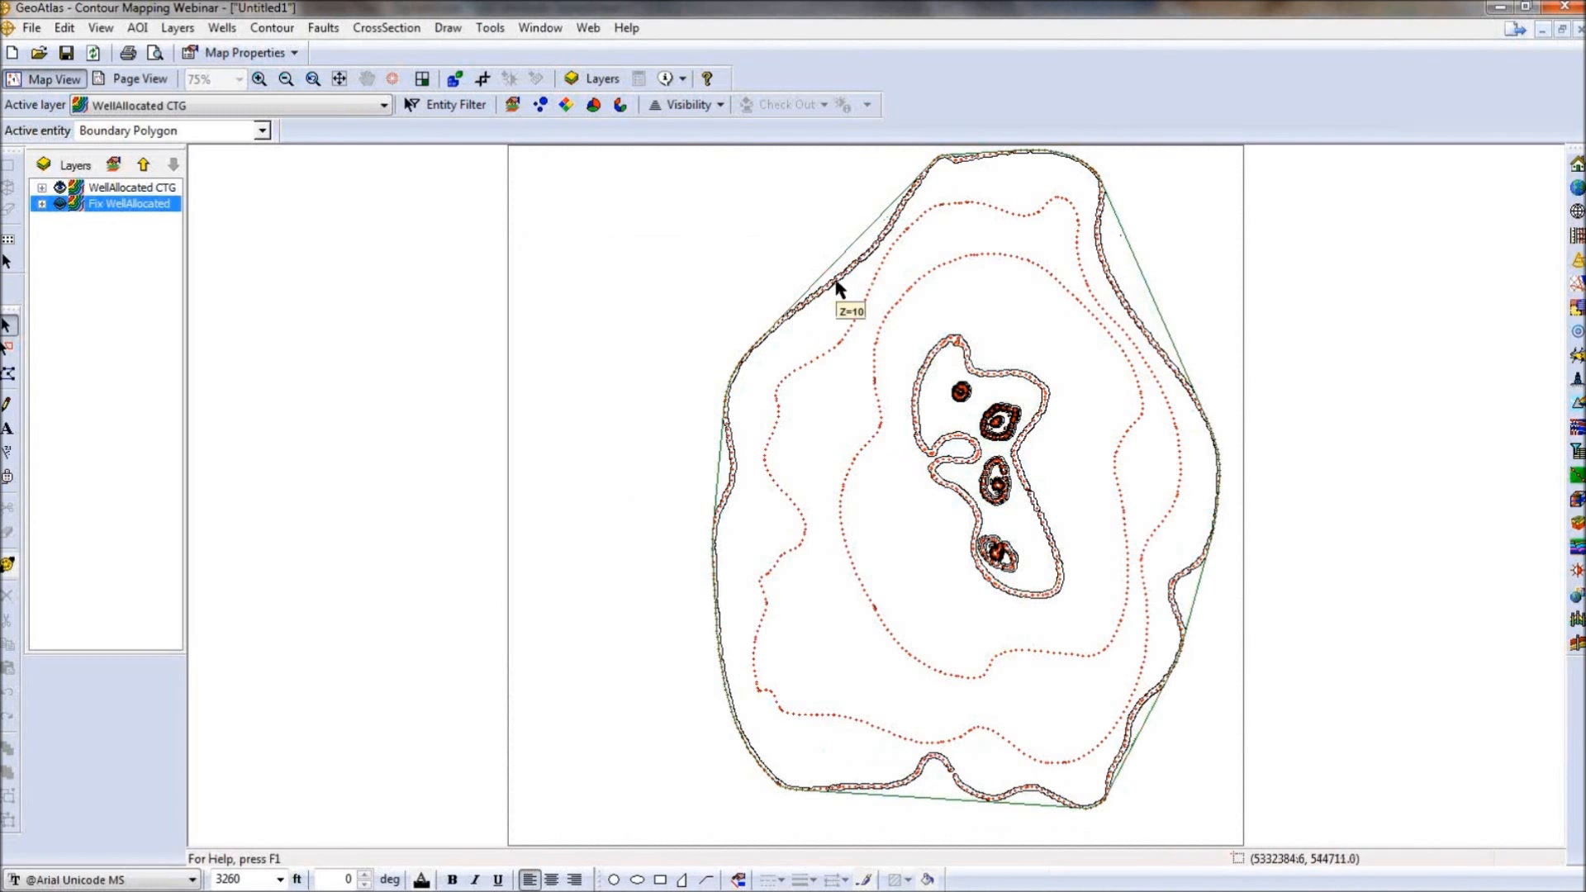
pyautogui.click(261, 79)
pyautogui.click(801, 320)
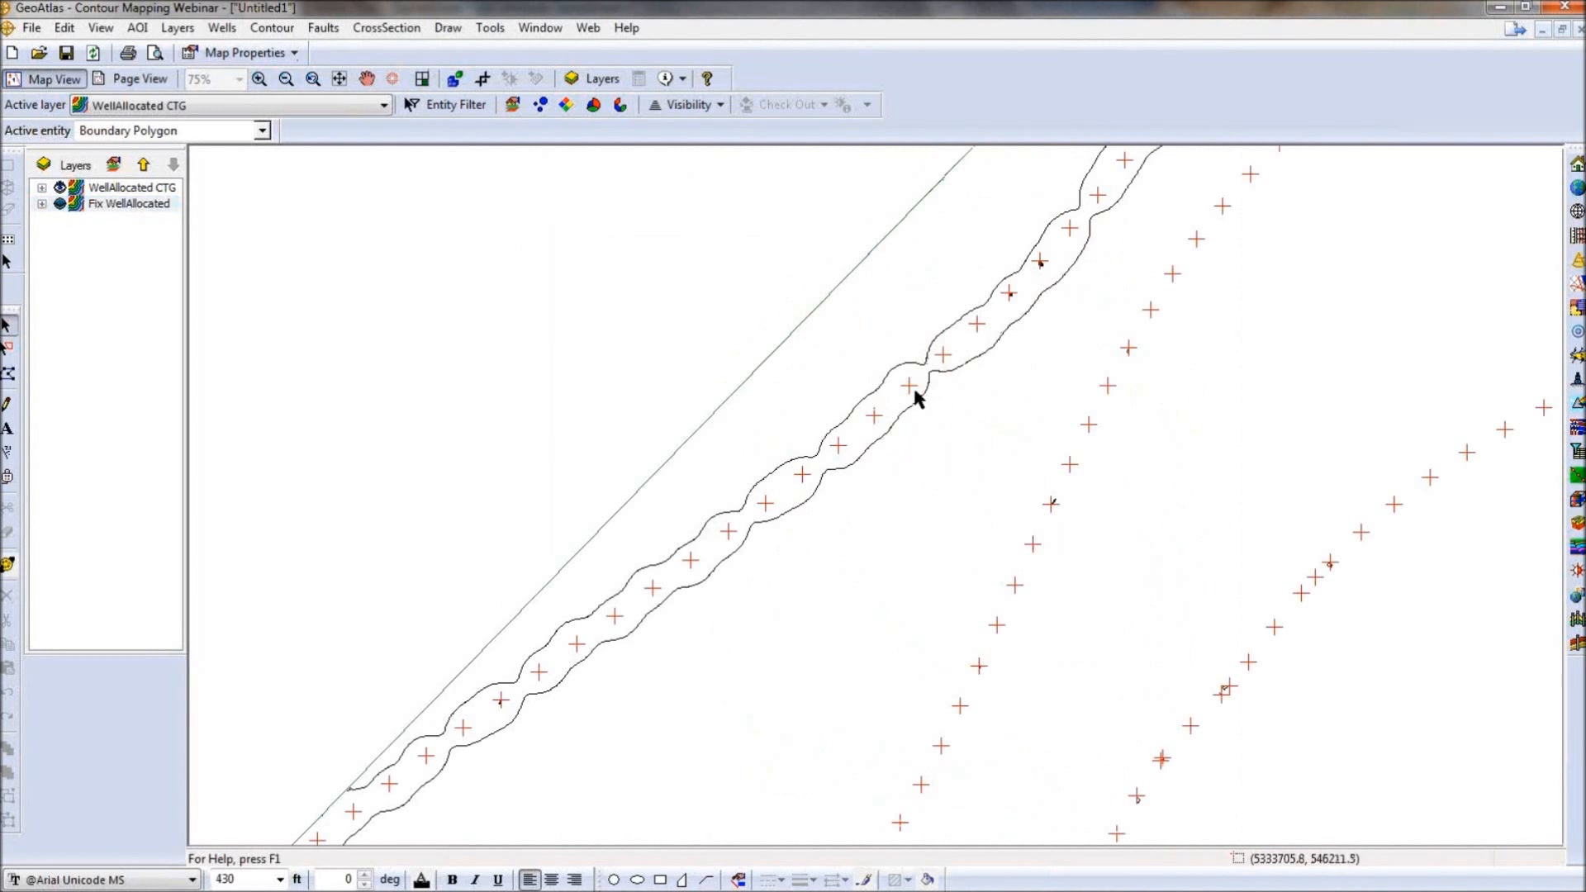
pyautogui.moveTo(912, 398)
# Examine how the WellAllocated CTG contours follow the data points across the map, and return to the full map extent.
pyautogui.click(367, 79)
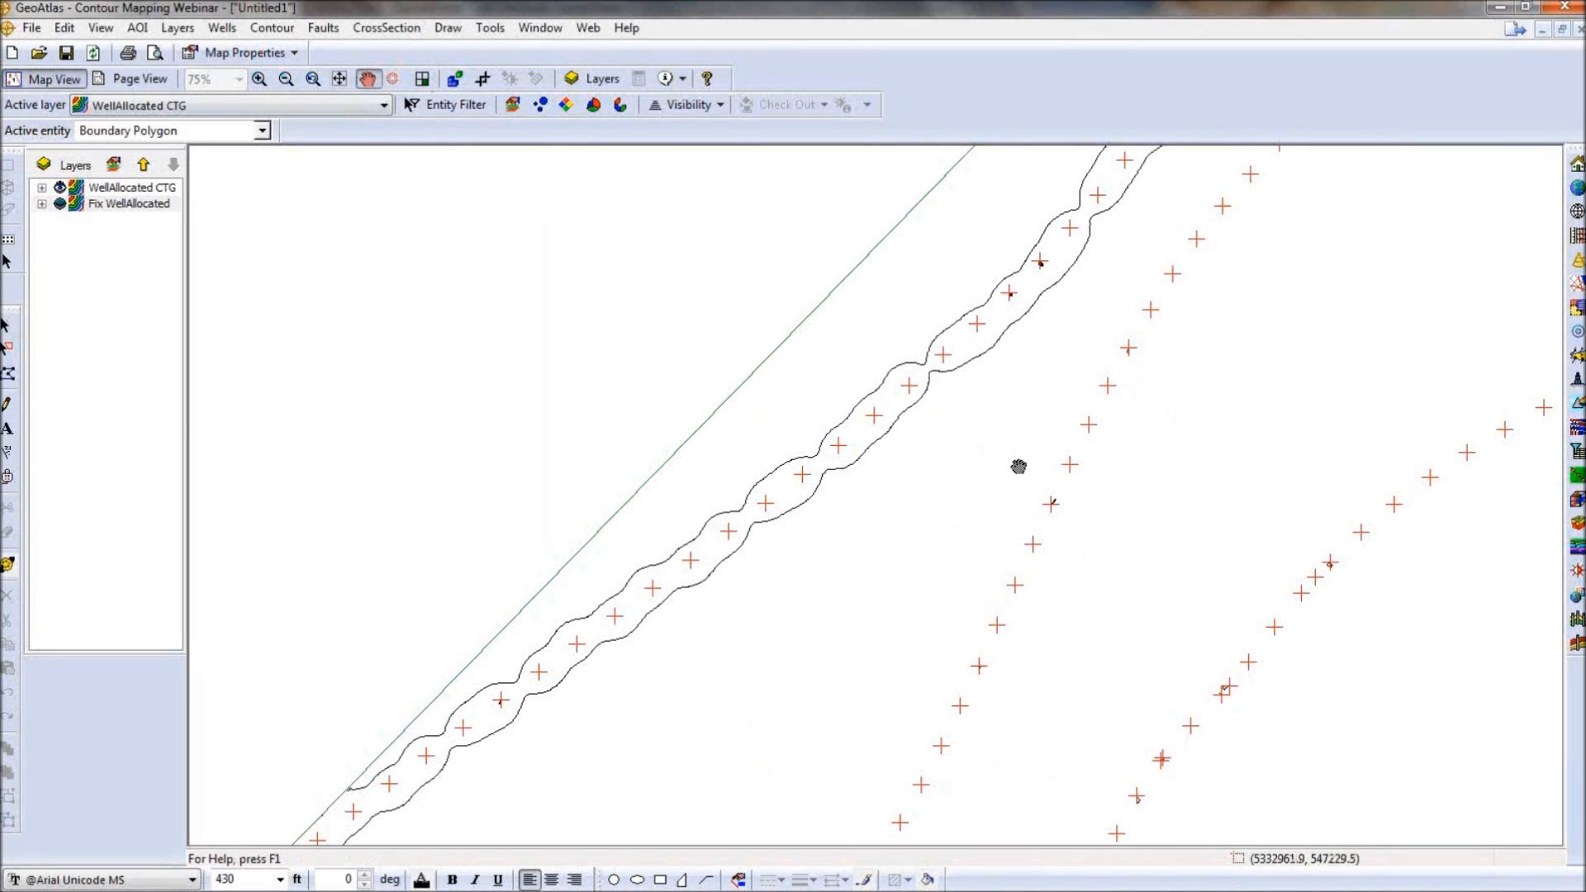
pyautogui.moveTo(1018, 467); pyautogui.dragTo(793, 425)
pyautogui.moveTo(616, 577); pyautogui.dragTo(653, 281)
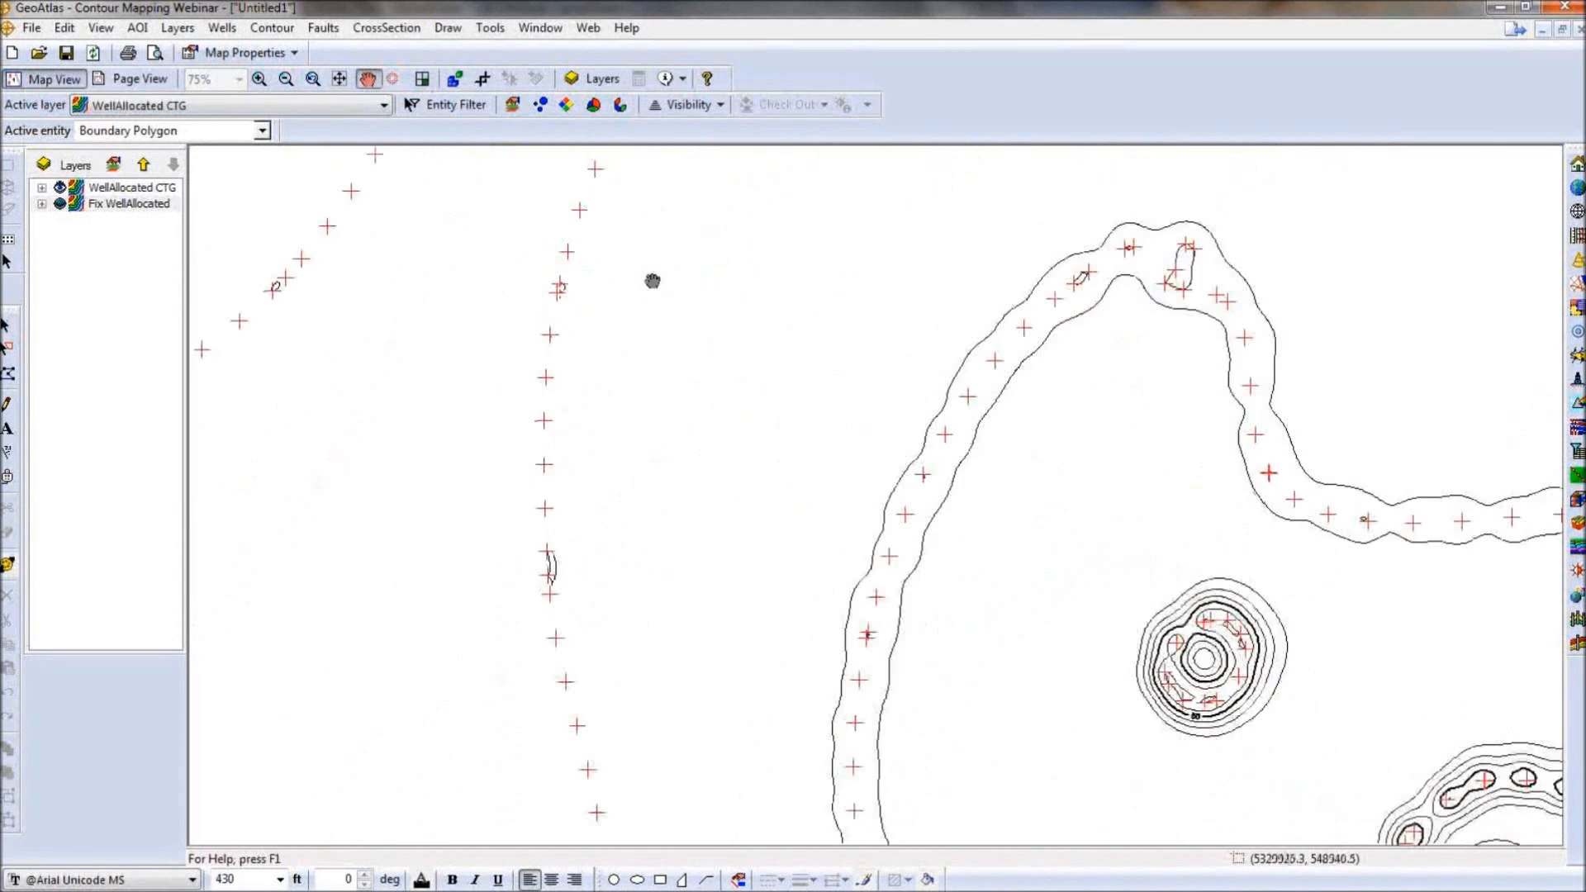
pyautogui.moveTo(730, 474); pyautogui.dragTo(732, 157)
pyautogui.moveTo(709, 491); pyautogui.dragTo(790, 134)
pyautogui.moveTo(726, 500); pyautogui.dragTo(810, 188)
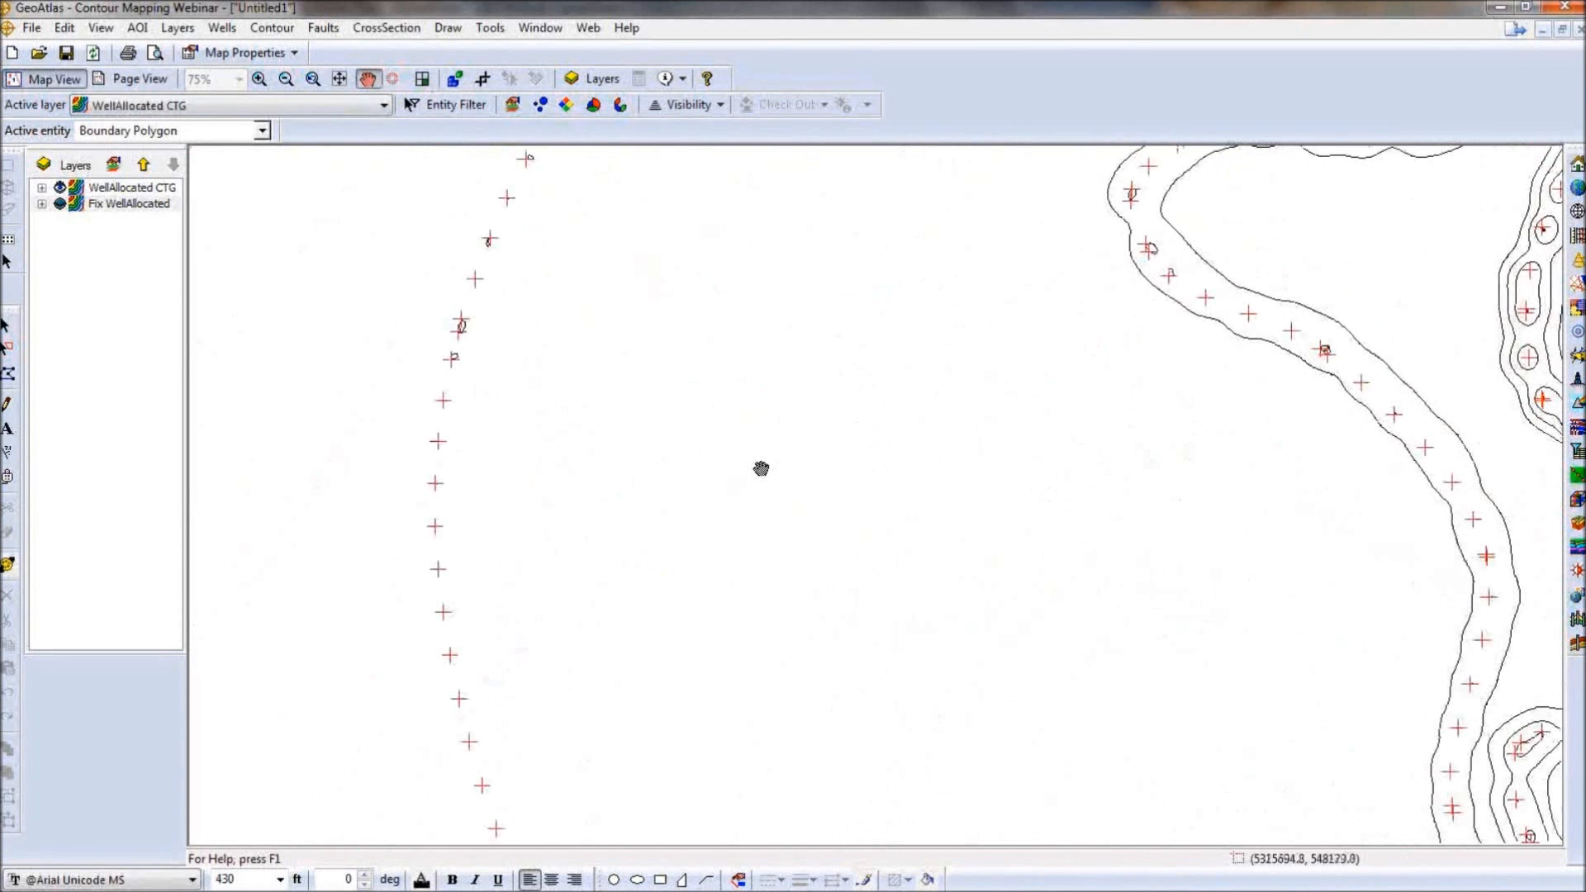
pyautogui.moveTo(761, 468); pyautogui.dragTo(797, 170)
pyautogui.moveTo(798, 487); pyautogui.dragTo(827, 196)
pyautogui.moveTo(1021, 621); pyautogui.dragTo(810, 406)
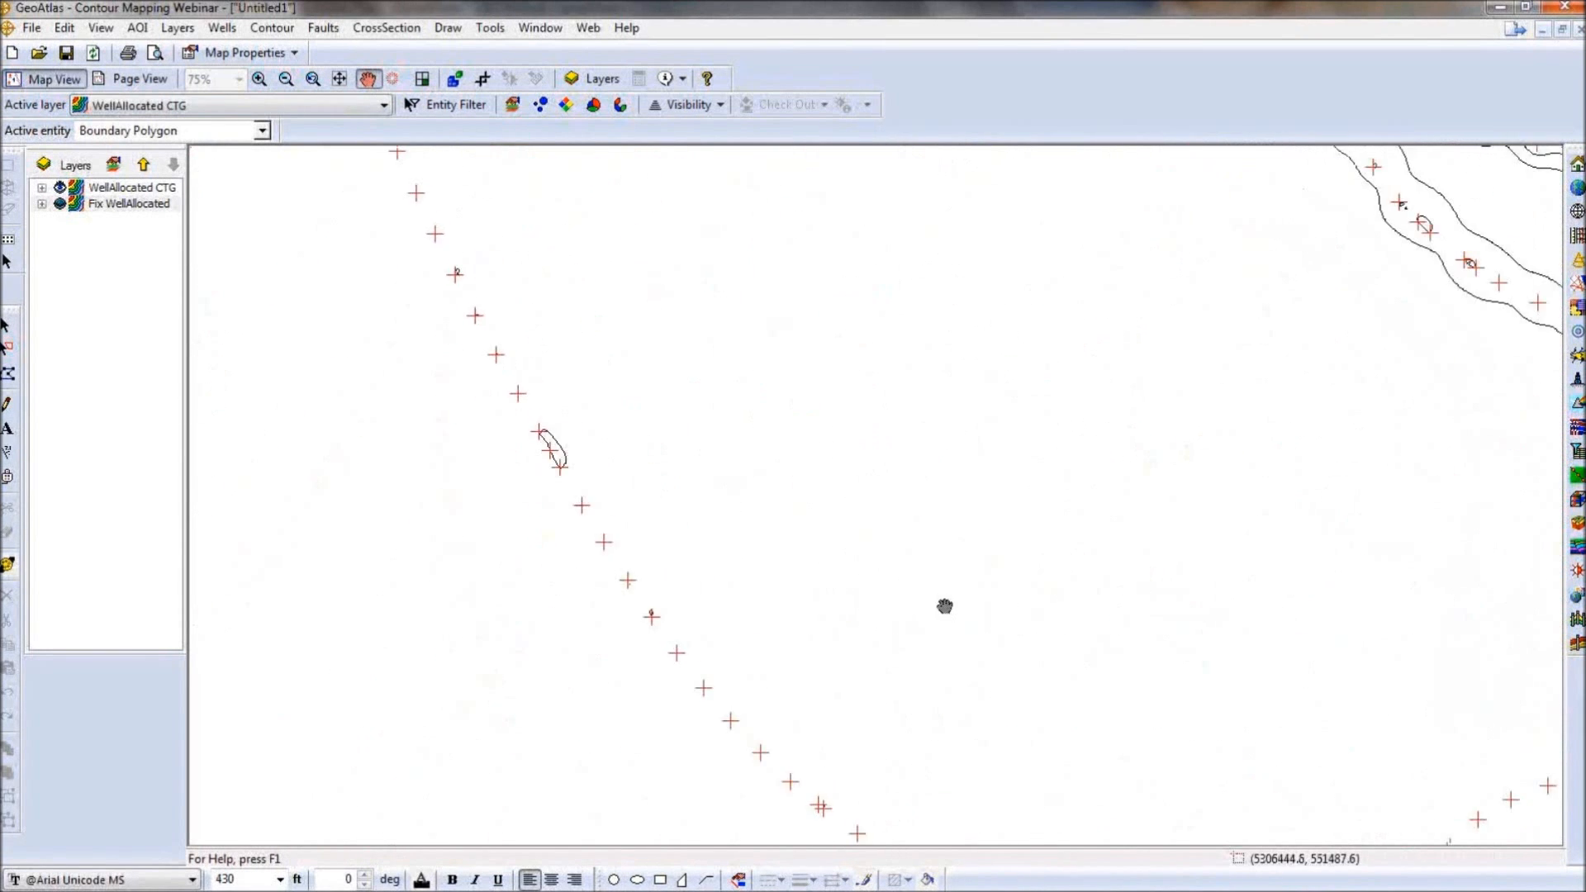
pyautogui.moveTo(945, 607); pyautogui.dragTo(950, 422)
pyautogui.moveTo(1069, 556); pyautogui.dragTo(1021, 415)
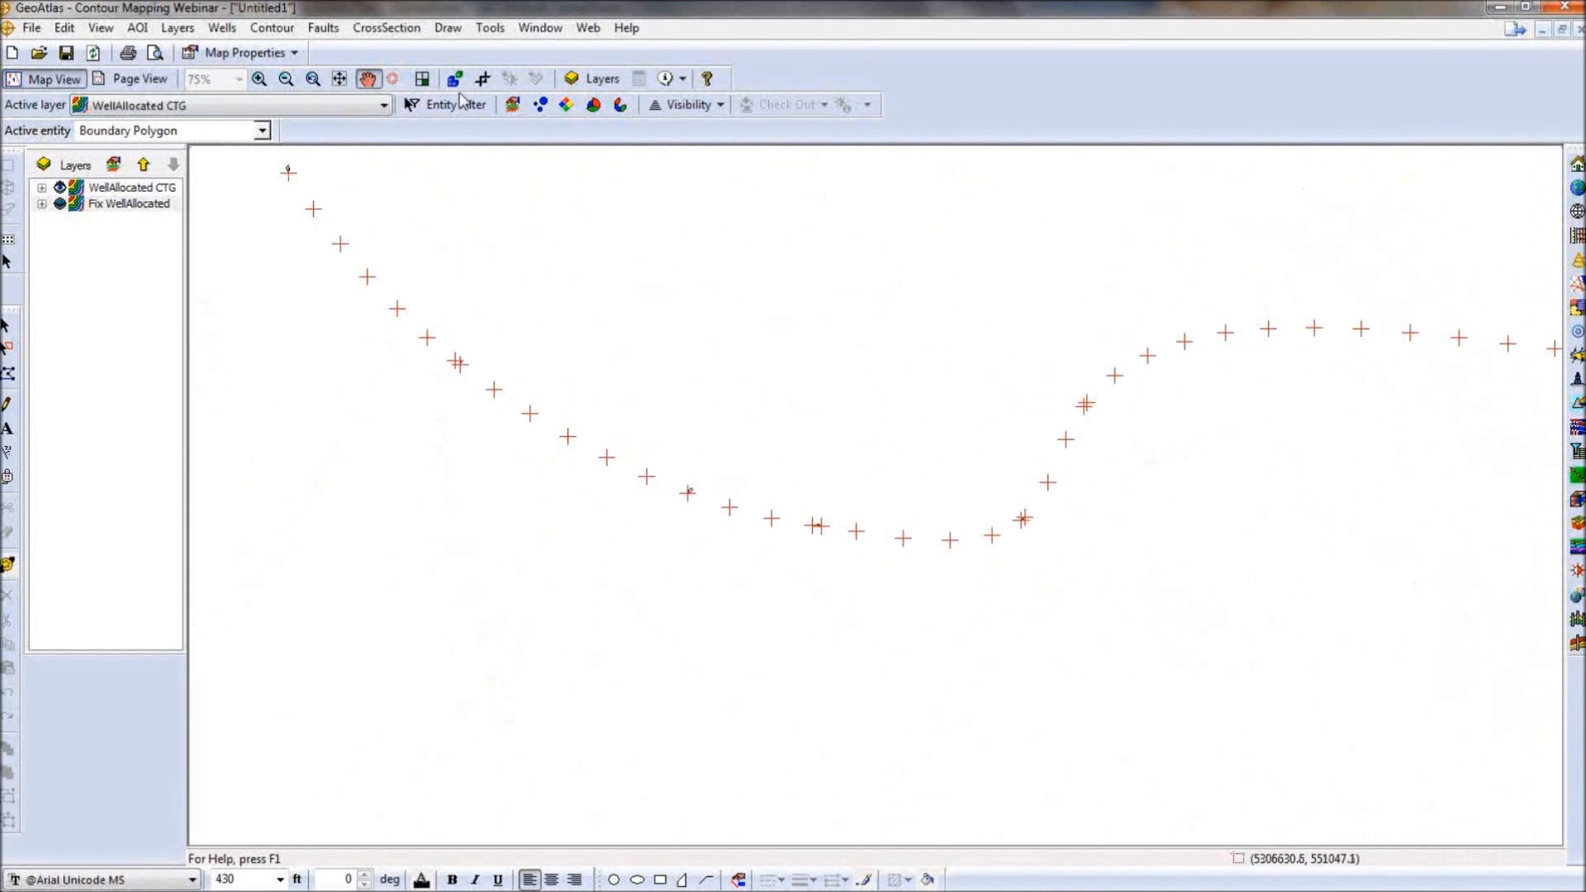
pyautogui.click(330, 80)
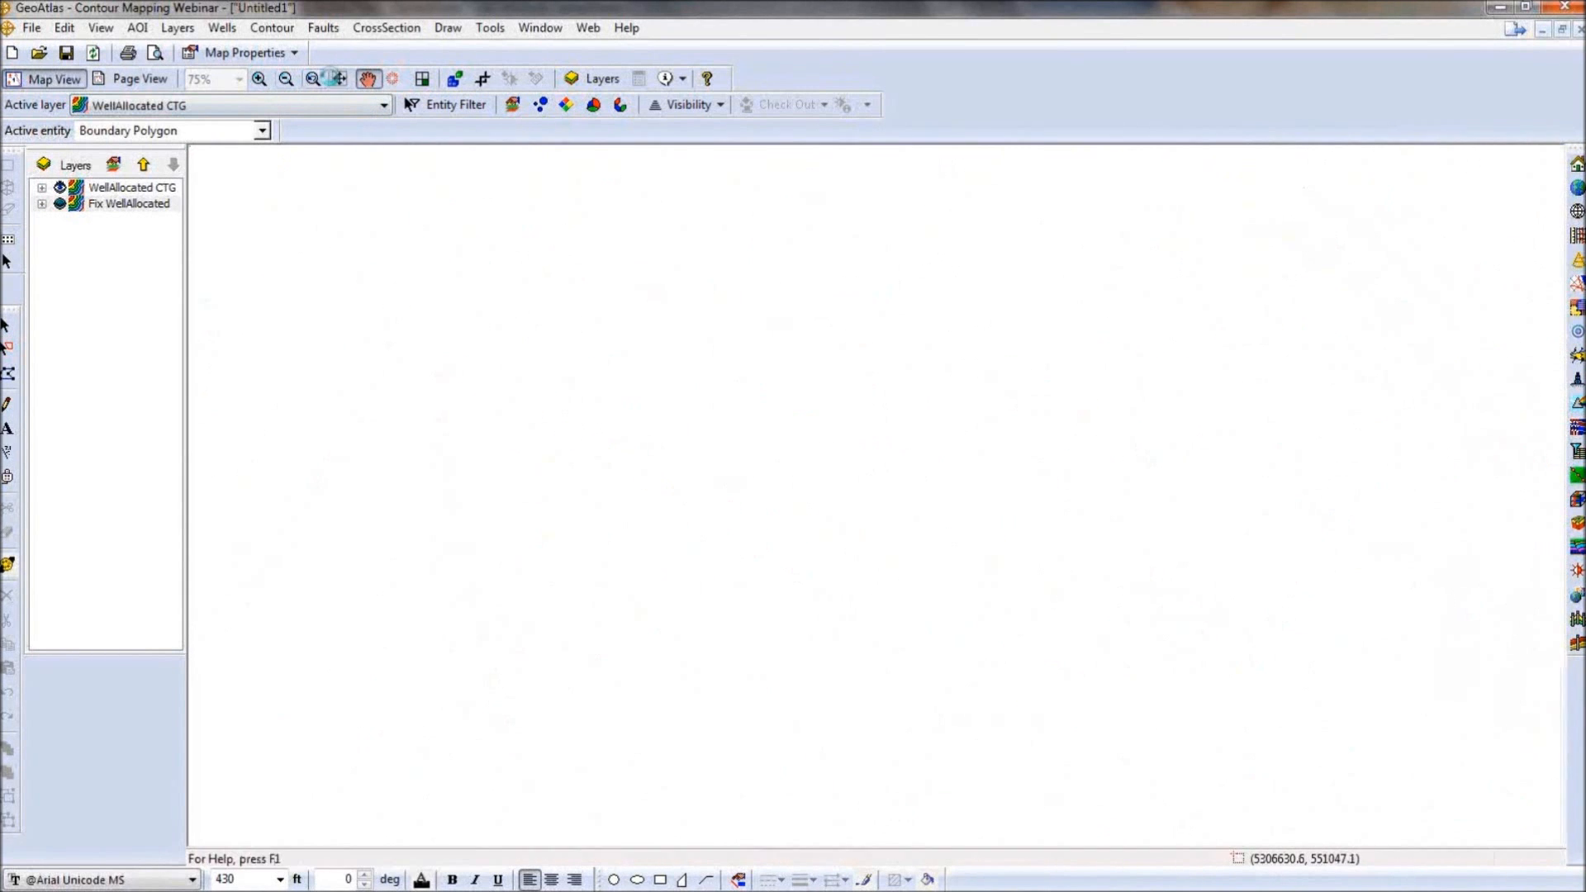
# Set the geologic surface substitution Z value to 0 in the build parameters of WellAllocated CTG and regrid the layer.
pyautogui.rightClick(913, 569)
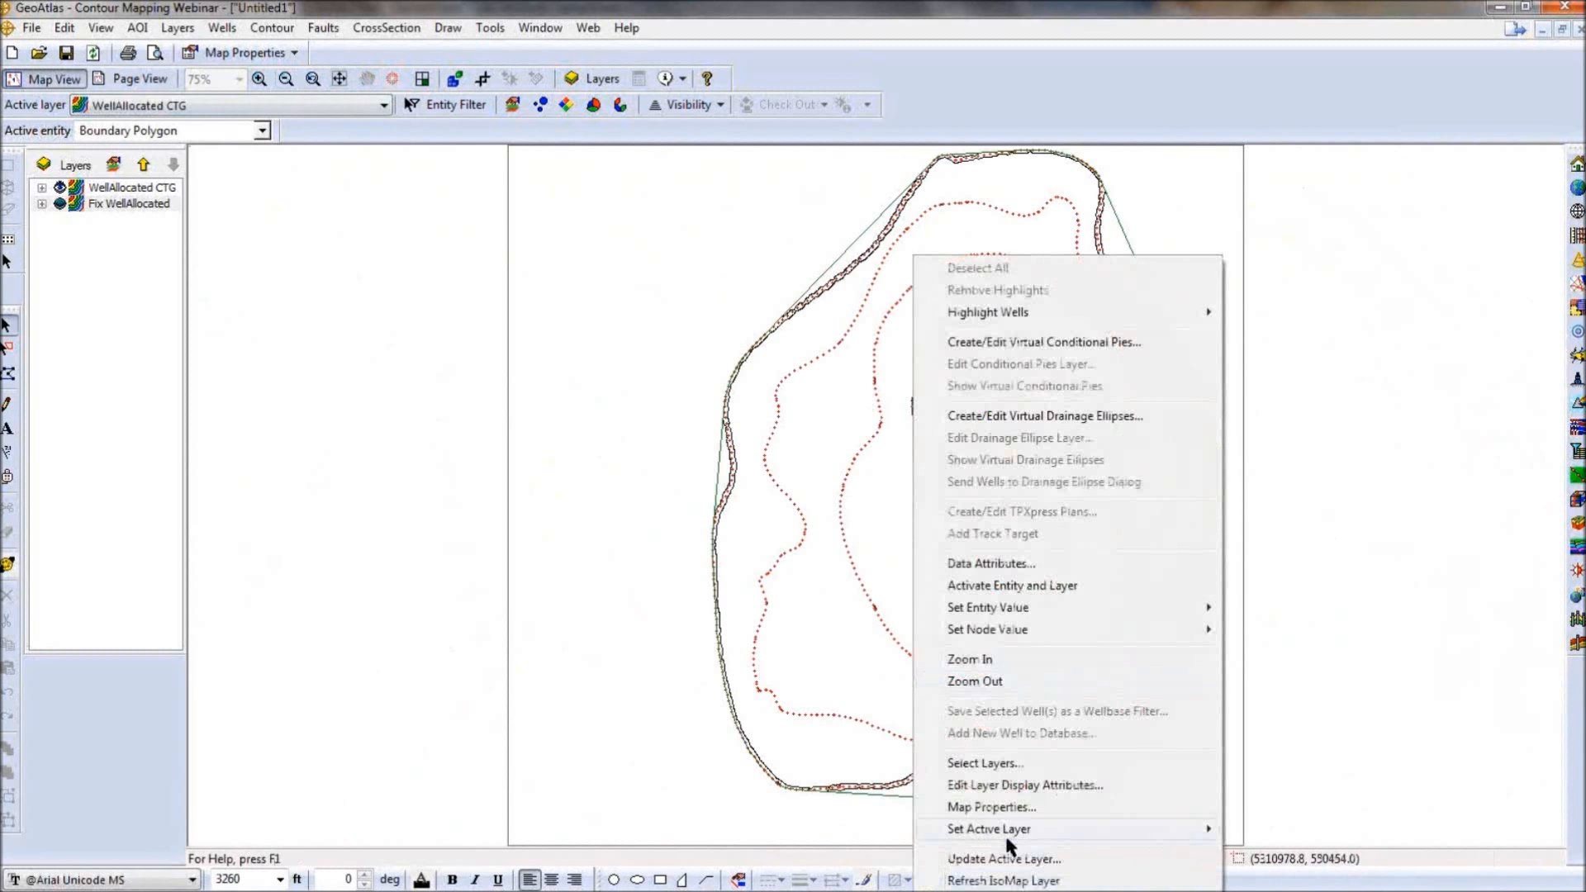
pyautogui.click(1008, 851)
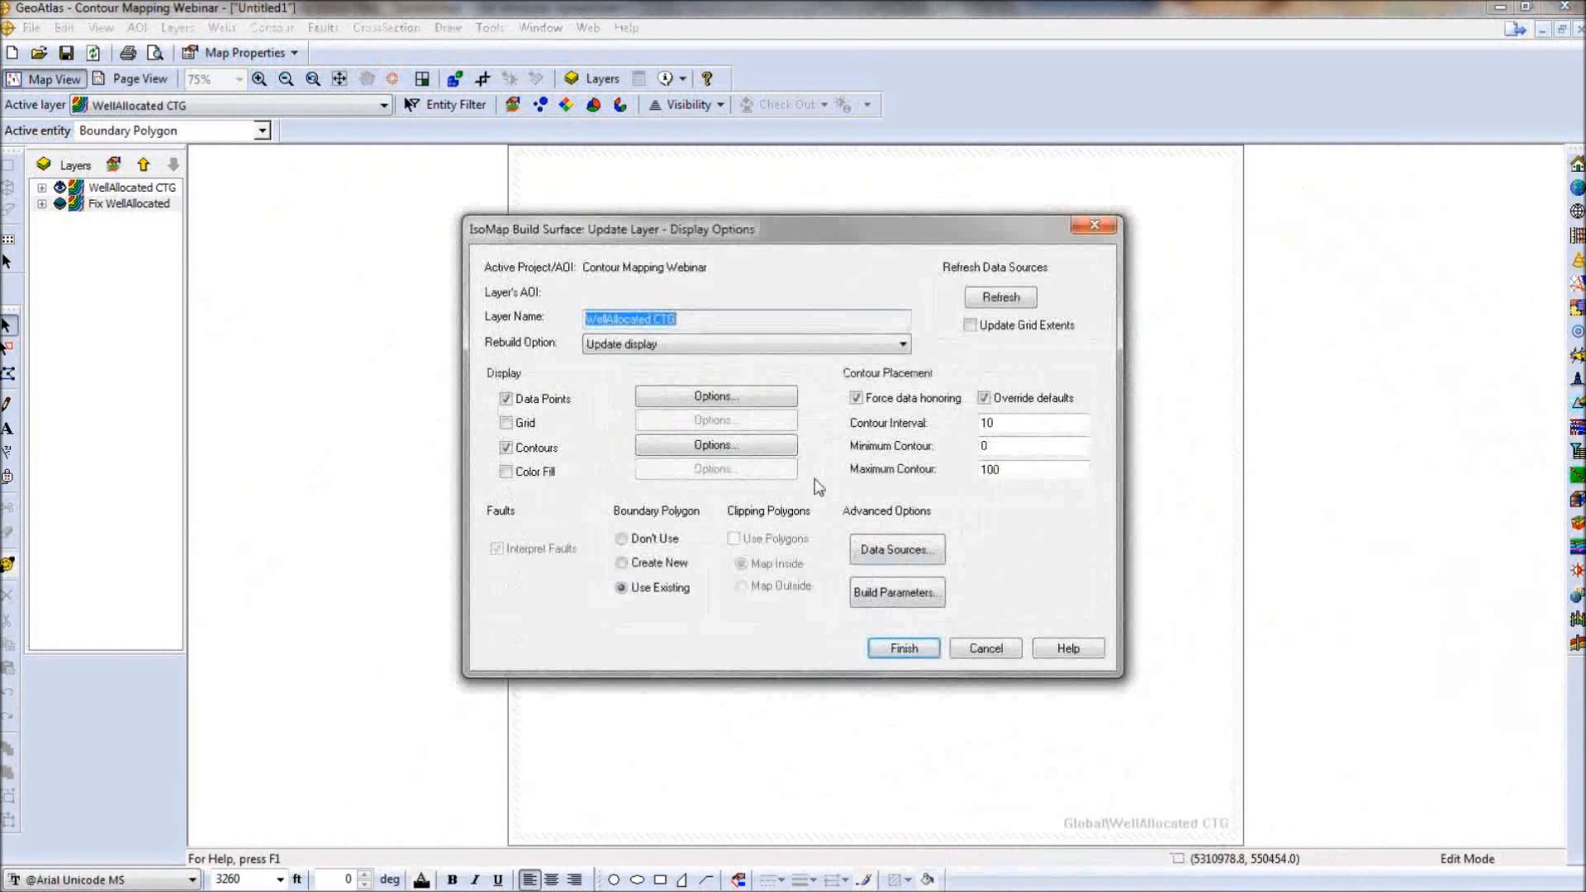
pyautogui.click(909, 643)
pyautogui.click(719, 302)
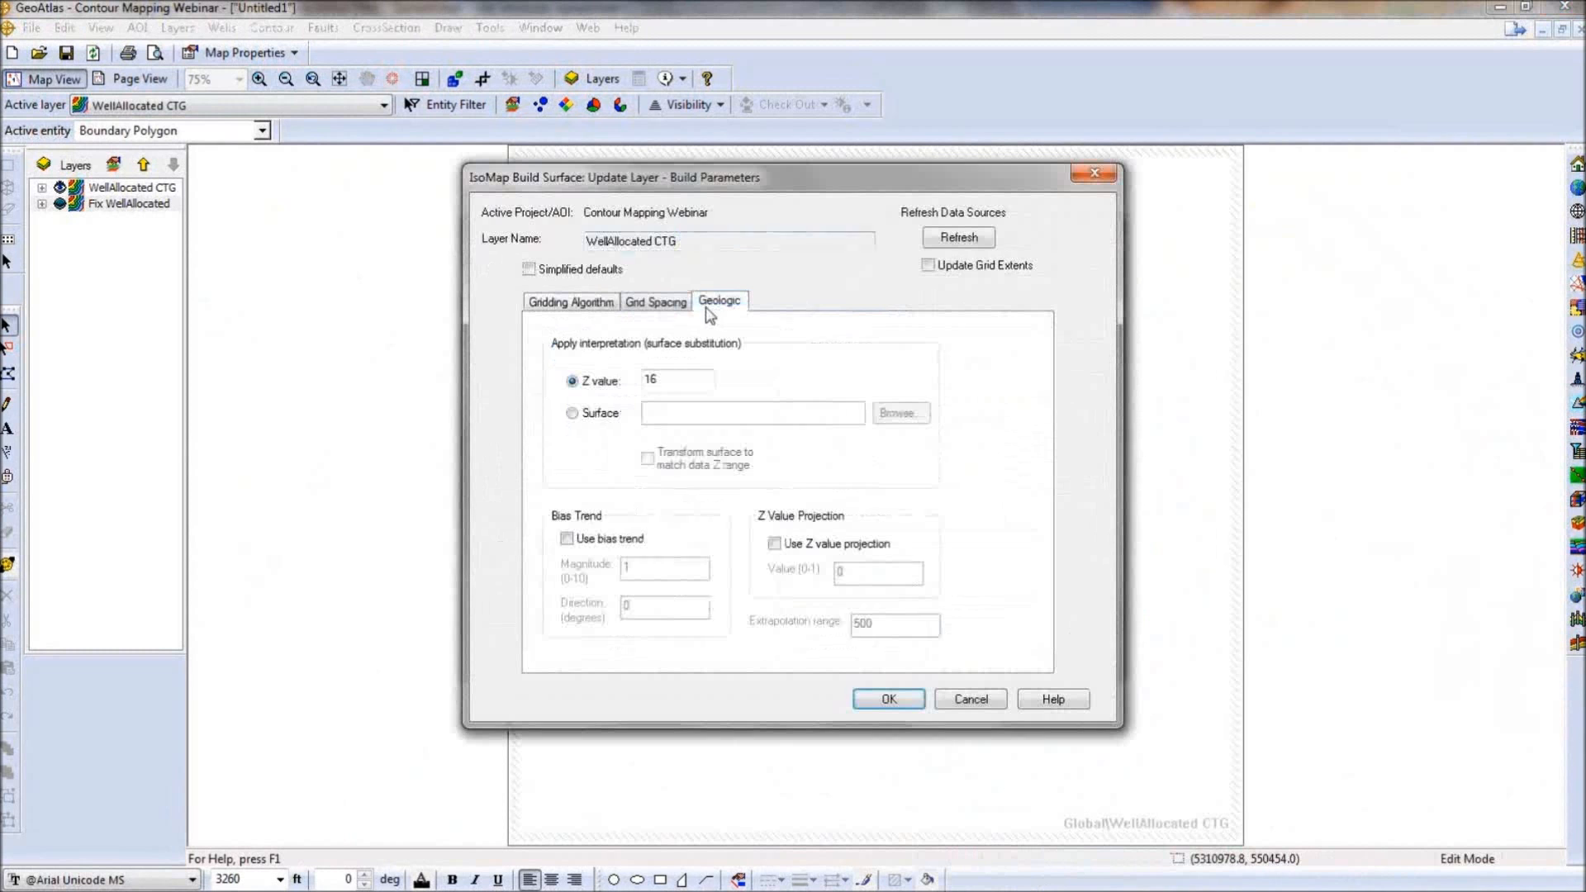
pyautogui.doubleClick(657, 379)
pyautogui.write('0')
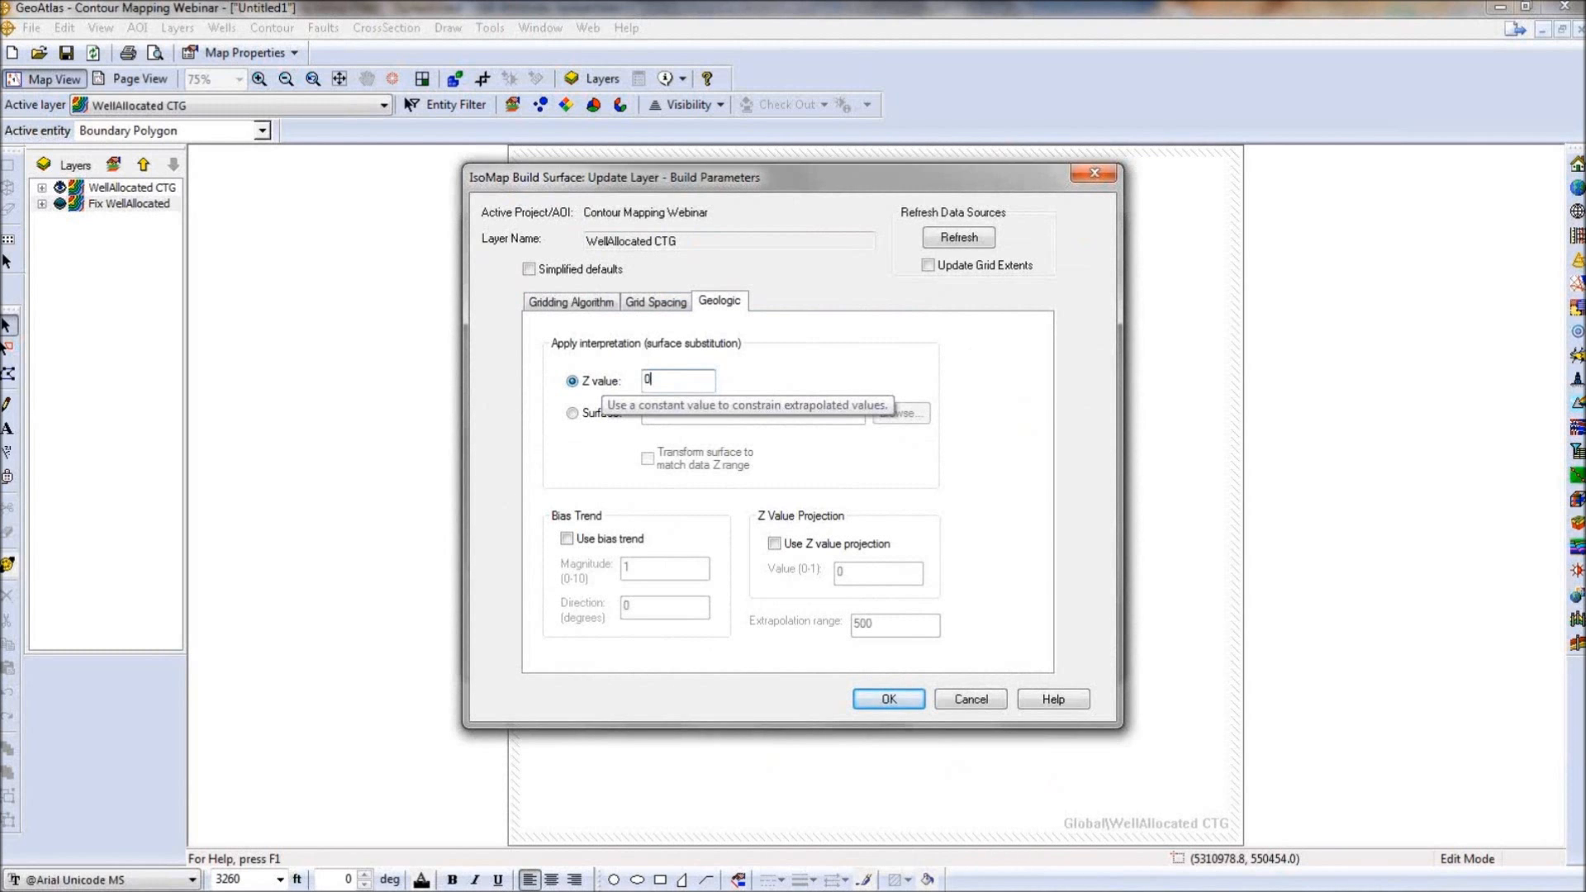
pyautogui.click(921, 698)
pyautogui.click(908, 651)
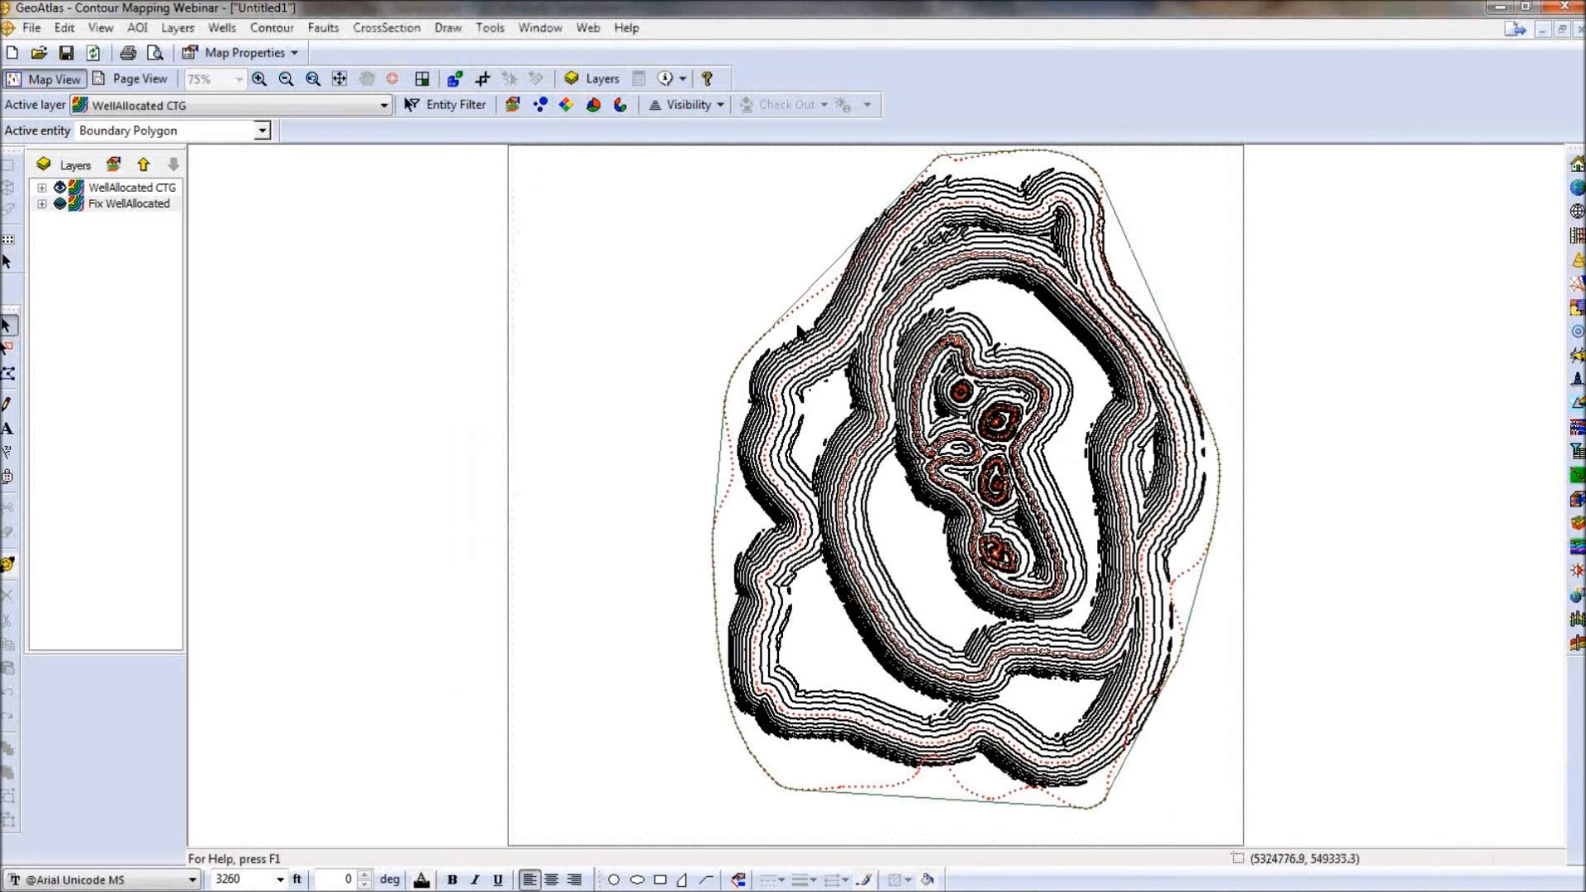
# Examine the rebuilt WellAllocated CTG contours in the gaps between the data point rings.
pyautogui.click(260, 79)
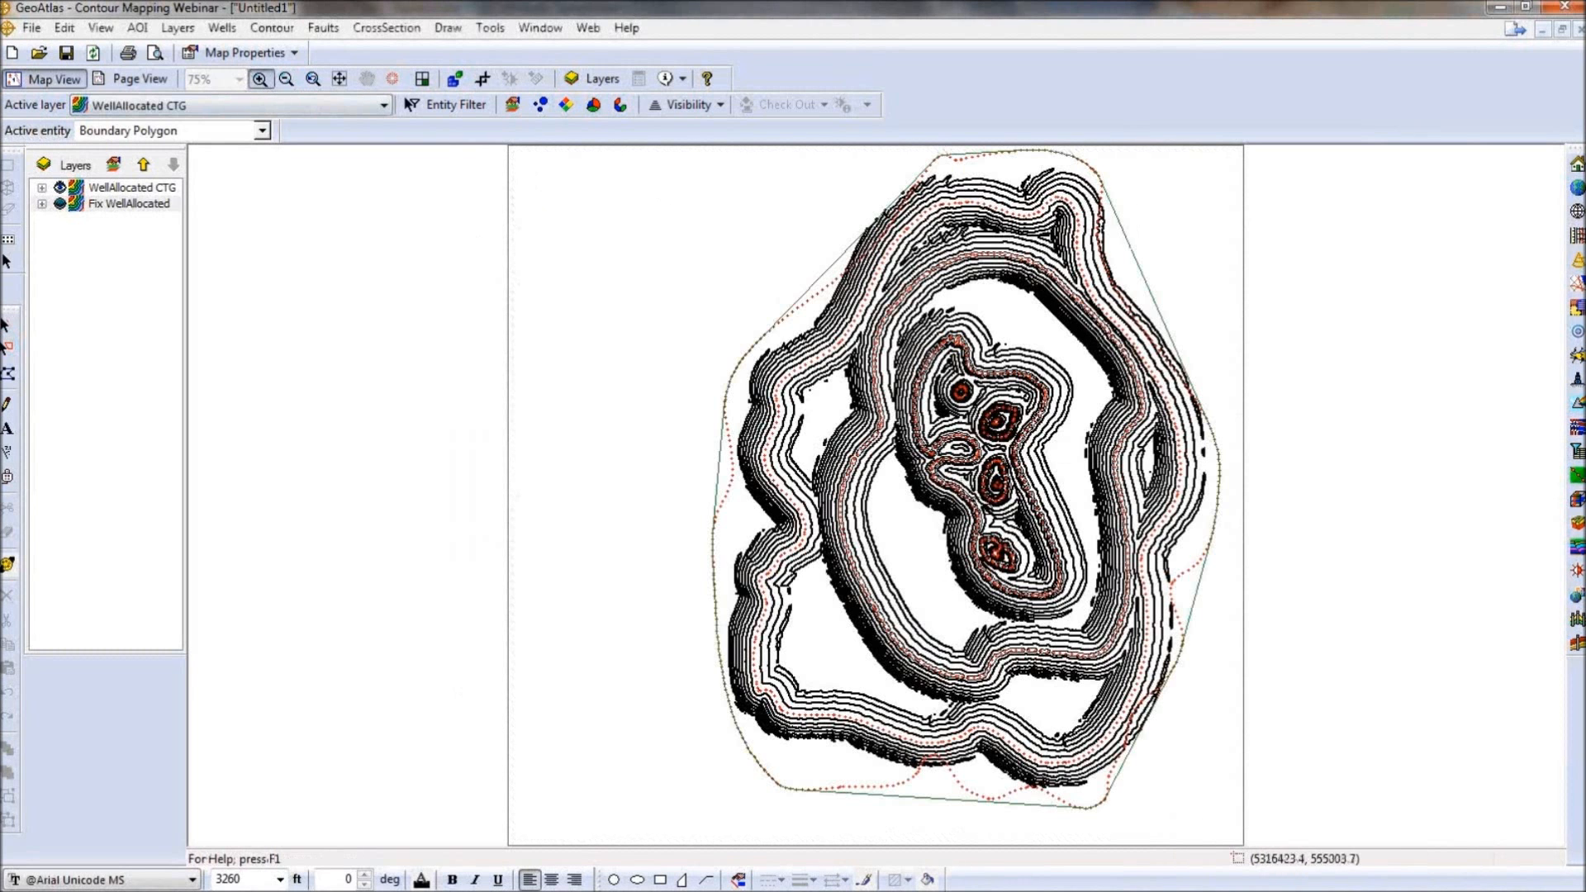
pyautogui.moveTo(977, 533); pyautogui.dragTo(856, 568)
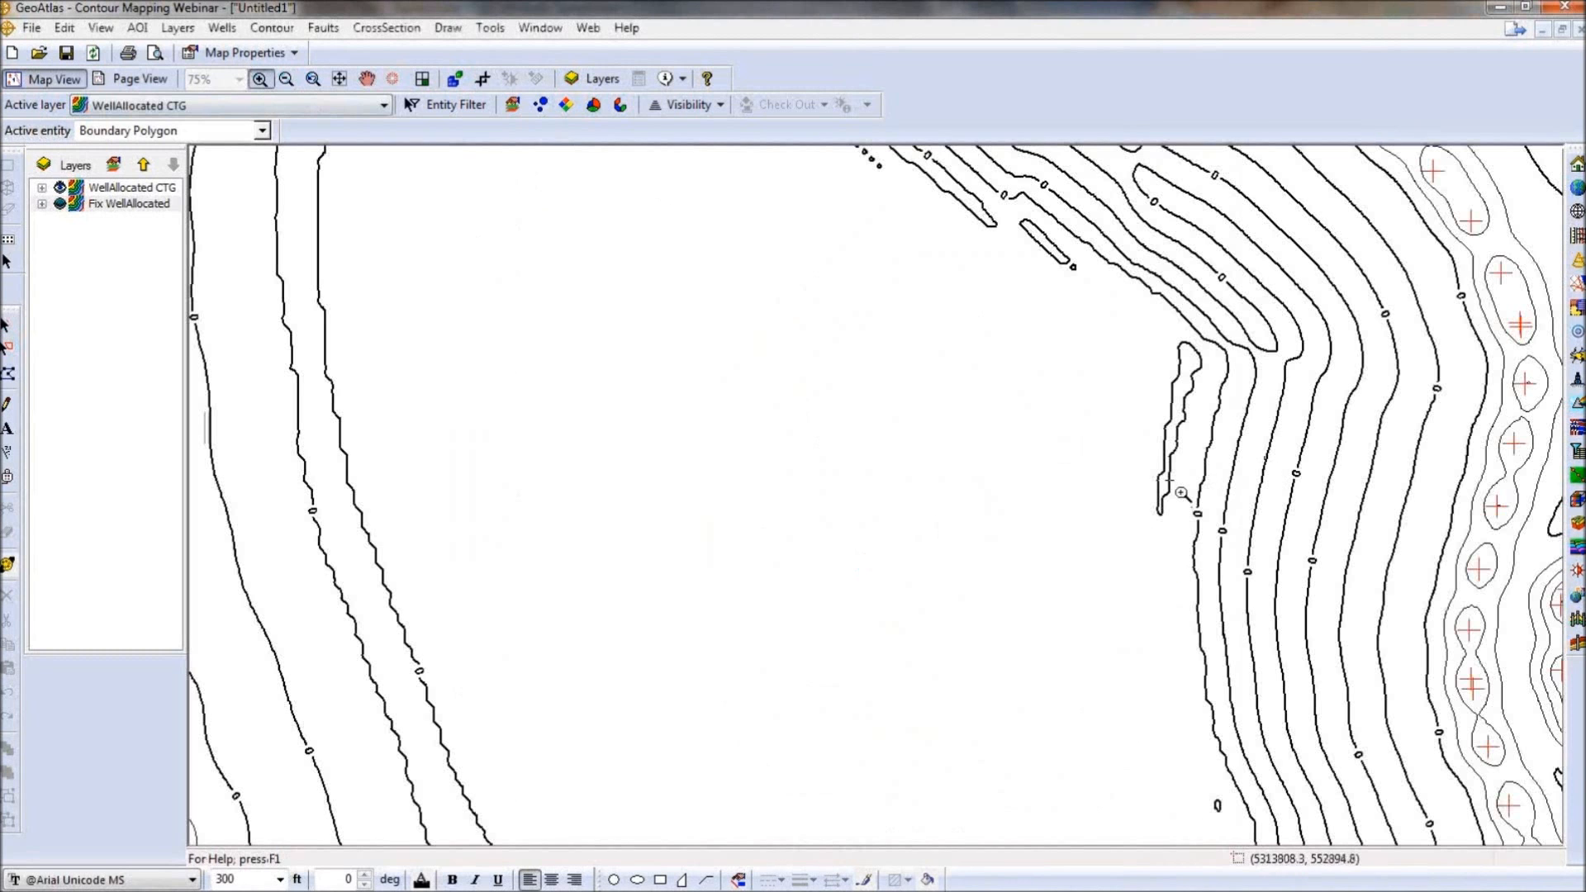
pyautogui.press('Escape')
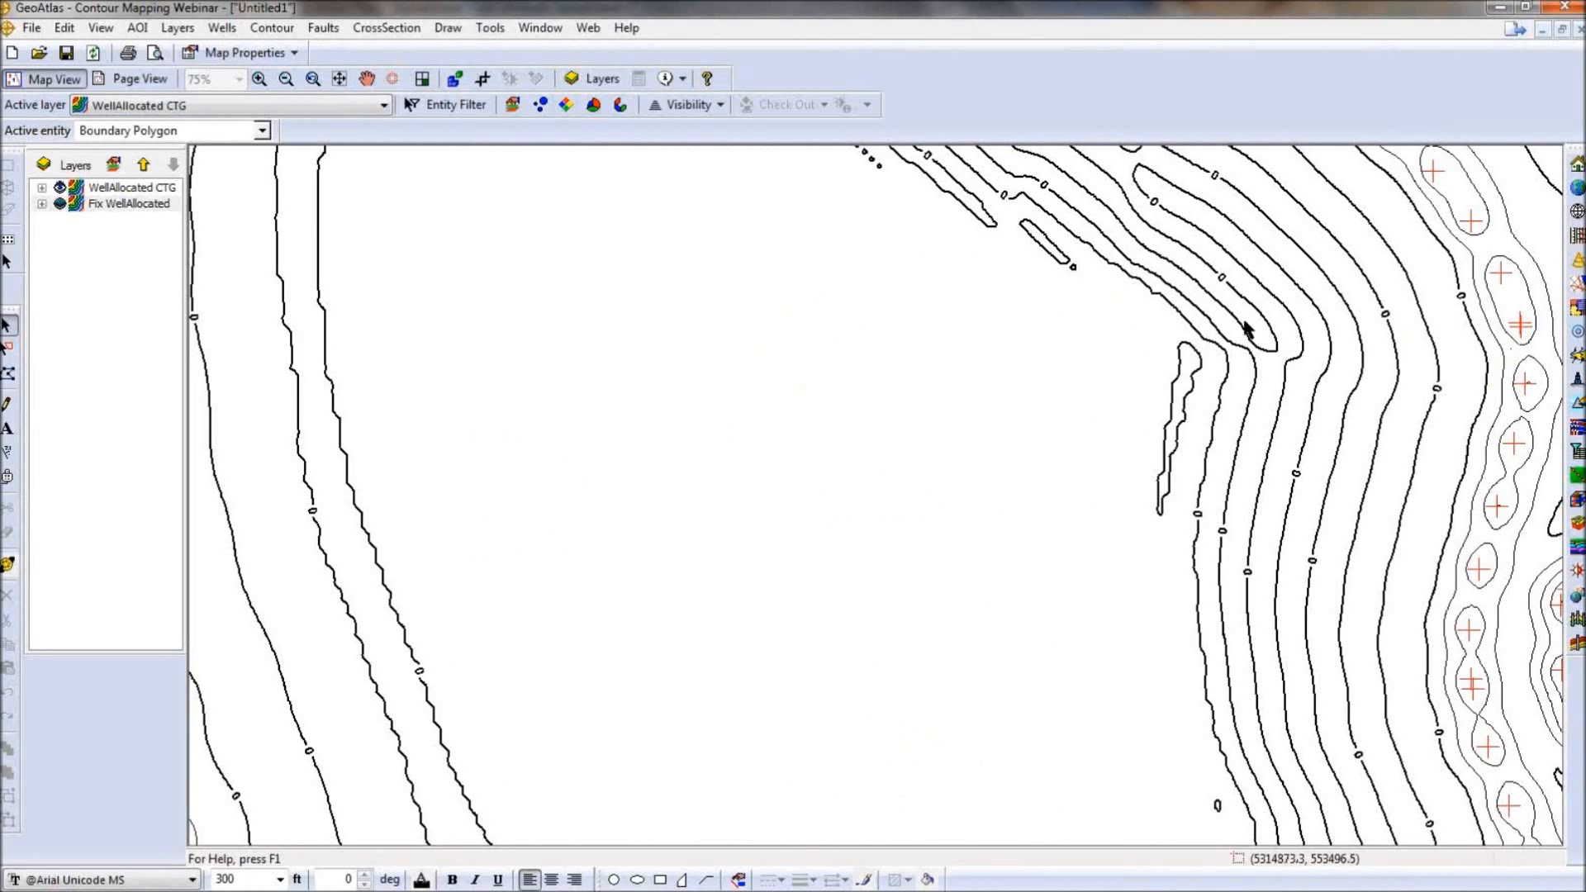
pyautogui.click(367, 79)
pyautogui.moveTo(534, 385); pyautogui.dragTo(962, 548)
pyautogui.moveTo(1002, 383); pyautogui.dragTo(1002, 387)
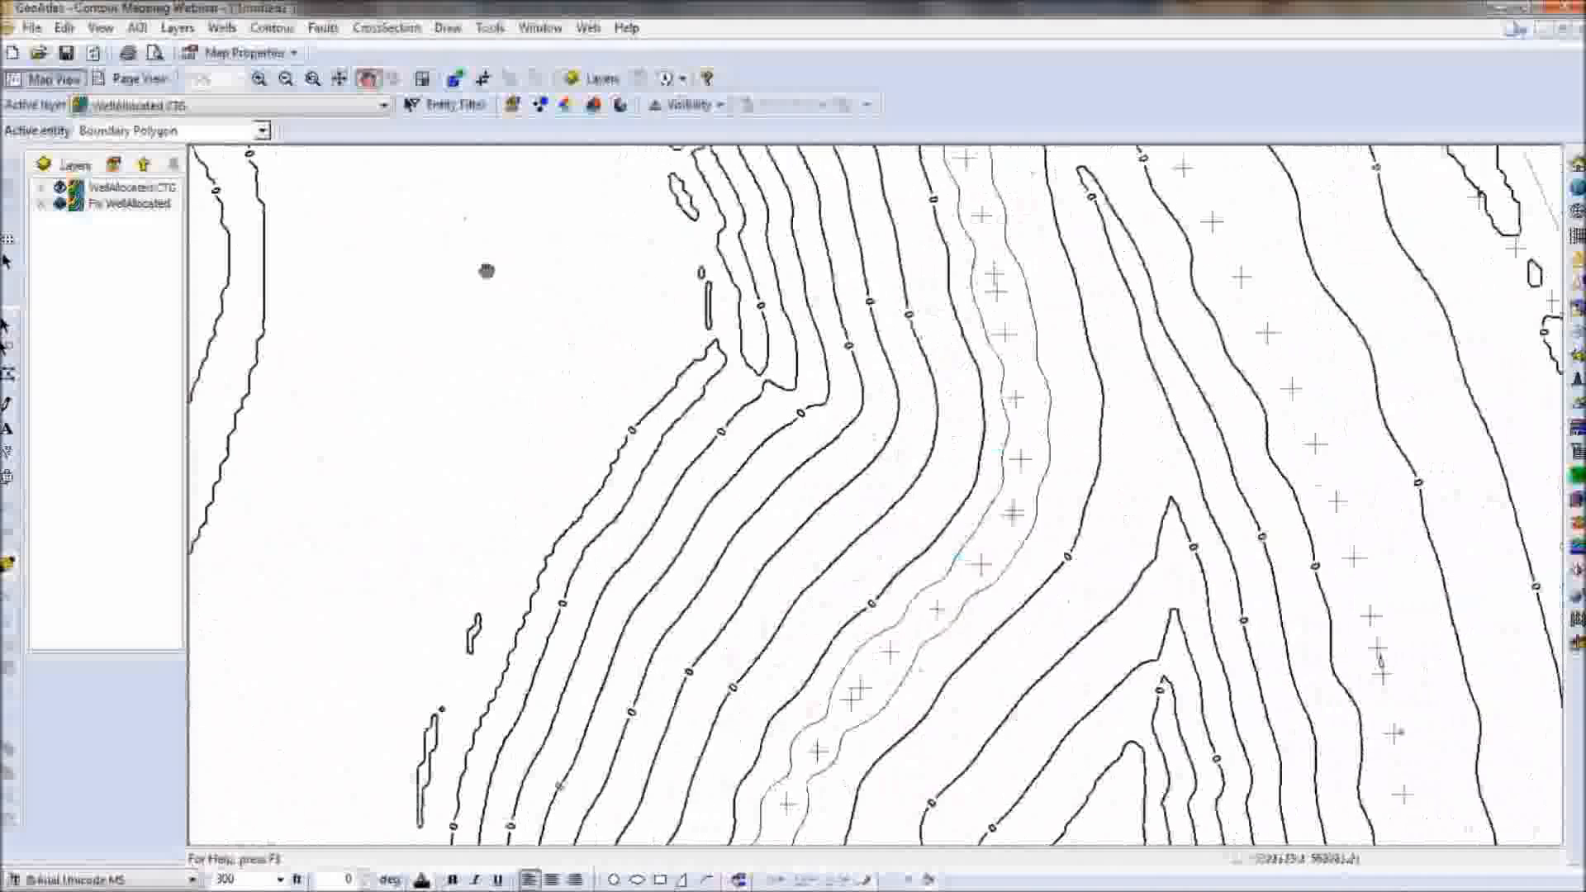
pyautogui.press('Escape')
# Set the geologic surface substitution Z value to 16 in the build parameters of the WellAllocated CTG layer.
pyautogui.rightClick(490, 281)
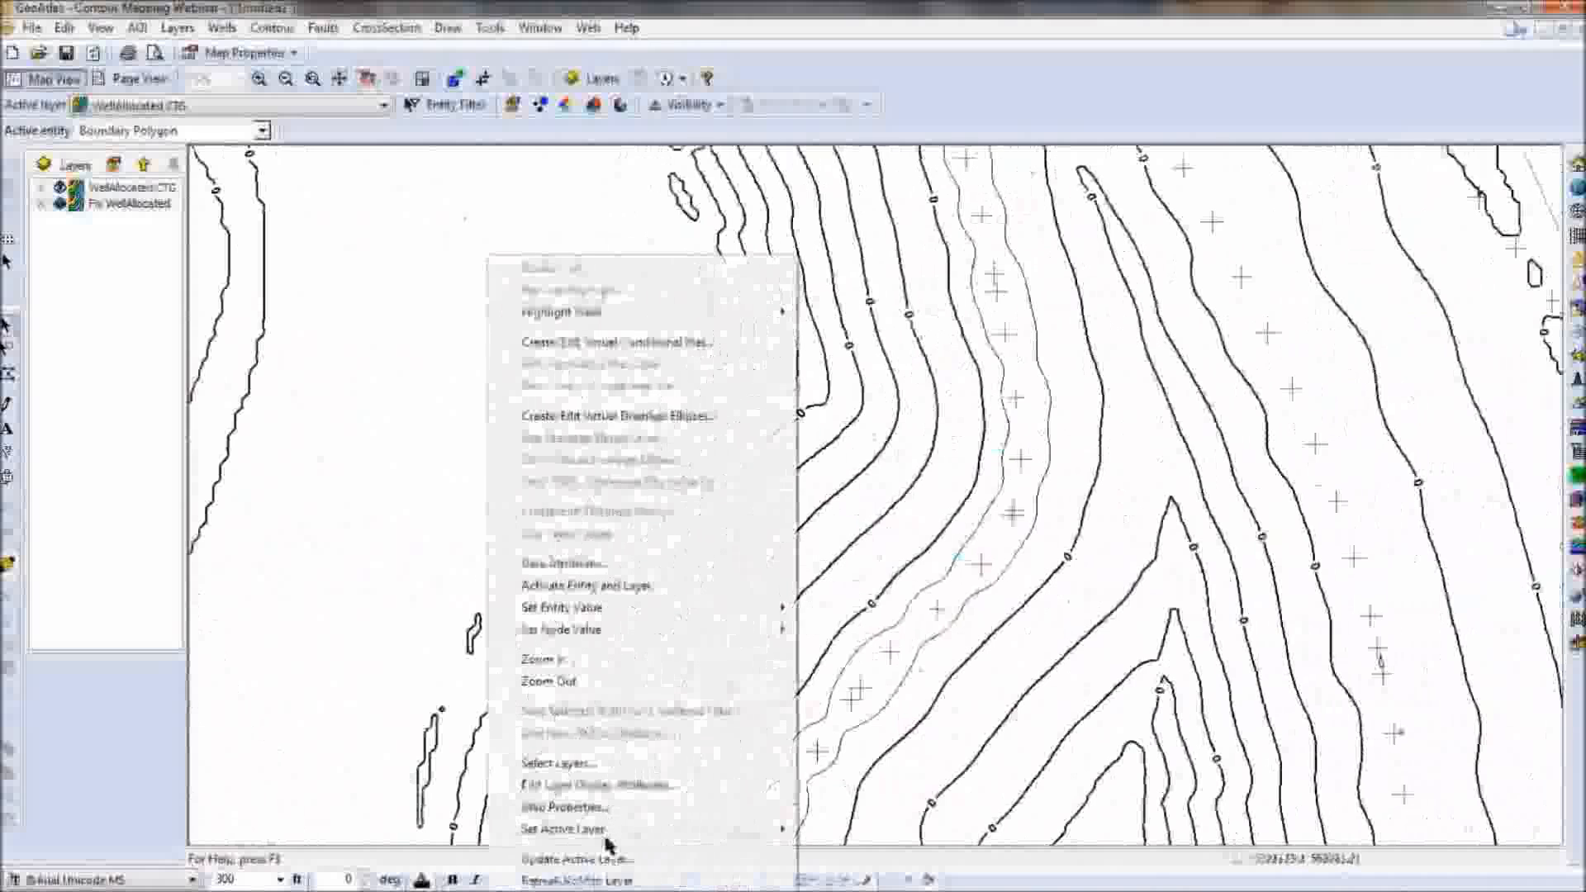
pyautogui.click(607, 850)
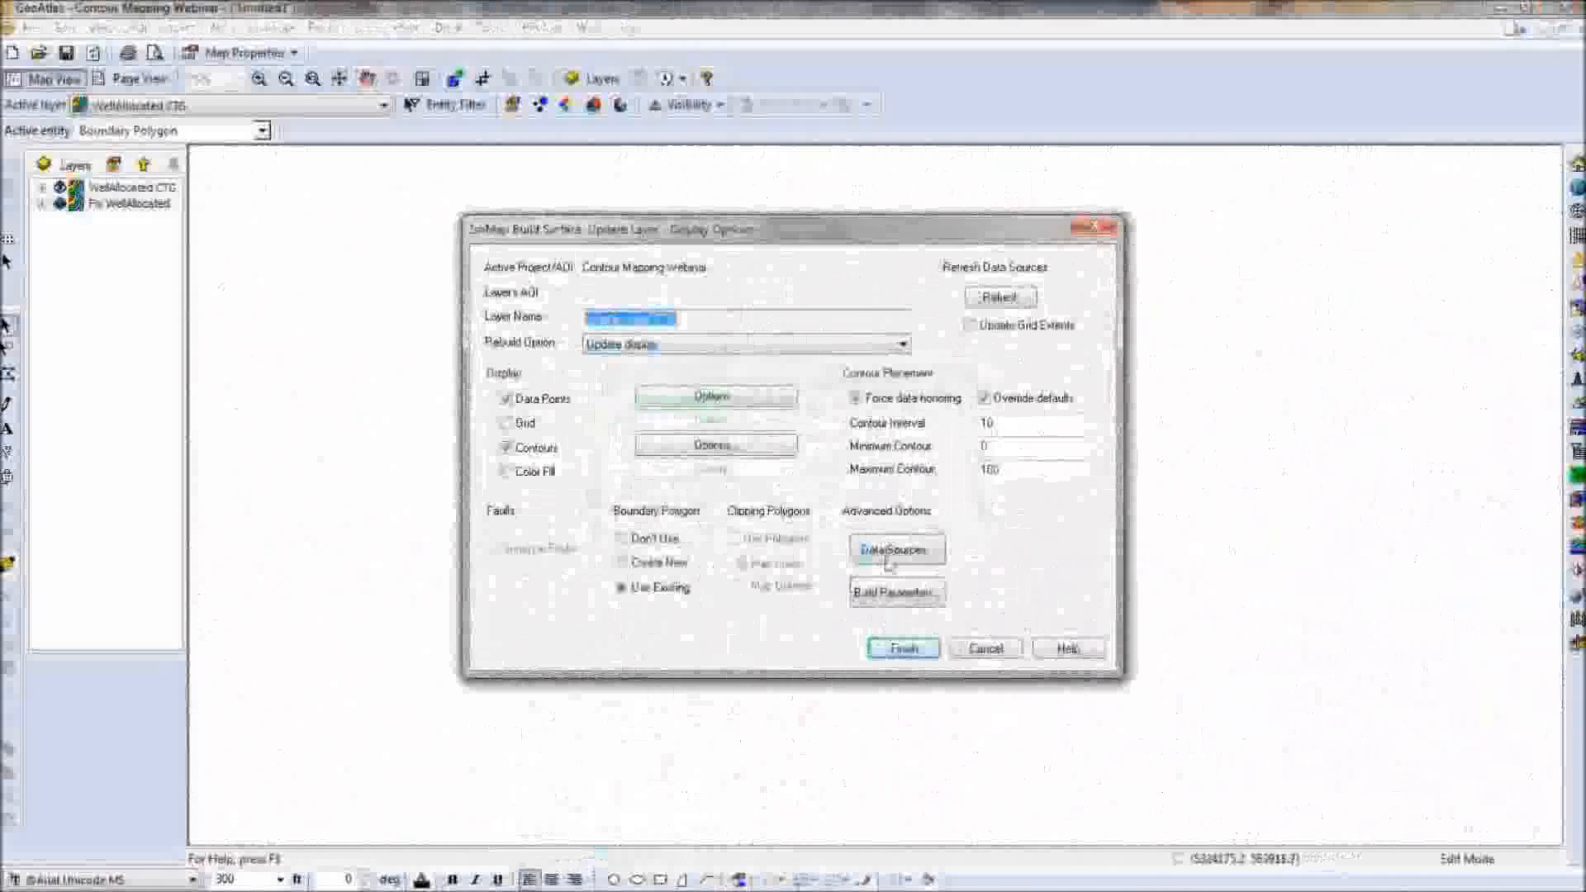
pyautogui.click(886, 592)
pyautogui.click(656, 301)
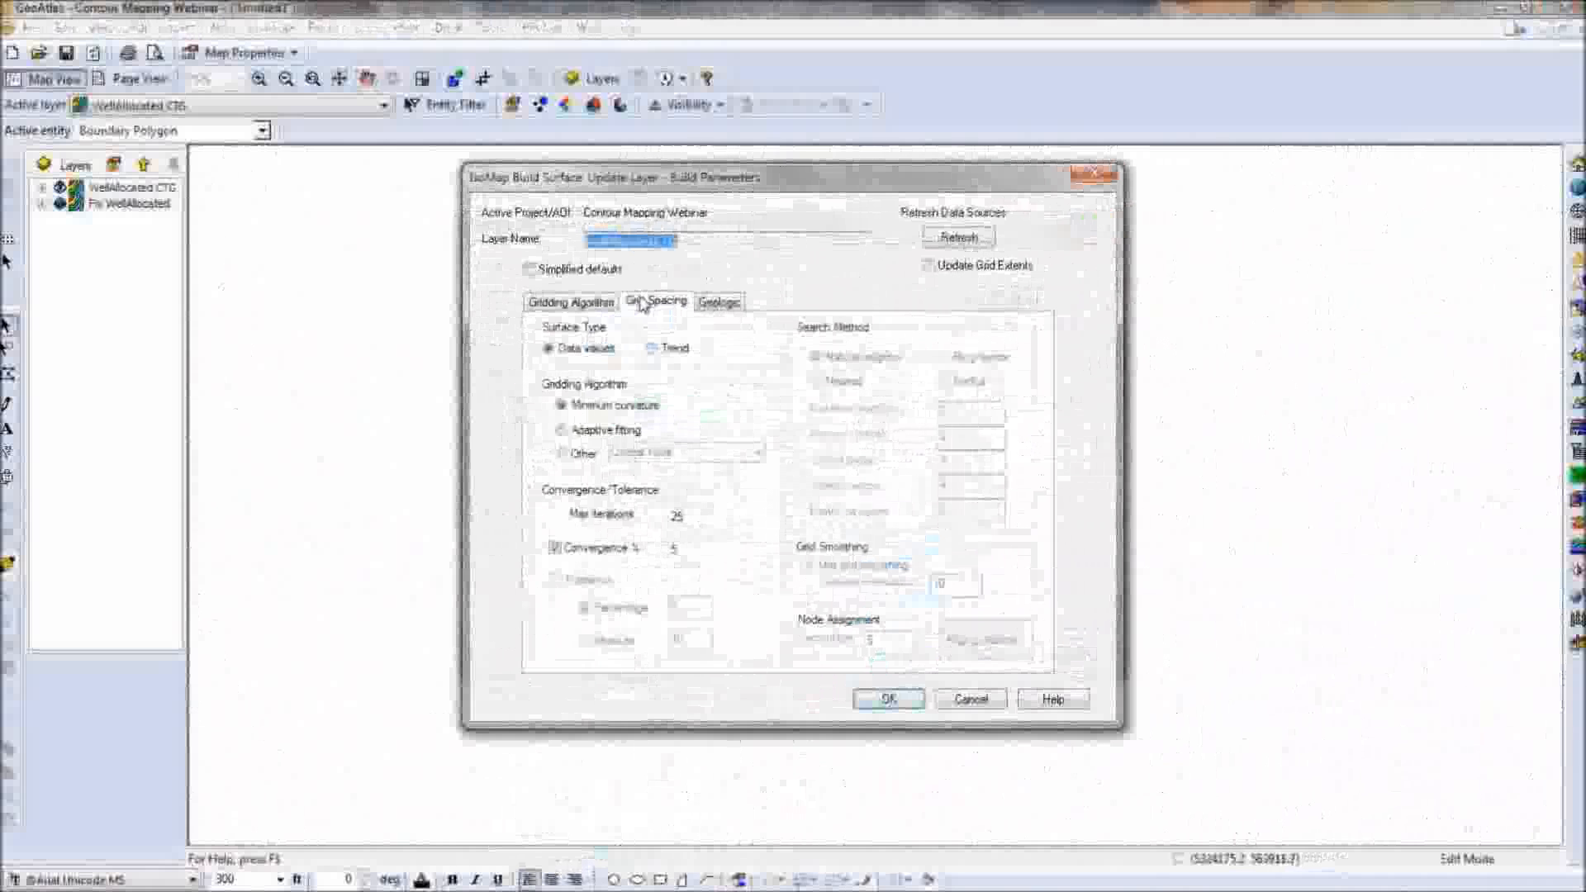
pyautogui.click(728, 304)
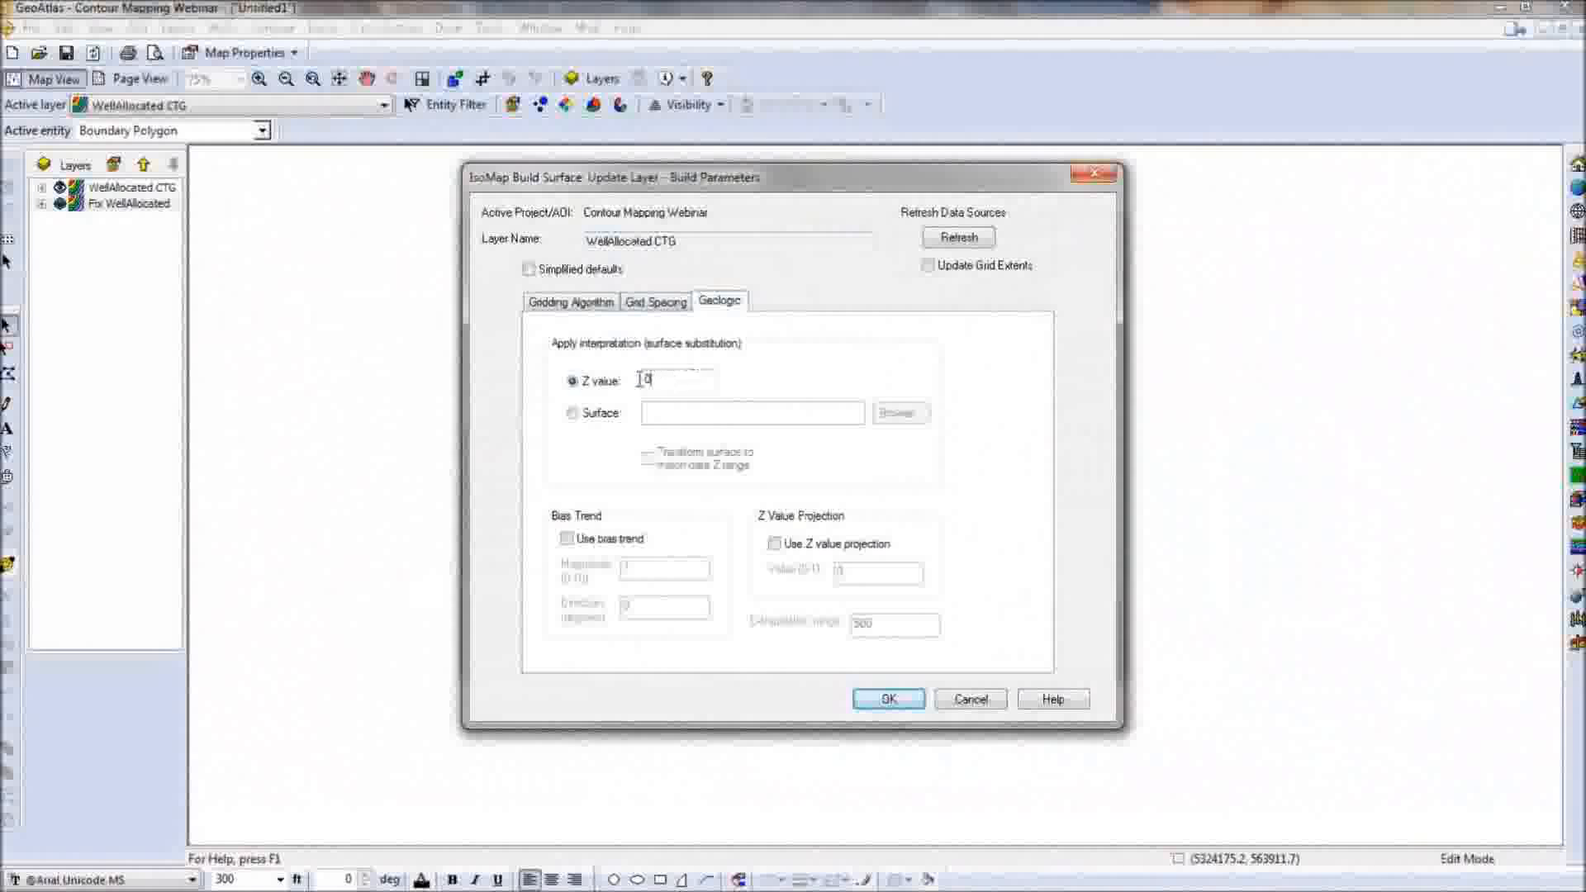
pyautogui.click(572, 381)
pyautogui.write('16')
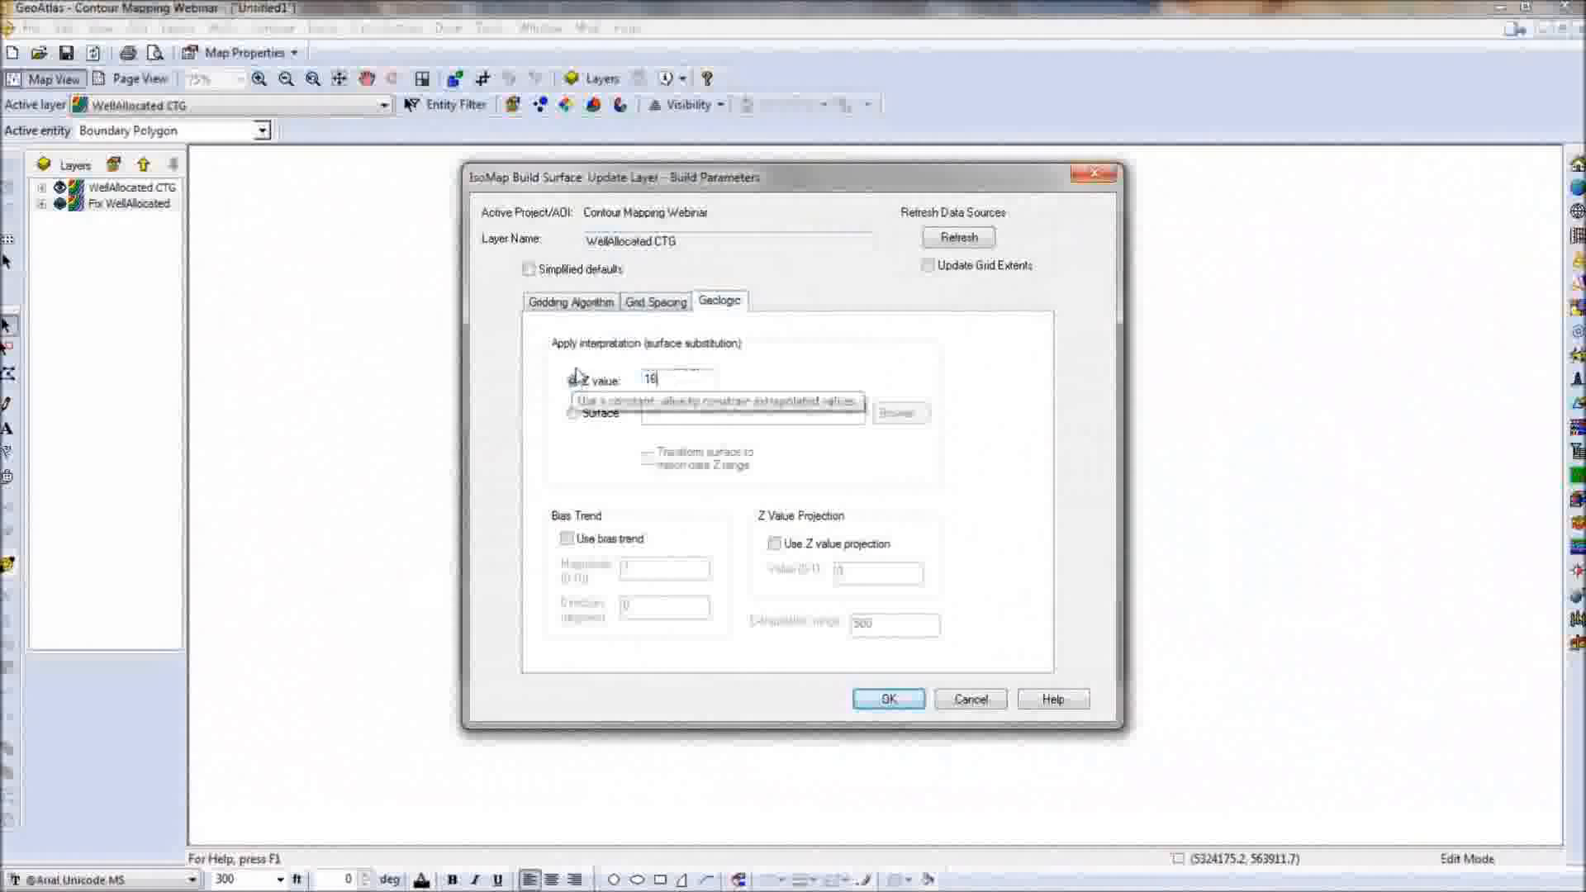
# Set the grid spacing's radius of influence to 1 and regrid the WellAllocated CTG layer.
pyautogui.click(655, 305)
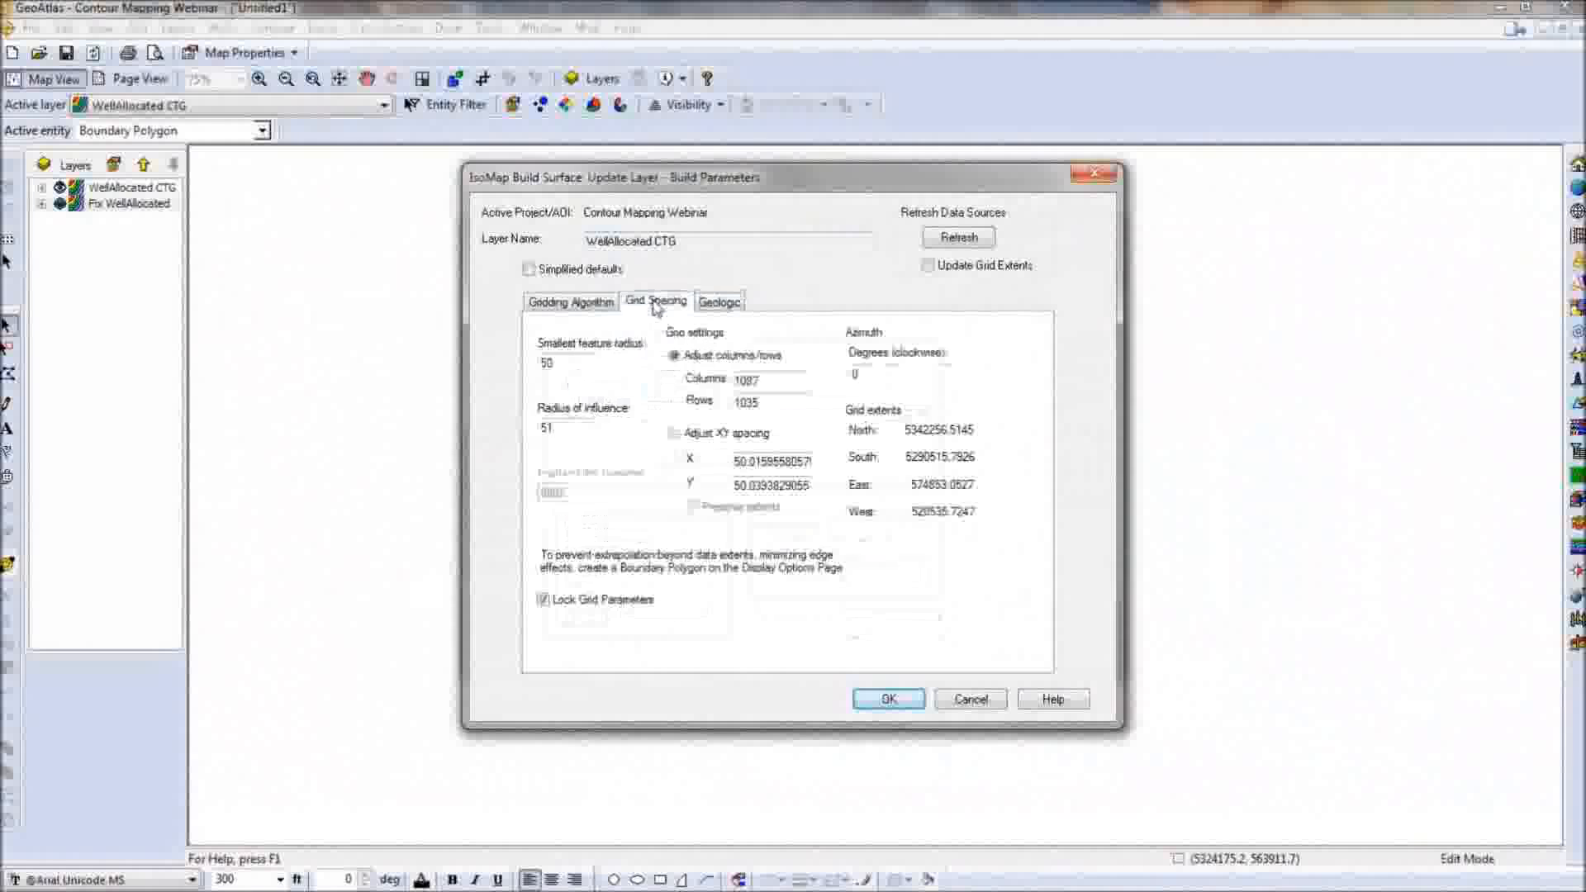
pyautogui.moveTo(562, 426); pyautogui.dragTo(519, 444)
pyautogui.write('1')
pyautogui.click(573, 302)
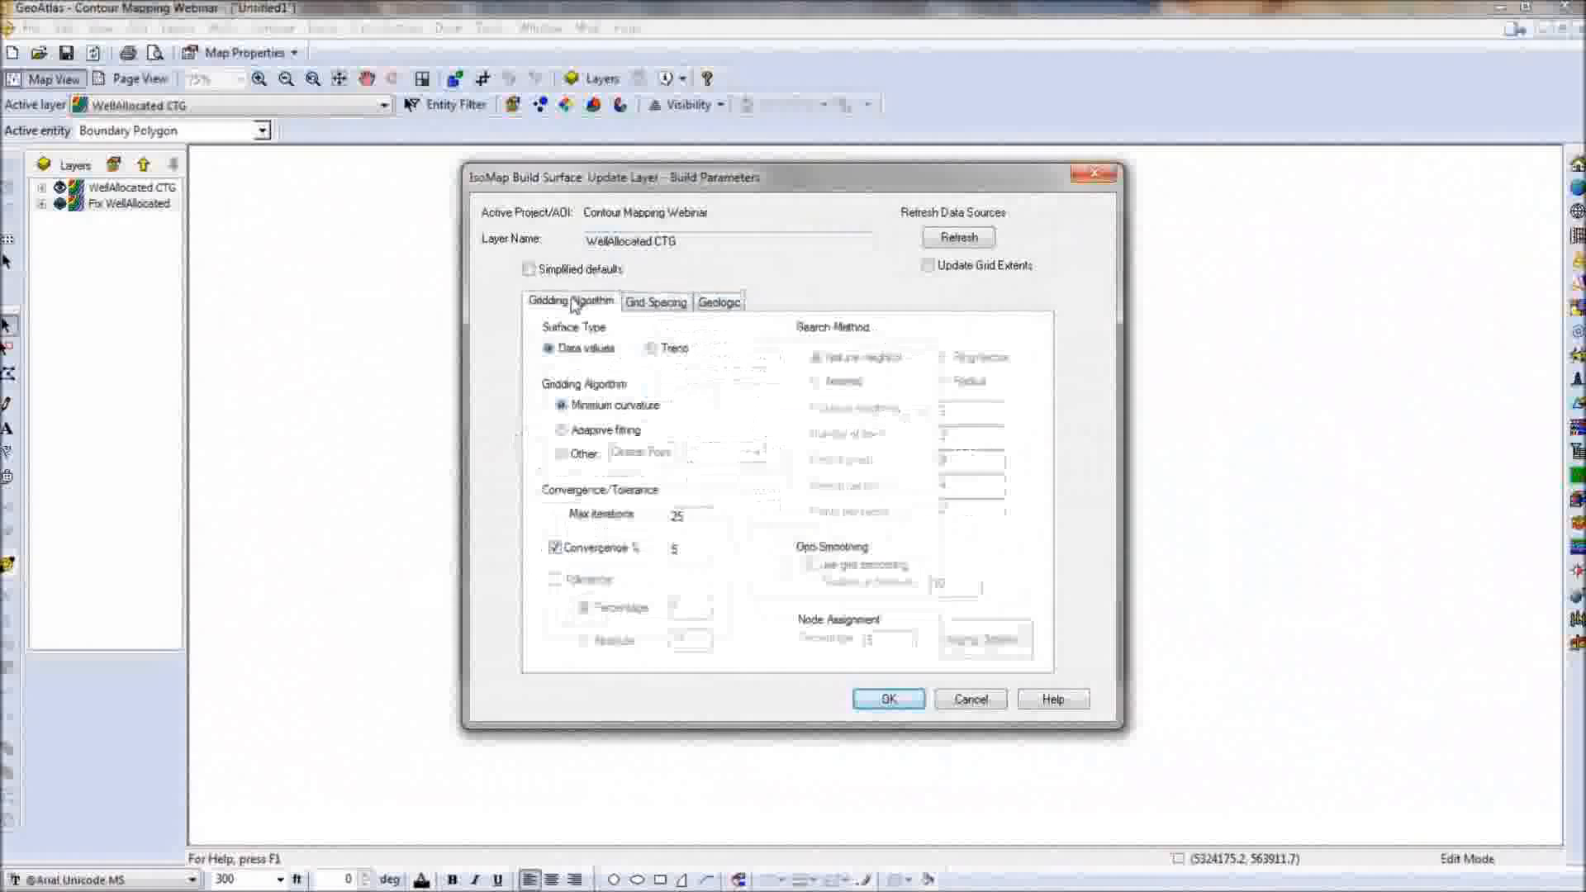
pyautogui.click(889, 699)
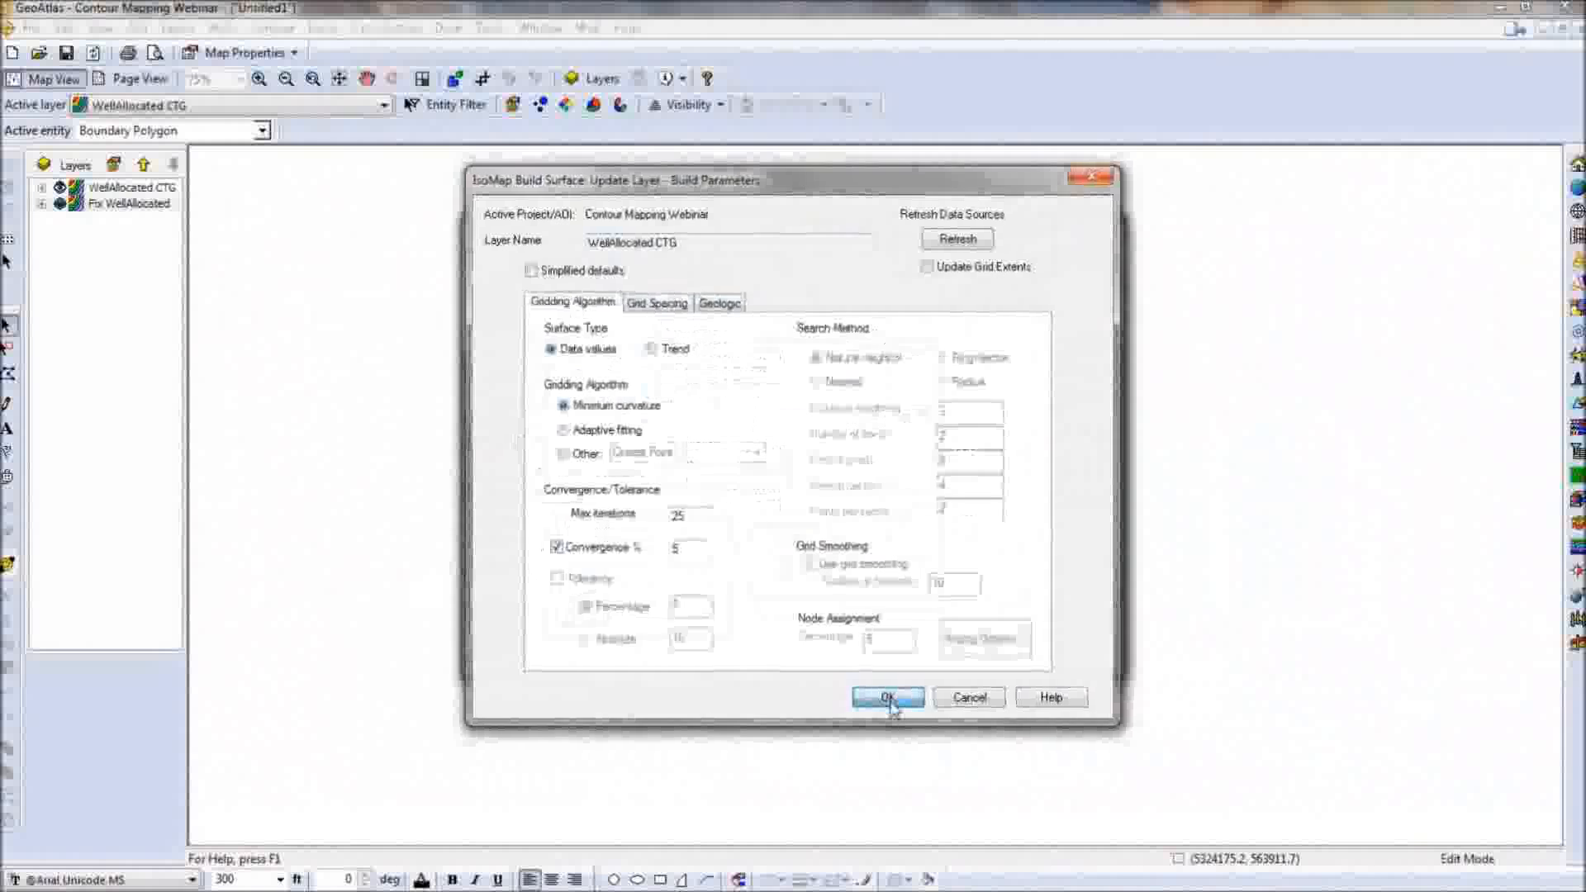
pyautogui.click(903, 649)
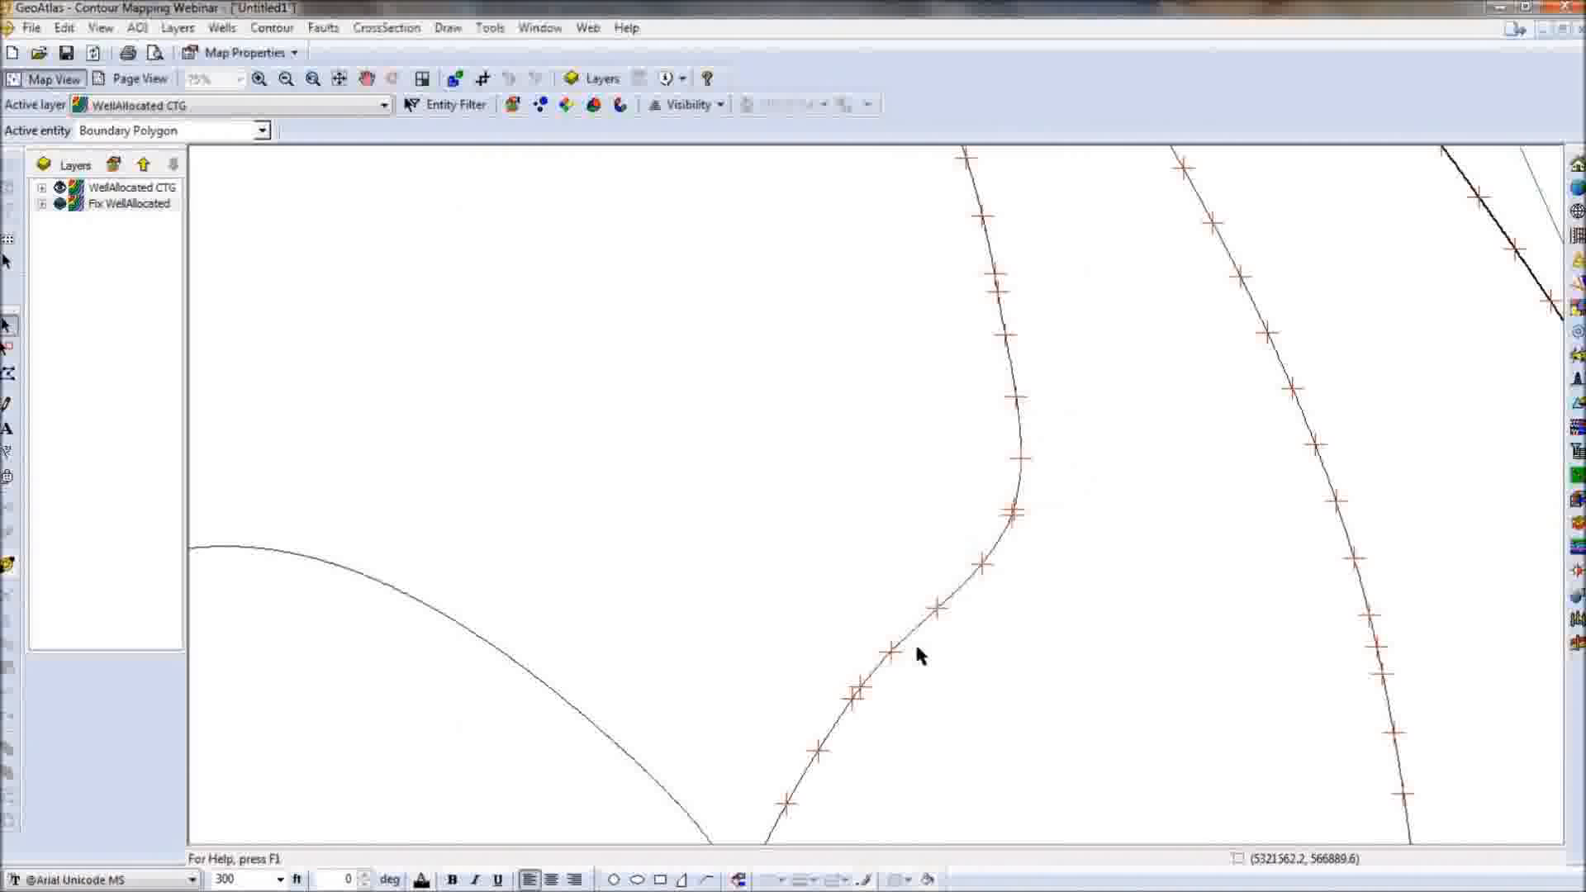
# Examine the regridded WellAllocated CTG contours at full map extent and close the layer's update options without applying them.
pyautogui.click(347, 80)
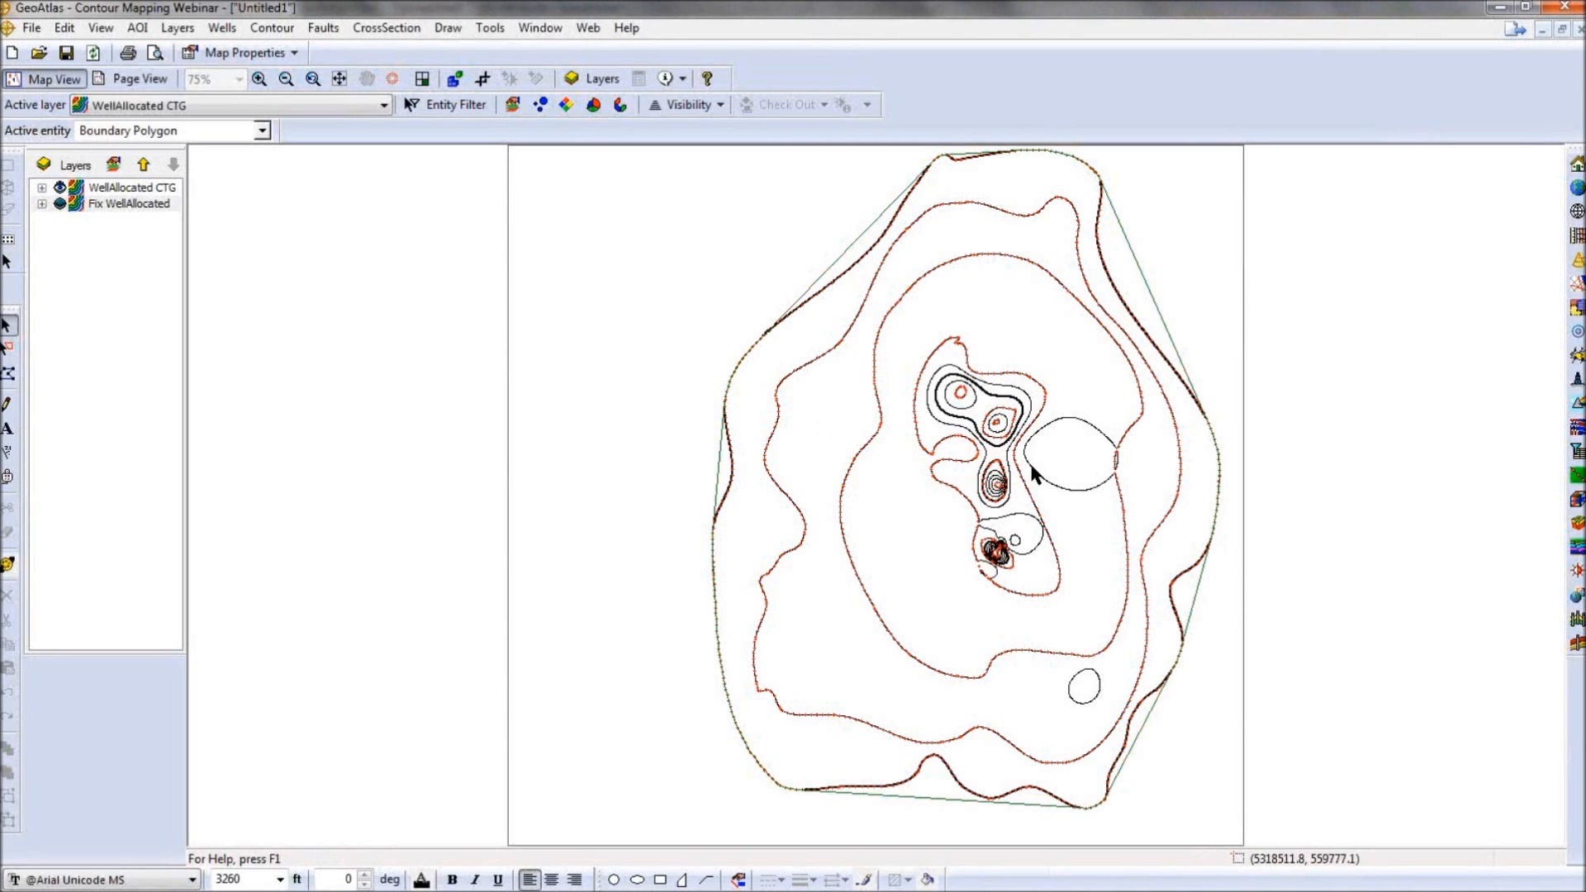
pyautogui.moveTo(1115, 448)
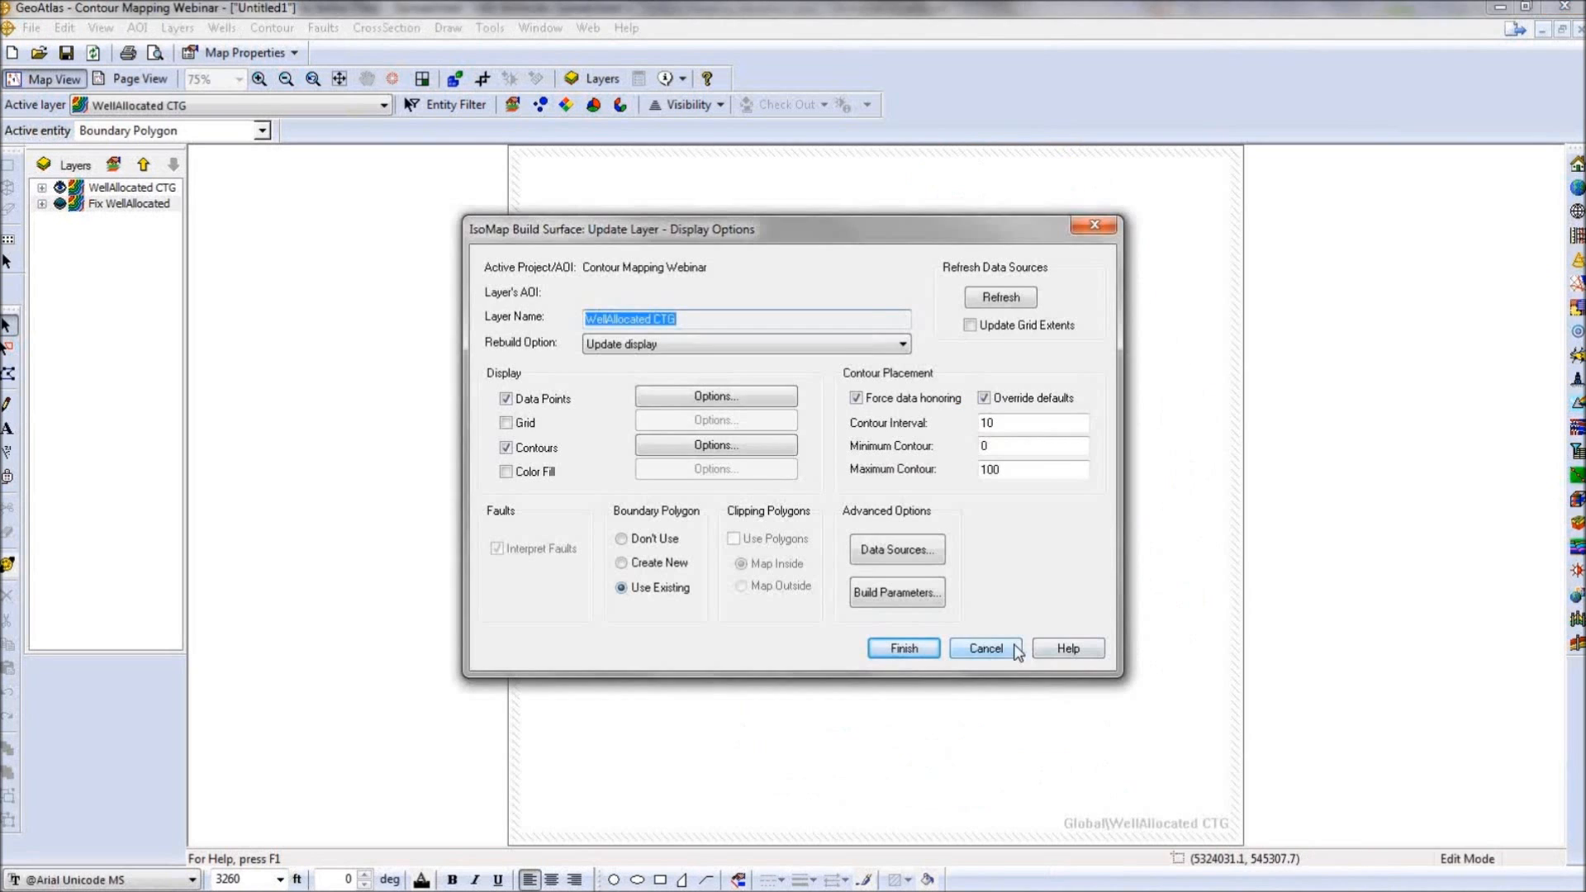
pyautogui.click(1015, 646)
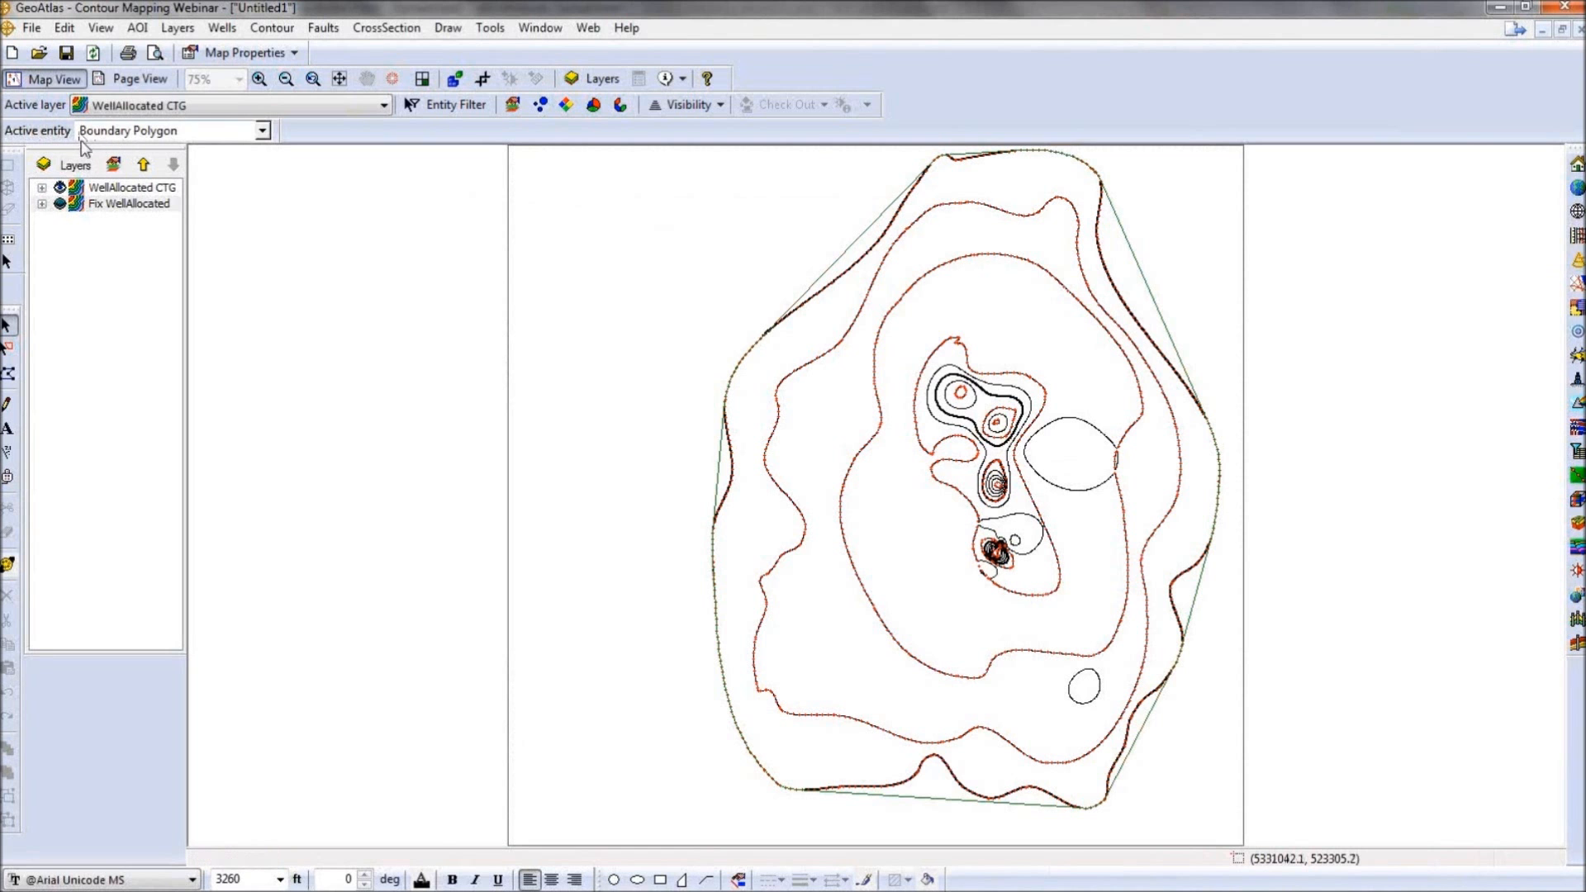
# Replace the WellAllocated CTG and Fix WellAllocated layers on the map with the Red River Subsea layer.
pyautogui.click(75, 165)
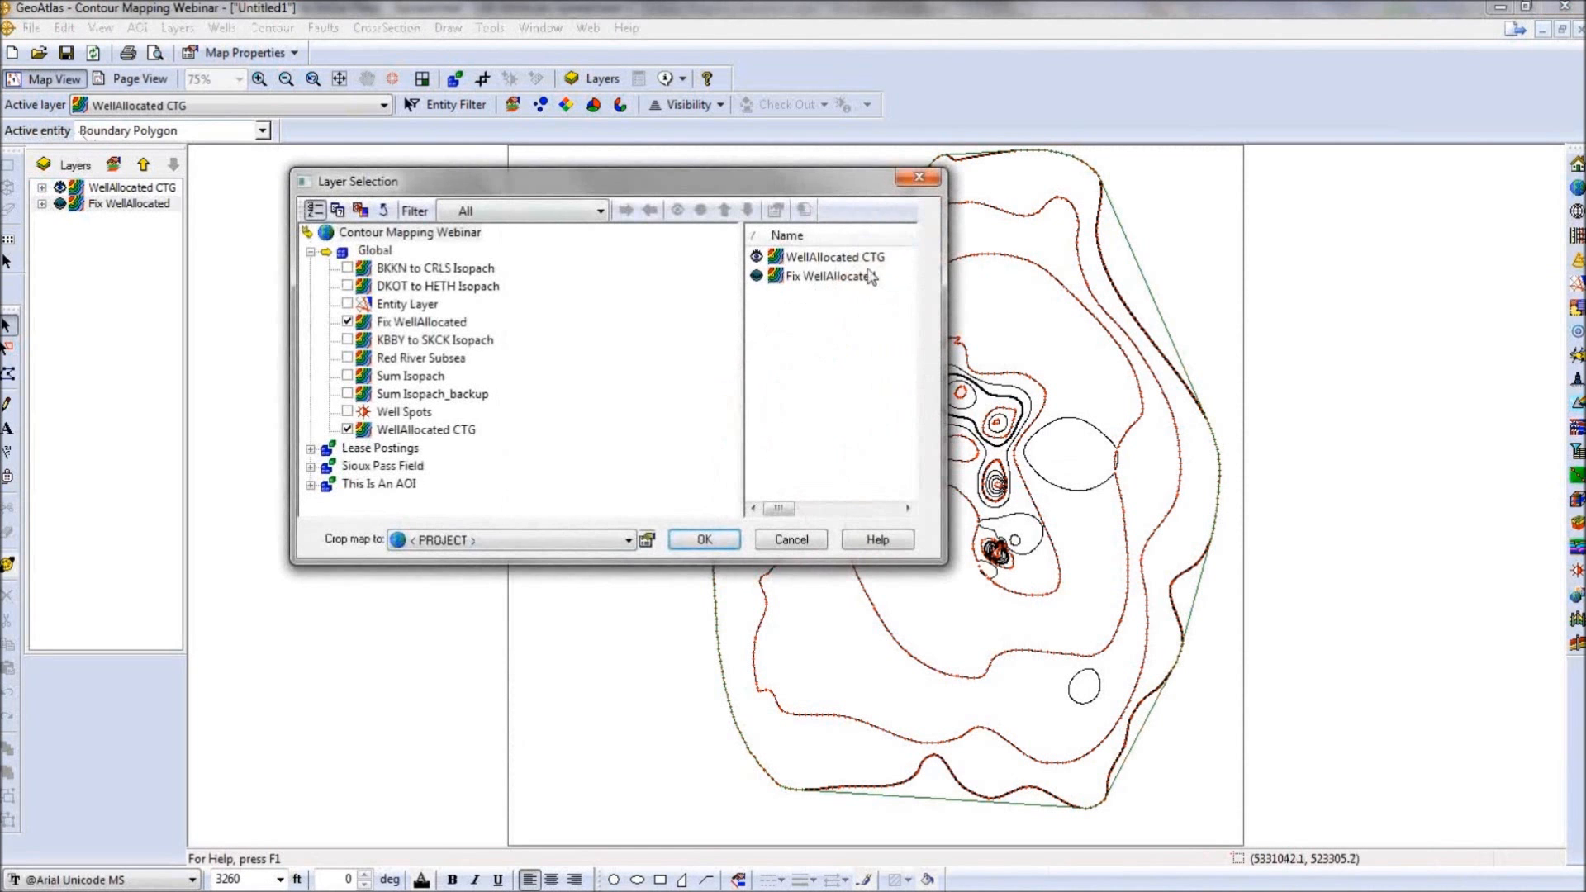
pyautogui.click(866, 257)
pyautogui.click(650, 210)
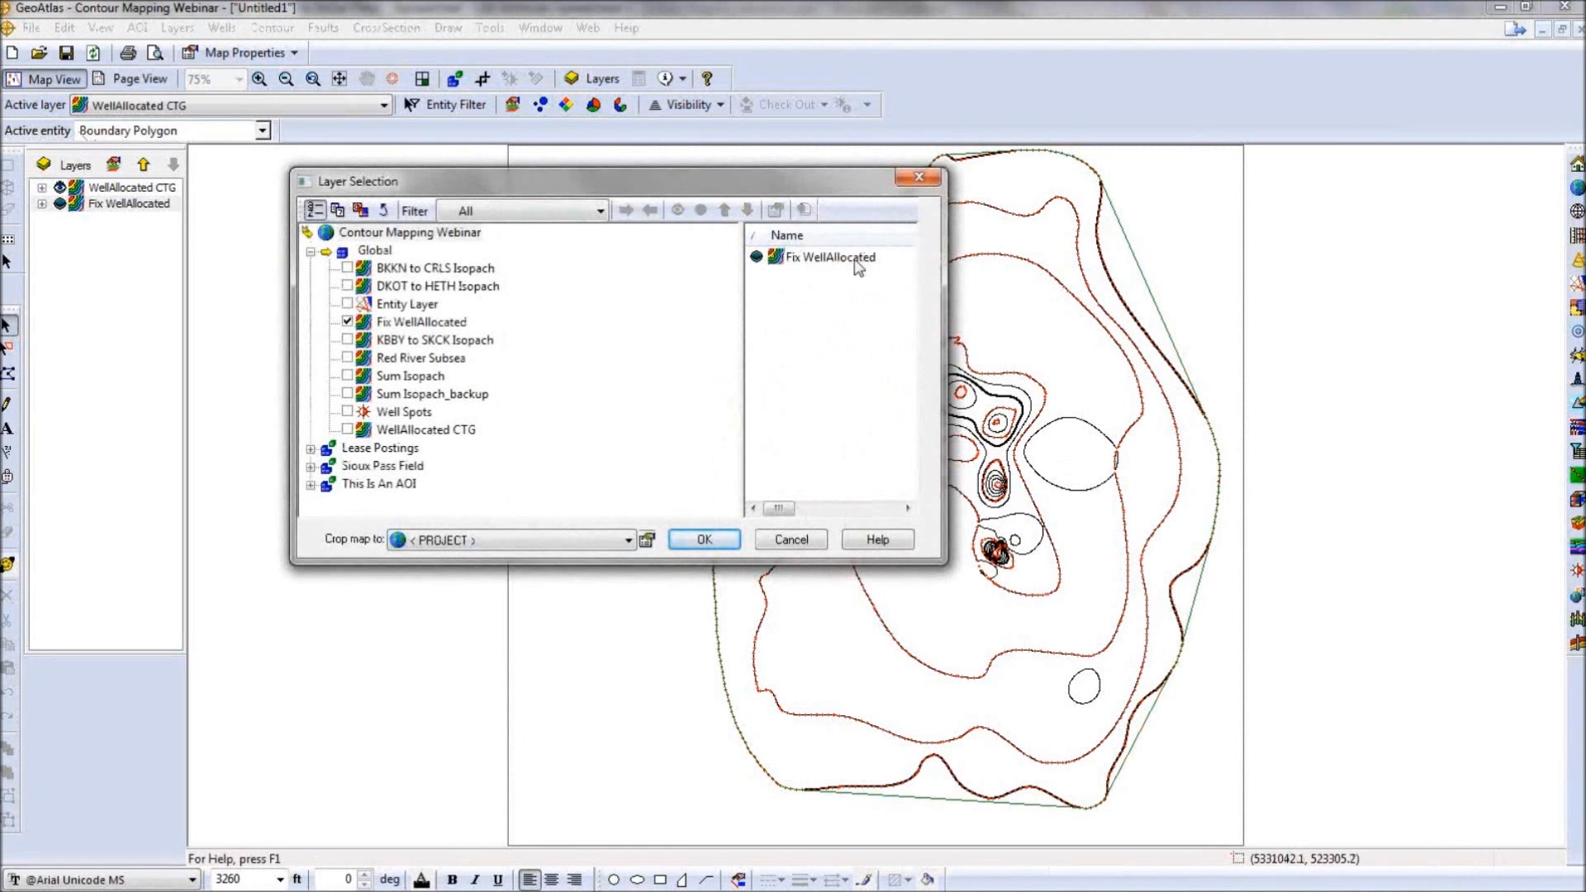
pyautogui.click(838, 257)
pyautogui.click(650, 210)
pyautogui.click(347, 358)
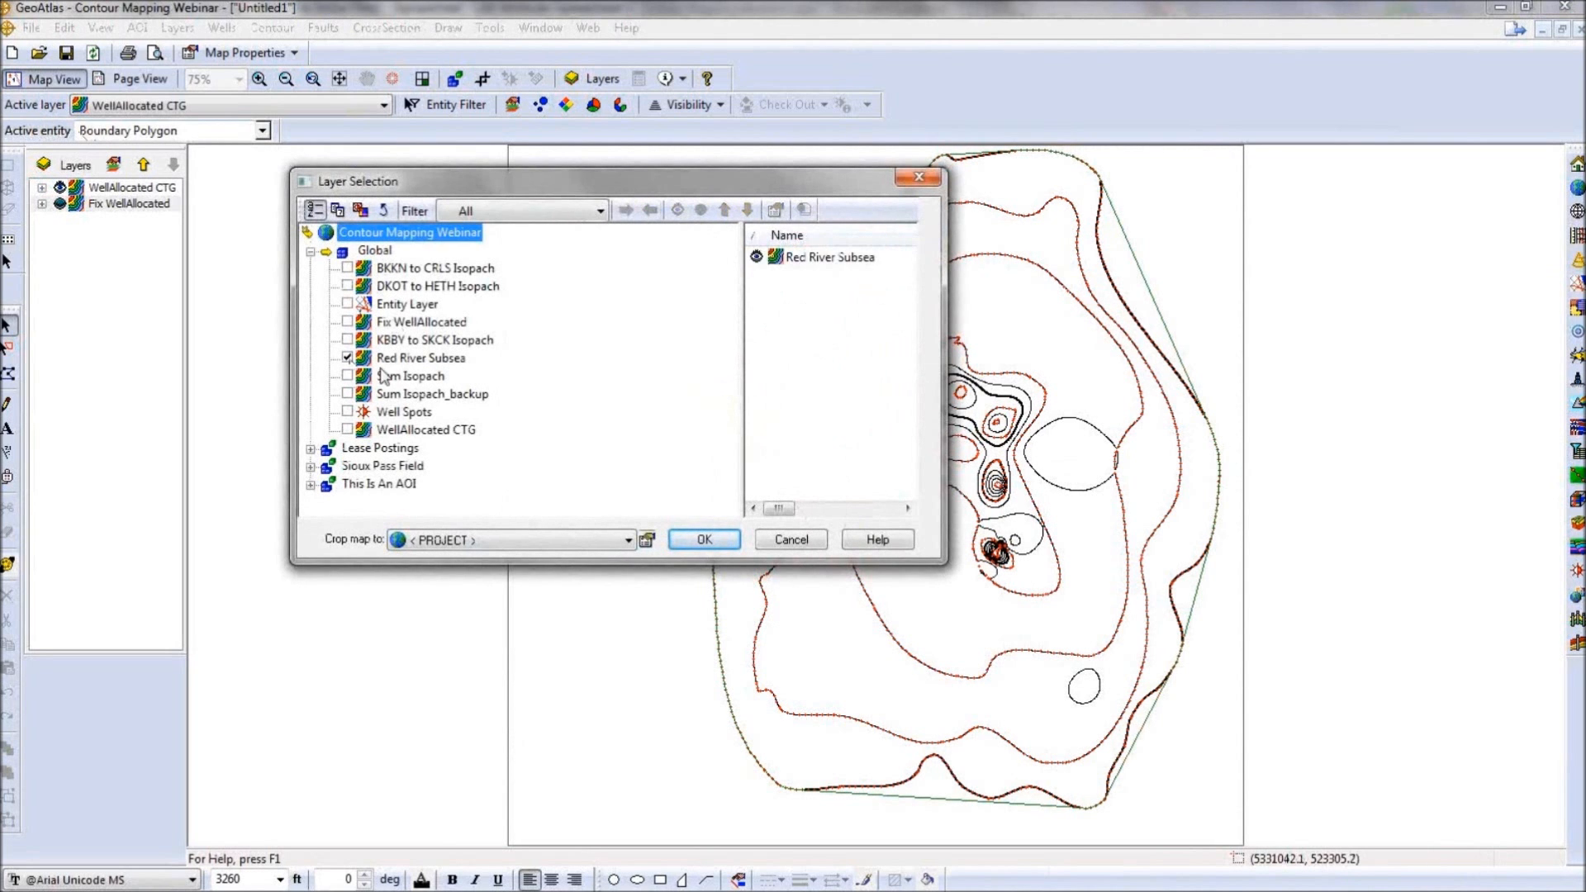
pyautogui.click(704, 539)
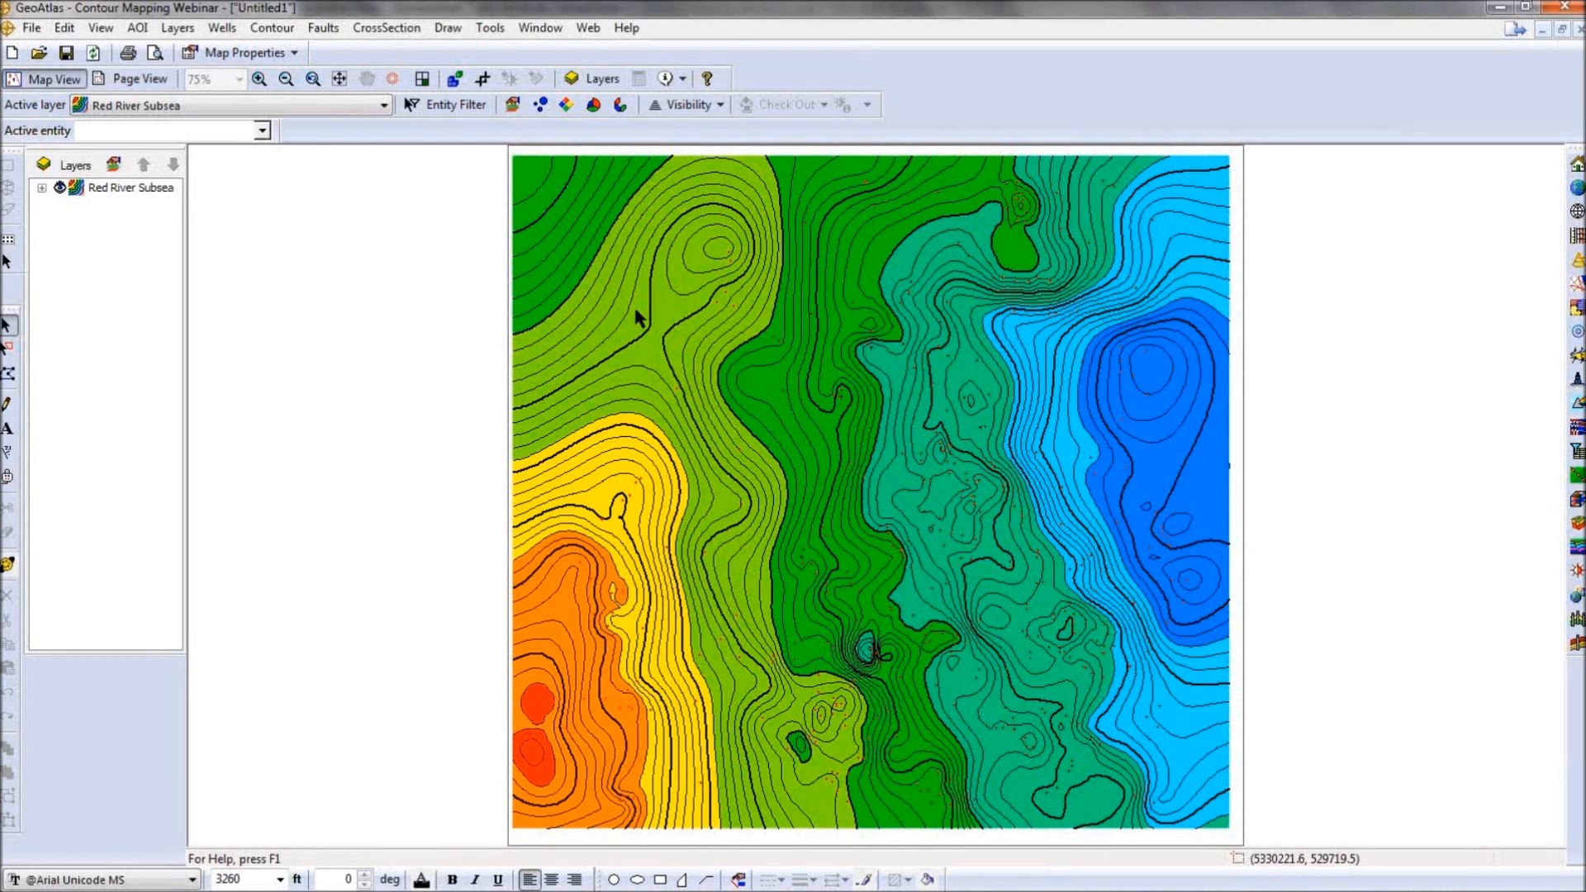
# Create a blank IsoMap layer named Contour Layer.
pyautogui.click(177, 29)
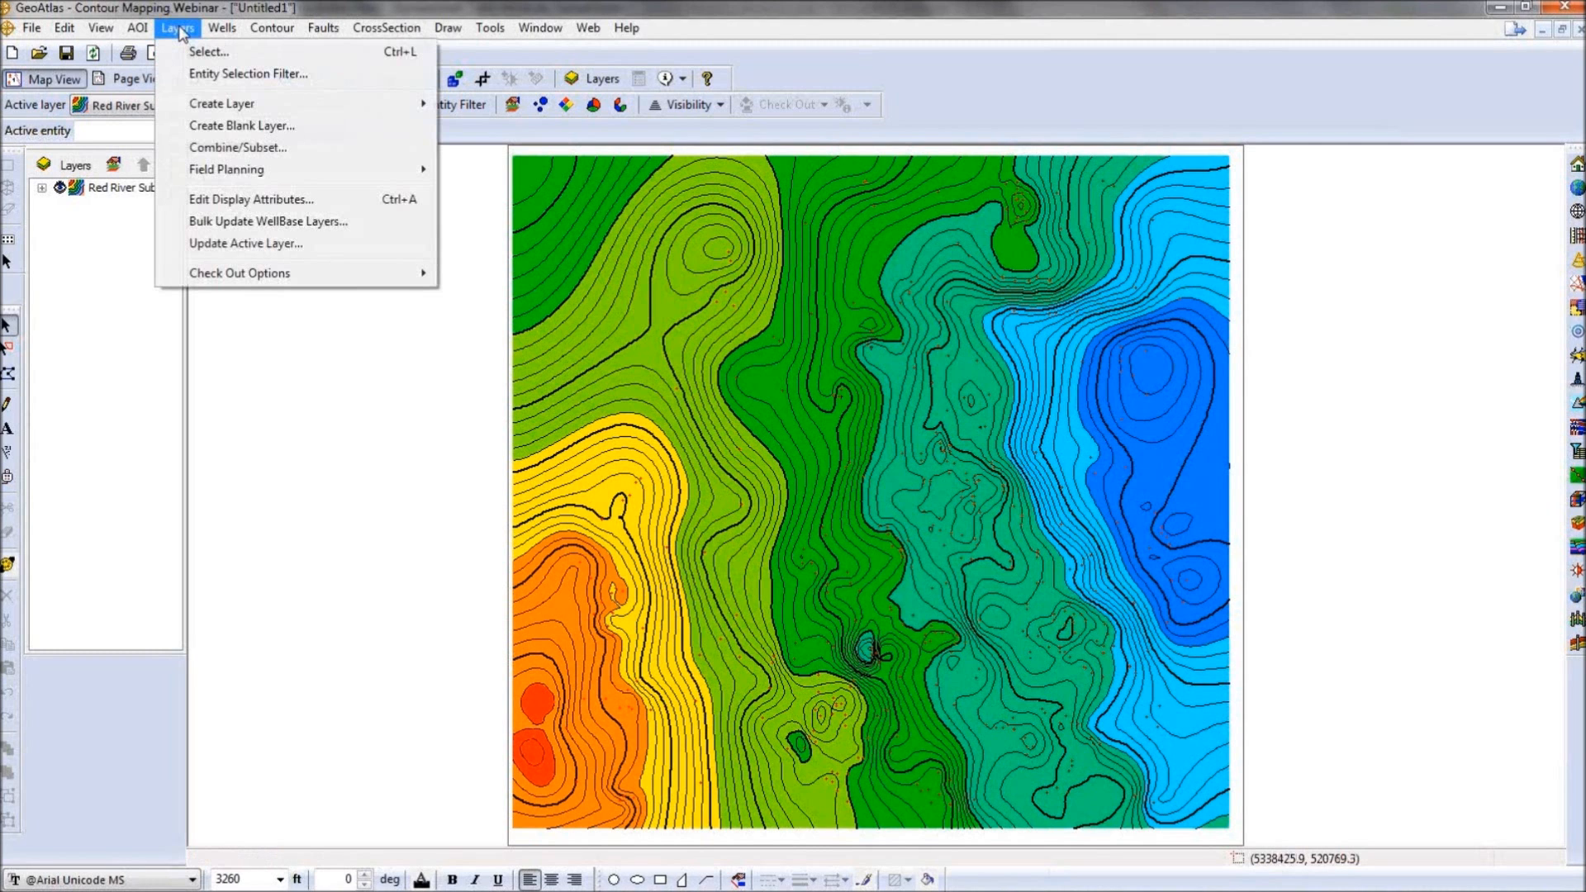
pyautogui.click(266, 125)
pyautogui.click(750, 417)
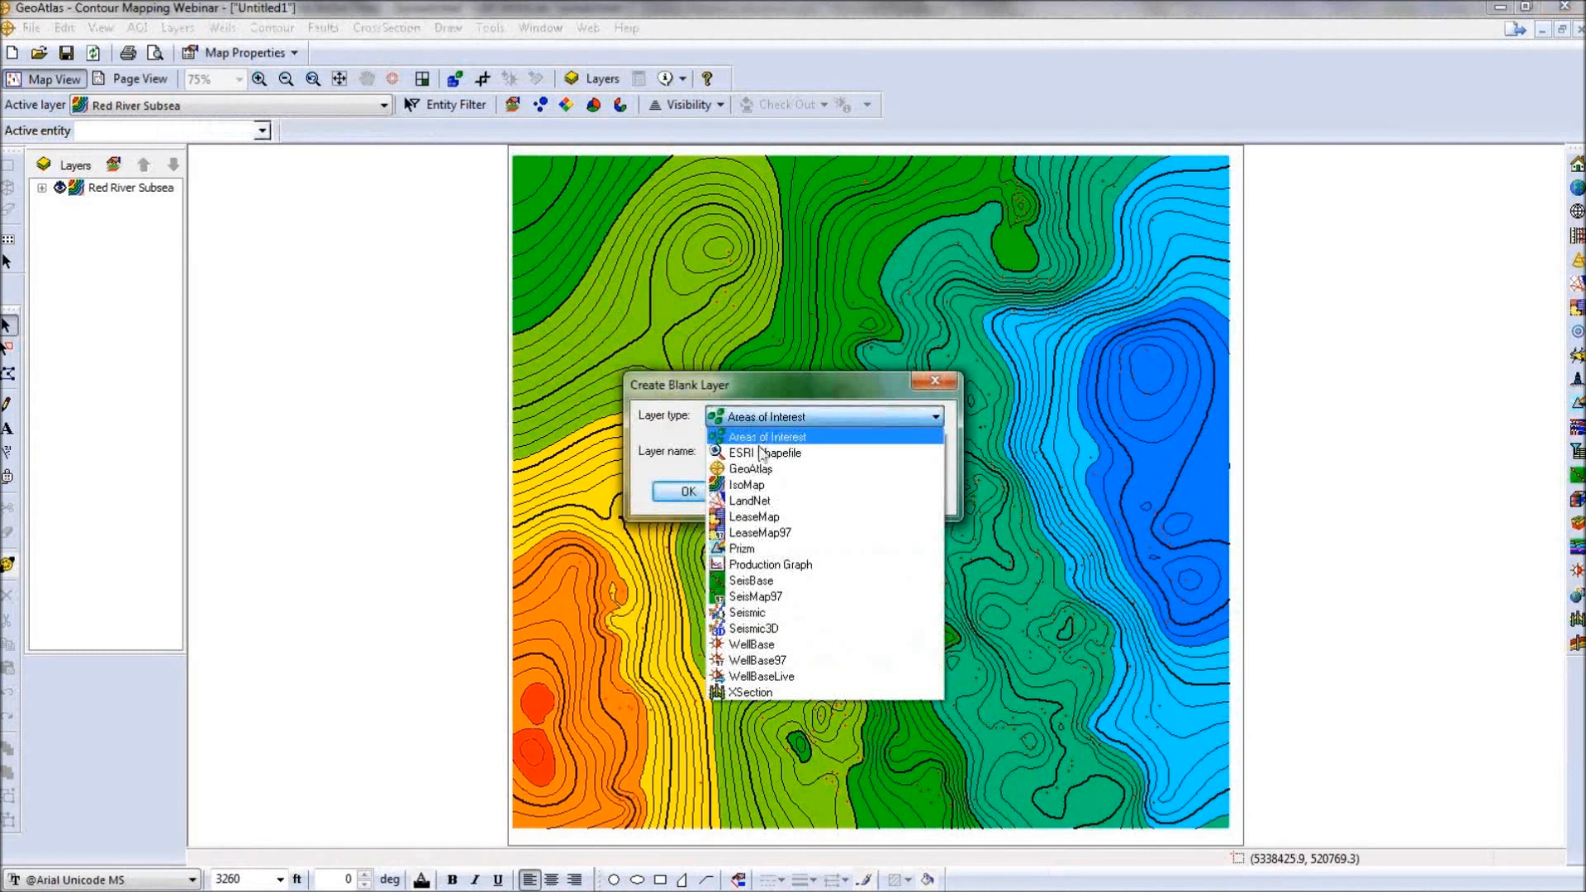
pyautogui.click(755, 484)
pyautogui.click(728, 452)
pyautogui.write('C')
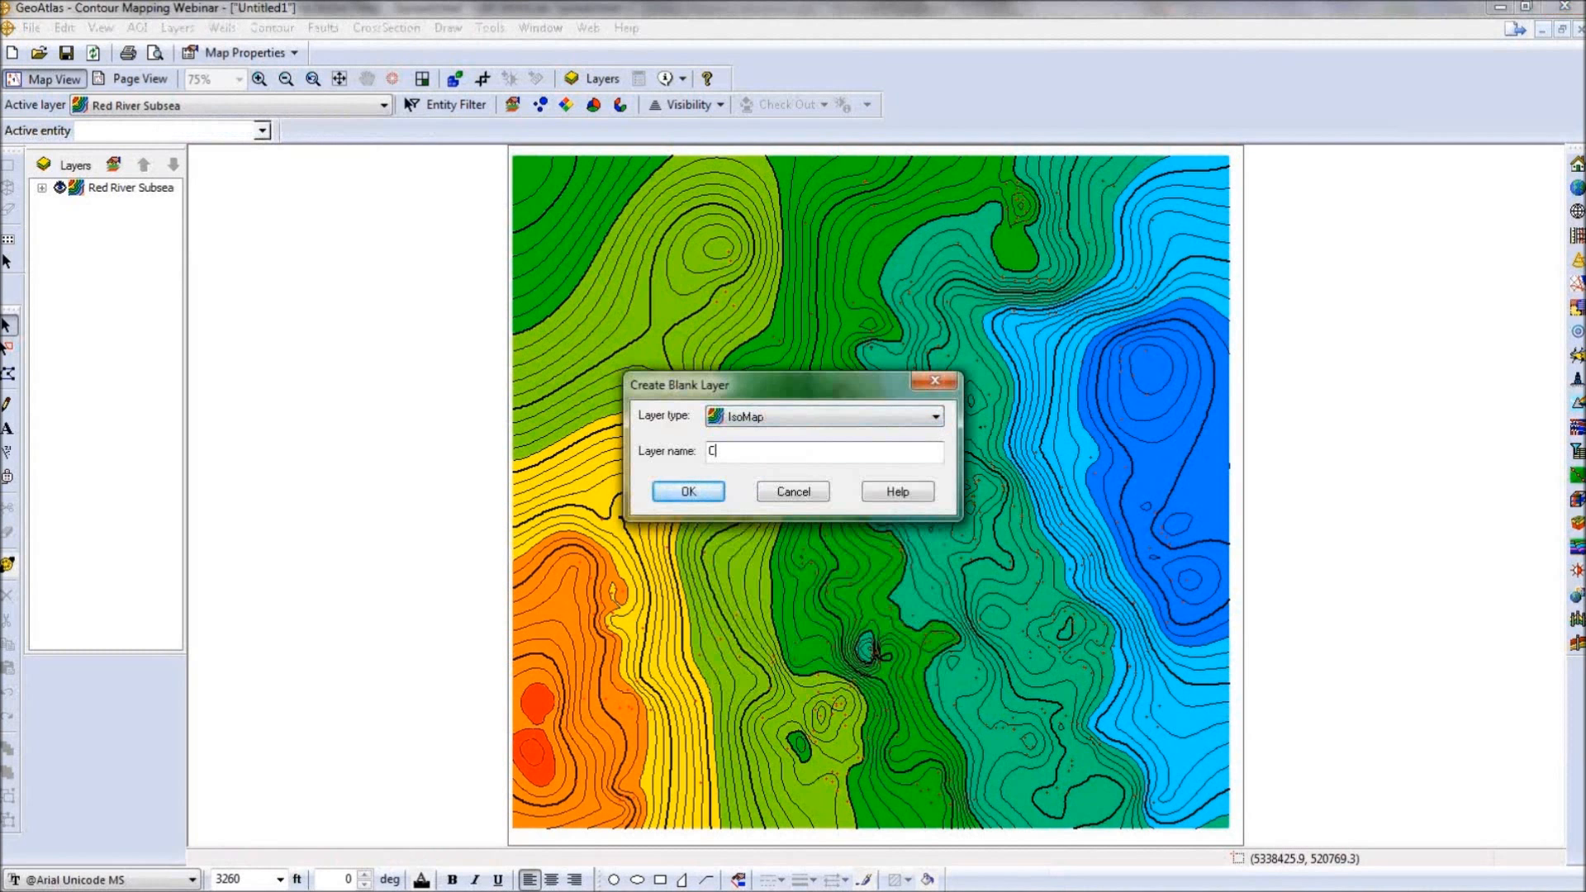
pyautogui.write('ontour Layer')
pyautogui.click(702, 492)
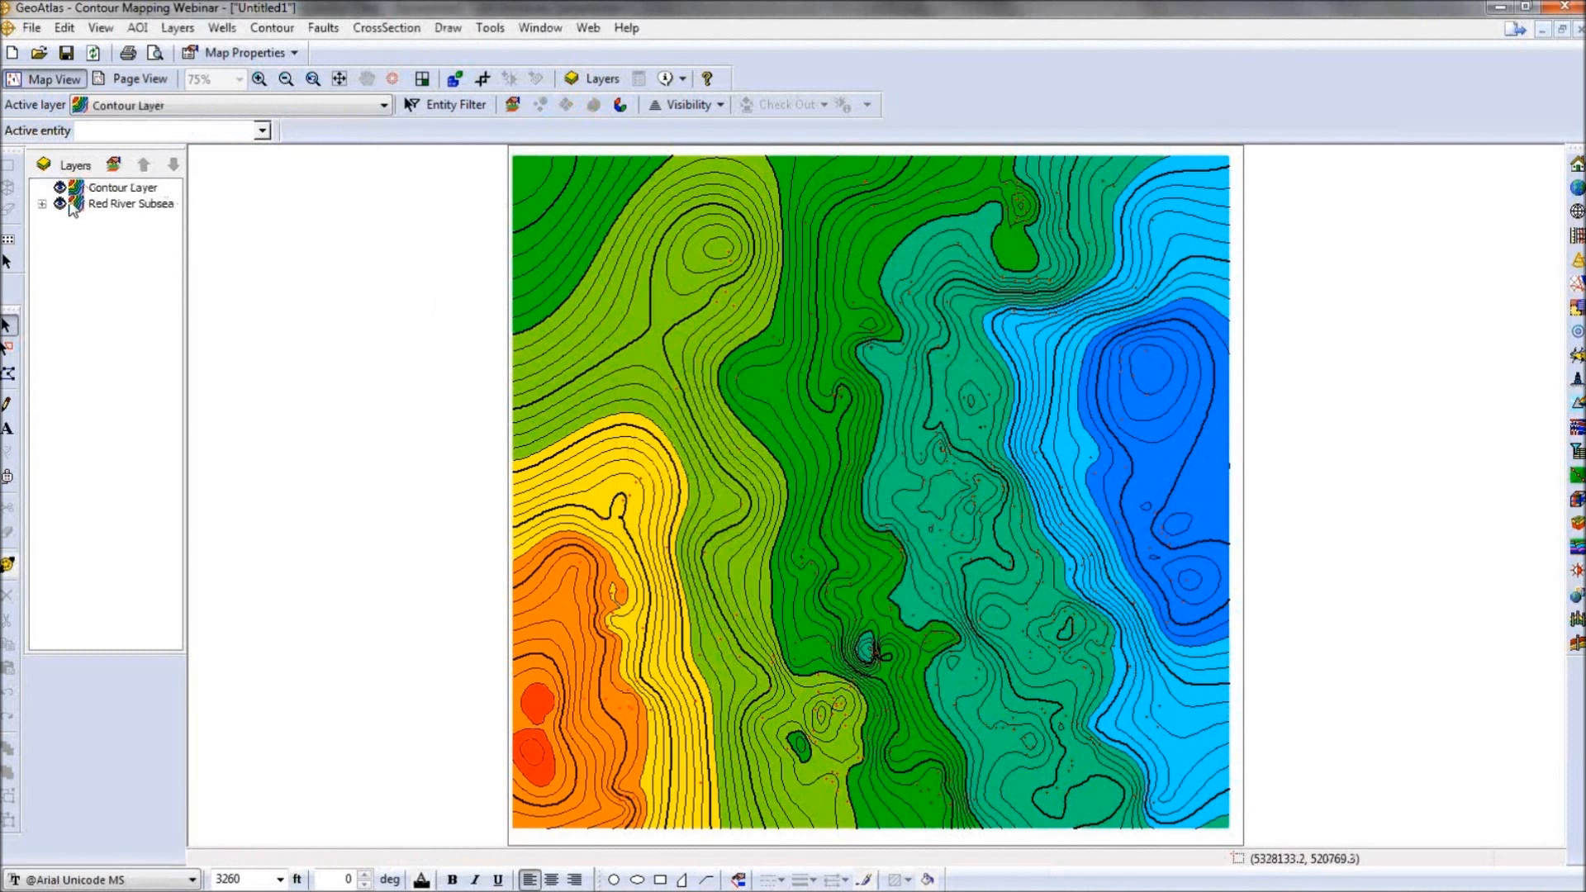
# Draw an open contour at elevation -10000 from north to south along the map's west side, checking it with Red River Subsea temporarily hidden.
pyautogui.click(72, 207)
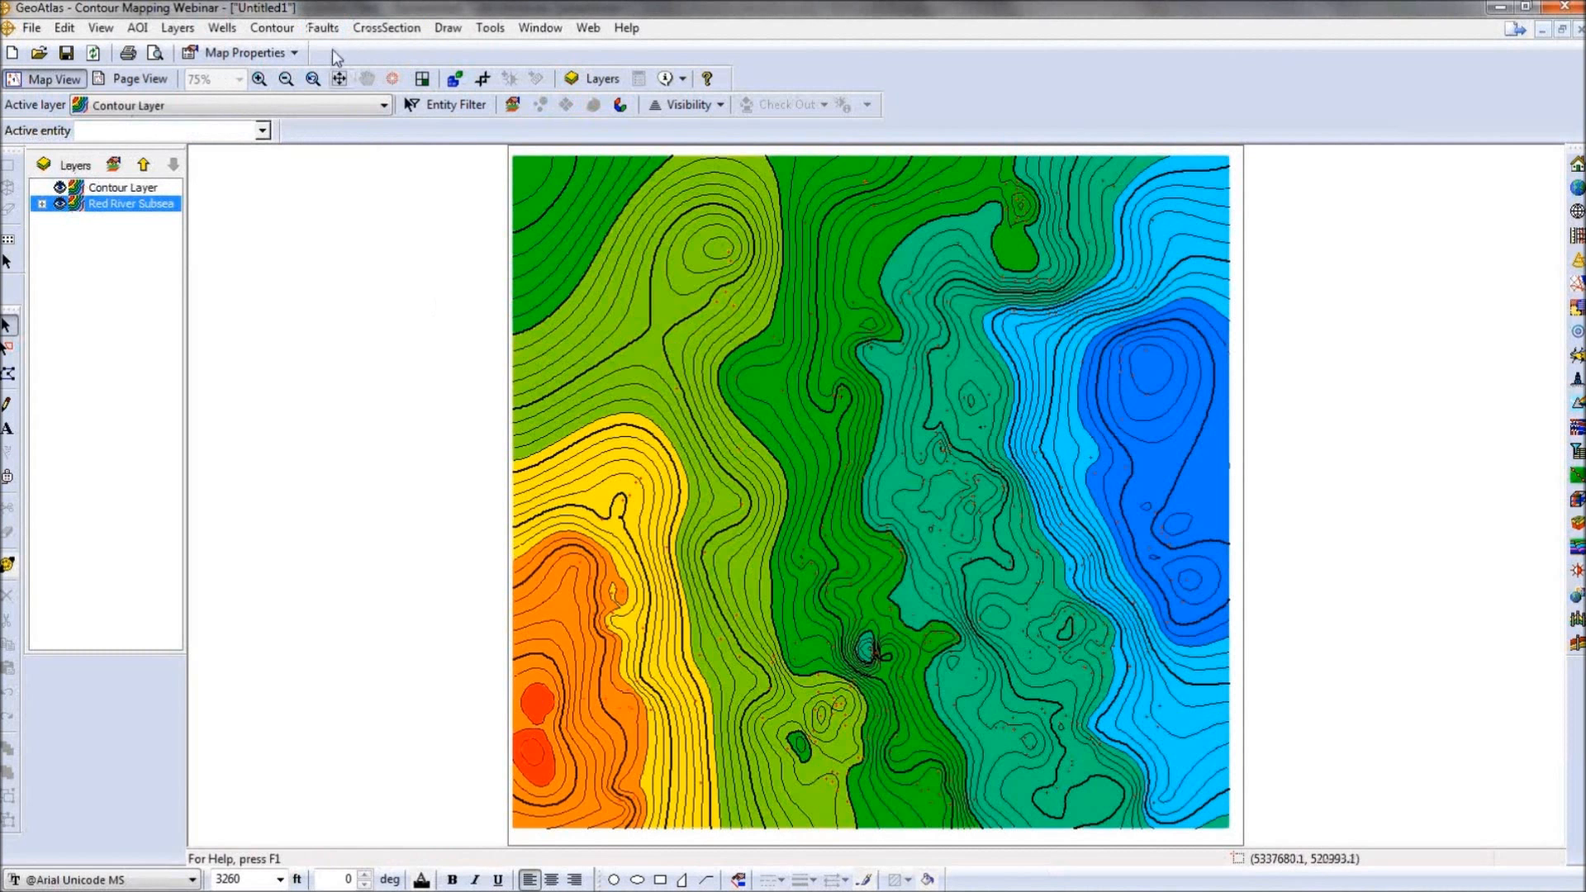
pyautogui.click(272, 27)
pyautogui.click(393, 200)
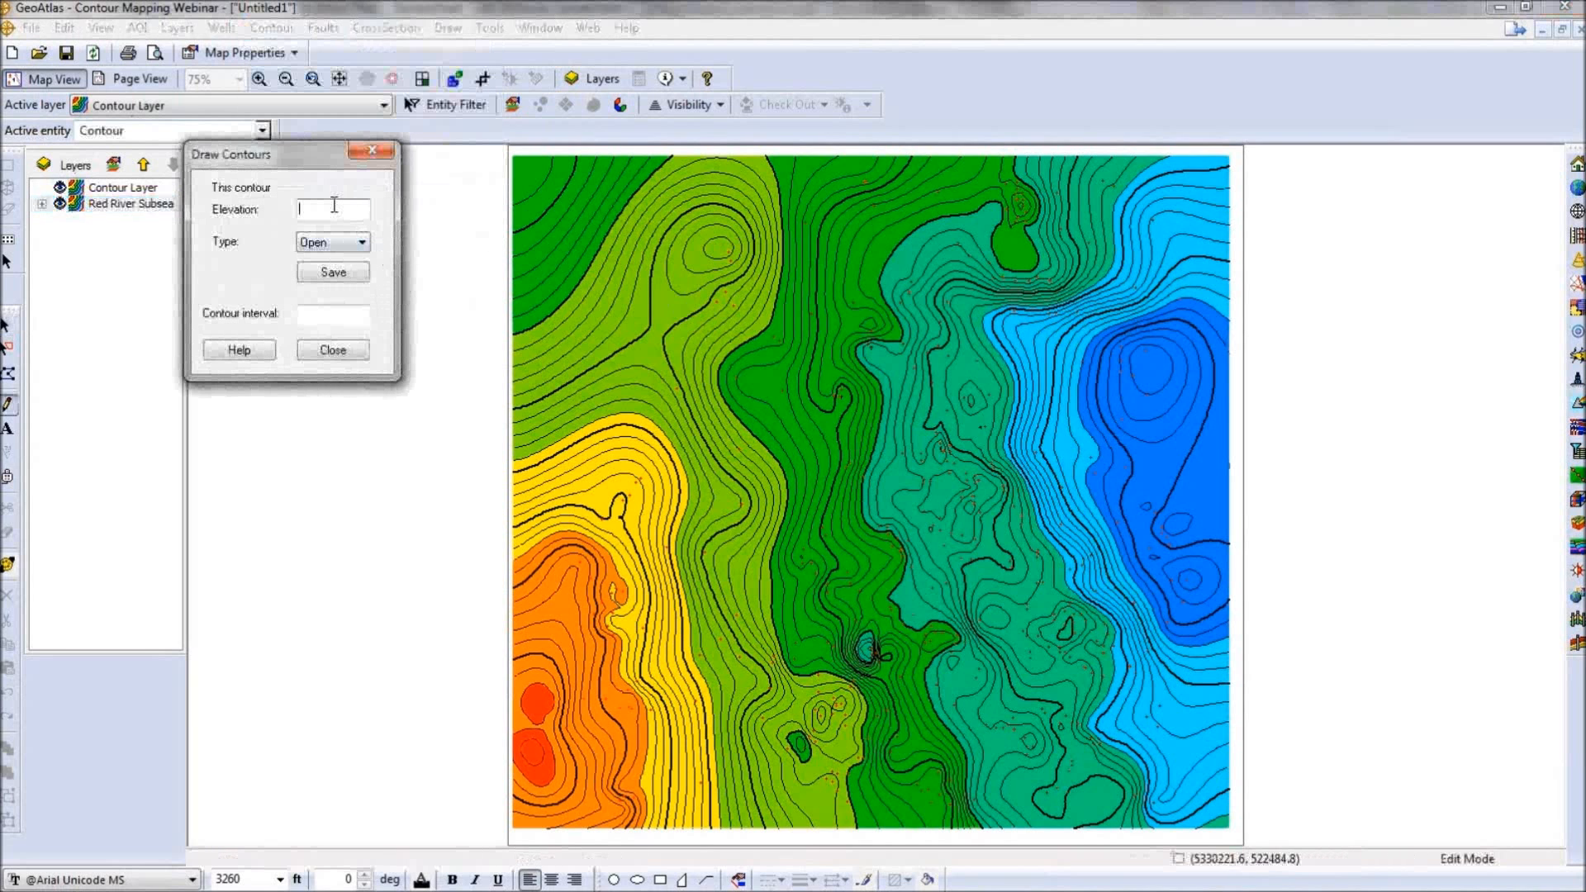
pyautogui.click(334, 208)
pyautogui.write('-10000')
pyautogui.moveTo(581, 154)
pyautogui.mouseDown()
pyautogui.moveTo(588, 354)
pyautogui.moveTo(546, 600)
pyautogui.mouseUp()
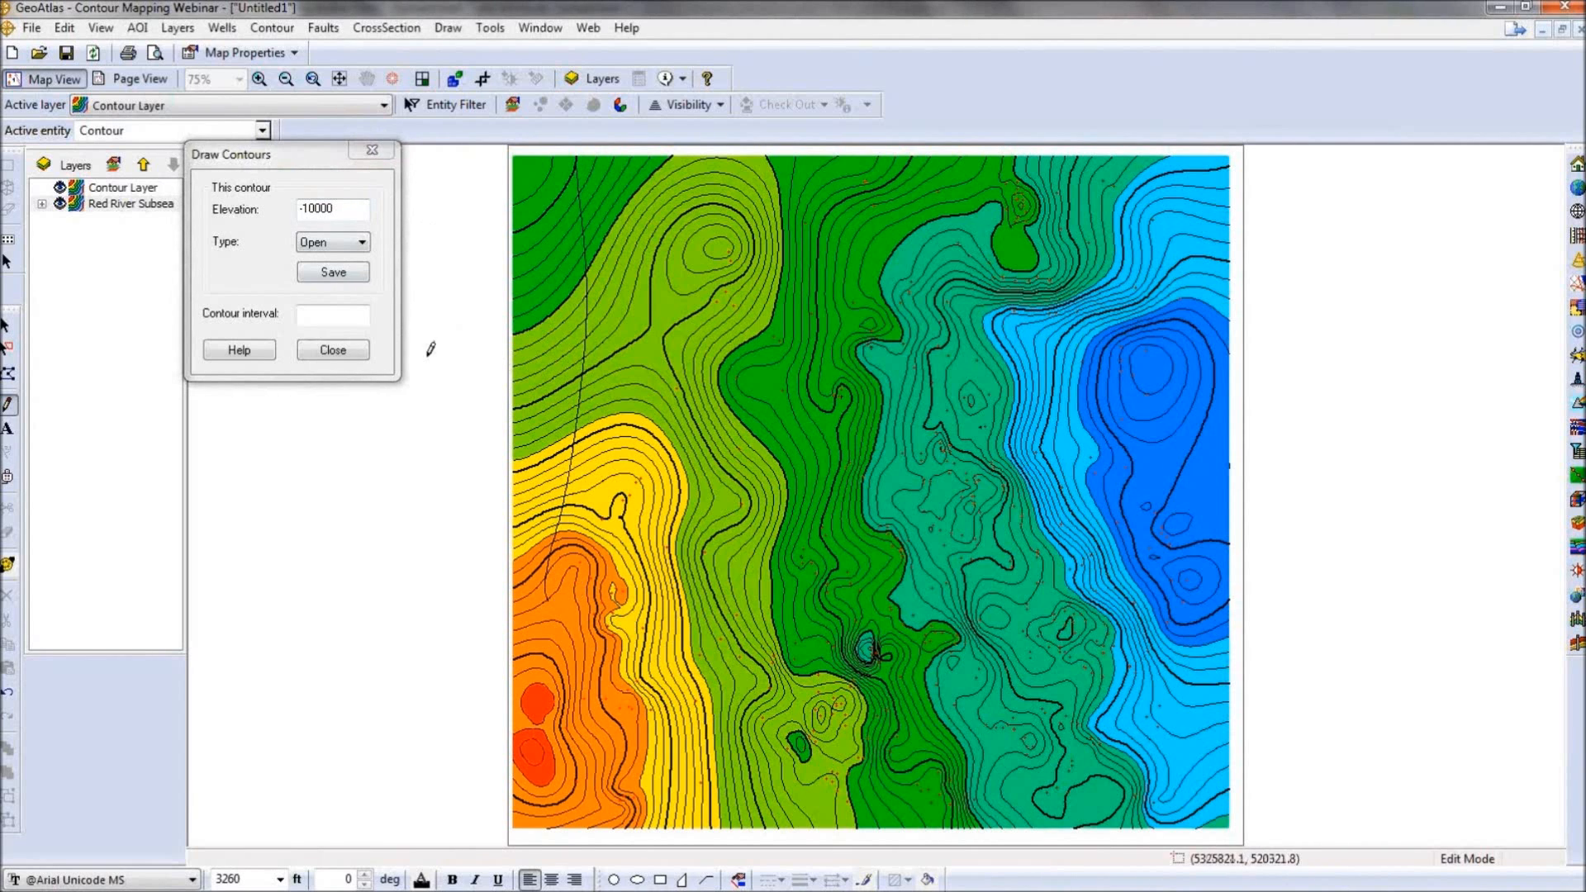
pyautogui.click(331, 351)
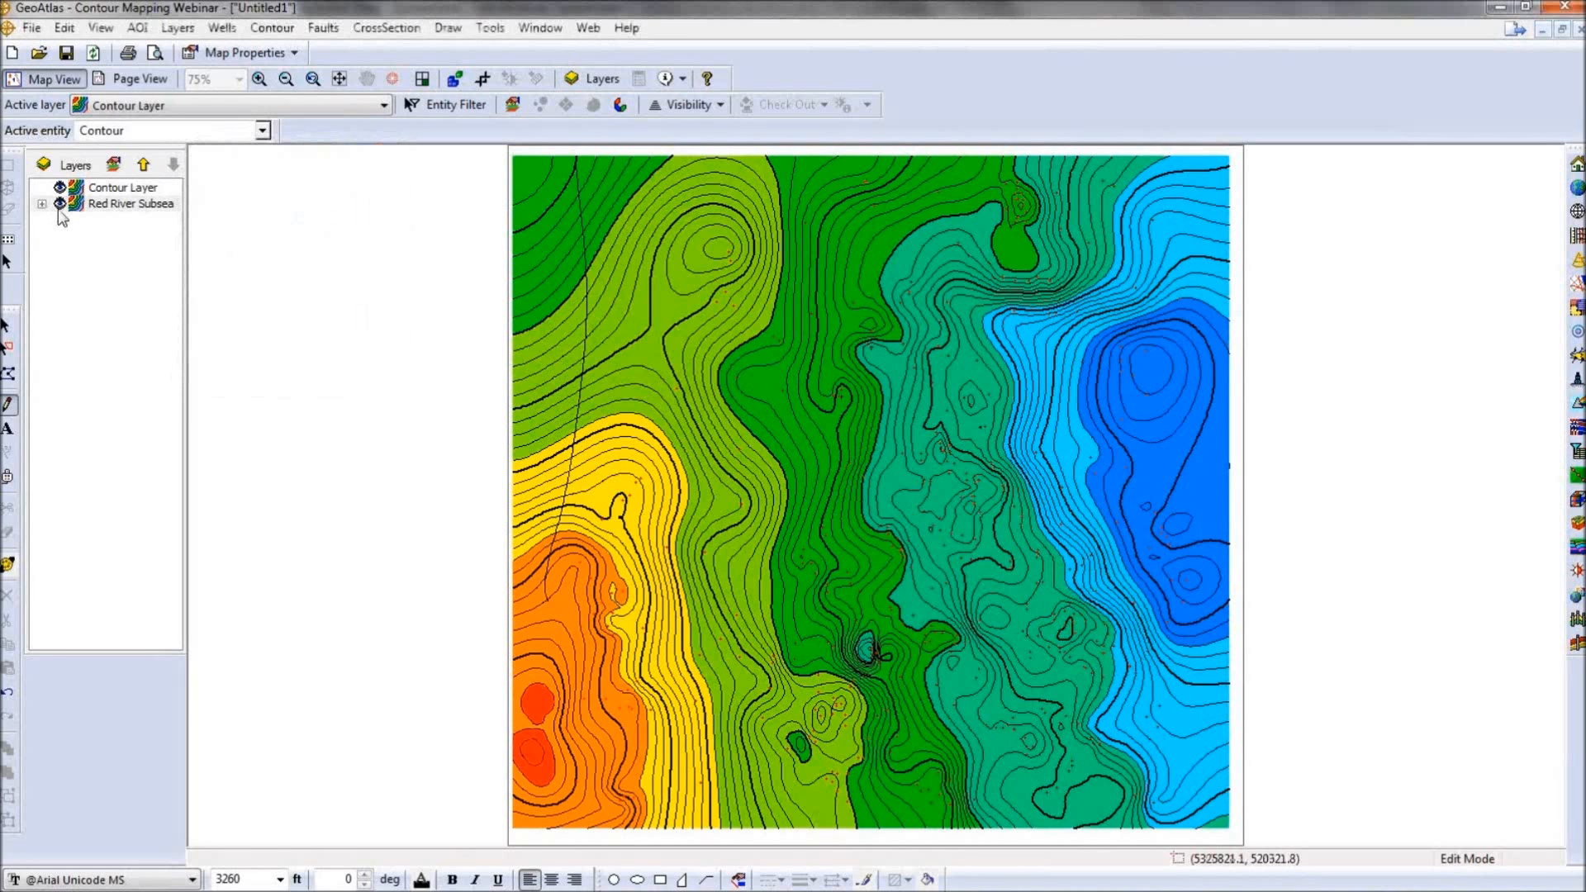
pyautogui.click(60, 207)
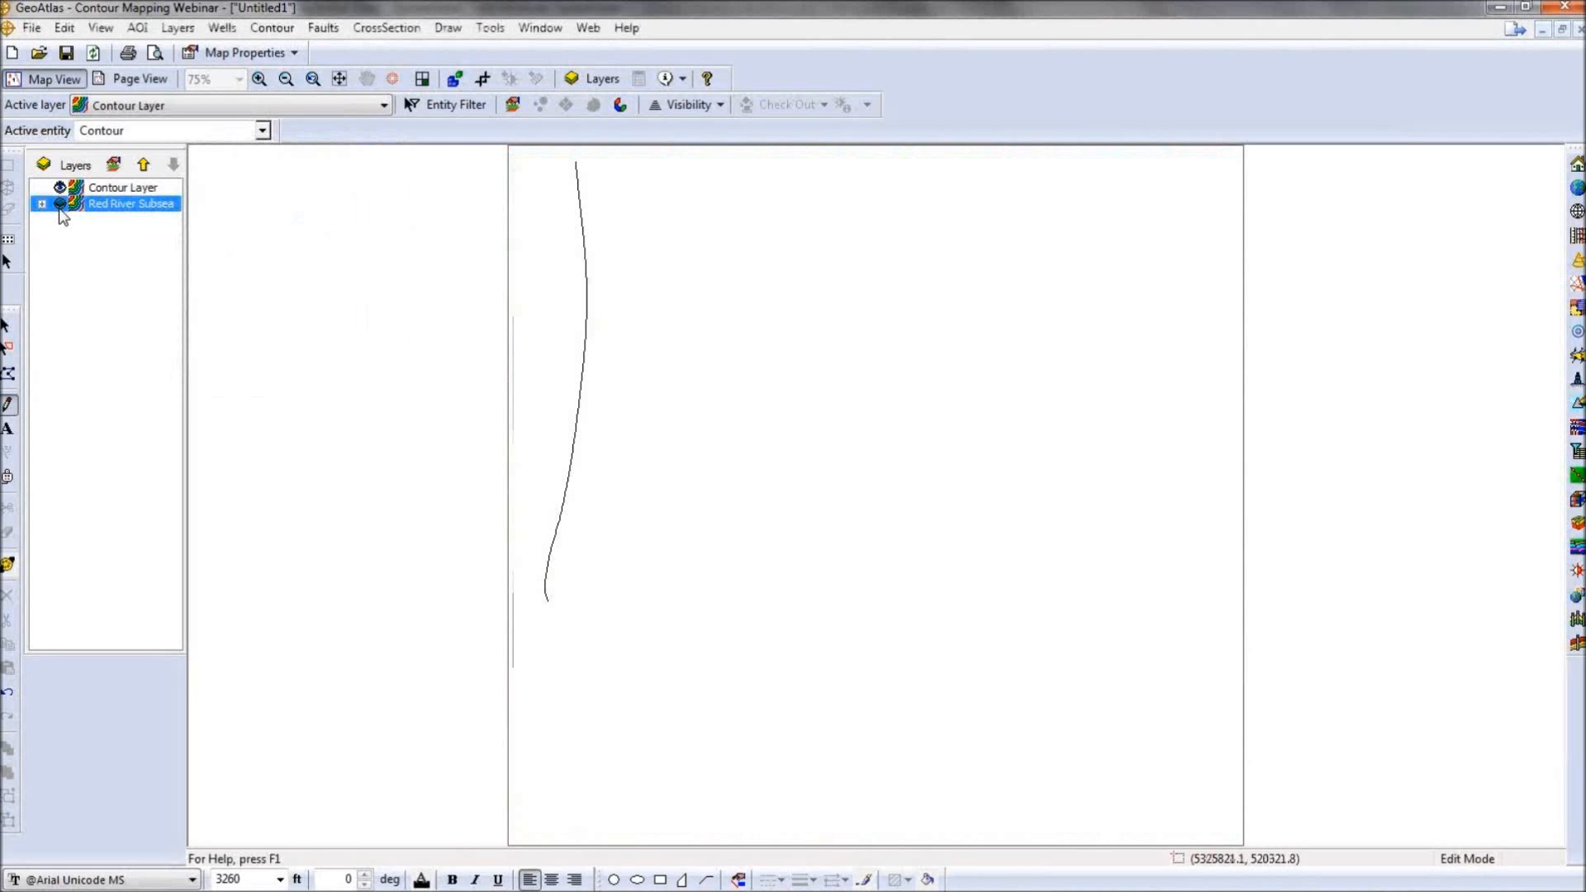
pyautogui.click(59, 206)
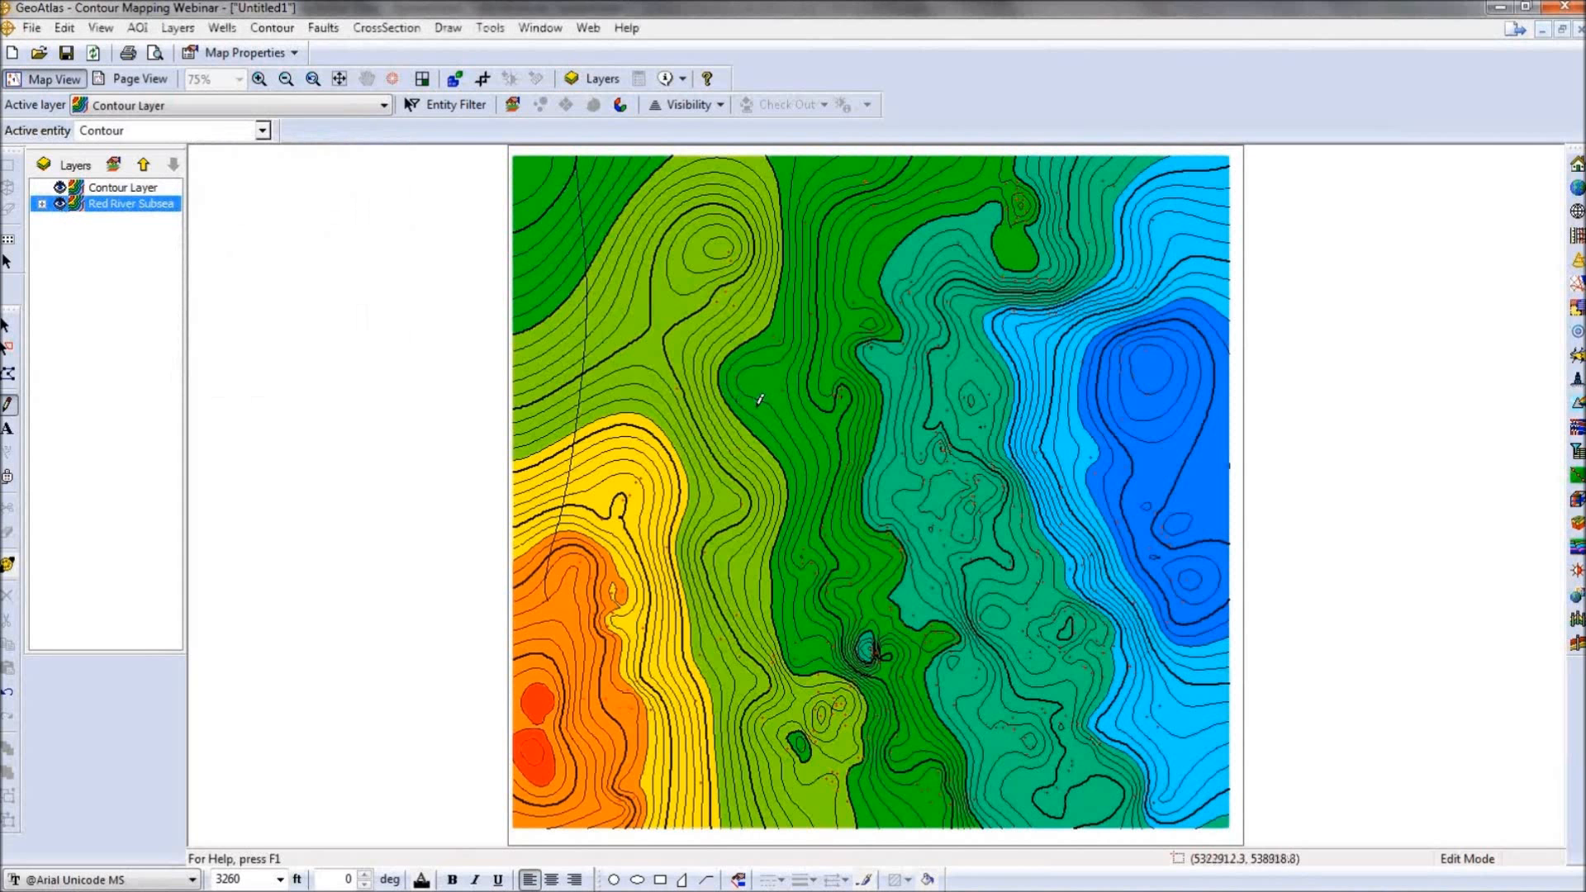
# Make Red River Subsea the active layer and open its data sources for updating.
pyautogui.rightClick(799, 351)
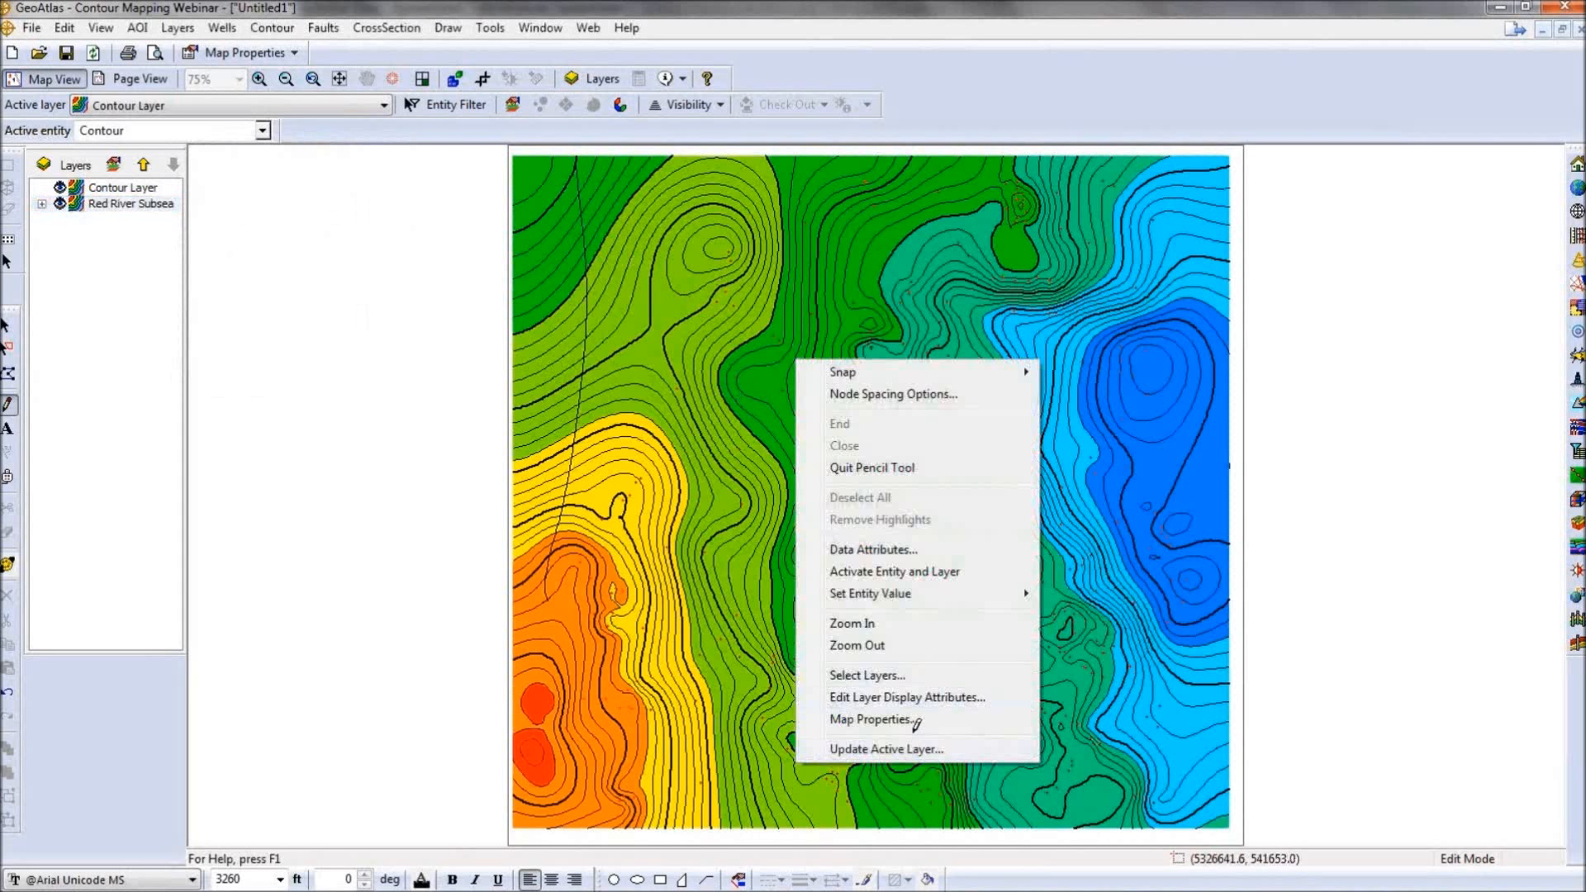
pyautogui.click(304, 114)
pyautogui.click(305, 114)
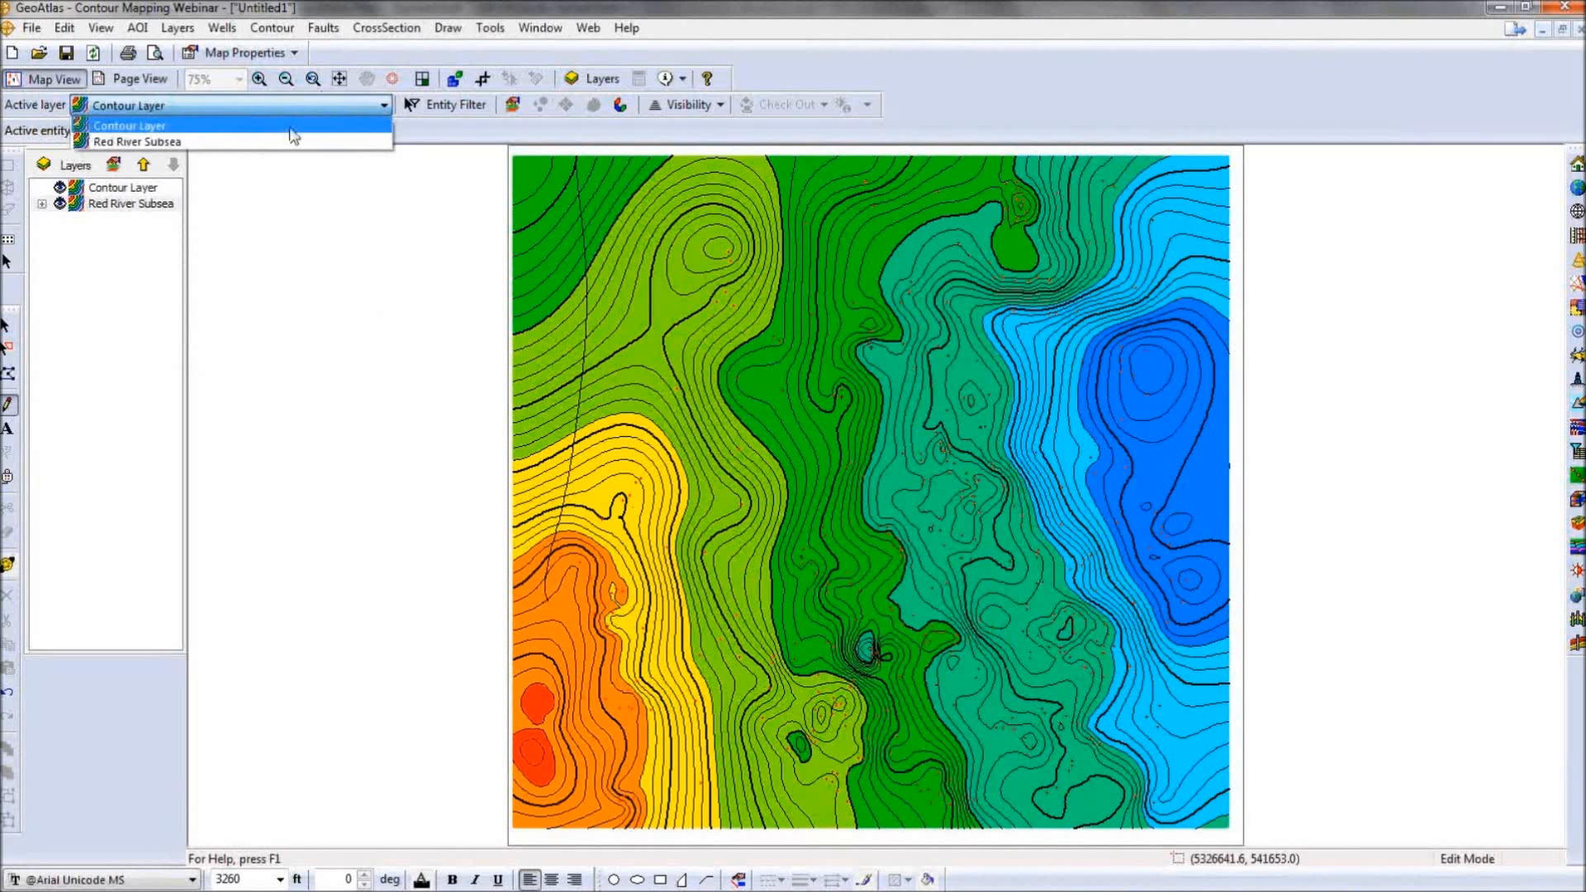
pyautogui.click(291, 142)
pyautogui.rightClick(804, 415)
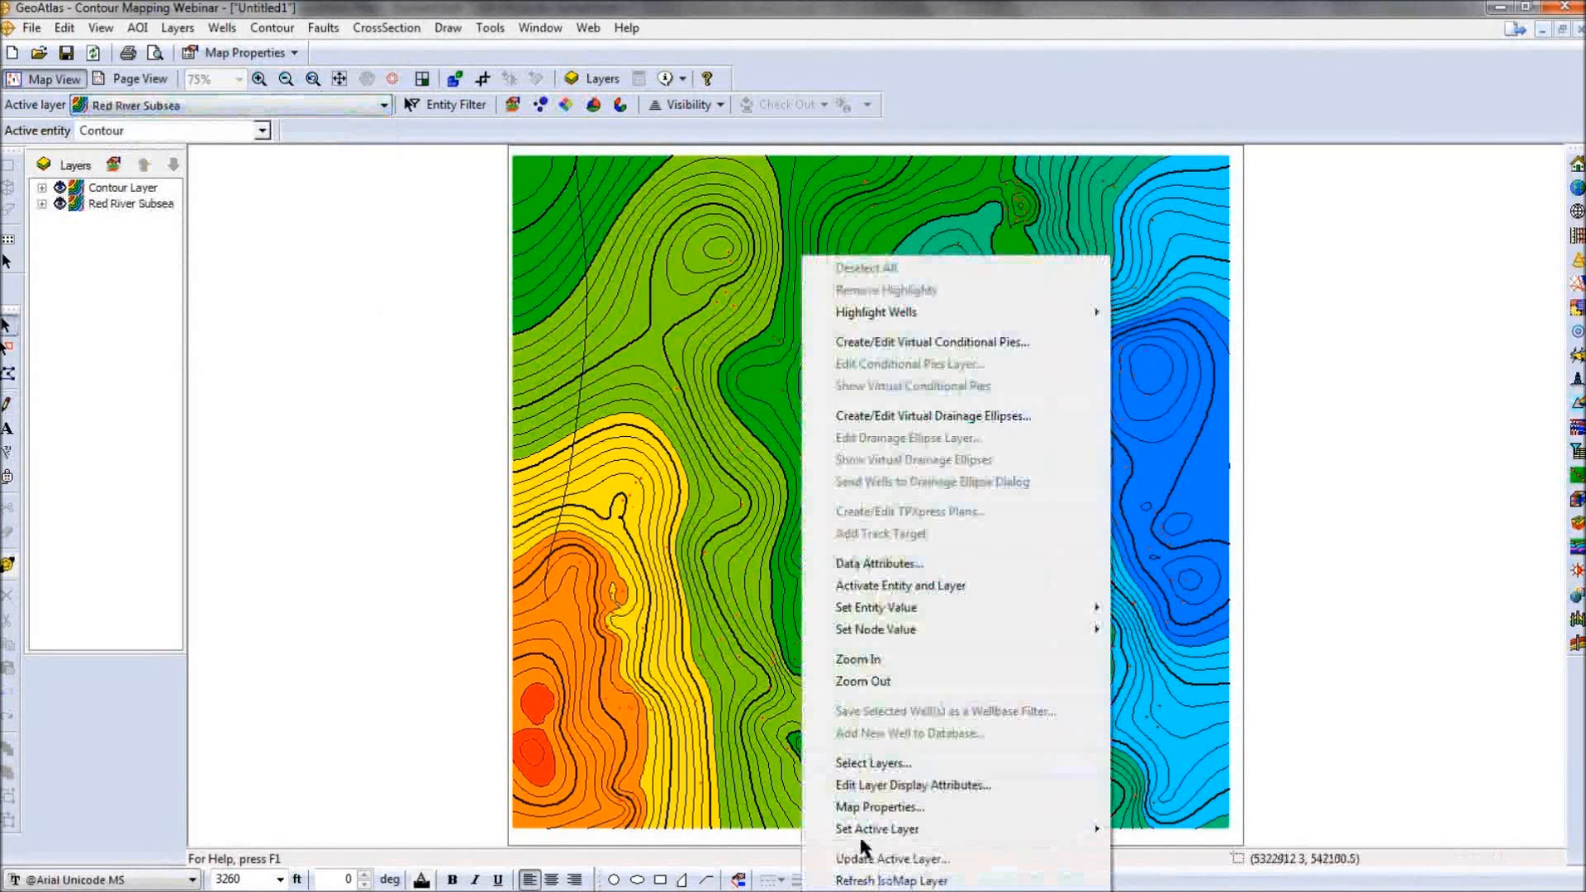
pyautogui.click(863, 859)
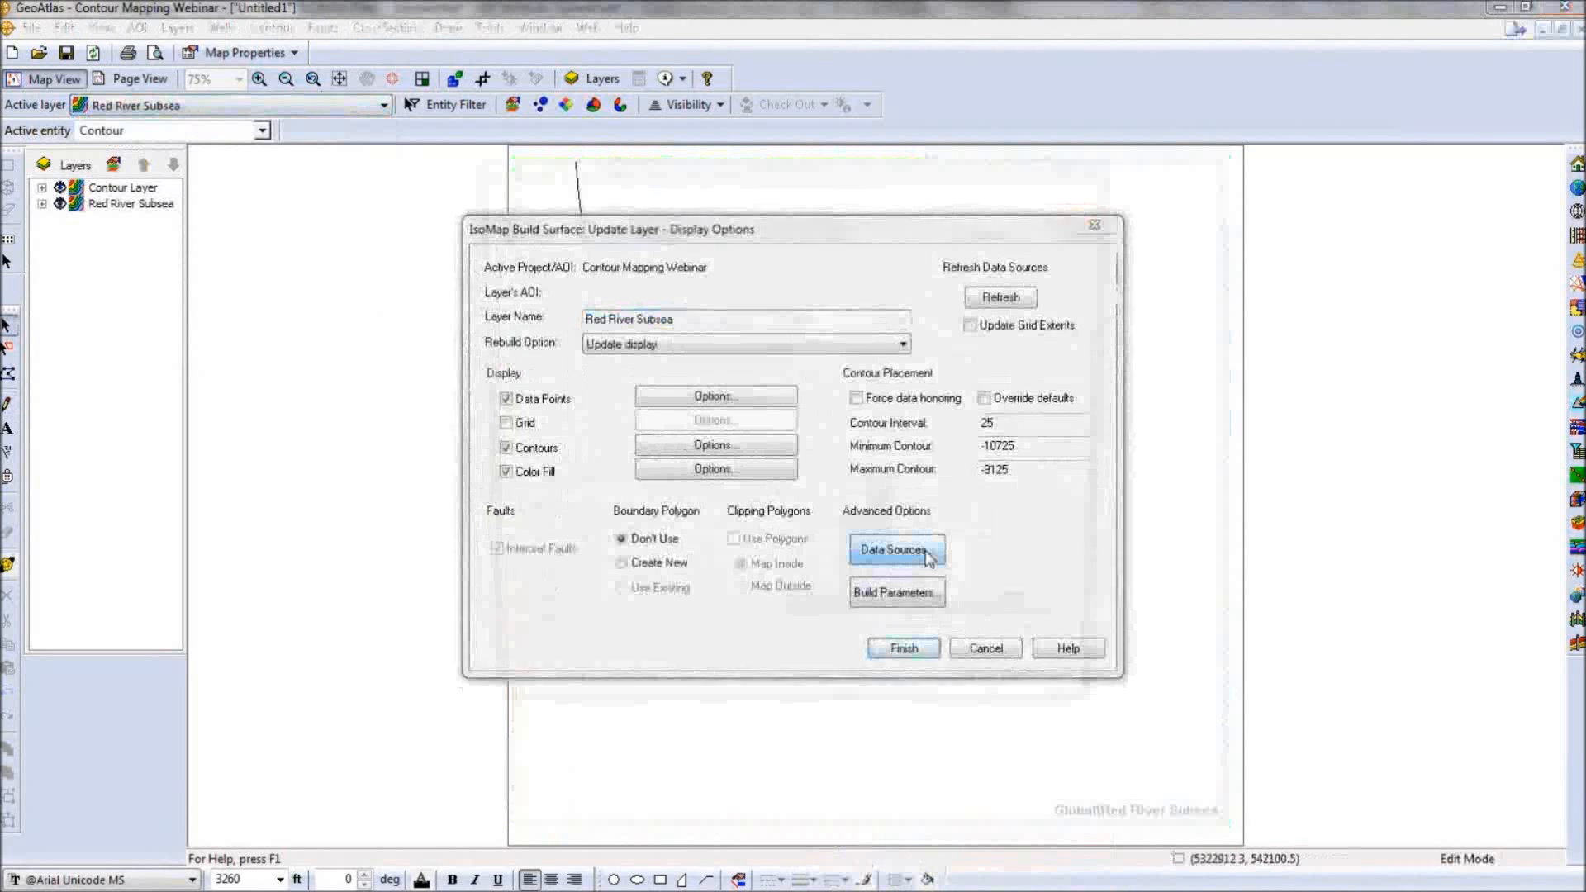
pyautogui.click(927, 555)
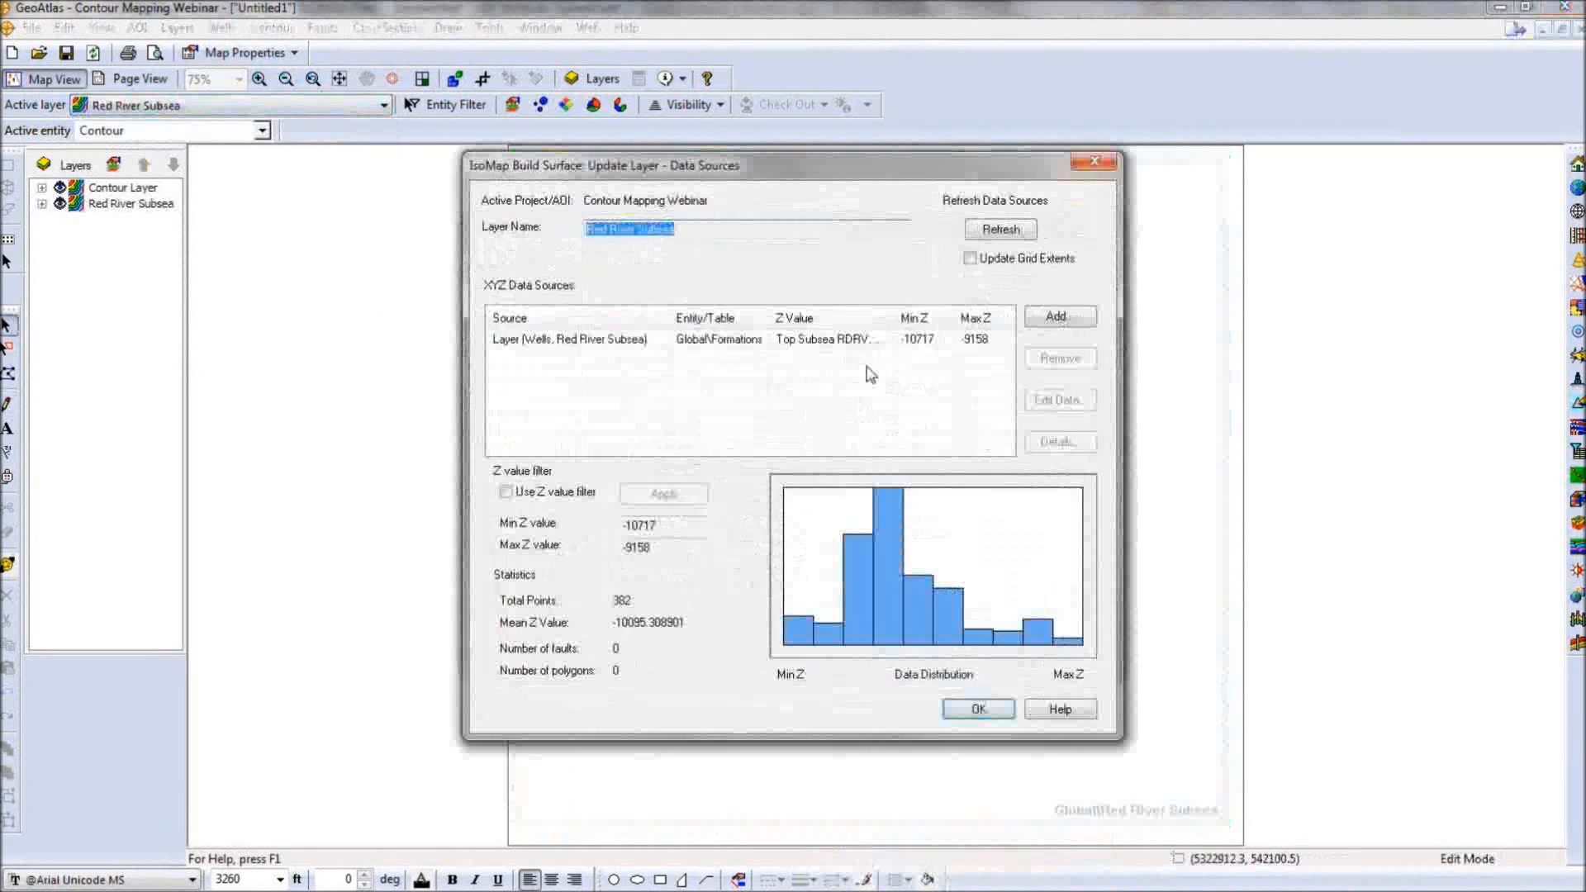
# Add the Contour entity of the existing Contour Layer, converted to XYZ data, as a data source for Red River Subsea.
pyautogui.click(1051, 324)
pyautogui.click(808, 454)
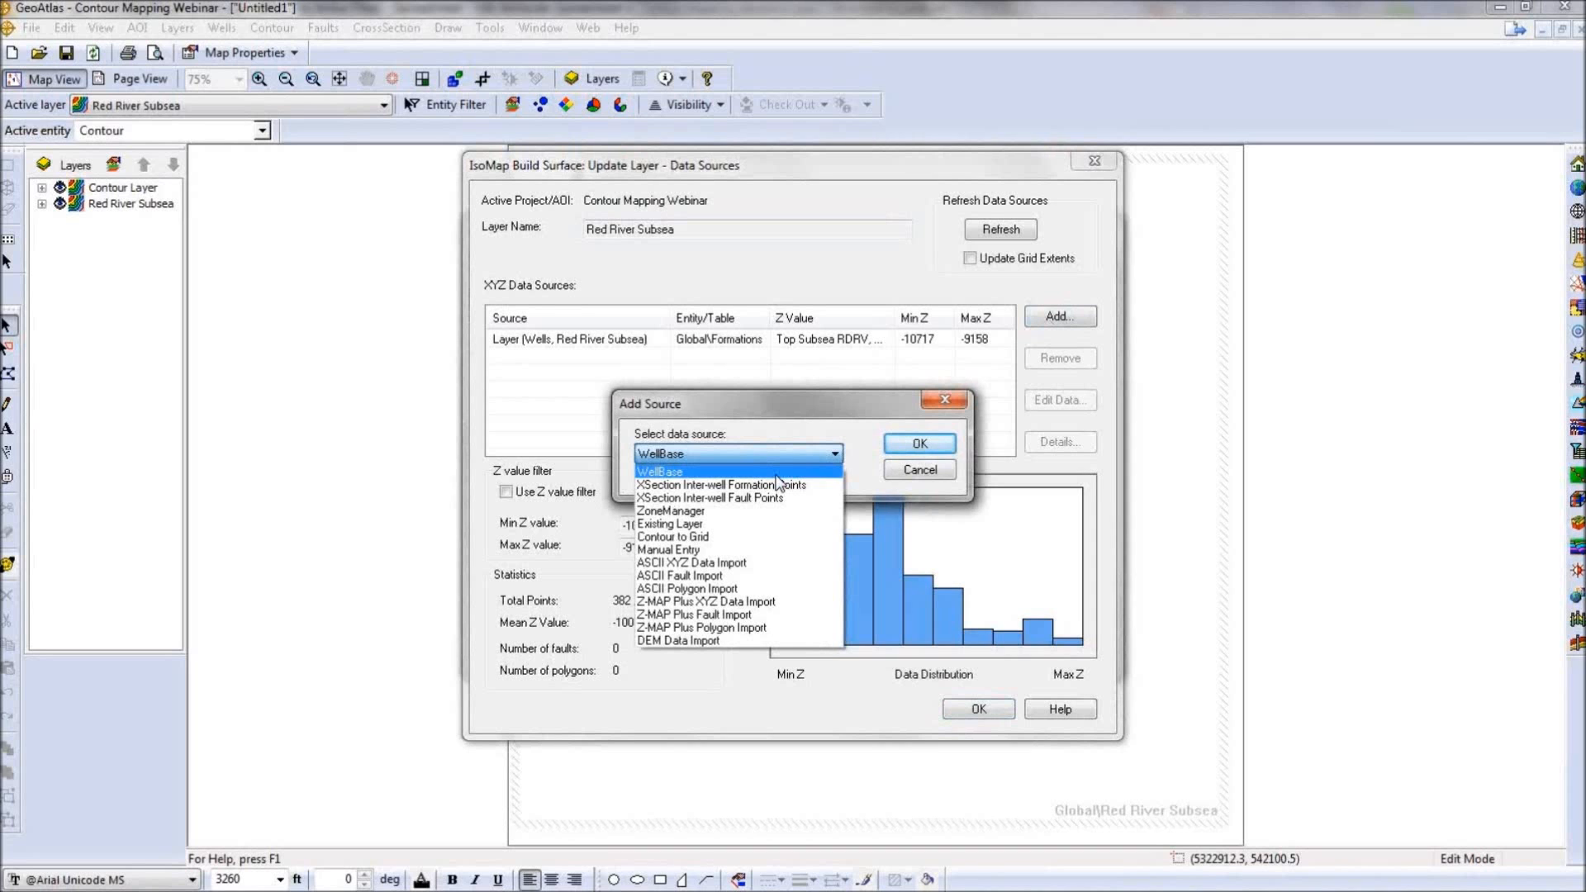
pyautogui.click(742, 529)
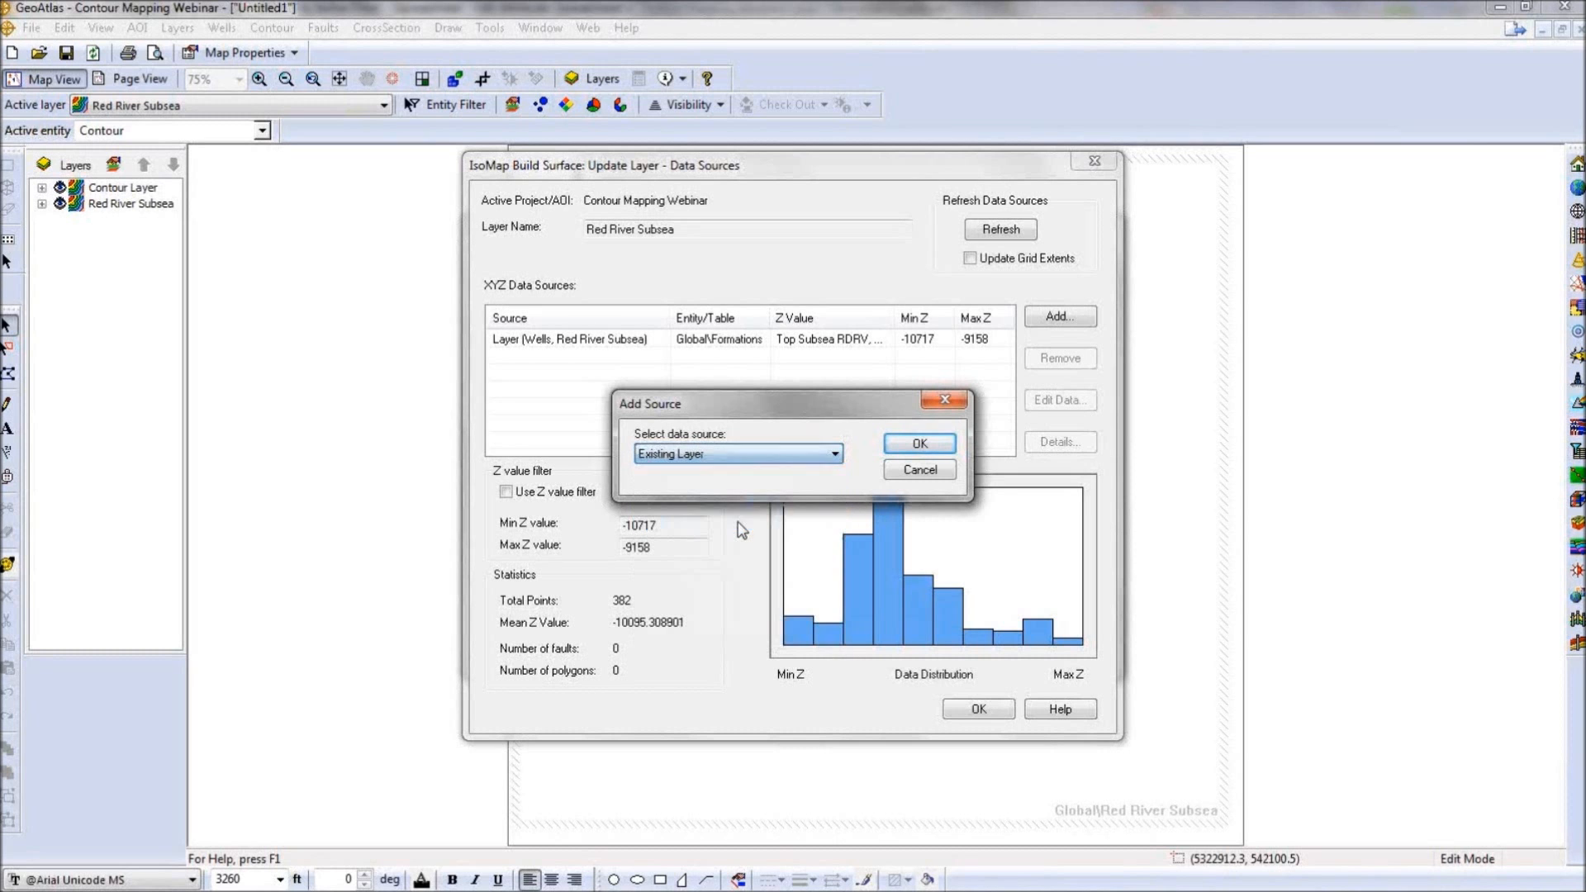
pyautogui.click(946, 451)
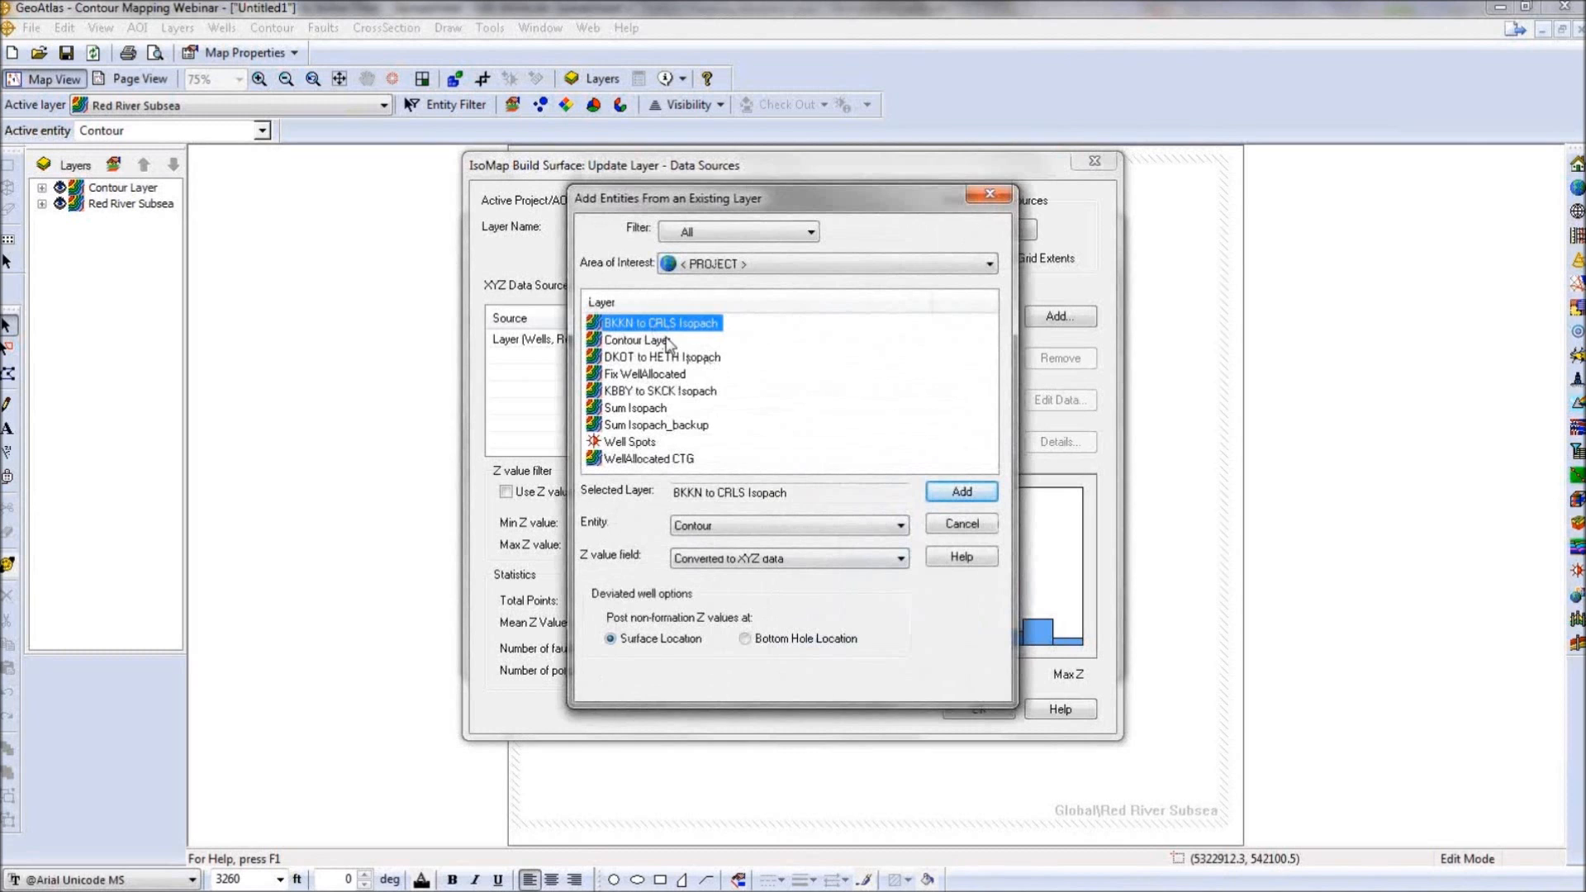
pyautogui.click(669, 341)
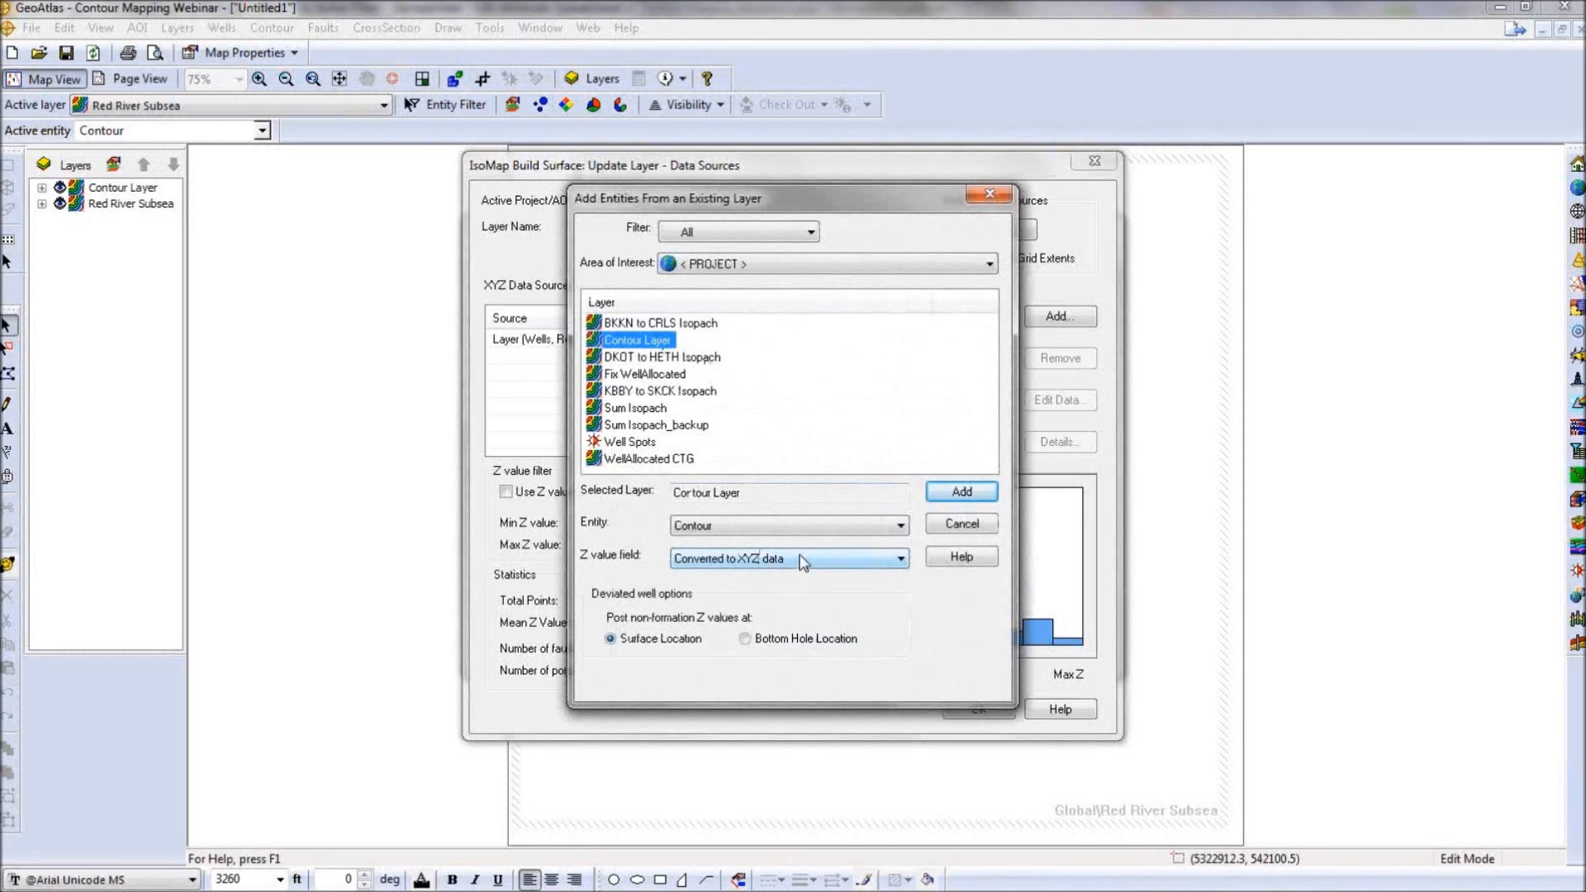
pyautogui.click(961, 490)
pyautogui.click(960, 494)
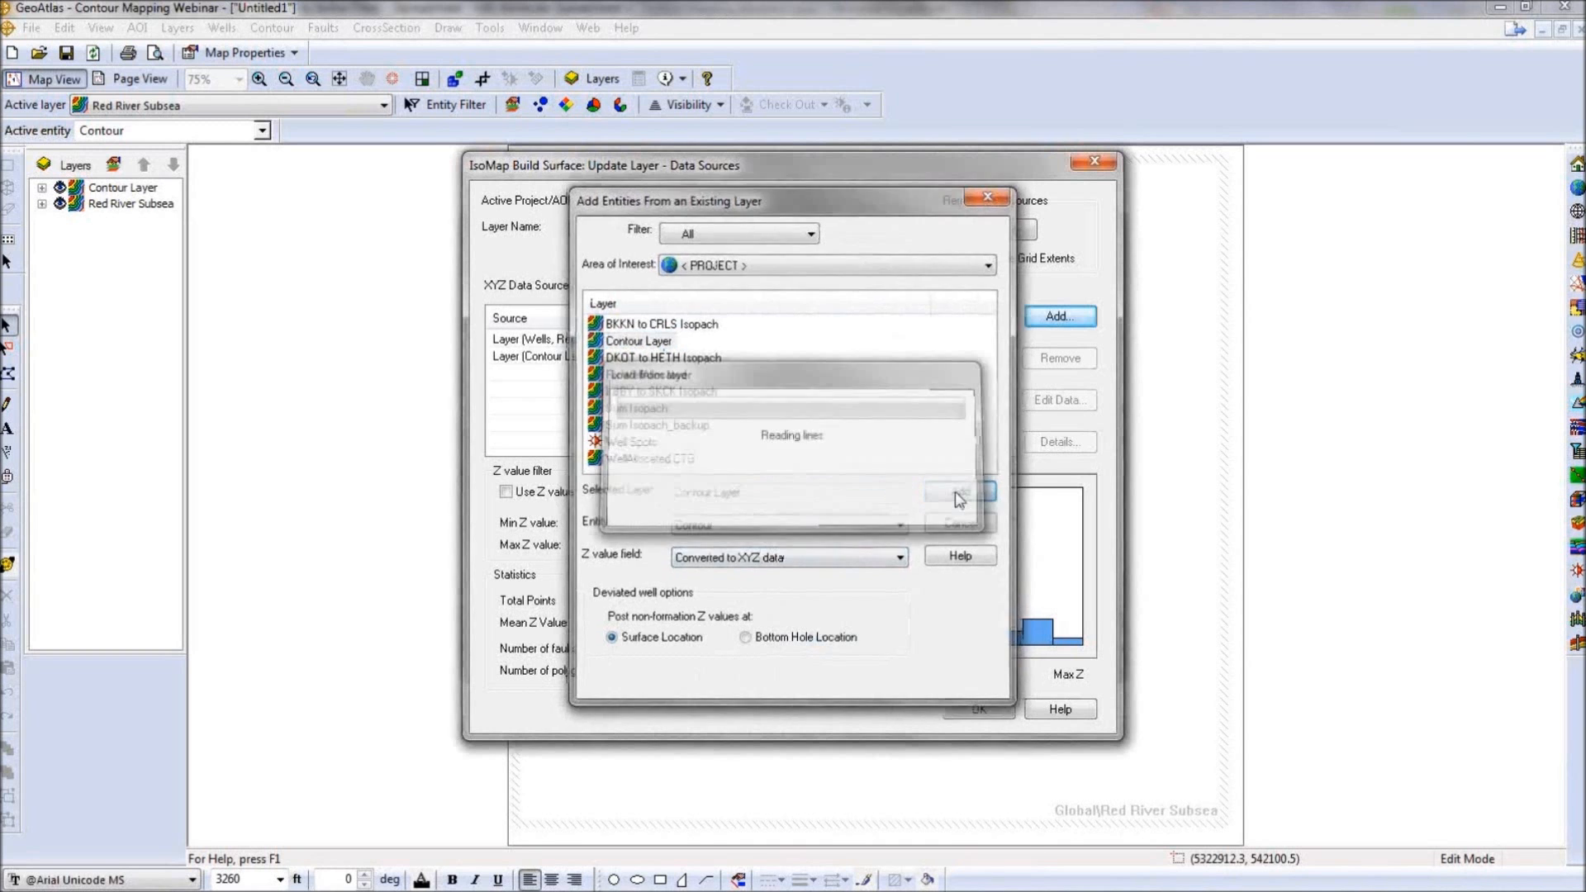
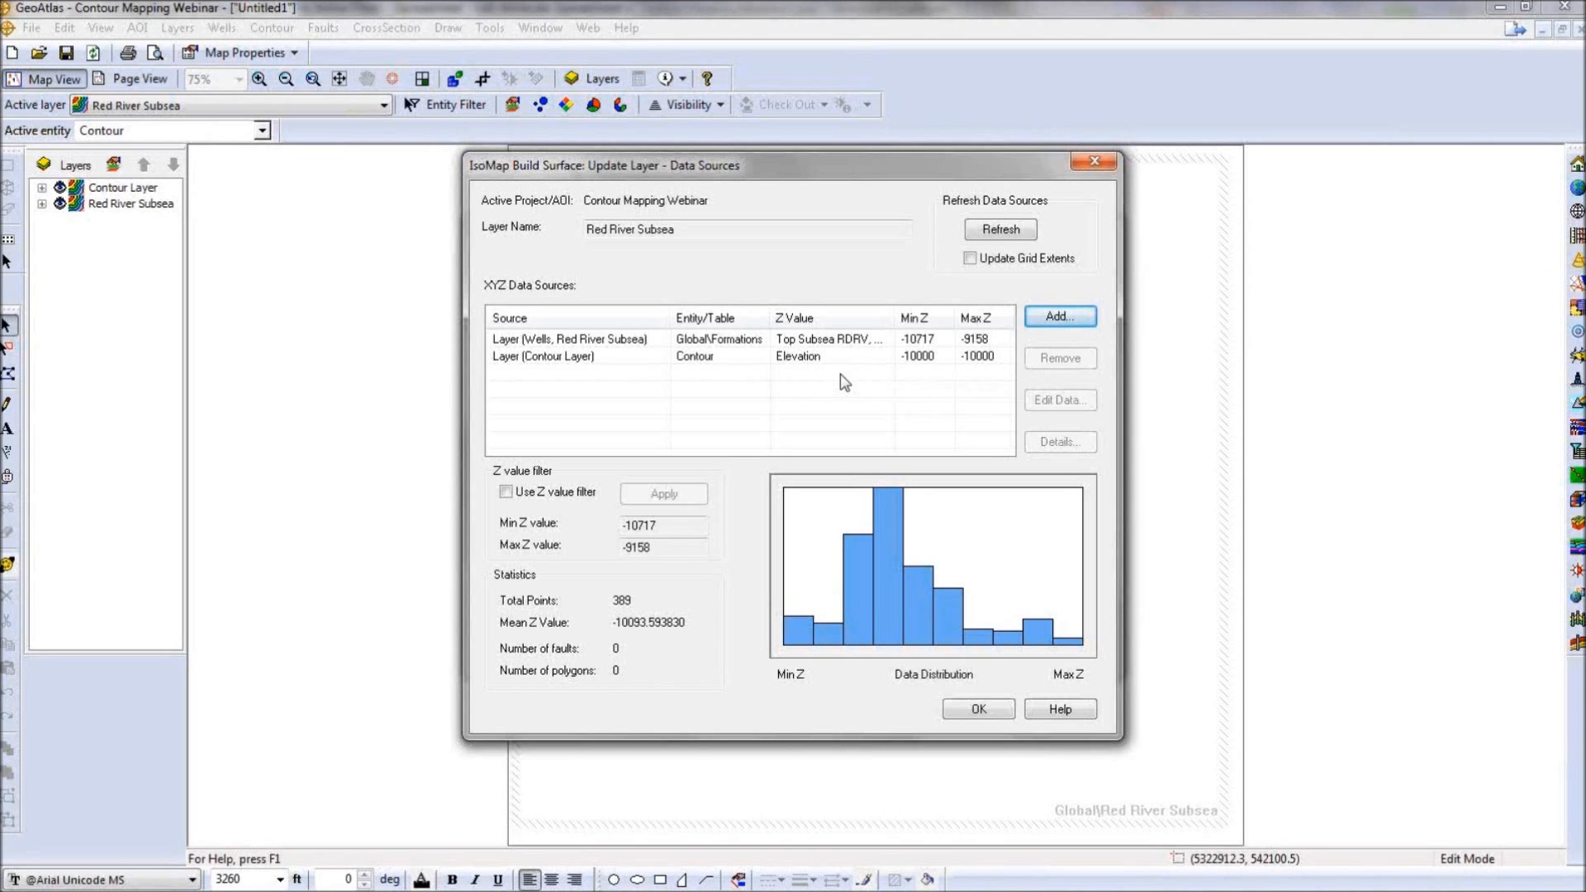
pyautogui.click(840, 374)
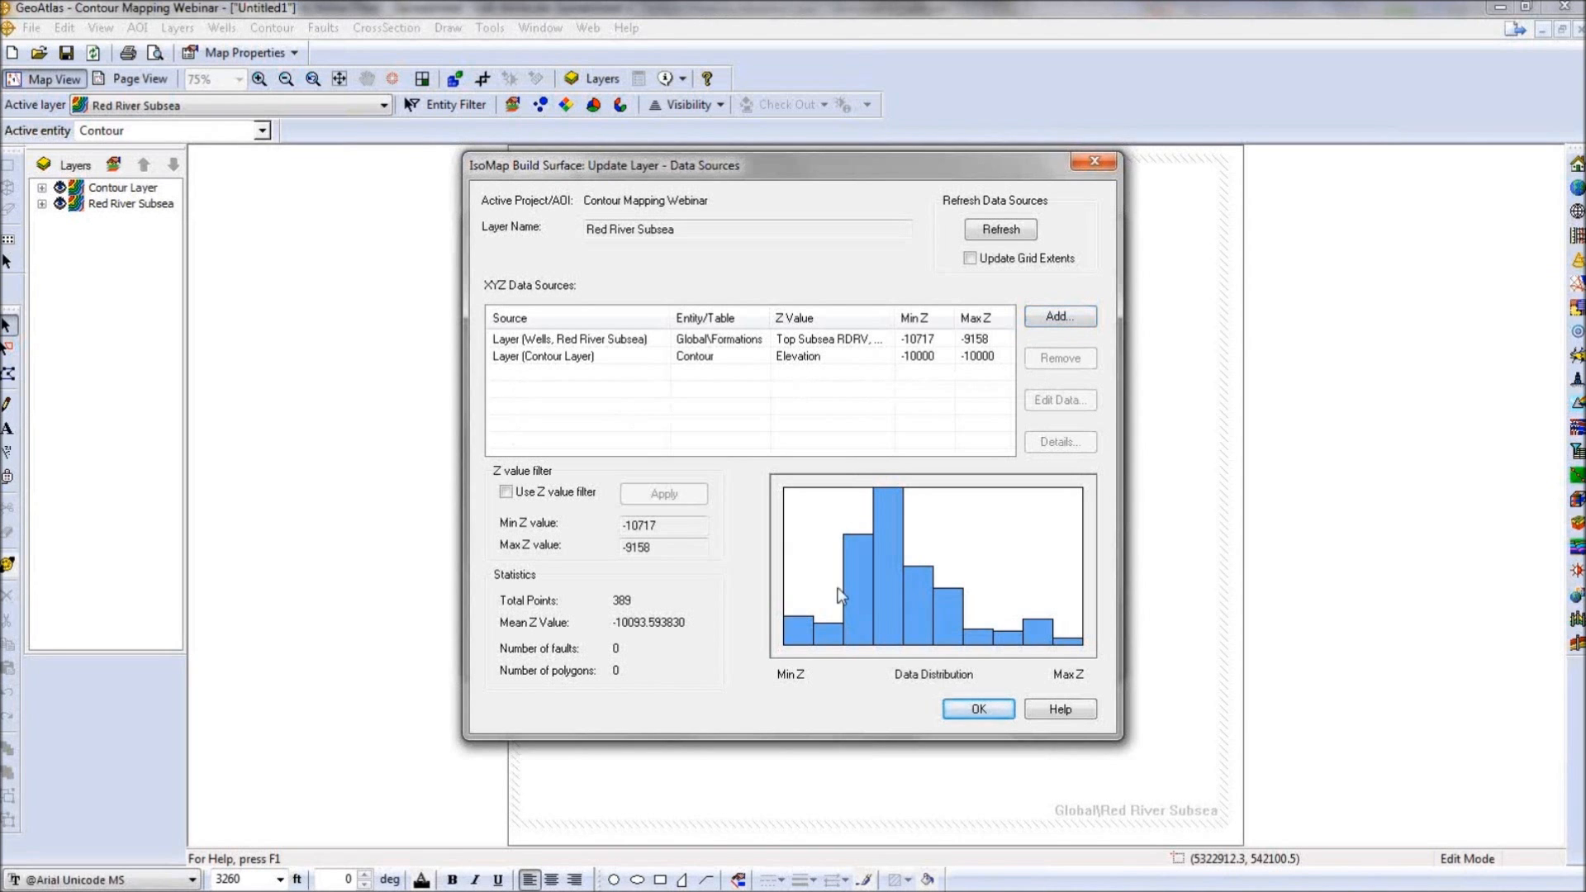
# Regrid Red River Subsea with the added contour source and hide Contour Layer to check the rebuilt surface.
pyautogui.click(975, 710)
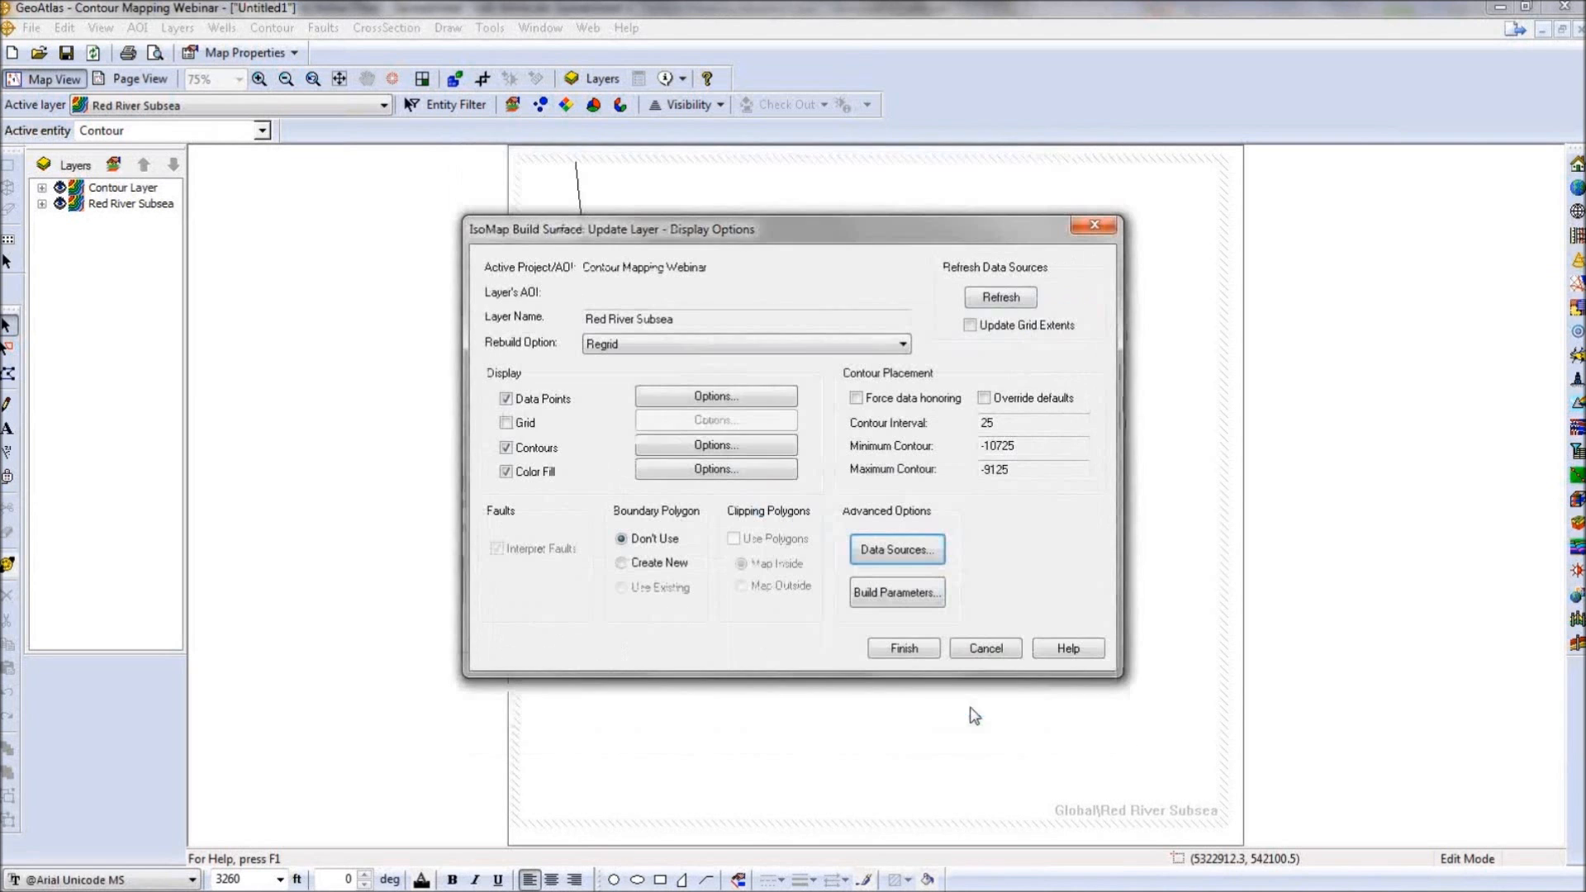
pyautogui.click(925, 652)
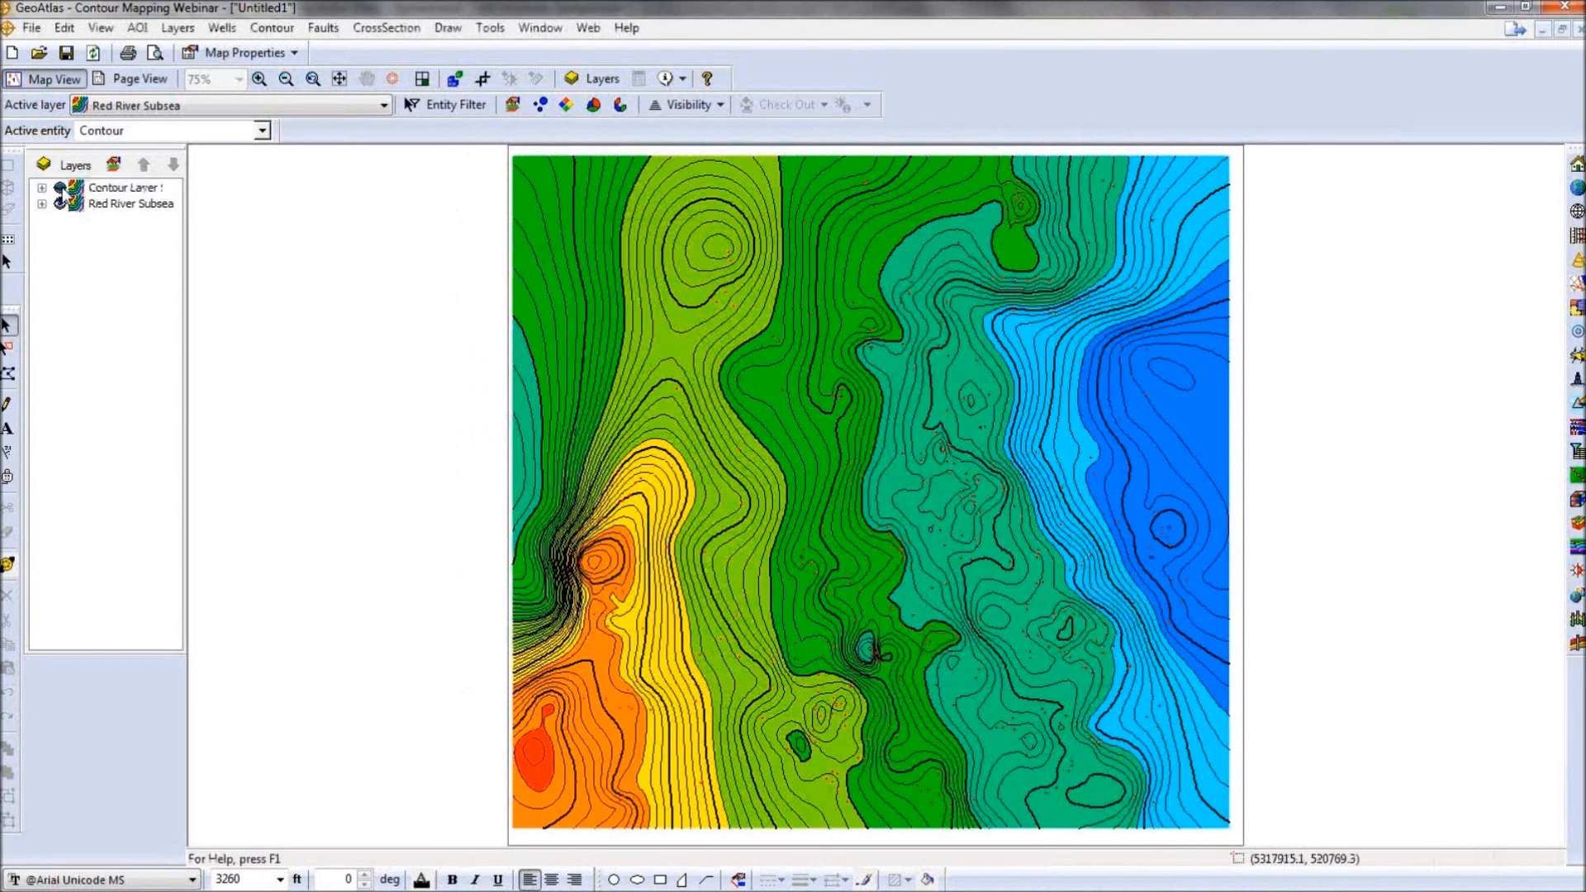
pyautogui.click(66, 188)
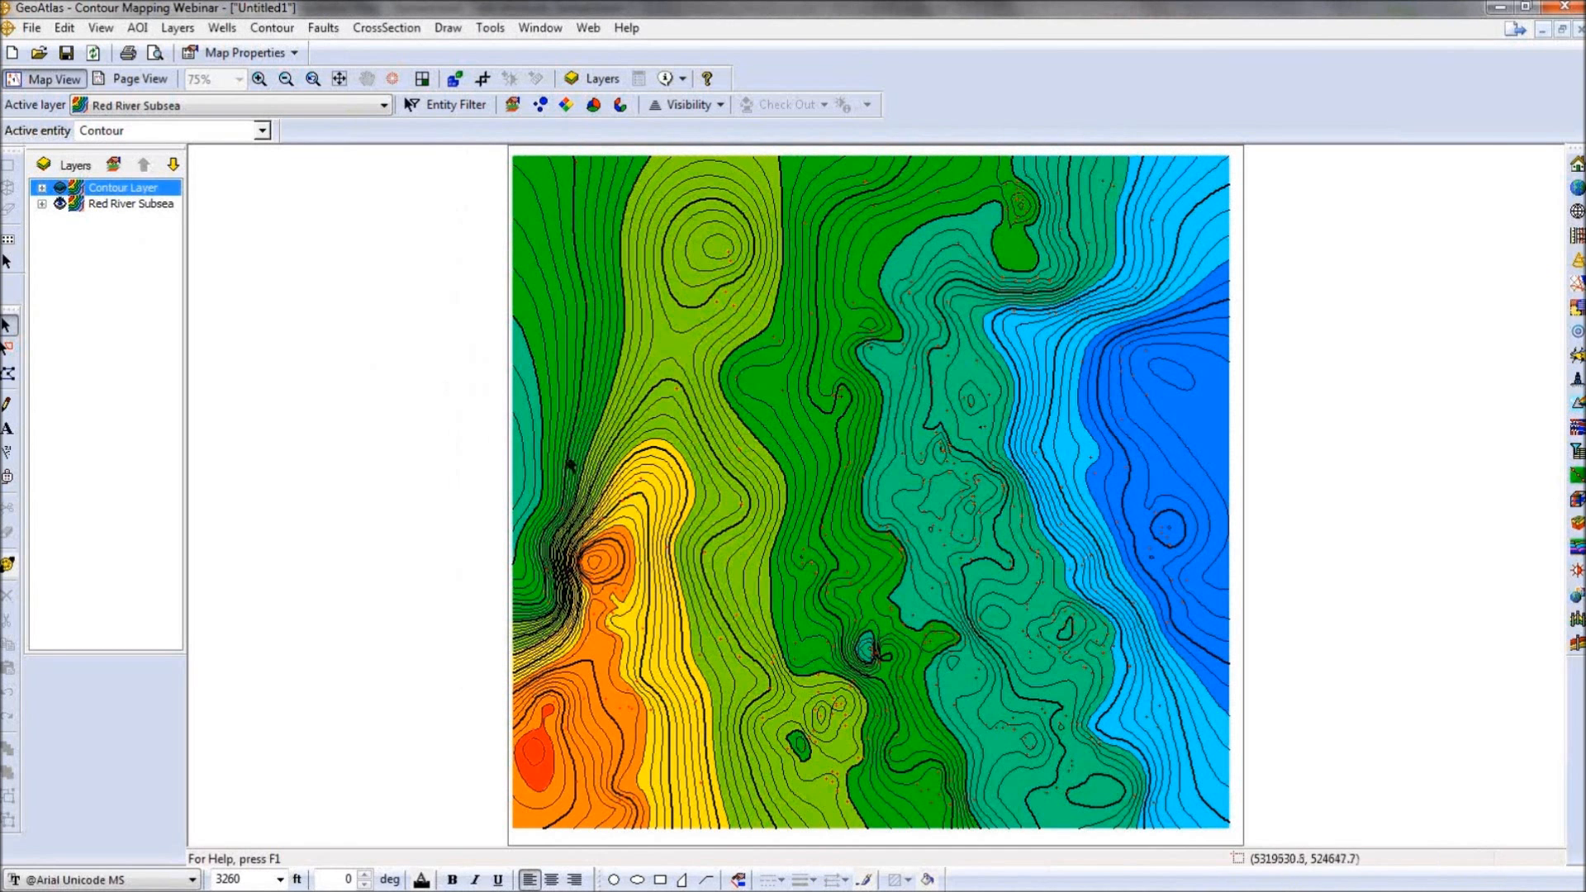
# Draw an open contour at elevation -10500 on Contour Layer along the map's east side, checking it with Red River Subsea briefly hidden.
pyautogui.click(217, 110)
pyautogui.click(206, 124)
pyautogui.click(279, 30)
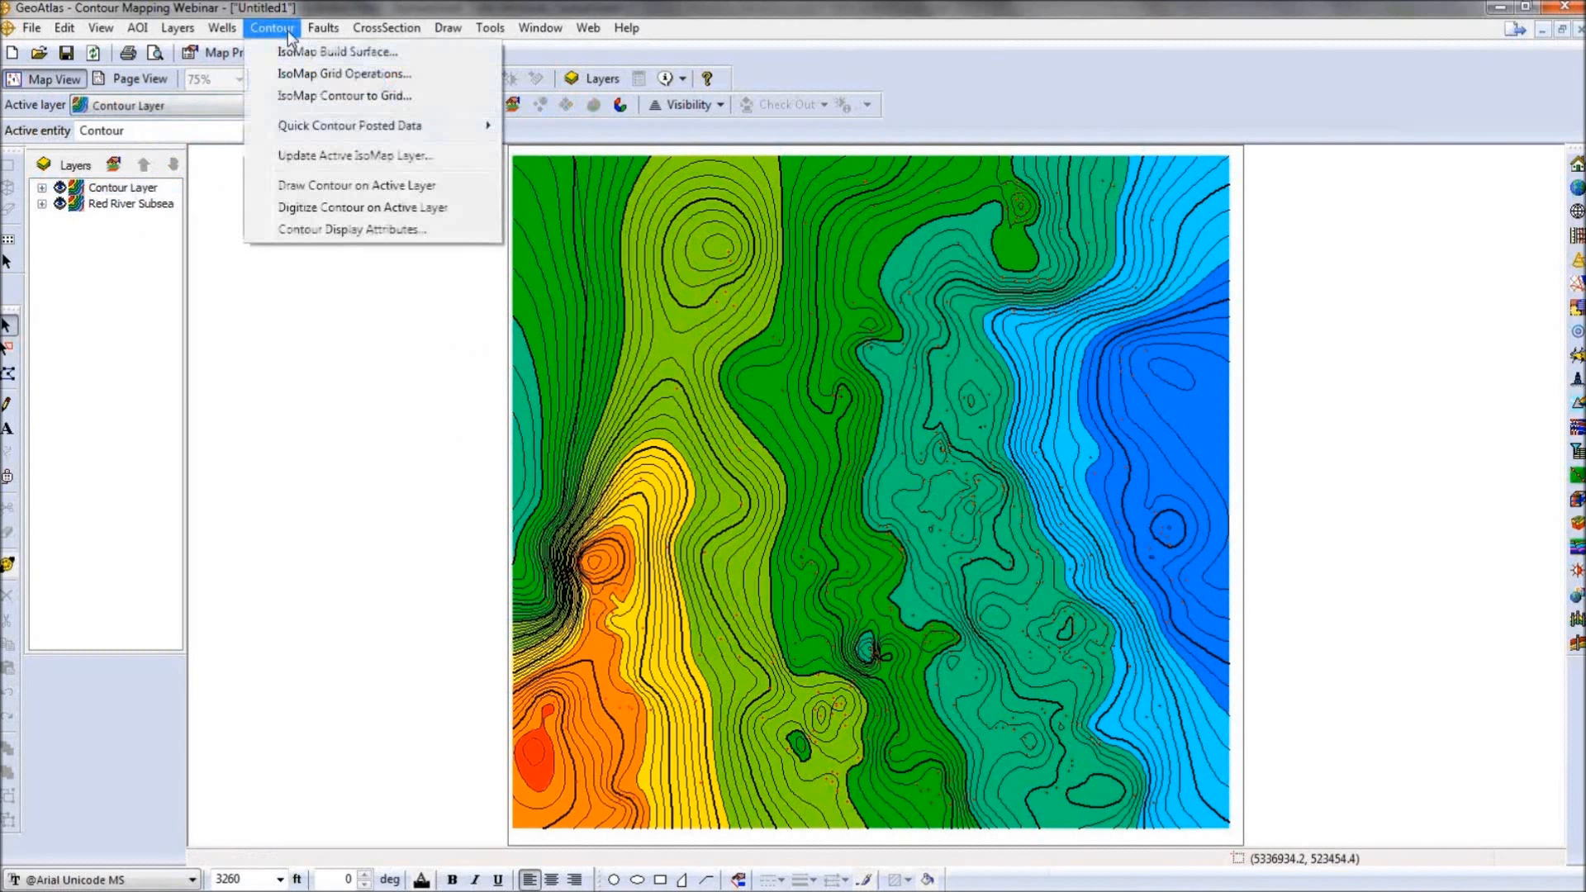
pyautogui.click(322, 184)
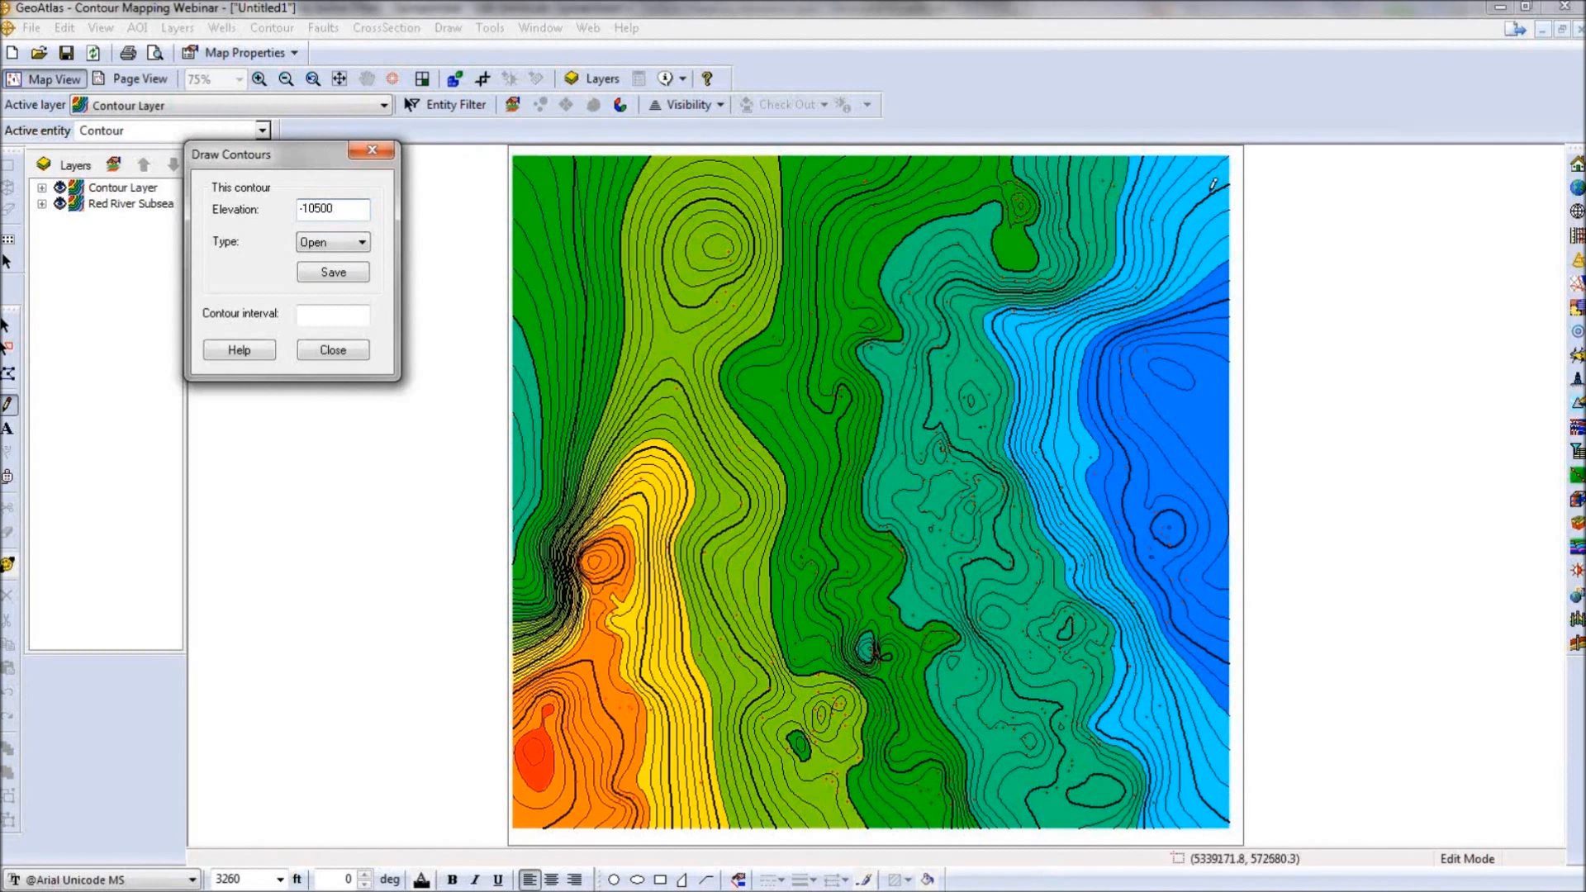
pyautogui.moveTo(1212, 185)
pyautogui.mouseDown()
pyautogui.moveTo(1189, 270)
pyautogui.moveTo(1208, 545)
pyautogui.mouseUp()
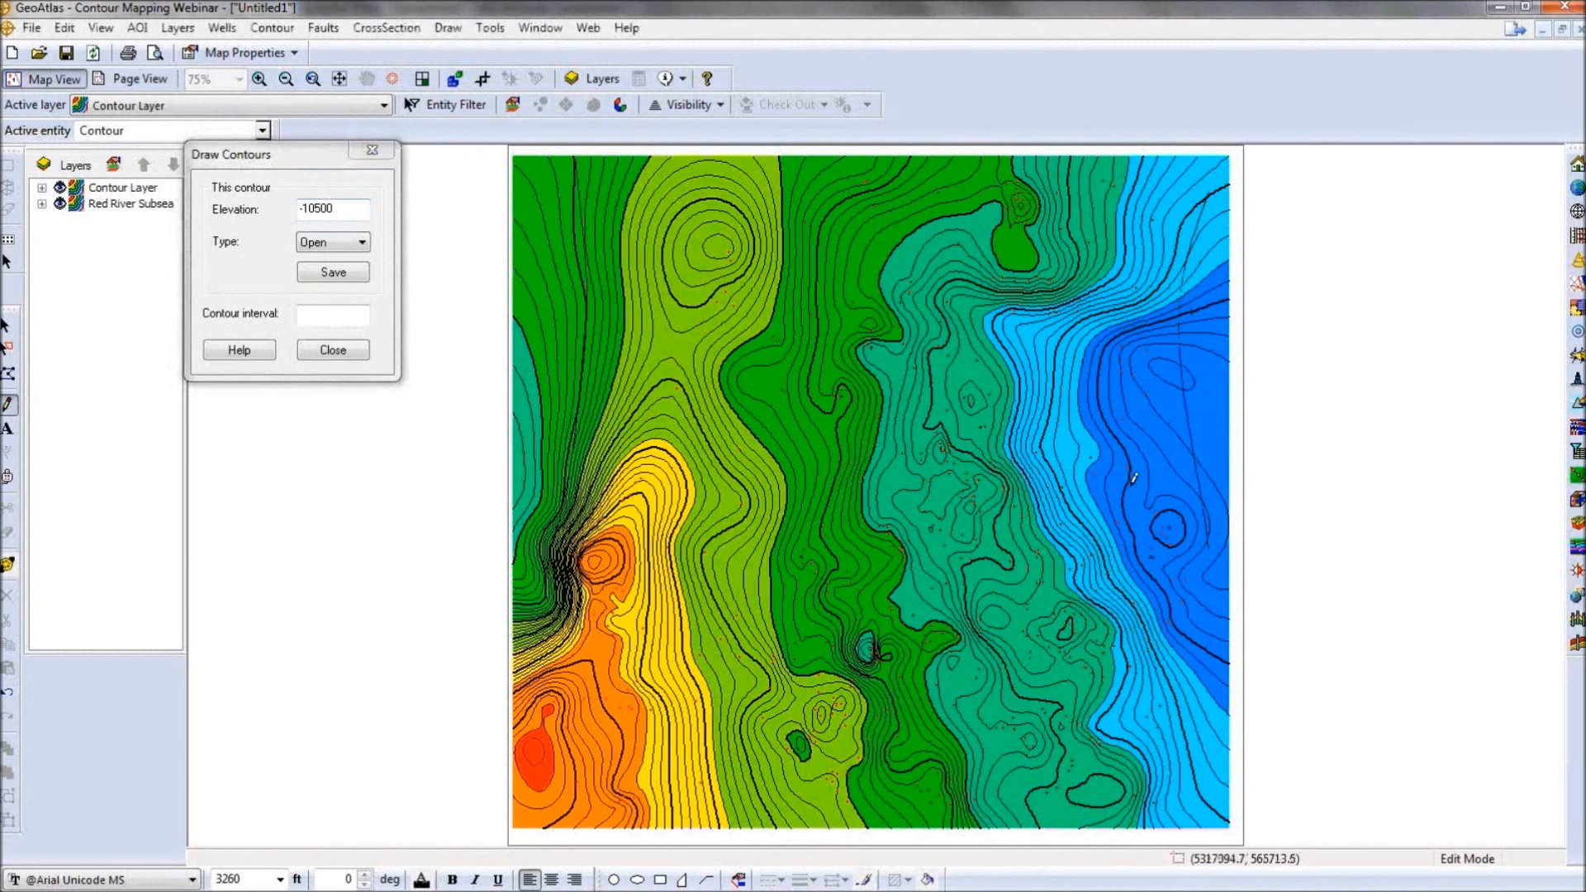
pyautogui.click(363, 353)
pyautogui.click(62, 205)
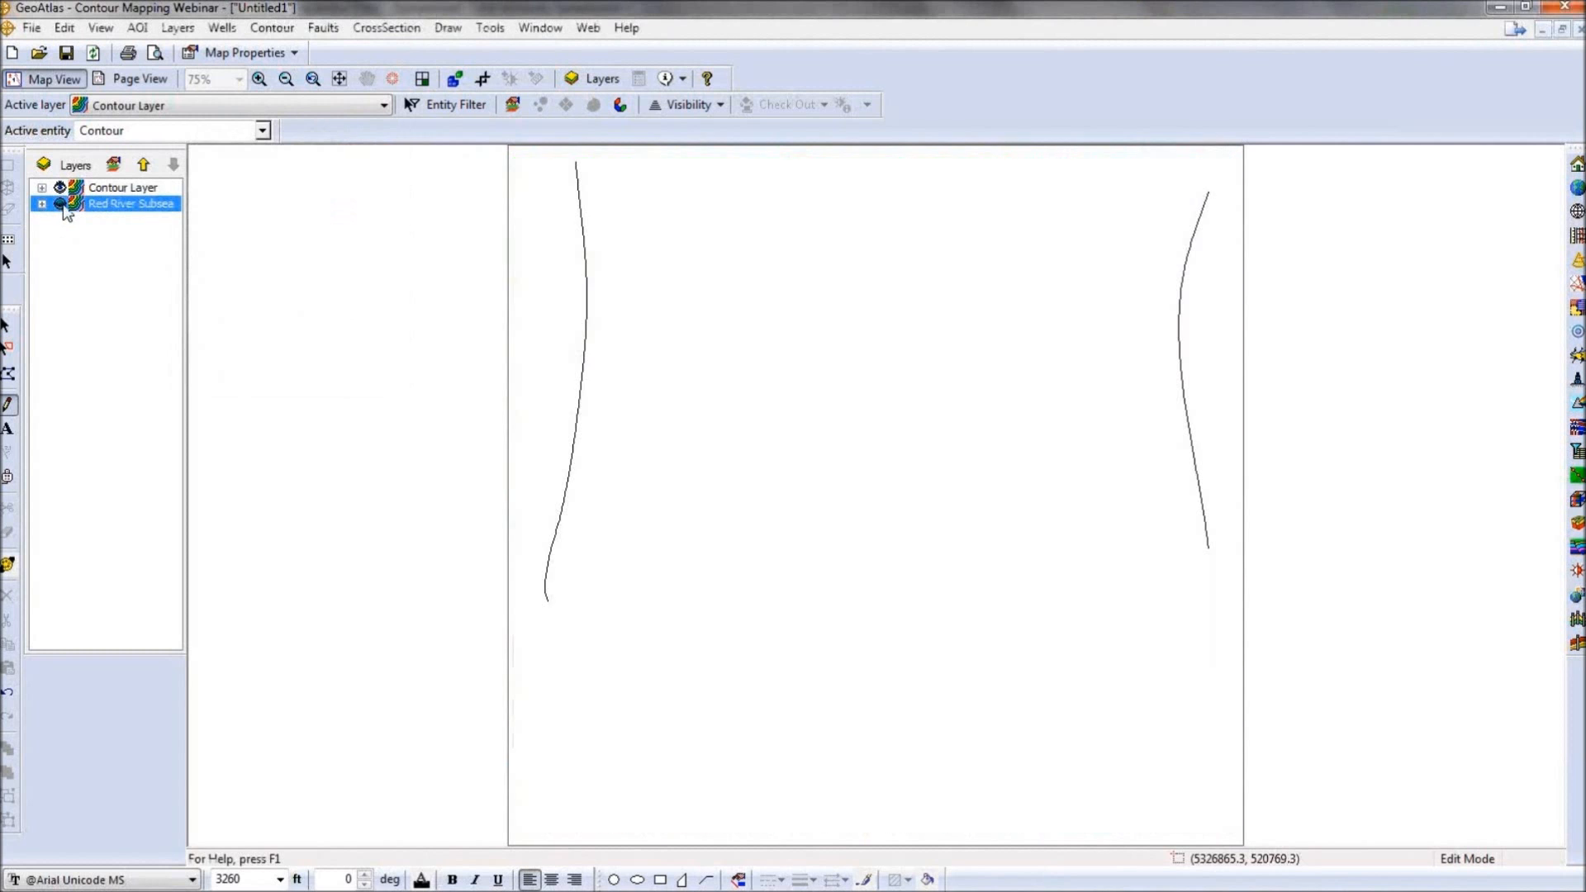
pyautogui.click(61, 205)
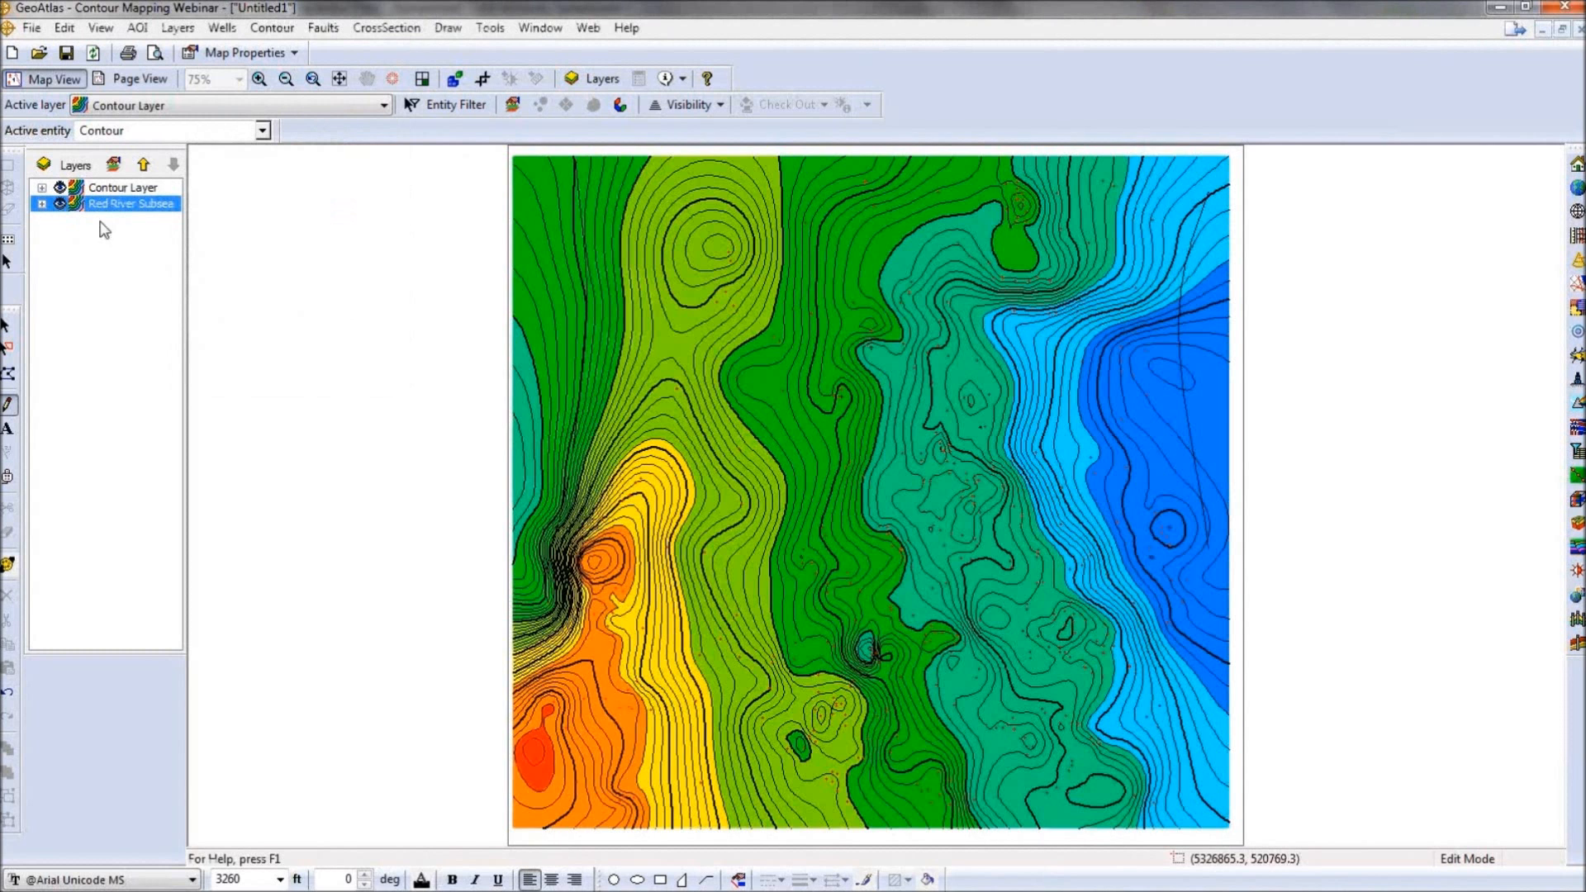
# Make Red River Subsea the active layer, discarding the entity still in progress.
pyautogui.rightClick(839, 490)
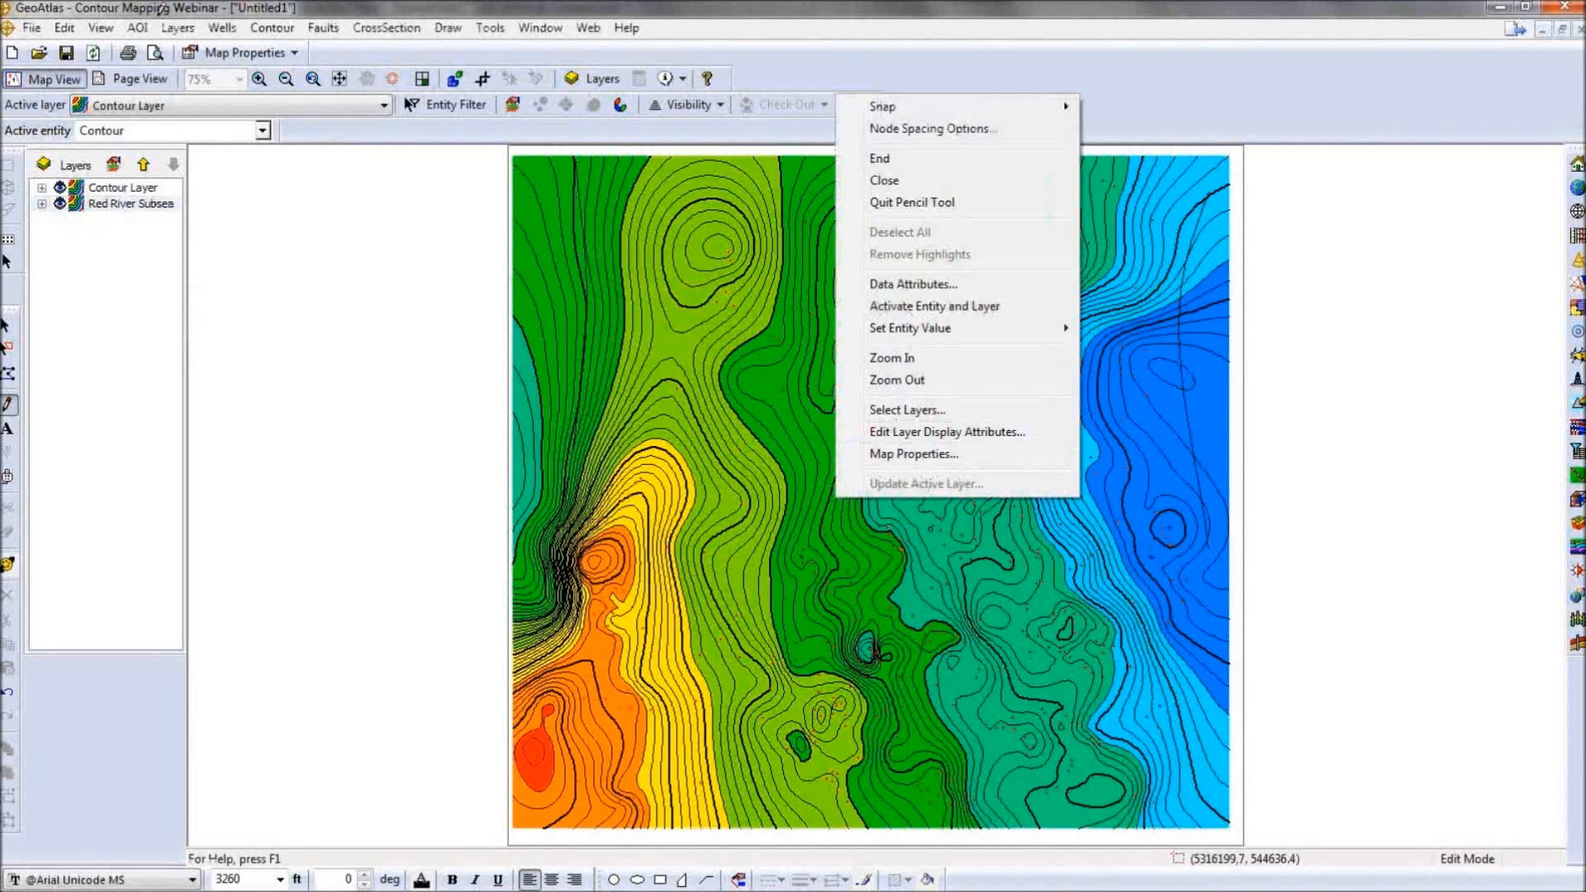
pyautogui.click(201, 105)
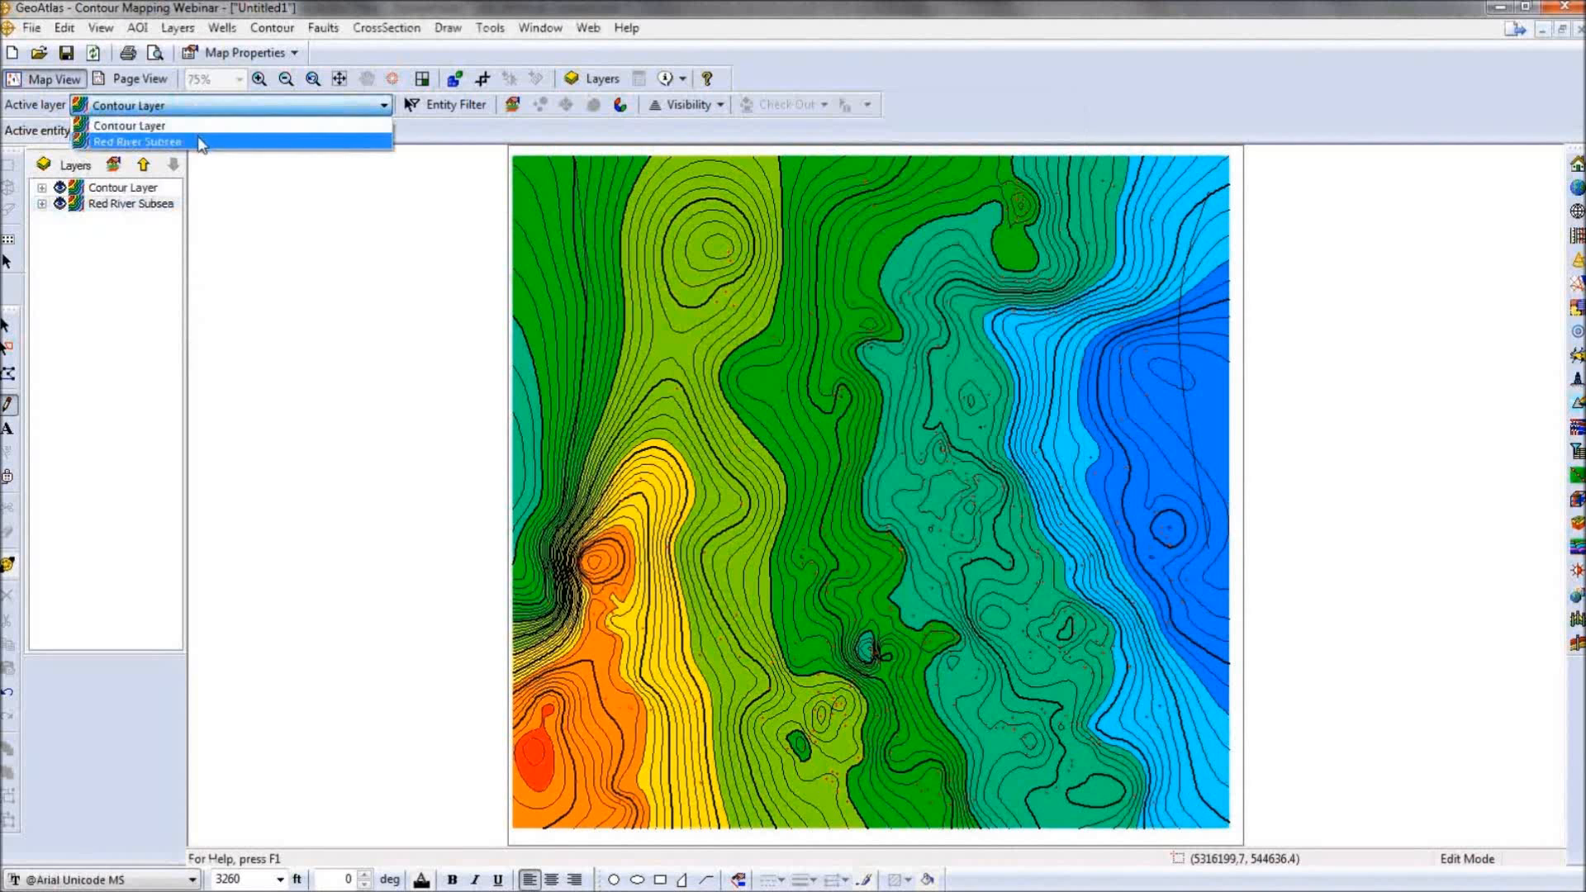
pyautogui.click(203, 138)
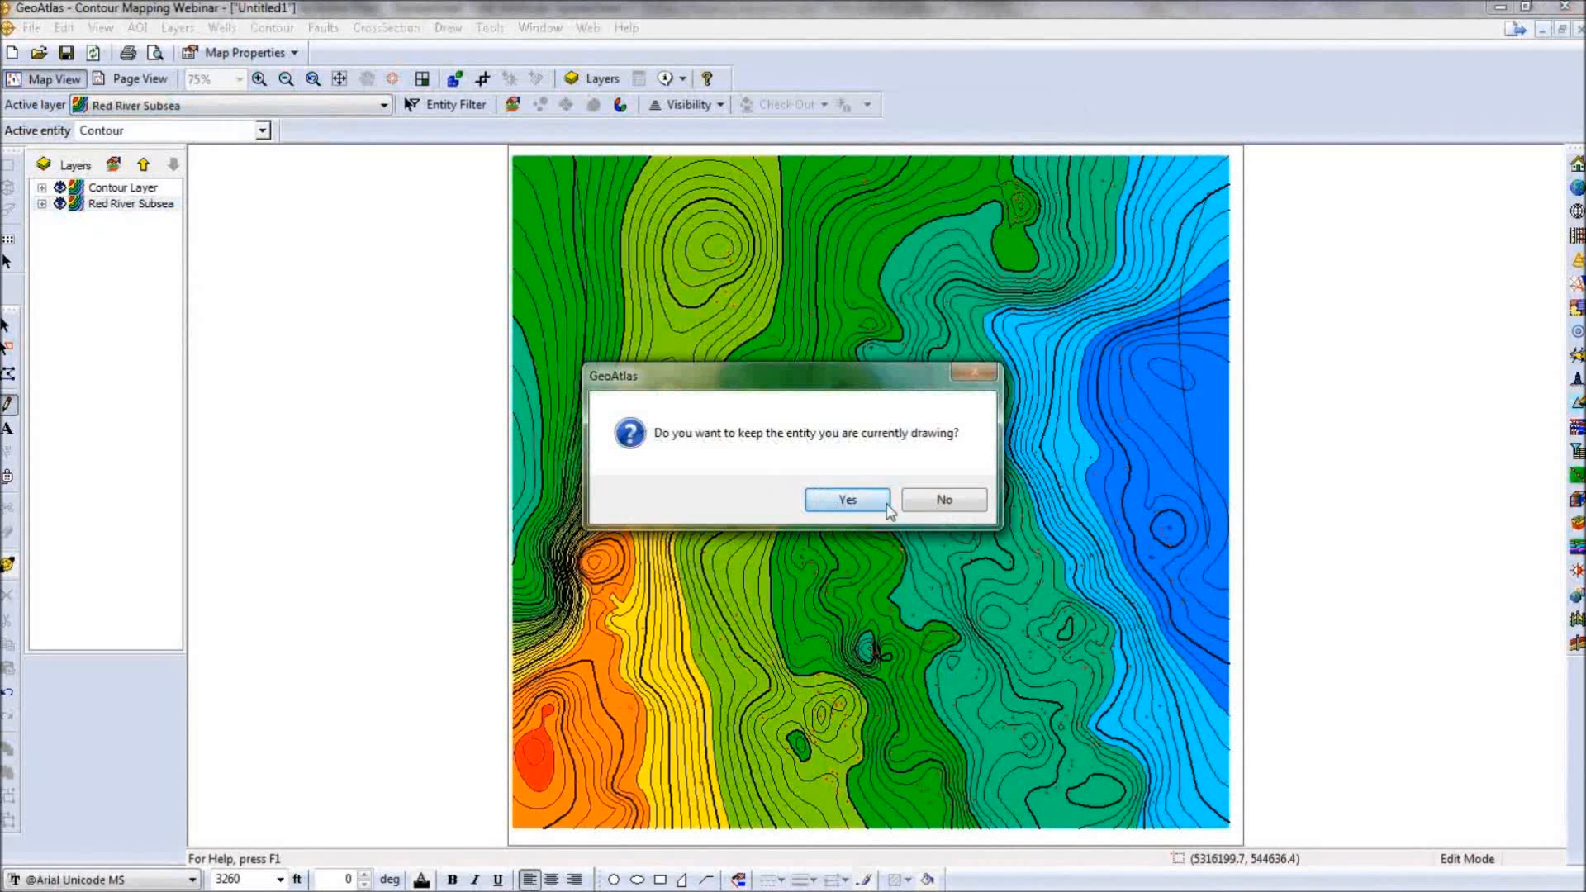
pyautogui.click(930, 513)
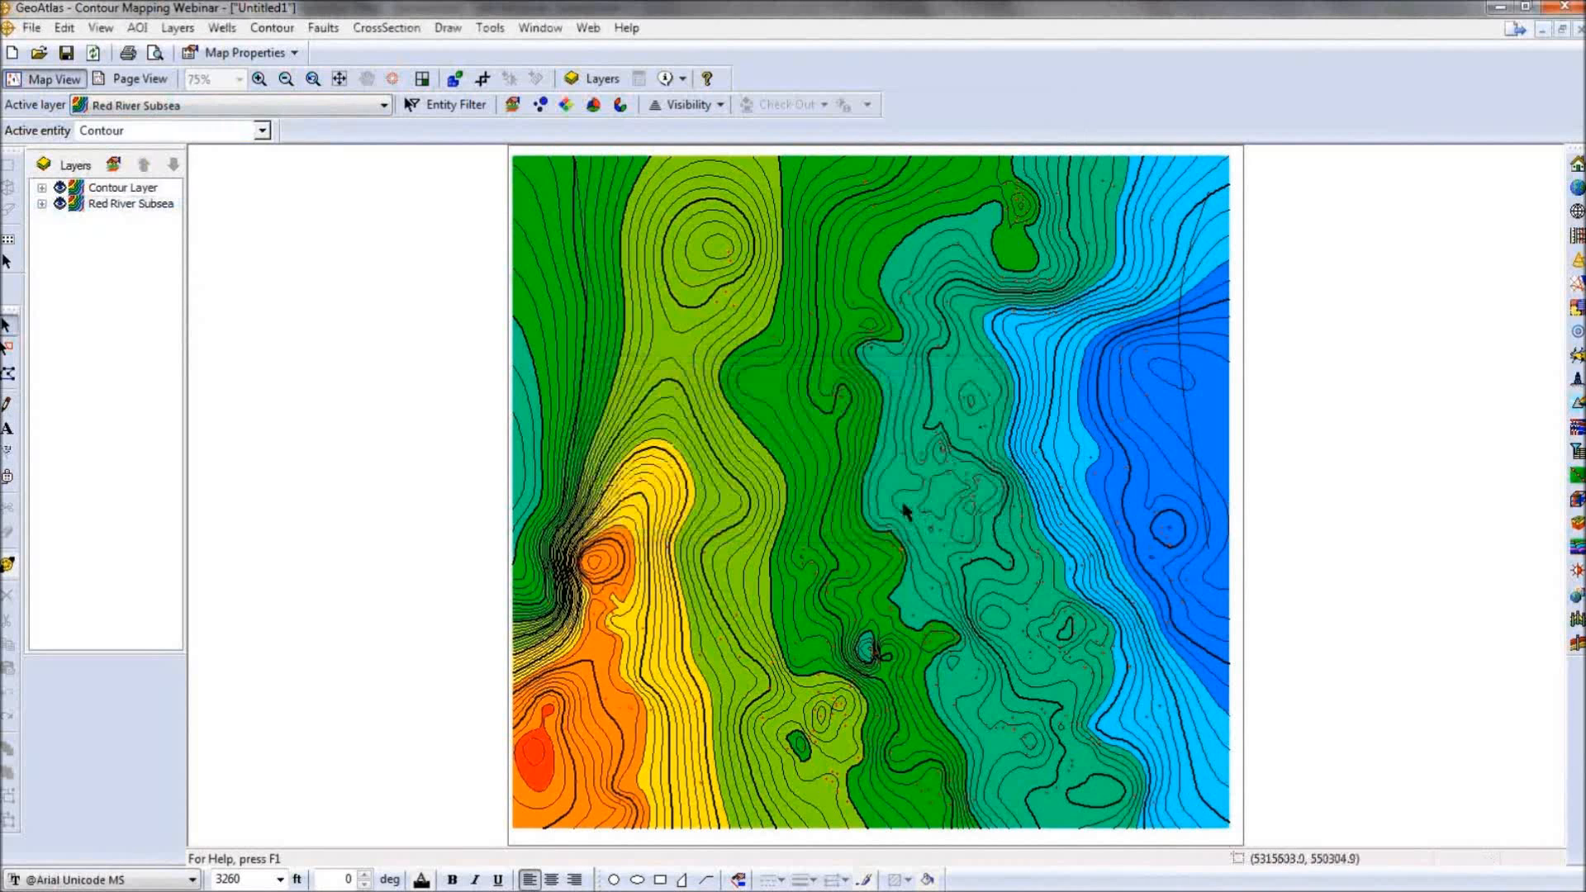
# Refresh the Red River Subsea layer's data sources, review the Contour Layer entry, and rebuild the surface.
pyautogui.rightClick(713, 333)
pyautogui.click(840, 857)
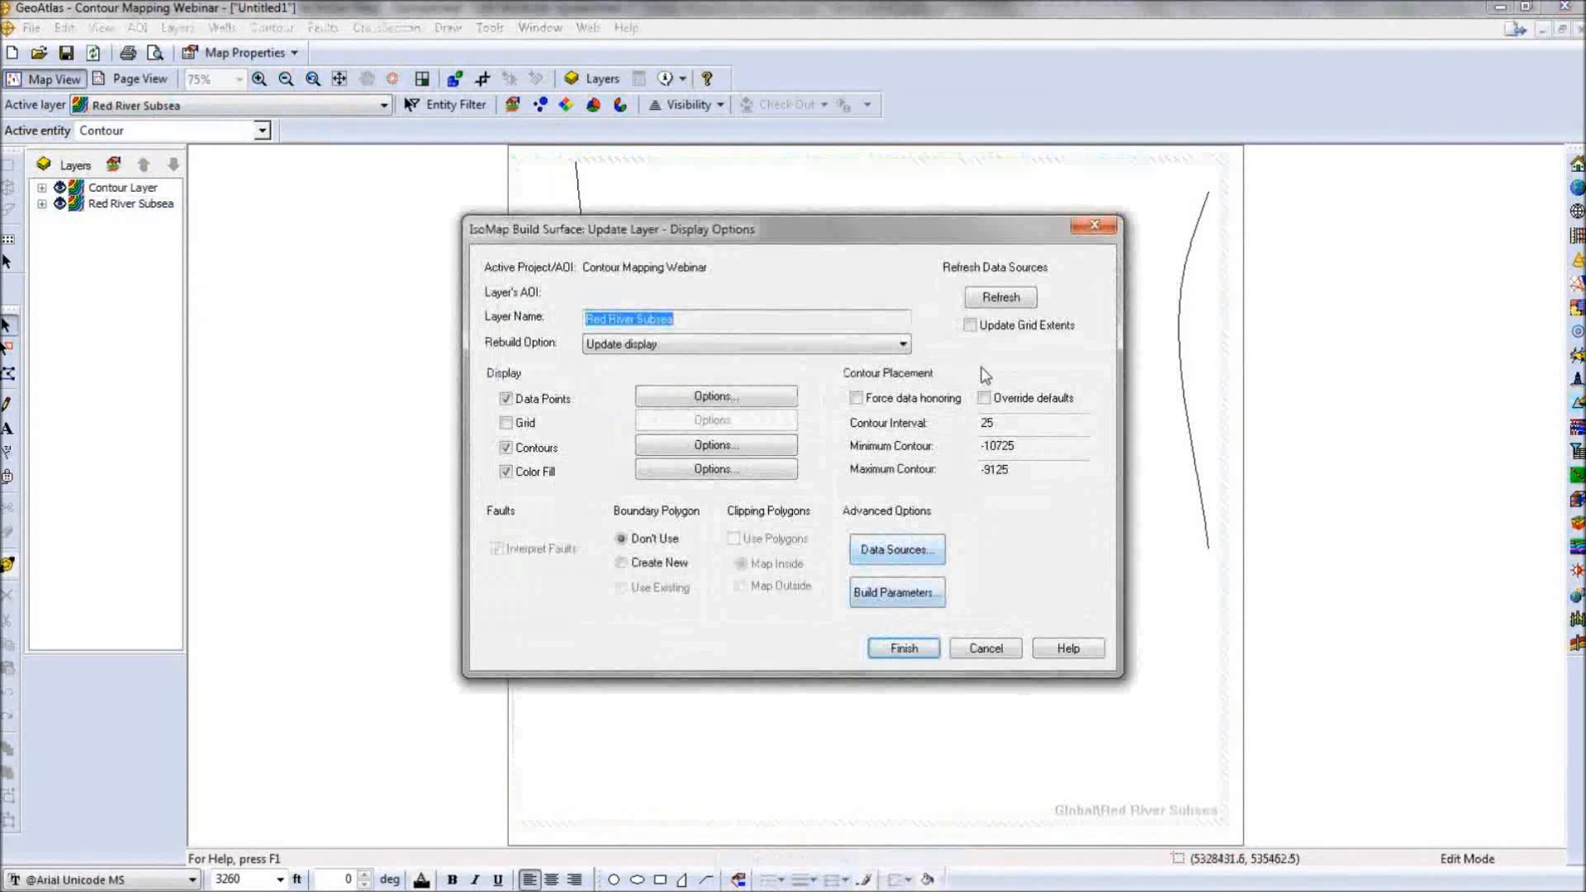
pyautogui.click(1005, 299)
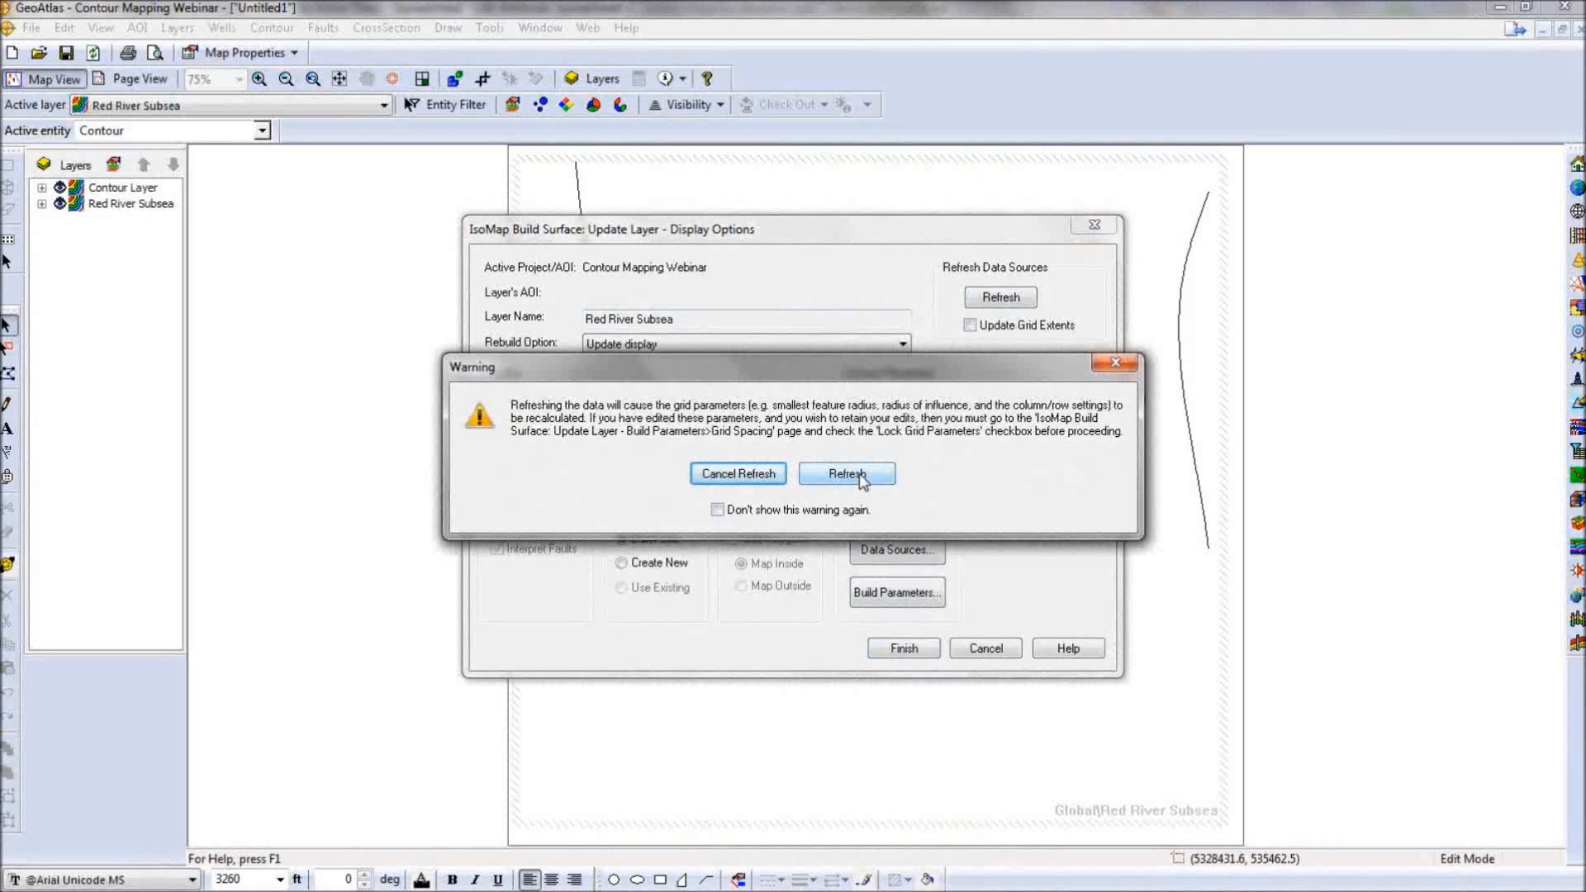
pyautogui.click(859, 475)
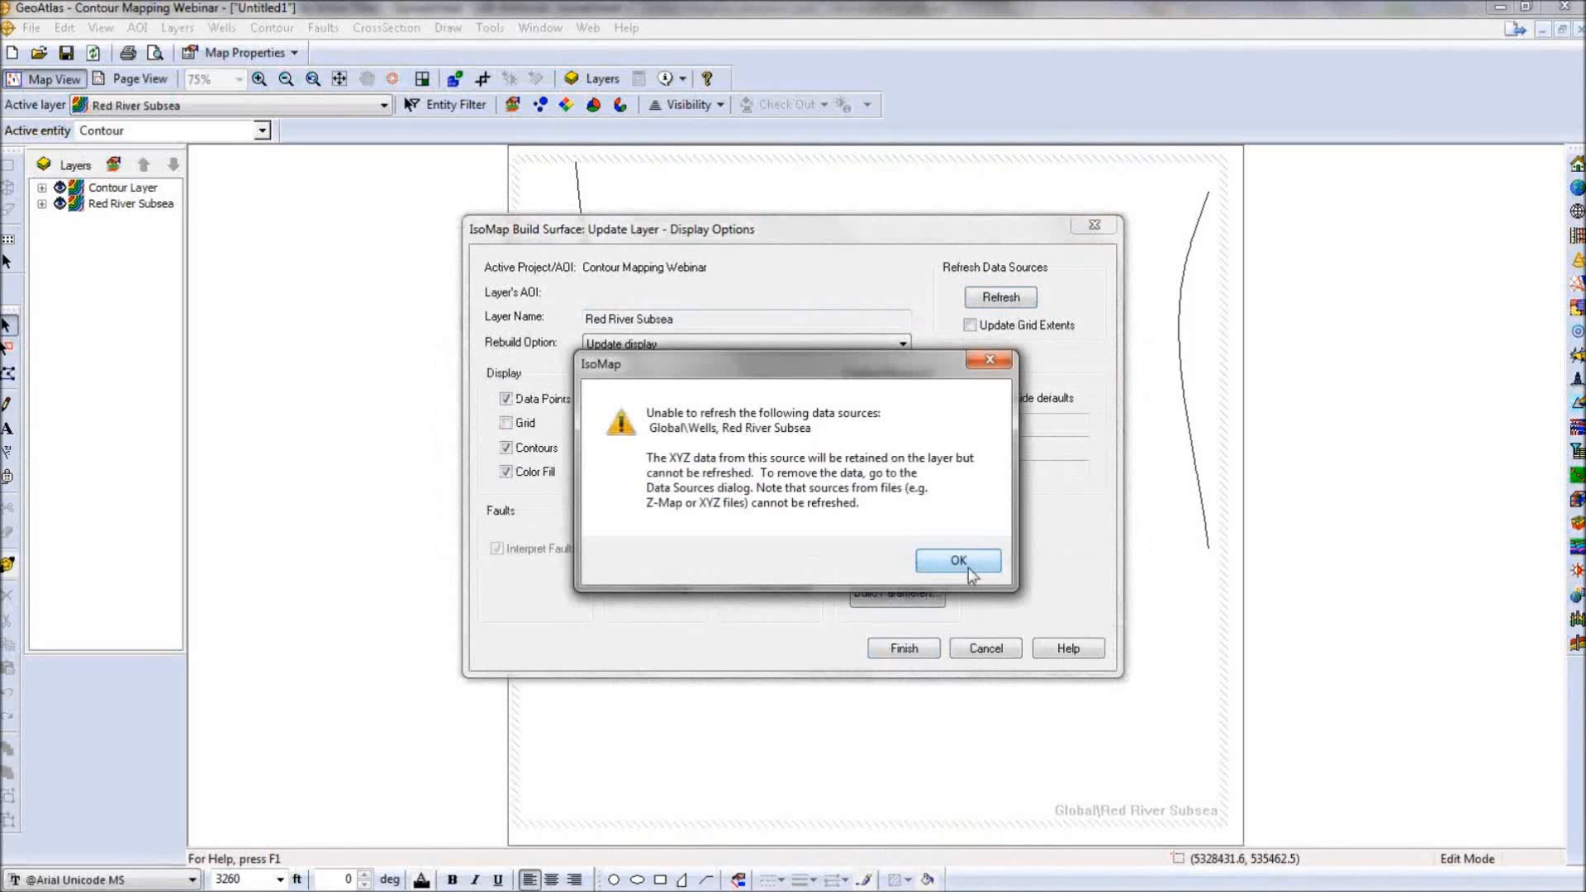
pyautogui.click(967, 566)
pyautogui.click(938, 562)
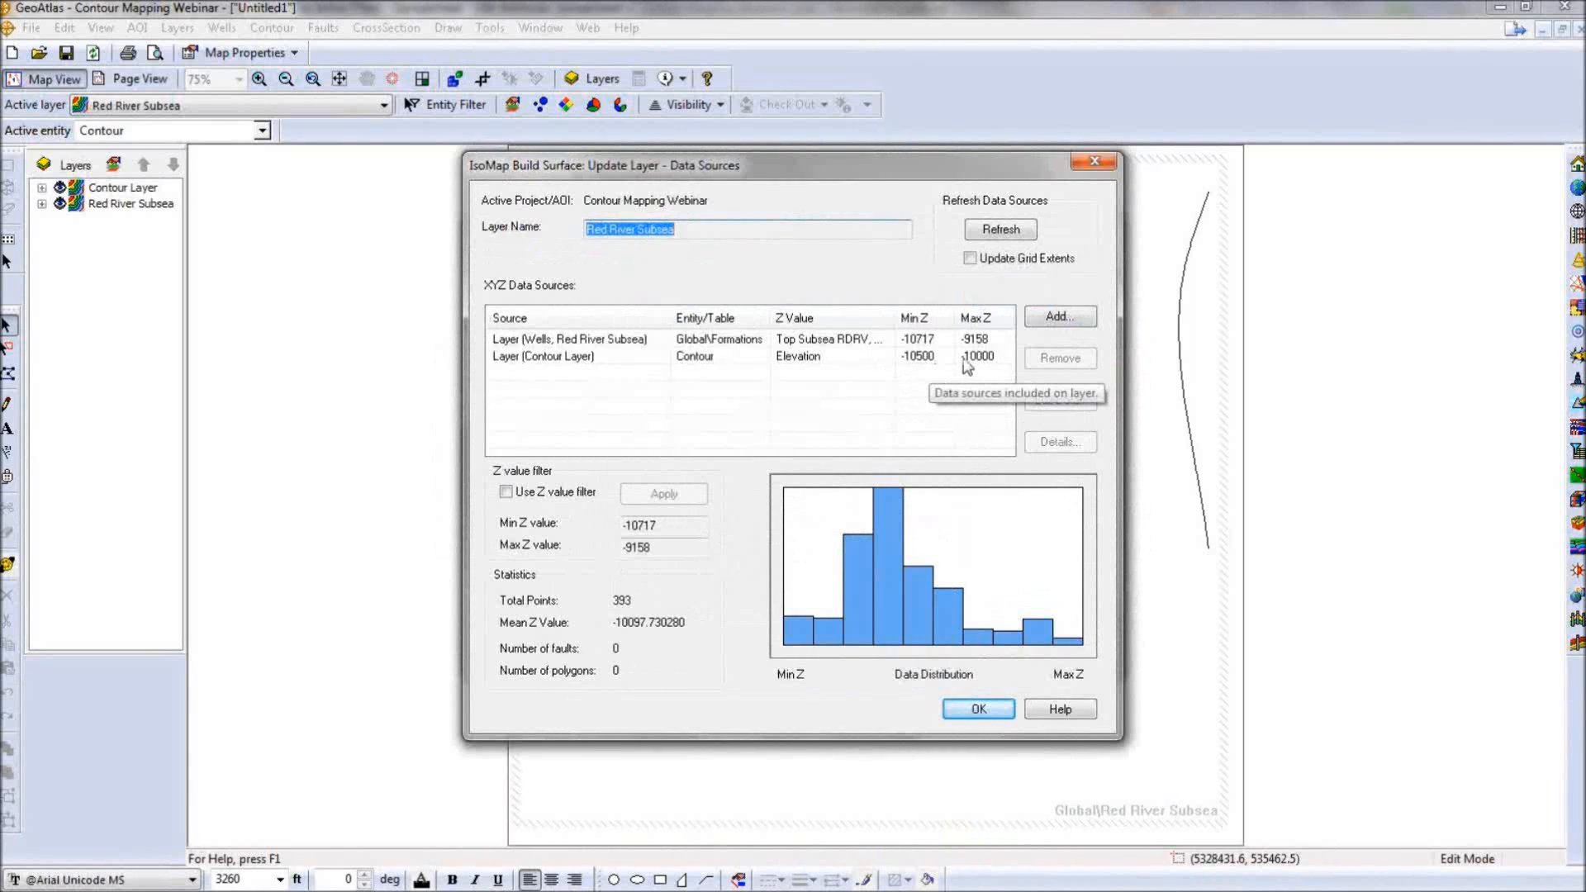
pyautogui.click(993, 708)
pyautogui.click(921, 652)
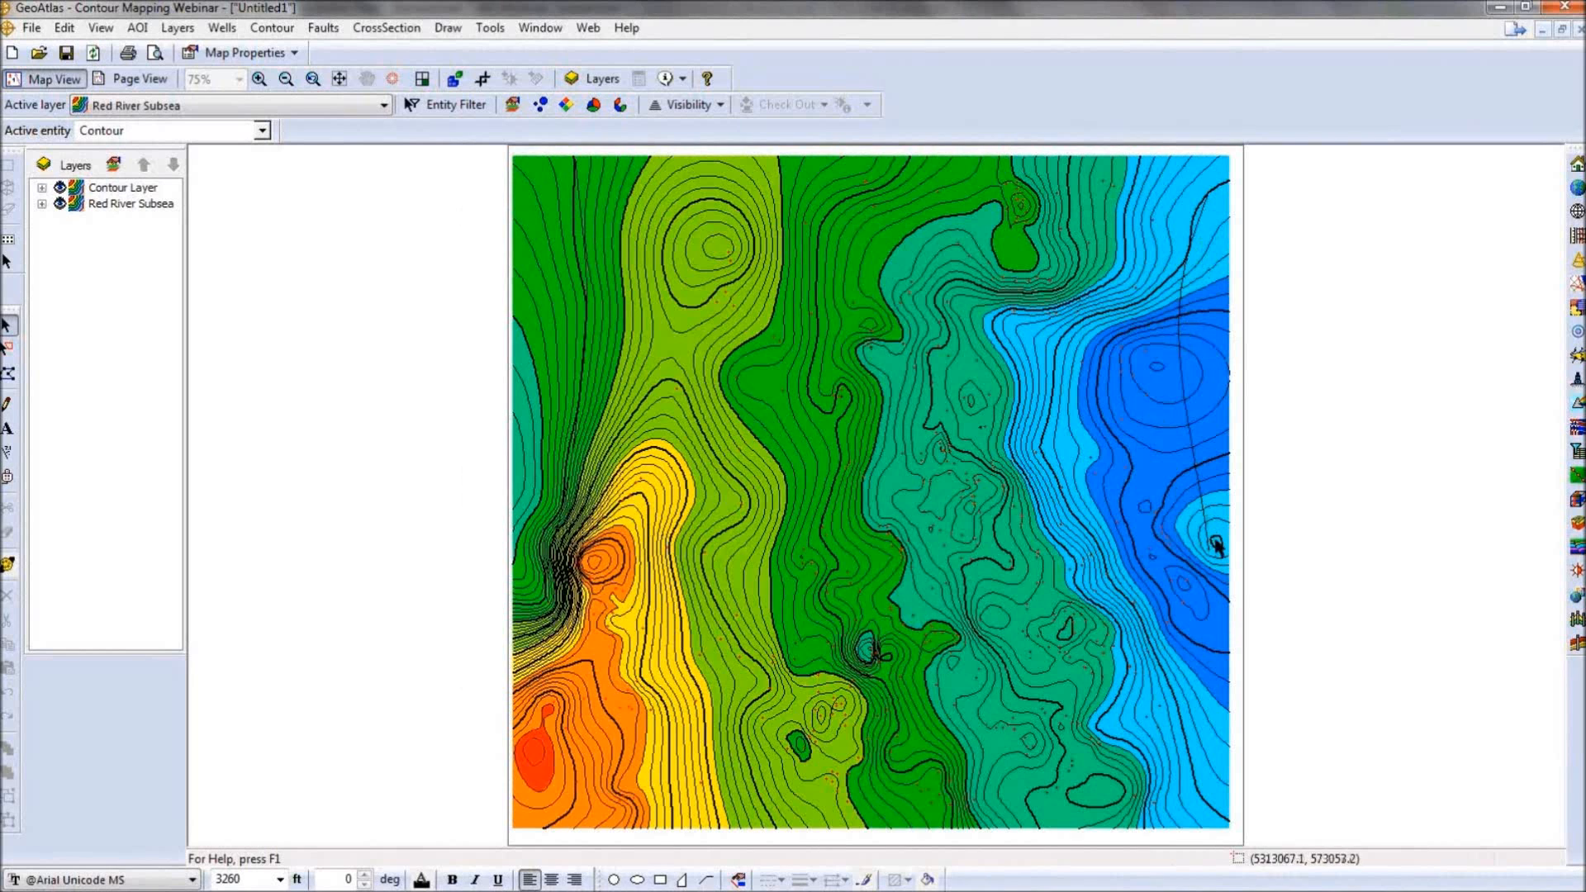
# Replace the Contour Layer and Red River Subsea layers on the map with the Well Spots layer.
pyautogui.moveTo(1179, 319)
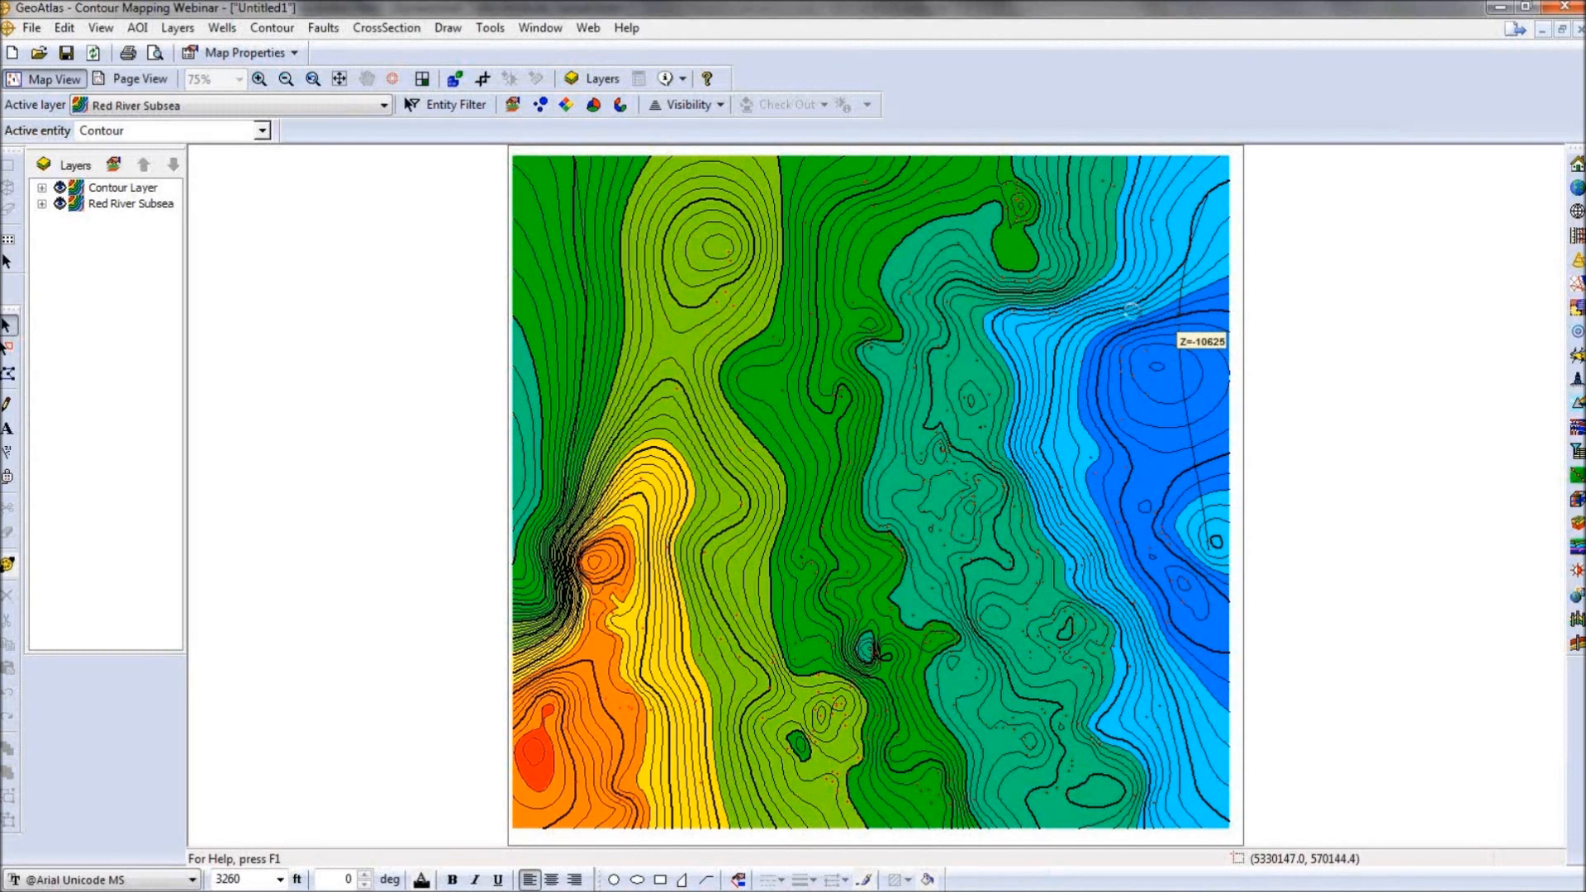
pyautogui.moveTo(602, 291)
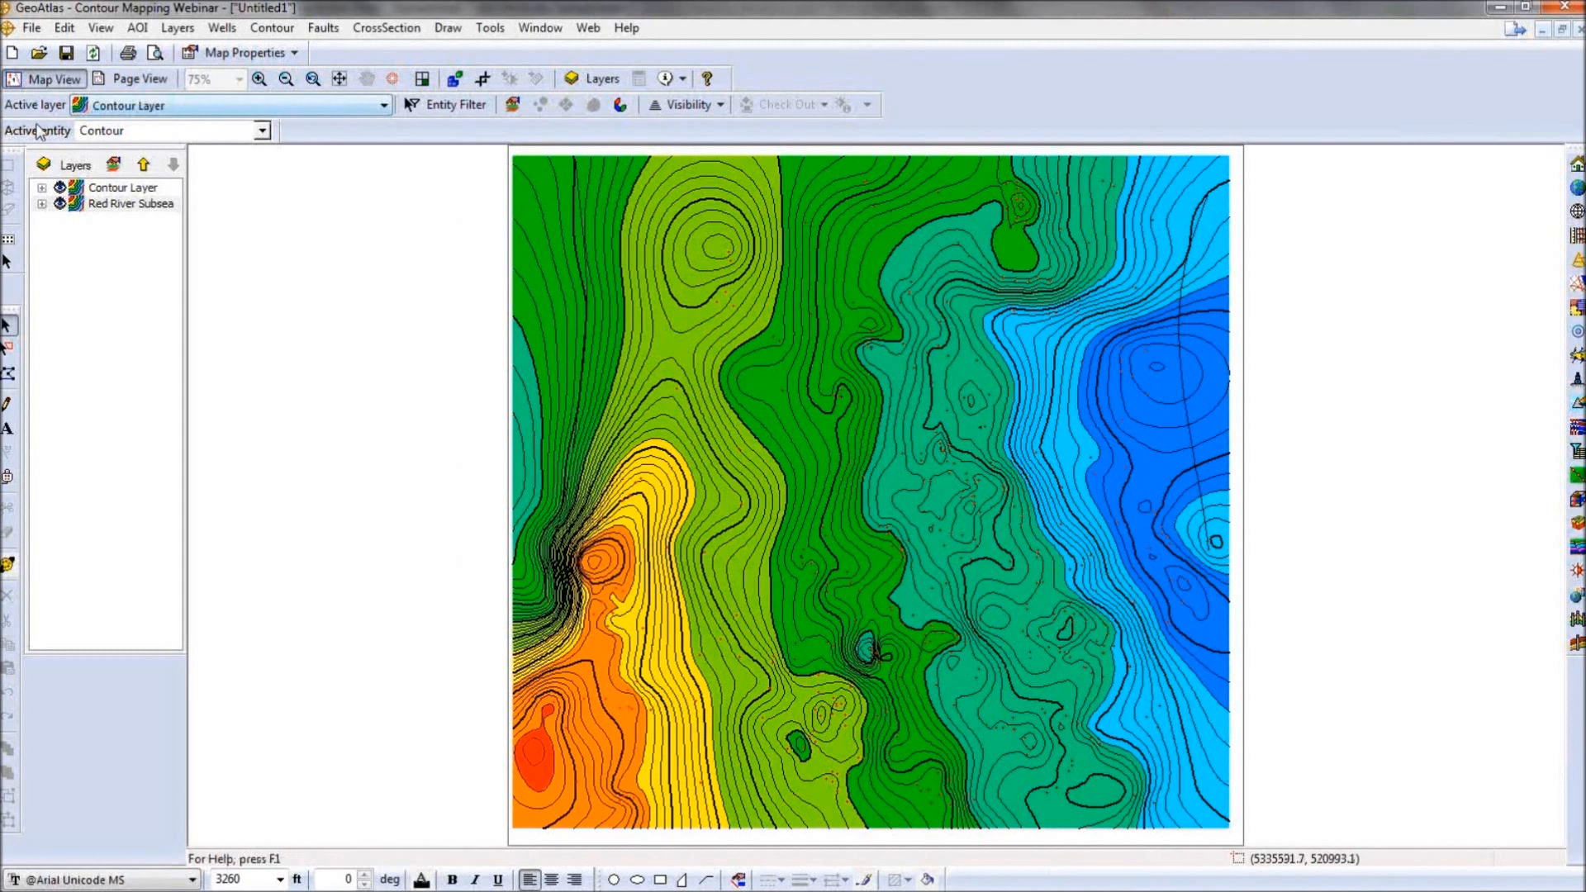
pyautogui.click(68, 165)
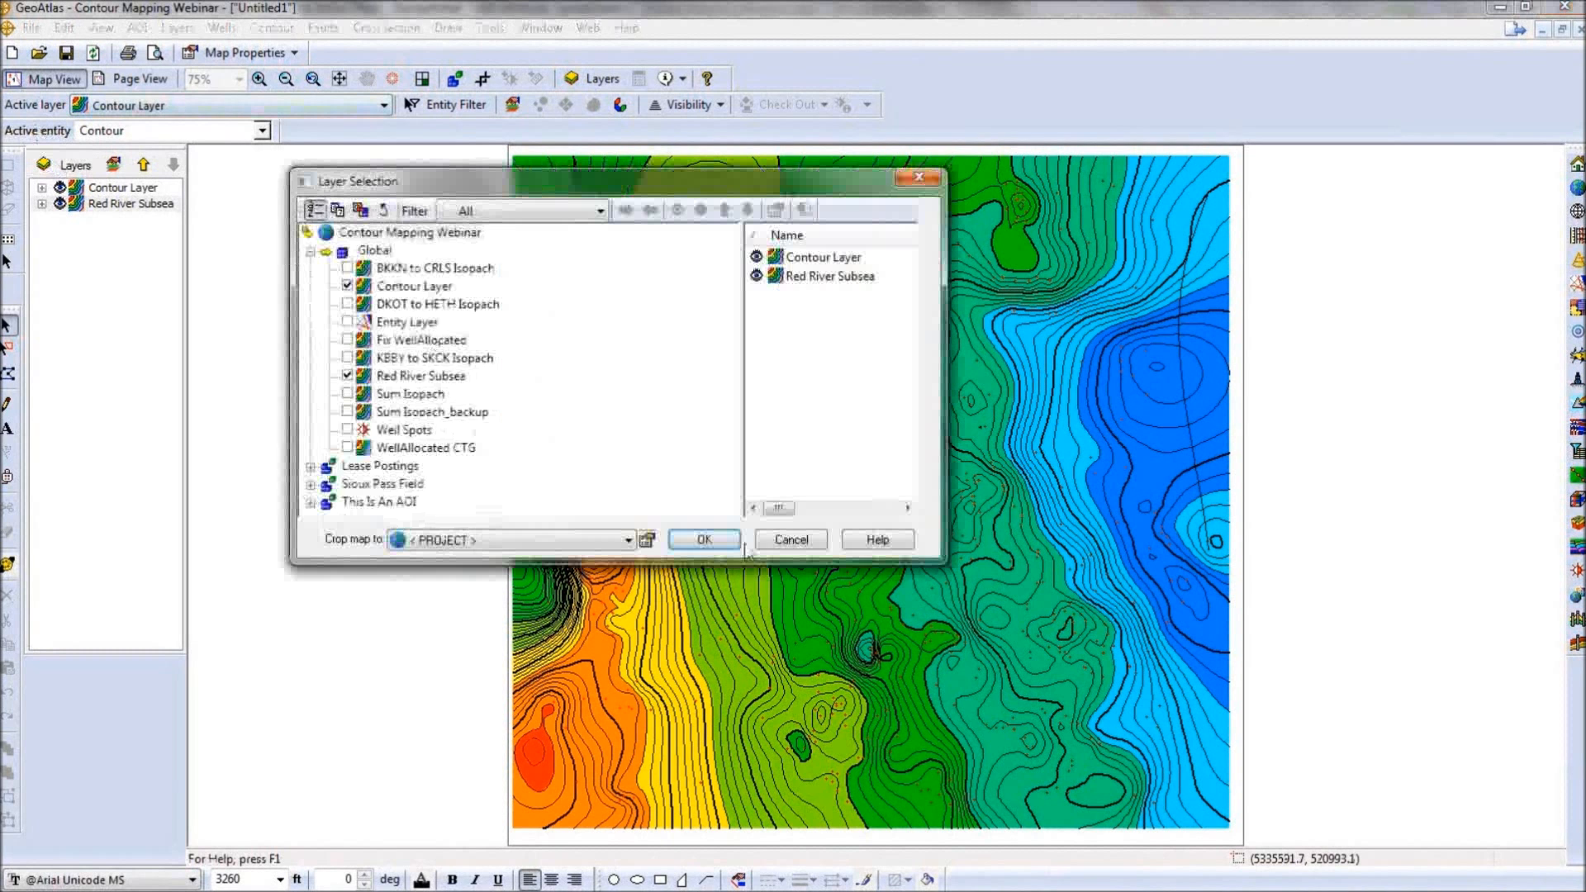
pyautogui.click(347, 376)
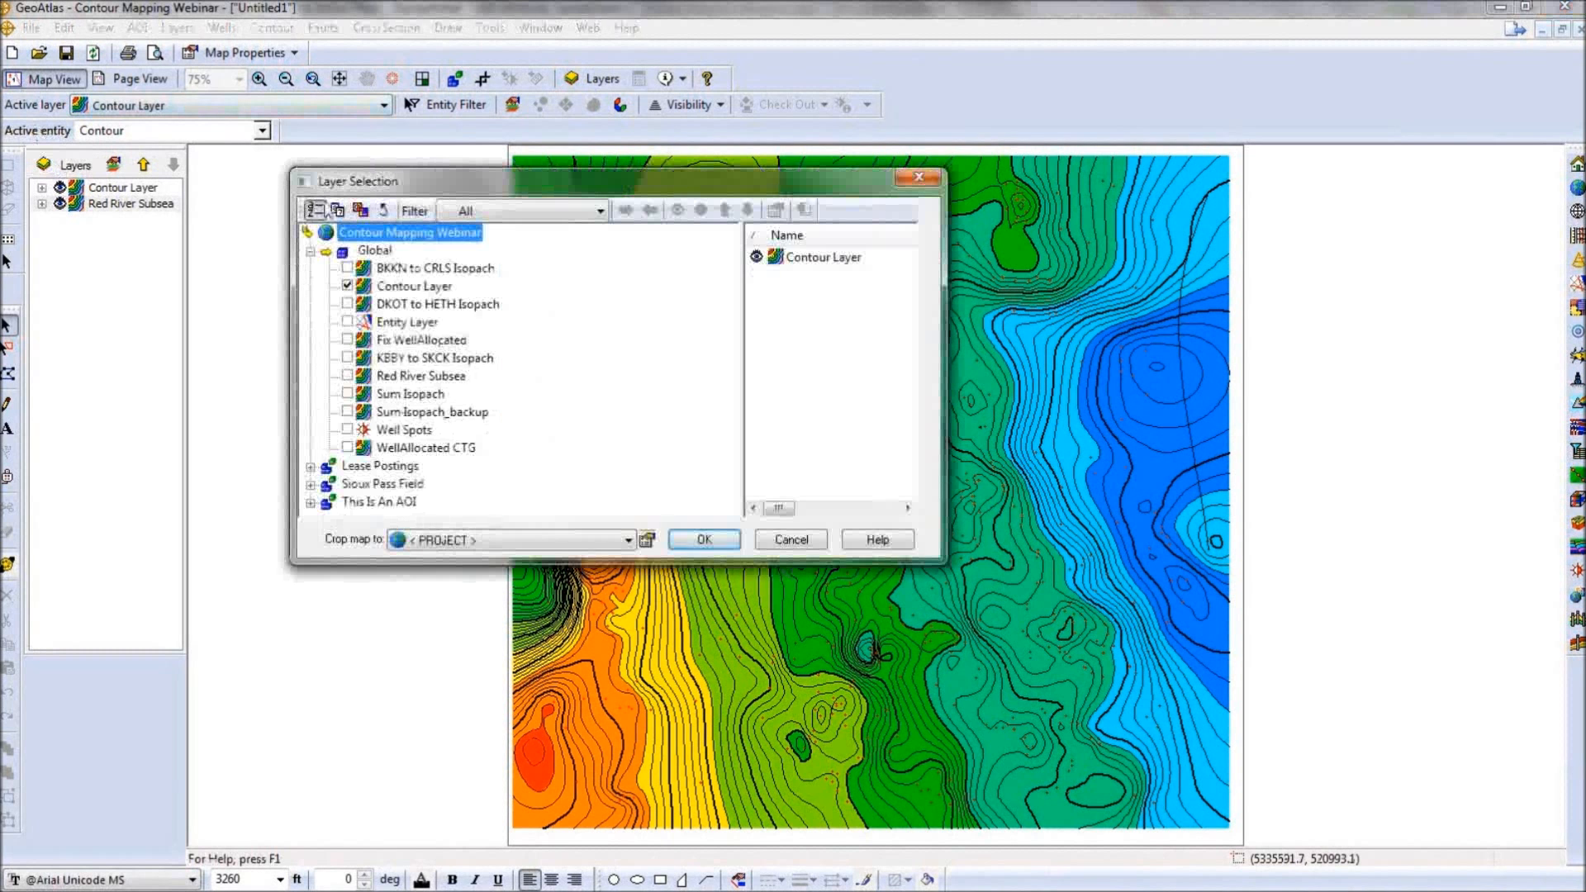
pyautogui.click(347, 286)
pyautogui.click(347, 430)
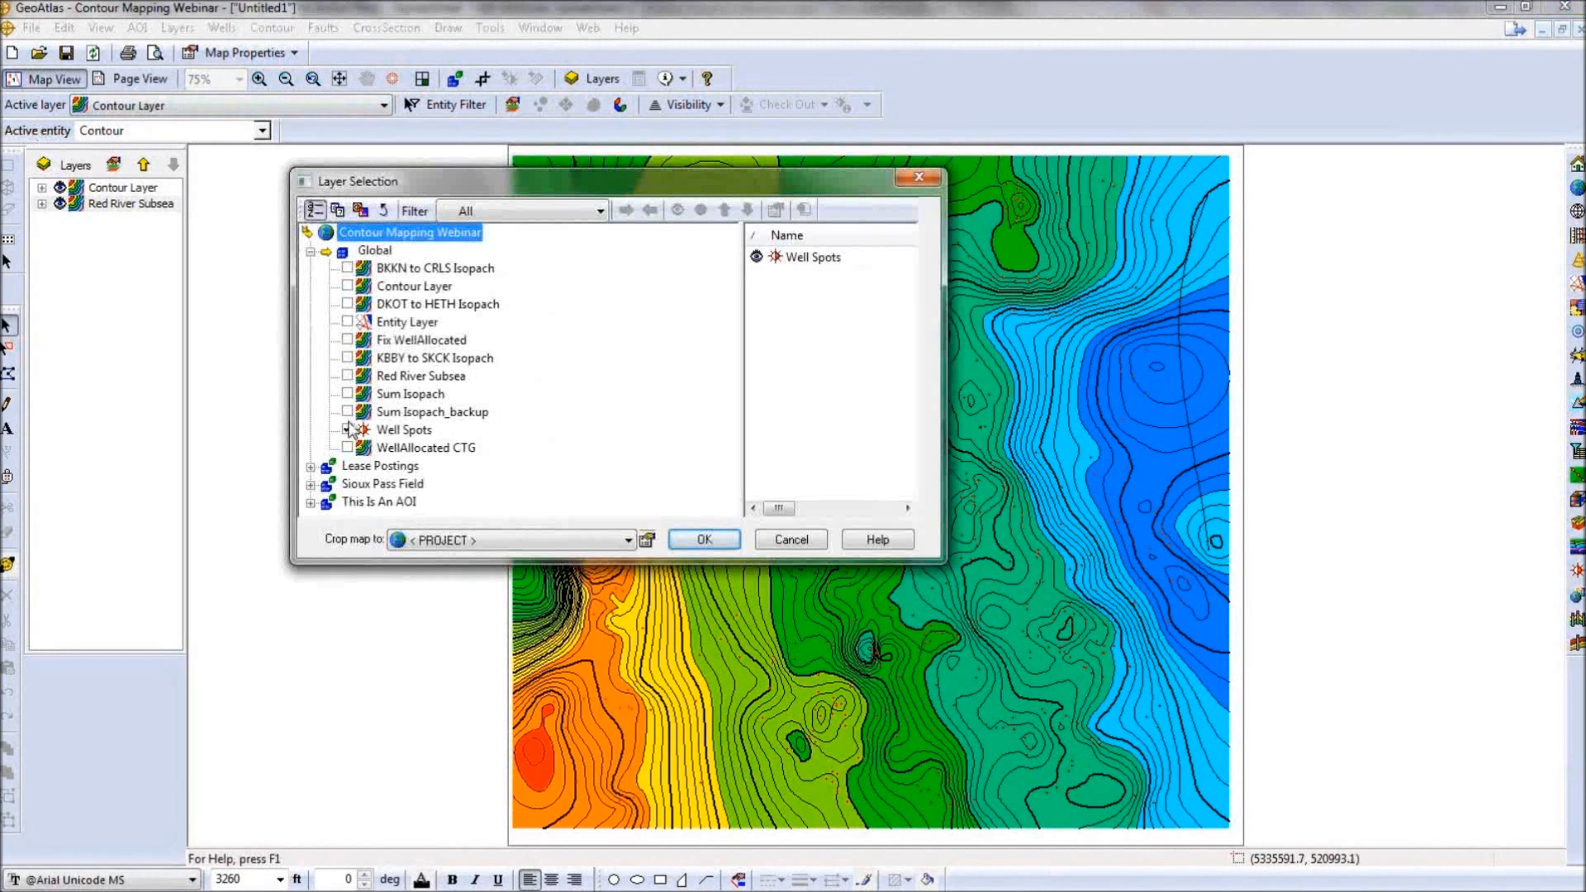
pyautogui.click(717, 544)
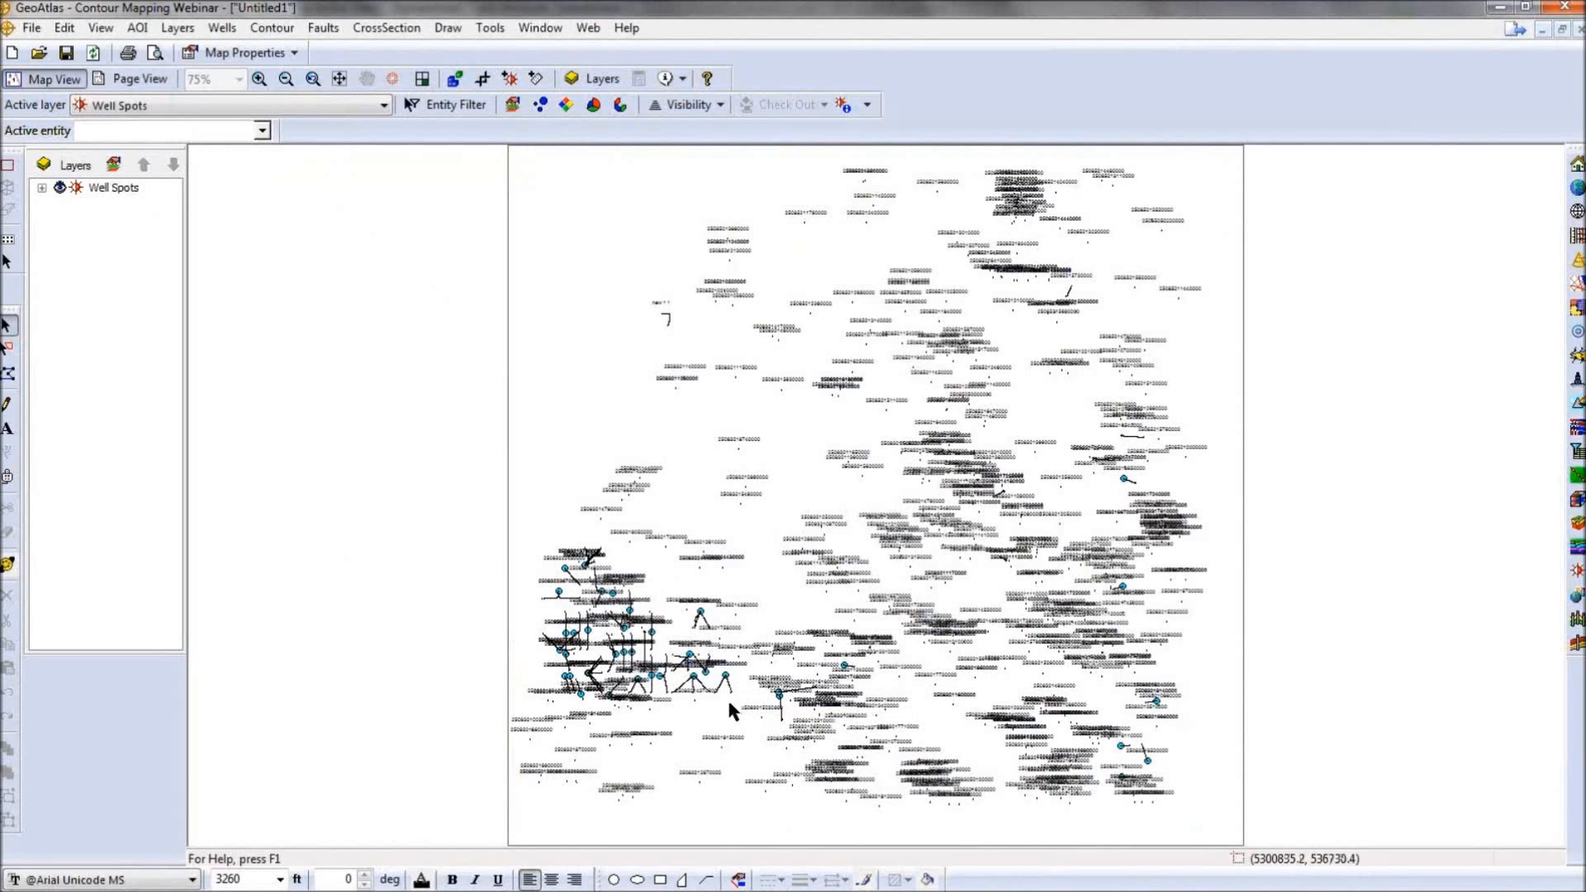
# Select a straight-hole well near the map's centre and open its data attributes.
pyautogui.click(746, 486)
pyautogui.rightClick(748, 489)
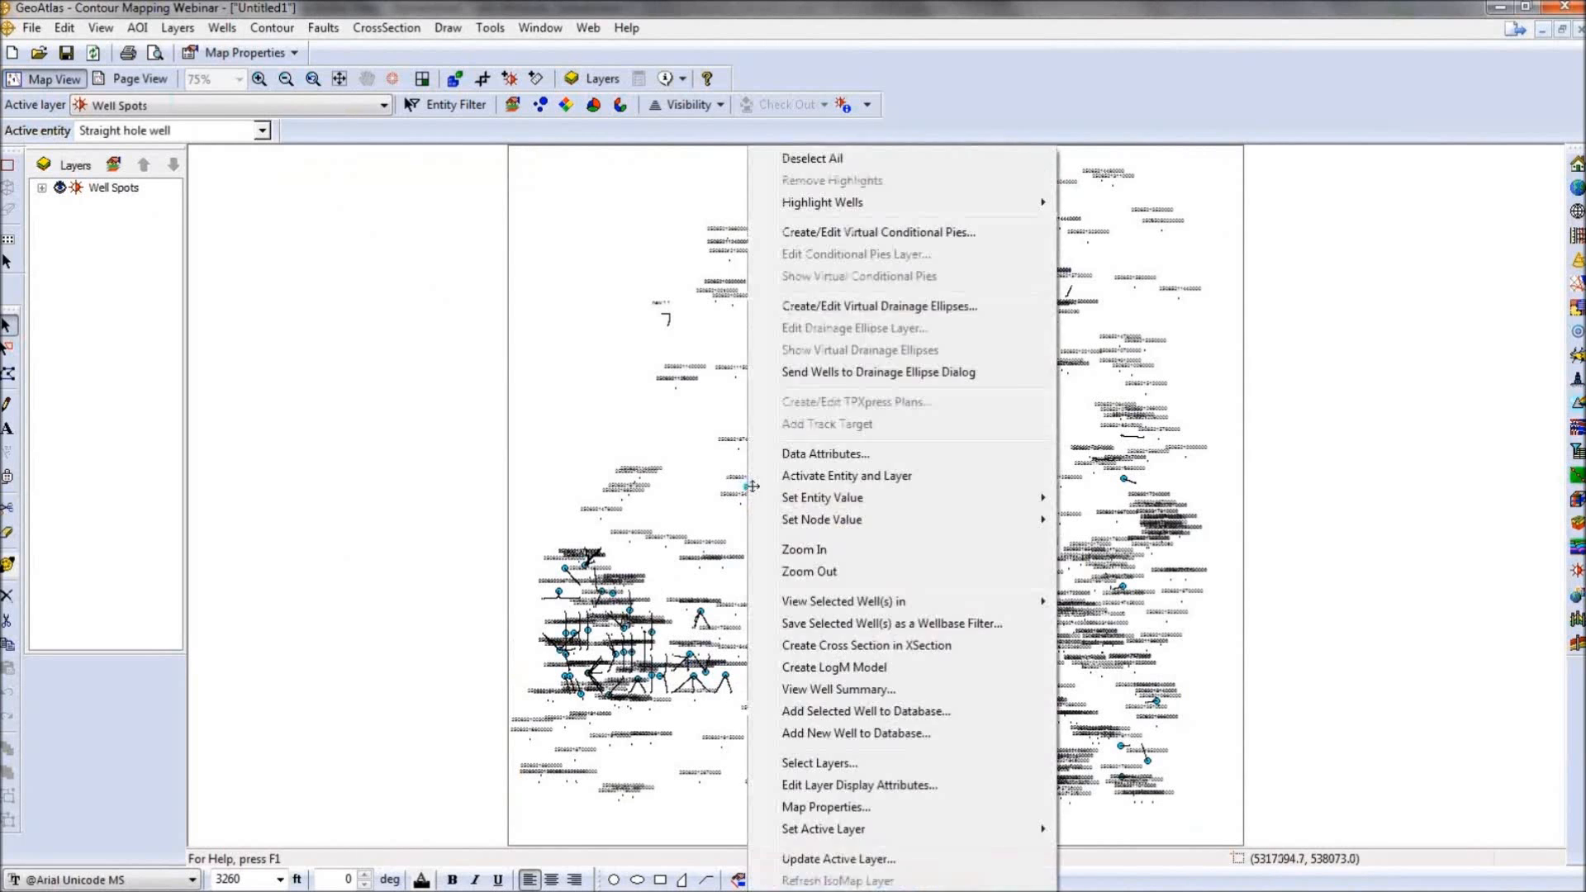
pyautogui.click(814, 455)
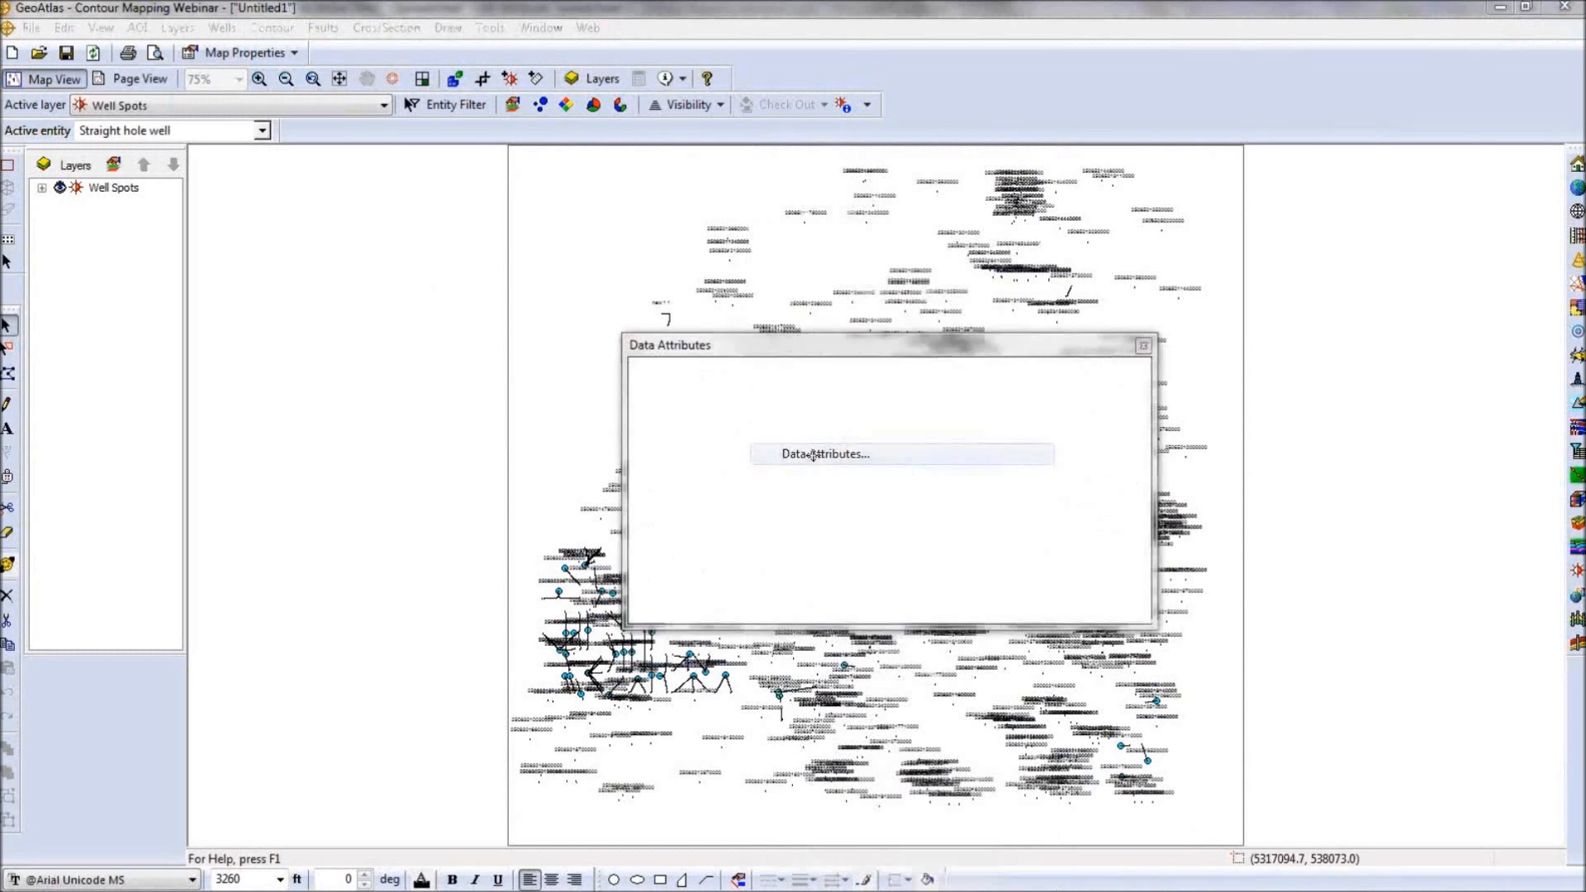
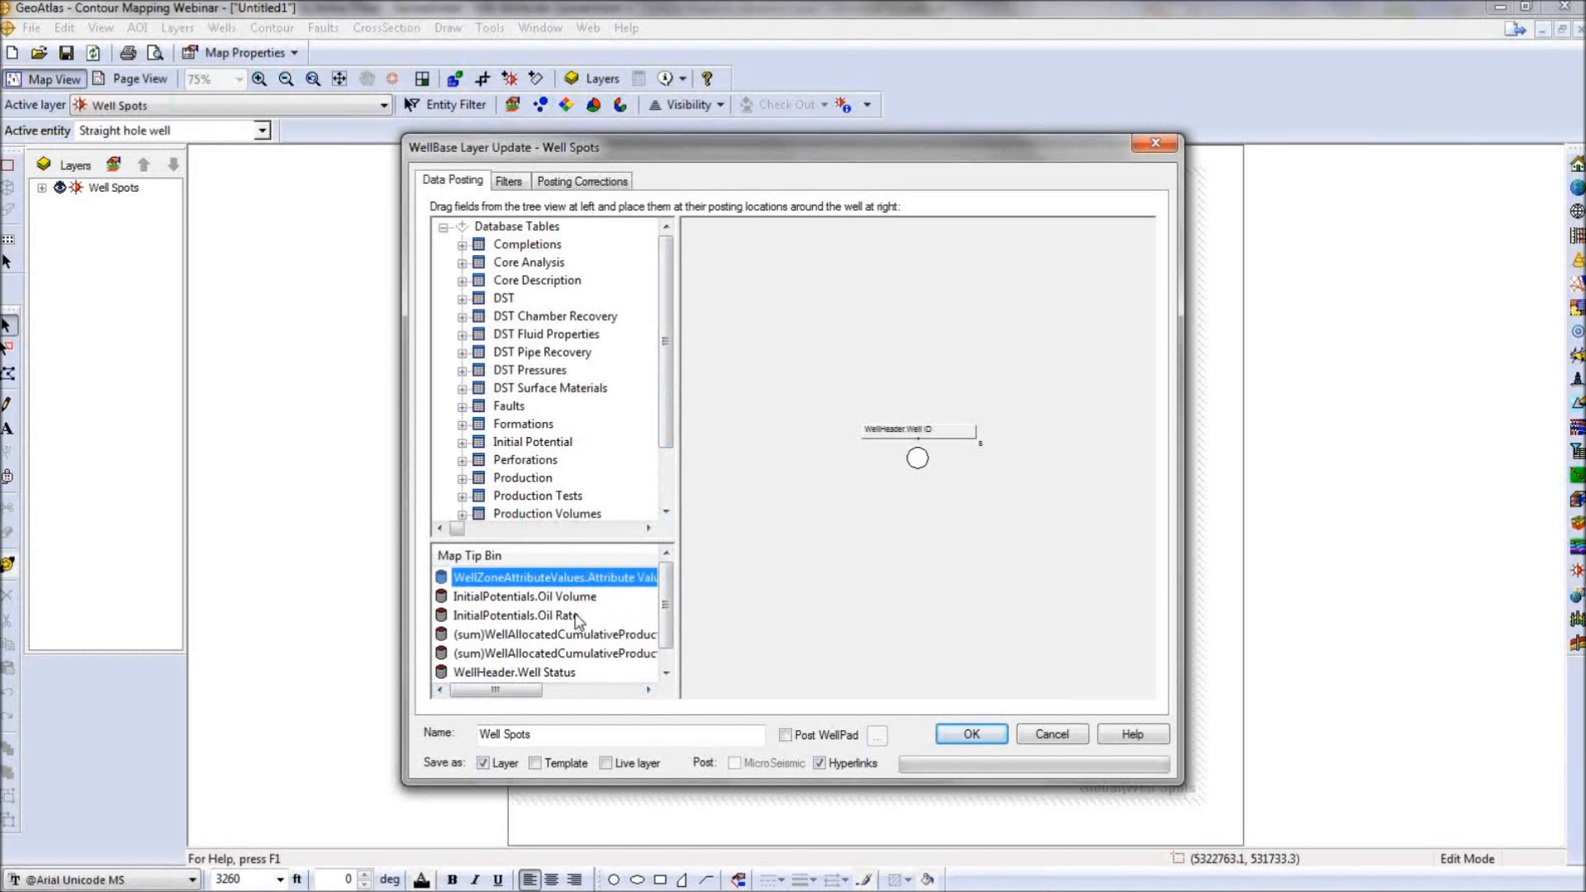
# Review the map tip fields and the Formations and Zones database tables for the Well Spots layer, then accept the layer settings.
pyautogui.moveTo(510, 692)
pyautogui.mouseDown()
pyautogui.moveTo(580, 692)
pyautogui.moveTo(507, 692)
pyautogui.mouseUp()
pyautogui.click(666, 673)
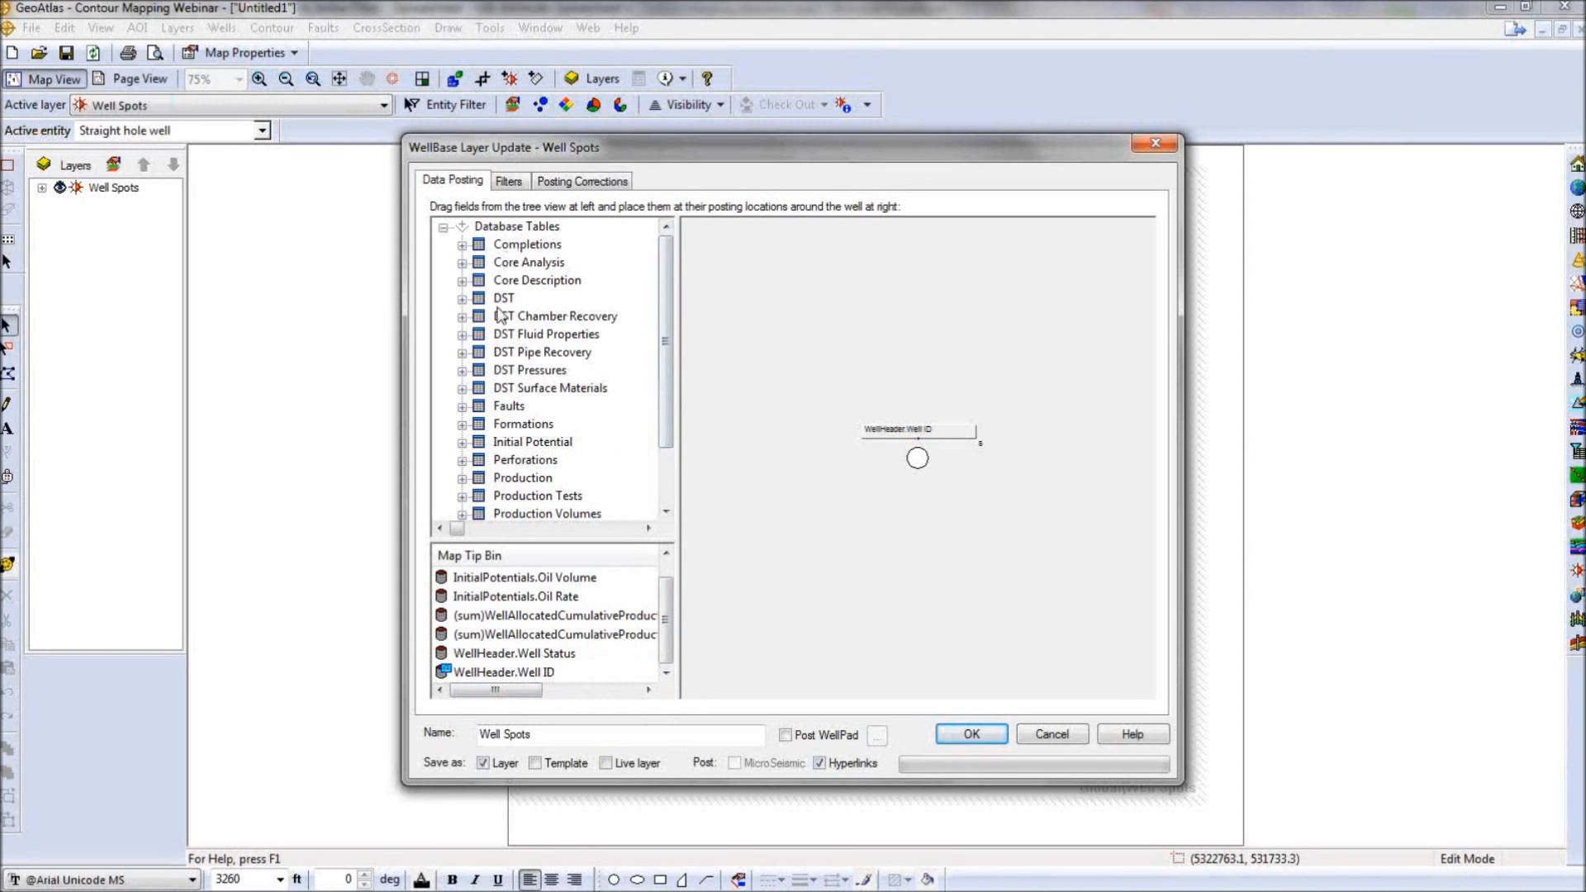
pyautogui.scroll(-2, 667, 426)
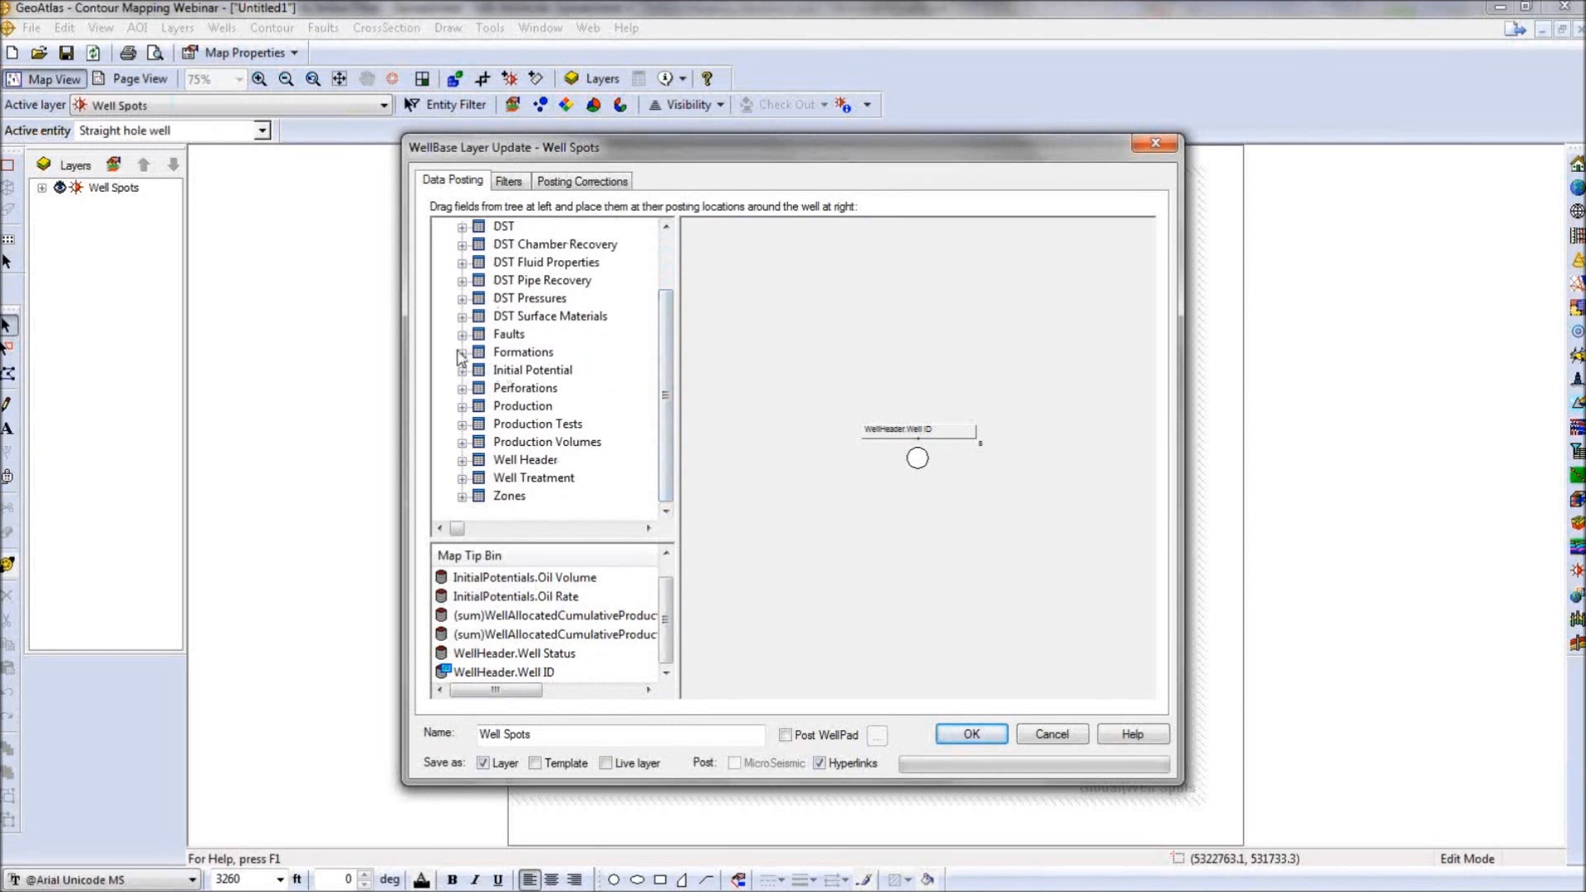
pyautogui.click(462, 352)
pyautogui.moveTo(675, 367)
pyautogui.mouseDown()
pyautogui.moveTo(674, 430)
pyautogui.moveTo(664, 355)
pyautogui.mouseUp()
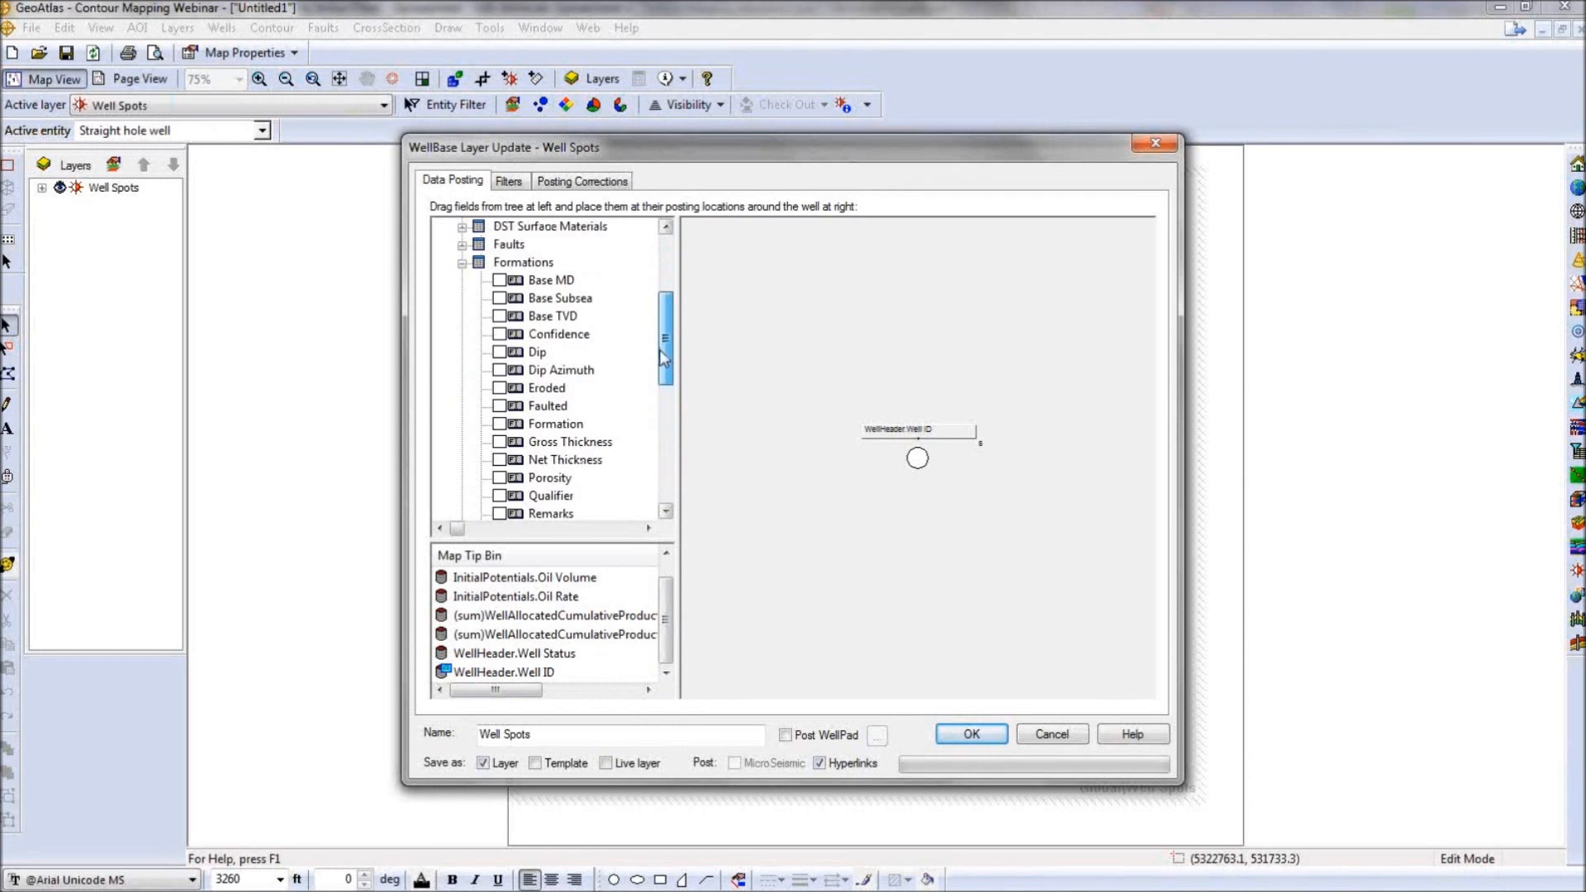
pyautogui.click(464, 264)
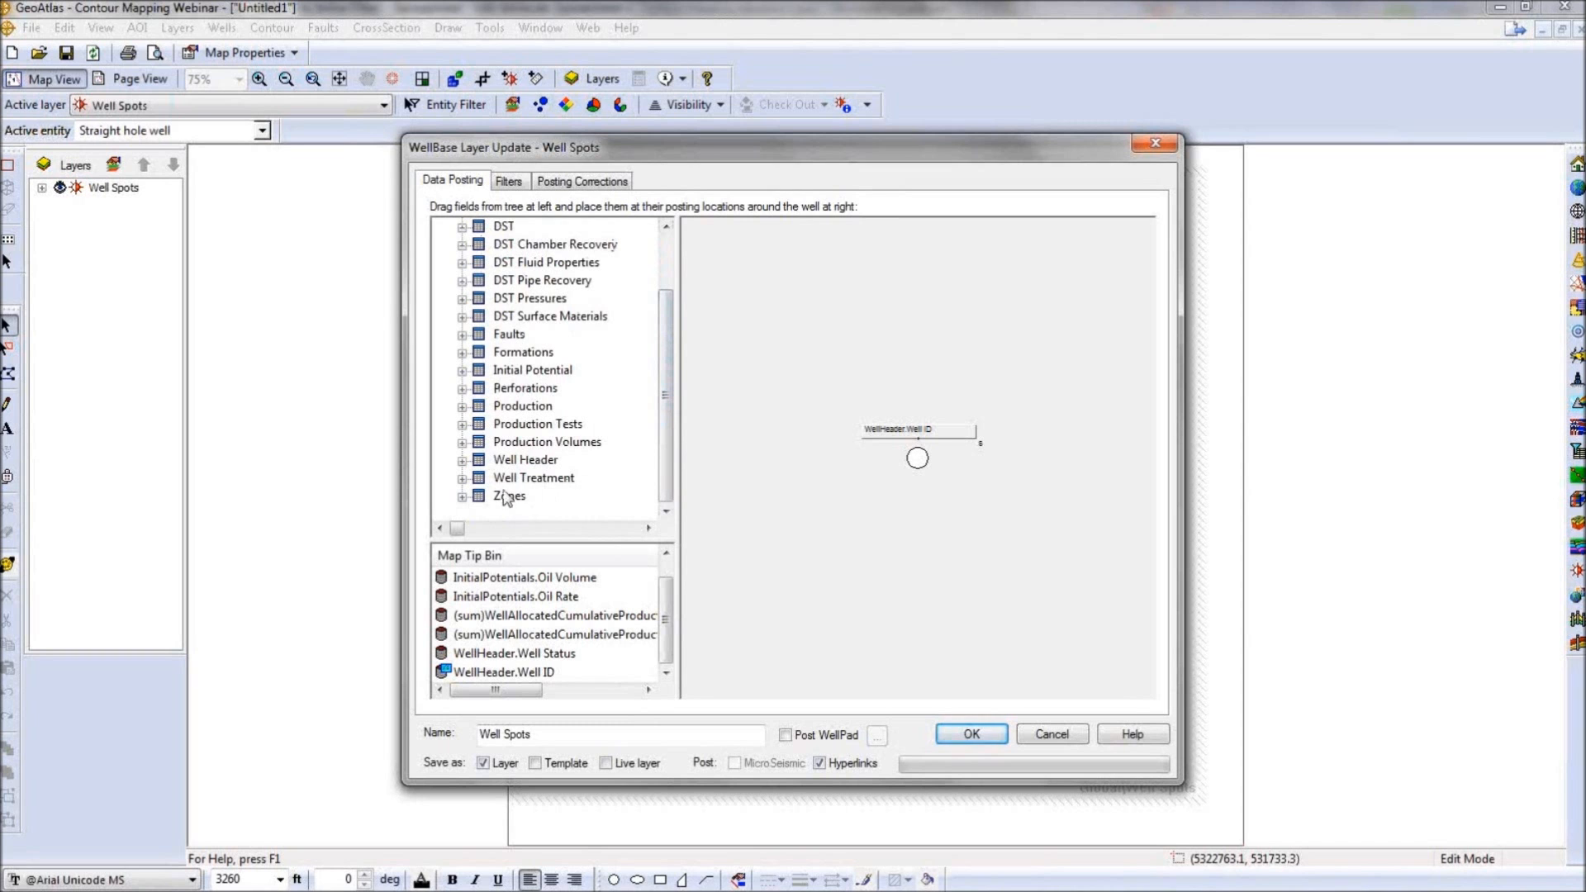
pyautogui.click(463, 495)
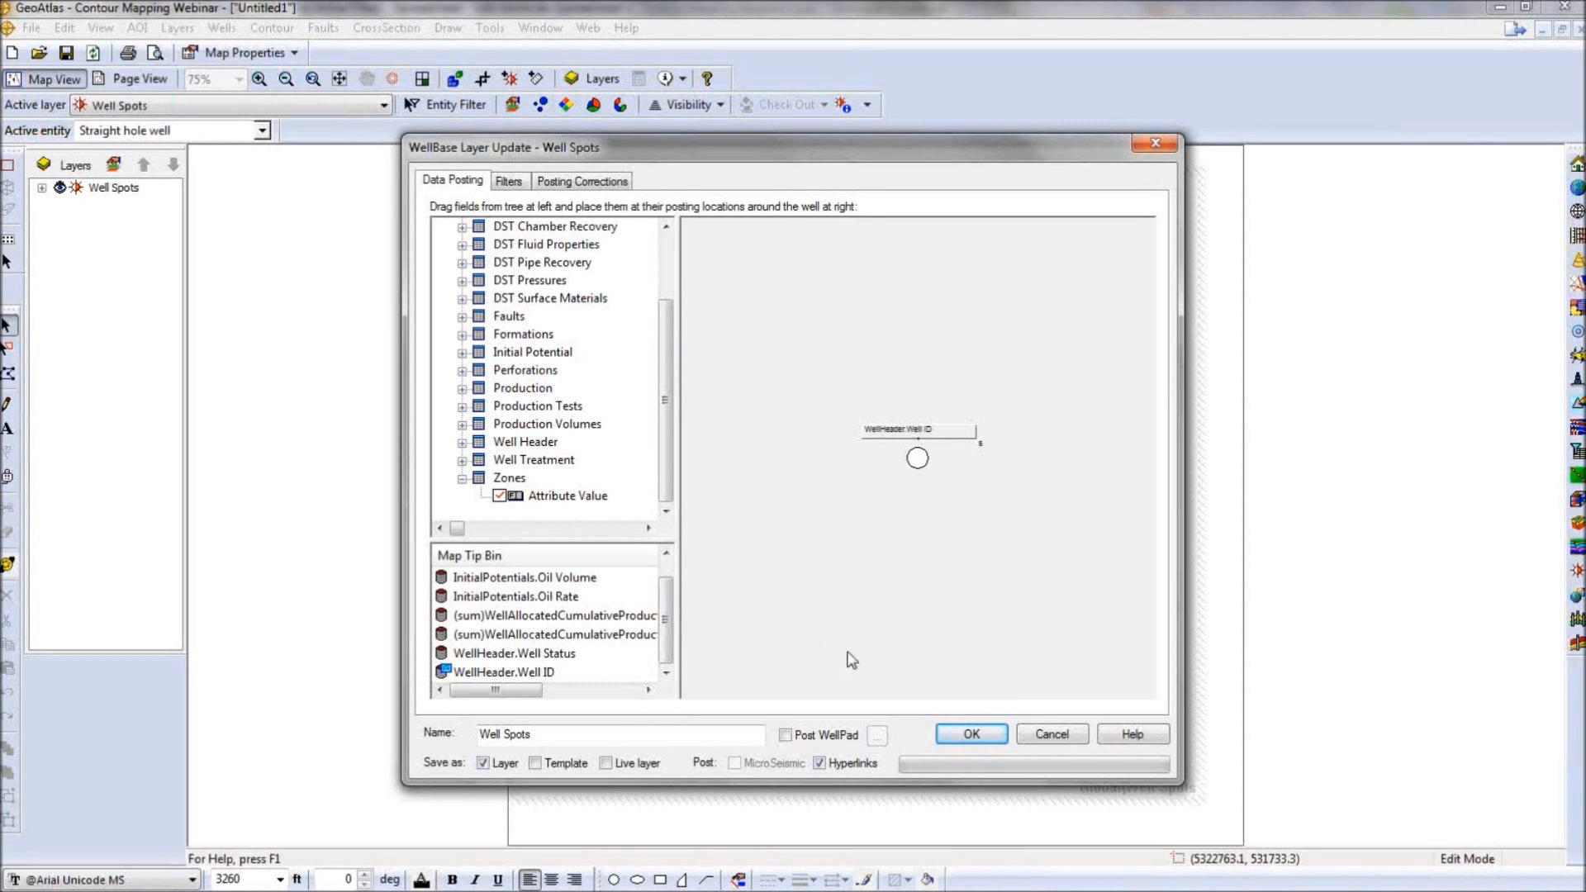
pyautogui.click(972, 731)
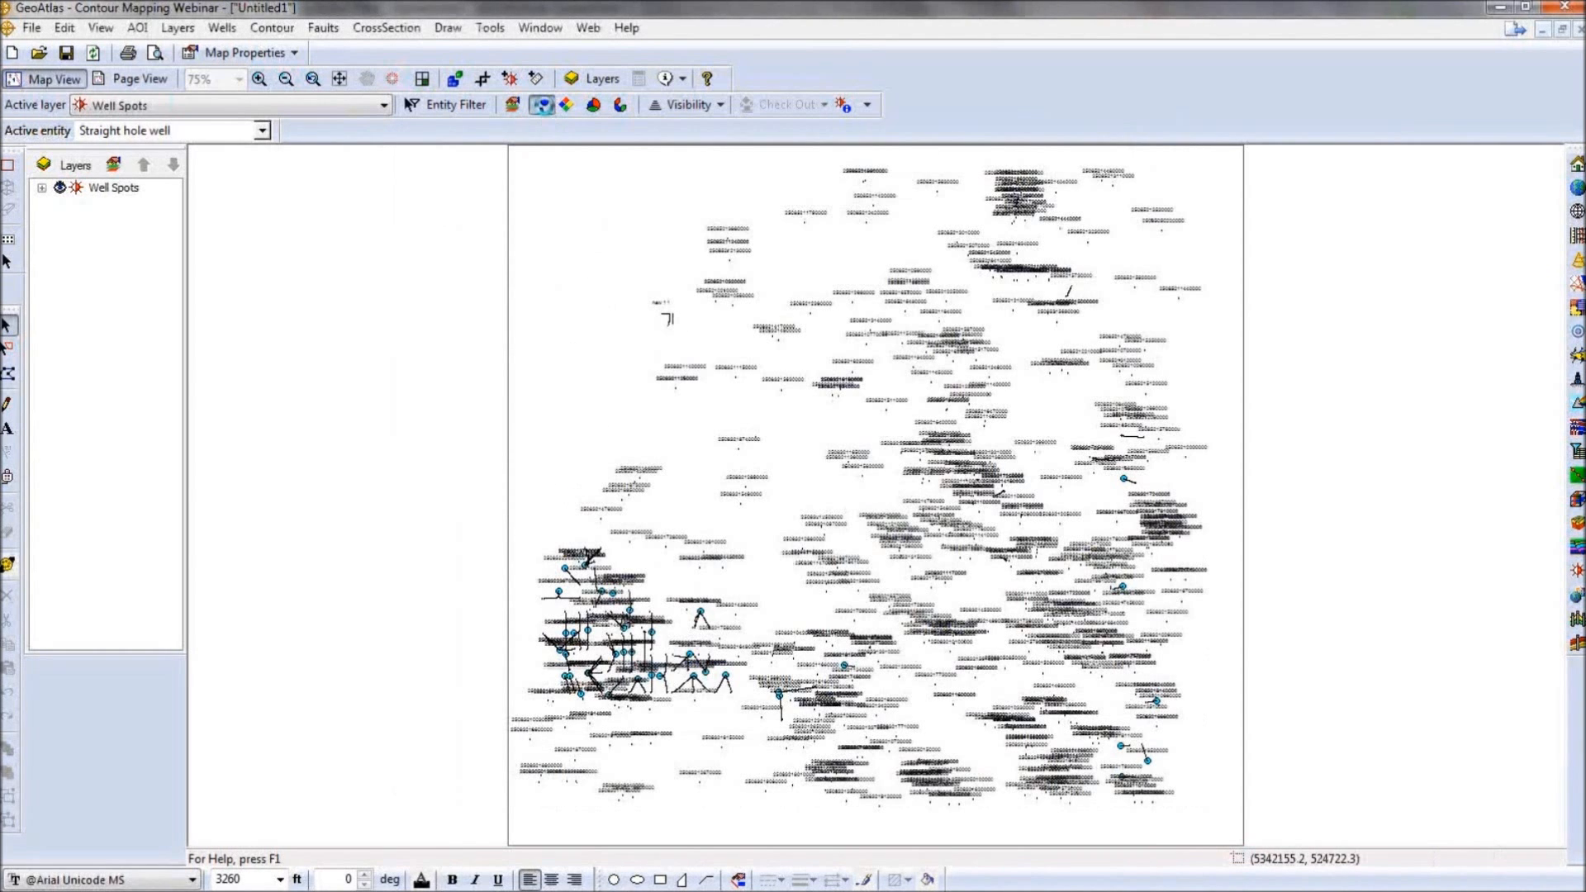
# Base the straight-hole wells' bubble symbols on the field Attribute Value ROC, Well, Numeric Attribute Value, GGX.
pyautogui.click(542, 105)
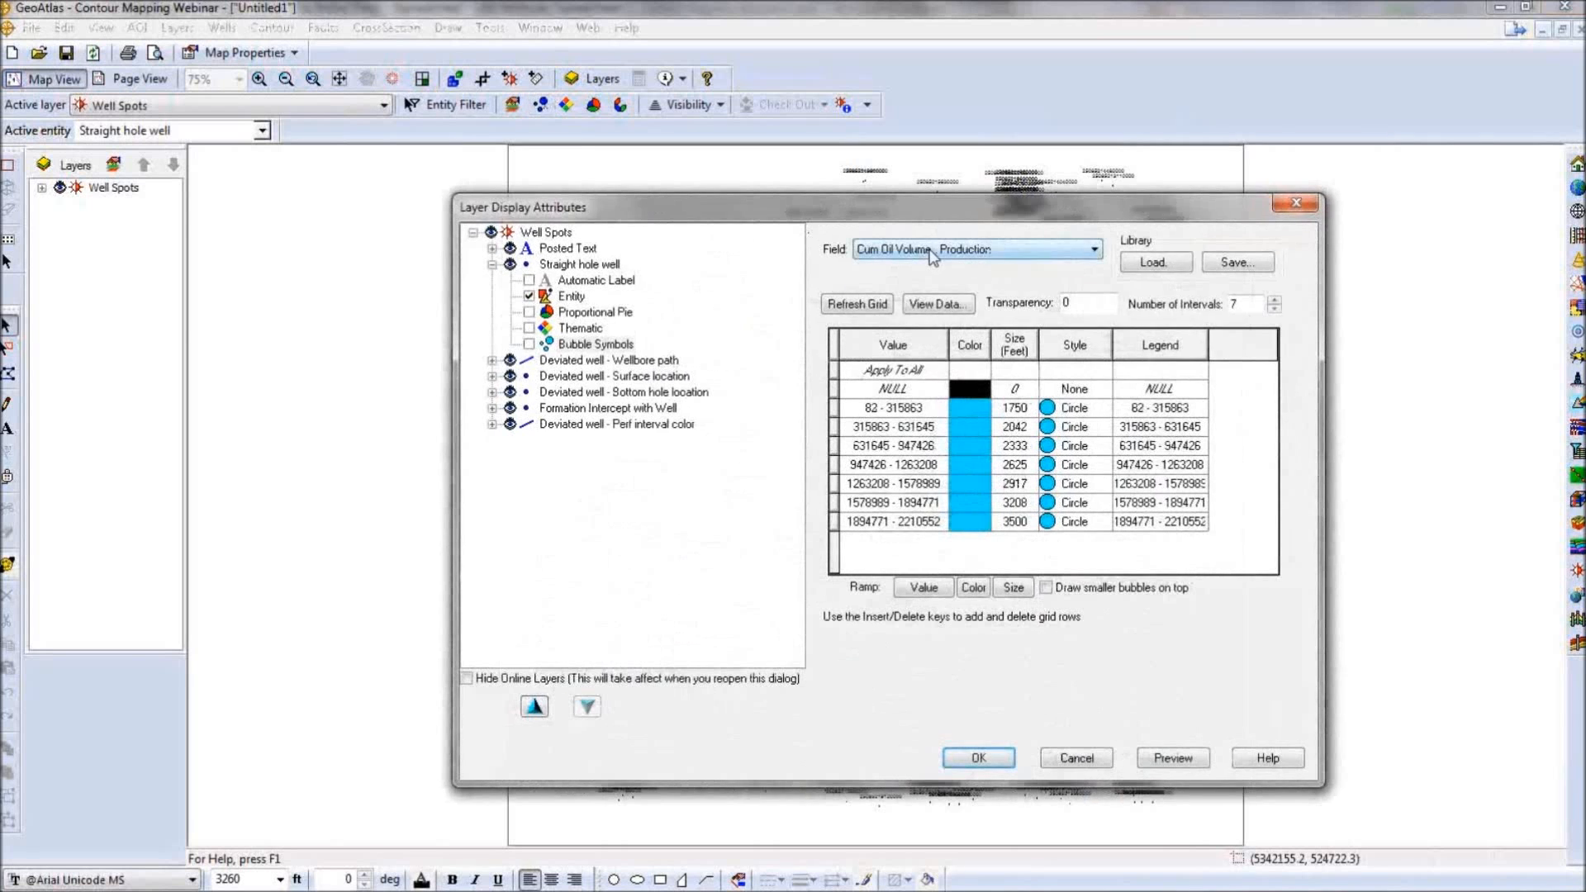
pyautogui.click(932, 250)
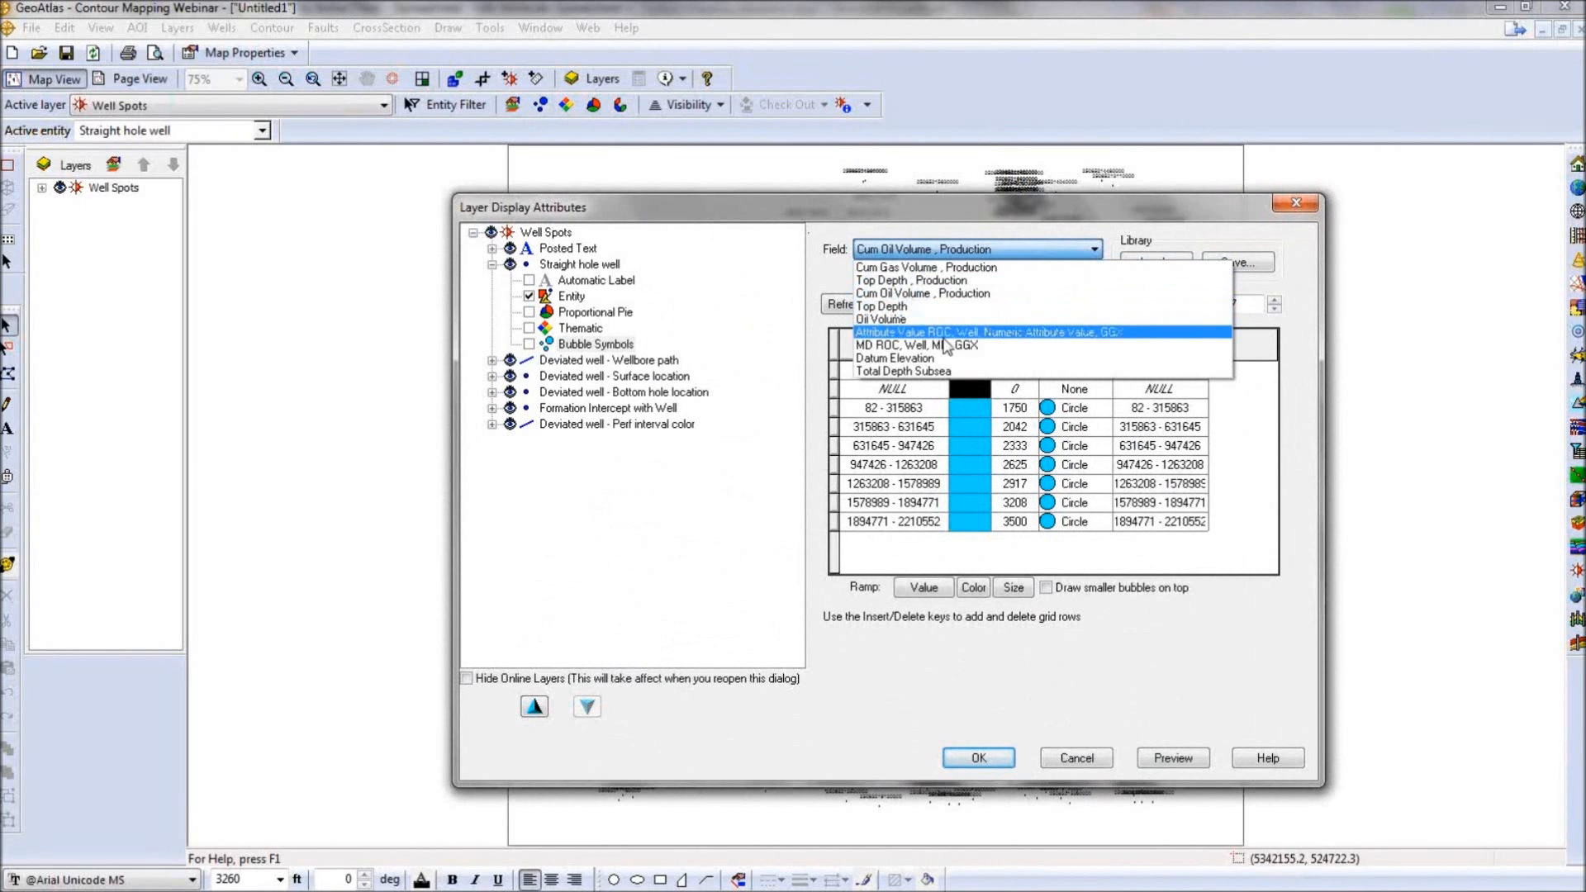
pyautogui.click(995, 333)
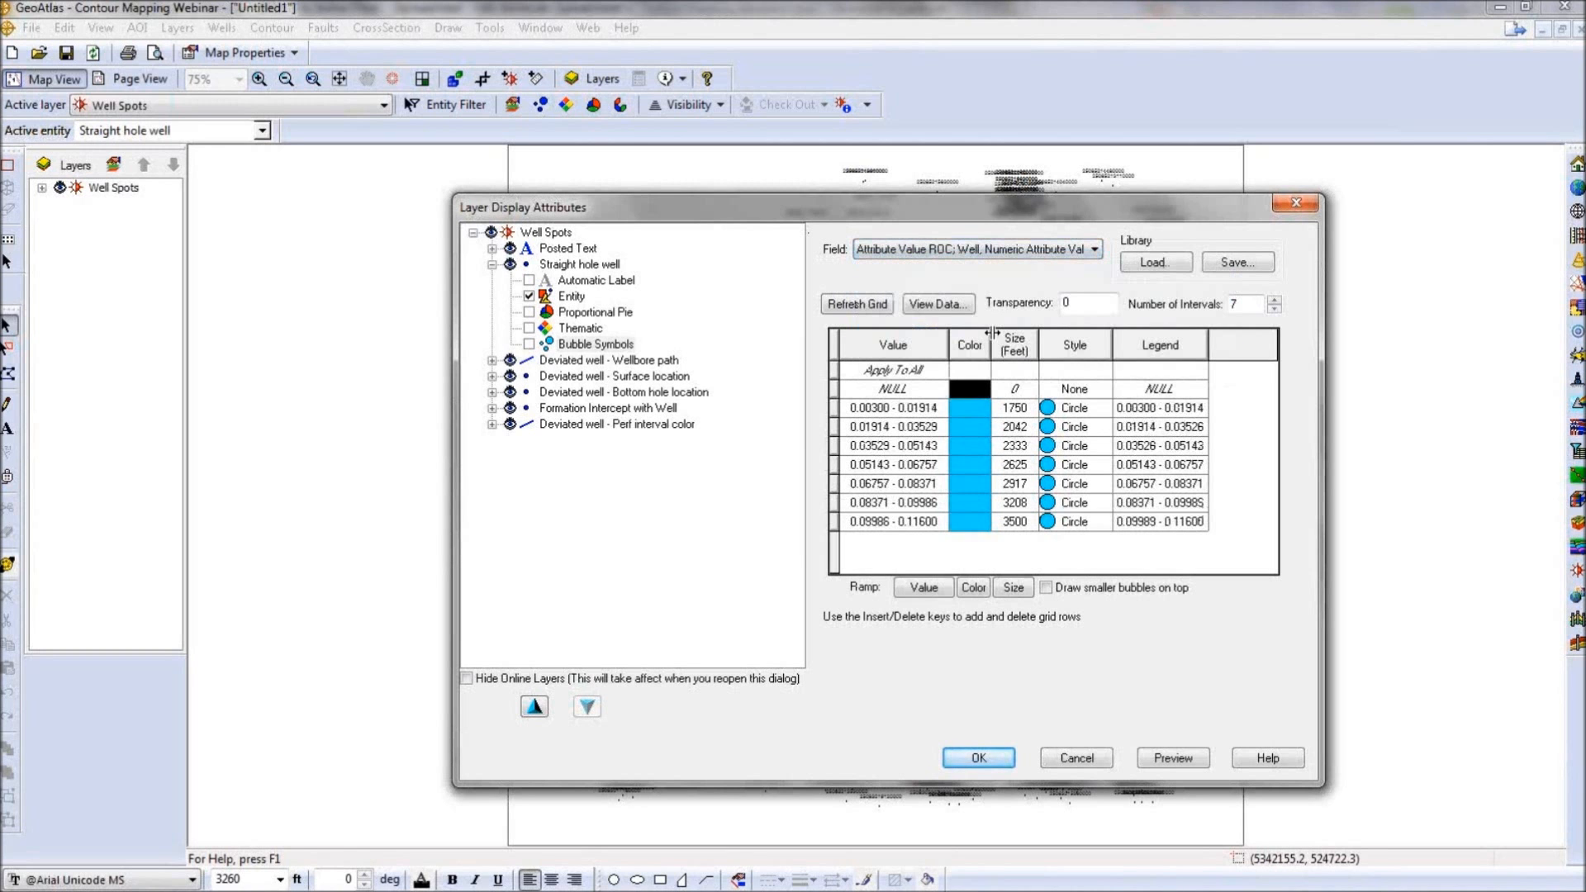
pyautogui.click(1007, 254)
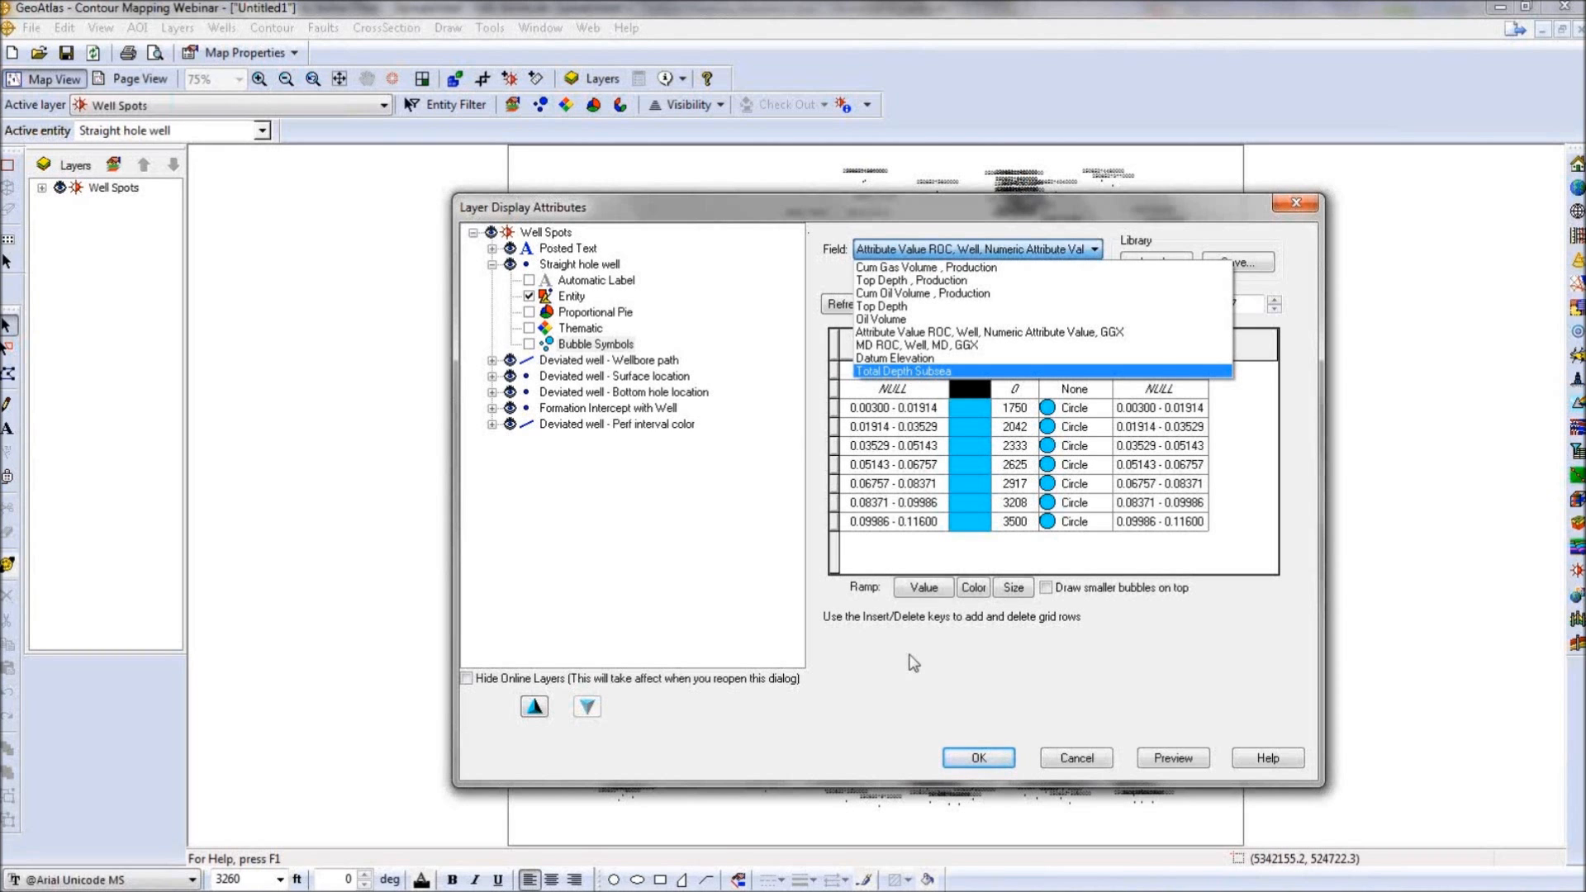
pyautogui.click(1025, 598)
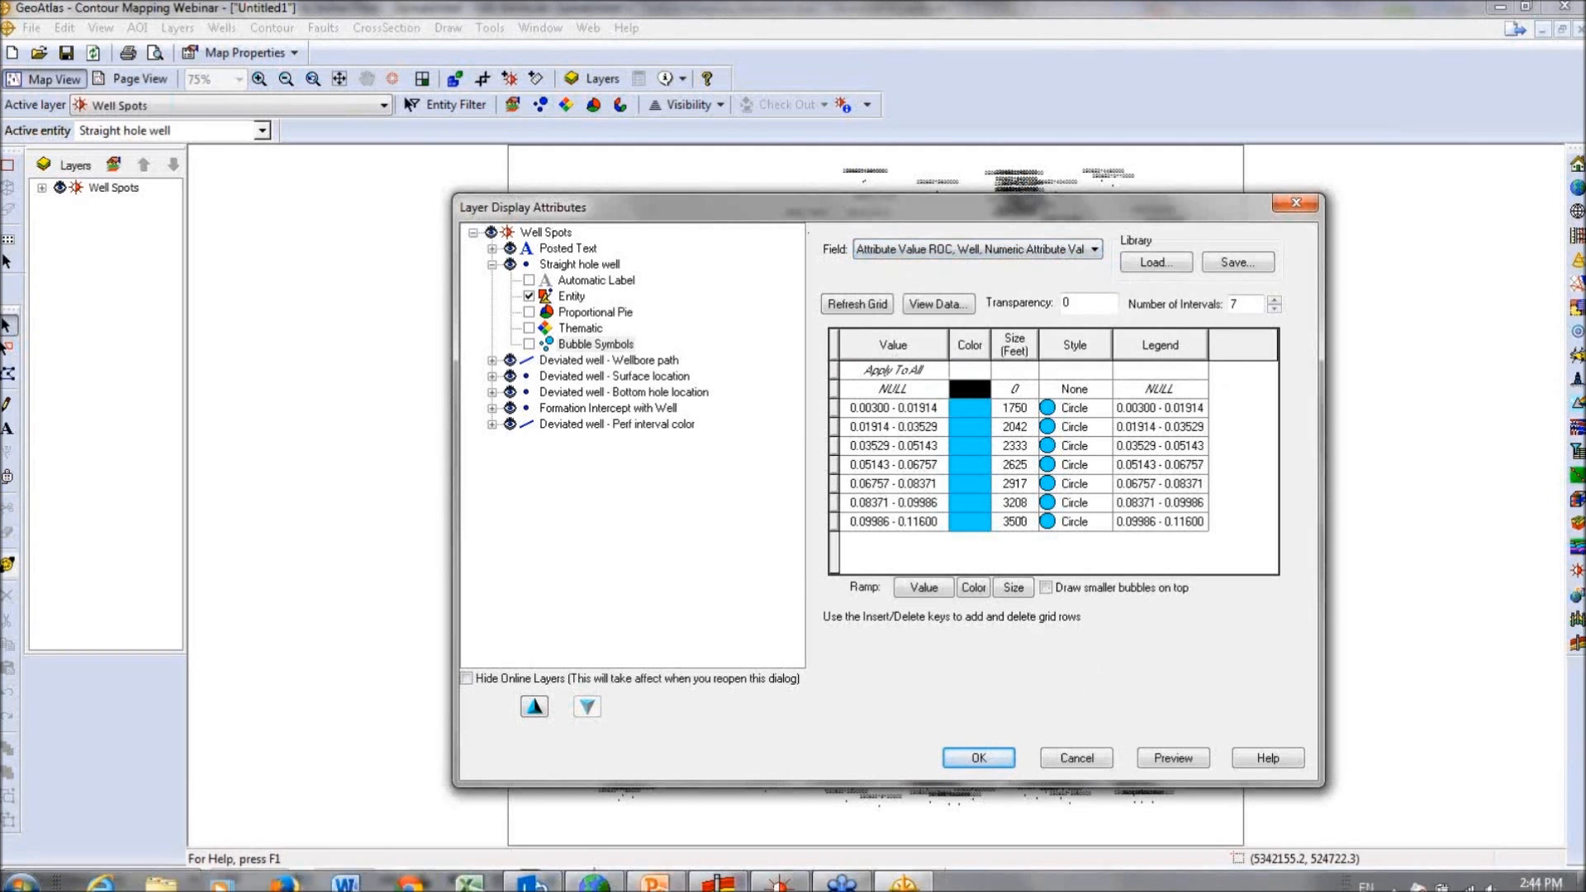
# Switch to WellBase and check the unit of measure of the Oil Rate column in the Initial Potentials table.
pyautogui.click(789, 880)
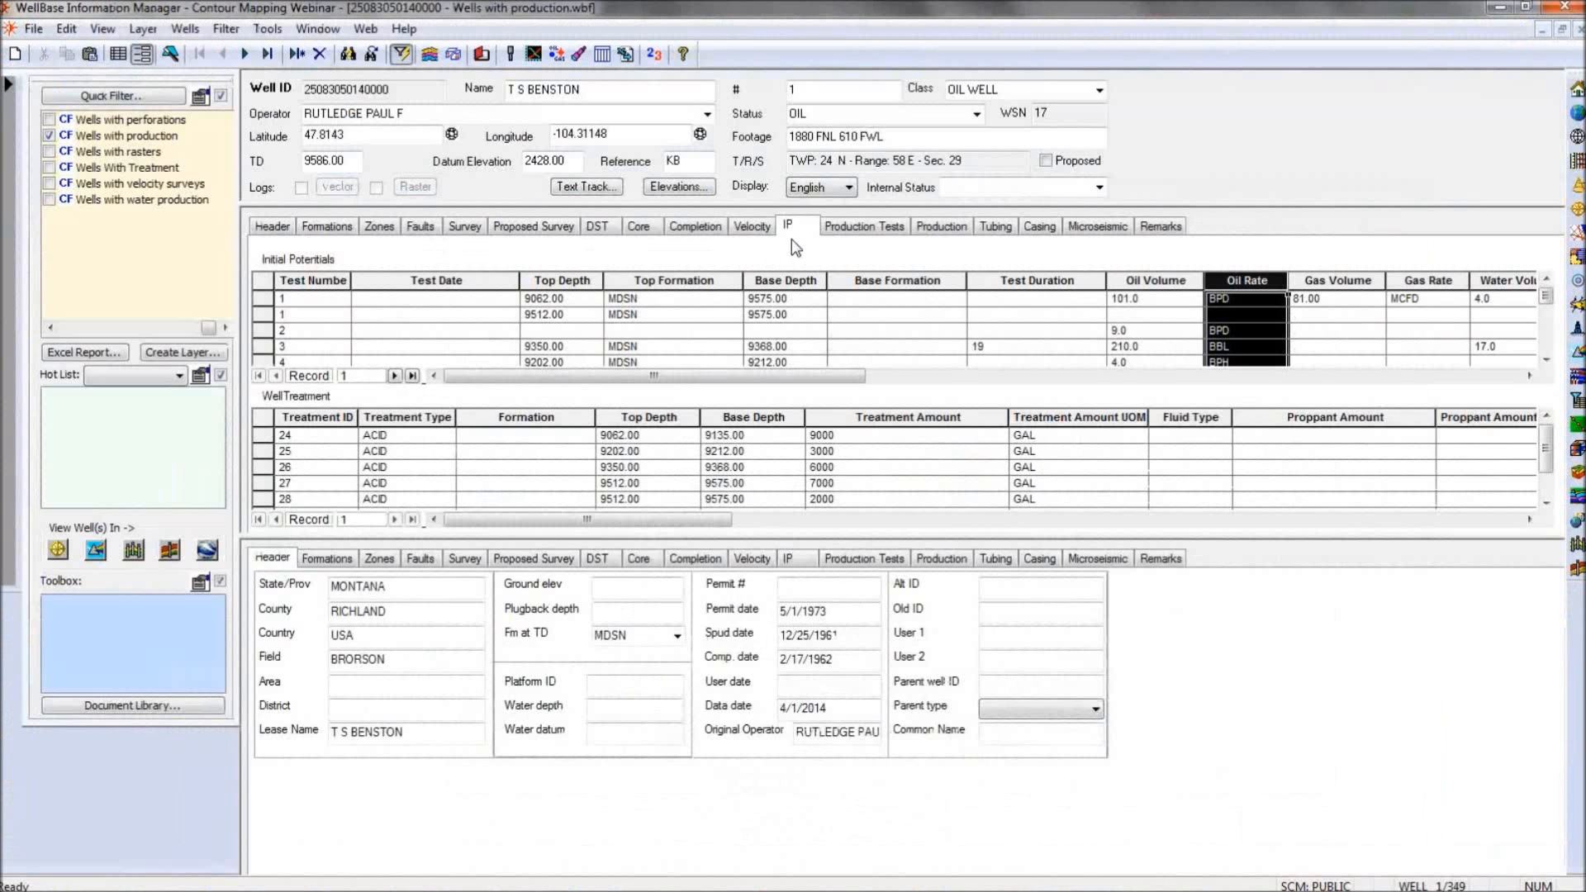
pyautogui.rightClick(1247, 281)
pyautogui.click(1359, 544)
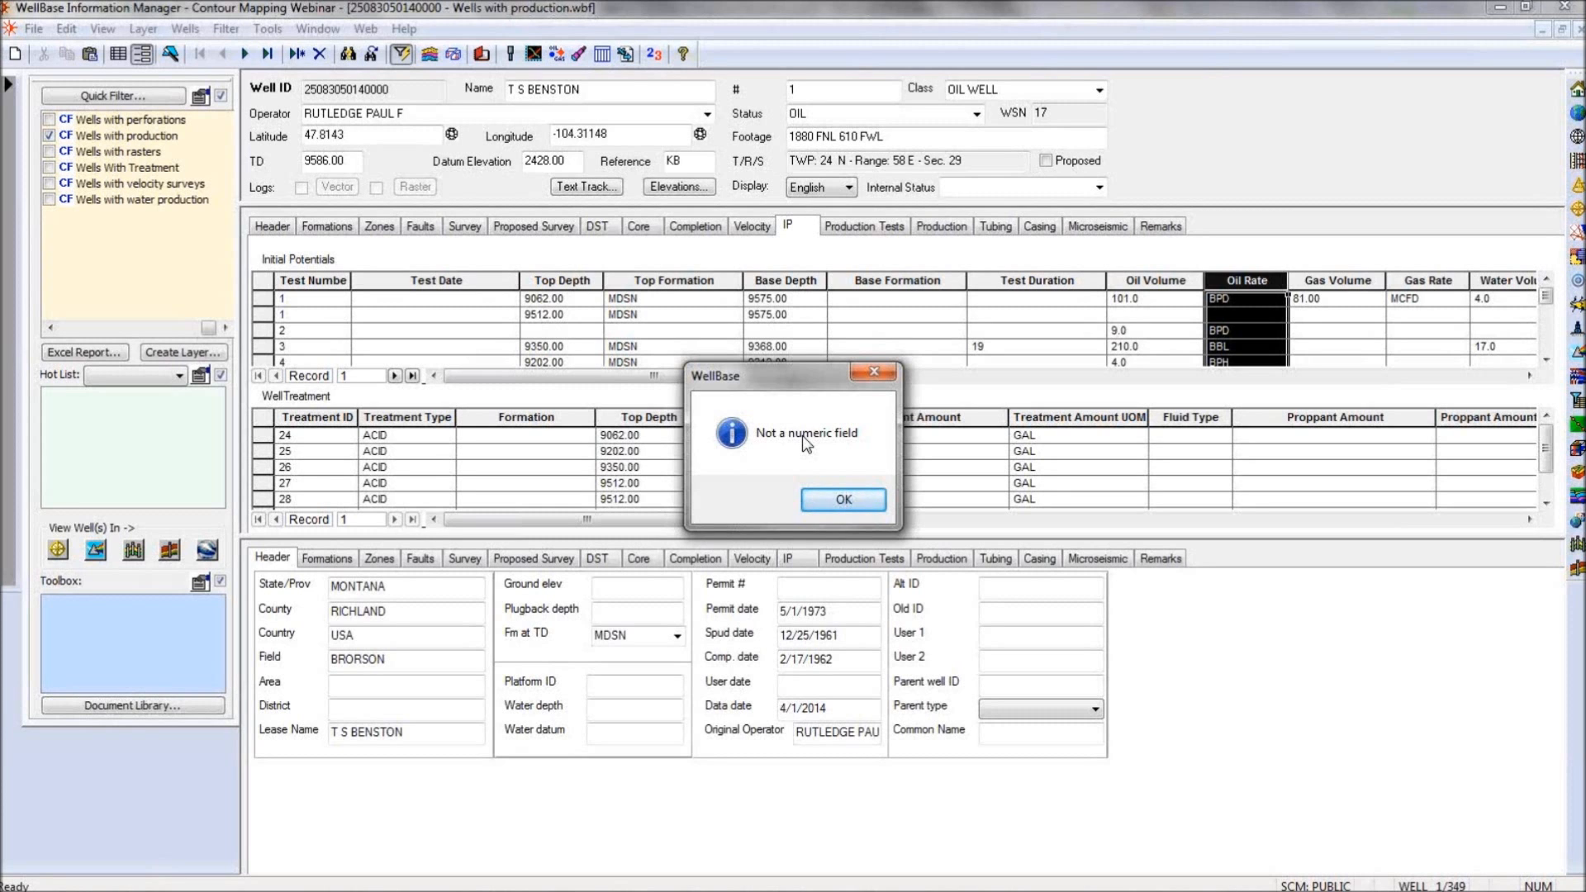
pyautogui.click(843, 501)
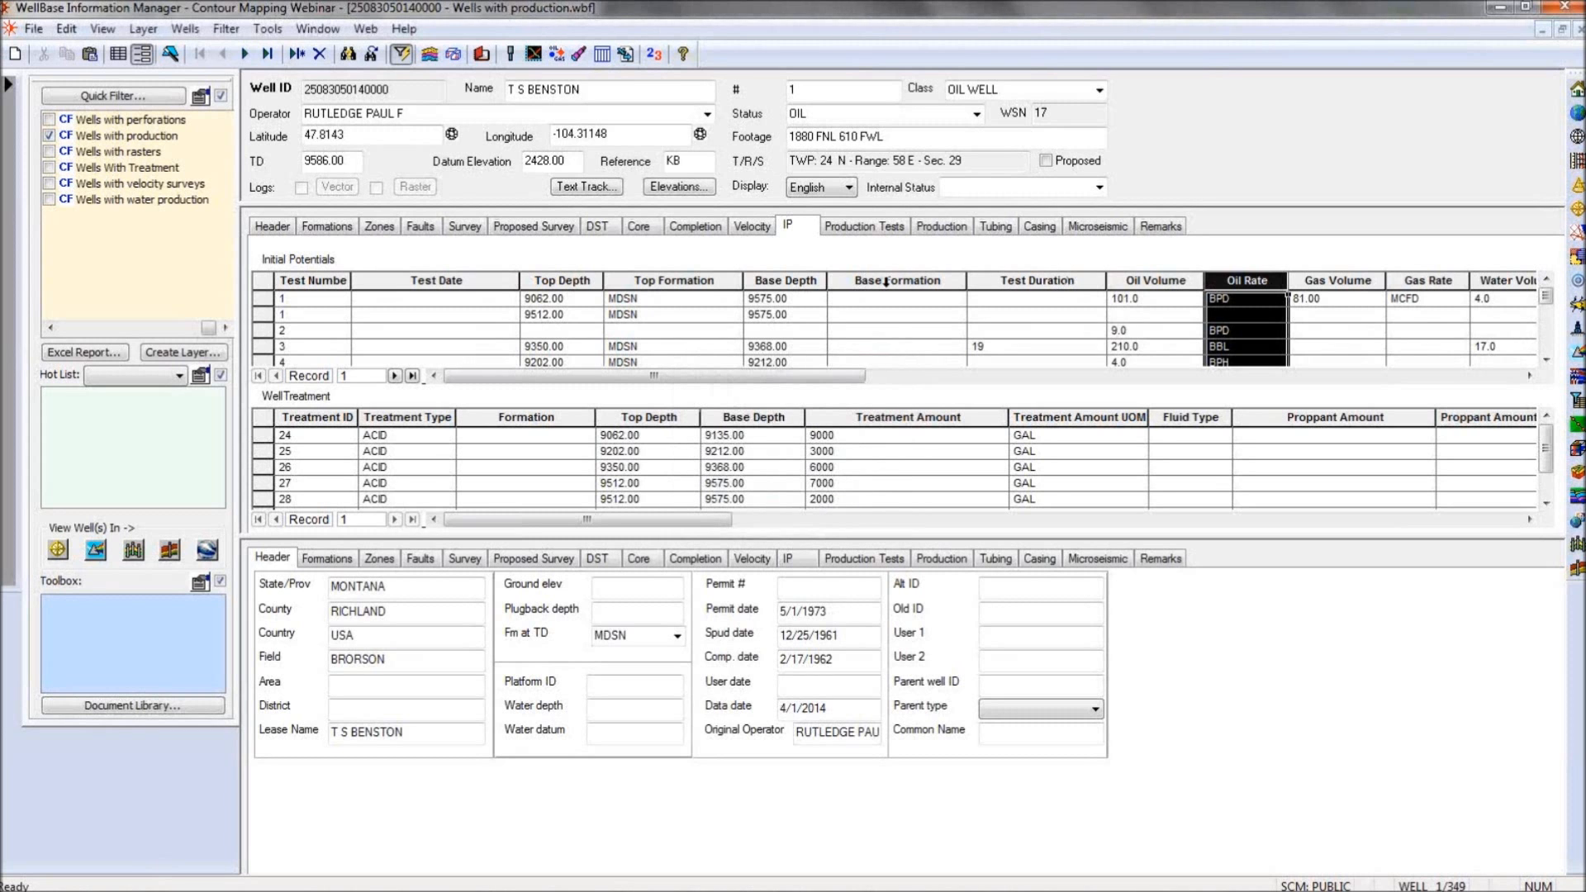
# Check the unit of measure of the Test Duration column in the Initial Potentials table.
pyautogui.rightClick(1082, 282)
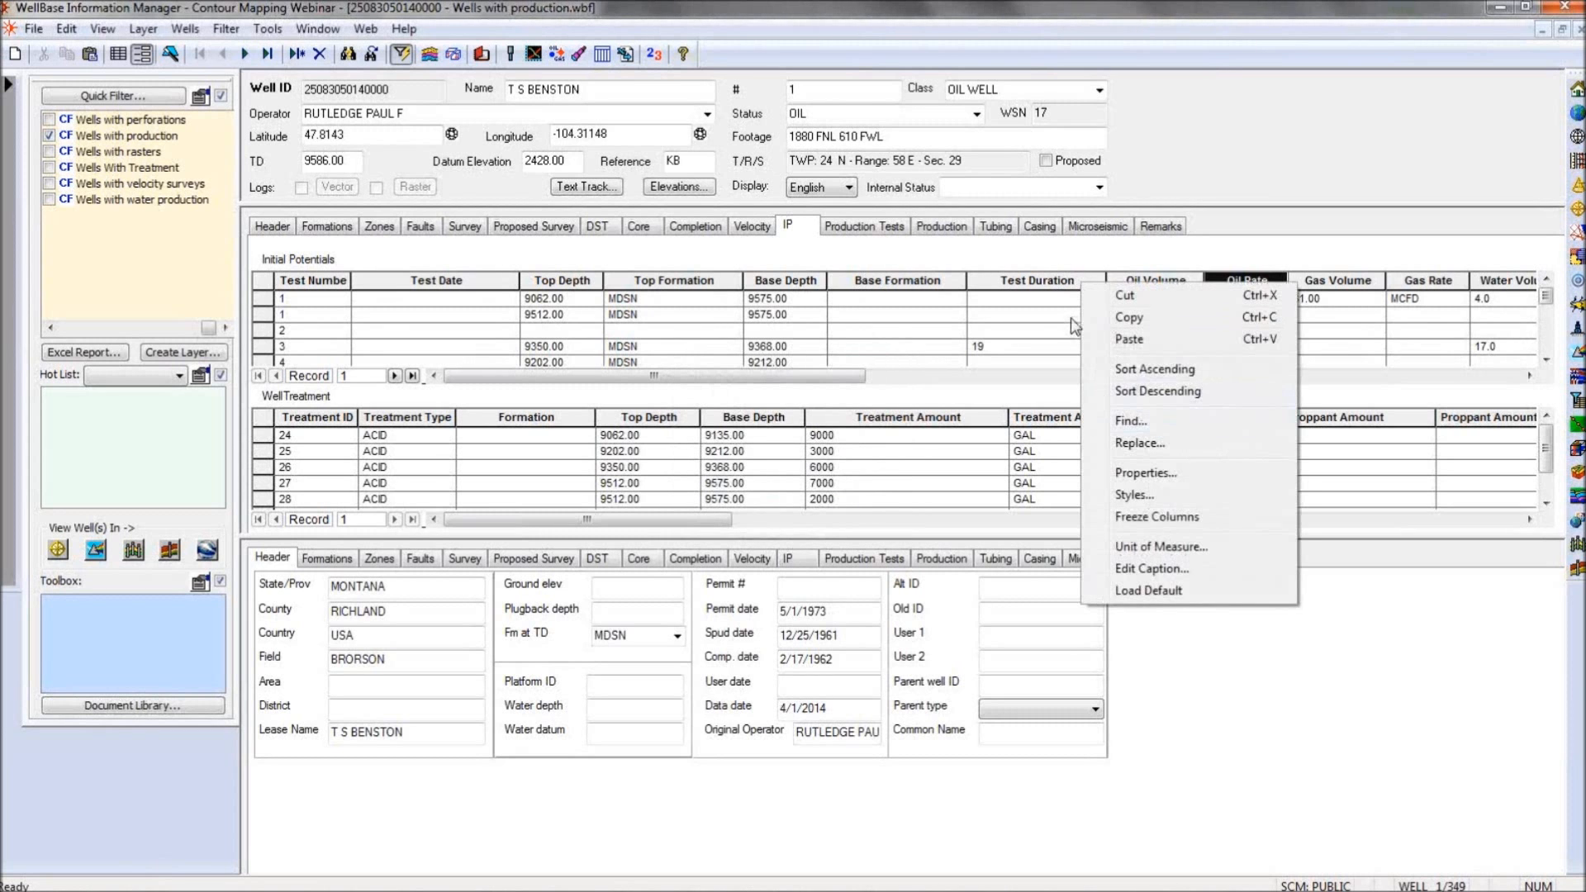
pyautogui.click(1043, 281)
pyautogui.rightClick(1043, 281)
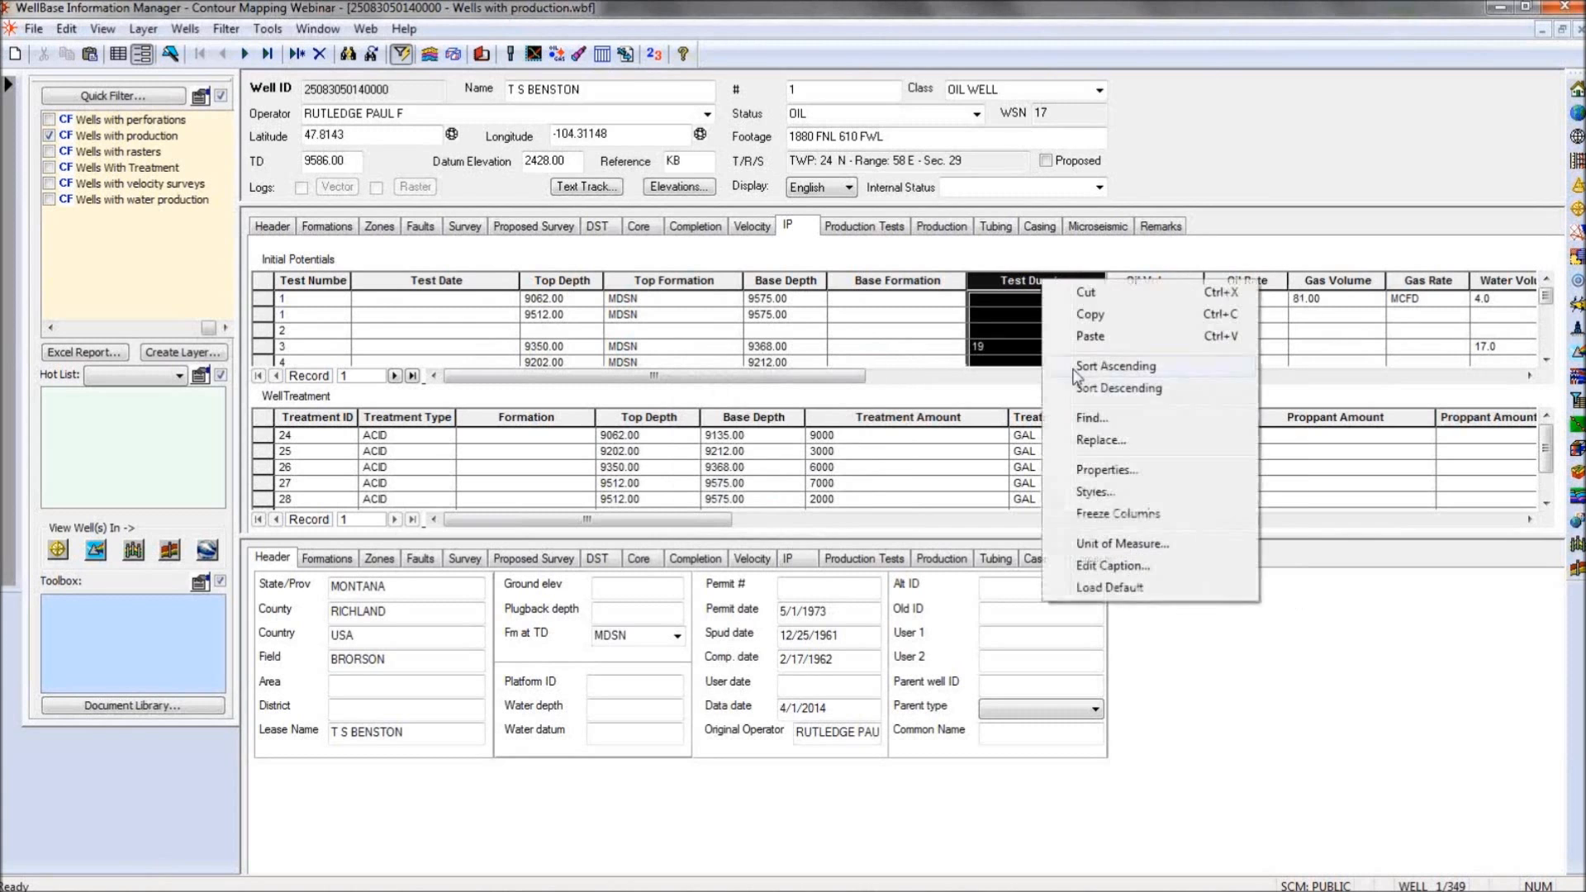
pyautogui.click(1104, 545)
pyautogui.click(828, 505)
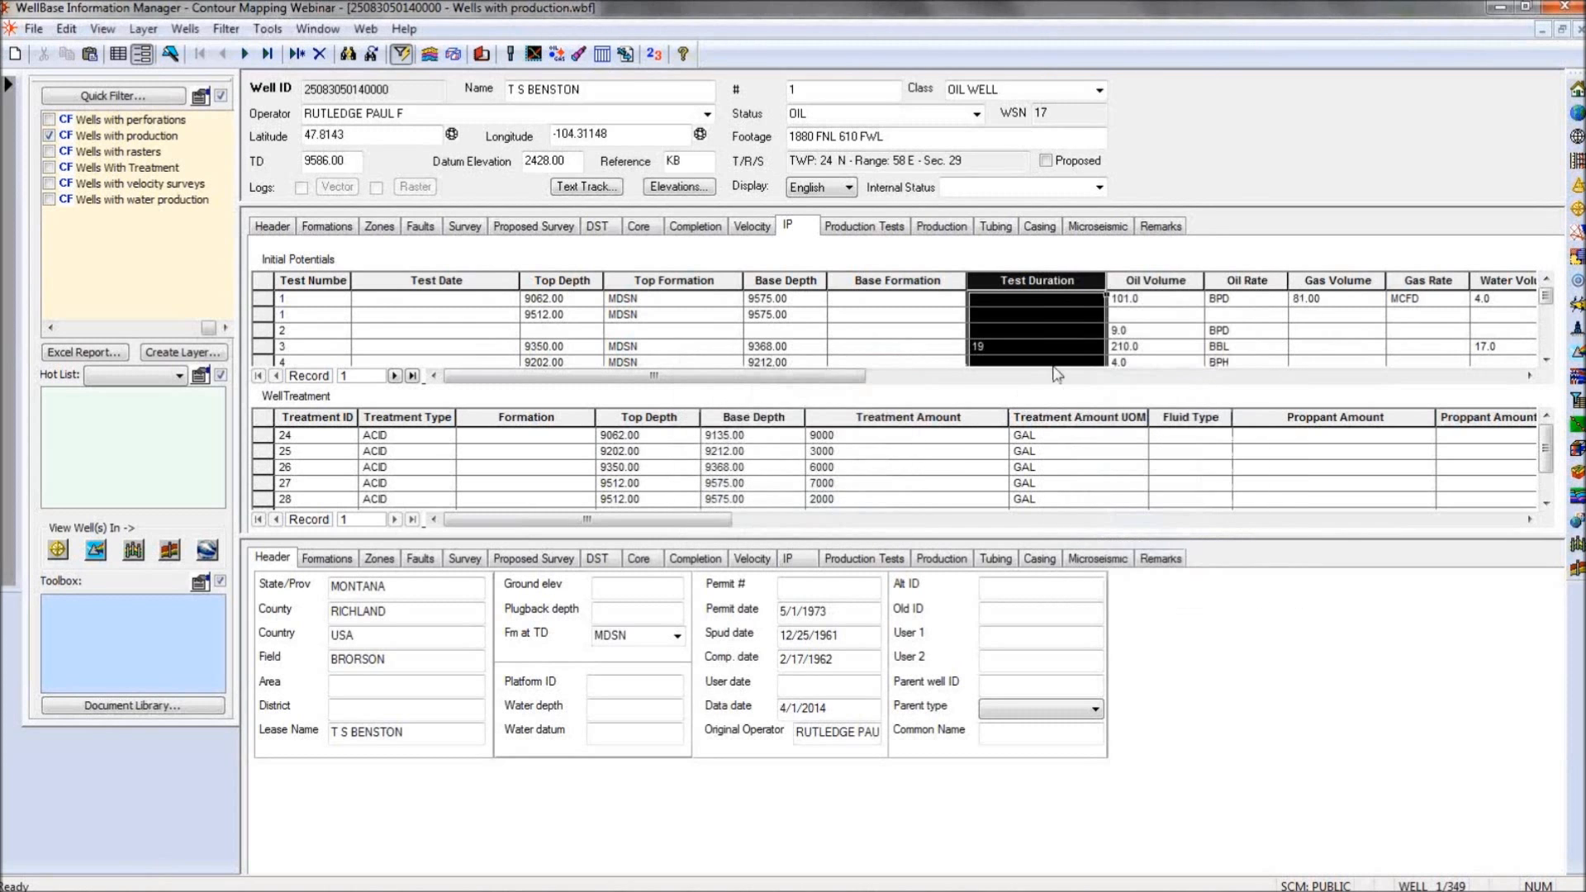
# Check the unit of measure of the Oil Volume column, then return to the bubble symbol settings in GeoAtlas.
pyautogui.click(1158, 281)
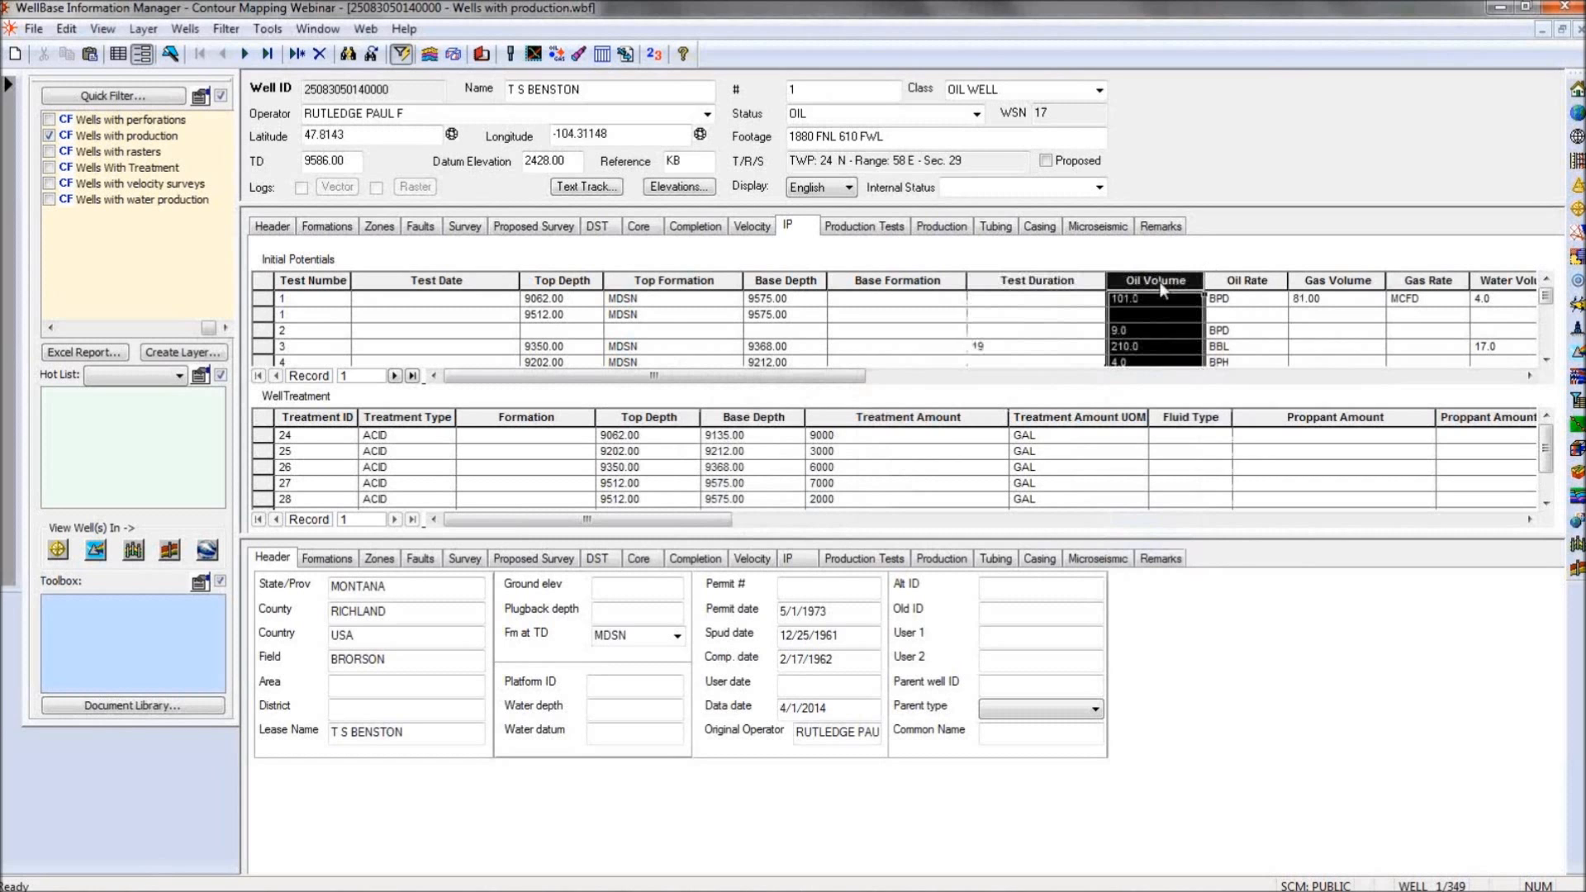
pyautogui.rightClick(1159, 281)
pyautogui.click(1240, 545)
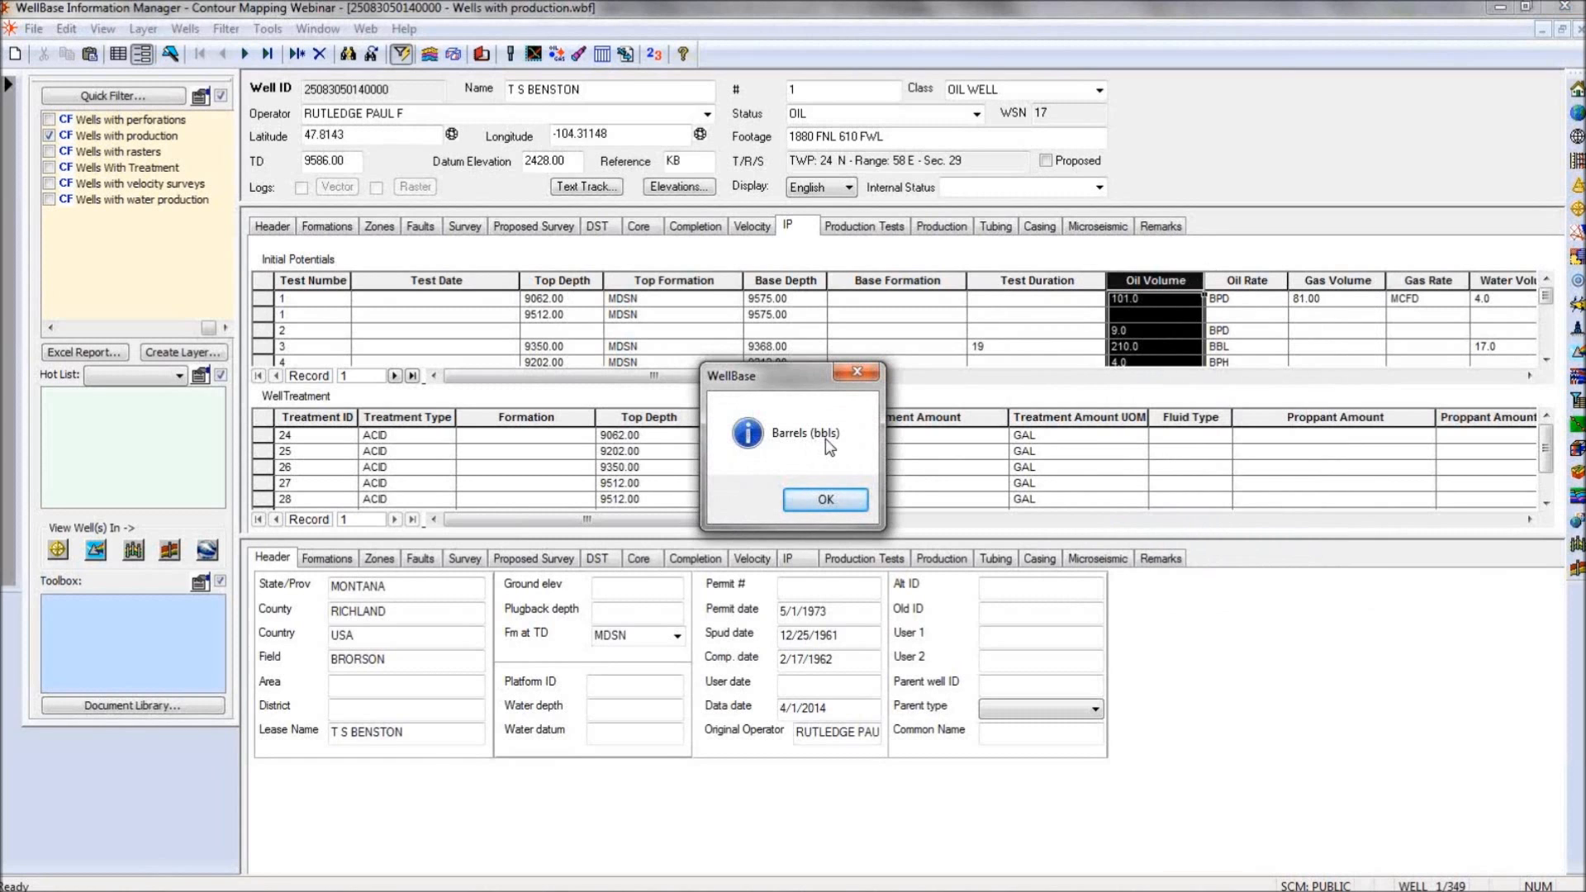
pyautogui.click(826, 500)
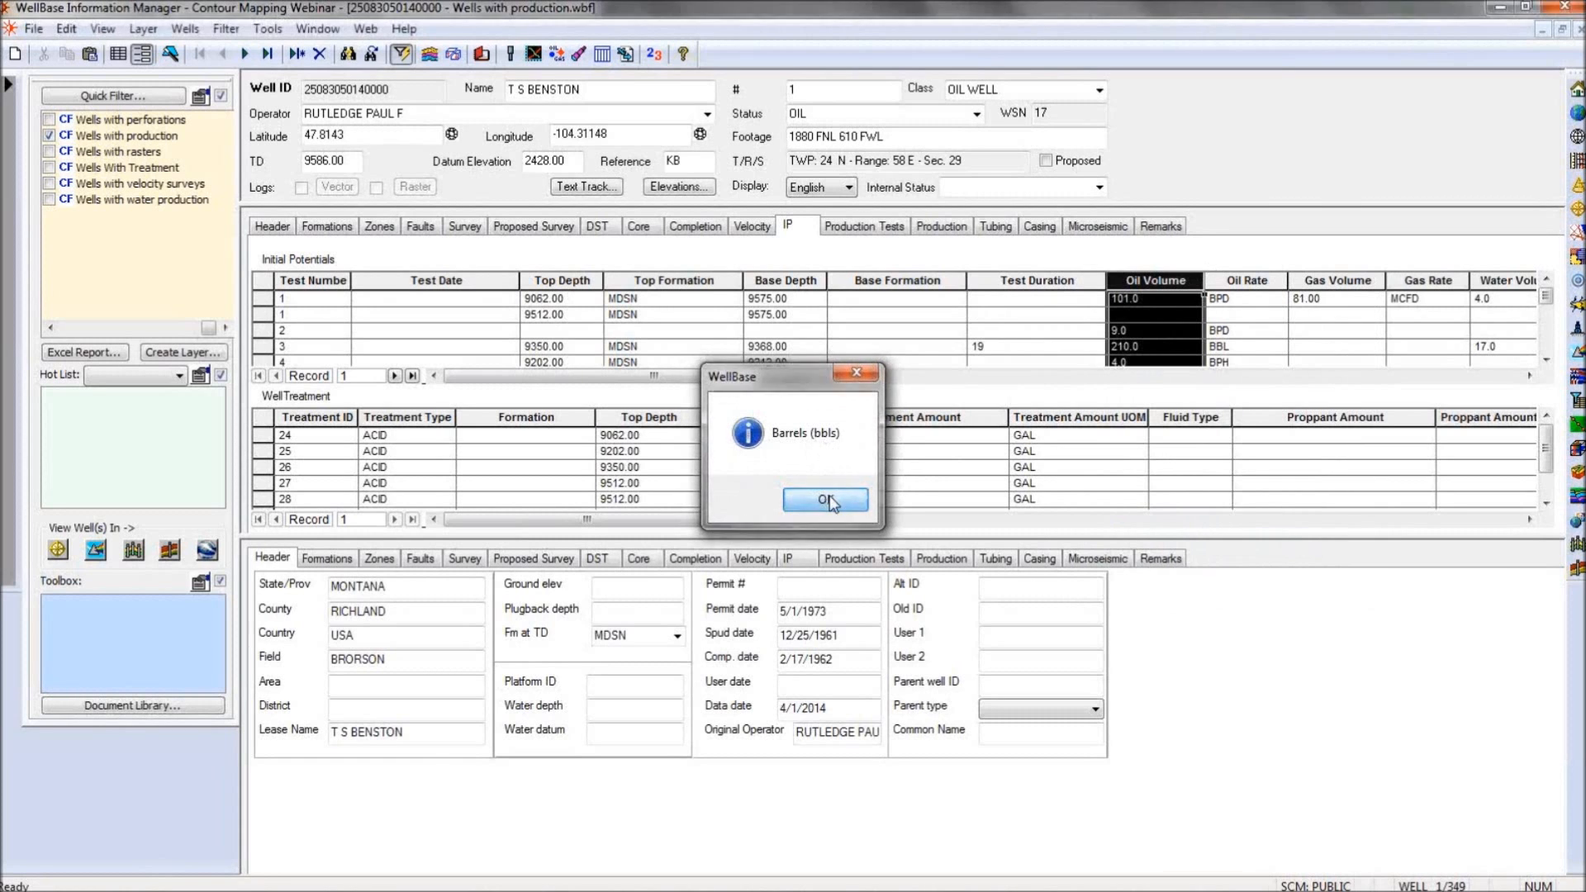
pyautogui.click(904, 874)
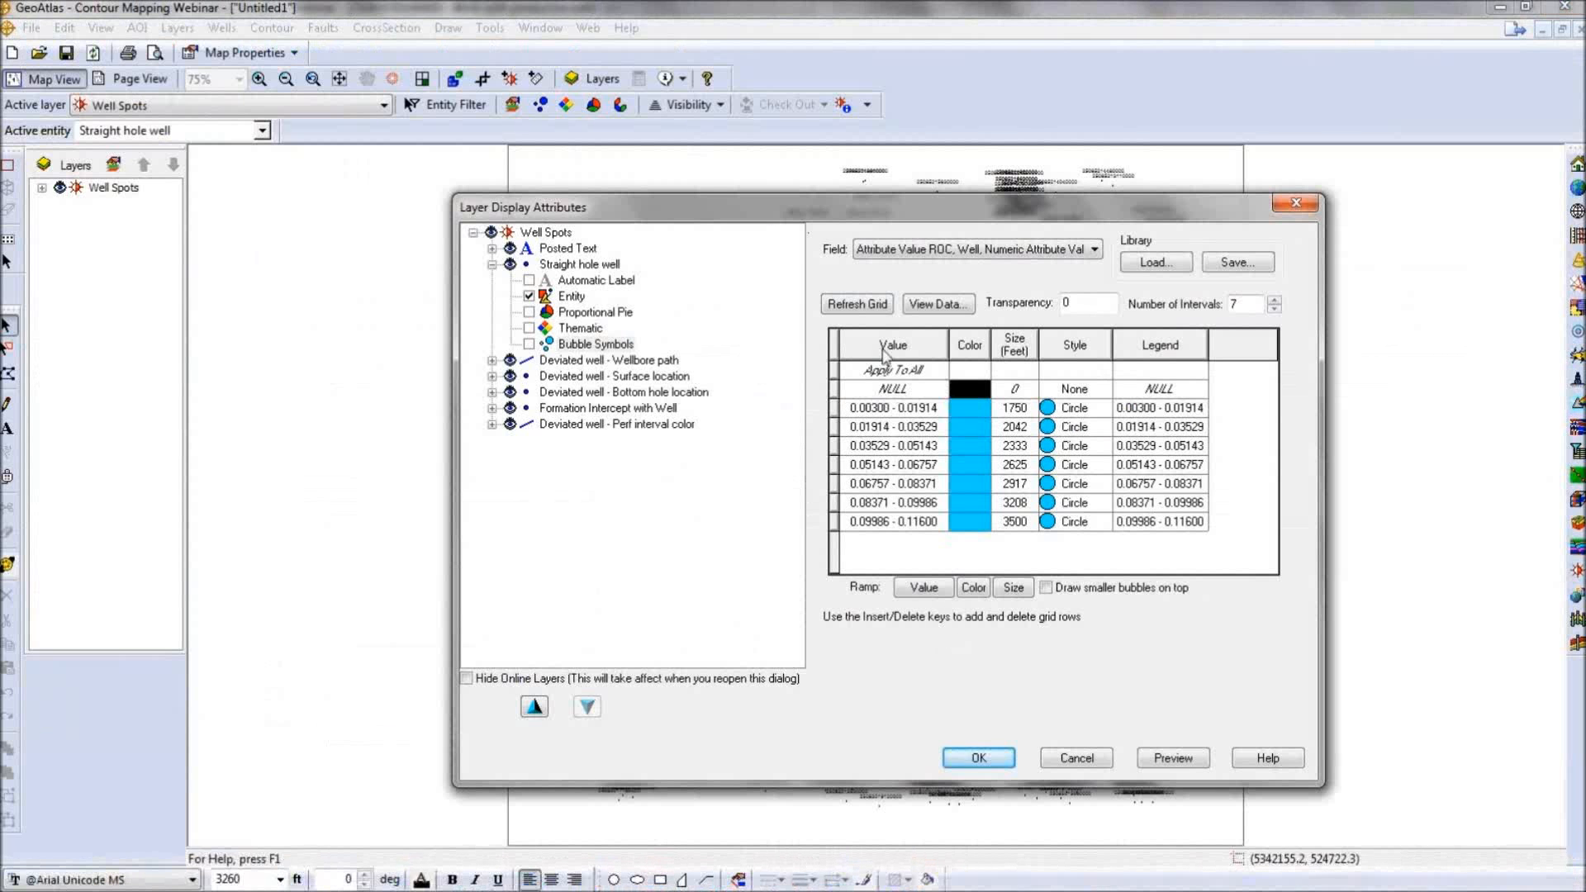
# Set the first two bubble value intervals to 0-0.1 and 0.1-0.2.
pyautogui.click(885, 409)
pyautogui.write('0-1')
pyautogui.press('BackSpace')
pyautogui.write('0.1')
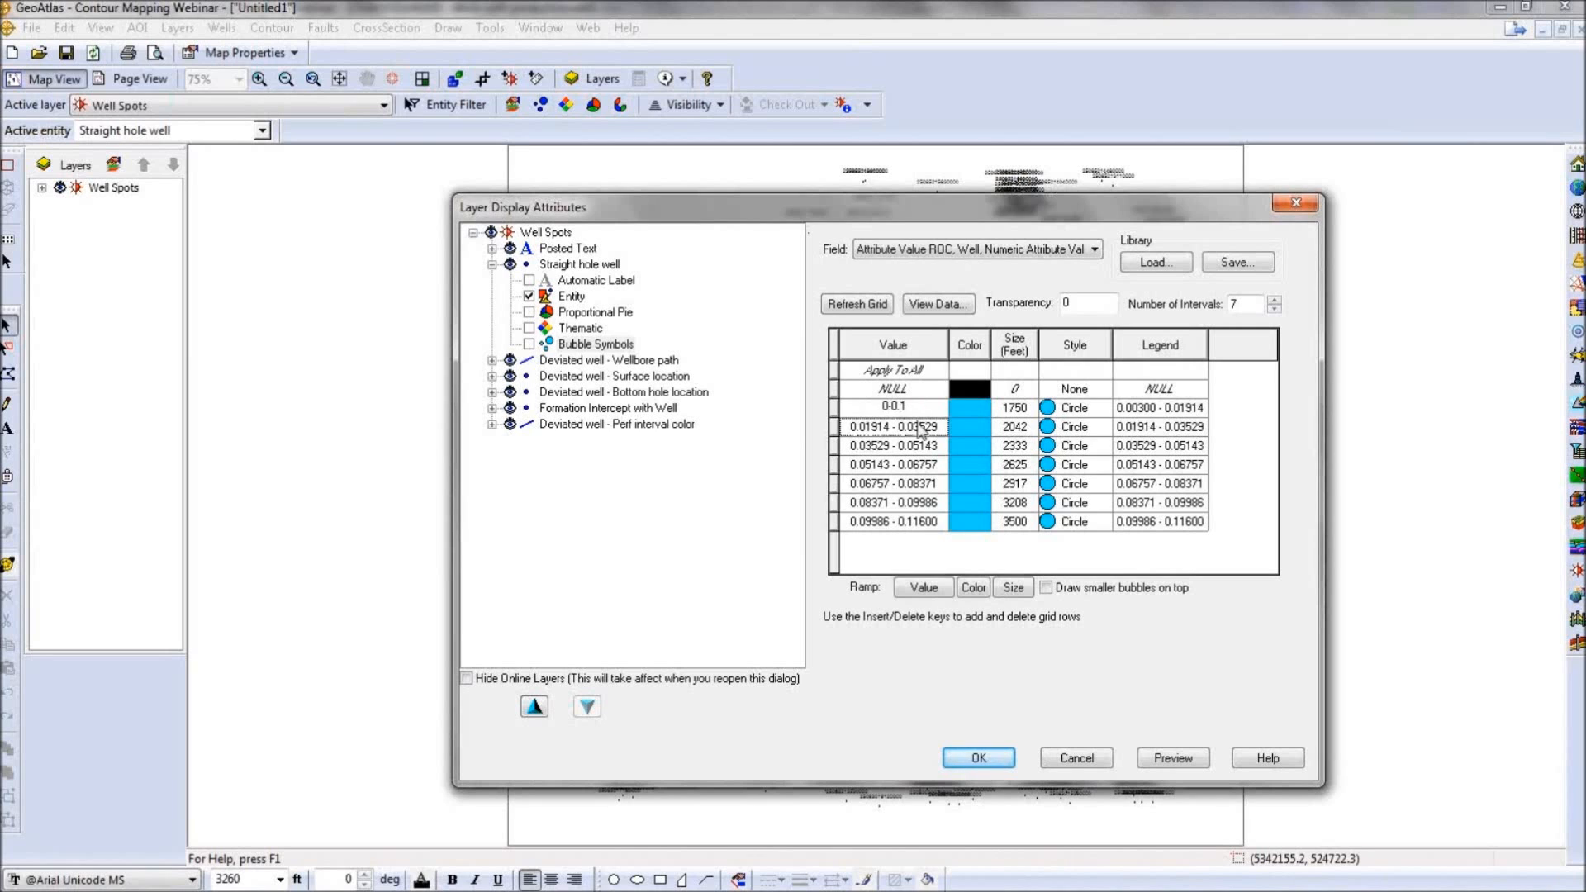
pyautogui.click(921, 427)
pyautogui.write('0')
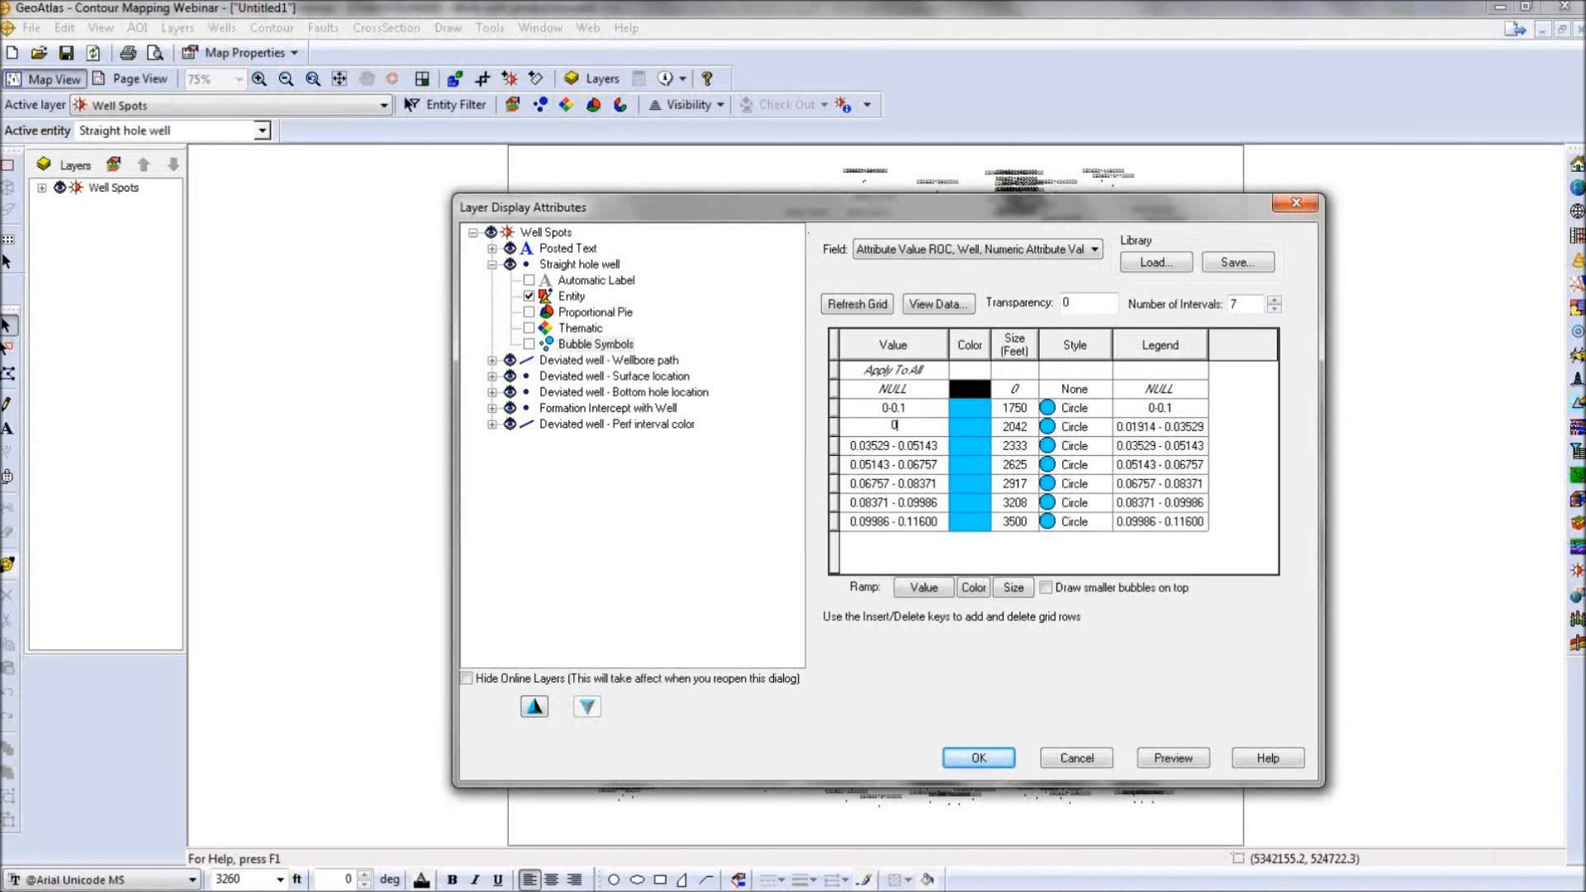
pyautogui.write('.1-0.2')
pyautogui.click(922, 450)
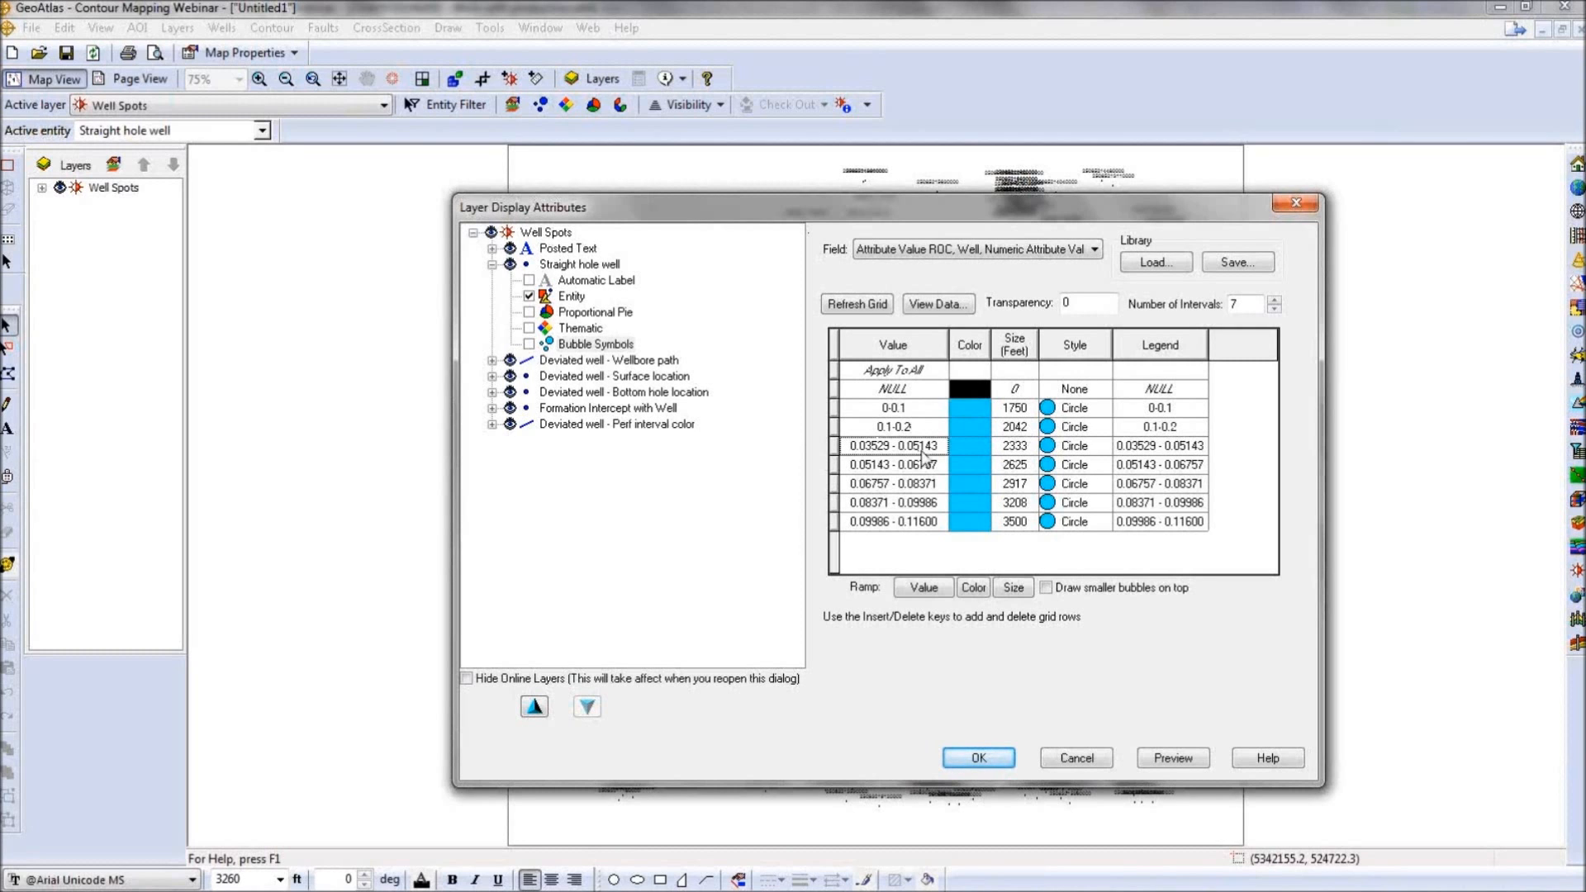
# Set the first bubble interval's value to 0 and the last one's to 1, and ramp the values between them.
pyautogui.click(906, 409)
pyautogui.press('BackSpace')
pyautogui.press('BackSpace')
pyautogui.press('BackSpace')
pyautogui.press('BackSpace')
pyautogui.click(933, 529)
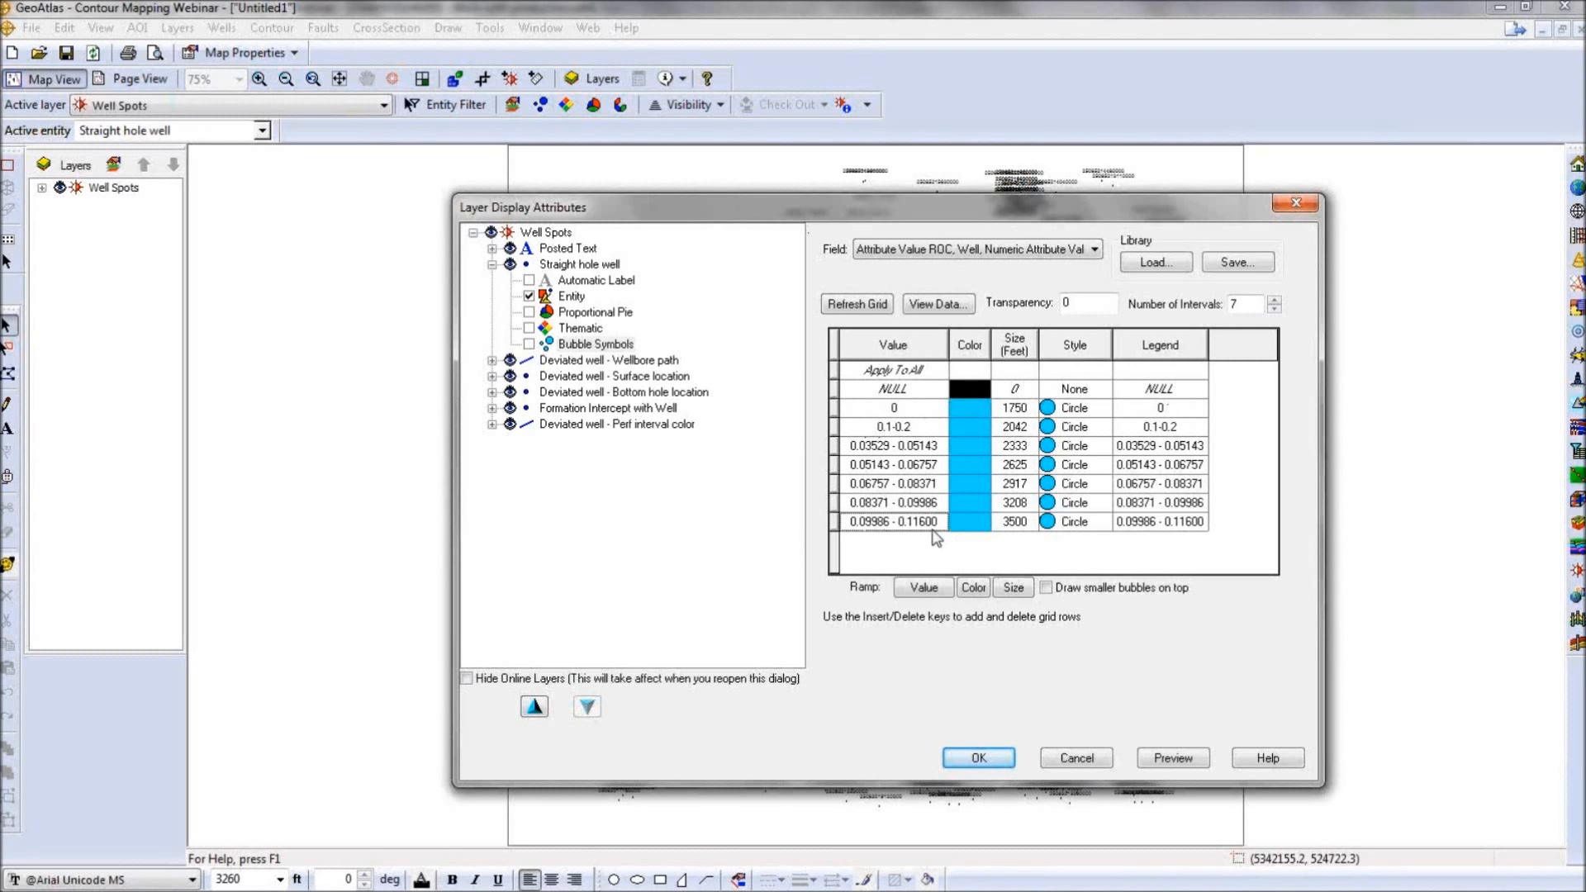
pyautogui.click(926, 589)
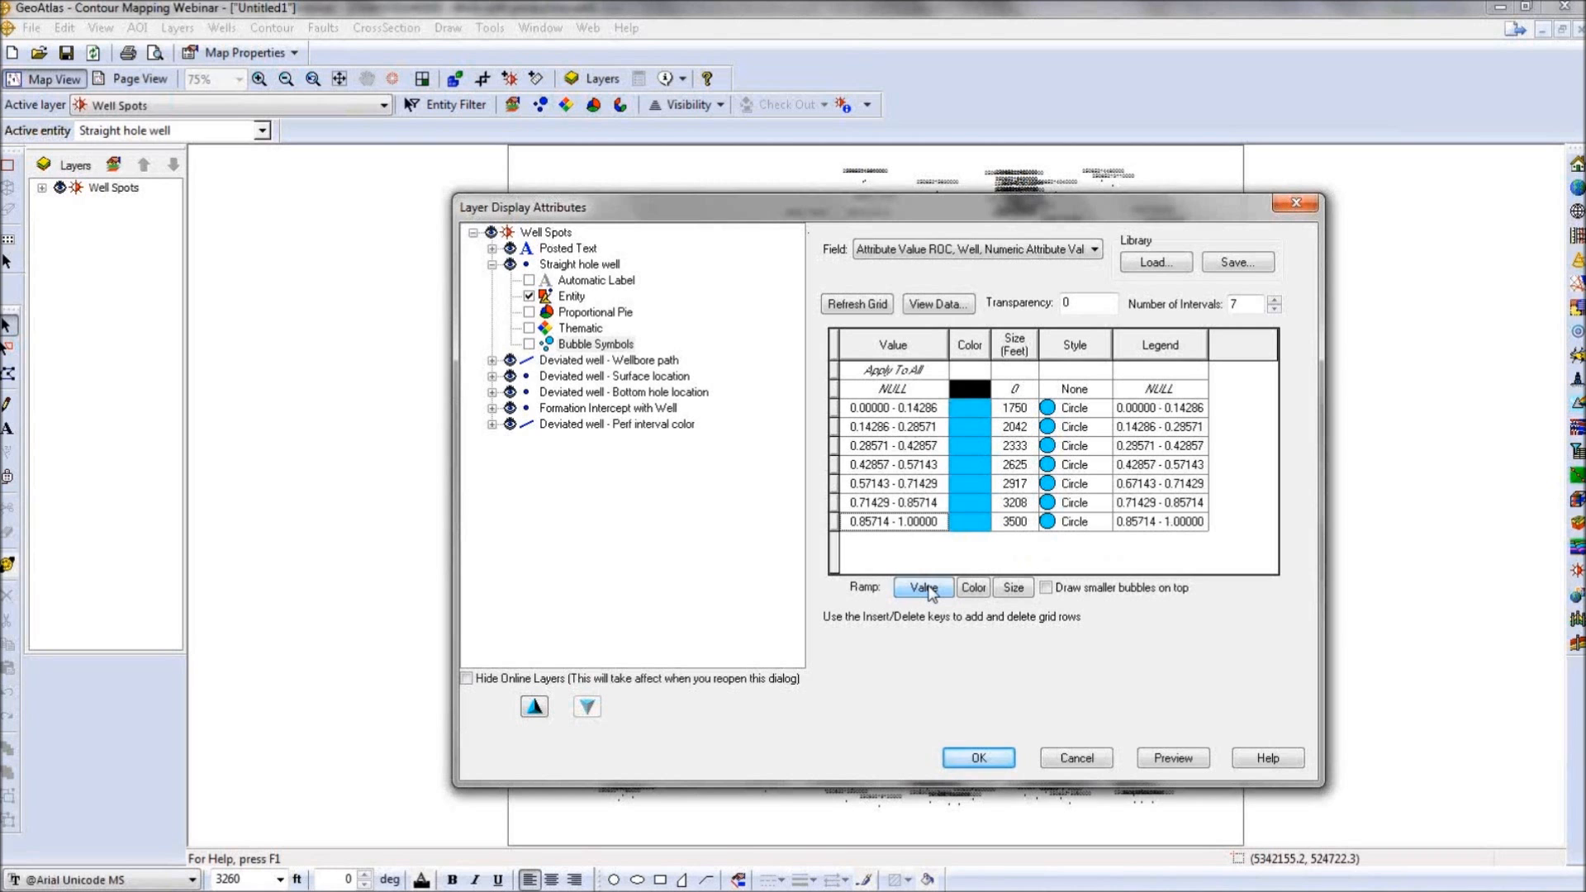
# Set the number of bubble symbol intervals to 8.
pyautogui.click(1275, 309)
pyautogui.click(1275, 300)
pyautogui.click(1275, 300)
pyautogui.click(1274, 300)
pyautogui.click(1275, 310)
pyautogui.click(1275, 310)
pyautogui.click(1275, 309)
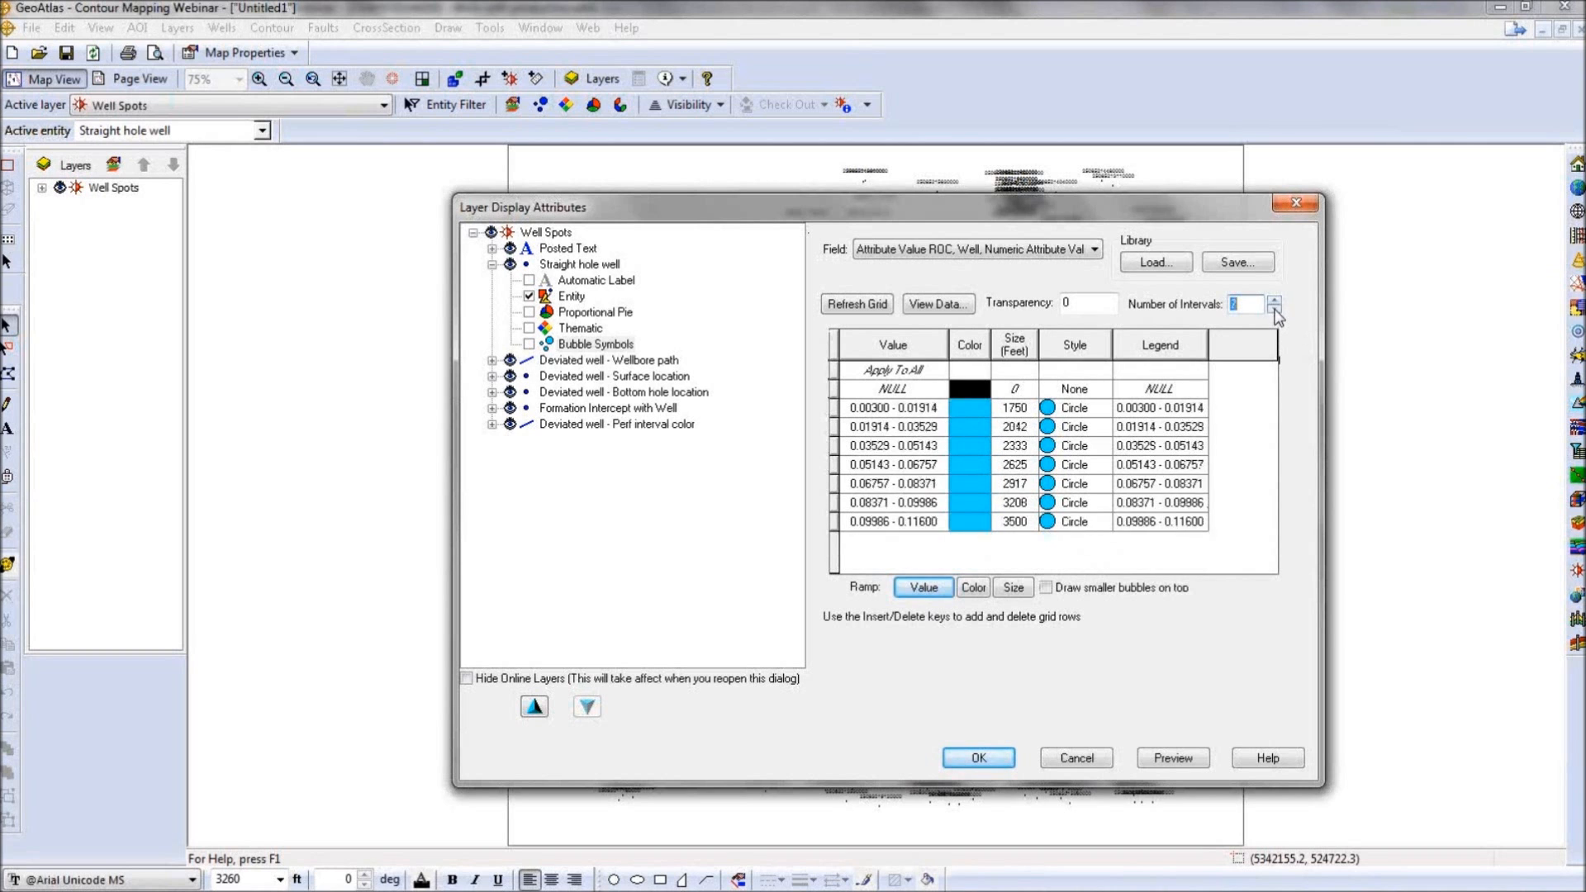
pyautogui.click(1275, 300)
pyautogui.click(1275, 300)
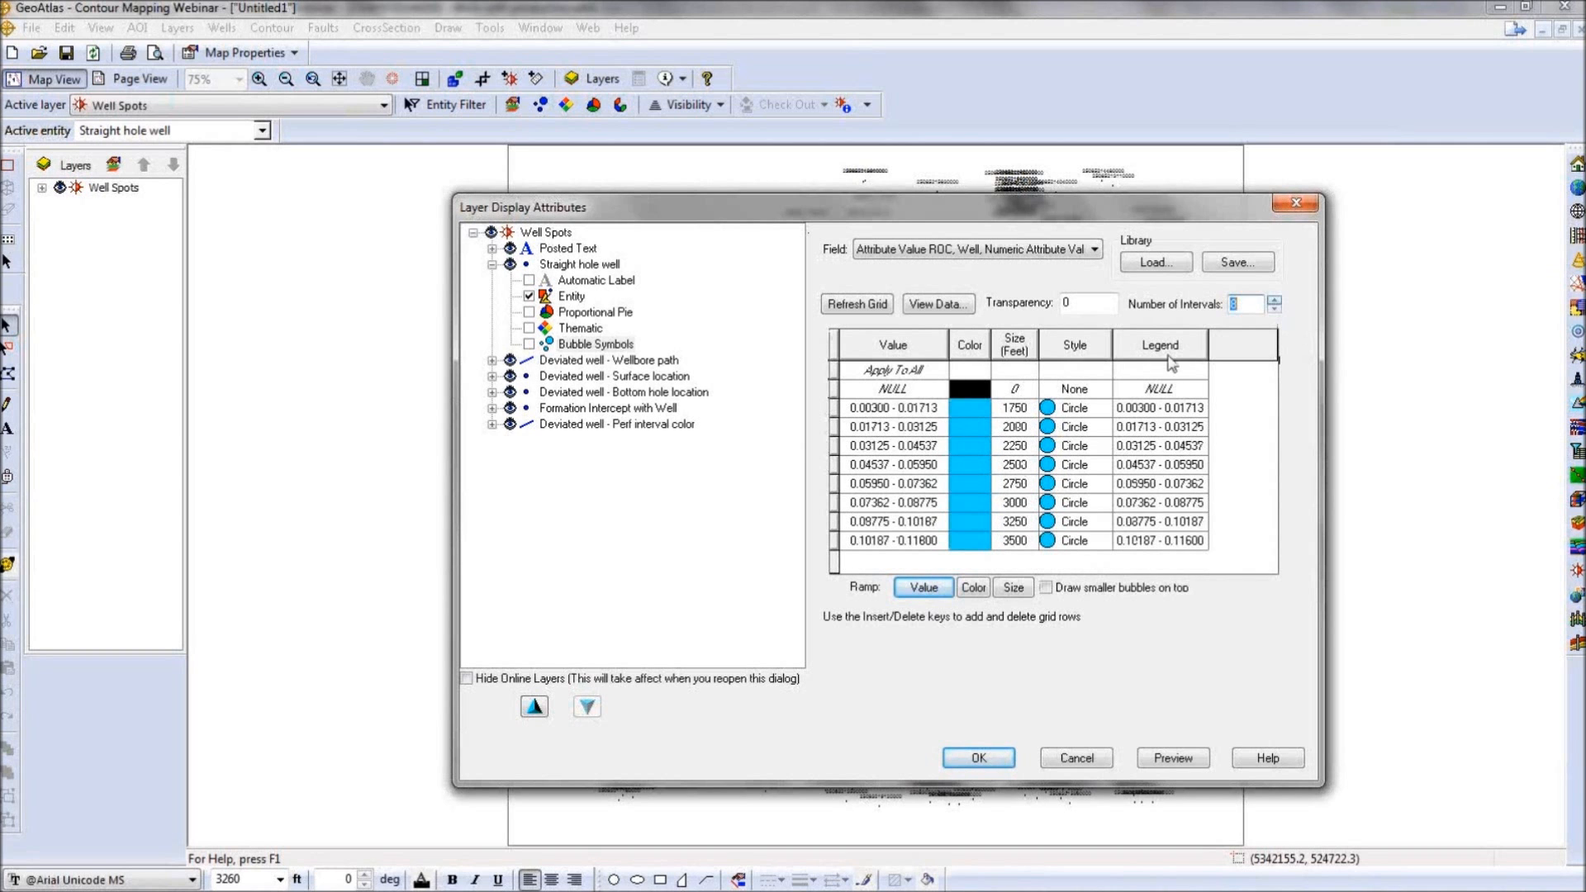
# Look over the first interval's color and style choices, and set its bubble style back to Circle.
pyautogui.click(979, 408)
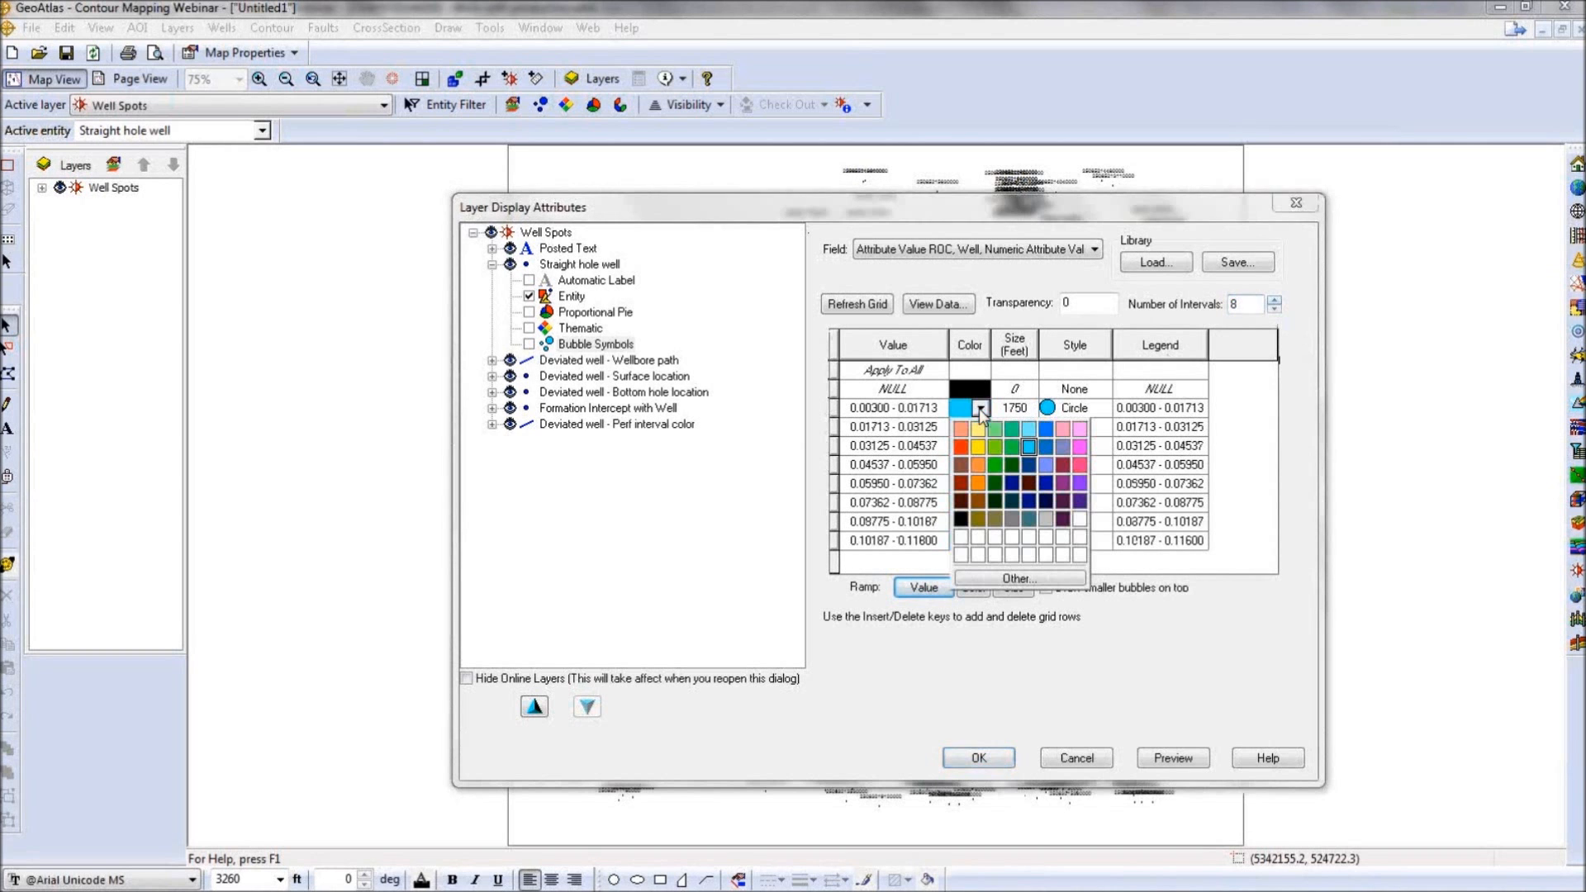
pyautogui.click(1104, 415)
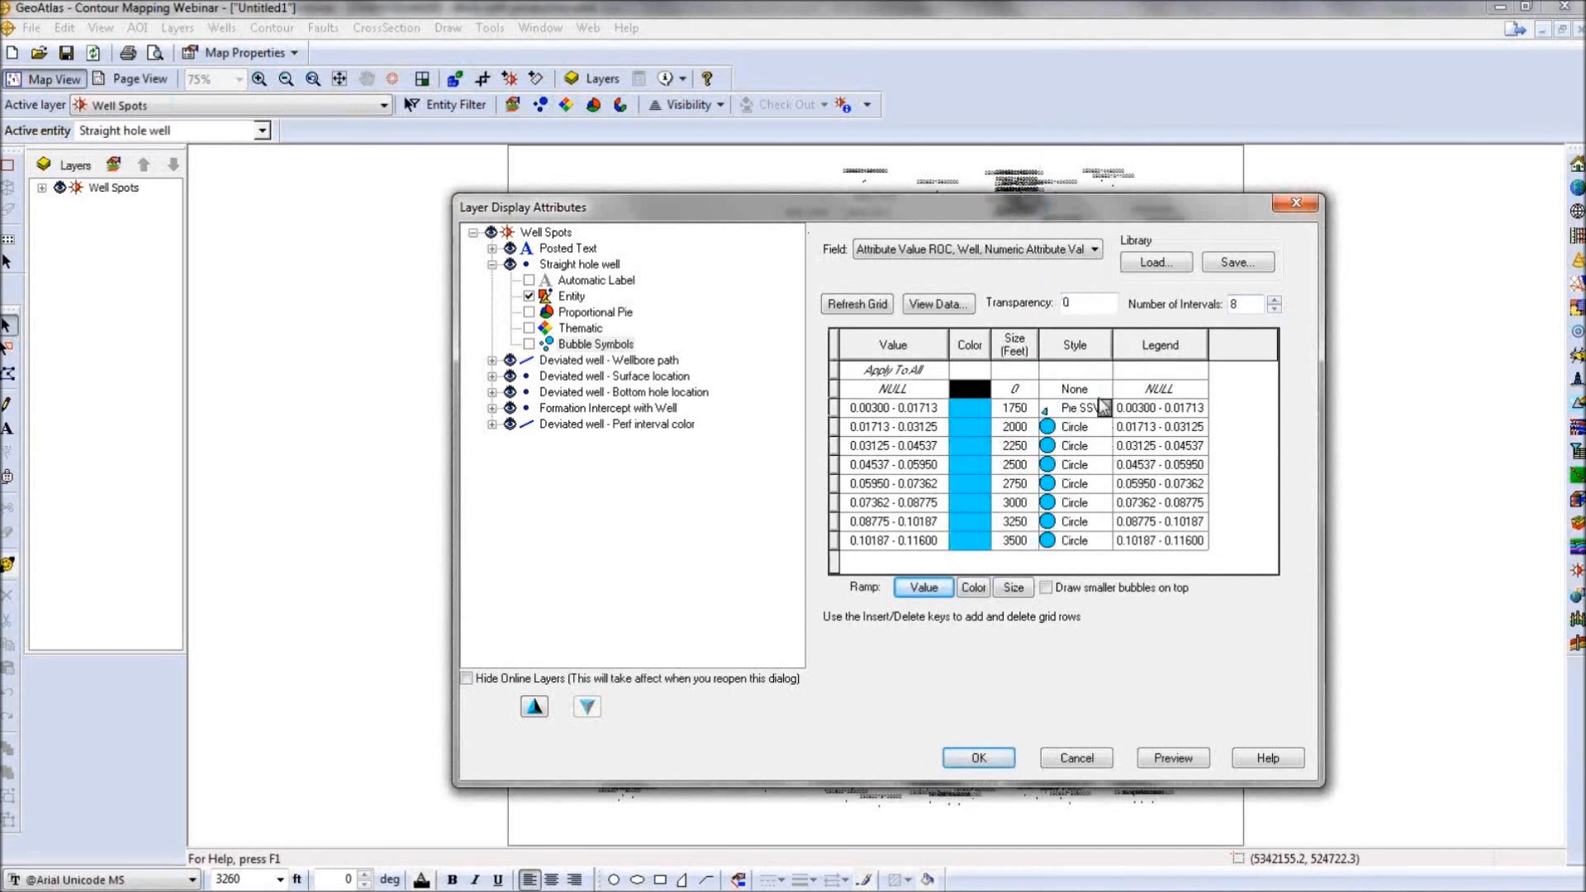
pyautogui.click(1105, 408)
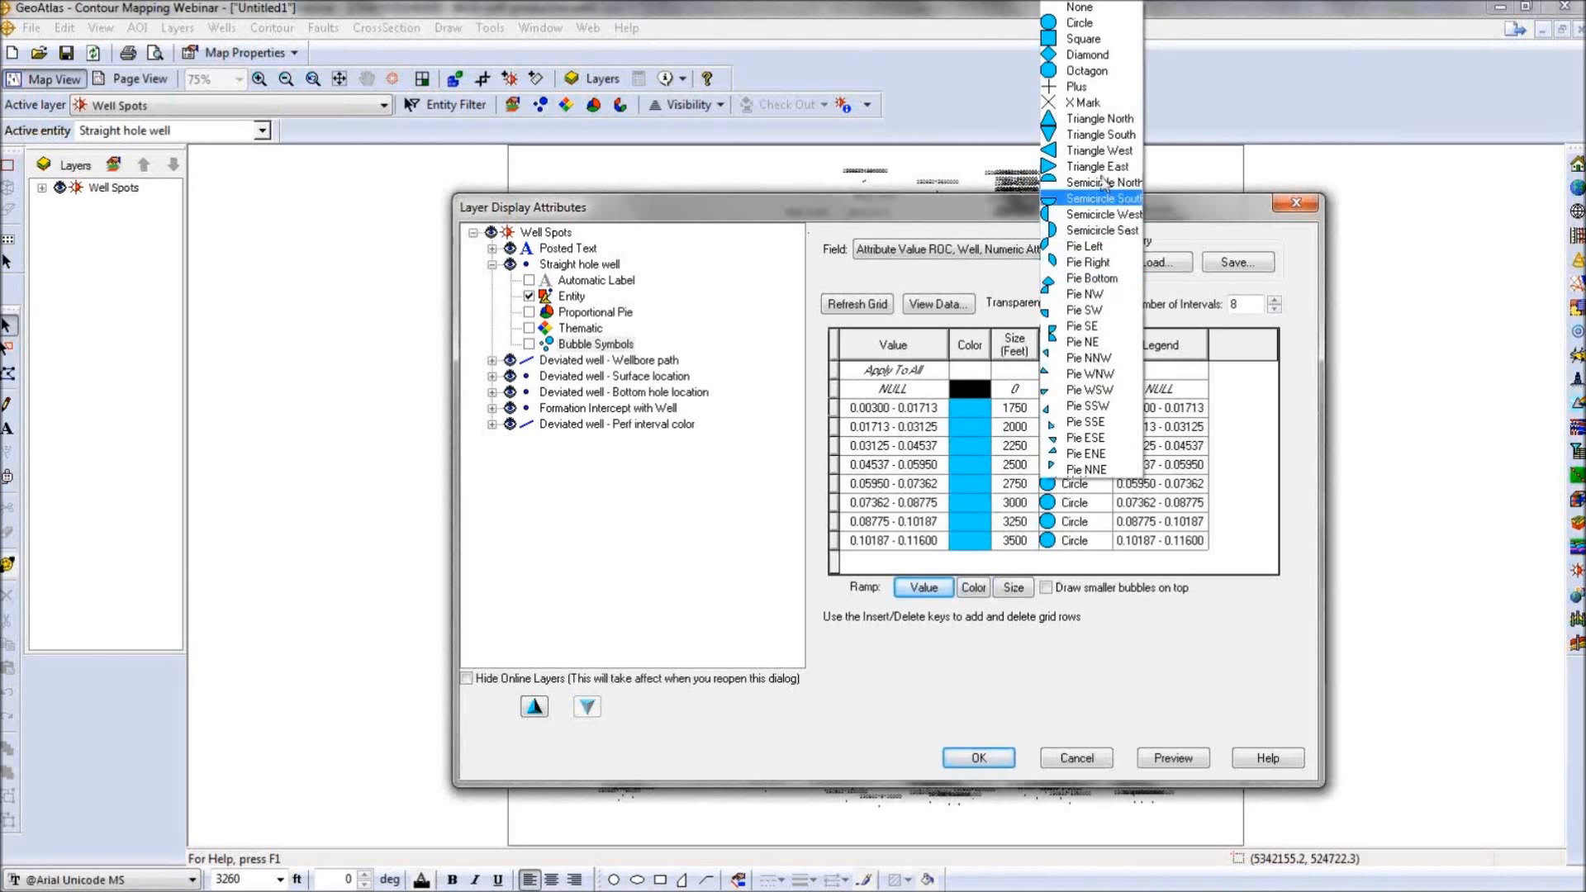
pyautogui.click(1082, 23)
pyautogui.click(1105, 408)
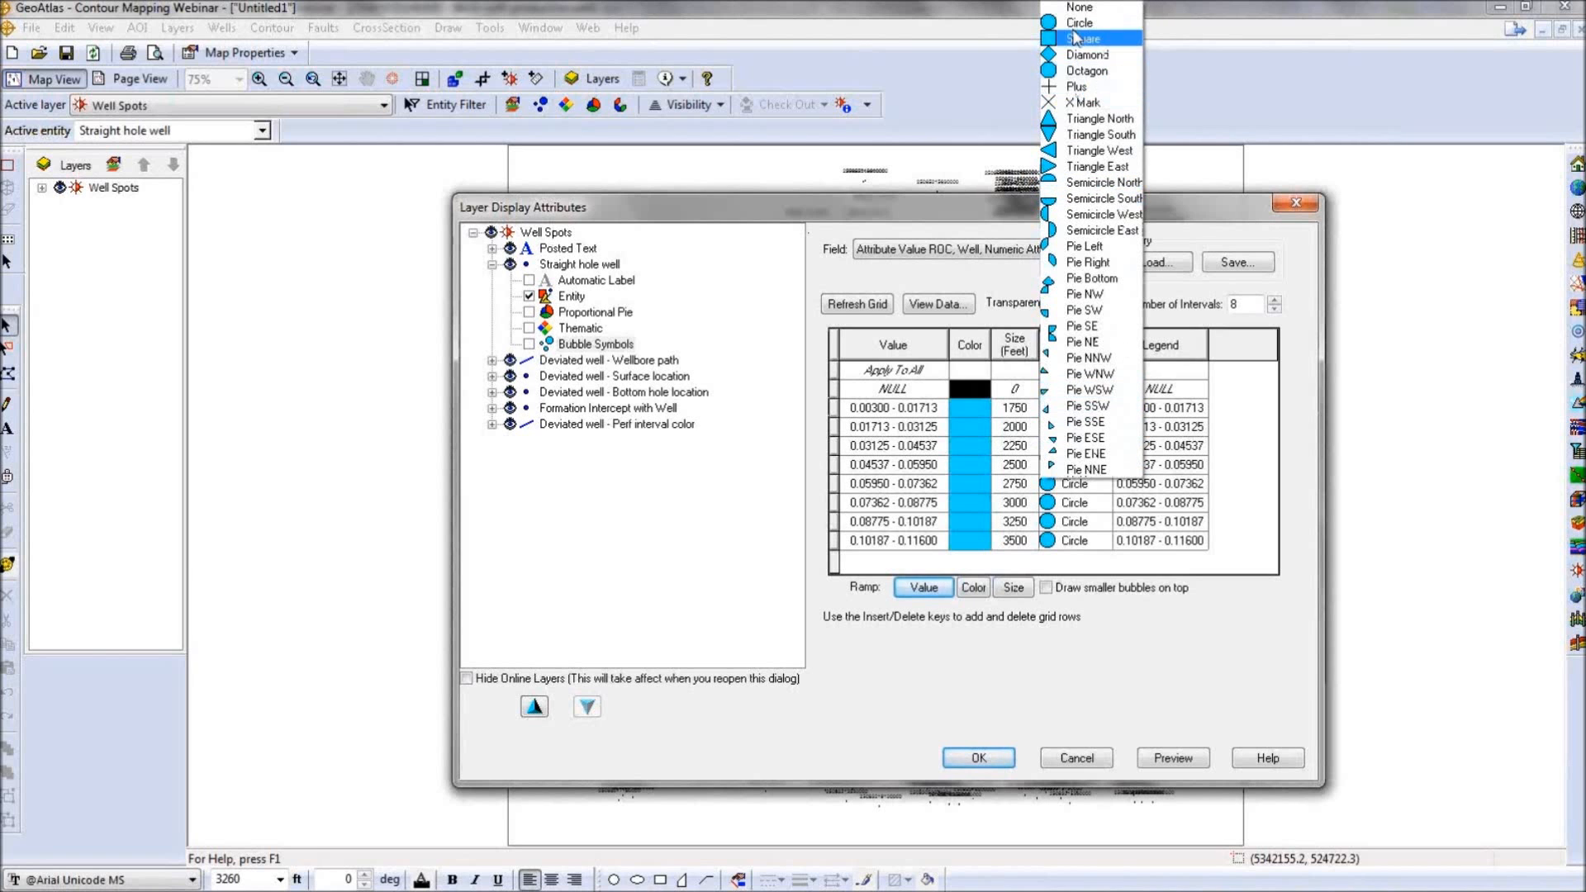
pyautogui.click(1074, 25)
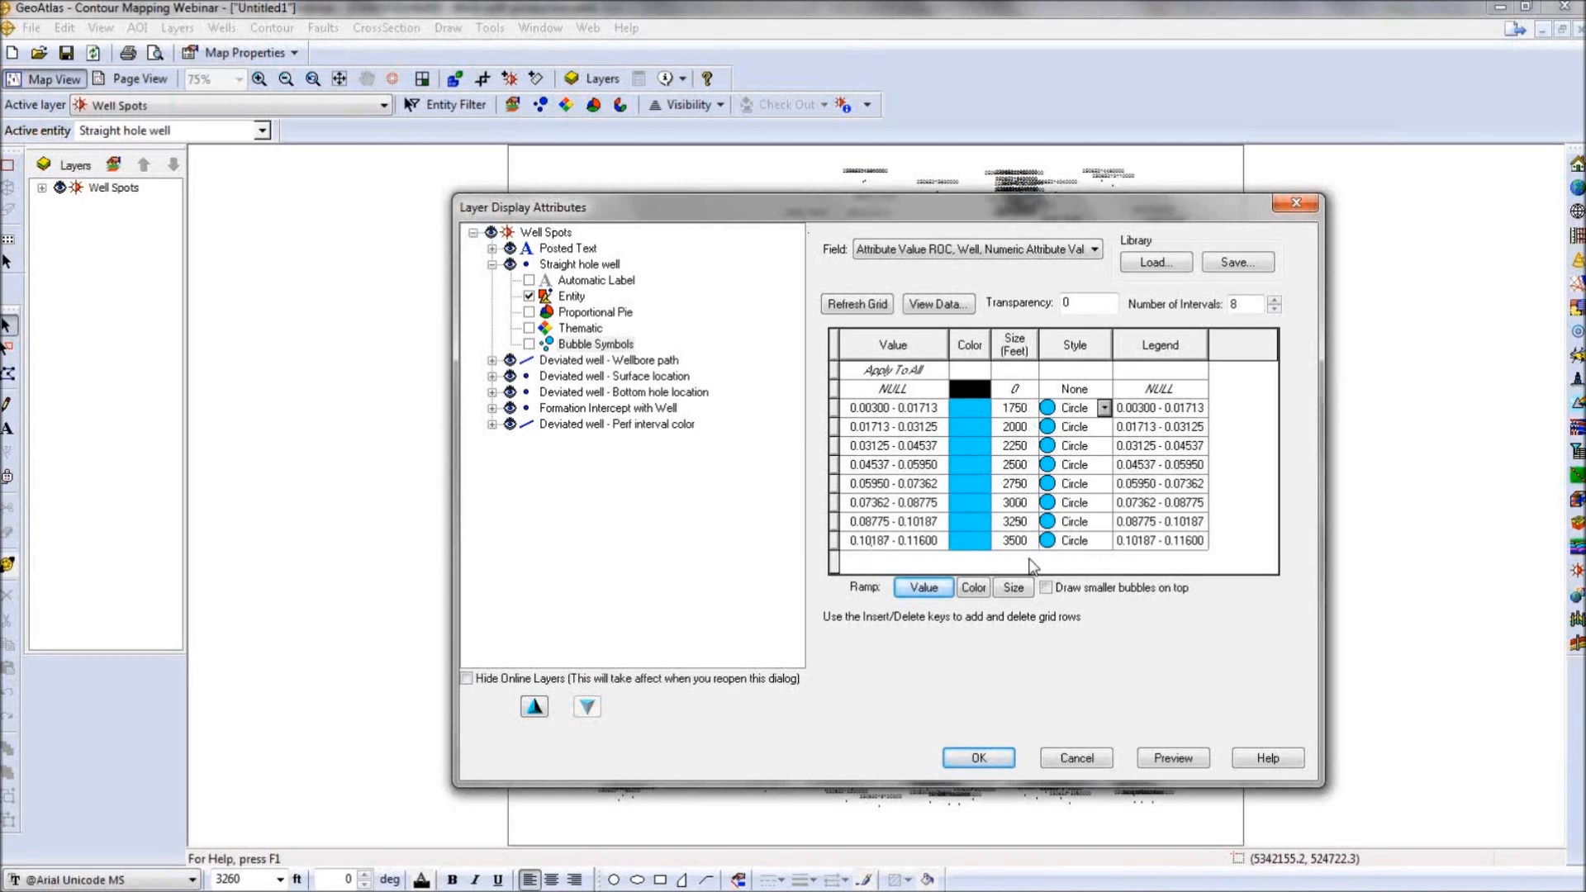
# Draw smaller bubbles on top, color the first interval orange-red and the last dark green, and ramp the bubble colors between them.
pyautogui.click(1046, 588)
pyautogui.click(981, 409)
pyautogui.click(961, 447)
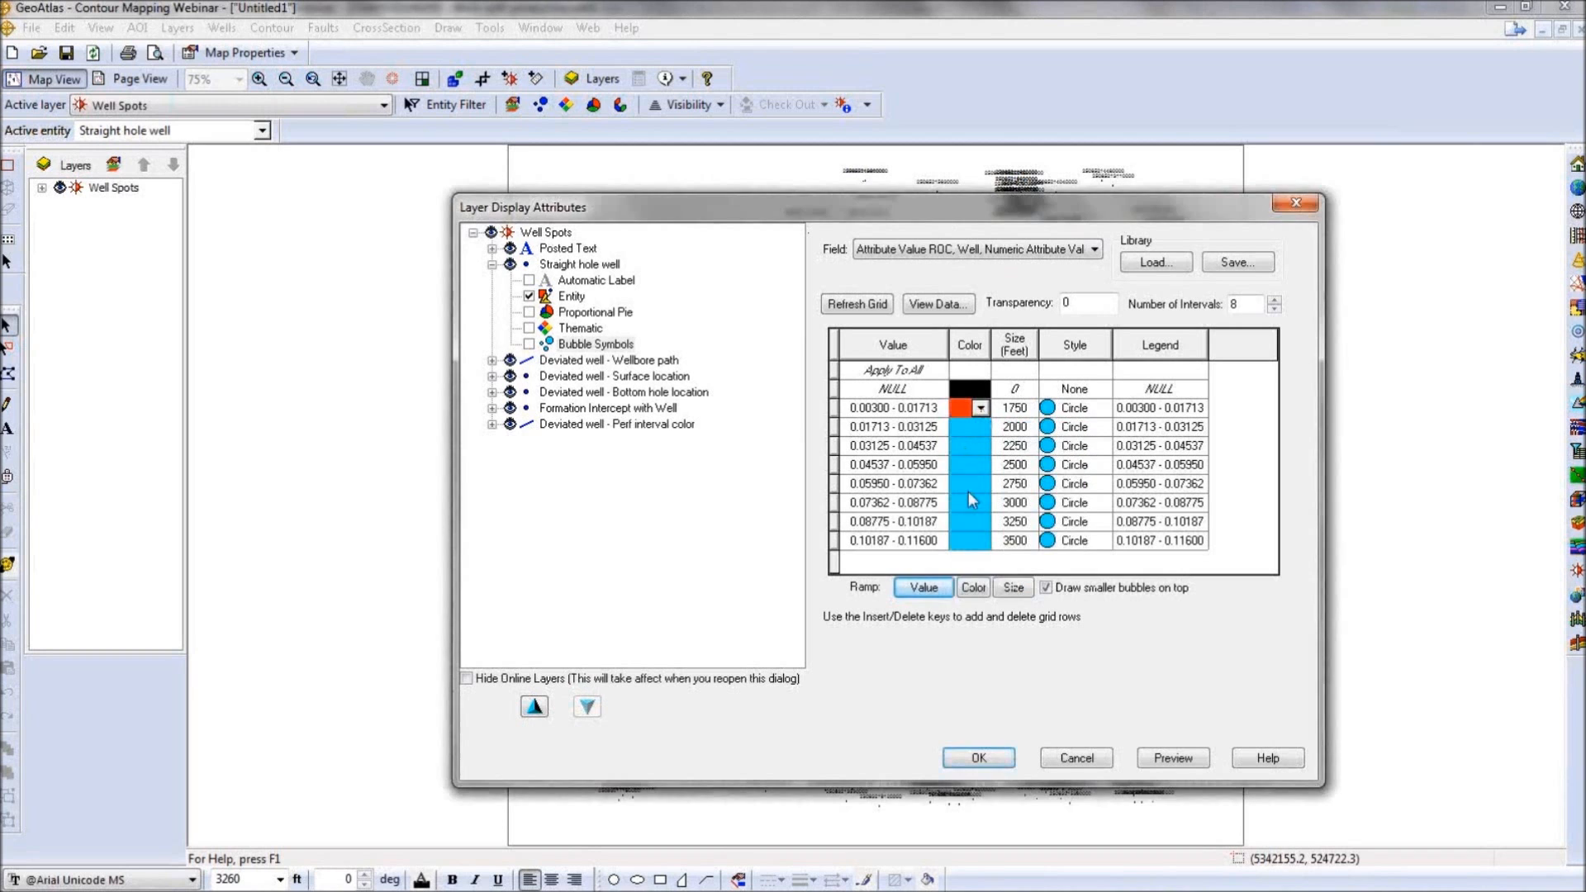
pyautogui.click(980, 541)
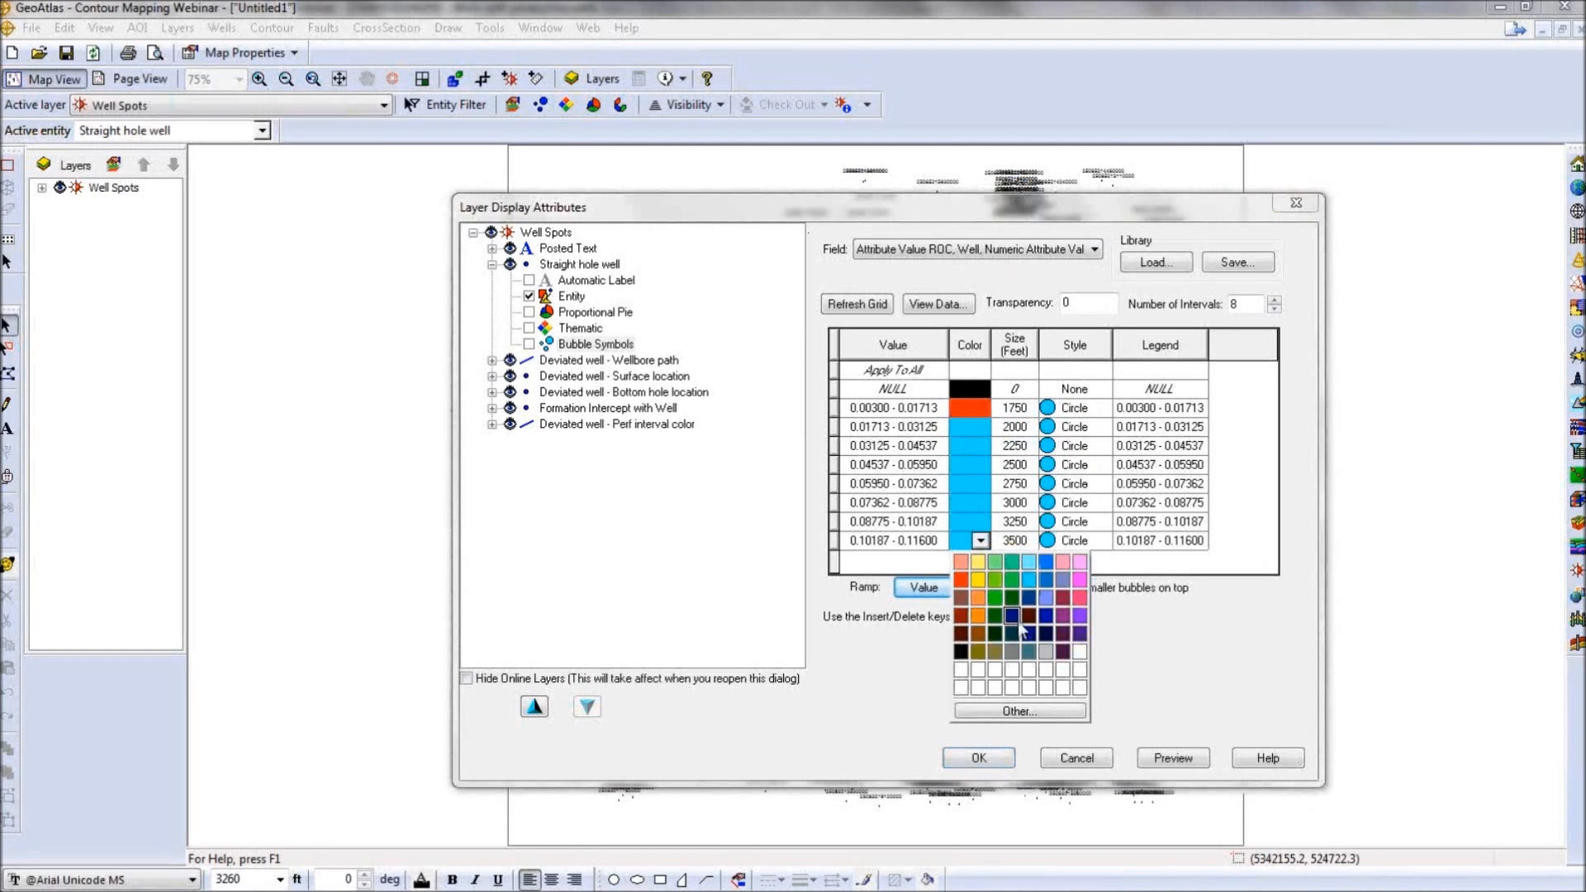
pyautogui.click(1009, 616)
pyautogui.click(974, 589)
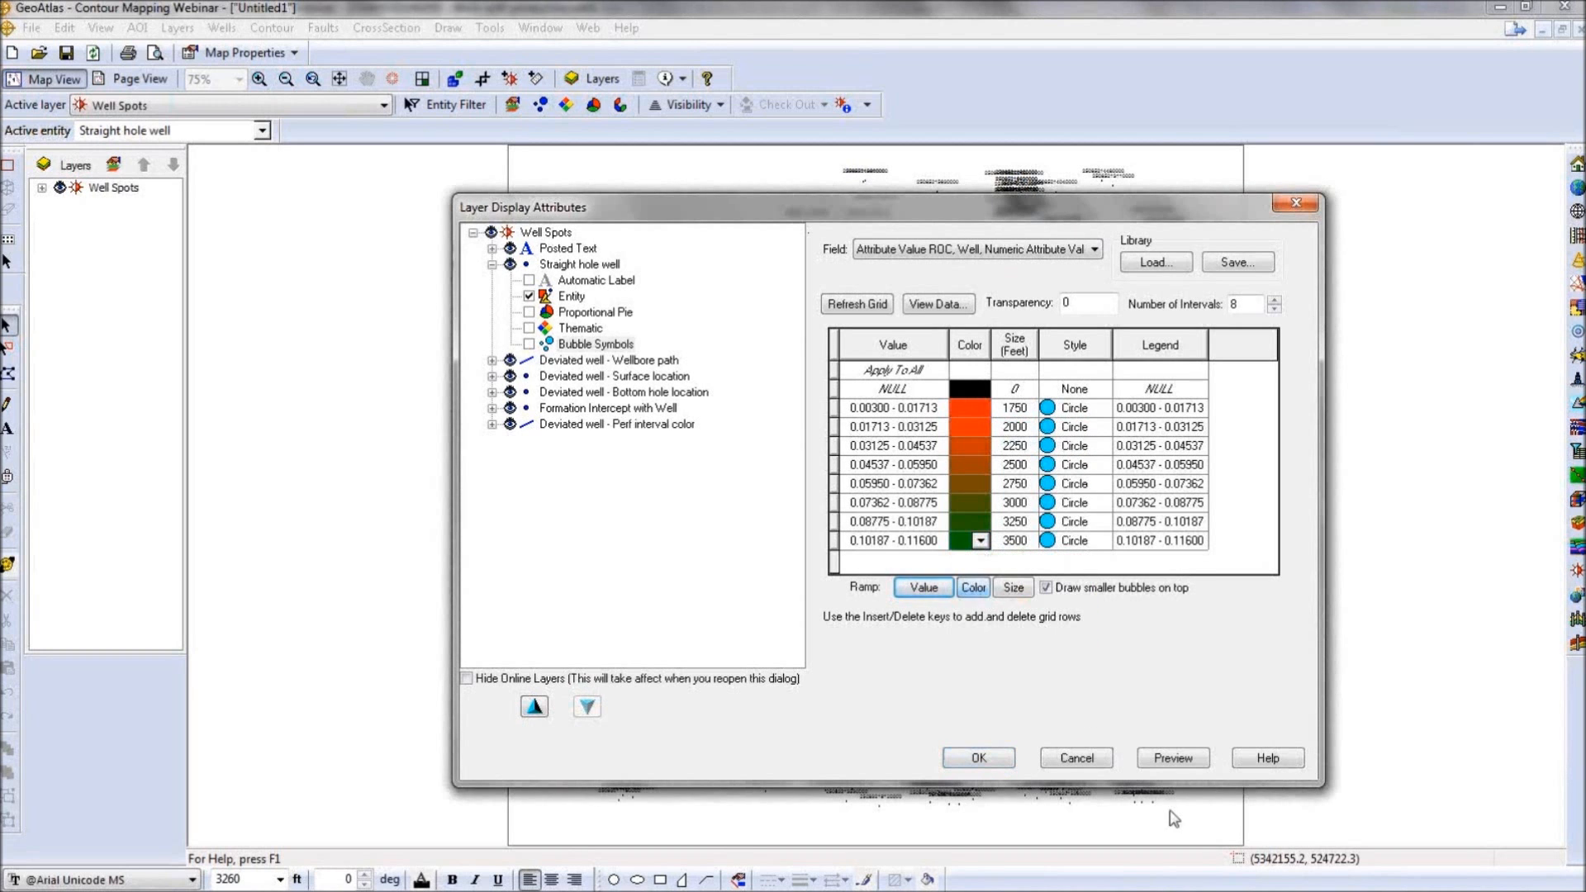
# Turn on Bubble Symbols for straight hole wells and copy the rendering only to the surface location of deviated wells.
pyautogui.click(1180, 761)
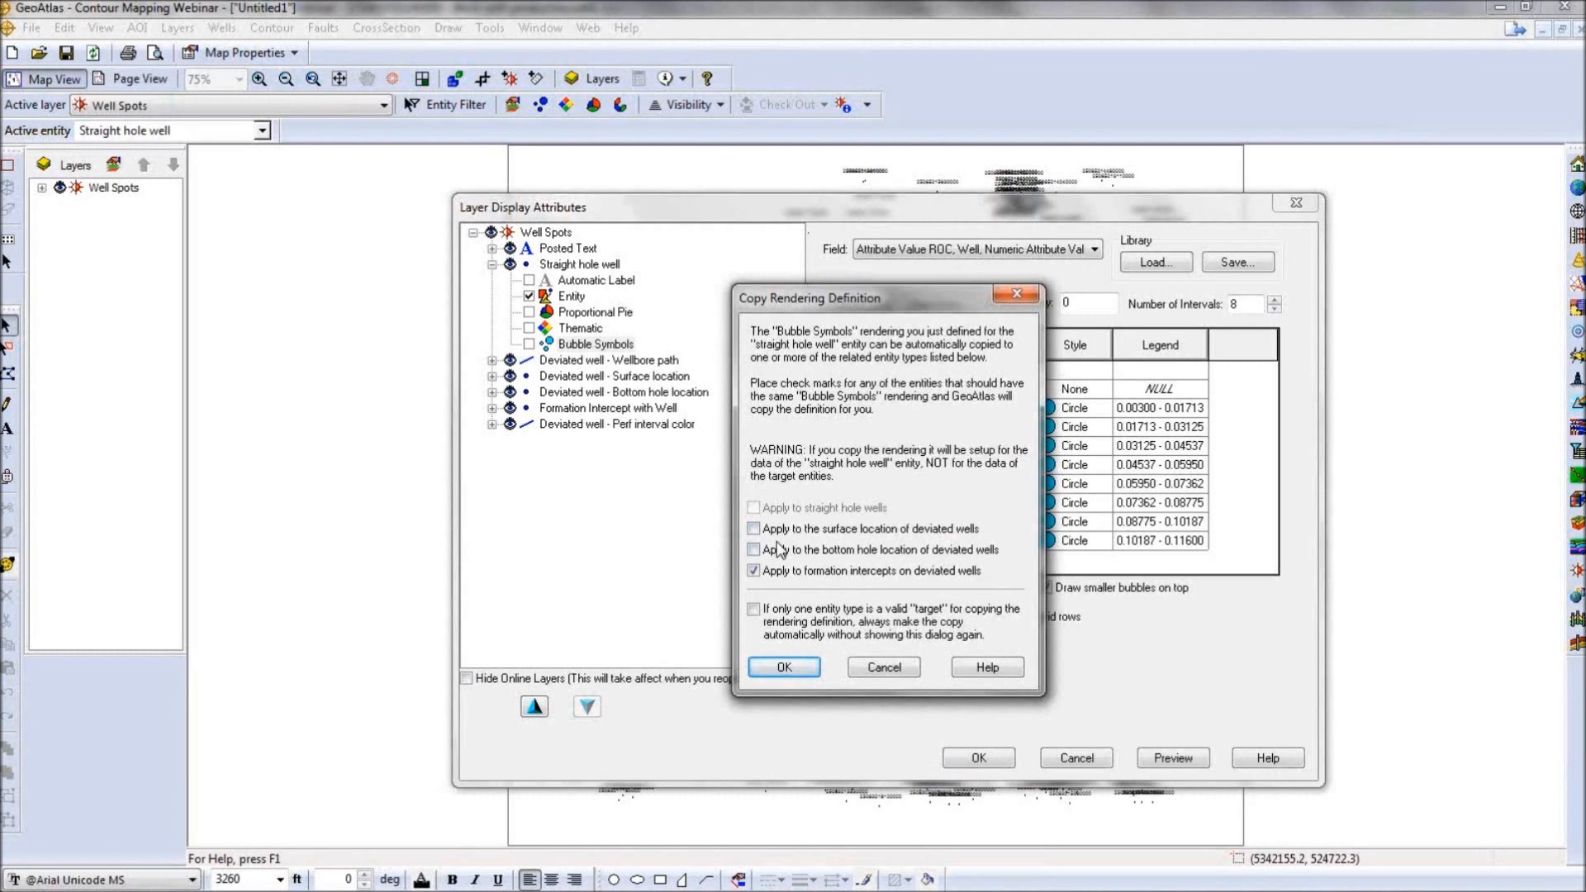
pyautogui.click(754, 529)
pyautogui.click(814, 667)
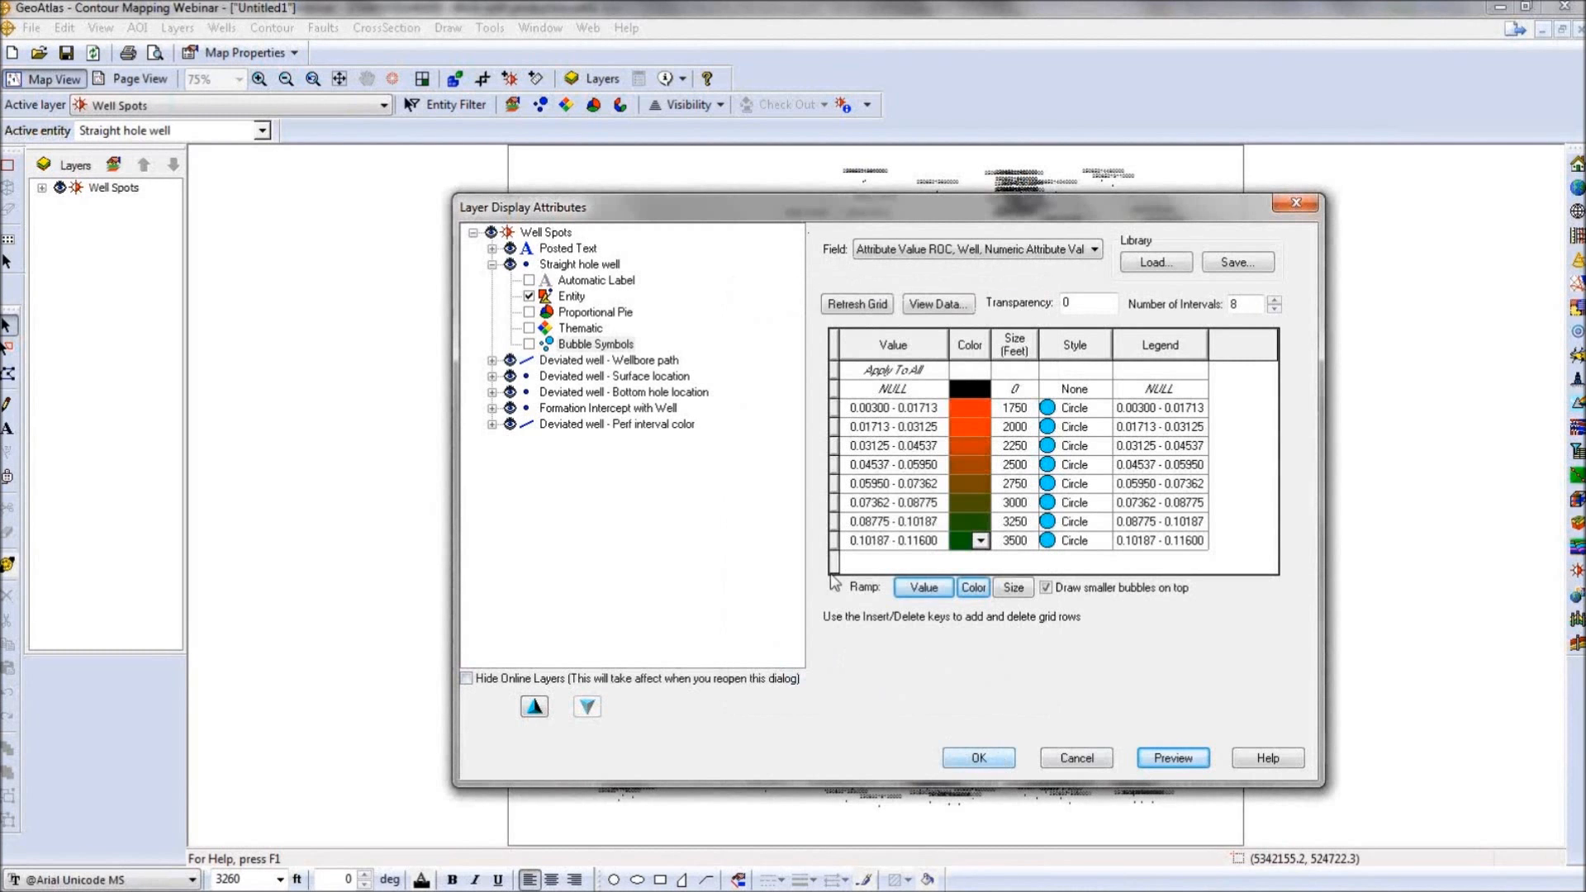
pyautogui.click(529, 343)
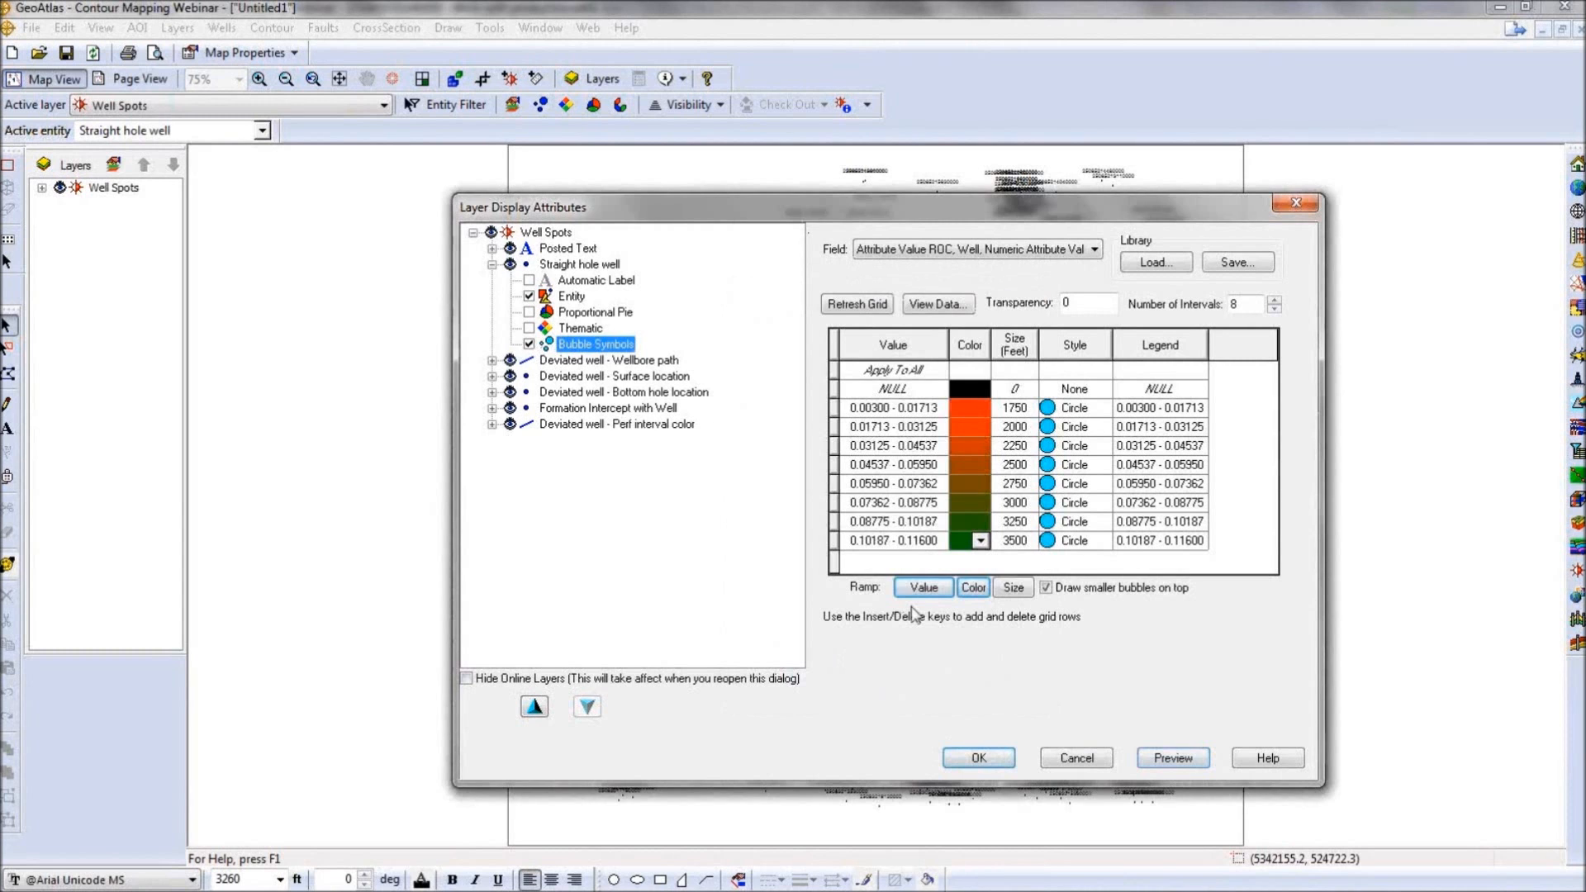
pyautogui.click(753, 530)
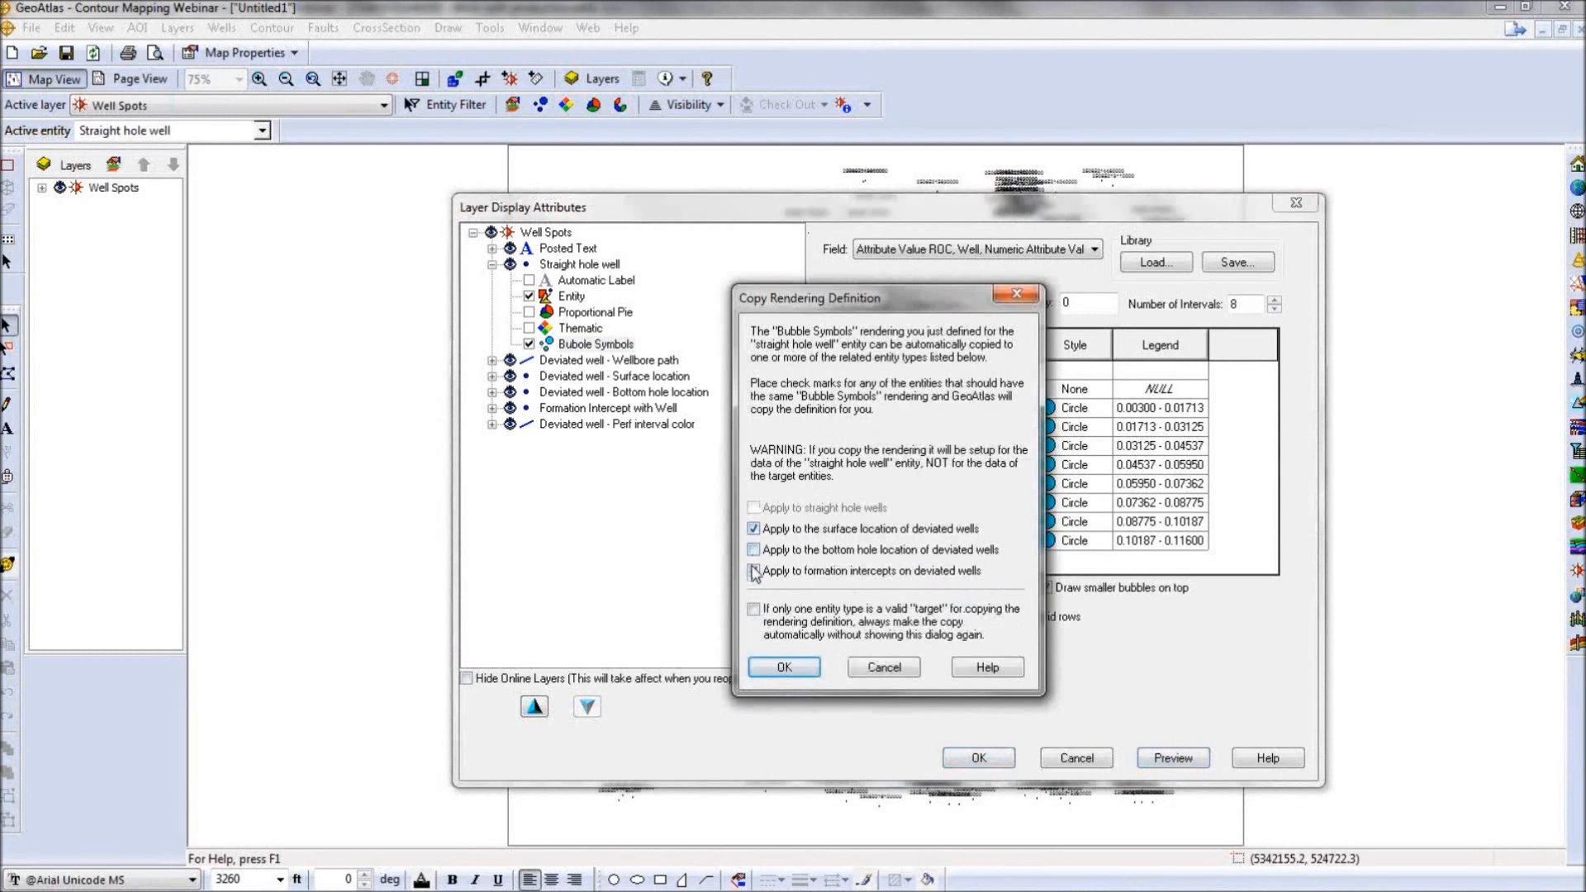
pyautogui.click(781, 665)
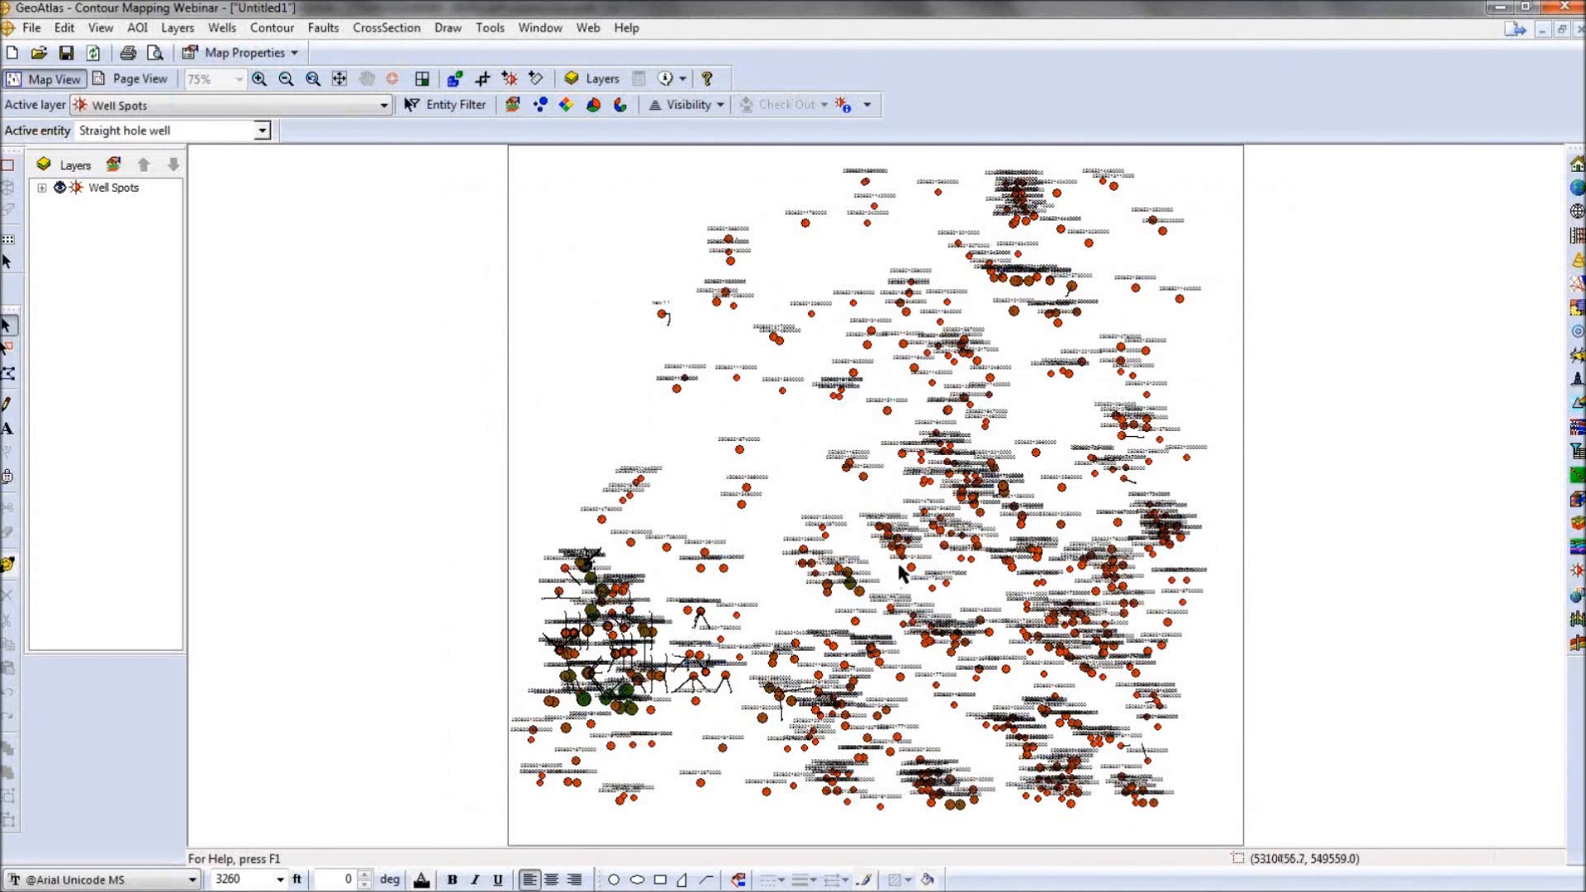
pyautogui.rightClick(855, 509)
pyautogui.click(942, 856)
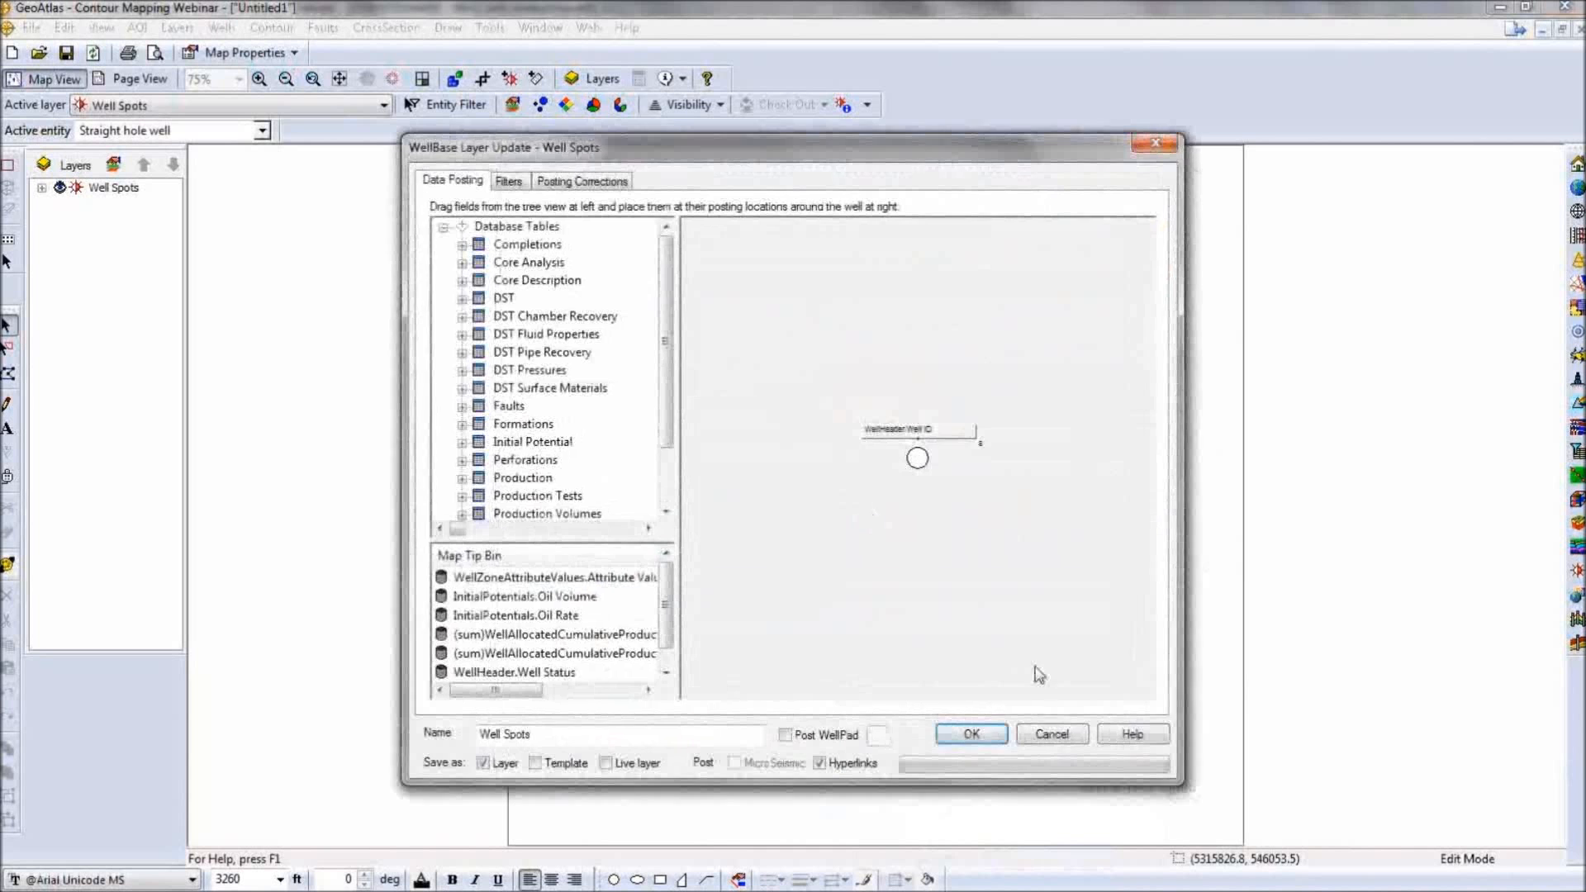
pyautogui.click(1061, 735)
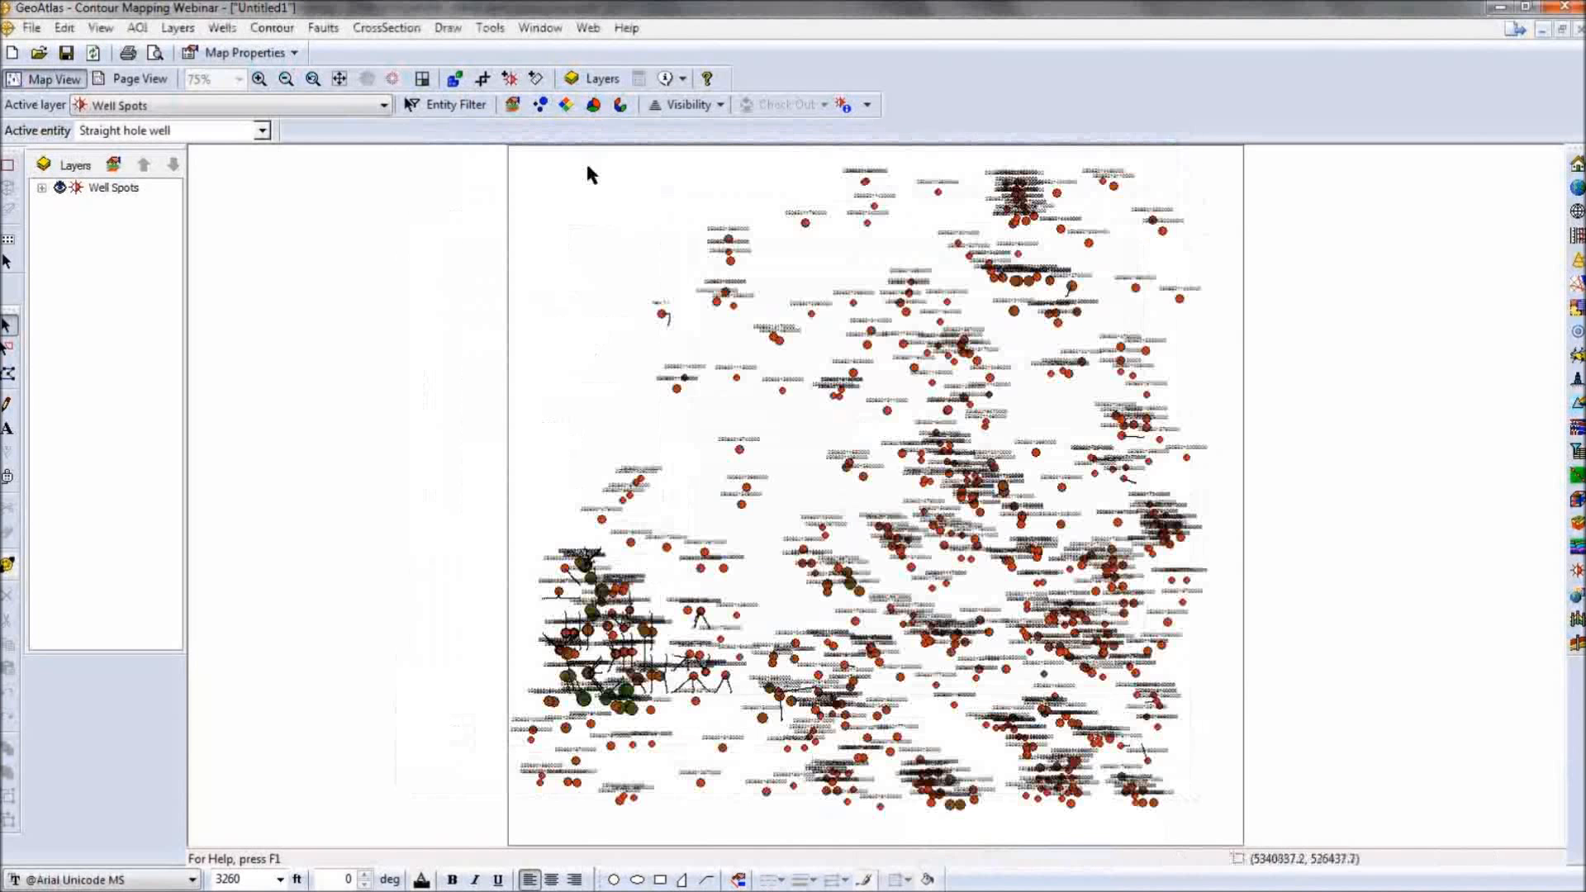
# Base the straight hole wells' Thematic rendering on the Oil Rate field in the Well Spots display attributes.
pyautogui.click(541, 105)
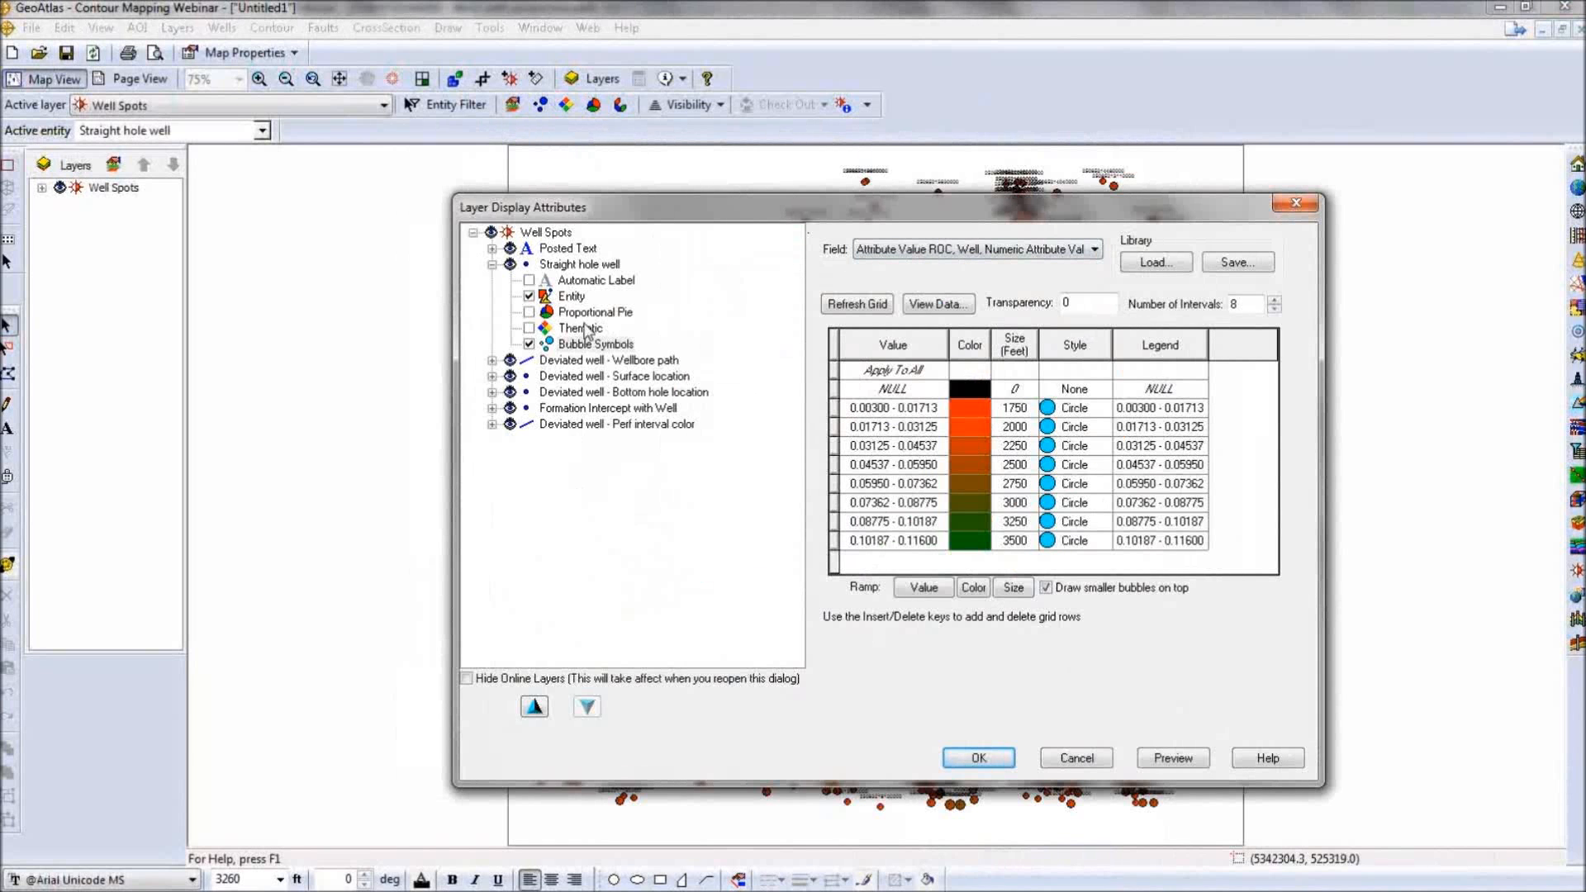
pyautogui.click(587, 332)
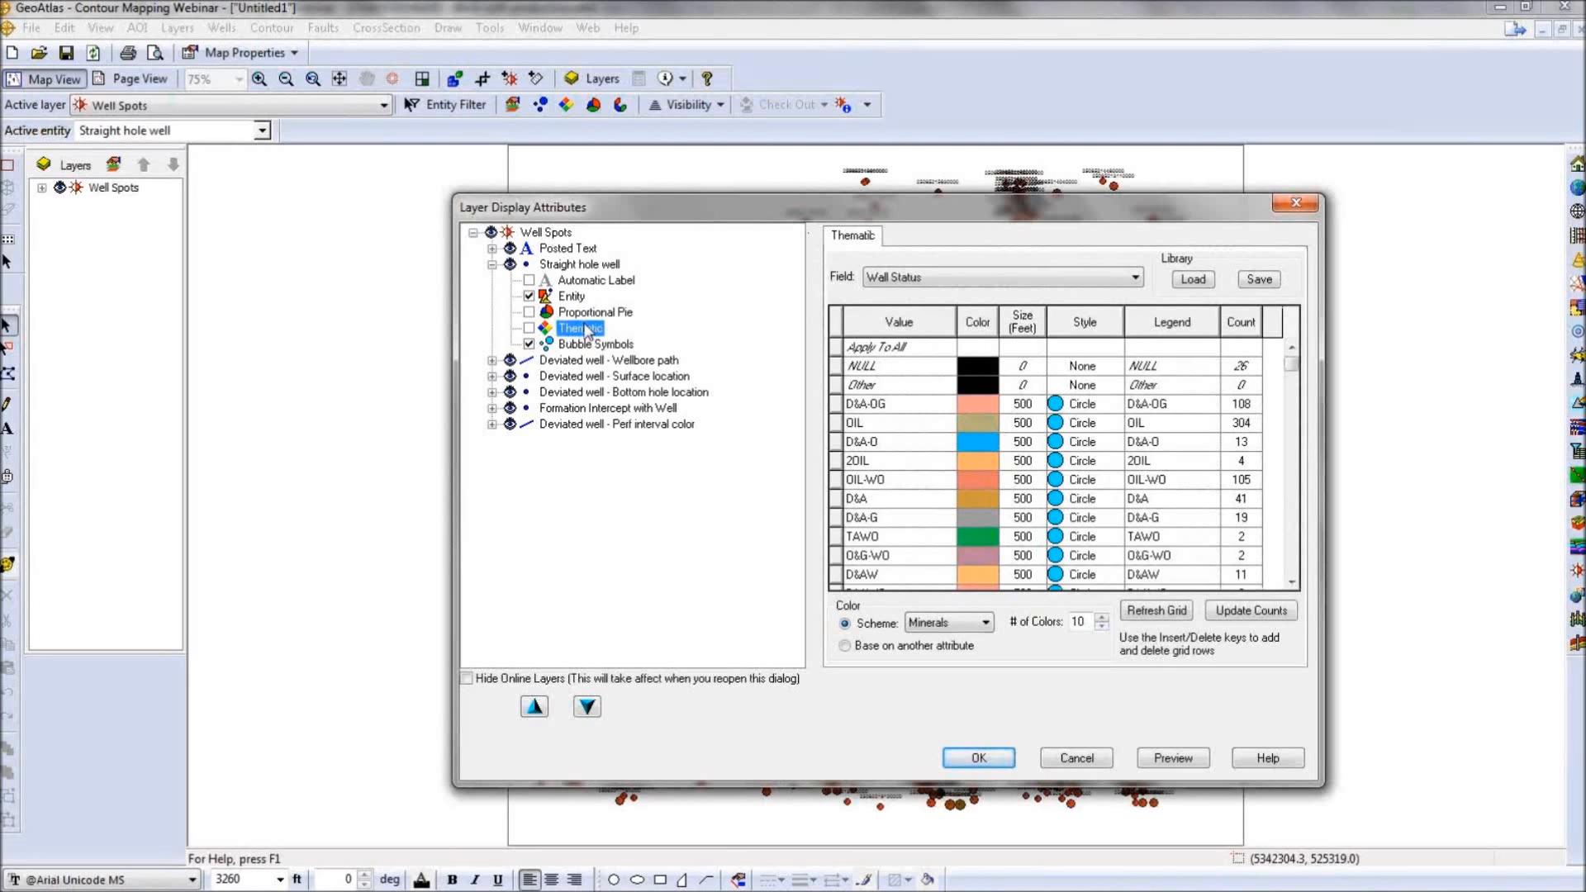
pyautogui.click(989, 288)
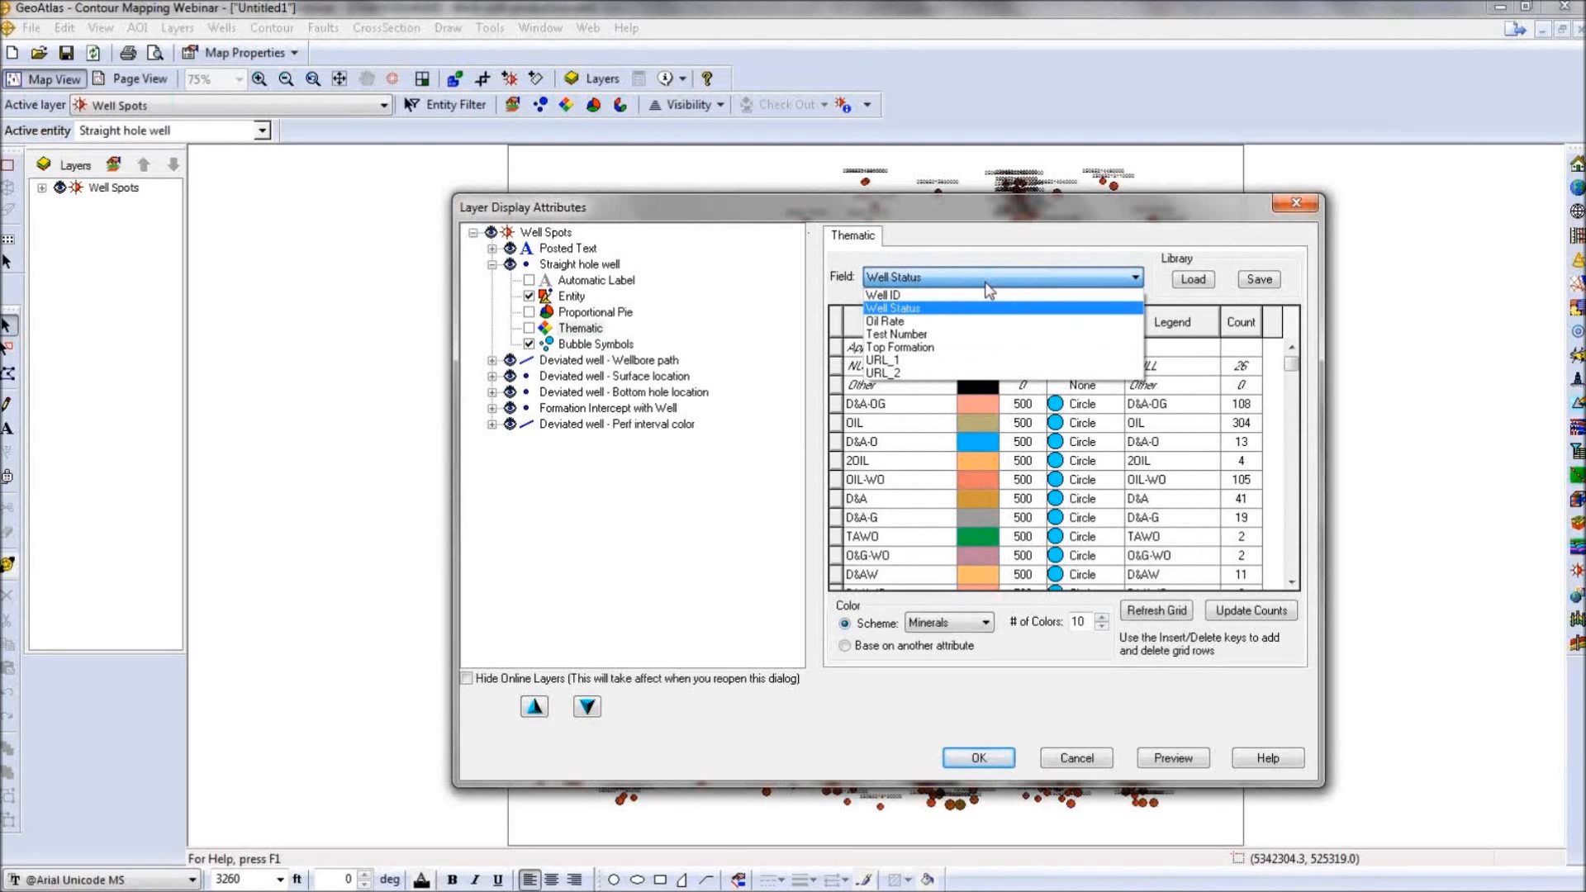
pyautogui.click(909, 323)
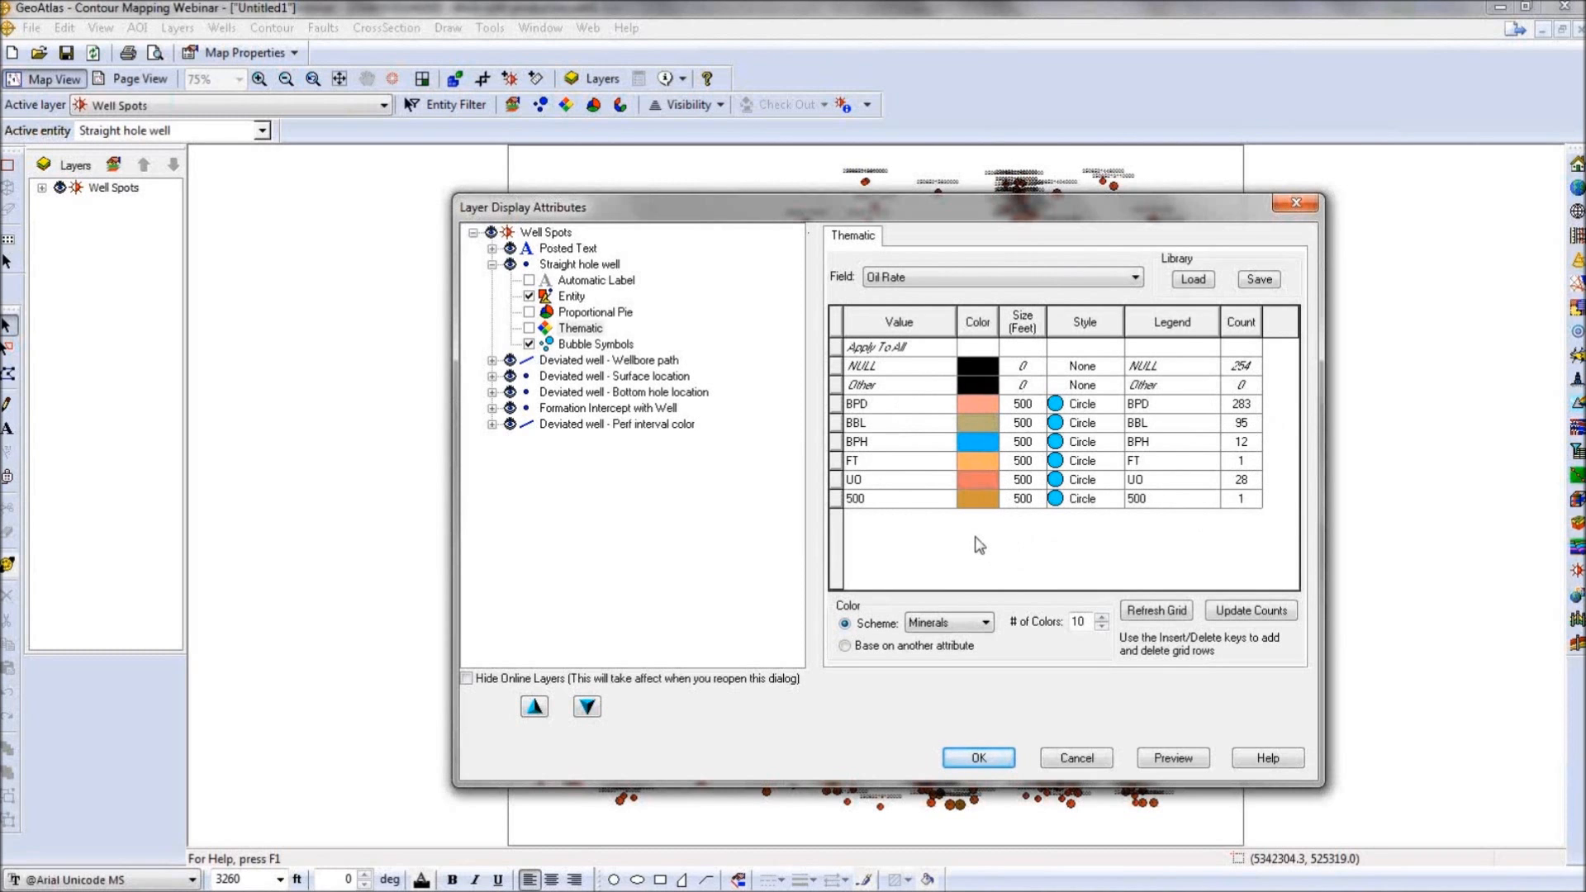
pyautogui.click(894, 405)
pyautogui.click(893, 423)
# Accept the Thematic rendering and copy its definition only to the surface location of deviated wells.
pyautogui.click(979, 758)
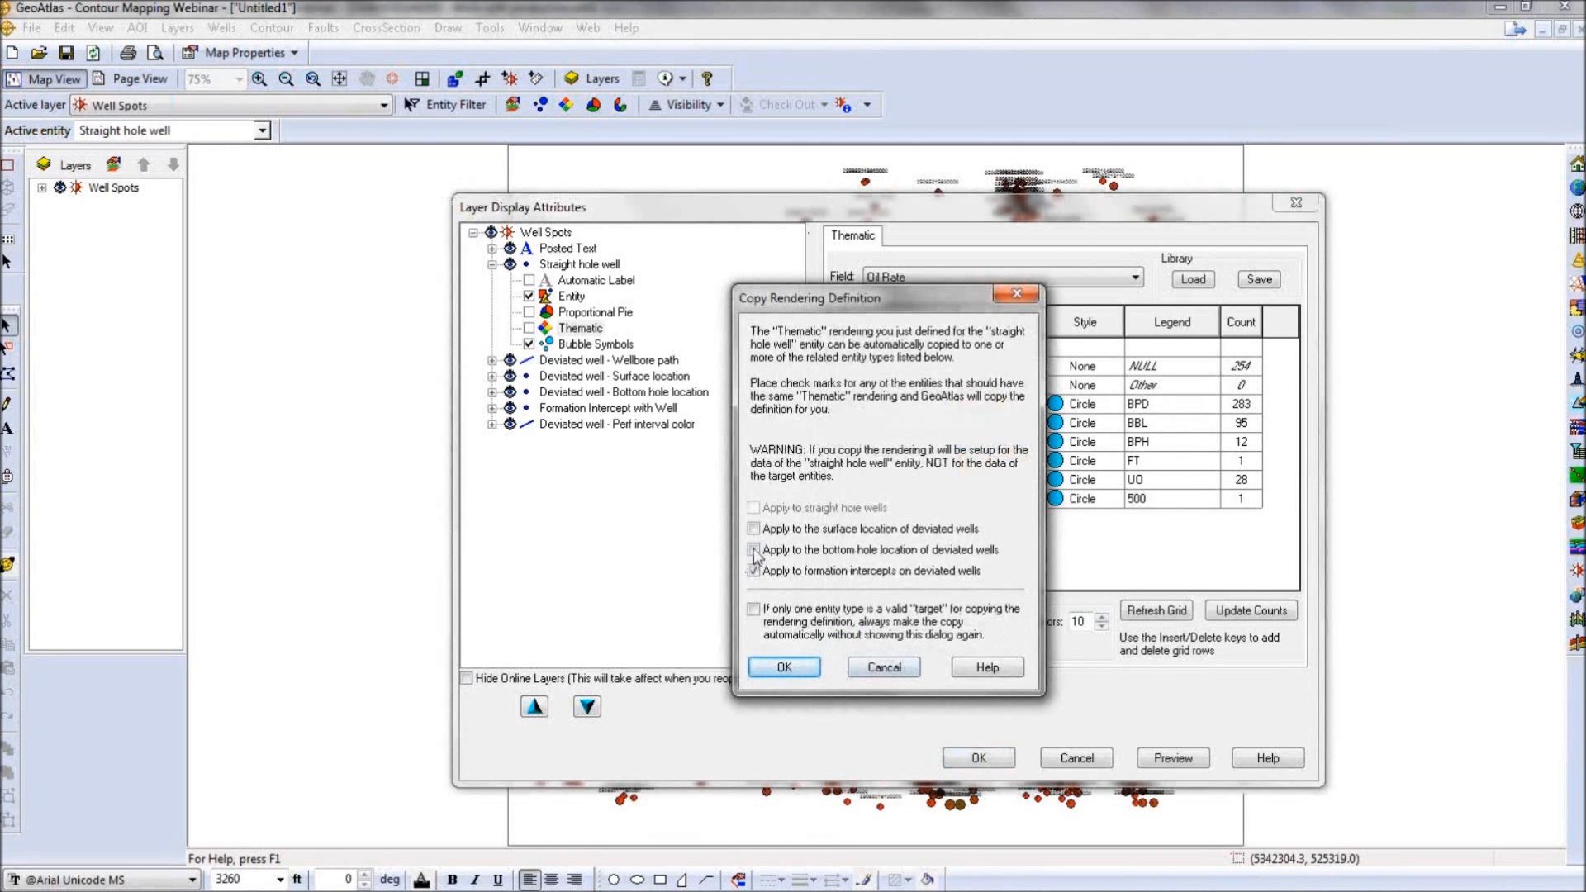
pyautogui.click(754, 529)
pyautogui.click(754, 550)
pyautogui.click(753, 550)
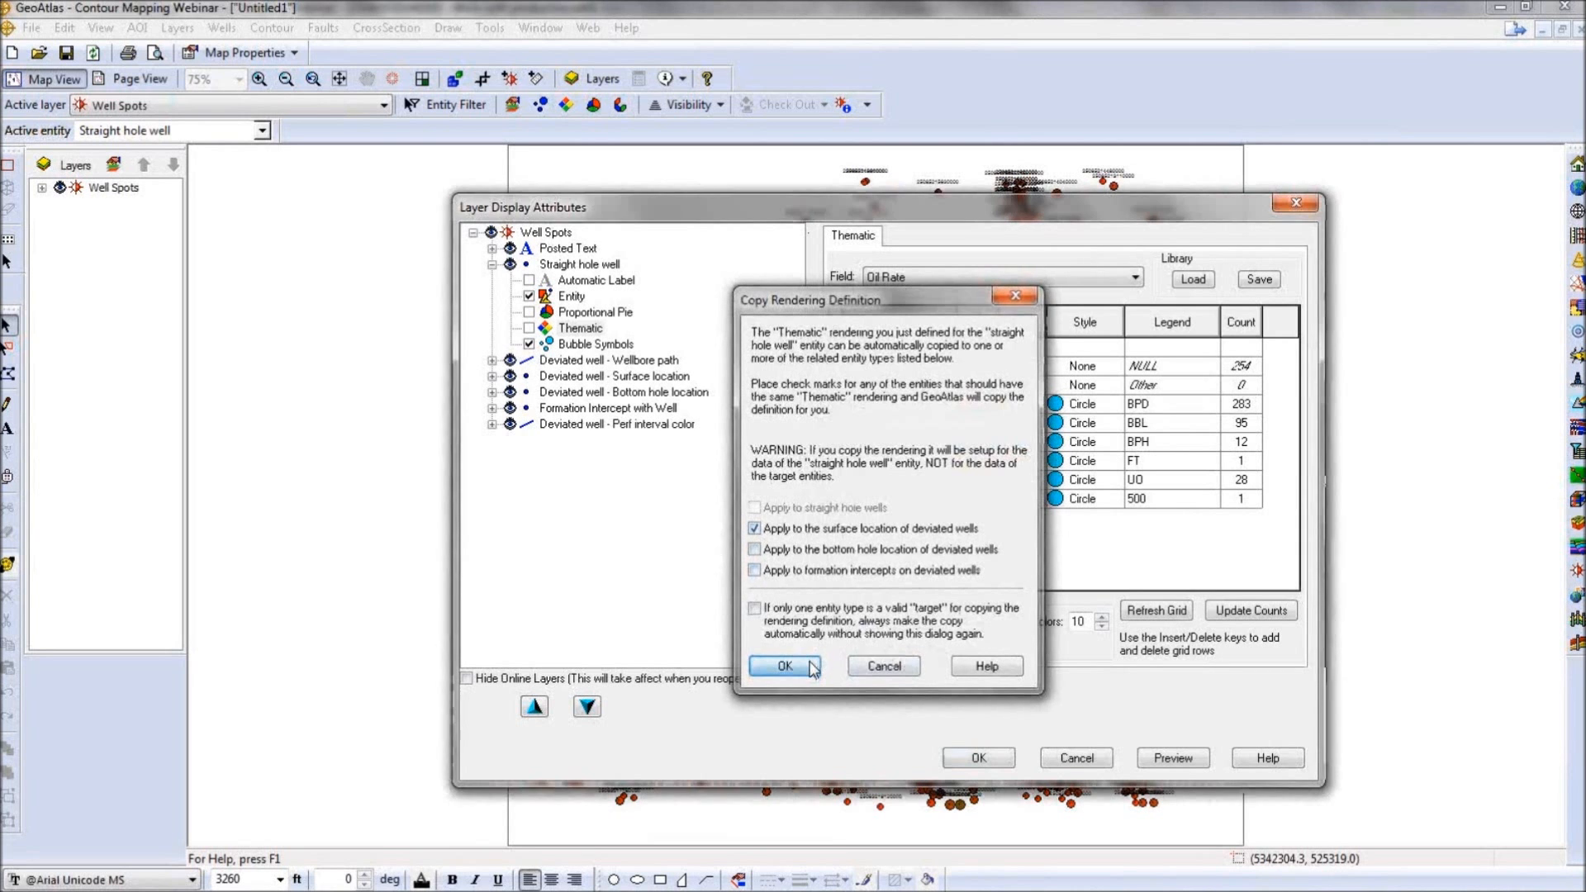
pyautogui.click(811, 666)
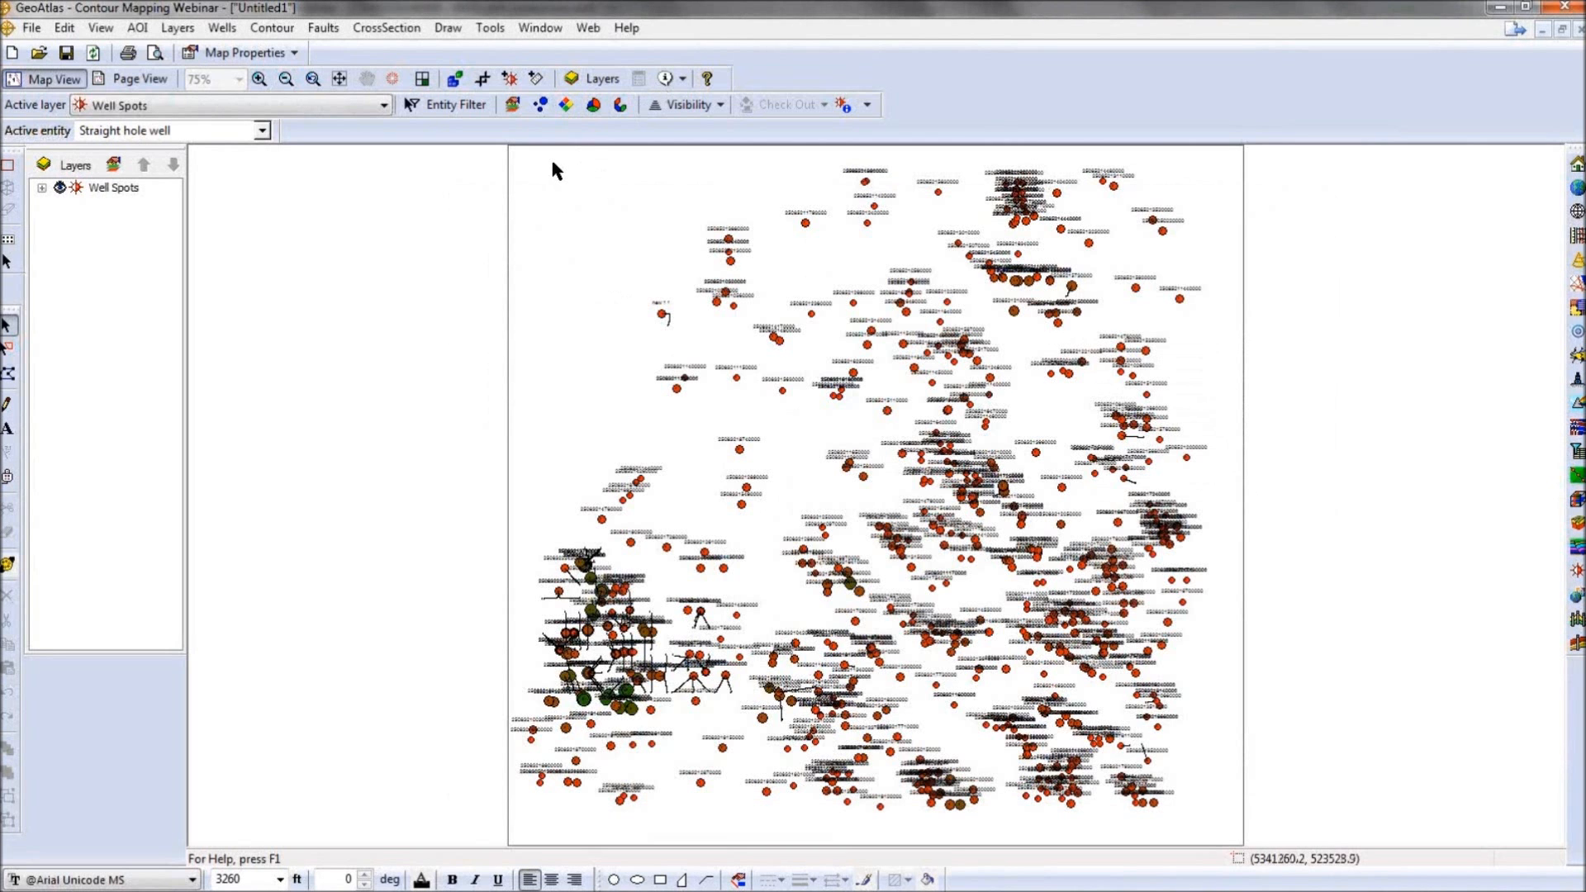
# Add a new user-defined entity type in the Entity Definition Manager.
pyautogui.click(488, 28)
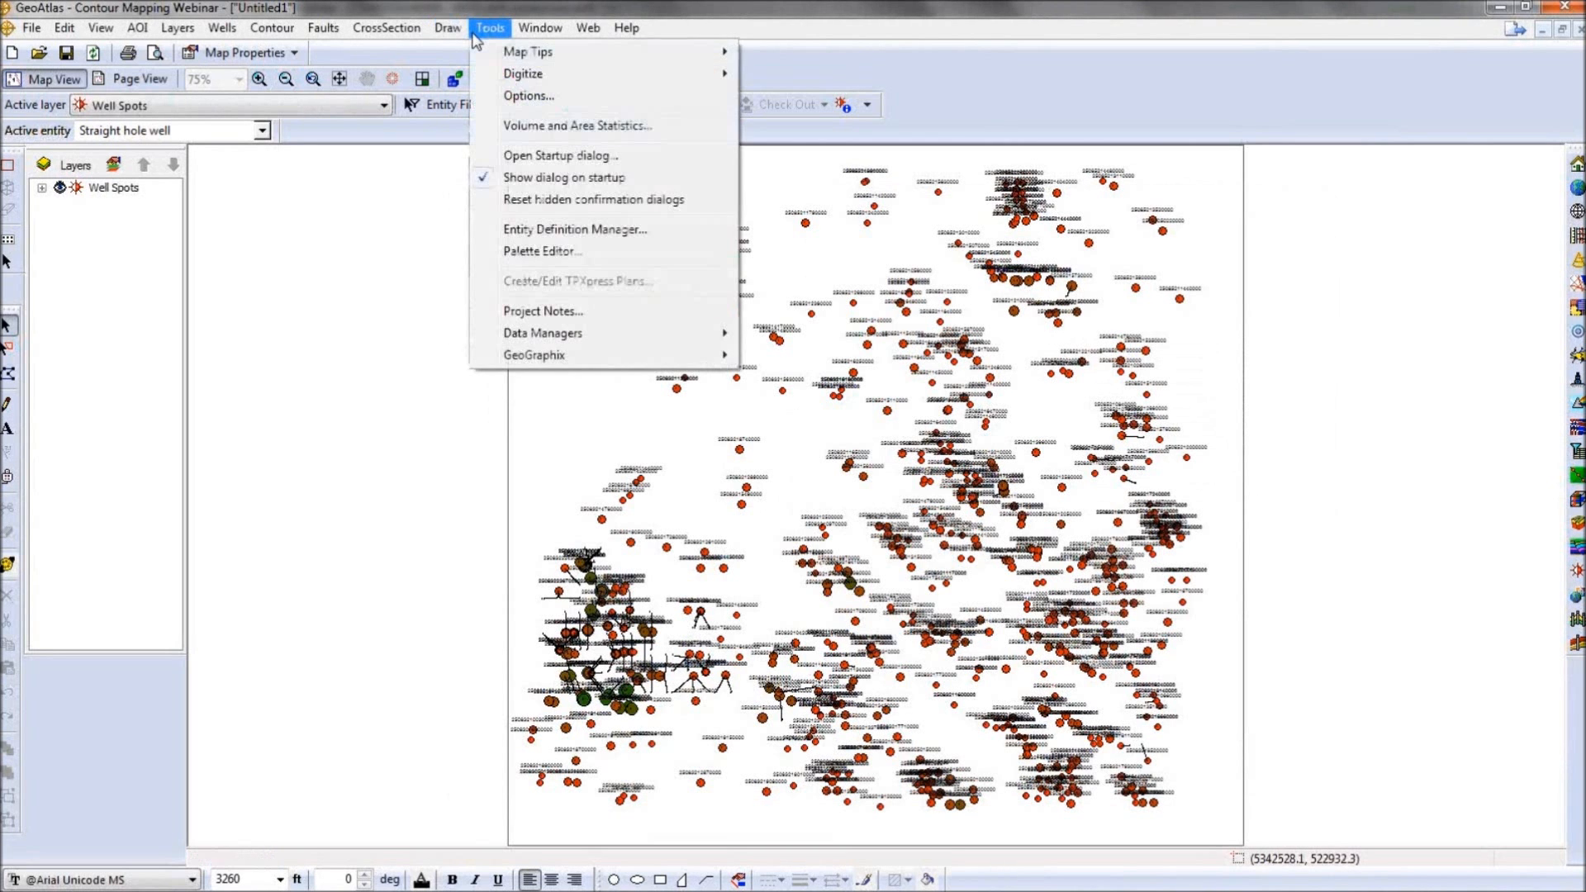
pyautogui.click(588, 232)
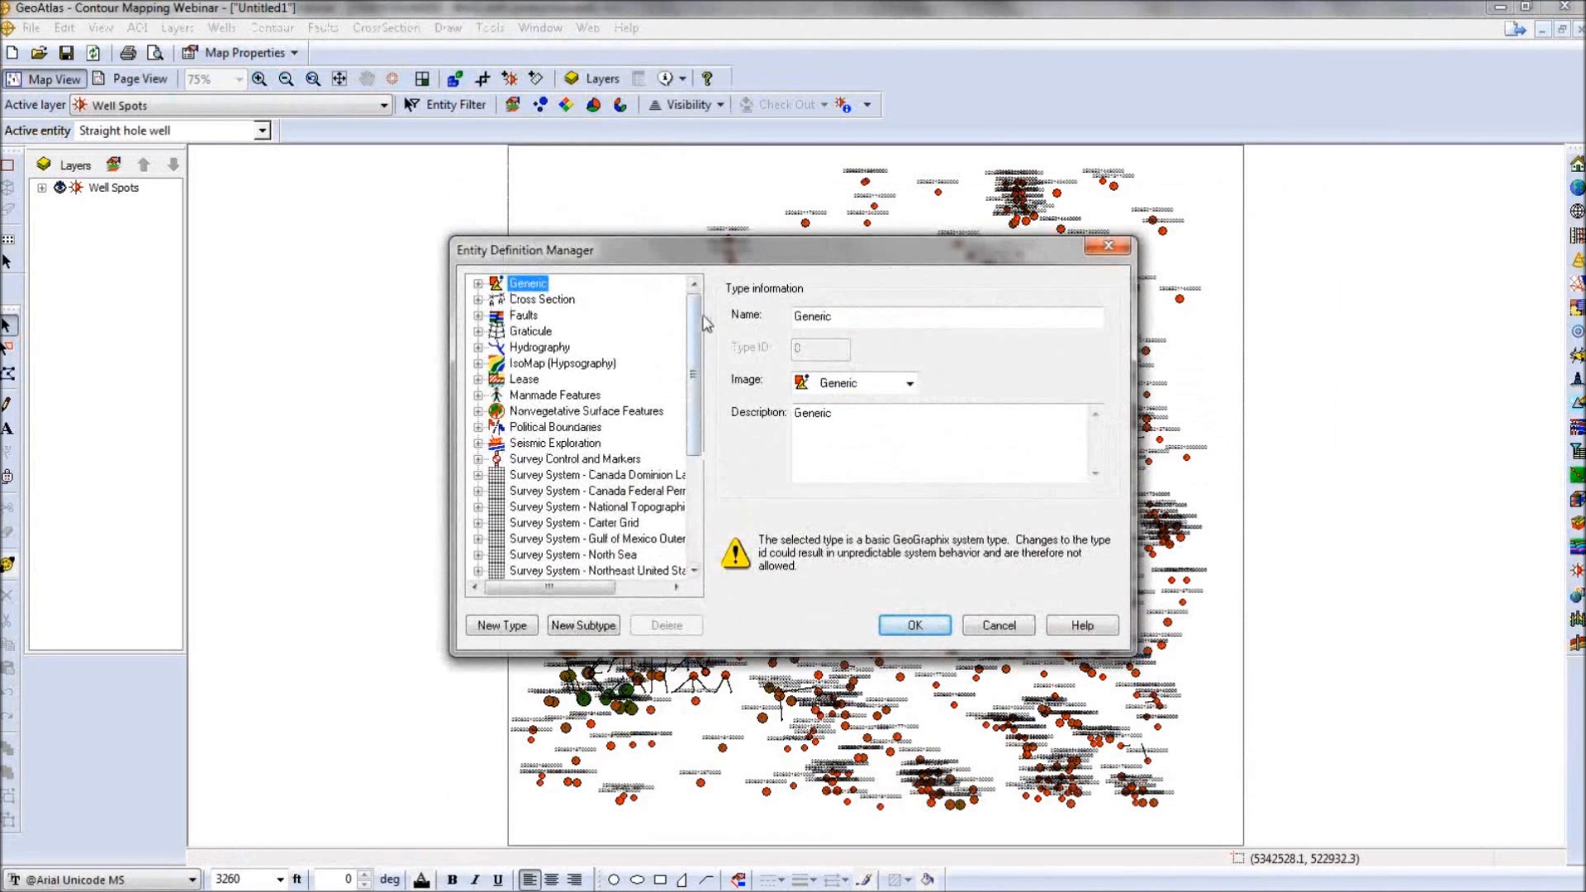
pyautogui.scroll(-4, 706, 326)
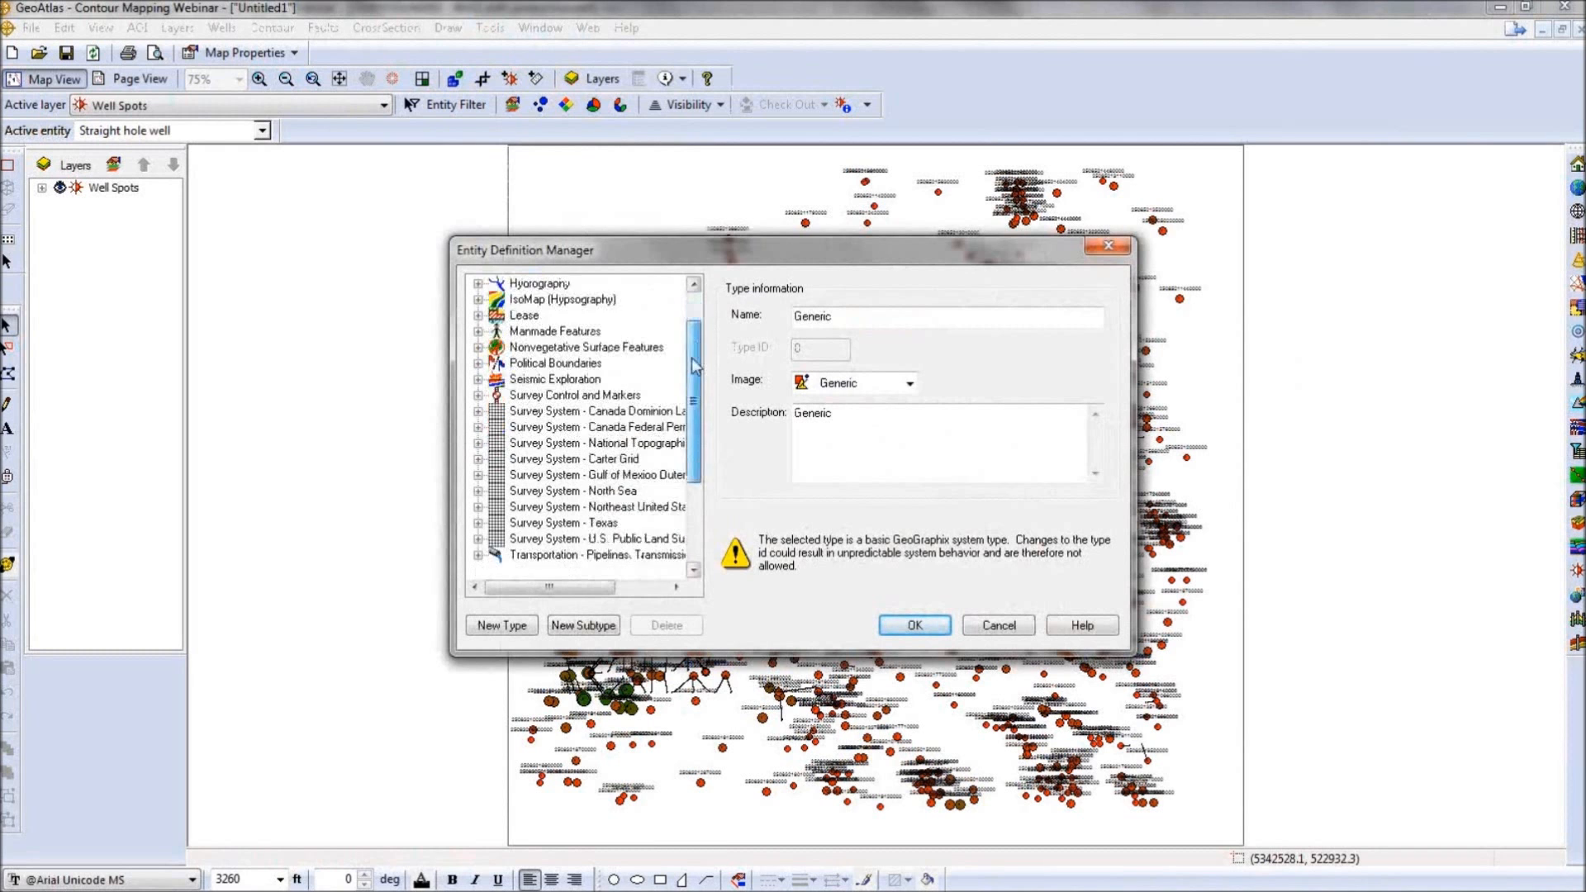
pyautogui.click(514, 628)
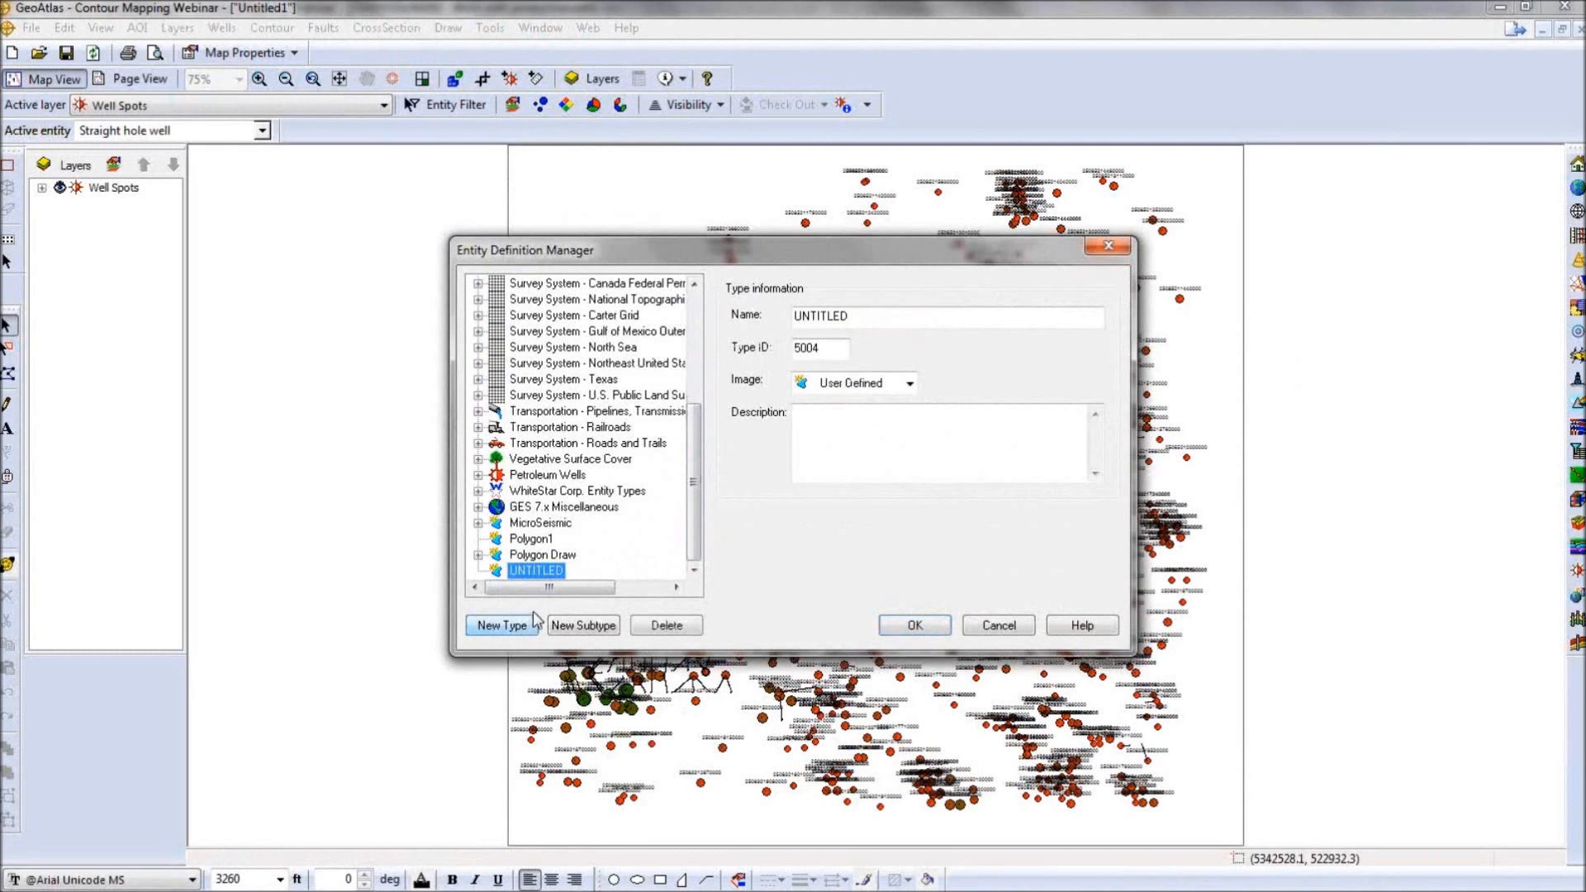
# Examine the general settings and data fields of the Zones subtype under Polygon Draw.
pyautogui.click(478, 557)
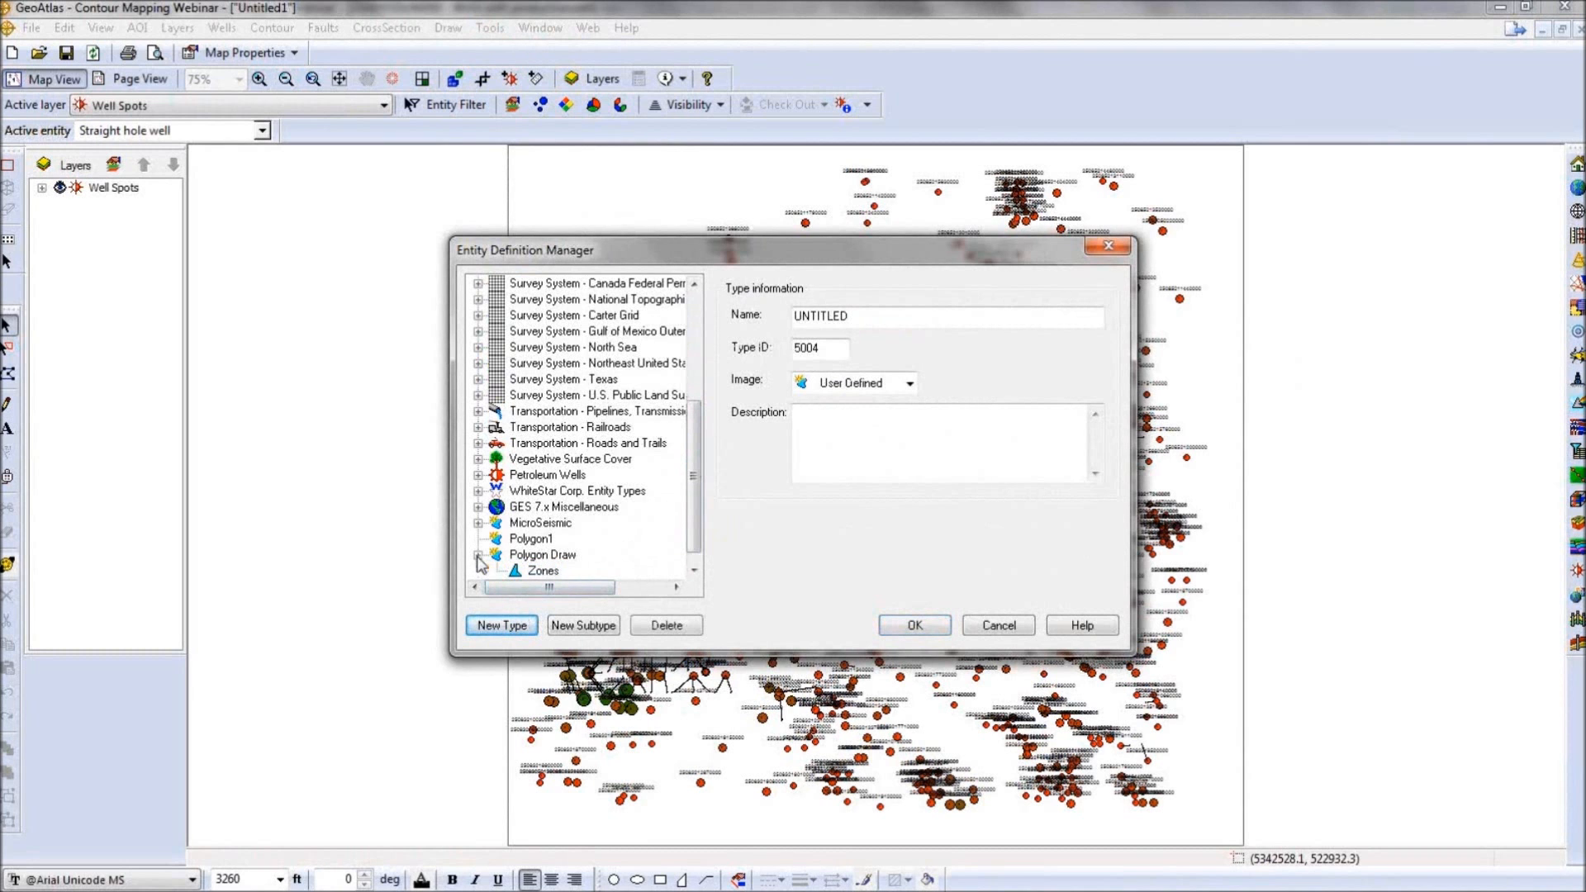
pyautogui.click(543, 571)
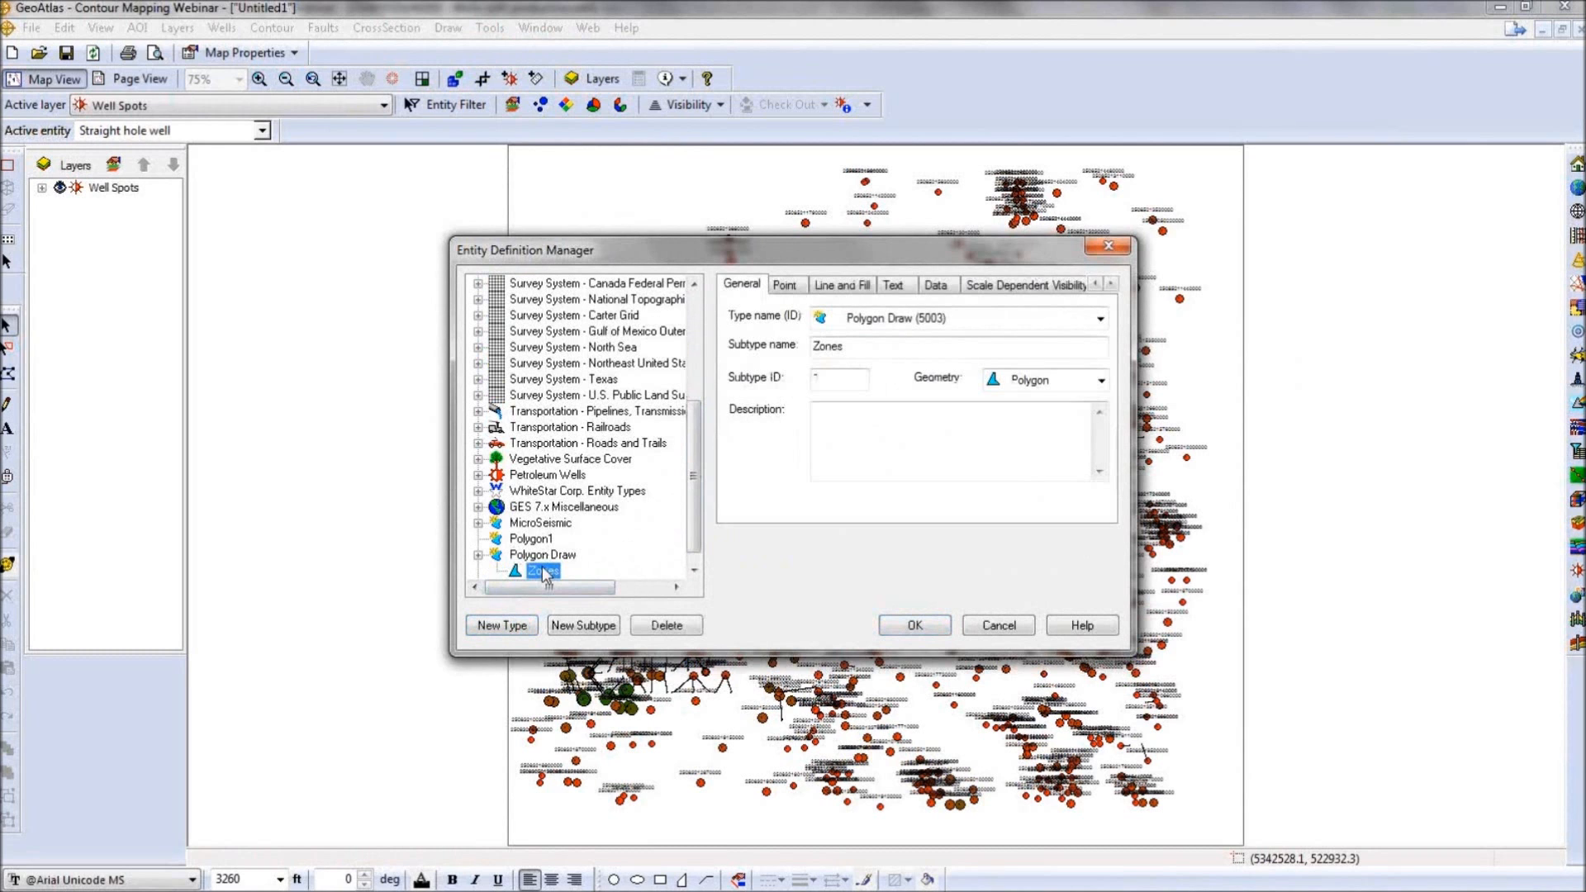
pyautogui.click(939, 288)
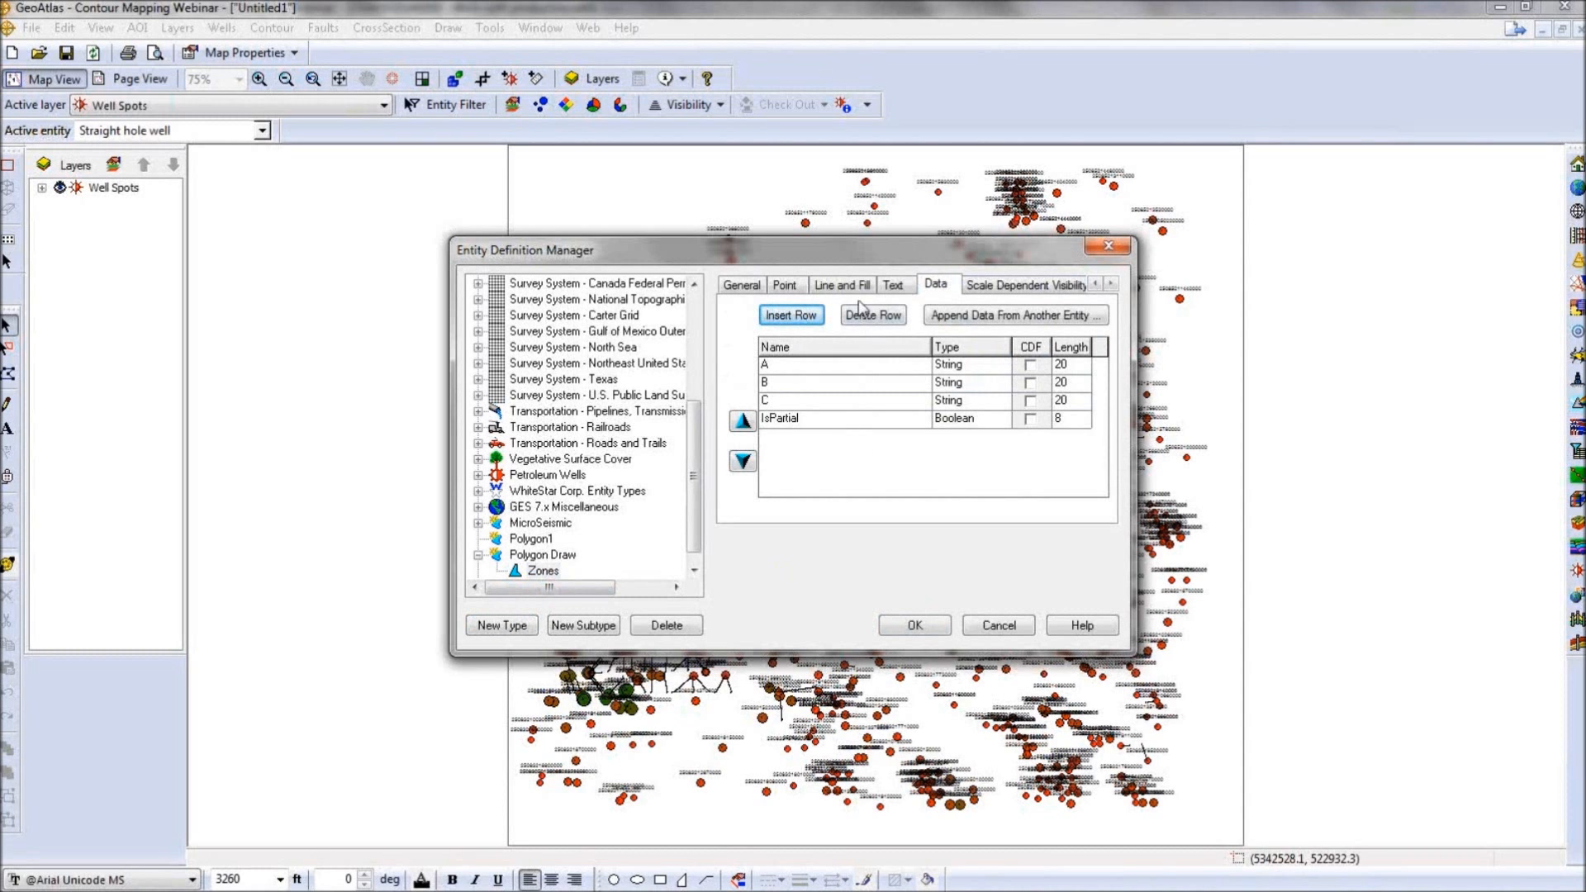
pyautogui.click(744, 286)
# Review the data fields and supported layer types of the Boundary Polygon entity under IsoMap (Hypsography), and close the Entity Definition Manager.
pyautogui.moveTo(698, 494); pyautogui.dragTo(703, 384)
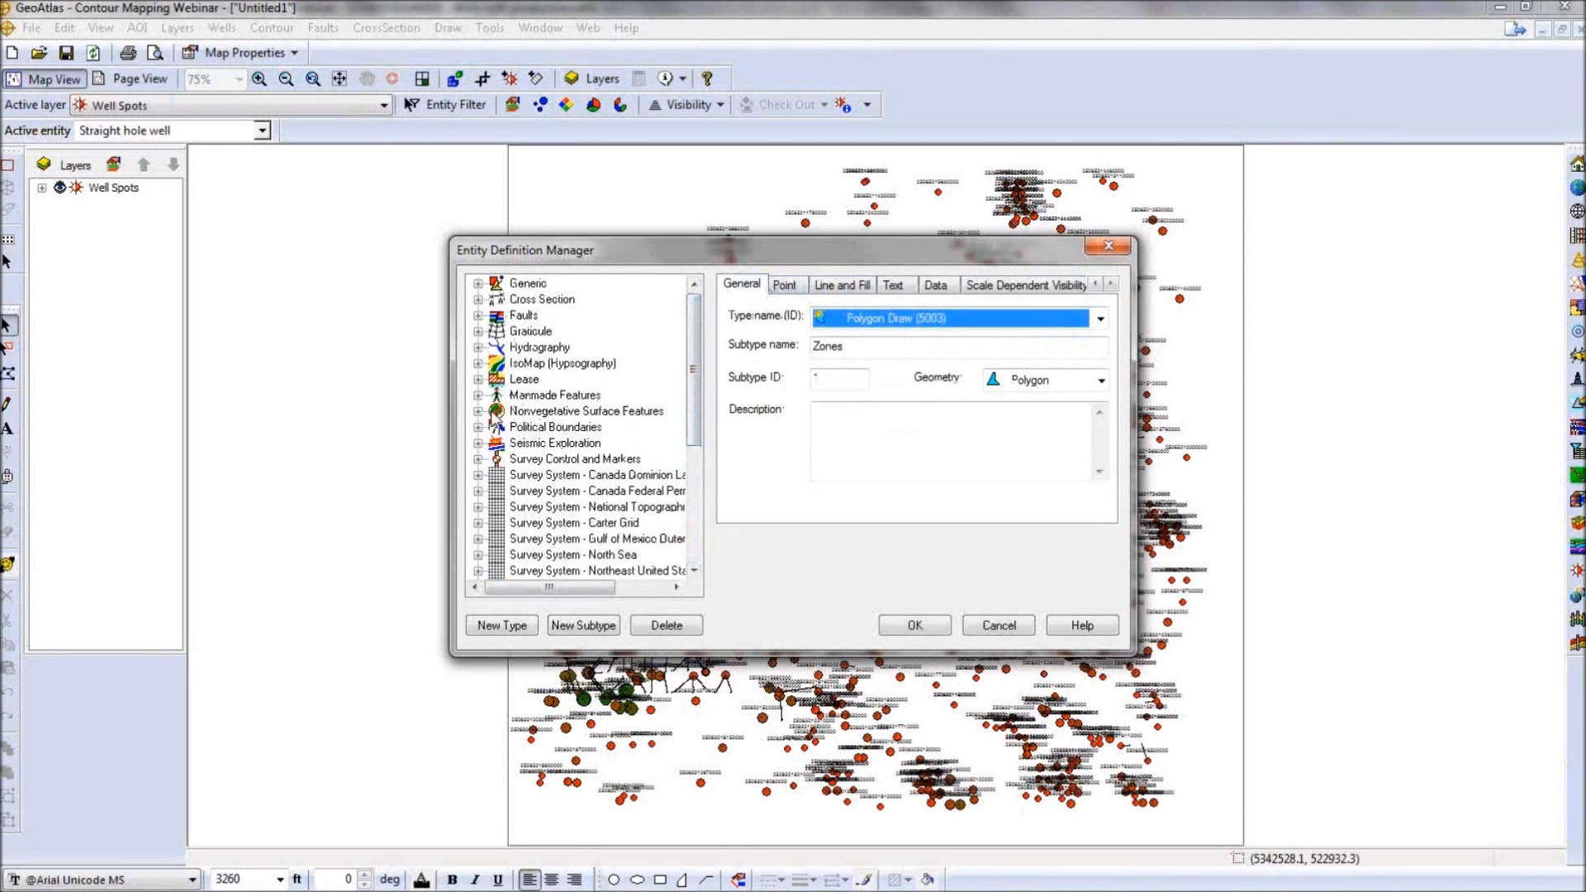
pyautogui.click(478, 364)
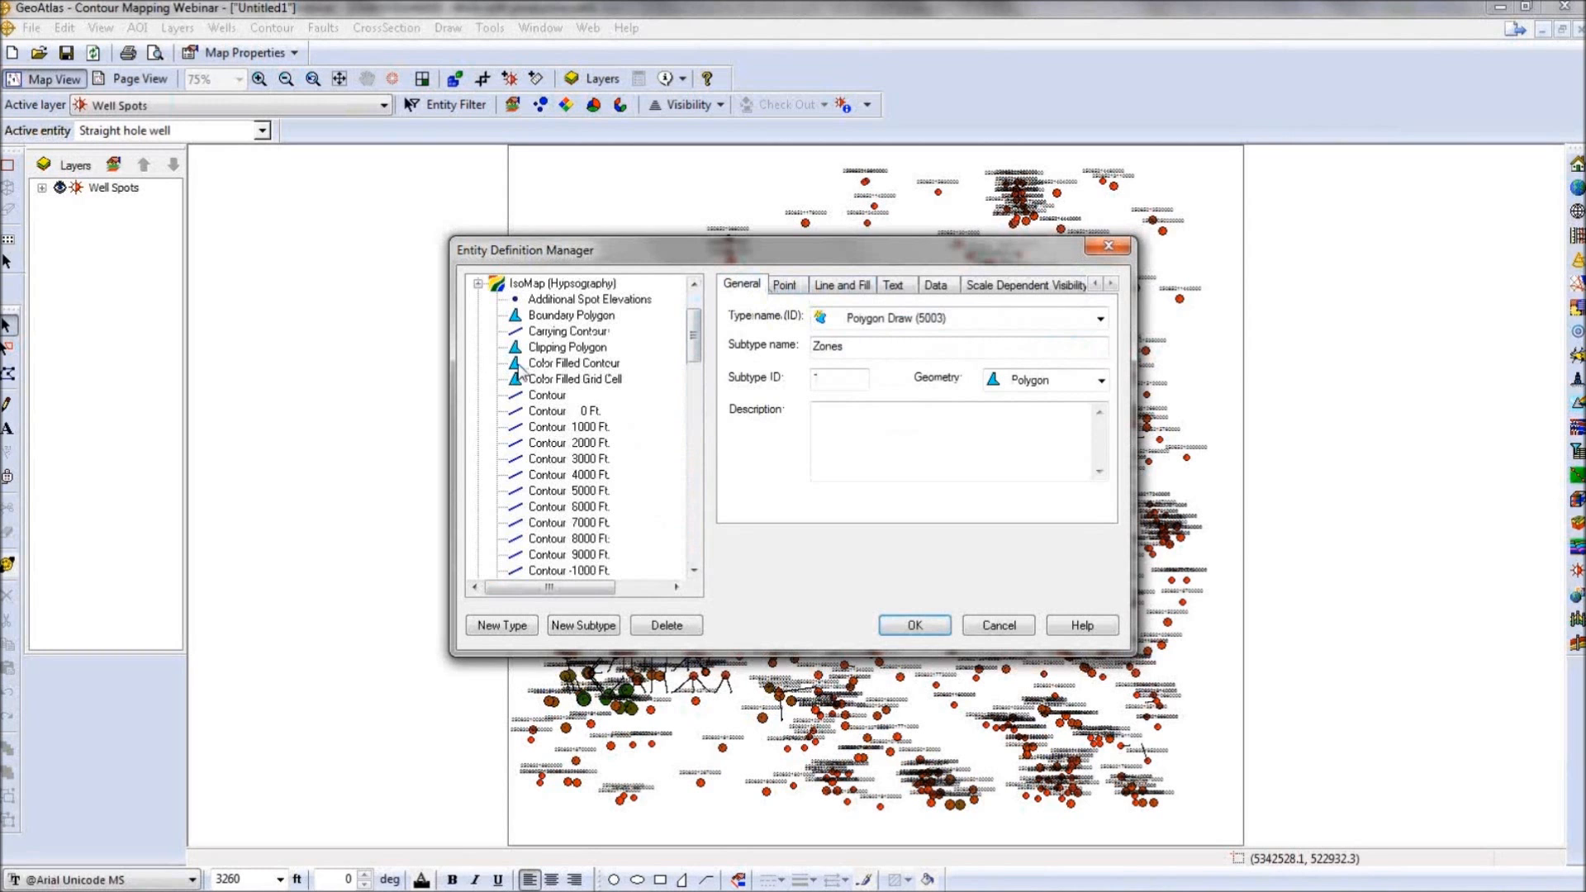
pyautogui.click(562, 317)
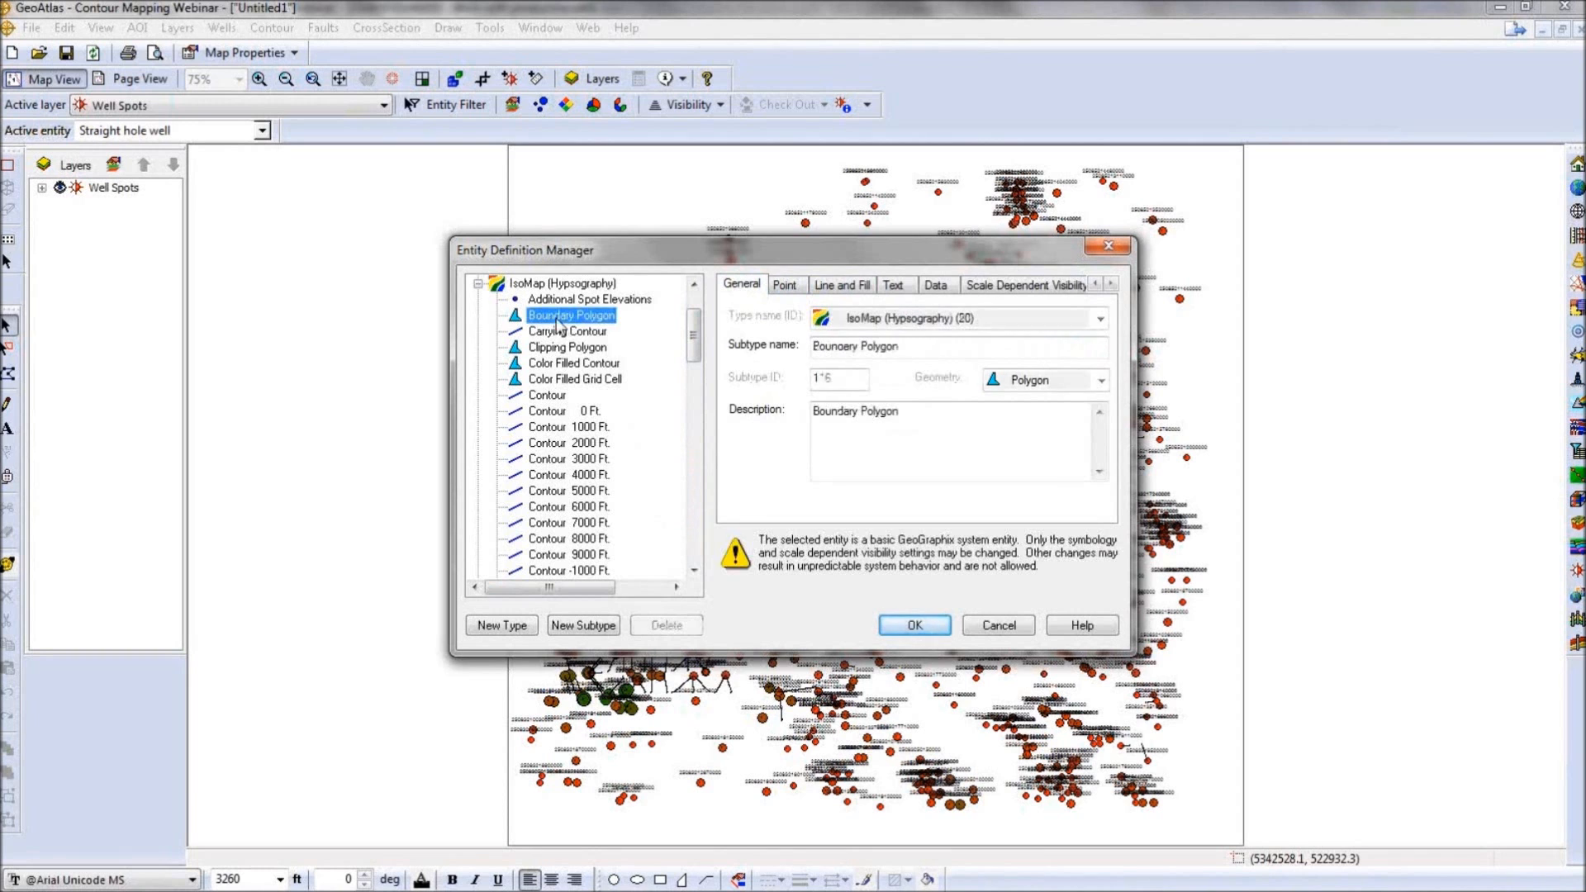
pyautogui.click(936, 287)
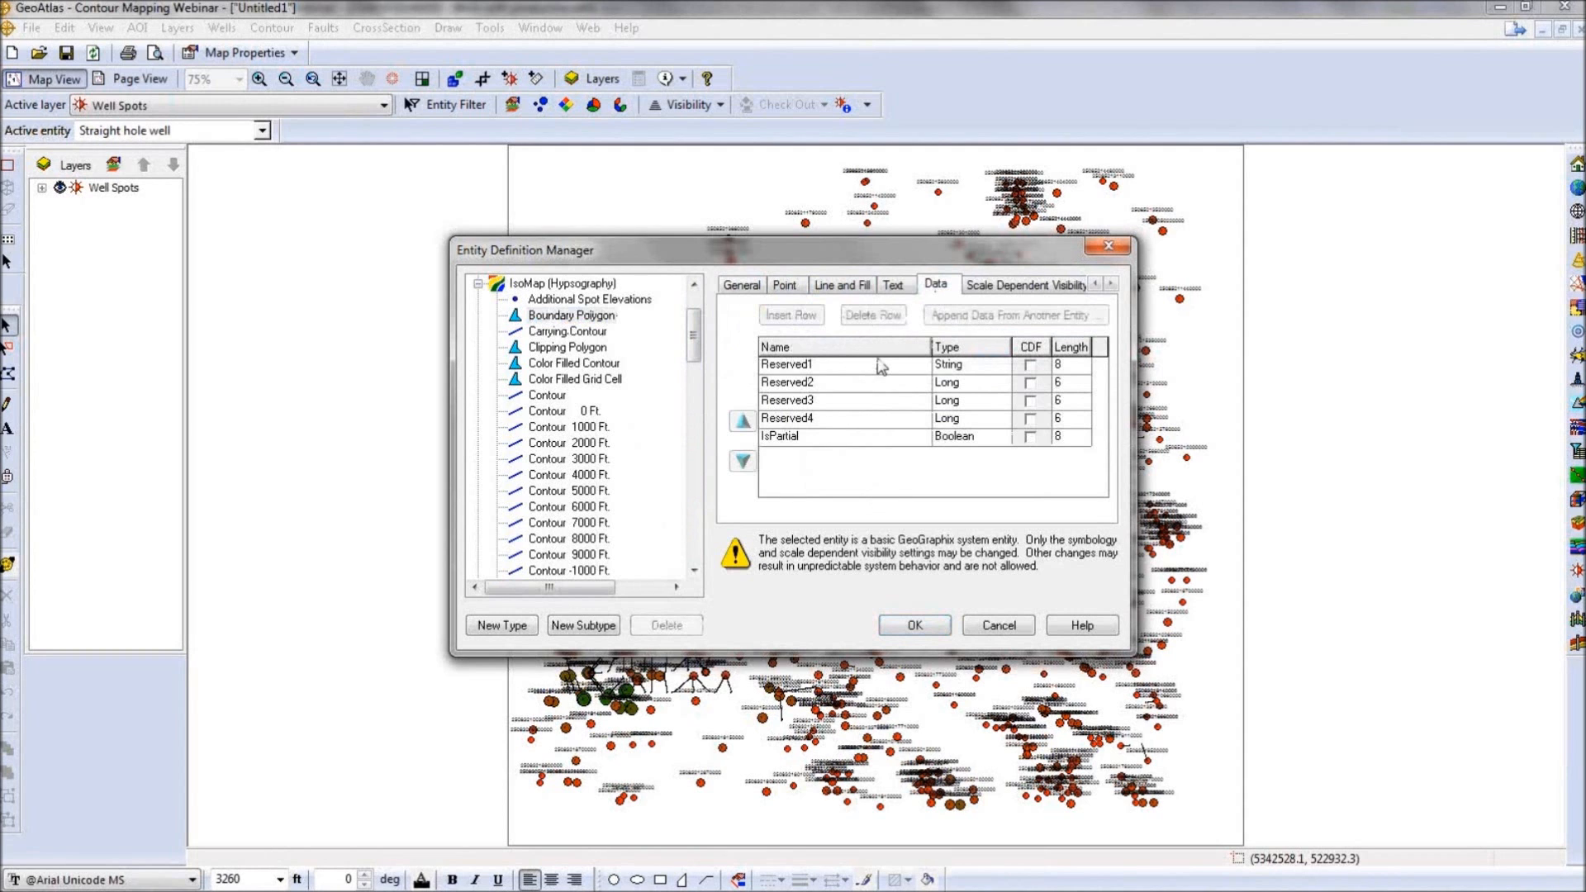
pyautogui.click(1111, 284)
pyautogui.click(1111, 284)
pyautogui.click(1111, 284)
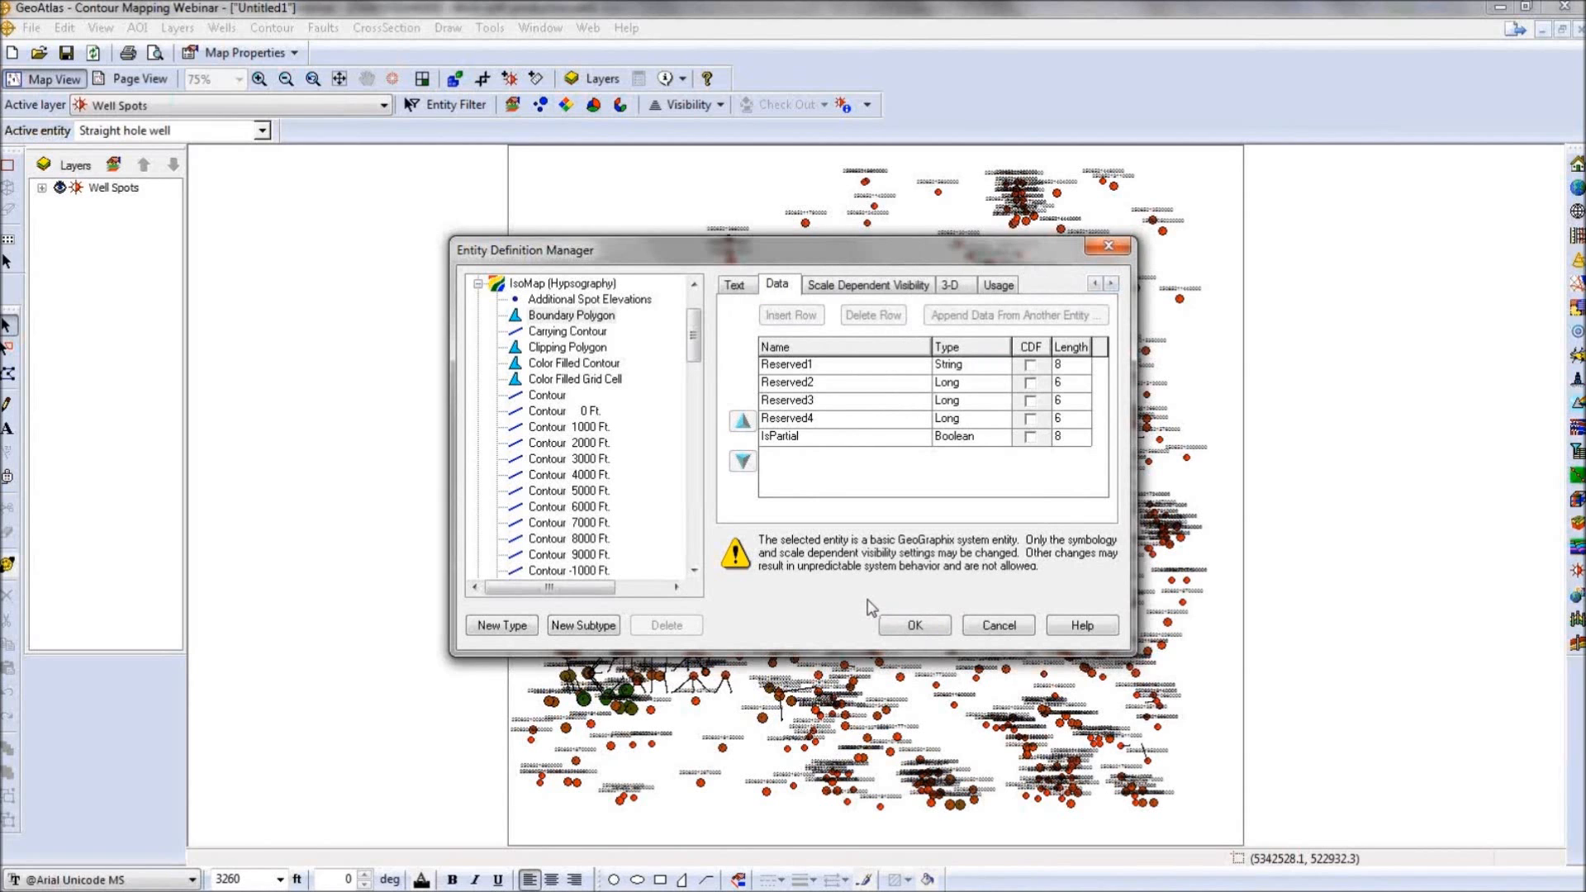
pyautogui.click(1004, 285)
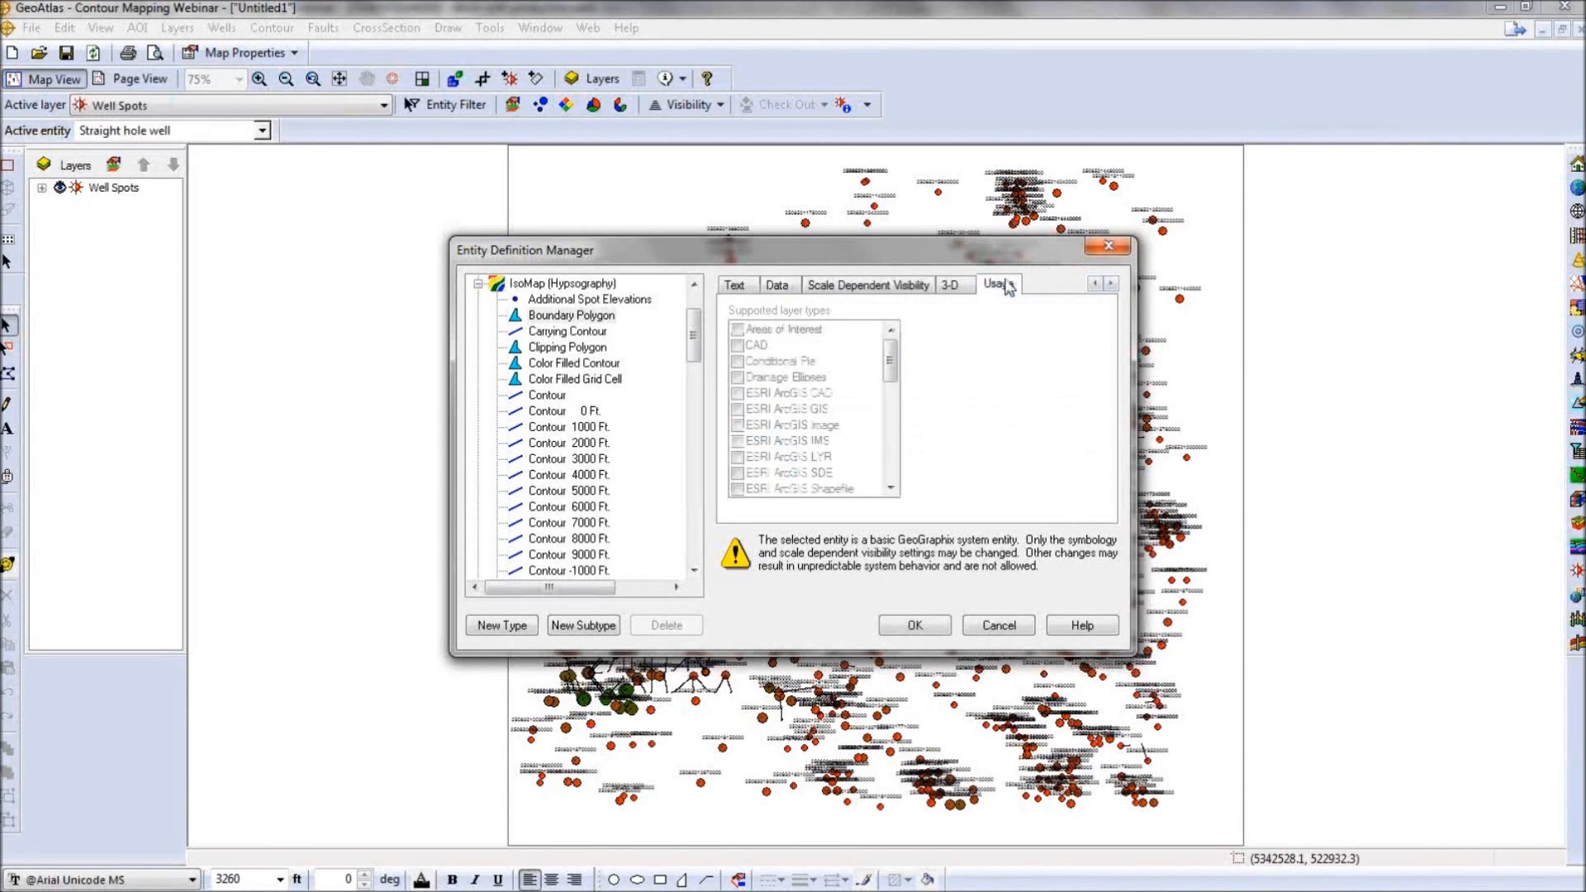
pyautogui.moveTo(891, 362)
pyautogui.mouseDown()
pyautogui.moveTo(902, 473)
pyautogui.moveTo(899, 360)
pyautogui.mouseUp()
pyautogui.click(926, 631)
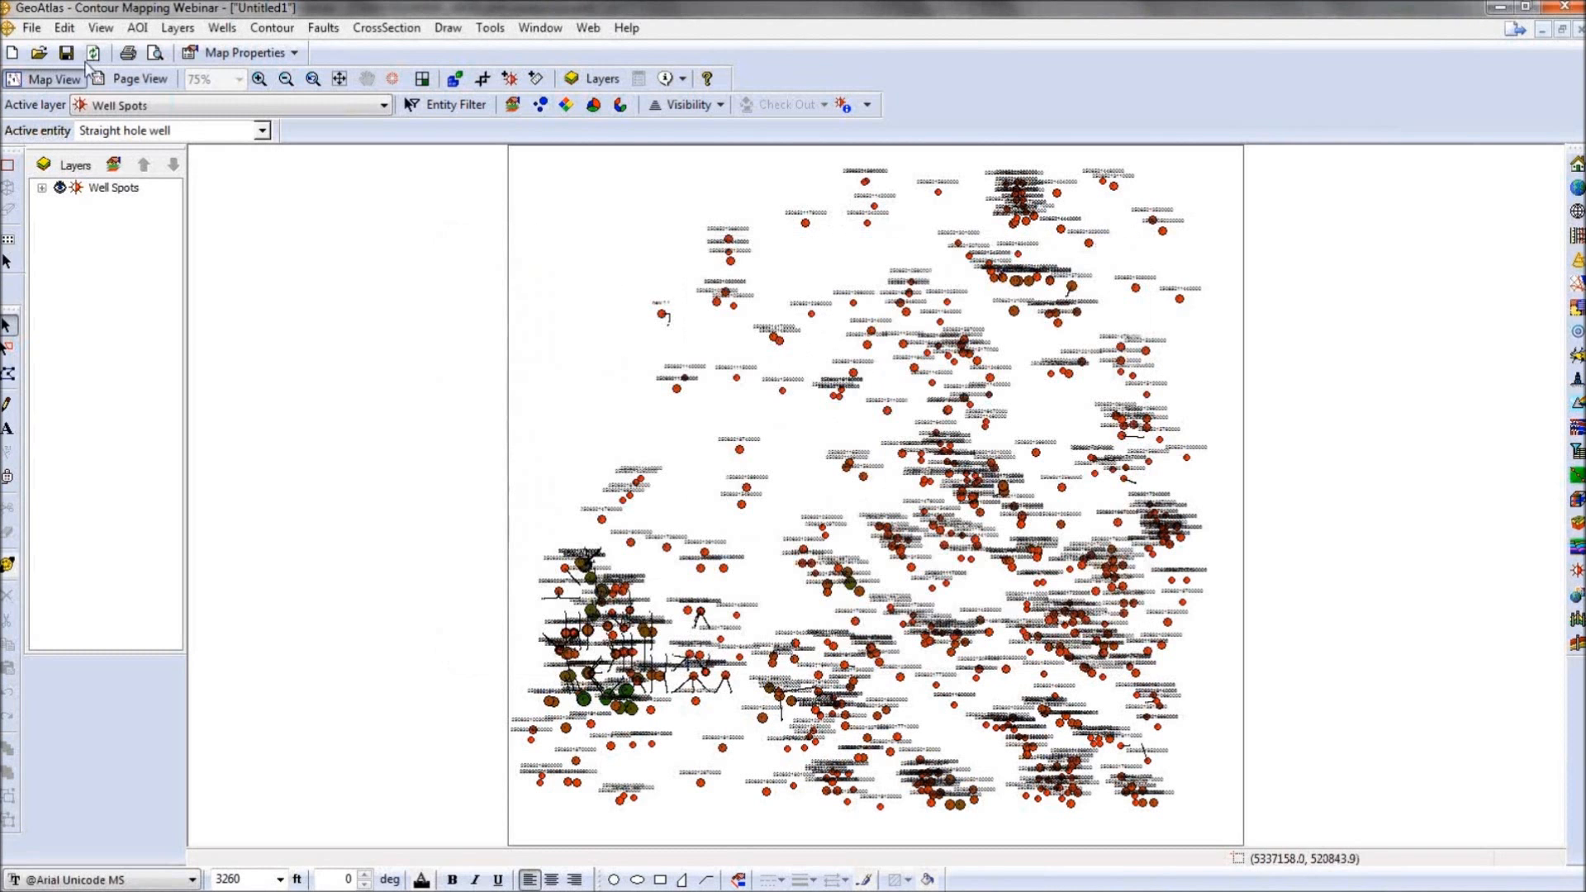
# Add the global Entity Layer to the map alongside Well Spots.
pyautogui.click(73, 165)
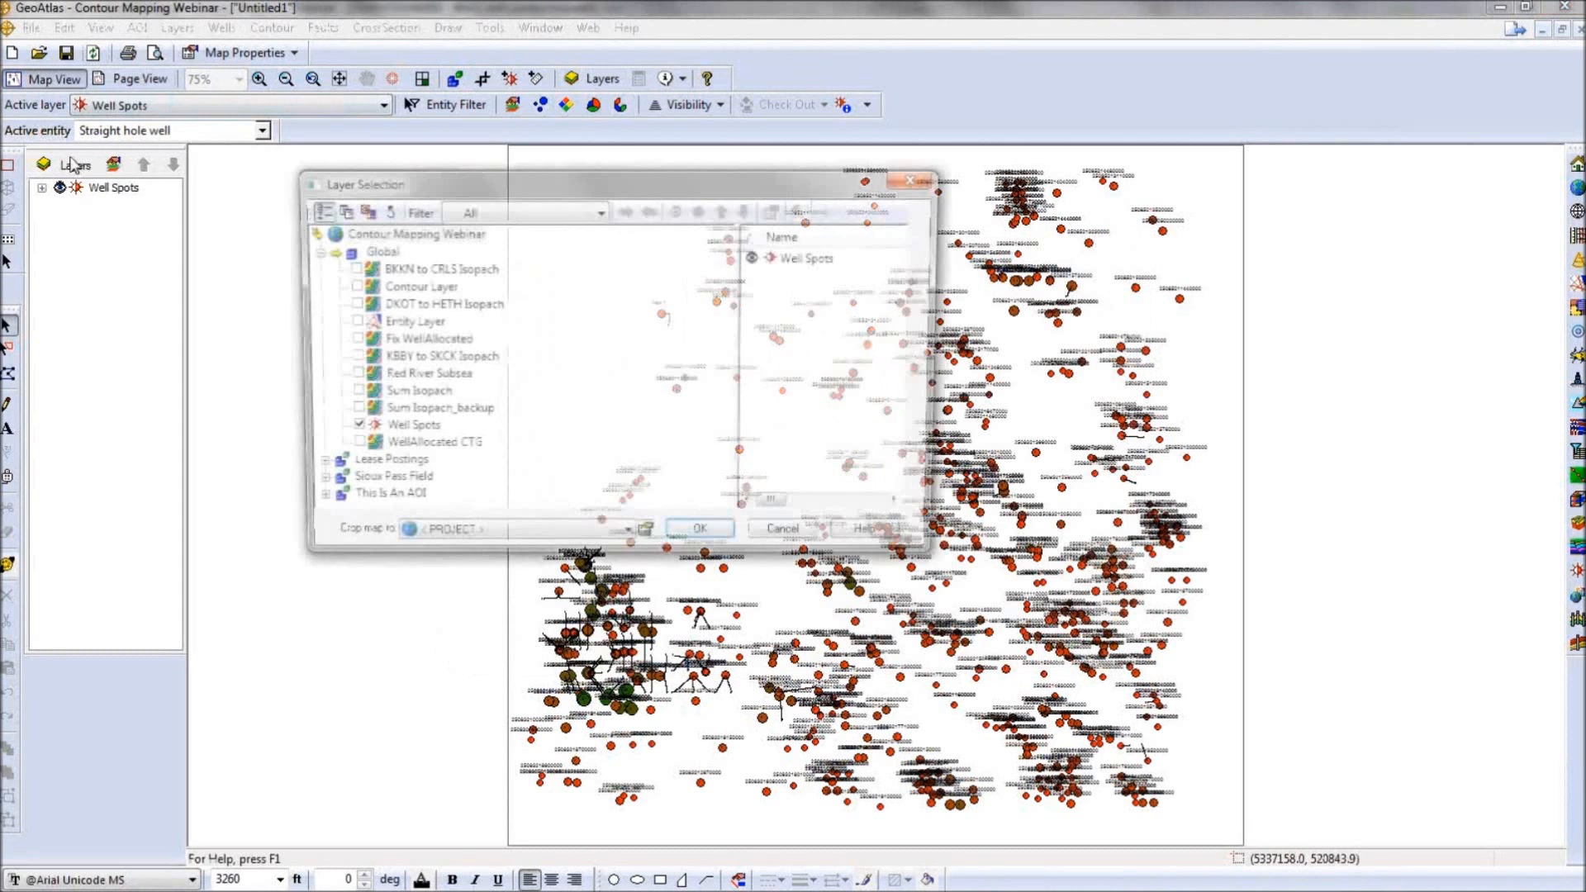
pyautogui.click(347, 322)
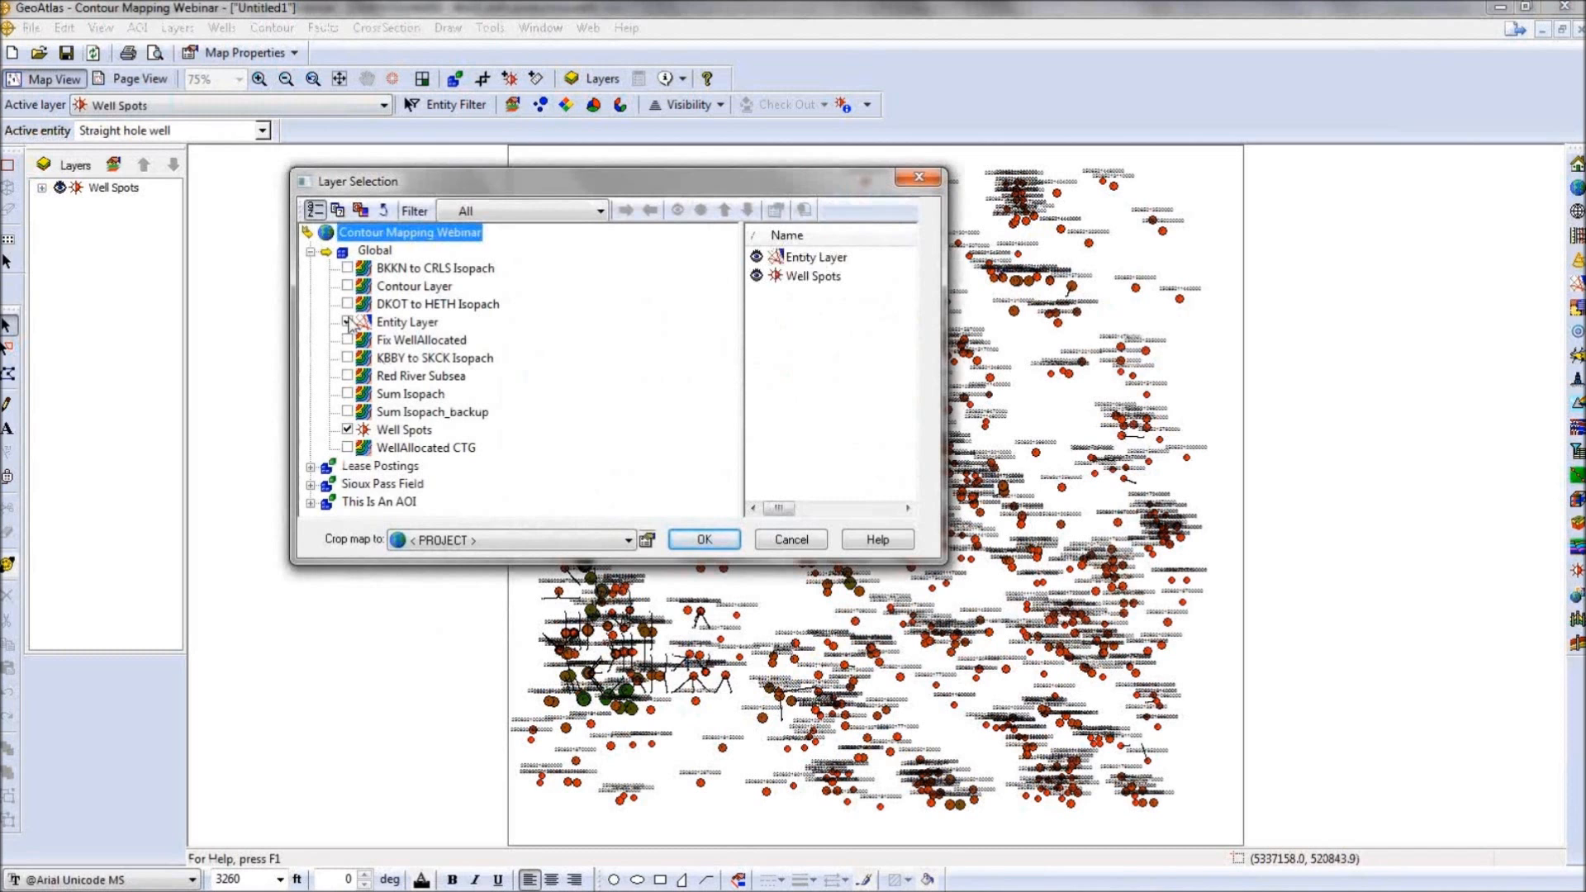
pyautogui.click(705, 540)
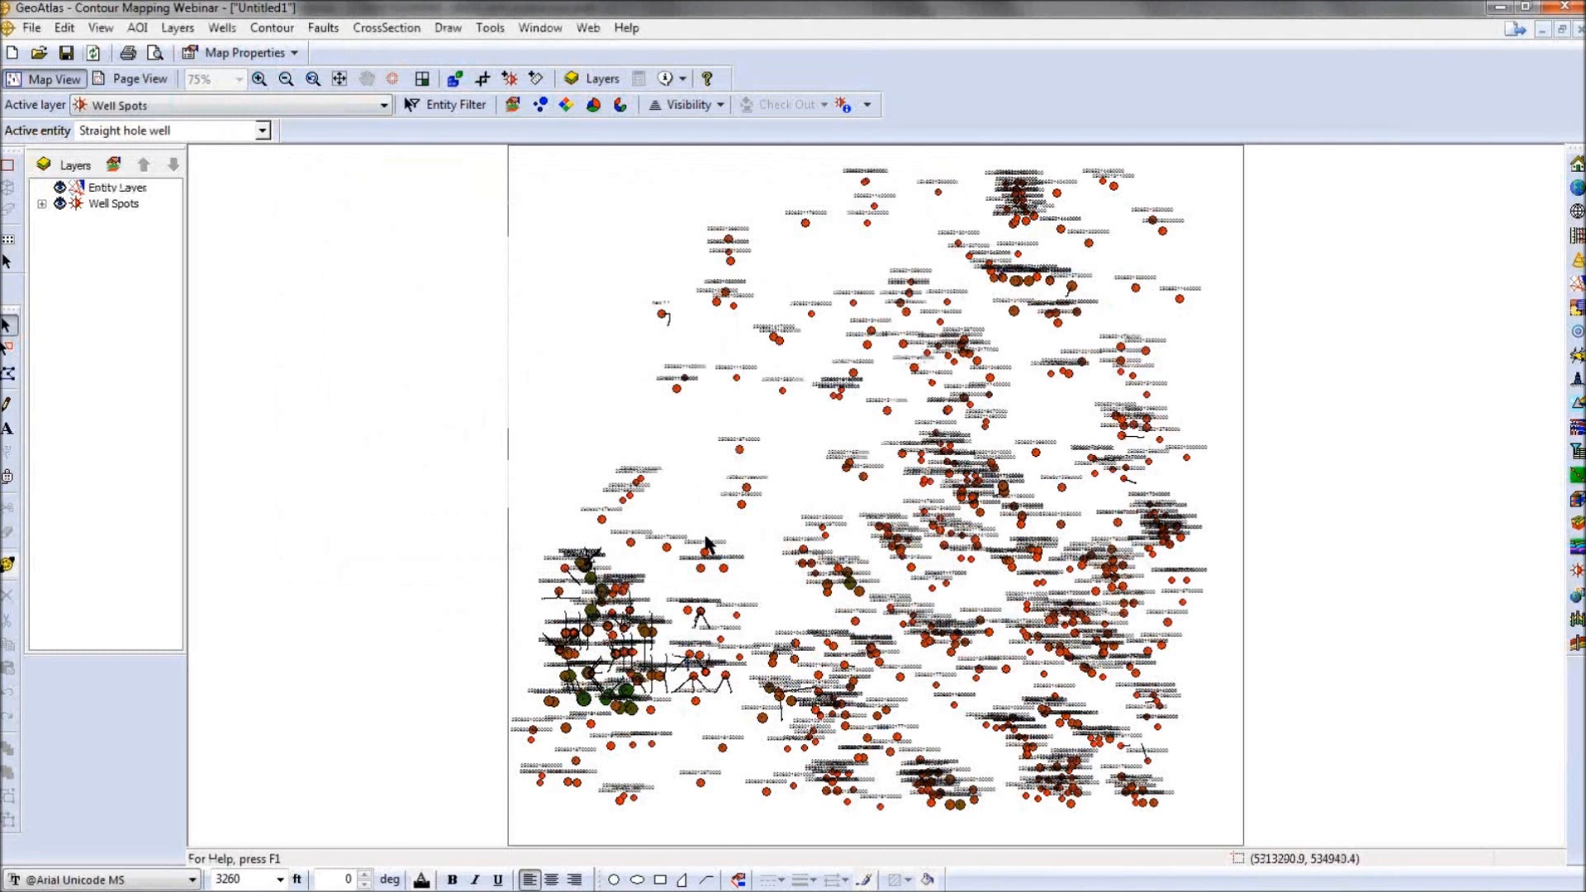
pyautogui.click(191, 35)
pyautogui.click(227, 122)
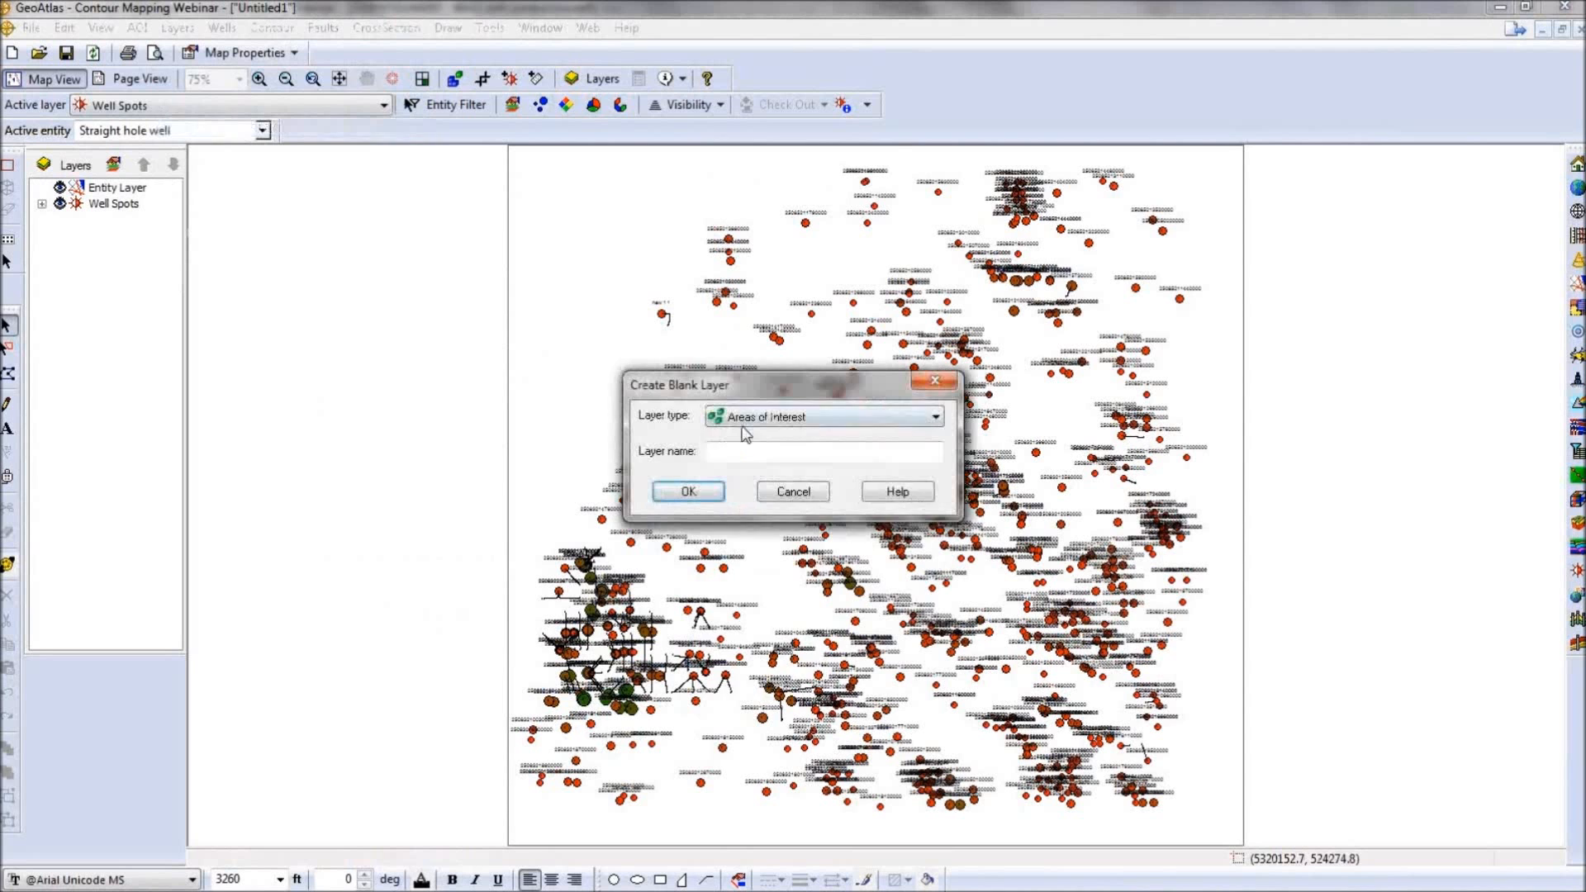
pyautogui.click(746, 434)
pyautogui.click(746, 431)
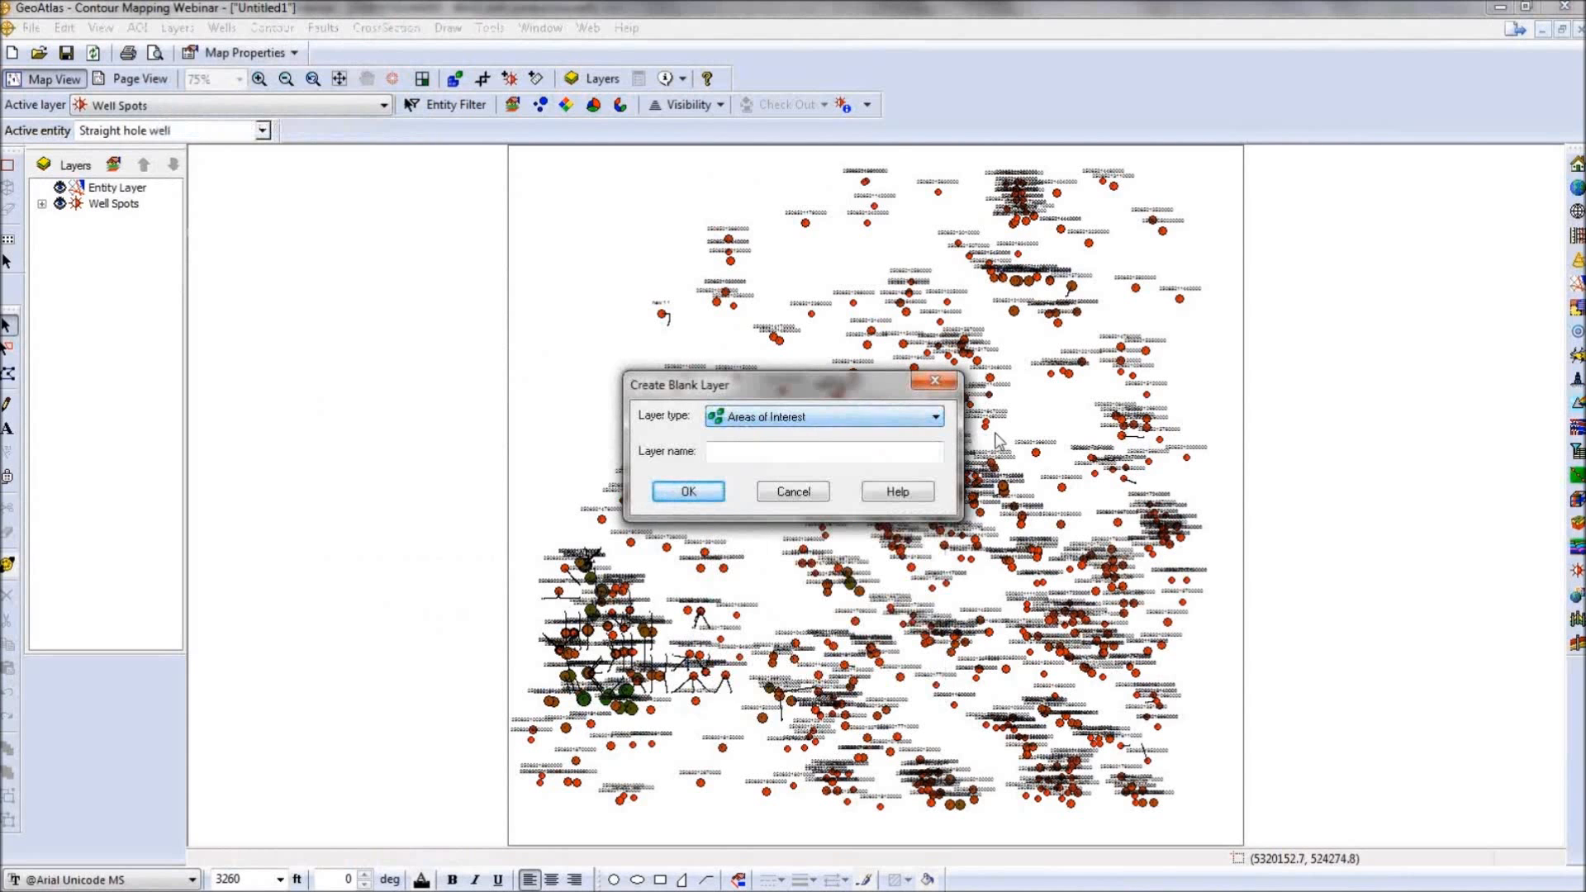
pyautogui.click(934, 381)
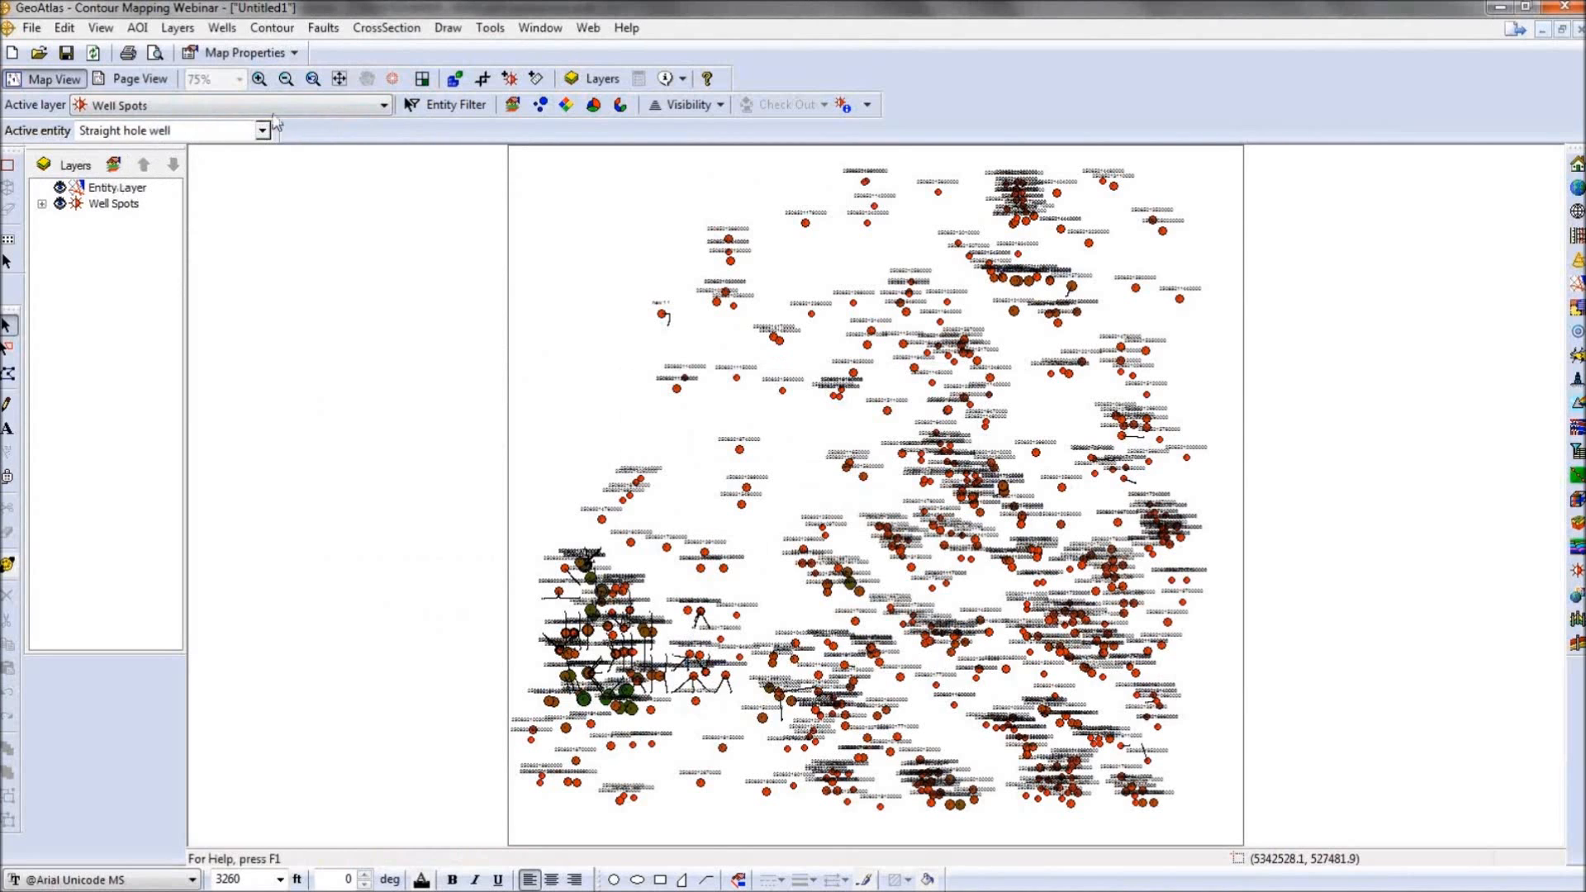
# Make Entity Layer the active layer and set the active entity to Zones under Polygon Draw.
pyautogui.click(309, 104)
pyautogui.click(234, 126)
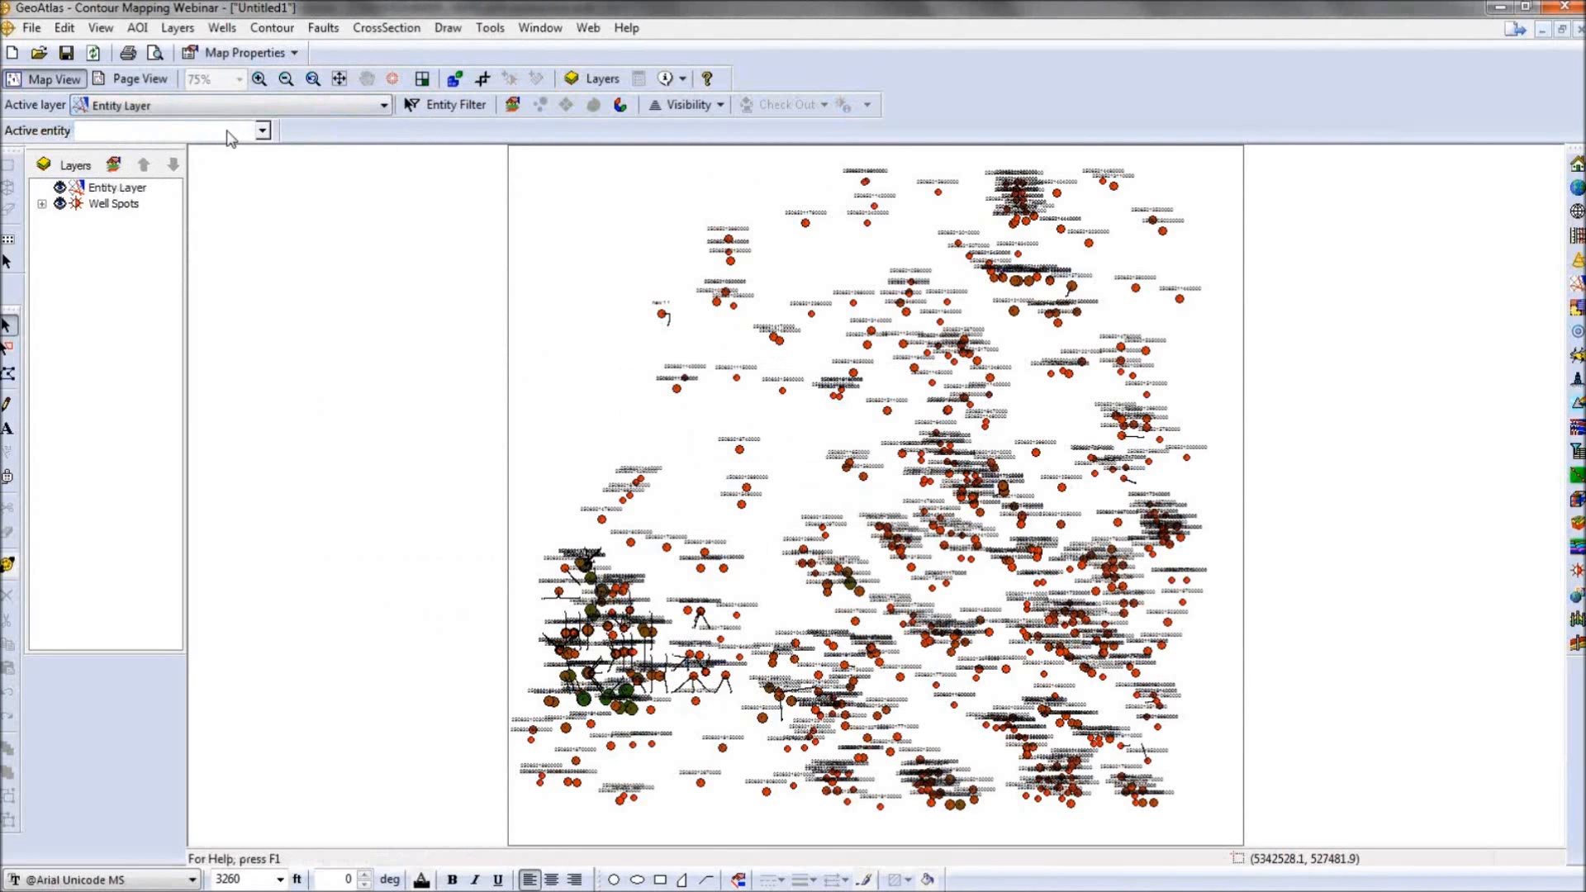
pyautogui.click(262, 131)
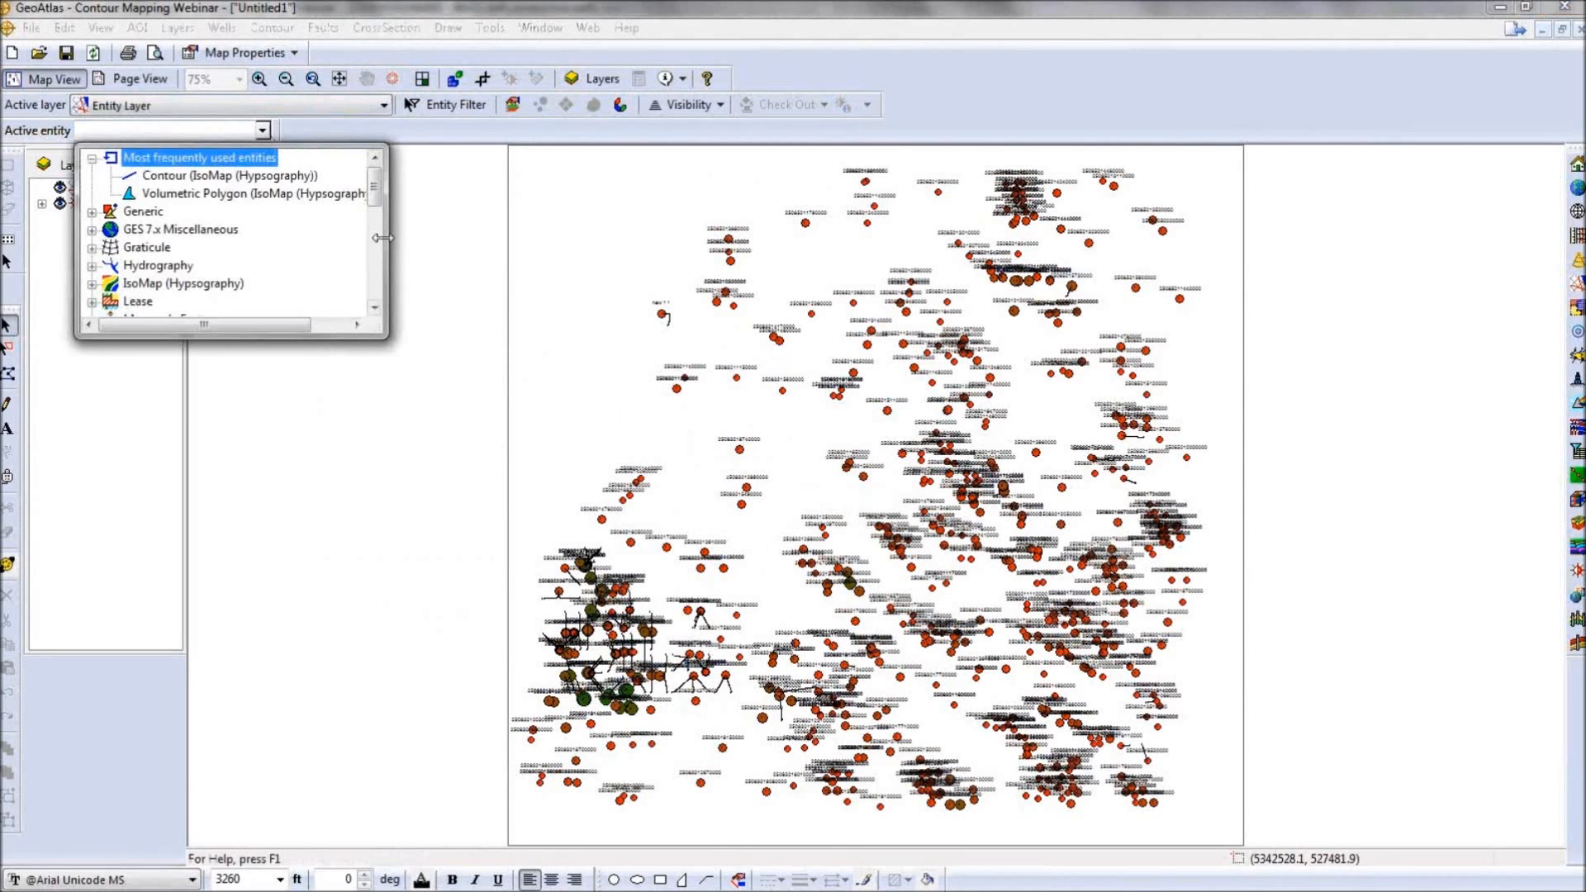
pyautogui.moveTo(382, 194); pyautogui.dragTo(377, 246)
pyautogui.click(162, 212)
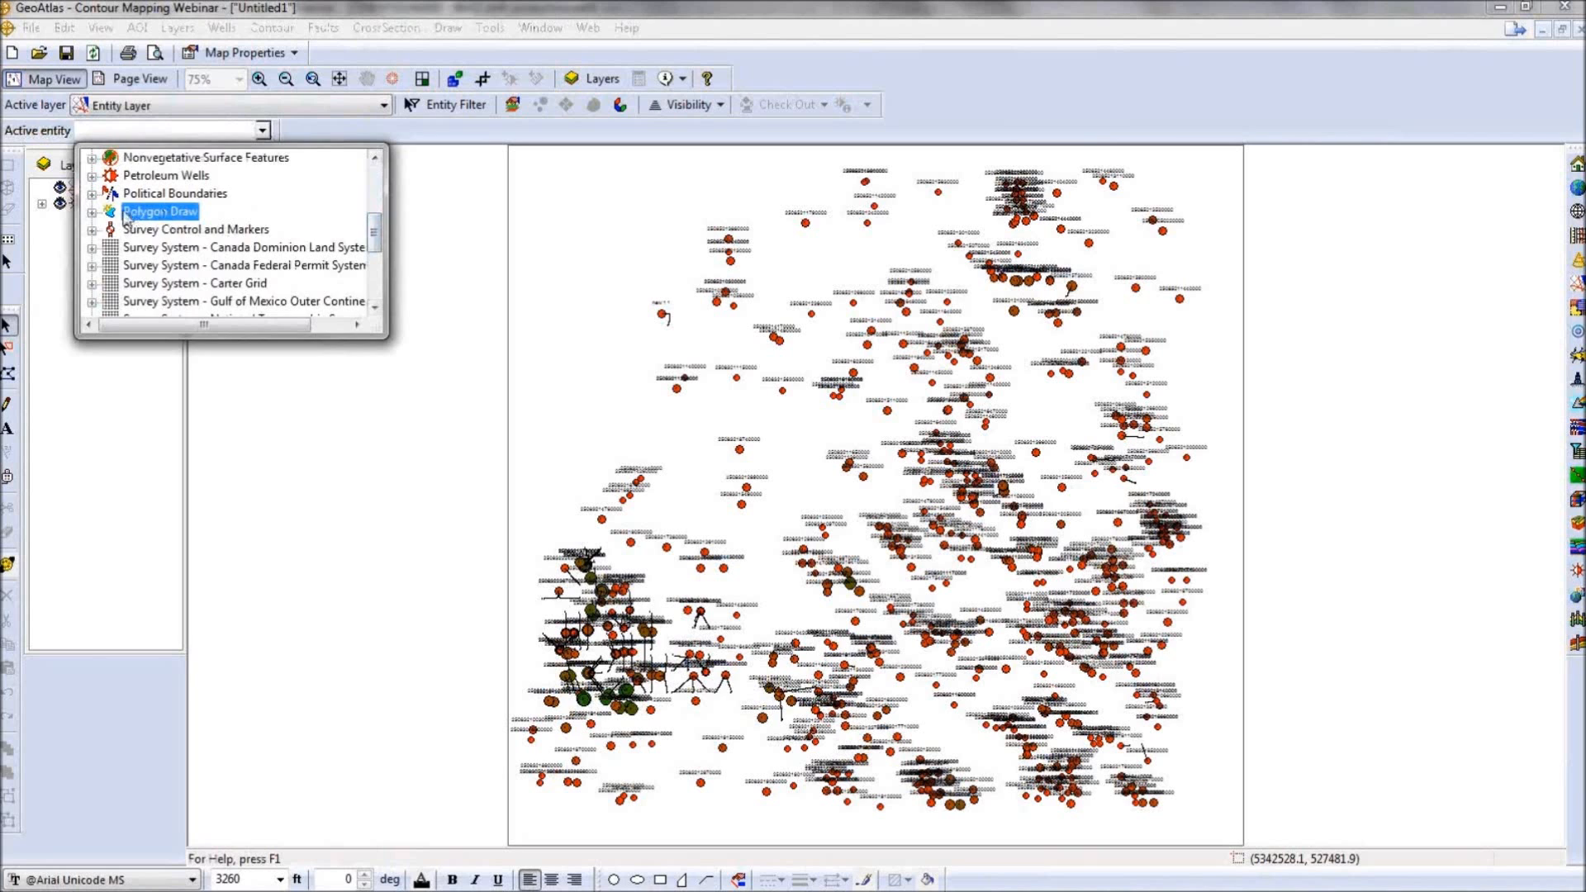
pyautogui.click(93, 212)
pyautogui.click(137, 230)
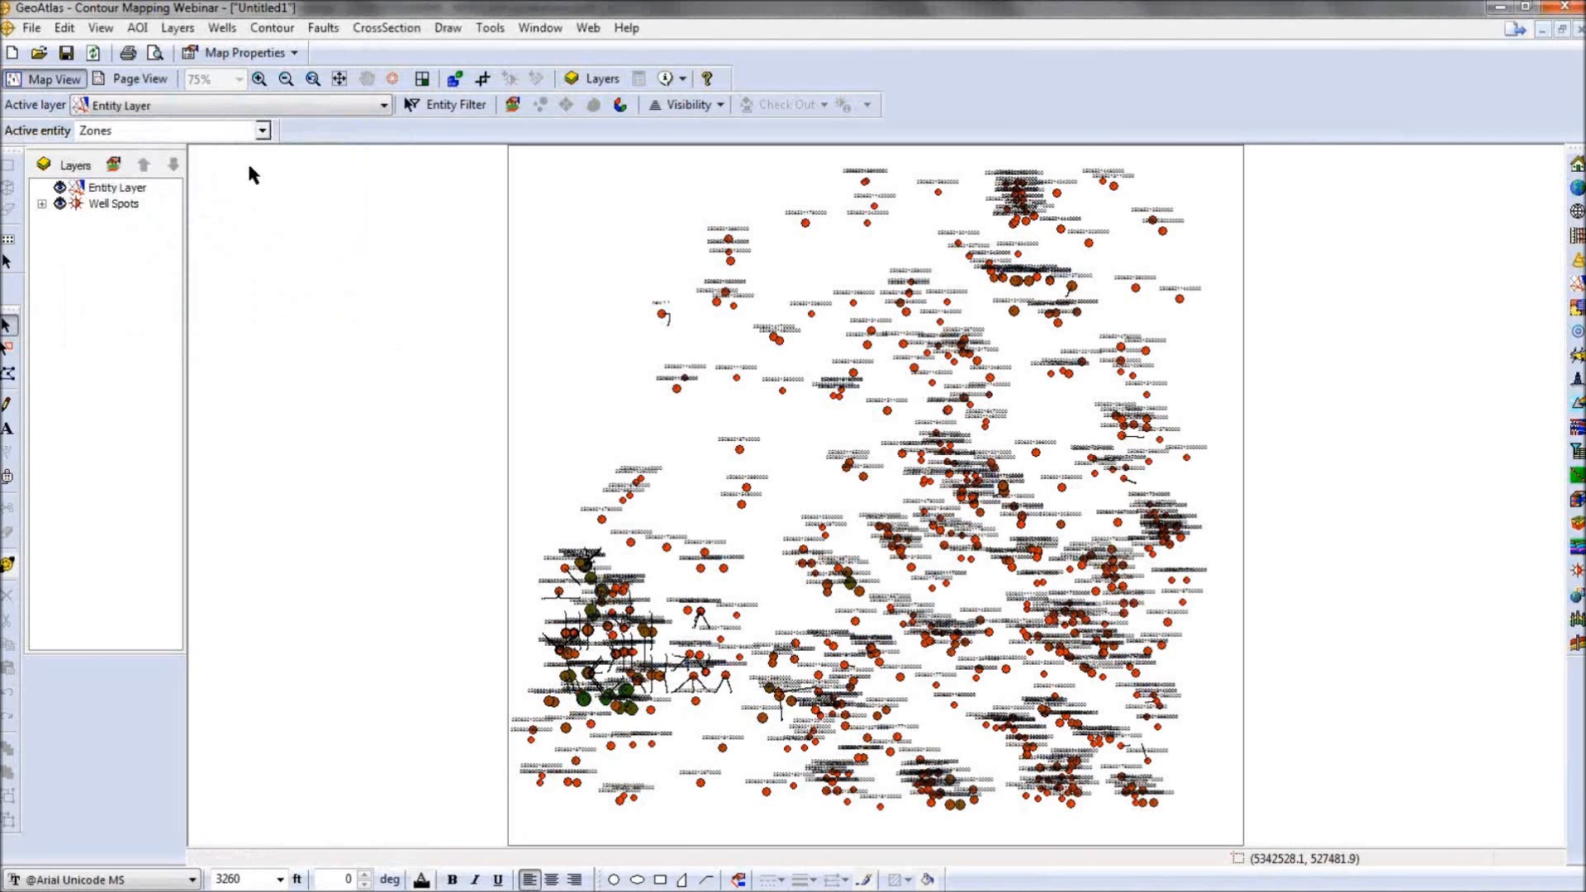
# Draw a closed Zones polygon around the dense well cluster in the southwest of the map.
pyautogui.click(7, 404)
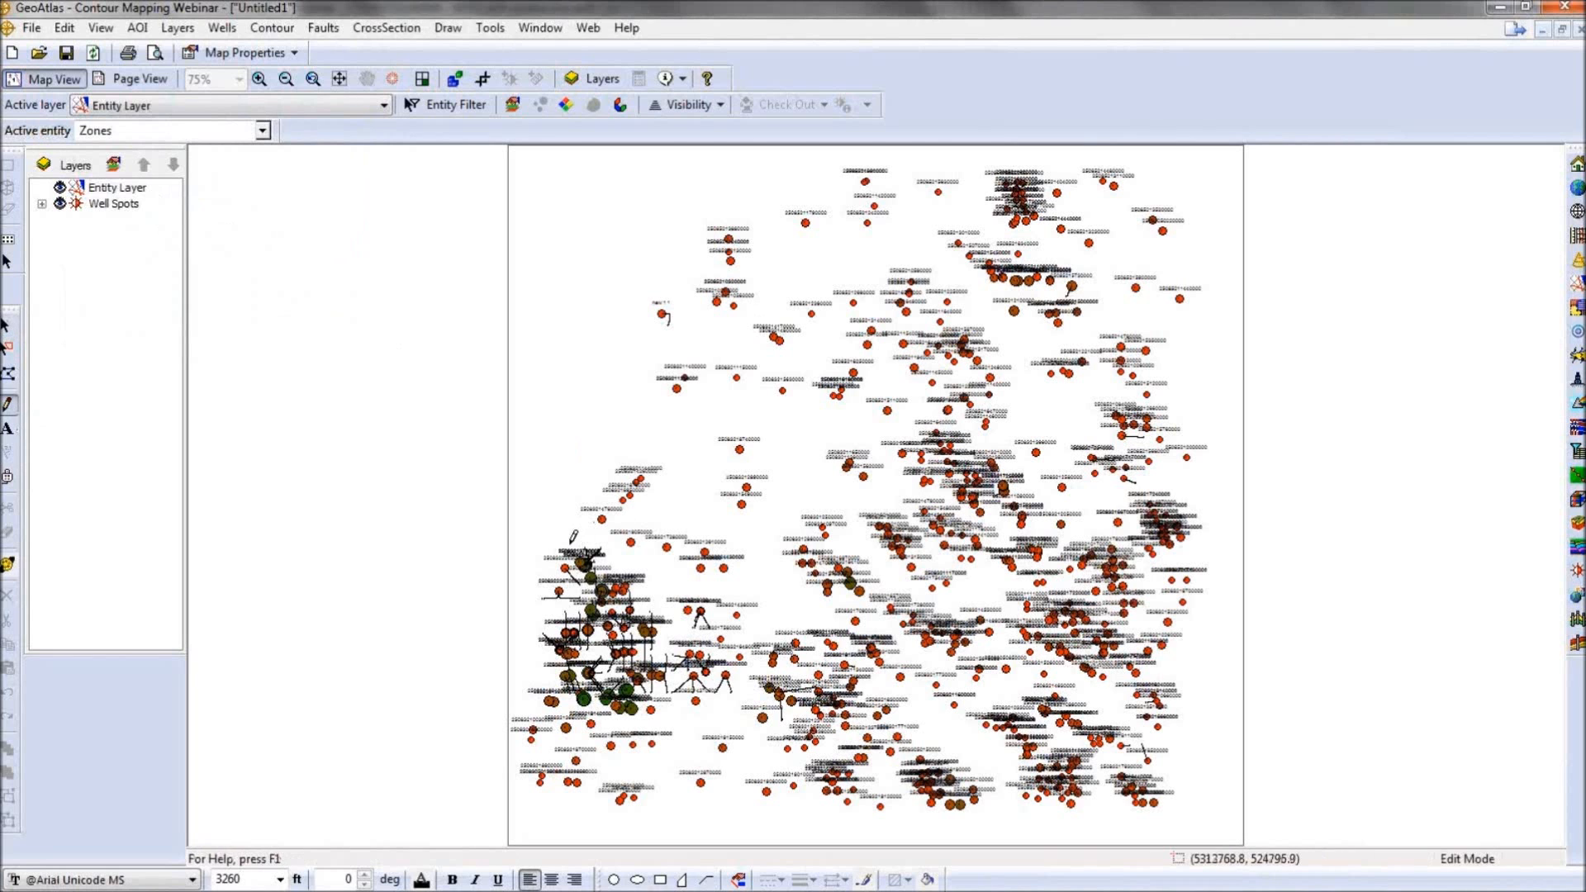
pyautogui.doubleClick(560, 586)
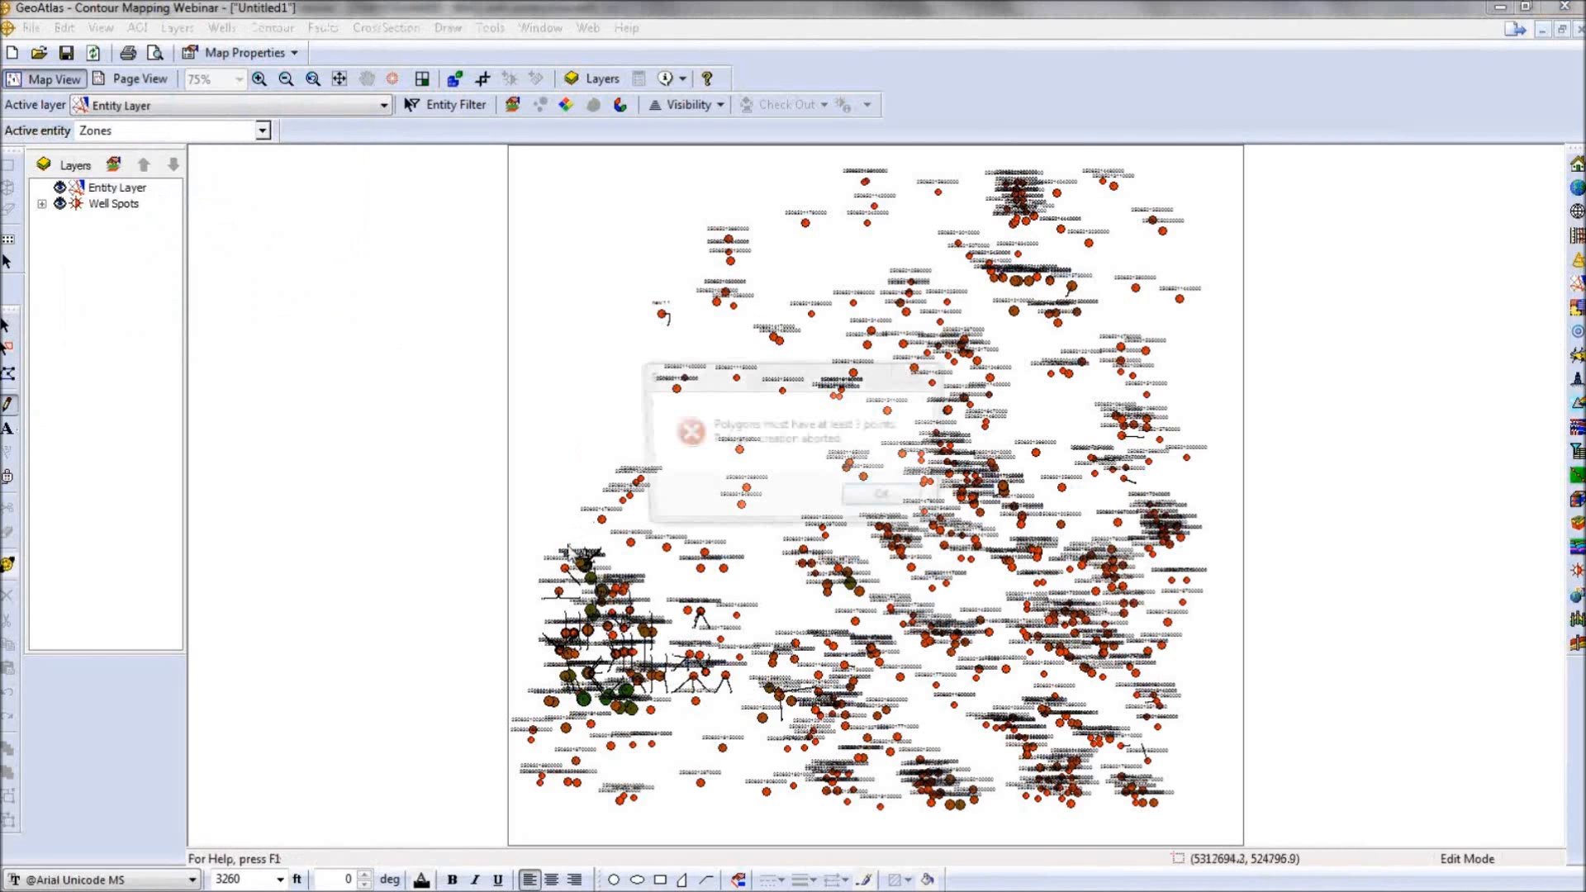
pyautogui.click(858, 500)
pyautogui.moveTo(559, 576)
pyautogui.mouseDown()
pyautogui.moveTo(552, 690)
pyautogui.moveTo(620, 732)
pyautogui.moveTo(653, 726)
pyautogui.moveTo(702, 624)
pyautogui.moveTo(600, 529)
pyautogui.mouseUp()
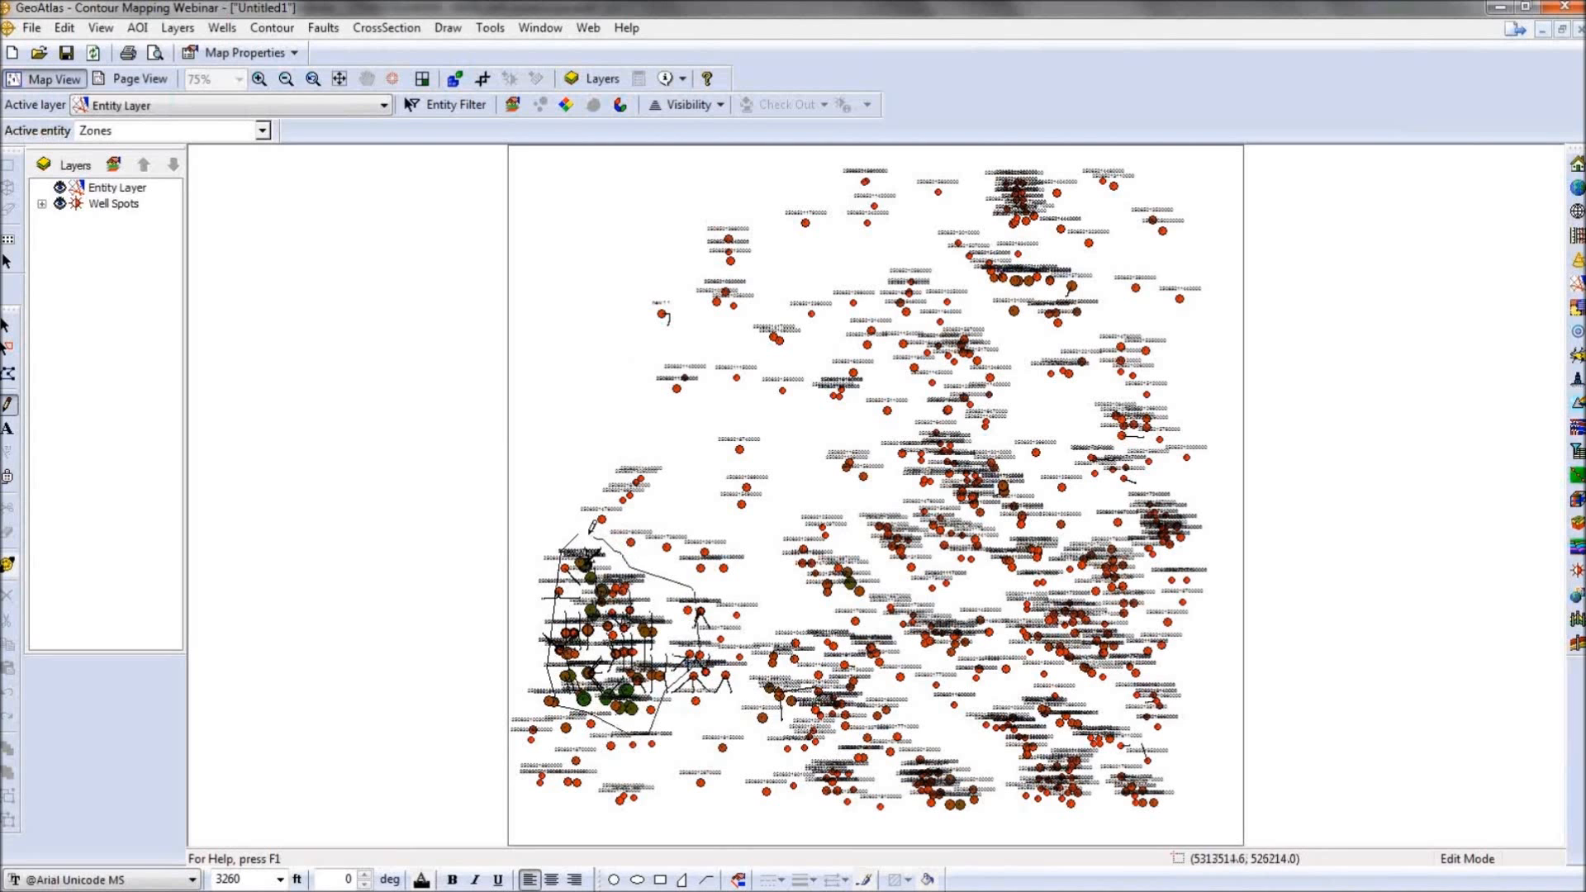
pyautogui.moveTo(590, 530); pyautogui.dragTo(583, 536)
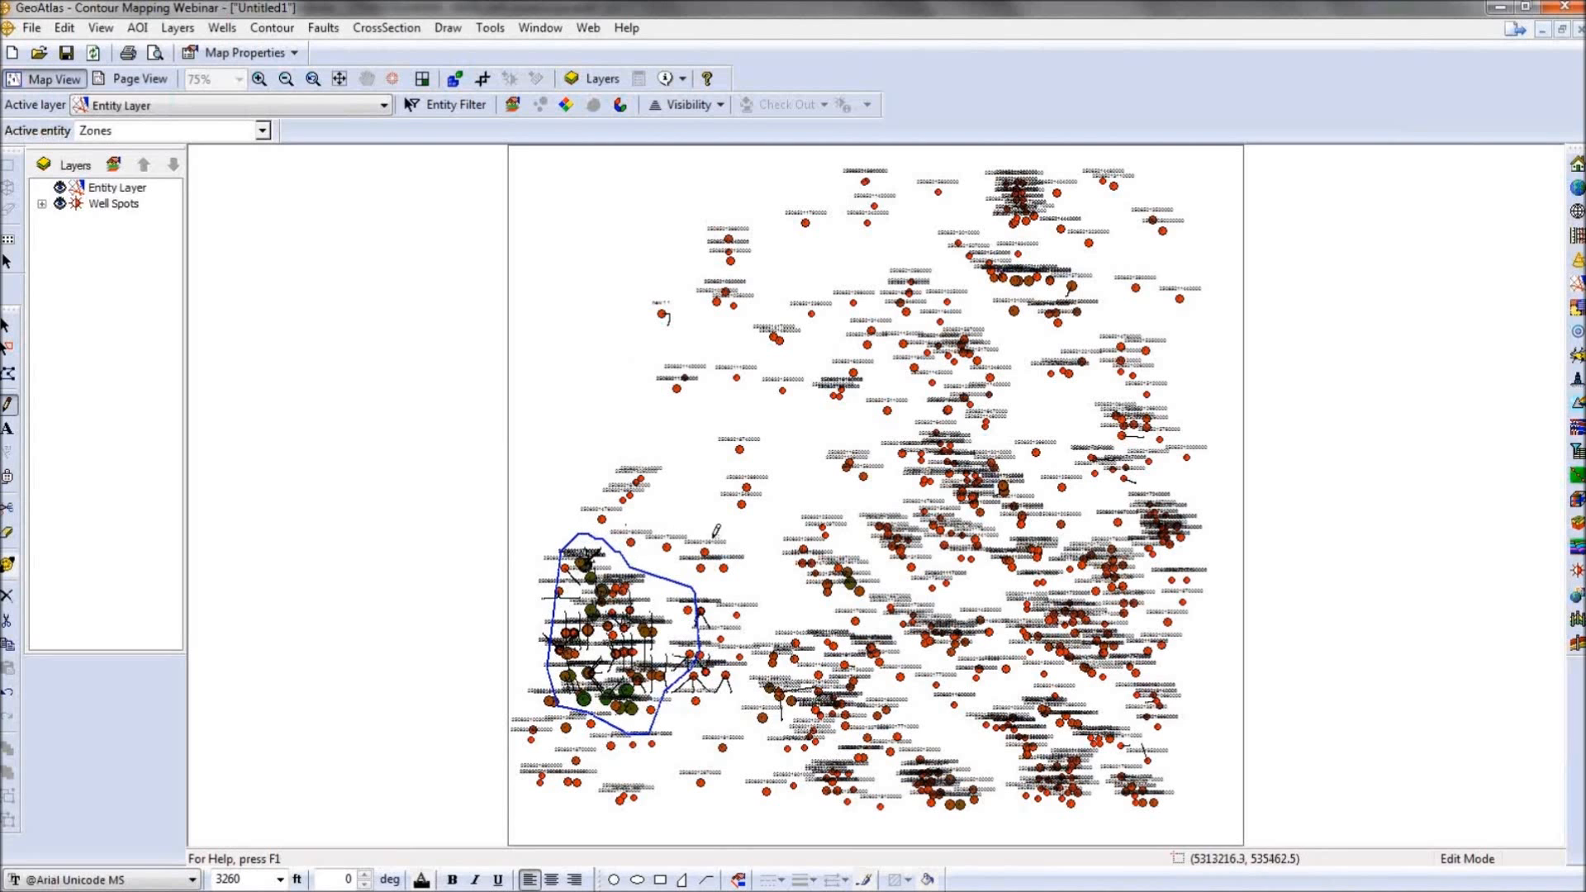
# Draw three more Zones polygons around the well clusters in the northeast, east and centre of the map.
pyautogui.moveTo(952, 247)
pyautogui.mouseDown()
pyautogui.moveTo(1091, 326)
pyautogui.moveTo(1114, 241)
pyautogui.moveTo(1043, 153)
pyautogui.moveTo(1001, 154)
pyautogui.mouseUp()
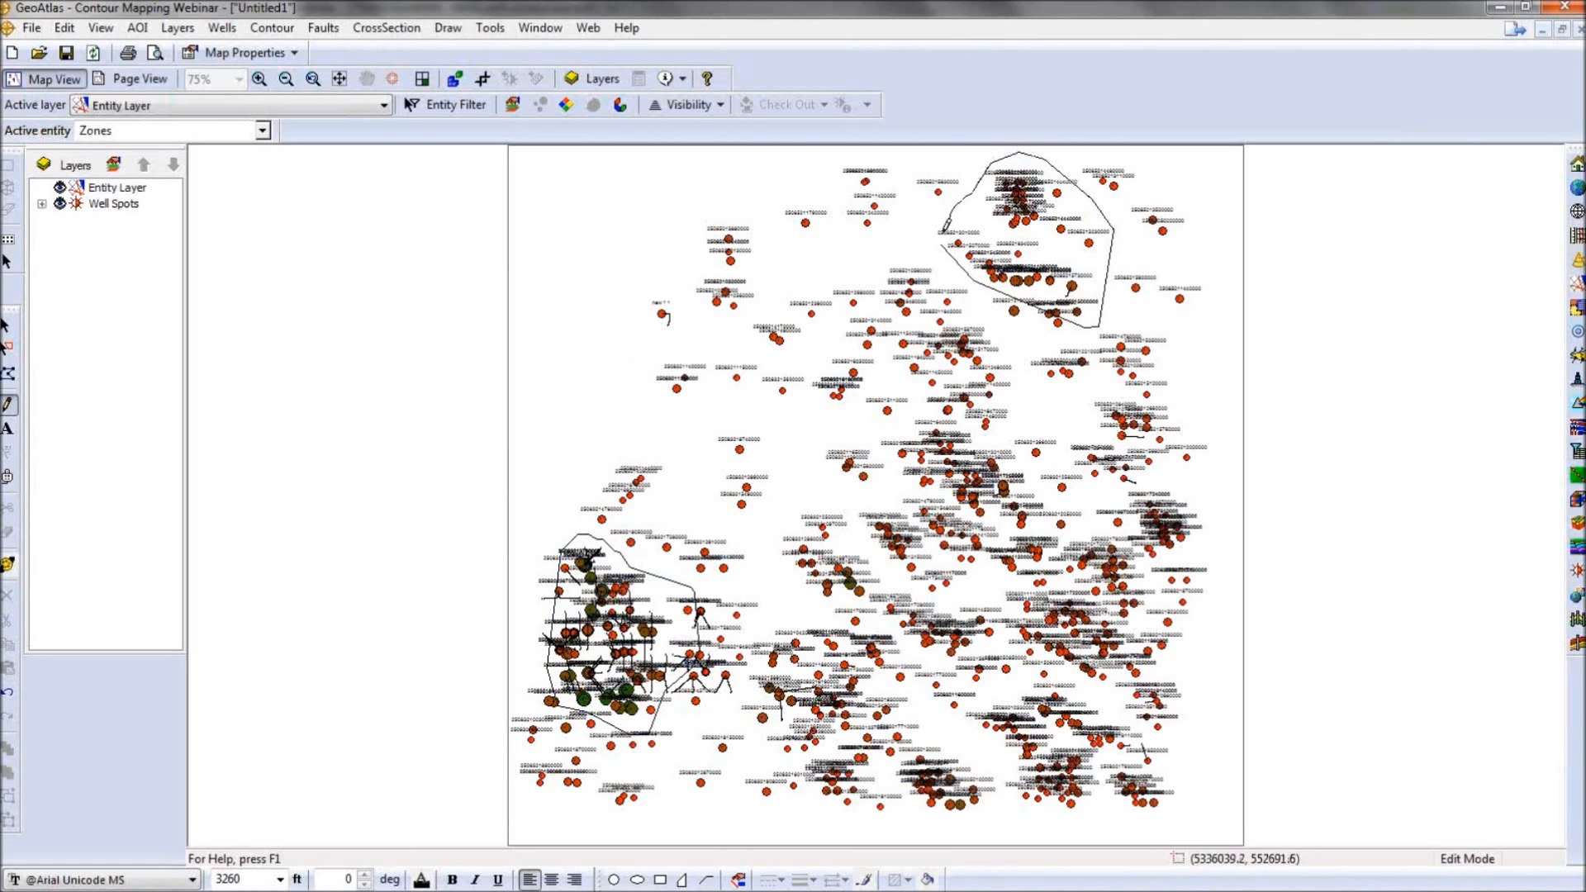
pyautogui.moveTo(944, 228); pyautogui.dragTo(942, 234)
pyautogui.moveTo(1087, 537); pyautogui.dragTo(1061, 558)
pyautogui.moveTo(1028, 628)
pyautogui.mouseDown()
pyautogui.moveTo(1003, 657)
pyautogui.moveTo(1089, 671)
pyautogui.moveTo(1132, 657)
pyautogui.moveTo(1145, 611)
pyautogui.moveTo(1105, 482)
pyautogui.moveTo(1086, 539)
pyautogui.mouseUp()
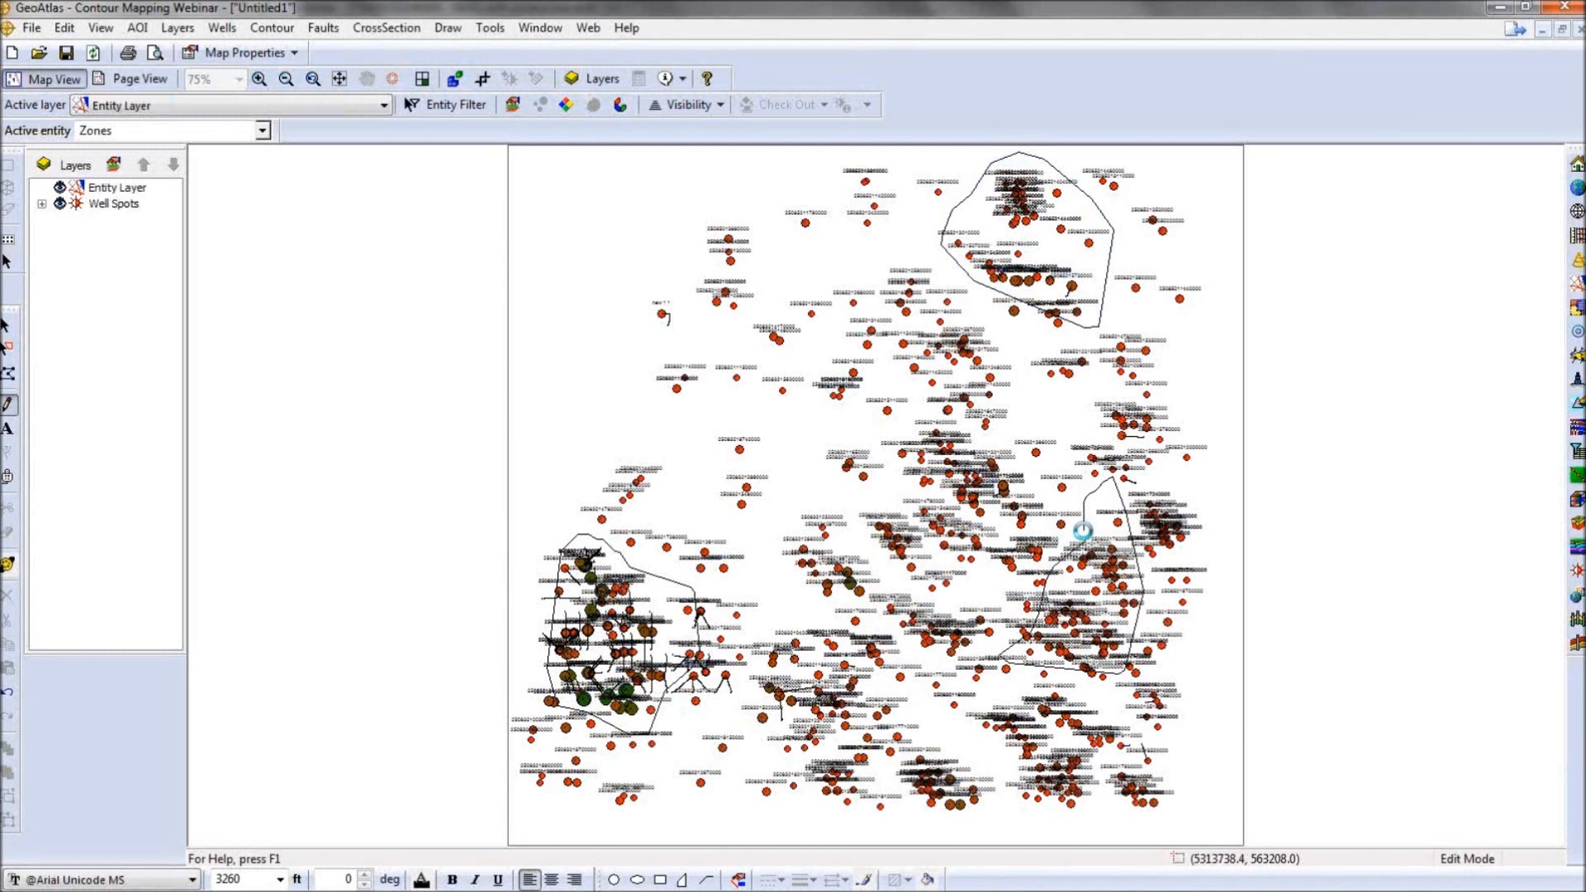
pyautogui.moveTo(797, 541)
pyautogui.mouseDown()
pyautogui.moveTo(899, 607)
pyautogui.moveTo(836, 517)
pyautogui.moveTo(807, 514)
pyautogui.moveTo(794, 542)
pyautogui.mouseUp()
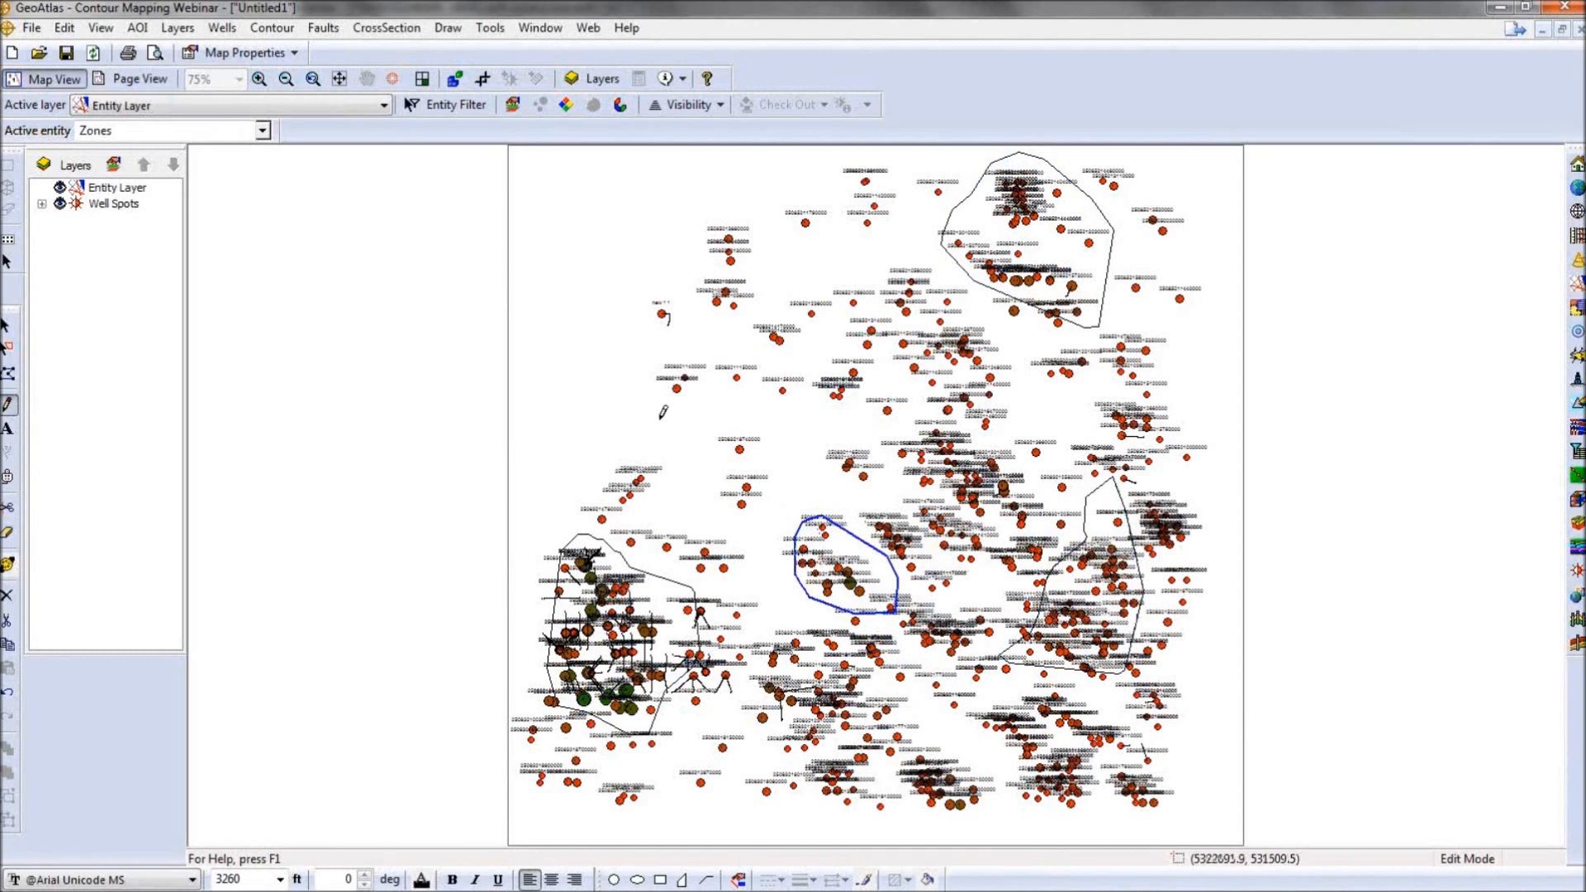
# Set the southwest zone polygon's data attributes to A = 1, B = 2 and C = 3.
pyautogui.click(7, 326)
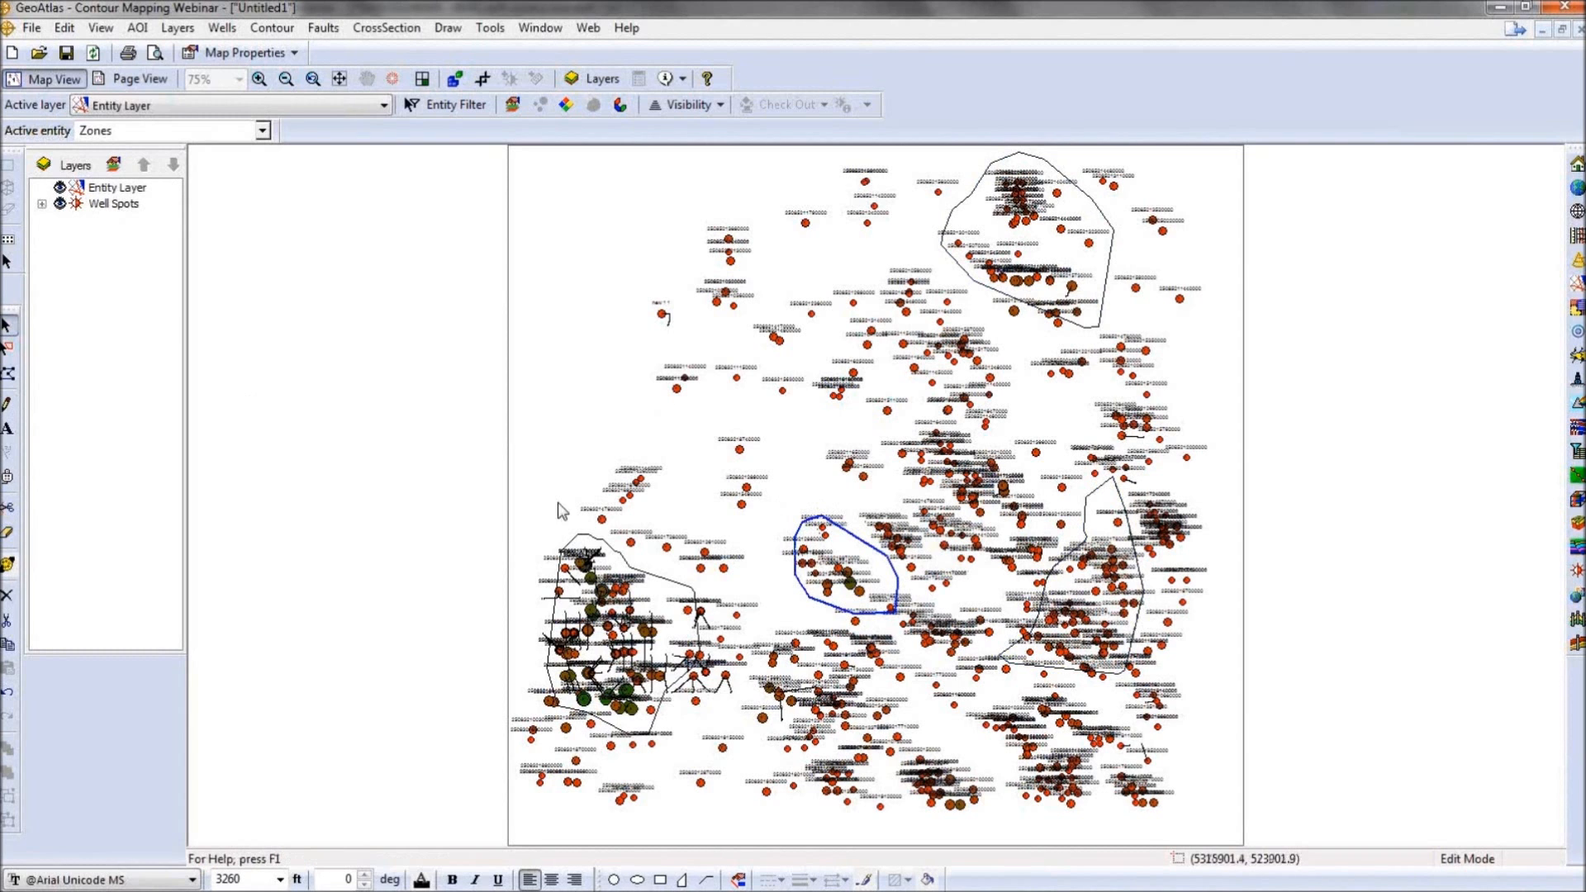
pyautogui.click(654, 575)
pyautogui.rightClick(653, 576)
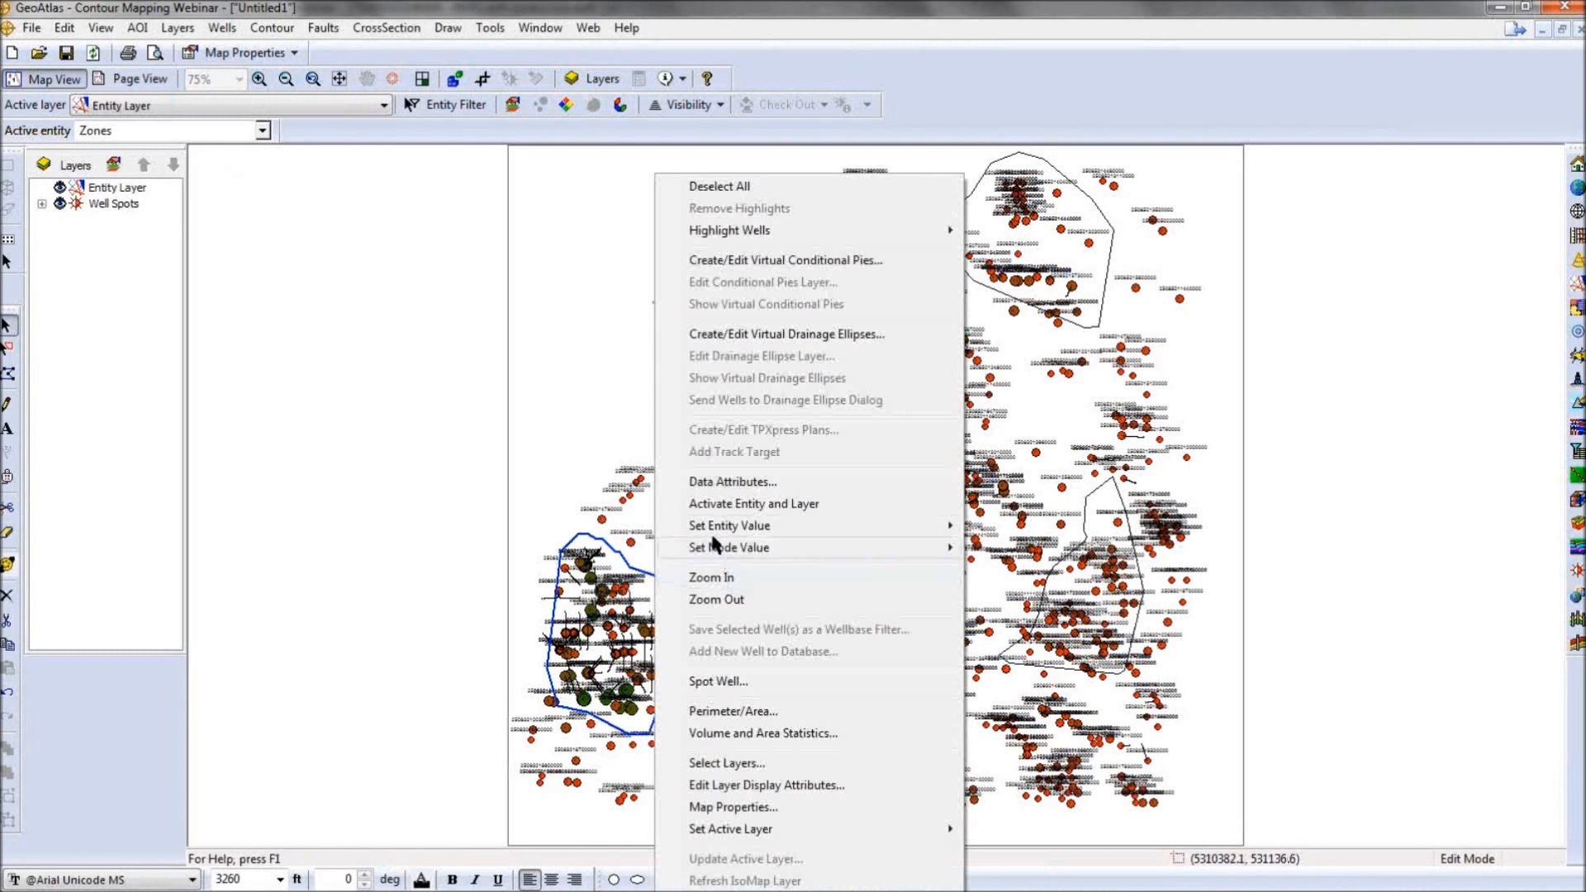
pyautogui.click(733, 482)
pyautogui.click(1070, 403)
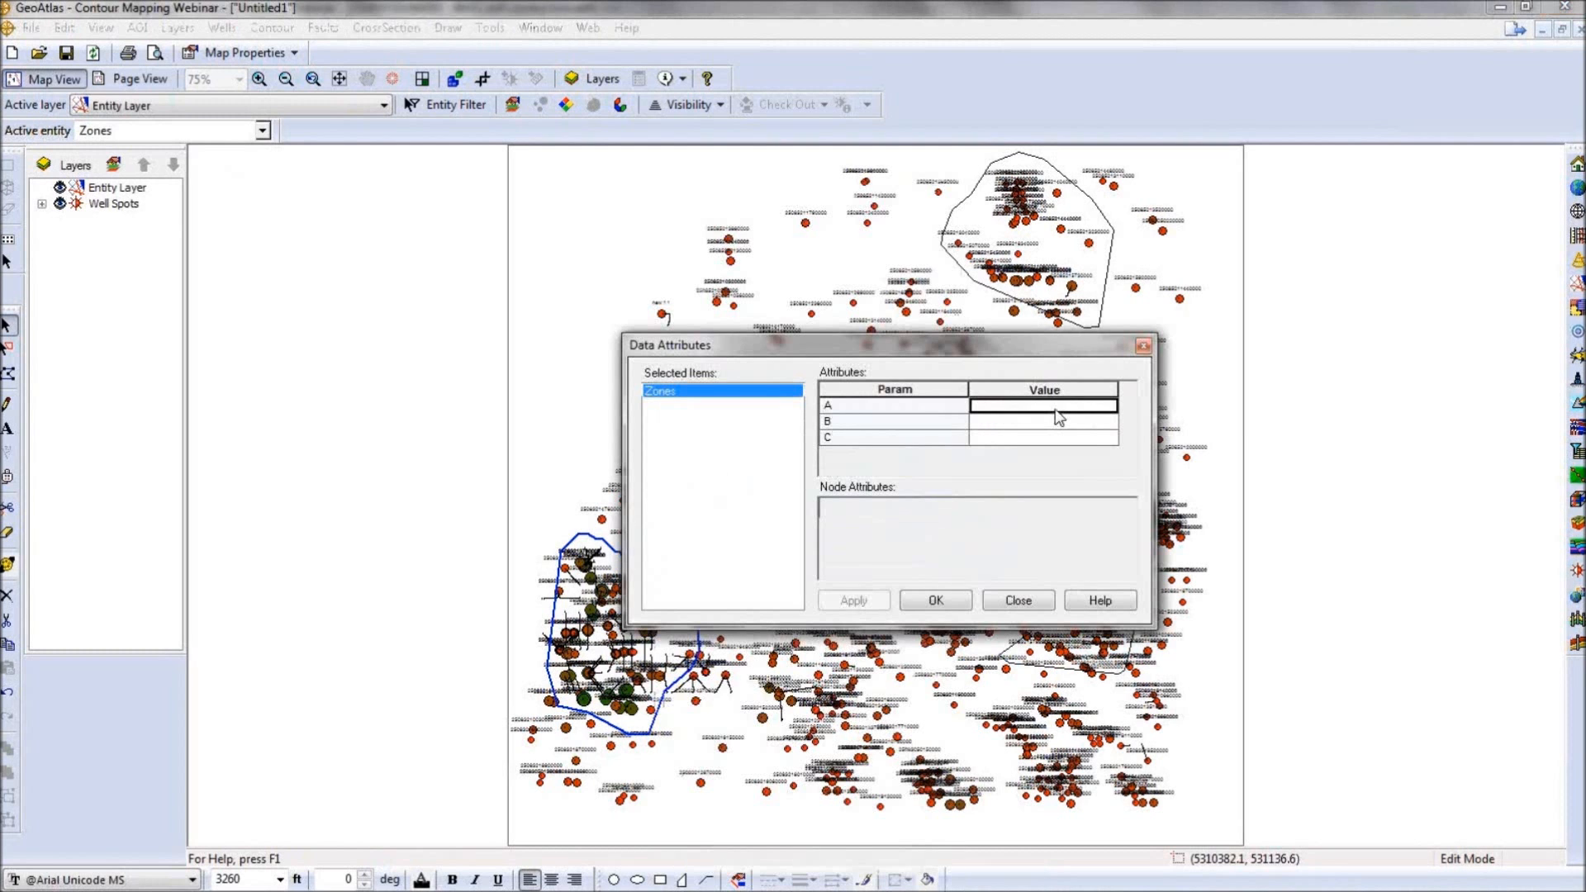
pyautogui.write('1')
pyautogui.press('Return')
pyautogui.write('2')
pyautogui.press('Return')
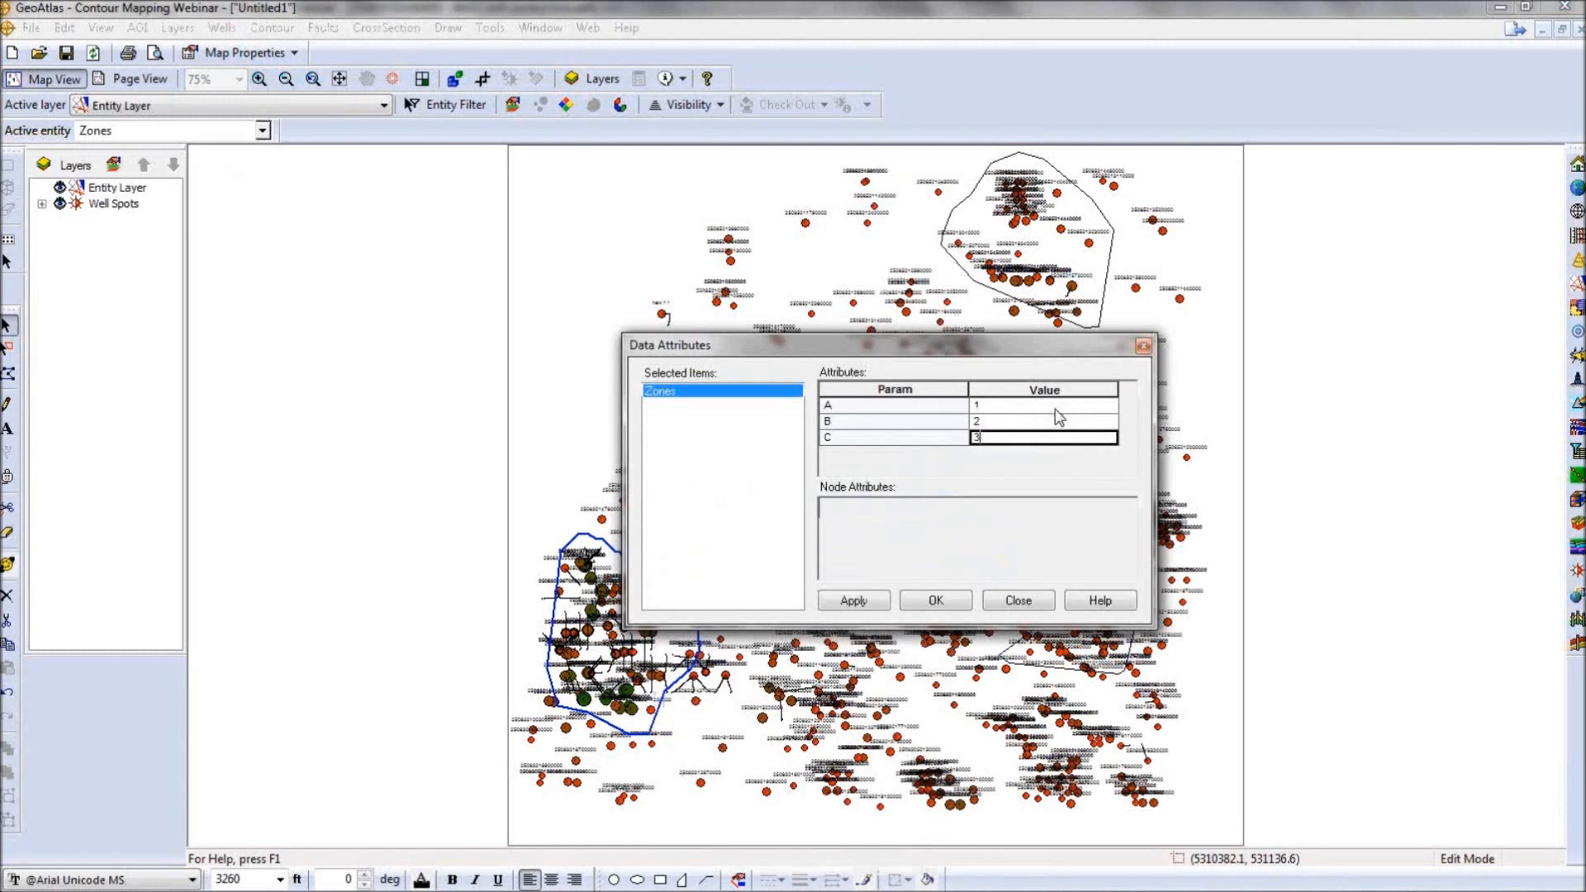
pyautogui.click(879, 603)
pyautogui.click(908, 601)
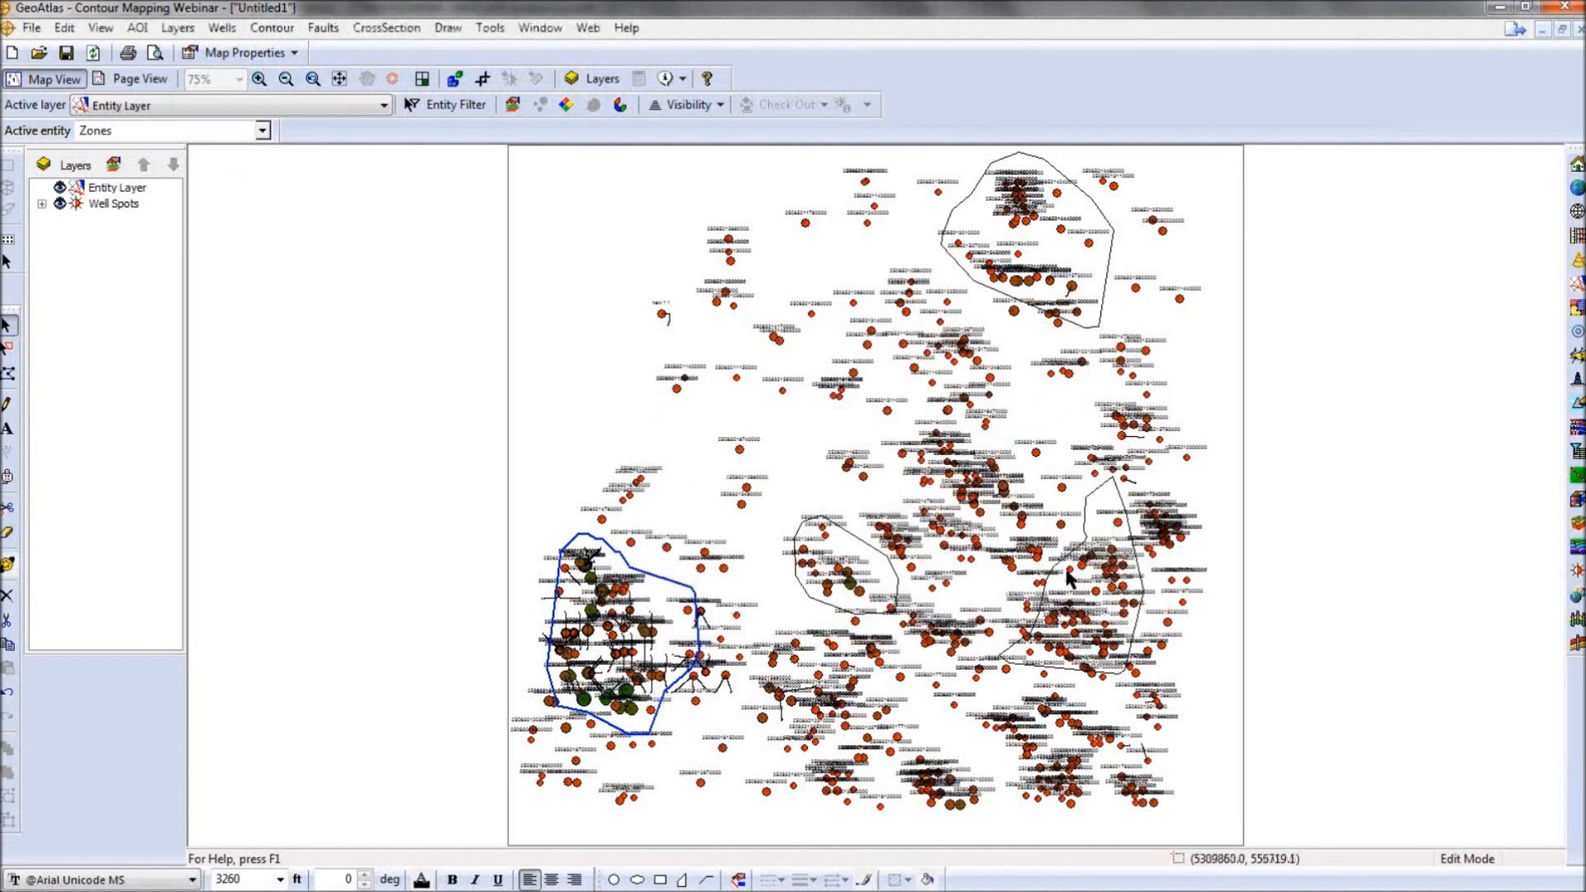
# Set the central zone polygon's data attributes to A = 2, B = 3 and C = 4.
pyautogui.click(892, 585)
pyautogui.rightClick(892, 585)
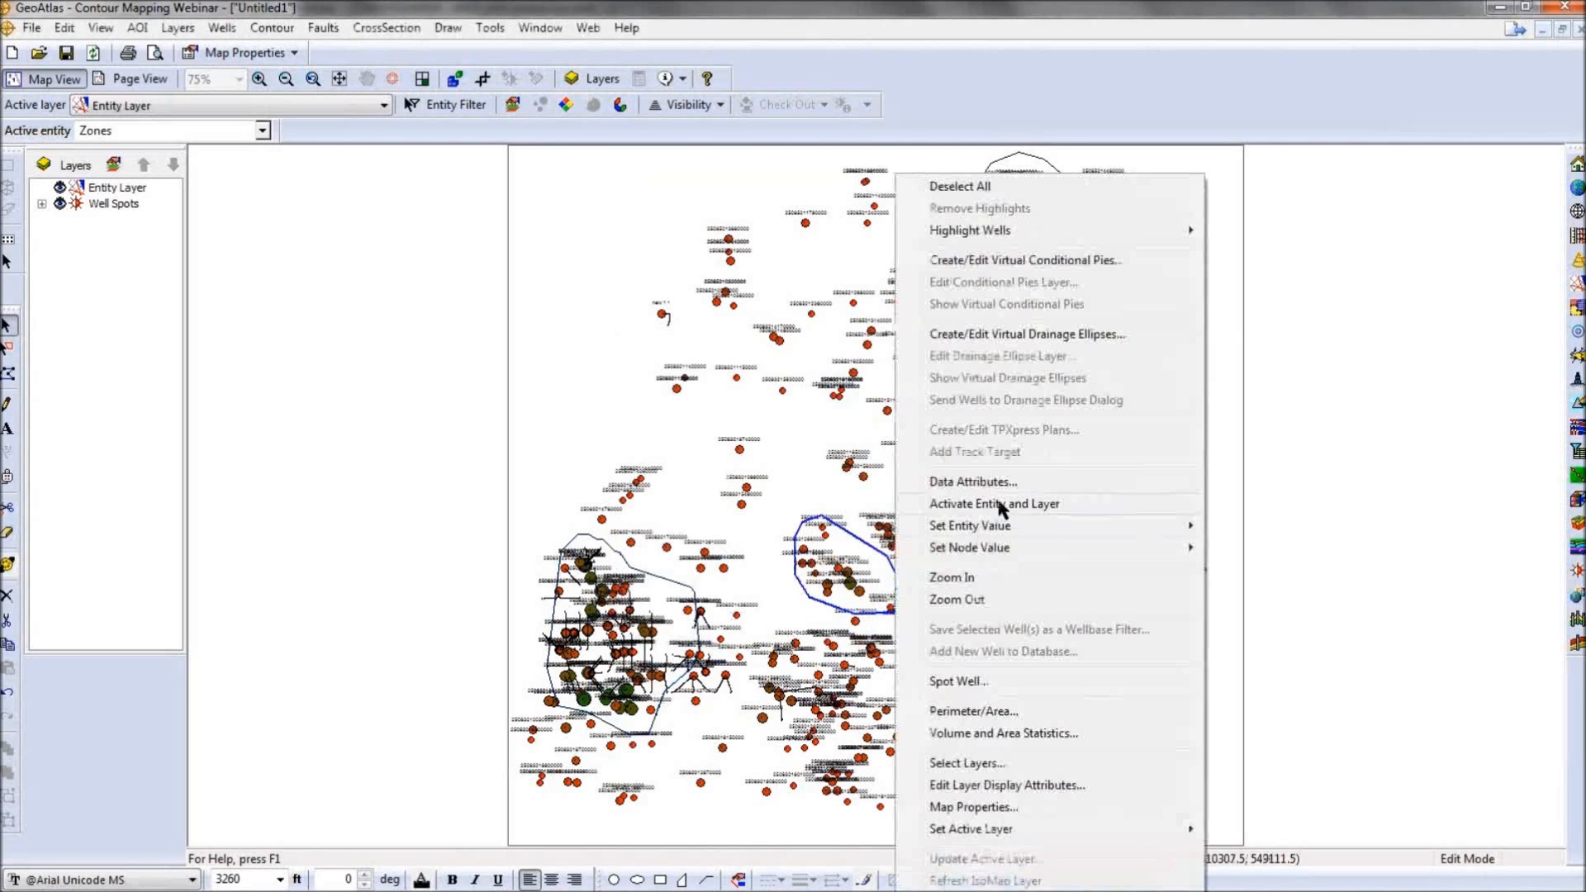
pyautogui.click(975, 481)
pyautogui.click(1062, 405)
pyautogui.write('3')
pyautogui.press('Return')
pyautogui.write('3')
pyautogui.press('Return')
pyautogui.write('4')
pyautogui.click(852, 601)
pyautogui.click(935, 600)
# Set the eastern zone polygon's data attributes to A = 3, B = 4 and C = 5.
pyautogui.click(1072, 554)
pyautogui.rightClick(1074, 553)
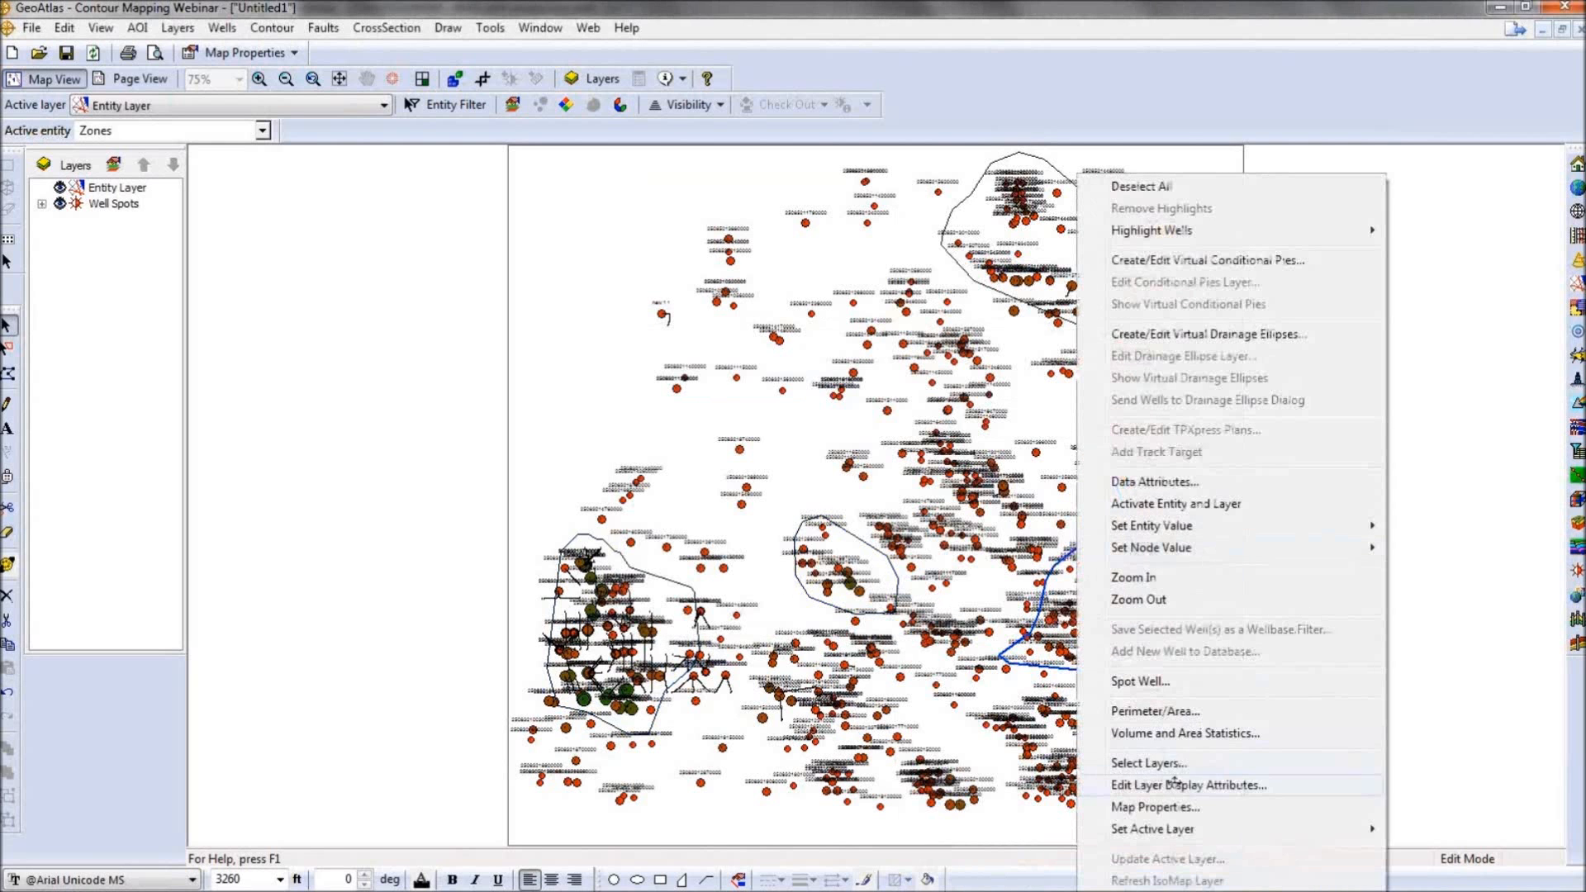
pyautogui.click(1140, 481)
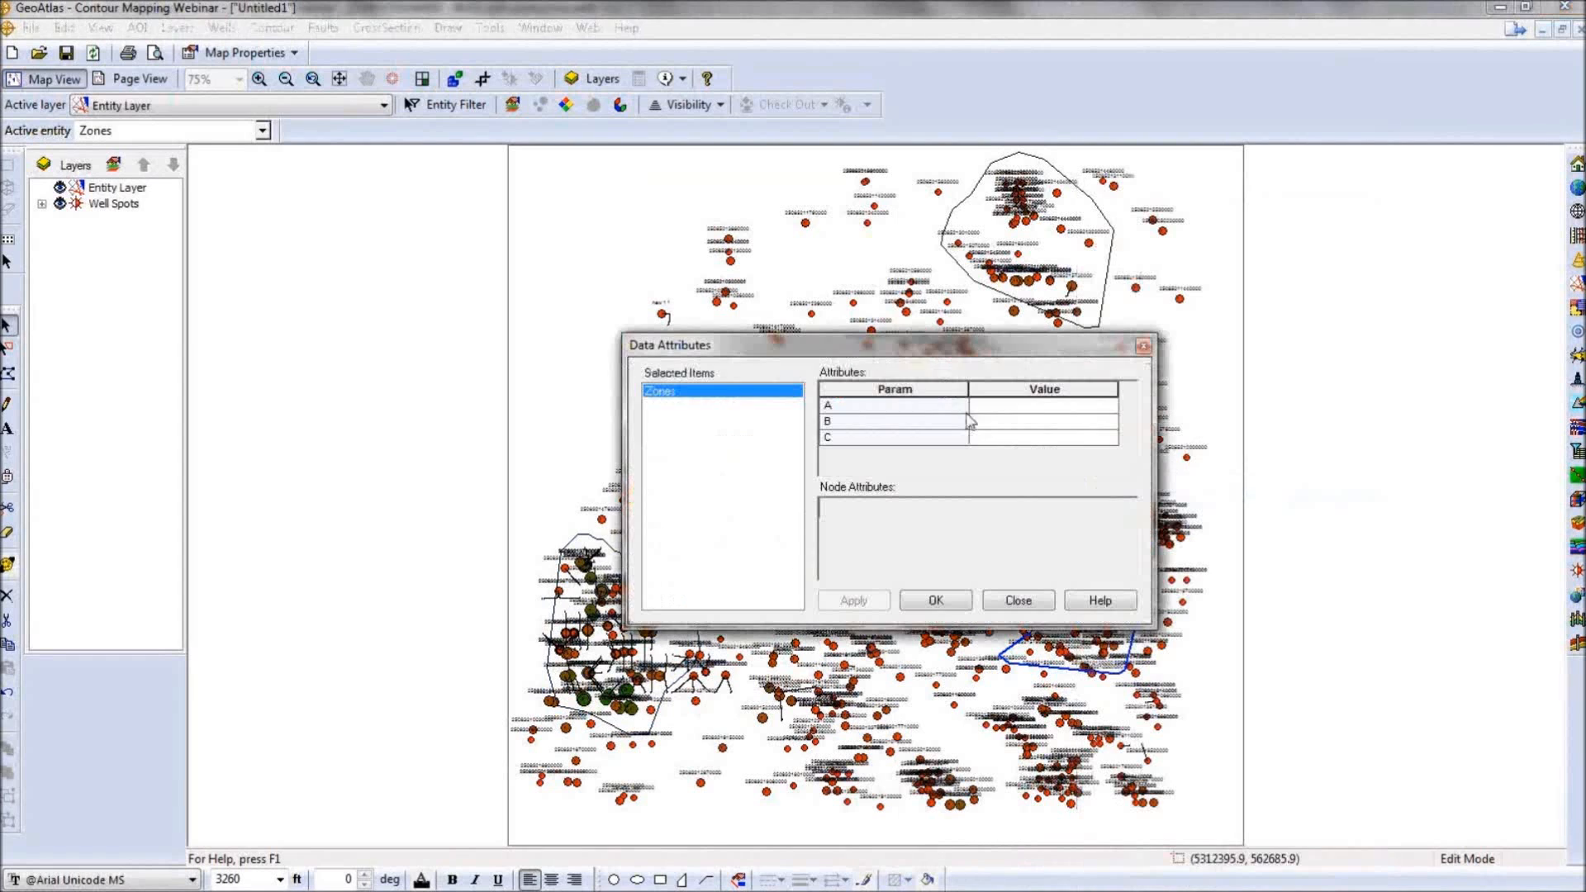
pyautogui.click(1034, 407)
pyautogui.write('3')
pyautogui.press('Down')
pyautogui.write('4')
pyautogui.press('Down')
pyautogui.write('5')
pyautogui.click(880, 603)
pyautogui.click(914, 597)
# Set the northeast zone polygon's data attributes to A = 3, B = 4 and C = 5.
pyautogui.click(970, 278)
pyautogui.rightClick(970, 278)
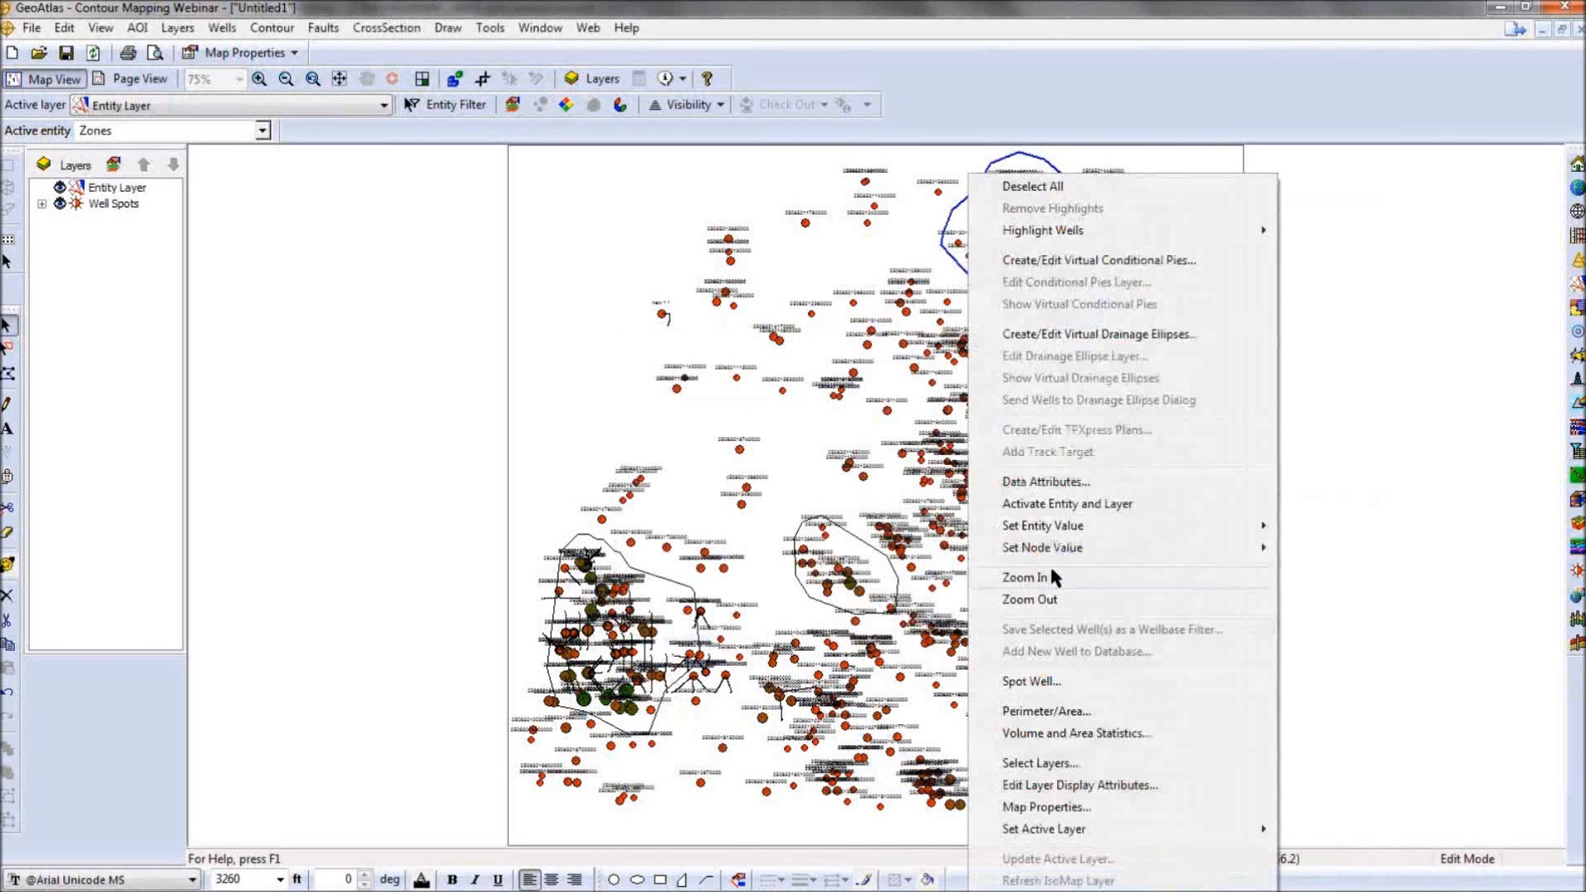
pyautogui.click(1046, 484)
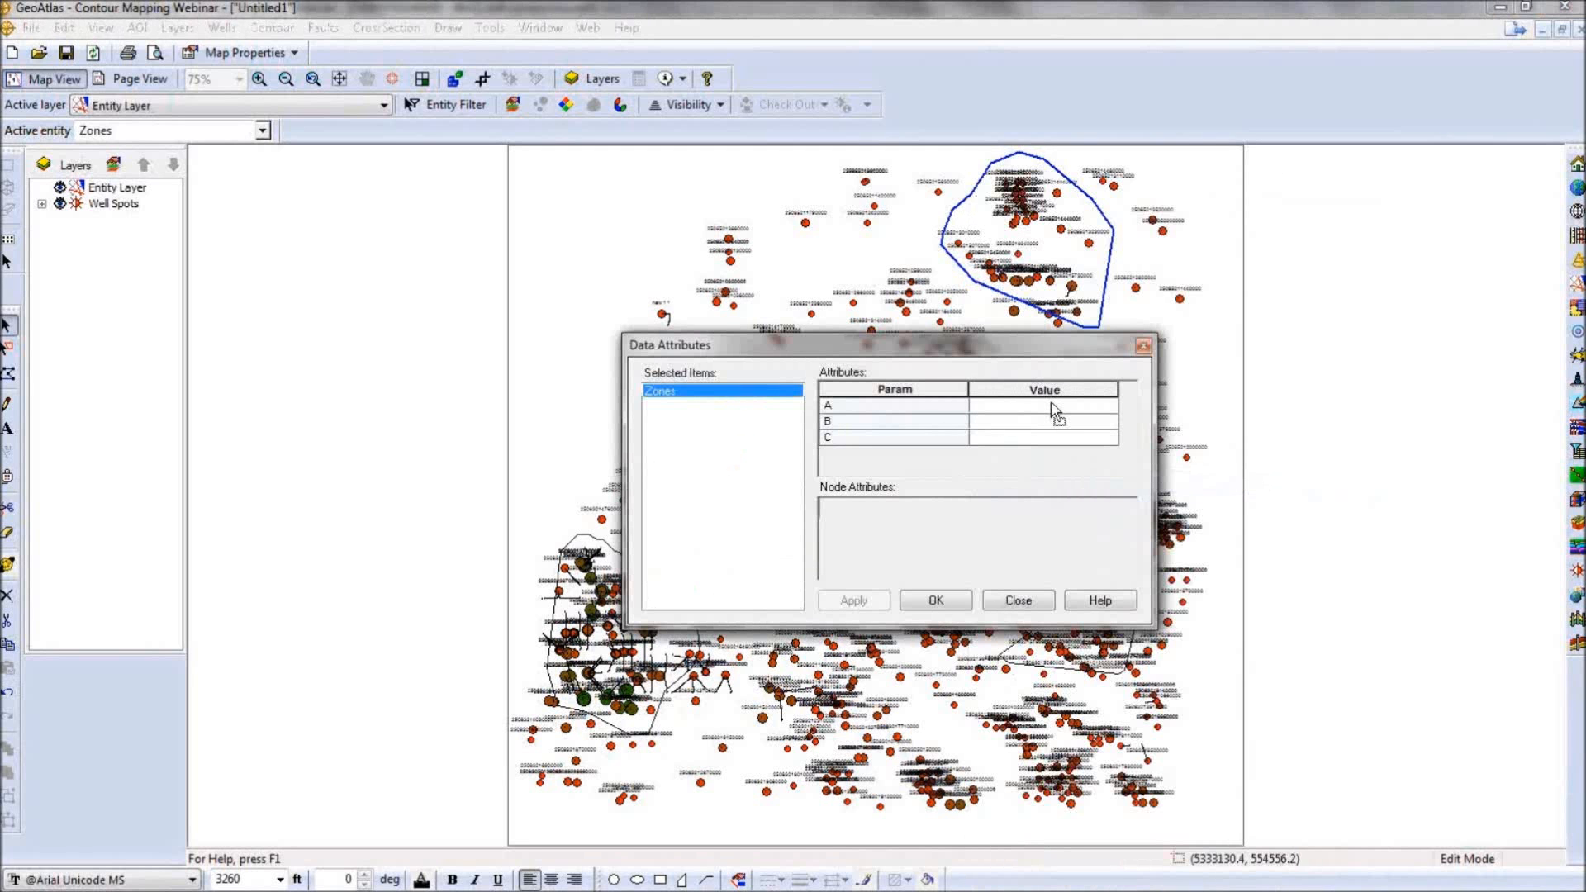
pyautogui.click(1025, 407)
pyautogui.write('3')
pyautogui.press('Down')
pyautogui.write('4')
pyautogui.press('Down')
pyautogui.write('5')
pyautogui.click(876, 603)
pyautogui.click(921, 602)
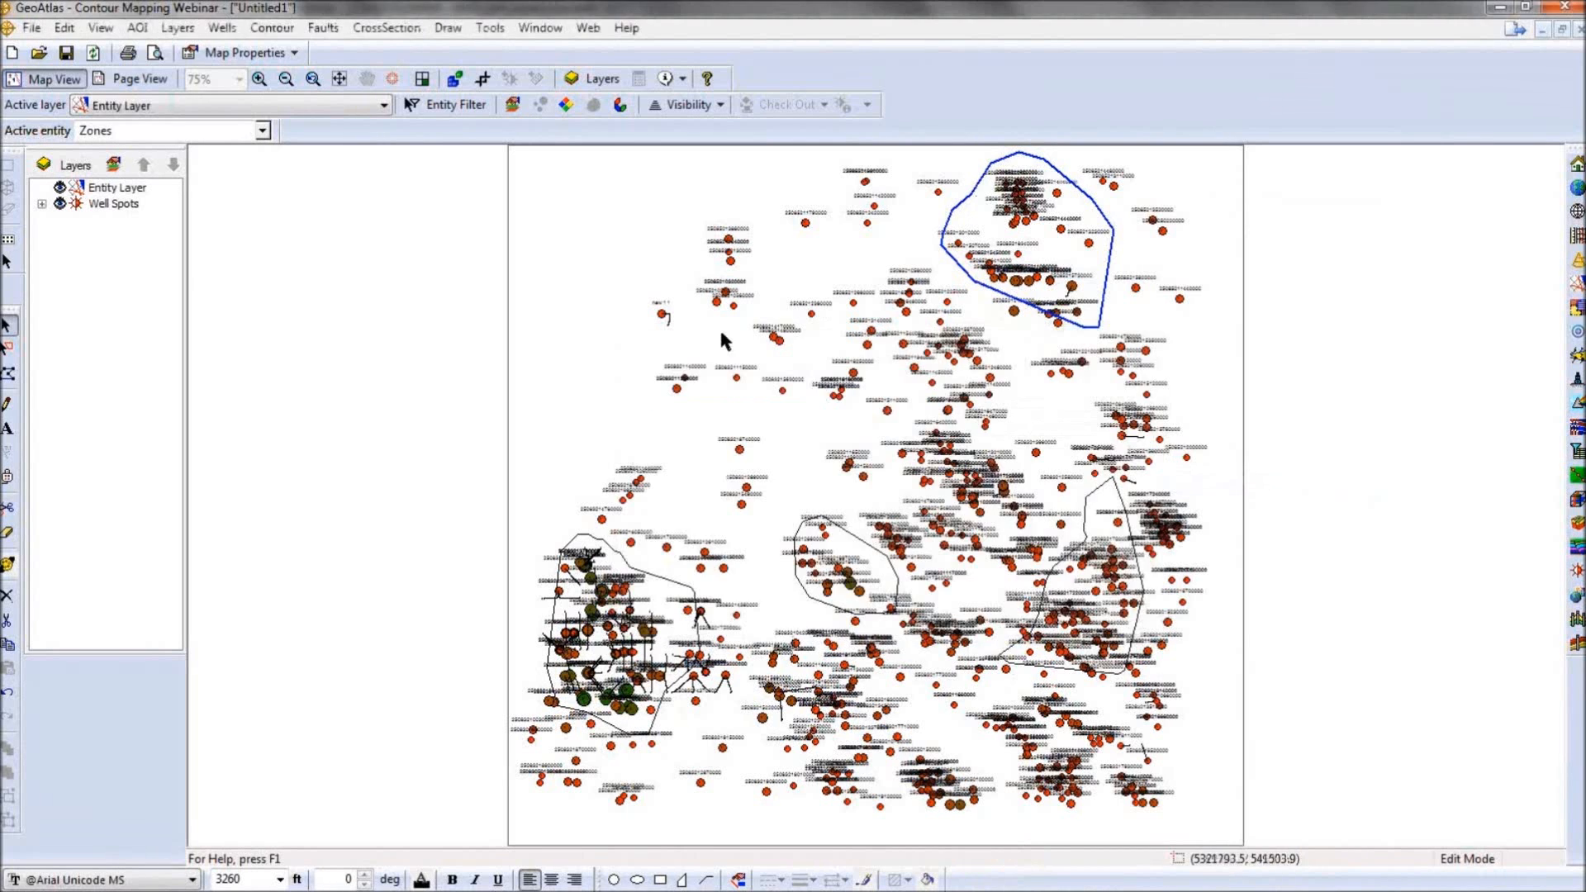
# Enable a thematic display of the Zones entity based on field A and preview it with the map in view.
pyautogui.click(566, 107)
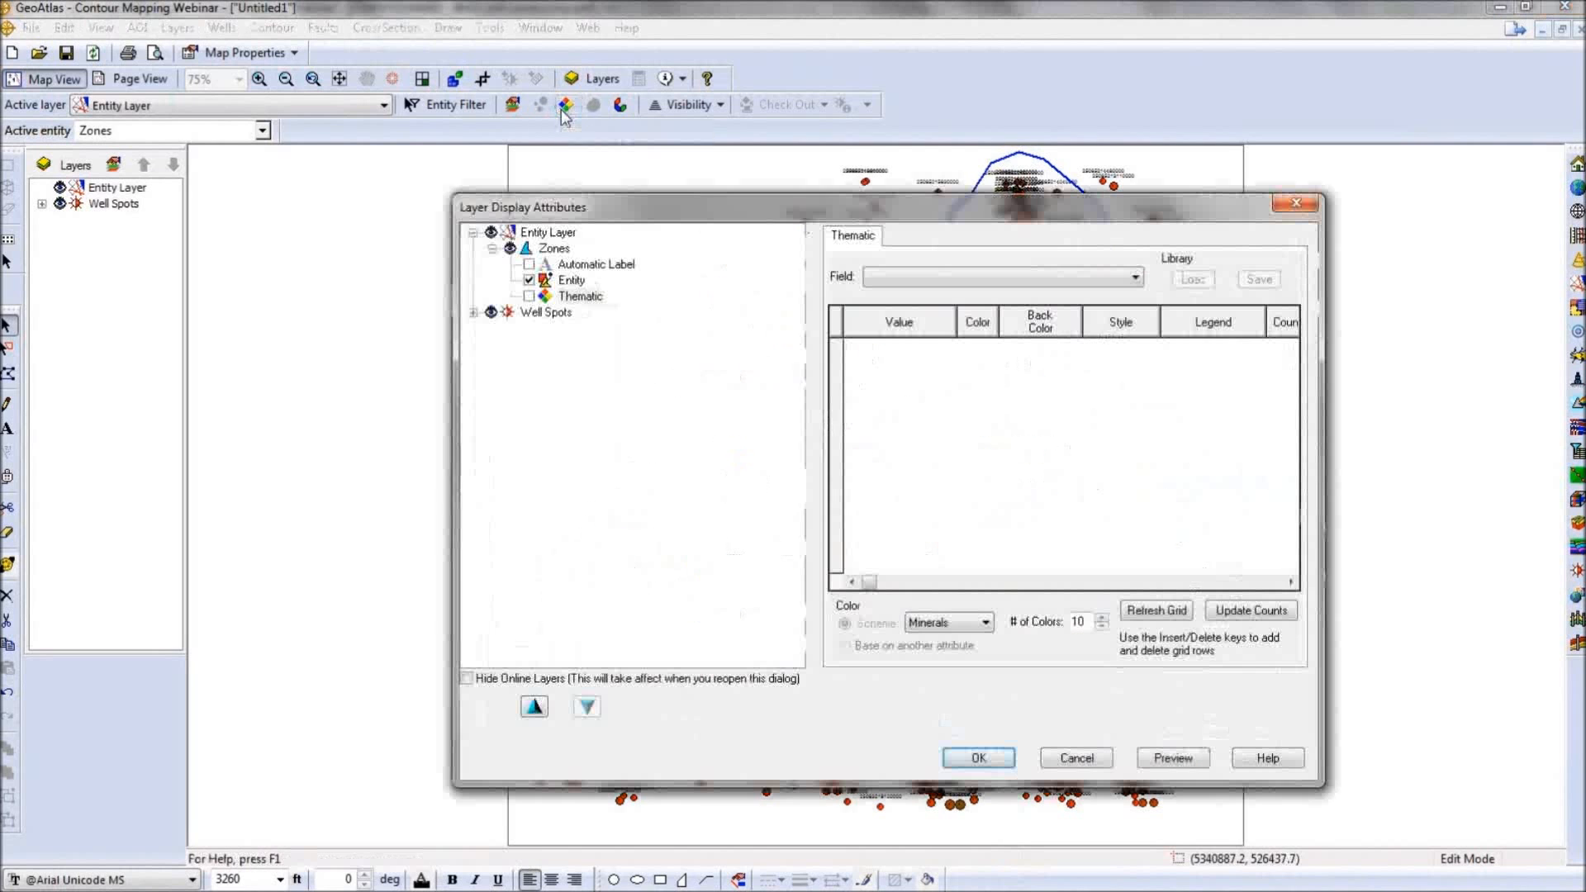
pyautogui.click(996, 275)
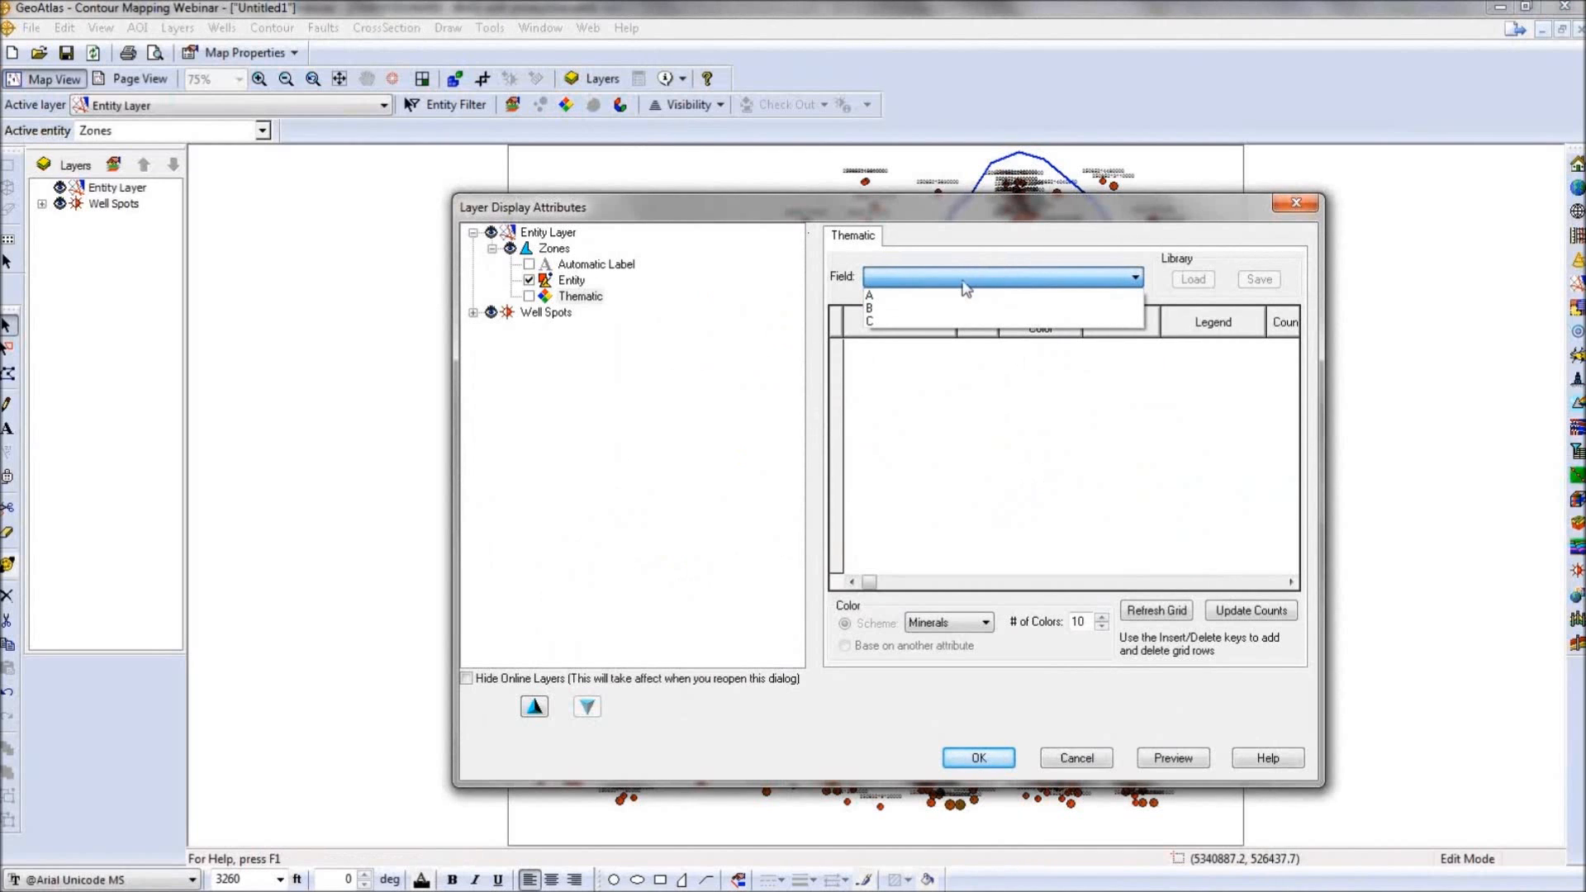
pyautogui.click(895, 298)
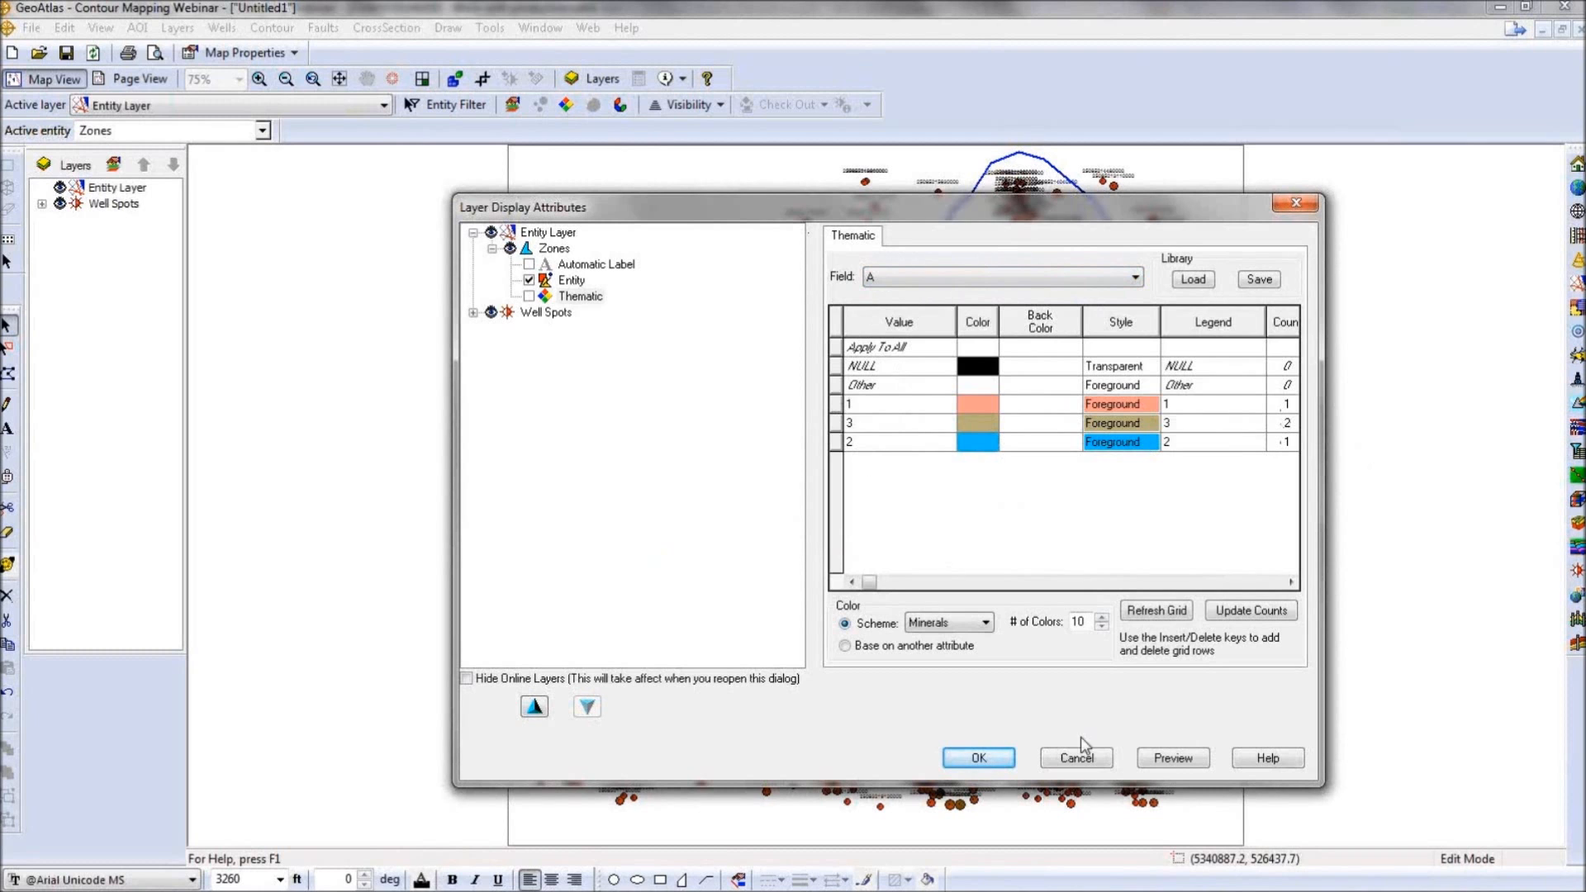
pyautogui.click(1173, 757)
pyautogui.click(529, 295)
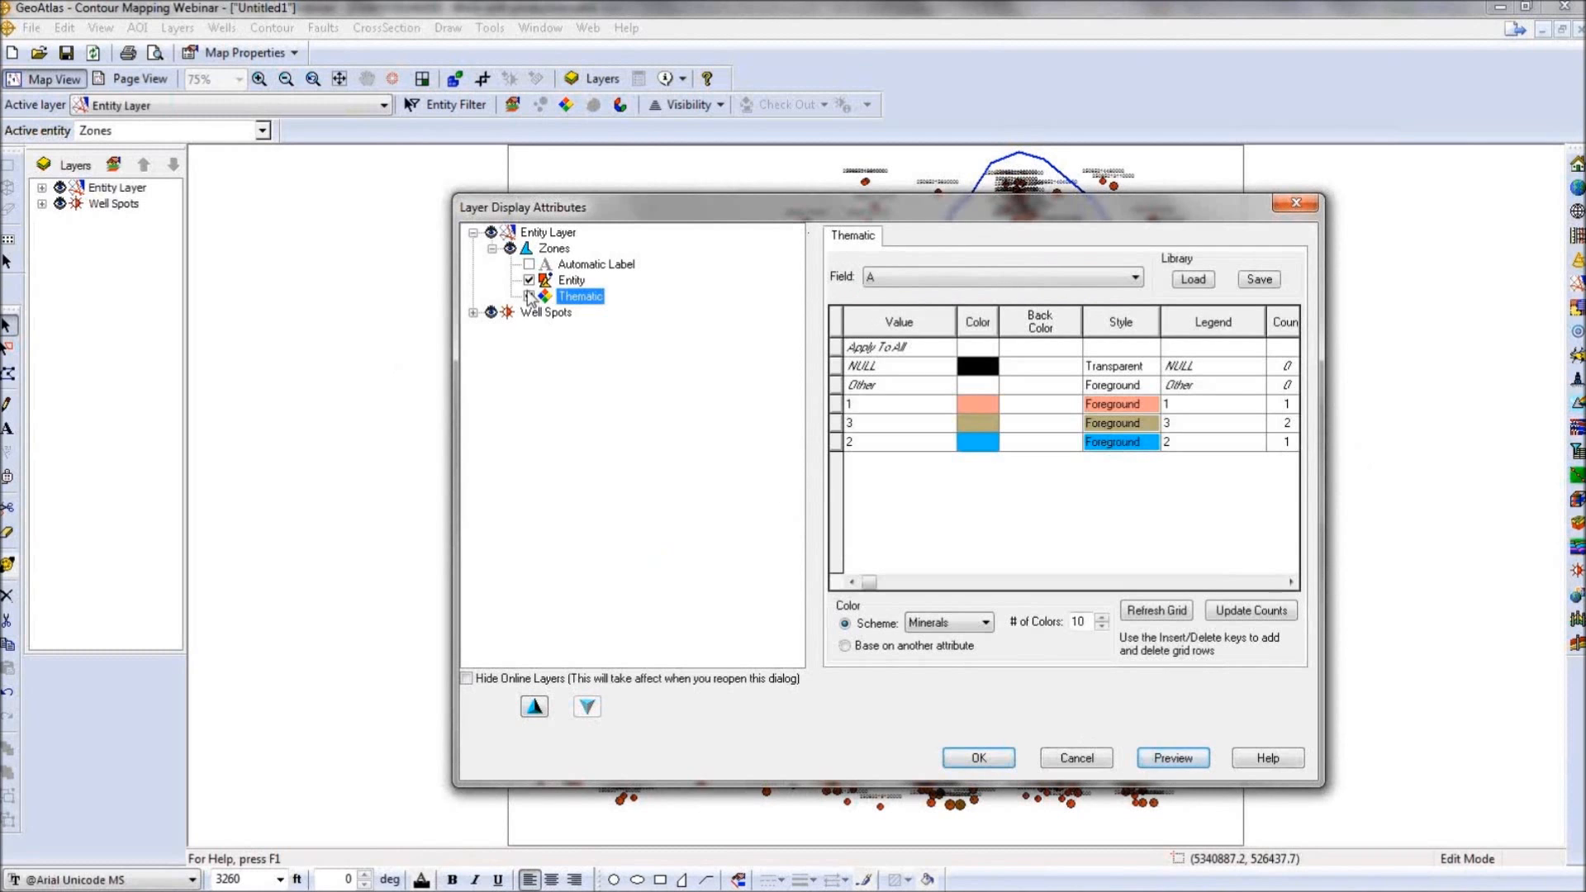
pyautogui.click(1193, 755)
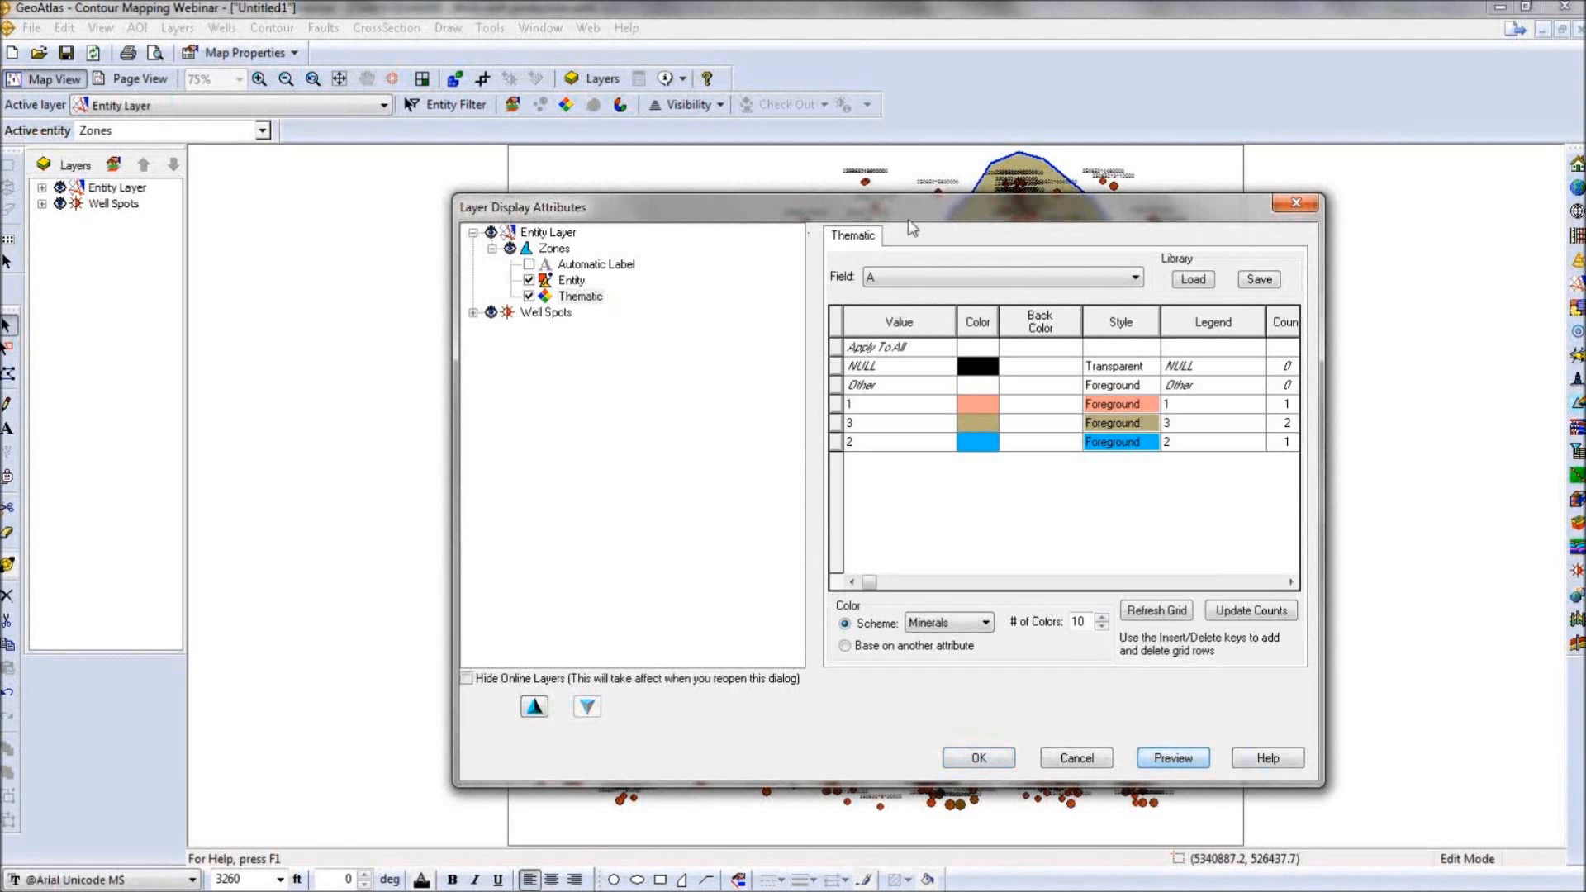
pyautogui.moveTo(906, 210); pyautogui.dragTo(493, 217)
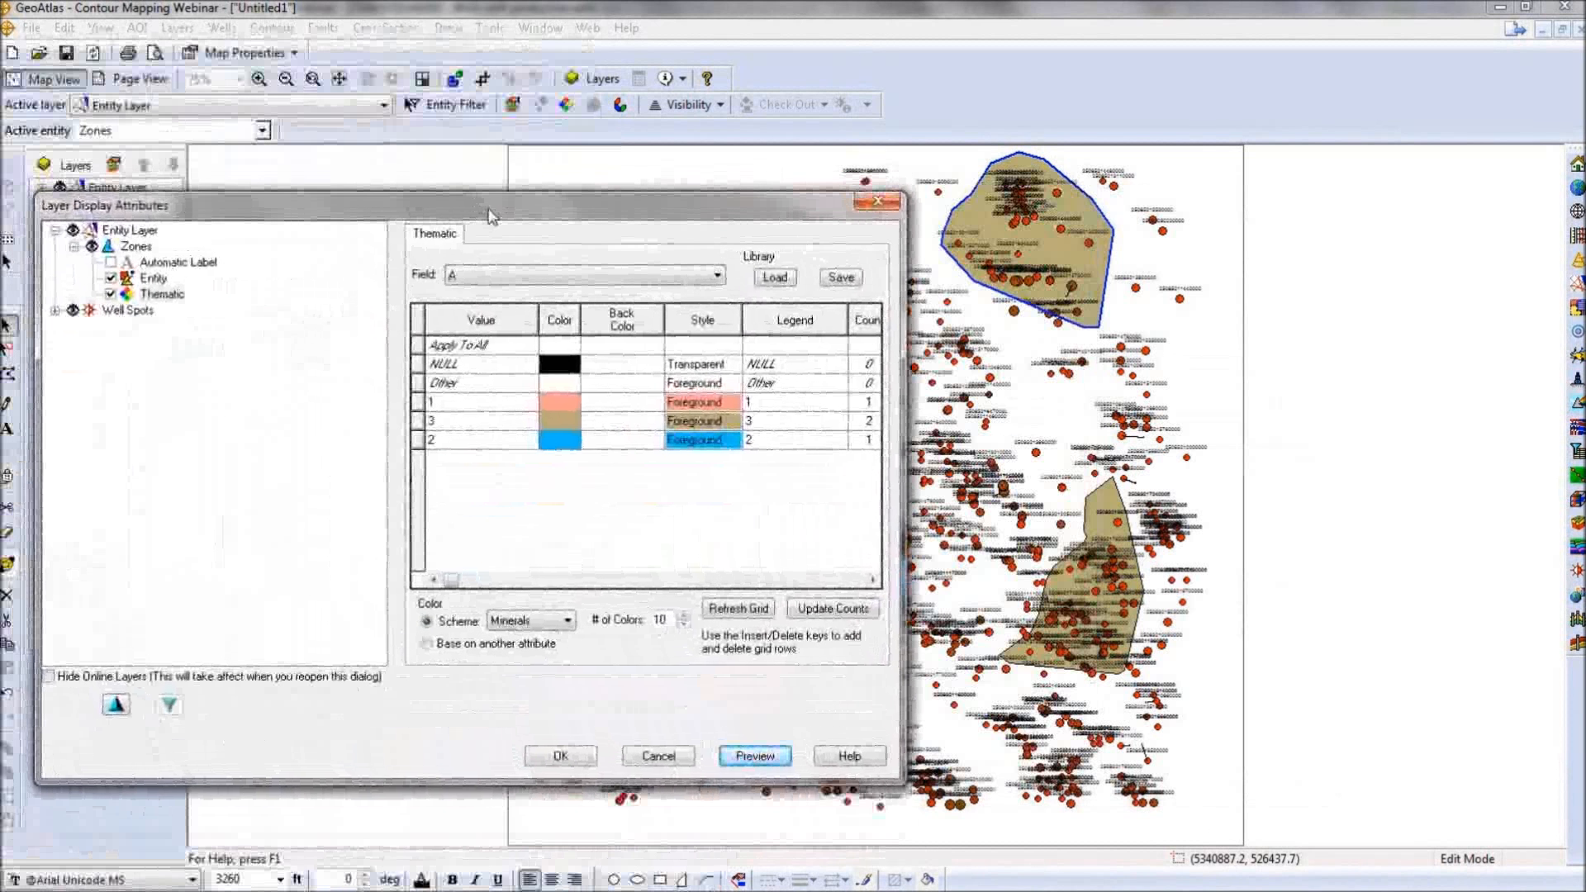
# Give thematic value 1 of the Zones entity no outline and a Transparent fill pattern, and preview it on the map.
pyautogui.click(708, 405)
pyautogui.click(400, 428)
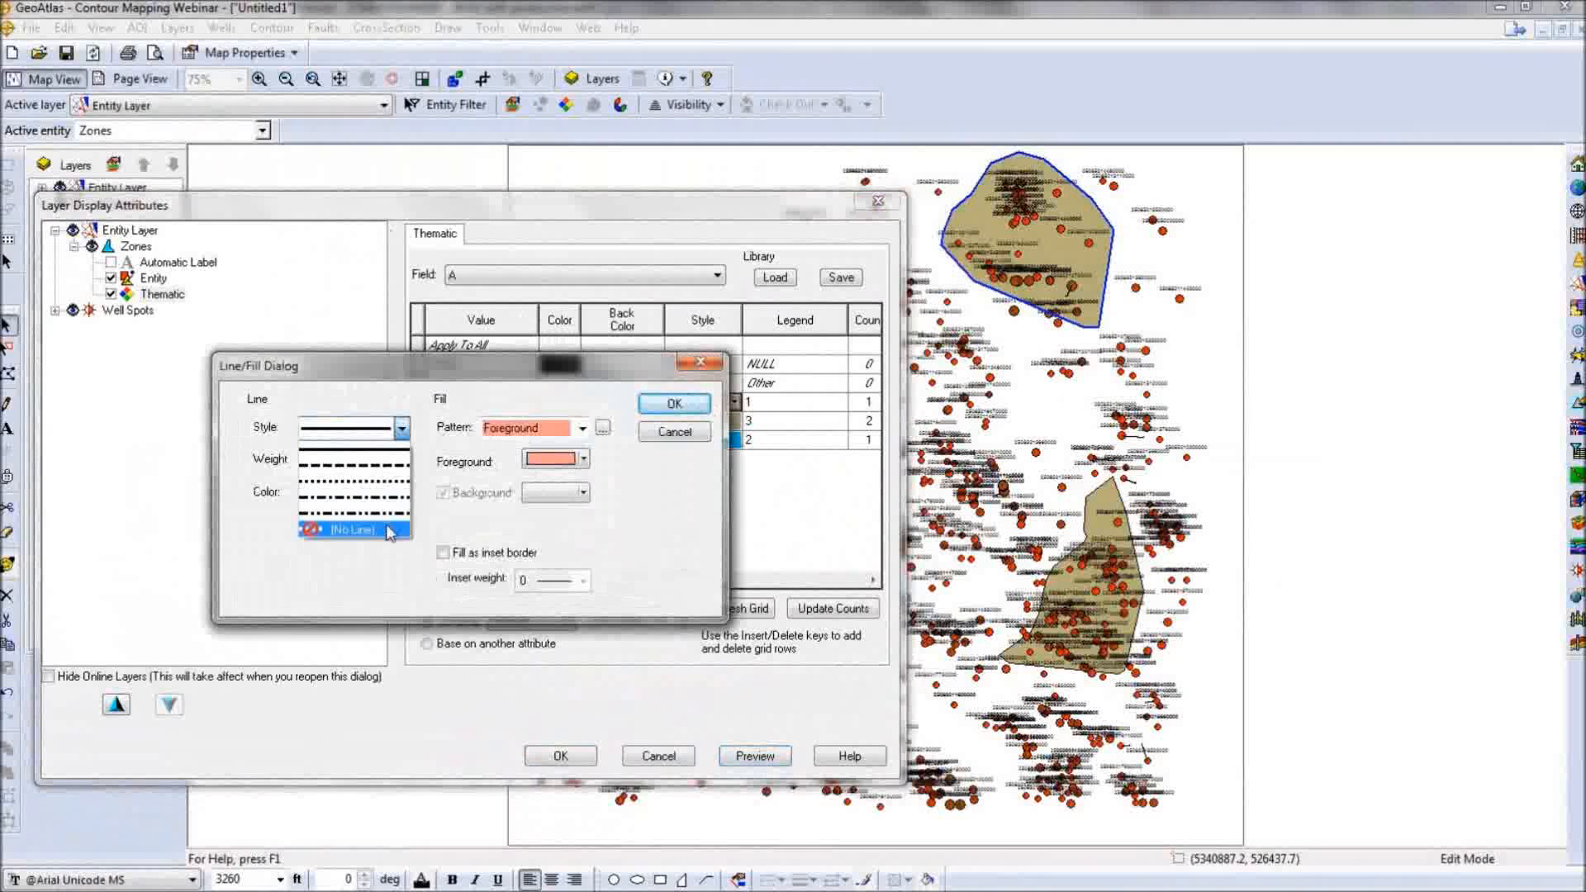
pyautogui.click(389, 529)
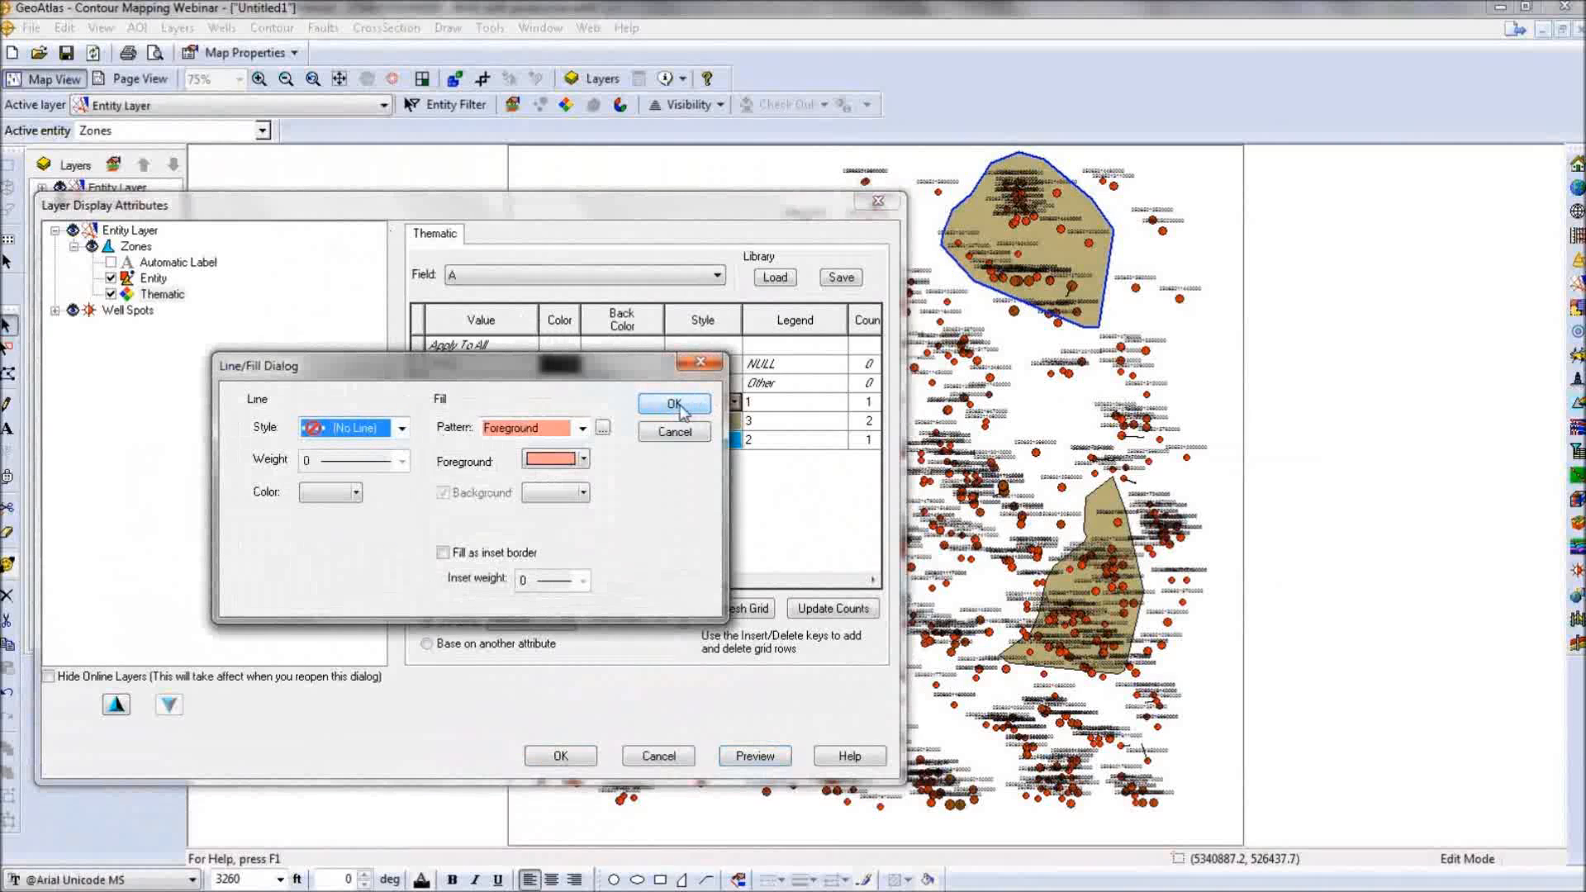
pyautogui.click(583, 428)
pyautogui.click(584, 433)
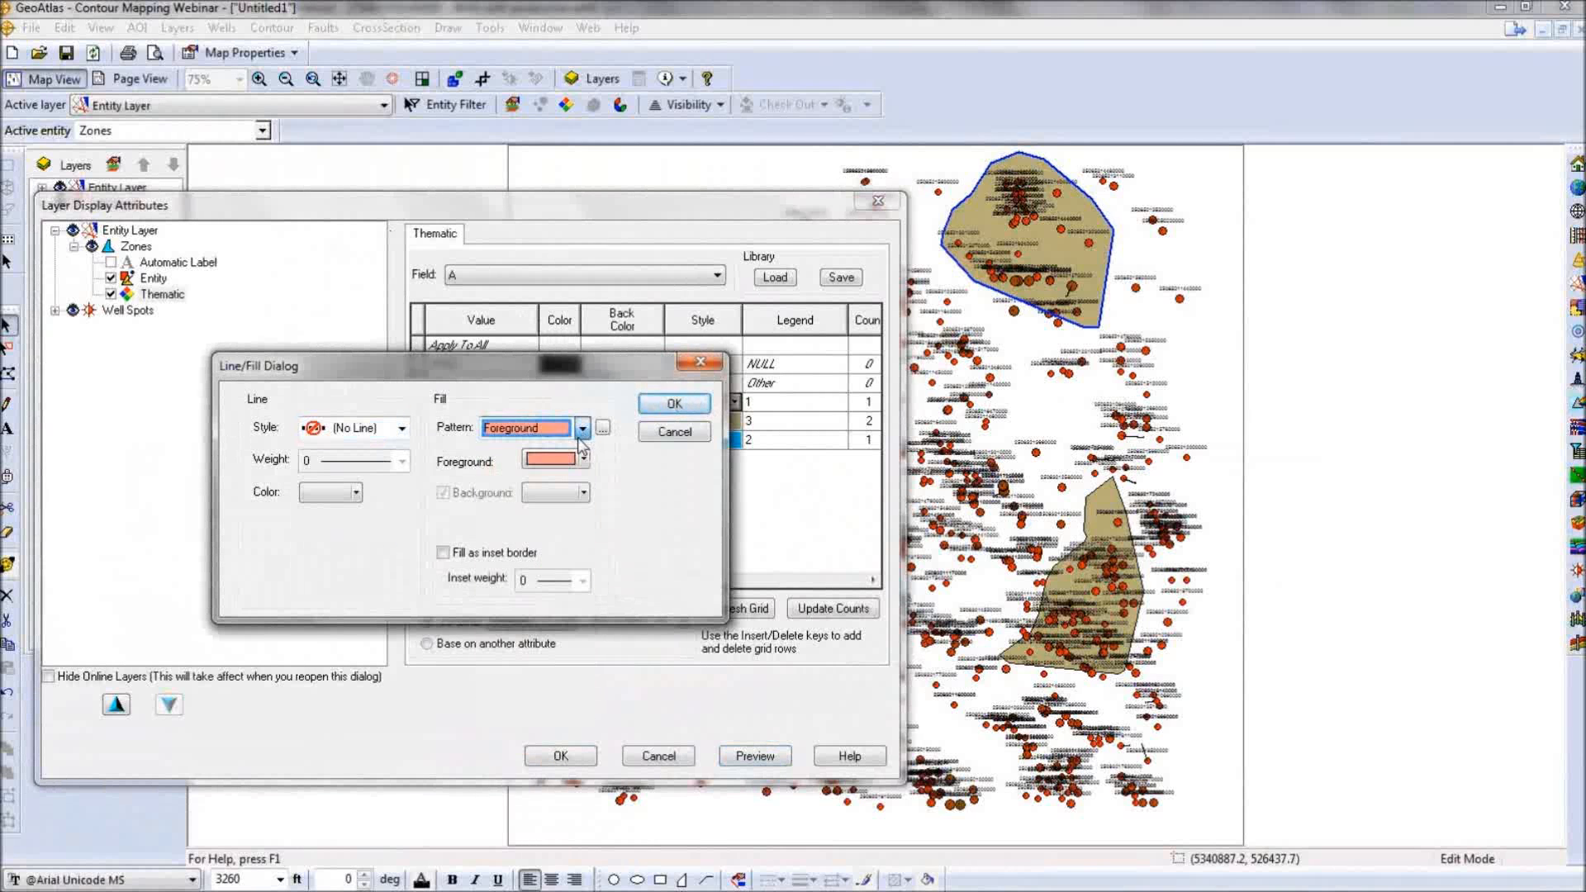
pyautogui.click(584, 431)
pyautogui.click(581, 448)
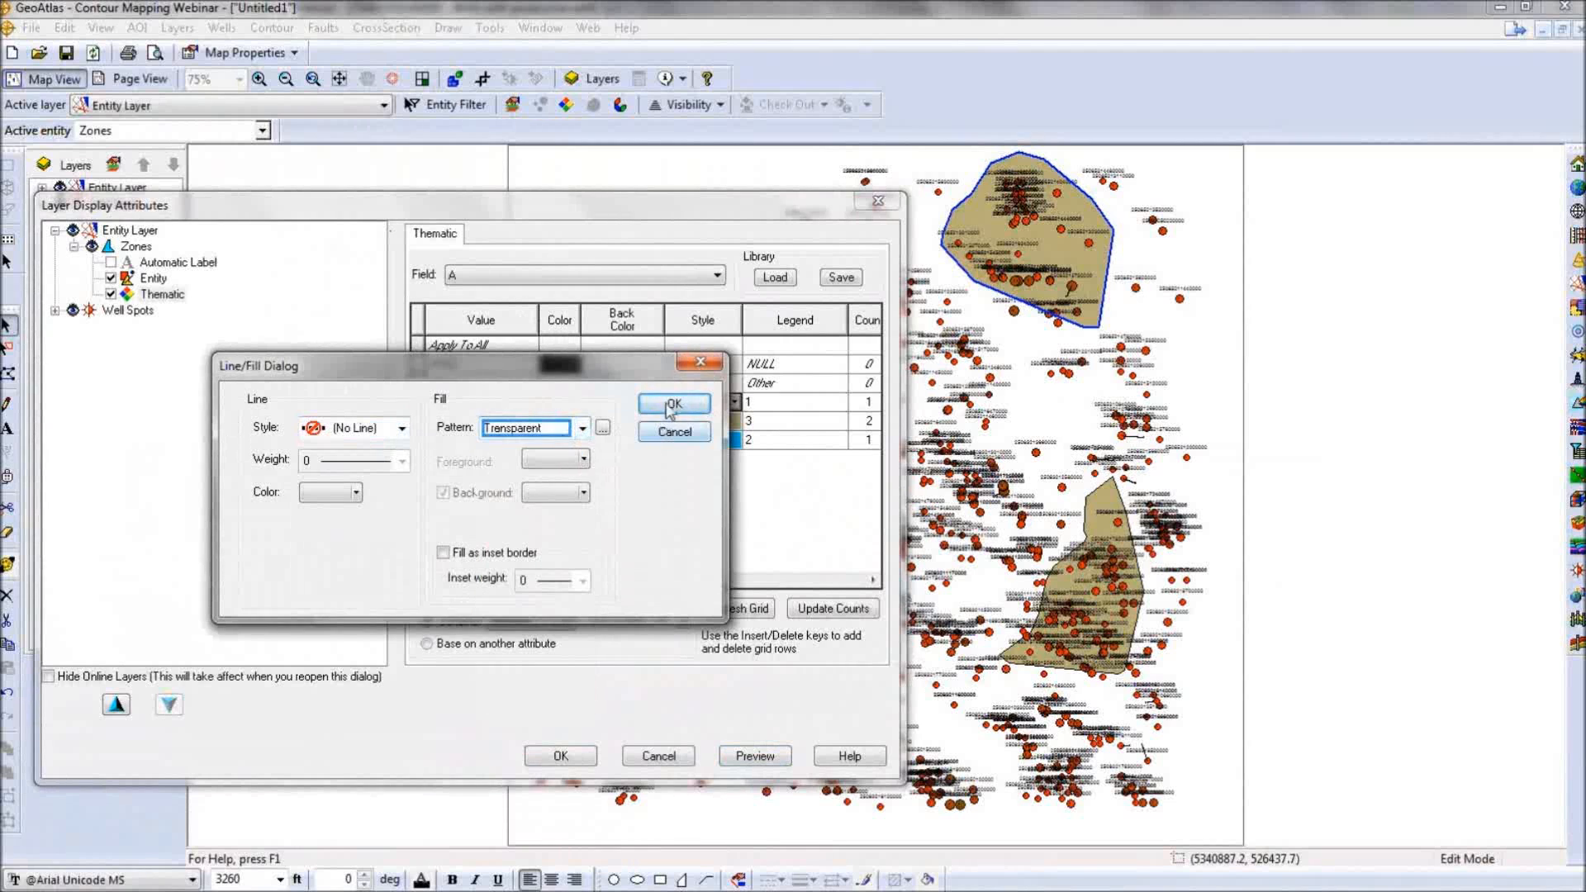
pyautogui.click(673, 404)
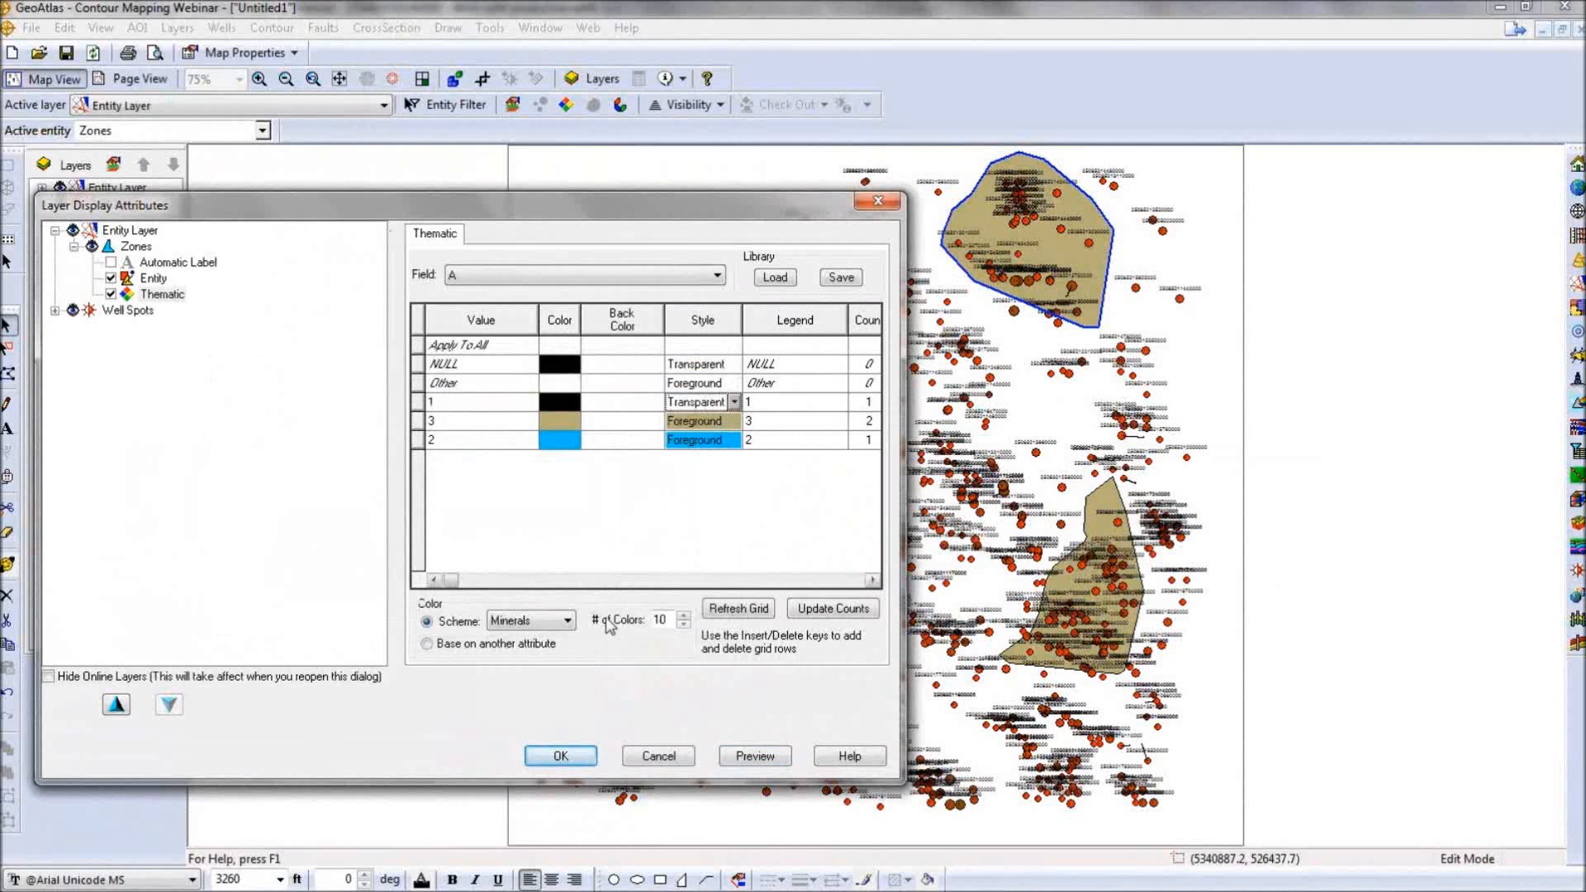
pyautogui.click(755, 754)
pyautogui.moveTo(714, 226); pyautogui.dragTo(1260, 219)
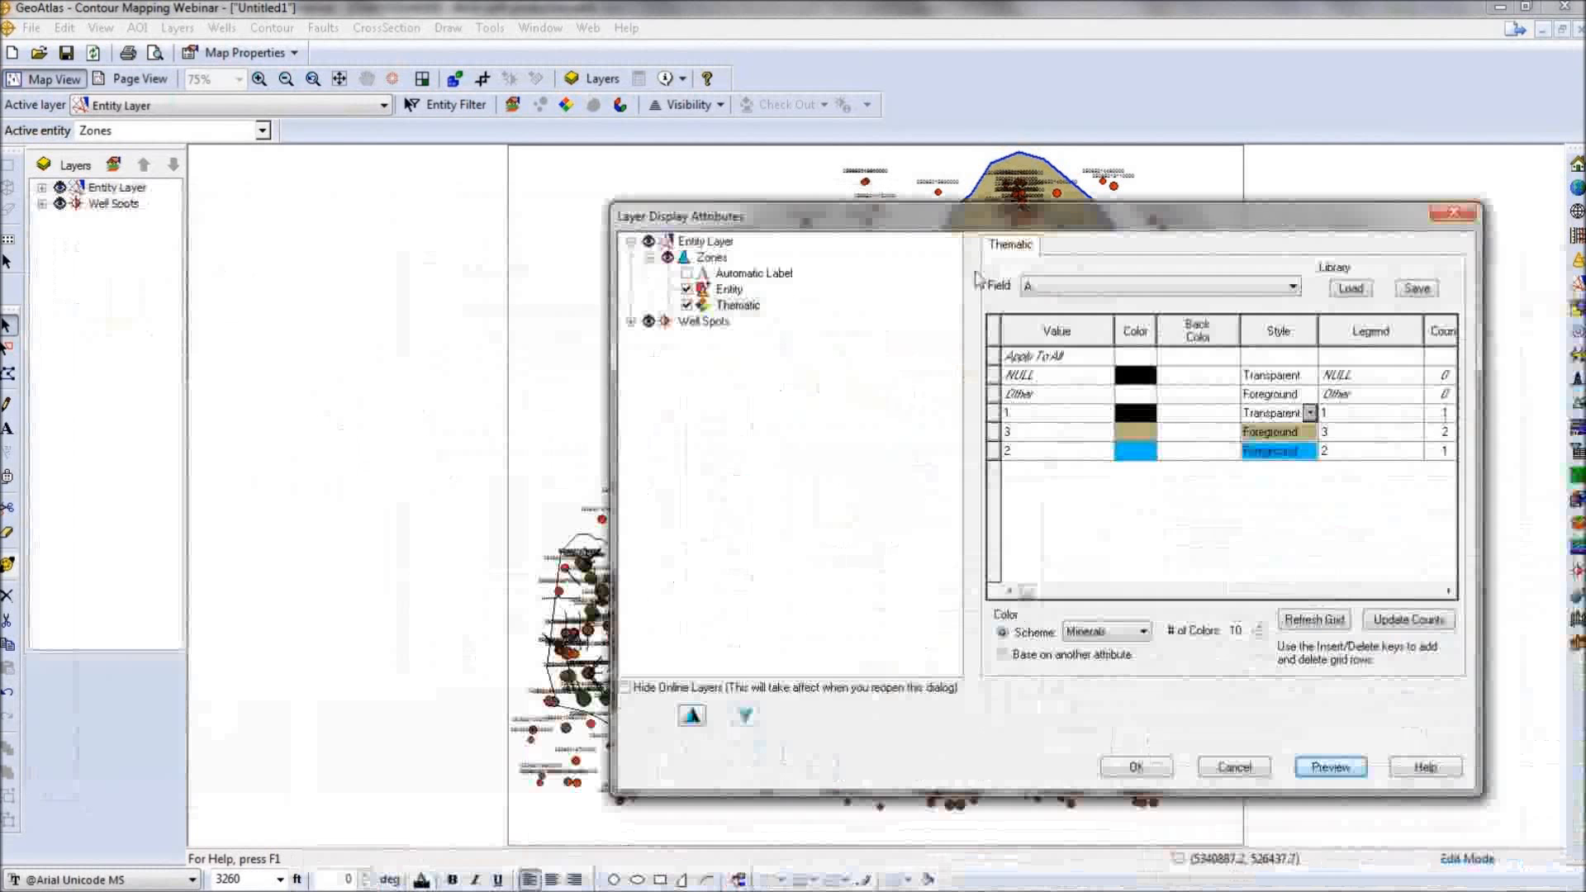
# Set the Zones entity's own line style to No Line, preview it and apply the layer display attributes.
pyautogui.click(746, 290)
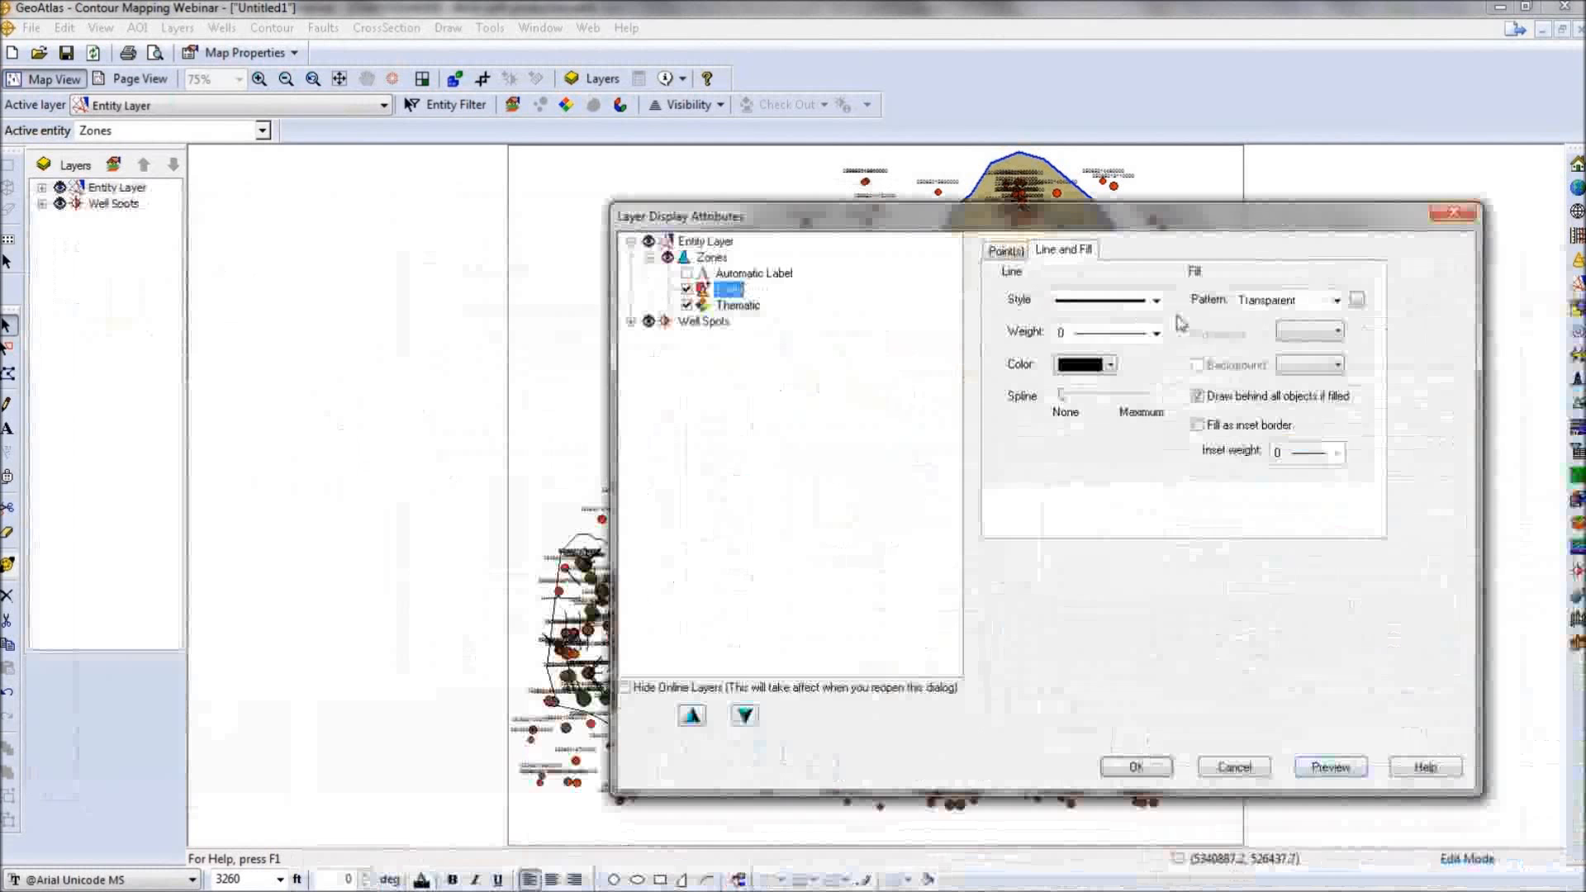
pyautogui.click(1156, 301)
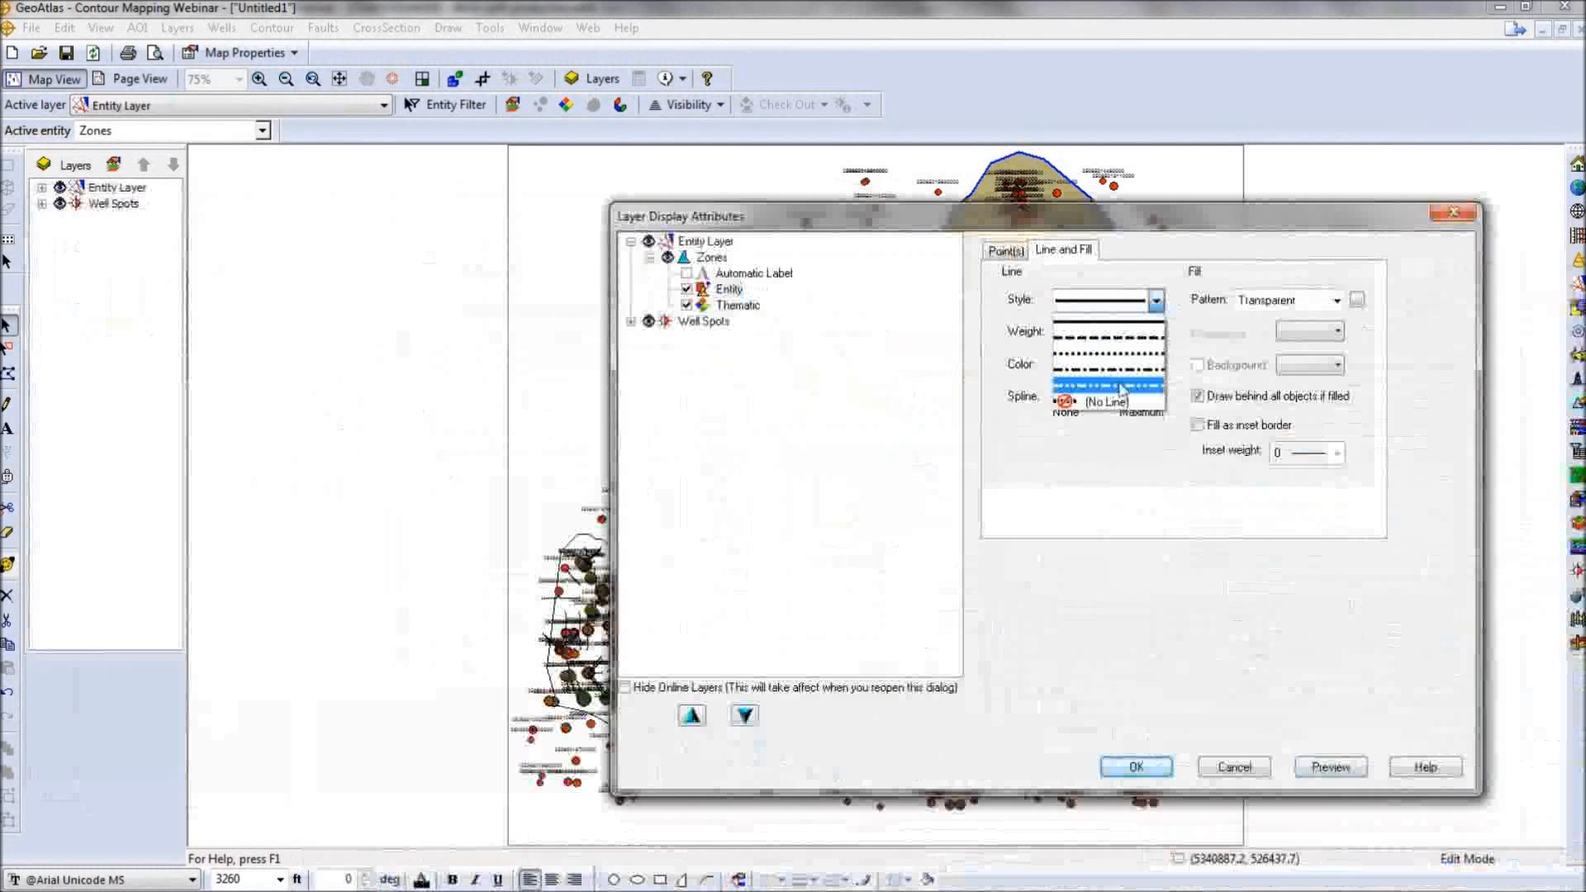
pyautogui.click(1112, 402)
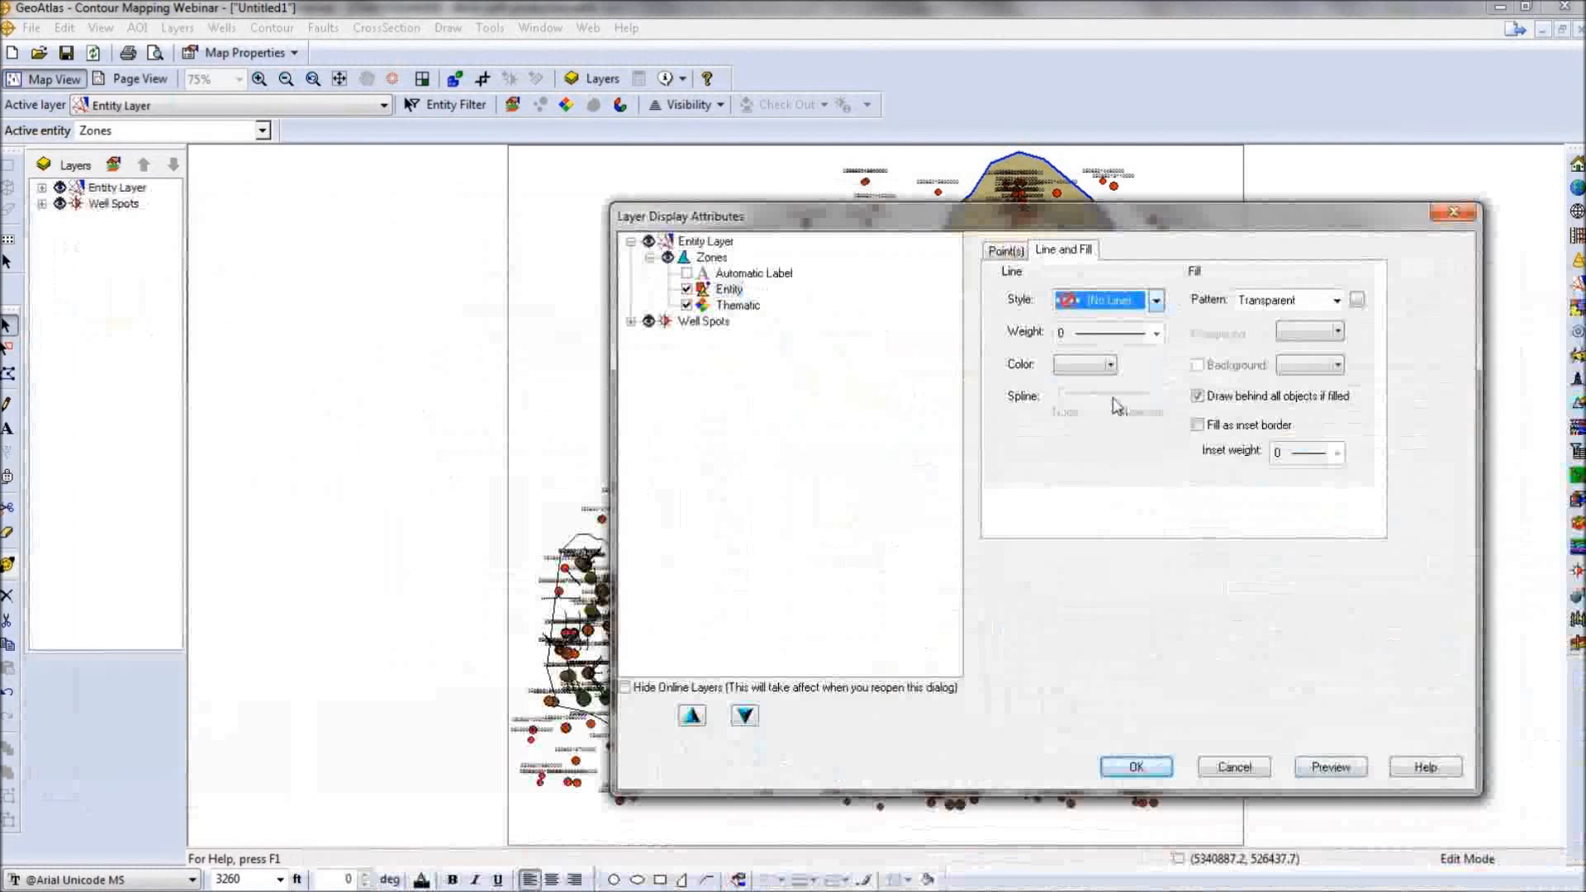
pyautogui.click(1329, 767)
pyautogui.click(1156, 769)
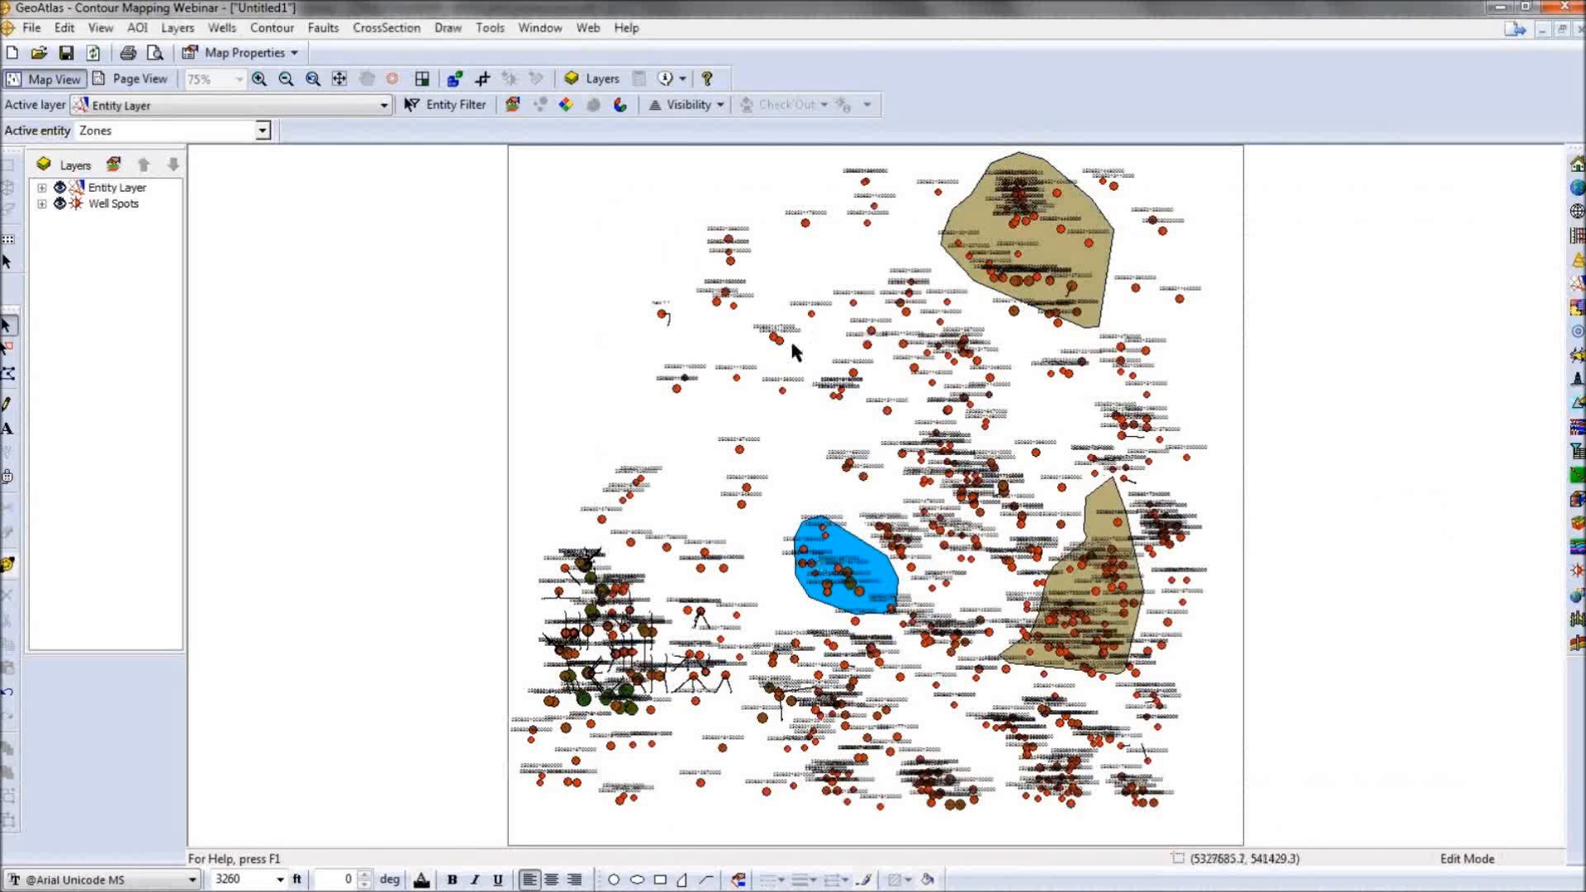
pyautogui.rightClick(597, 390)
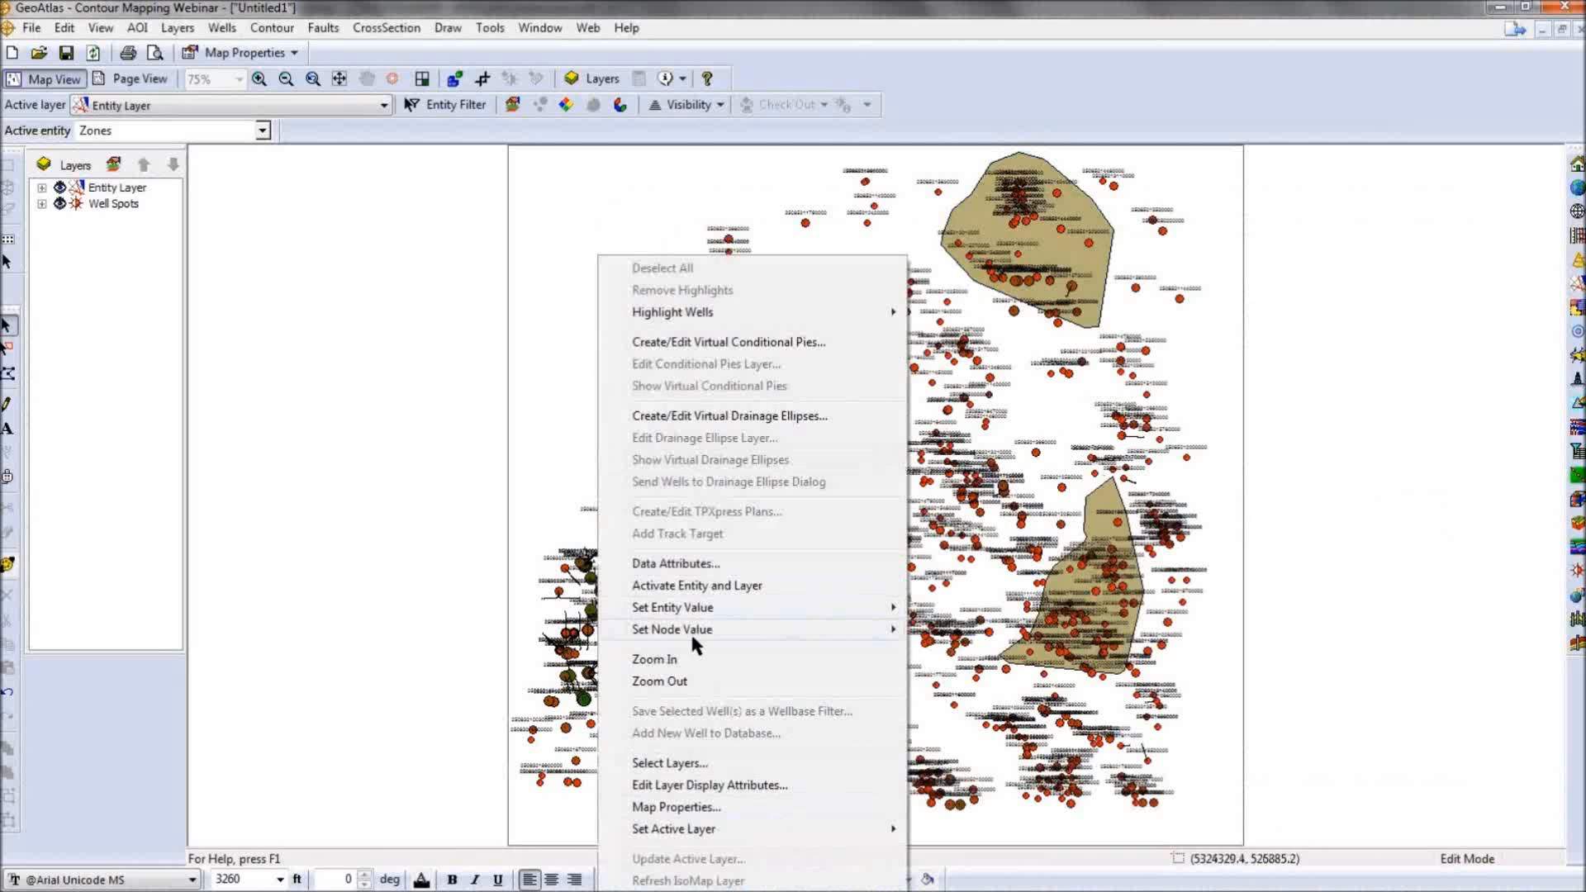
pyautogui.click(696, 765)
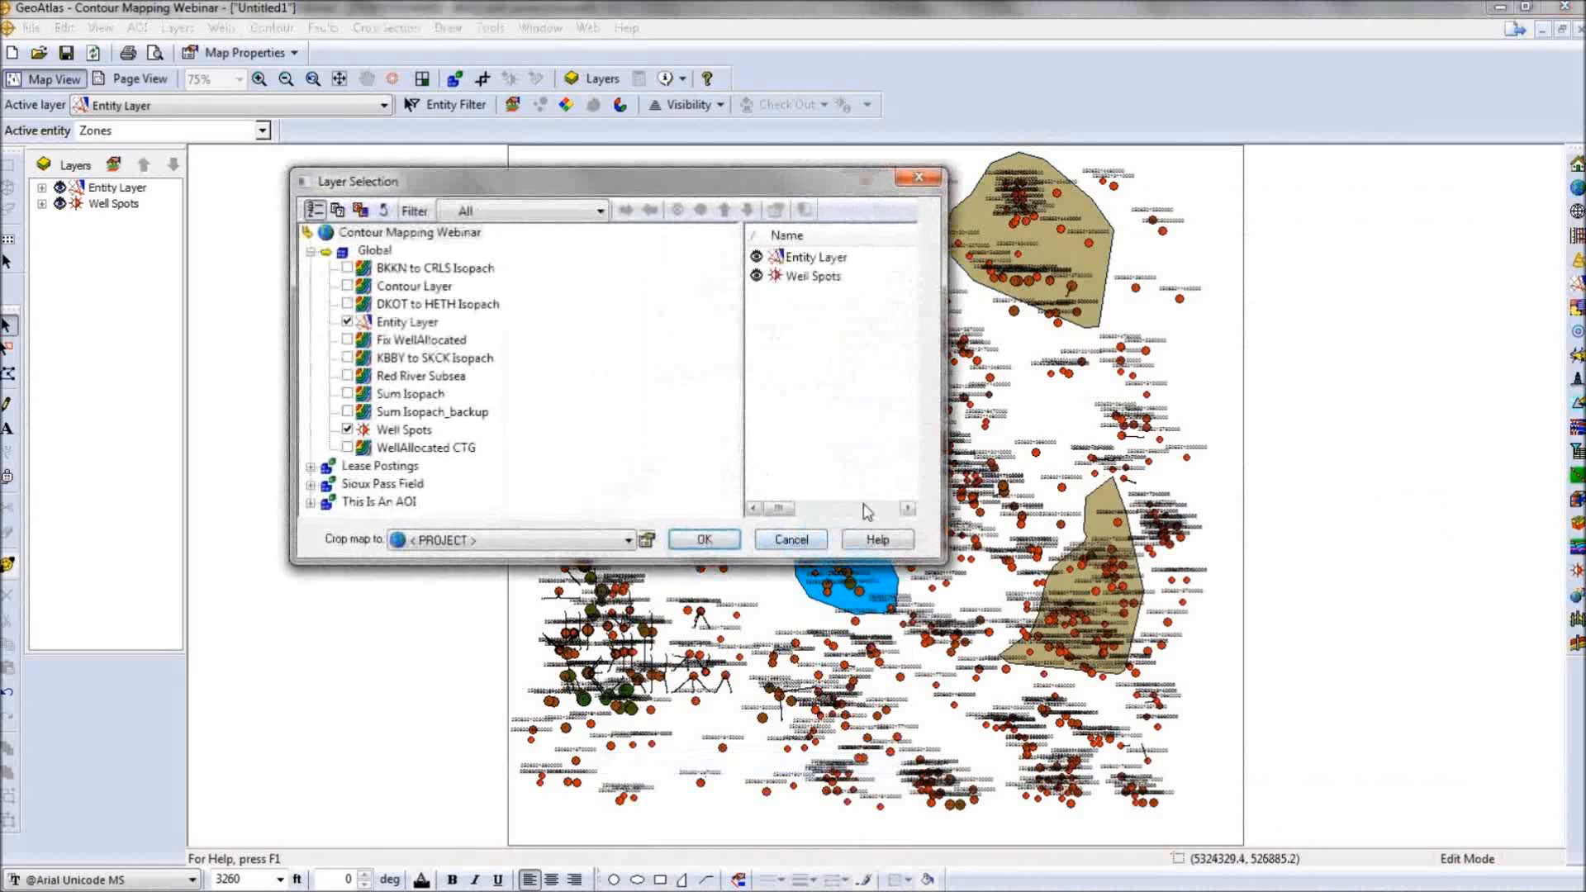
pyautogui.click(812, 537)
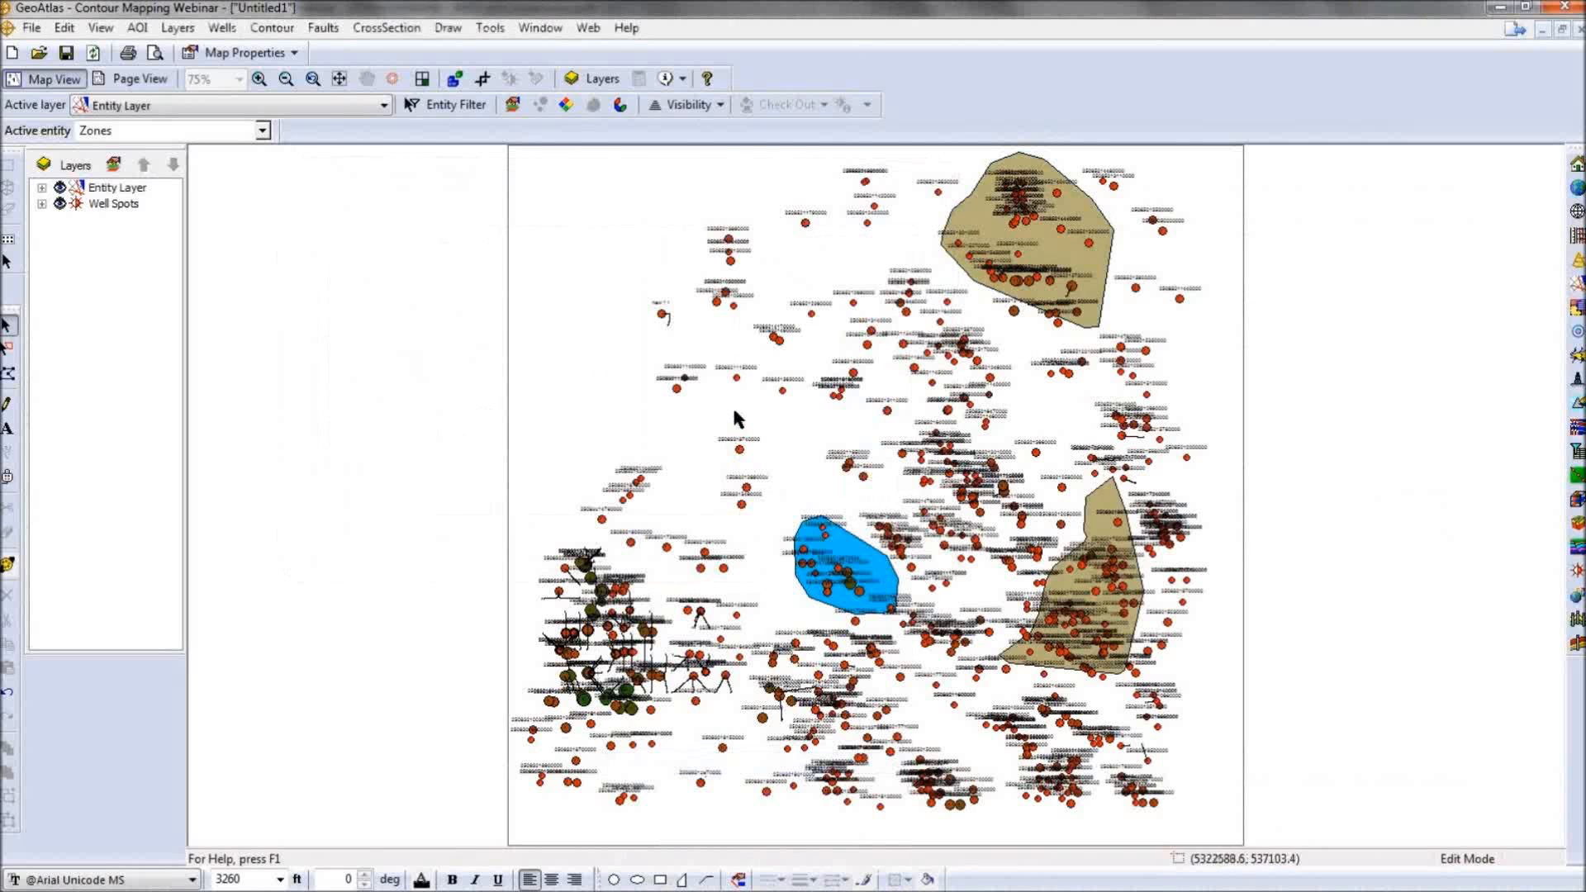